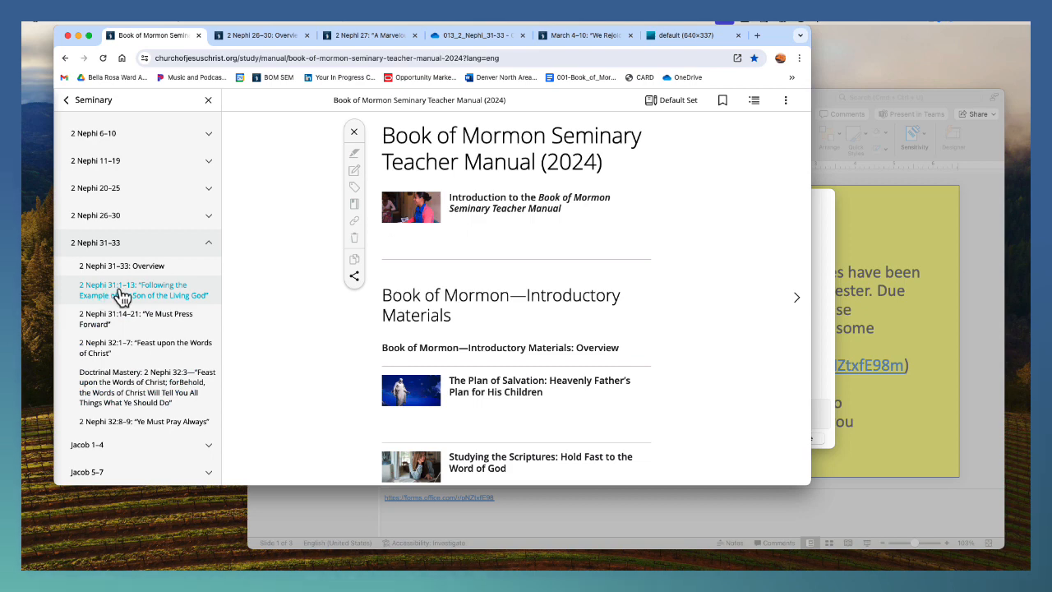
# Save a copy of the presentation in the 013_2_Nephi_31-33 folder as 061-2_Nephi_31_1-13
pyautogui.click(830, 279)
pyautogui.click(633, 206)
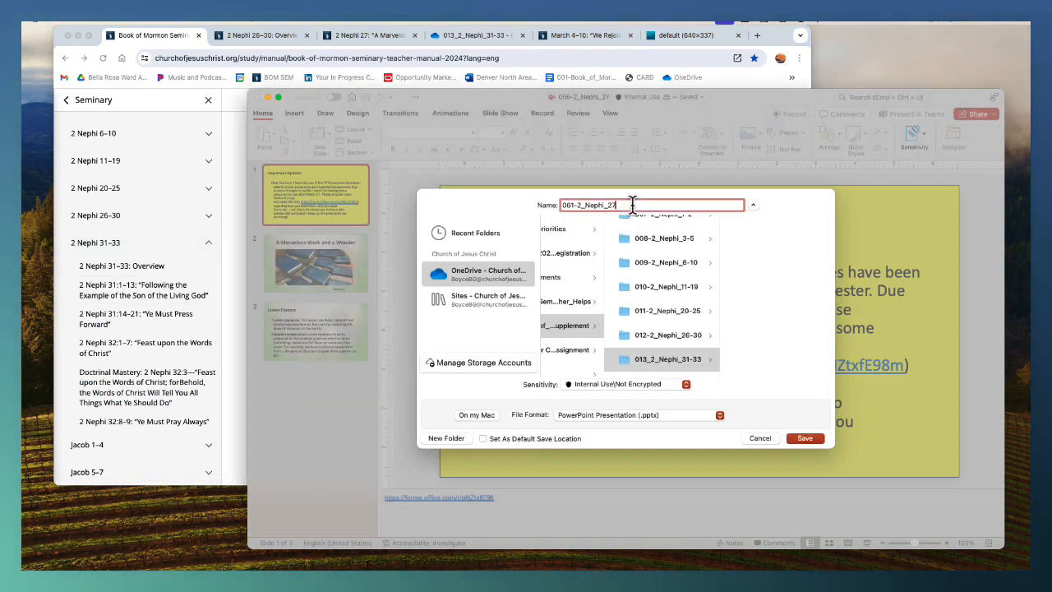
pyautogui.press('BackSpace')
pyautogui.press('BackSpace')
pyautogui.write('31_1-13')
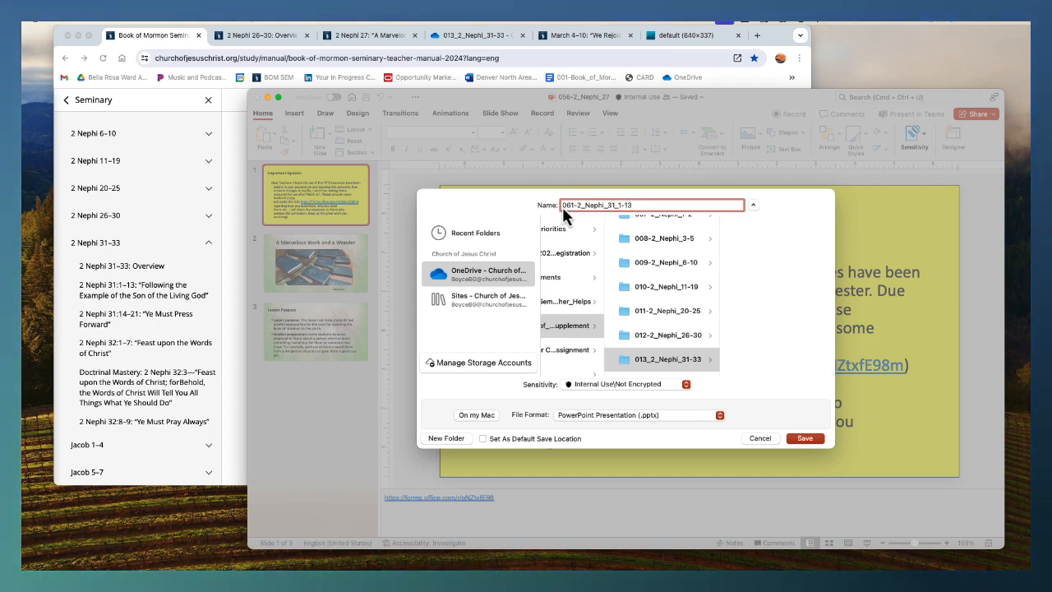
pyautogui.click(818, 442)
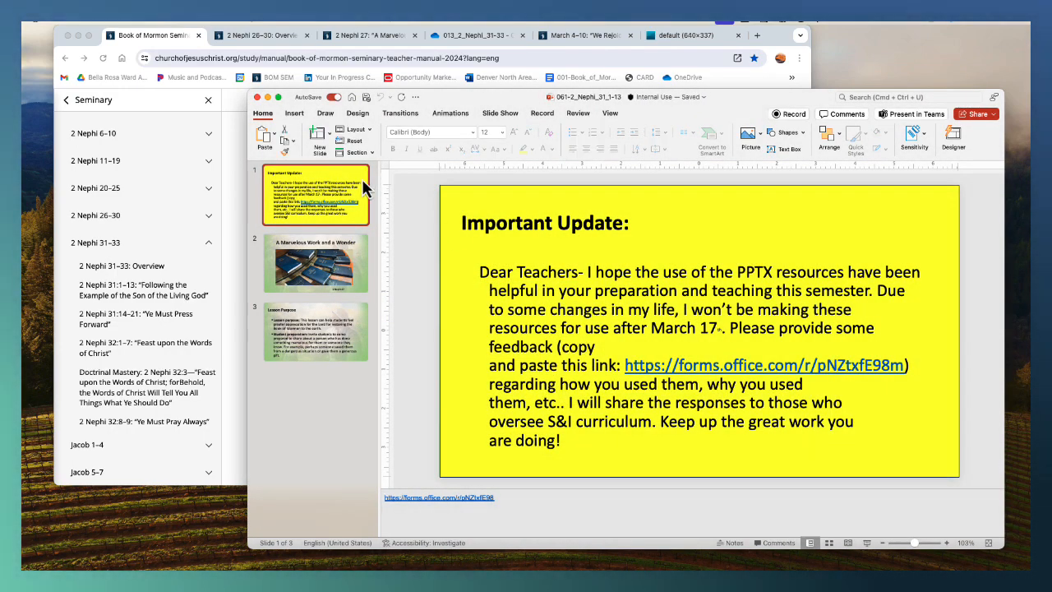
# Delete the yellow Important Update slide
pyautogui.press('Delete')
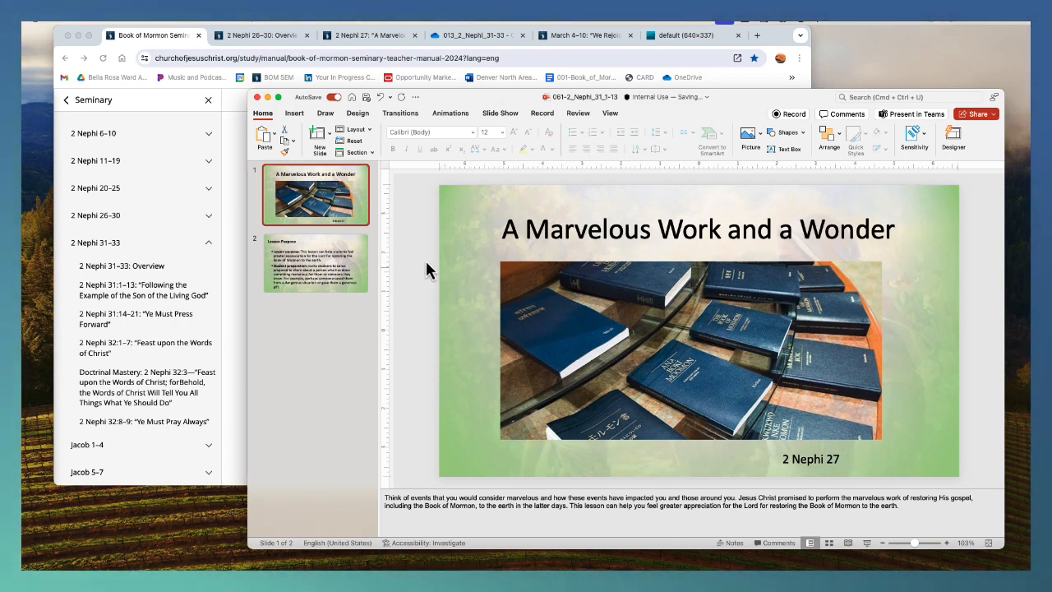
# Look through the layouts in the slide master, leave the master view and display the layout choices for a new slide
pyautogui.click(153, 21)
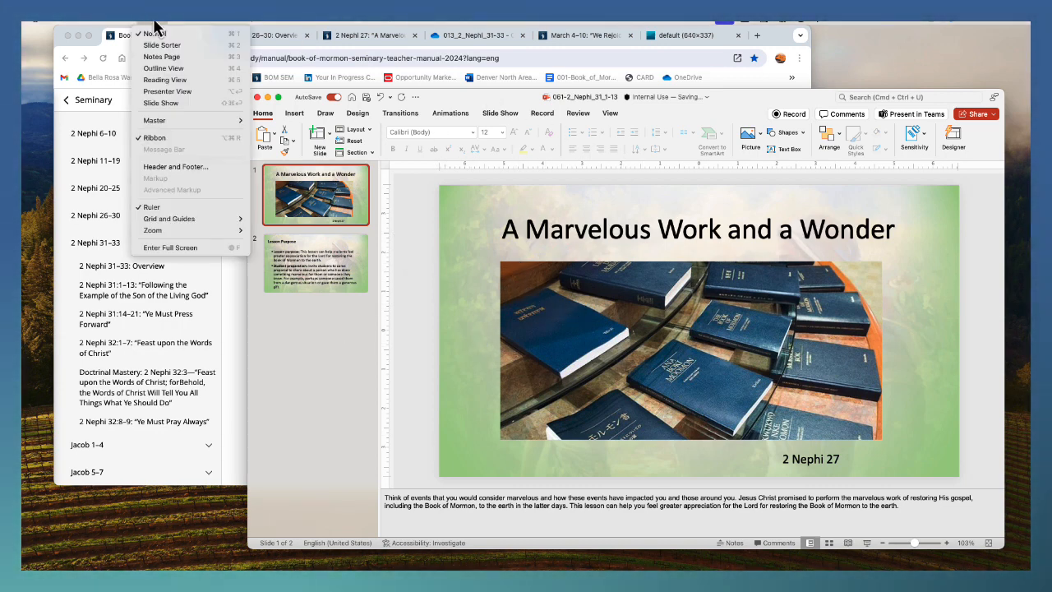
pyautogui.moveTo(172, 119)
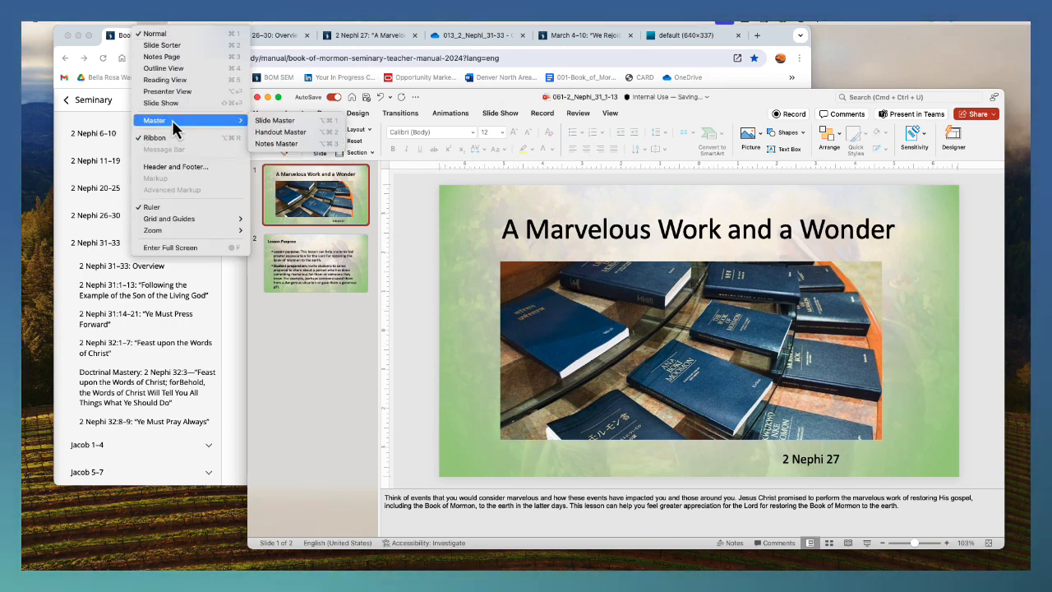
pyautogui.click(313, 123)
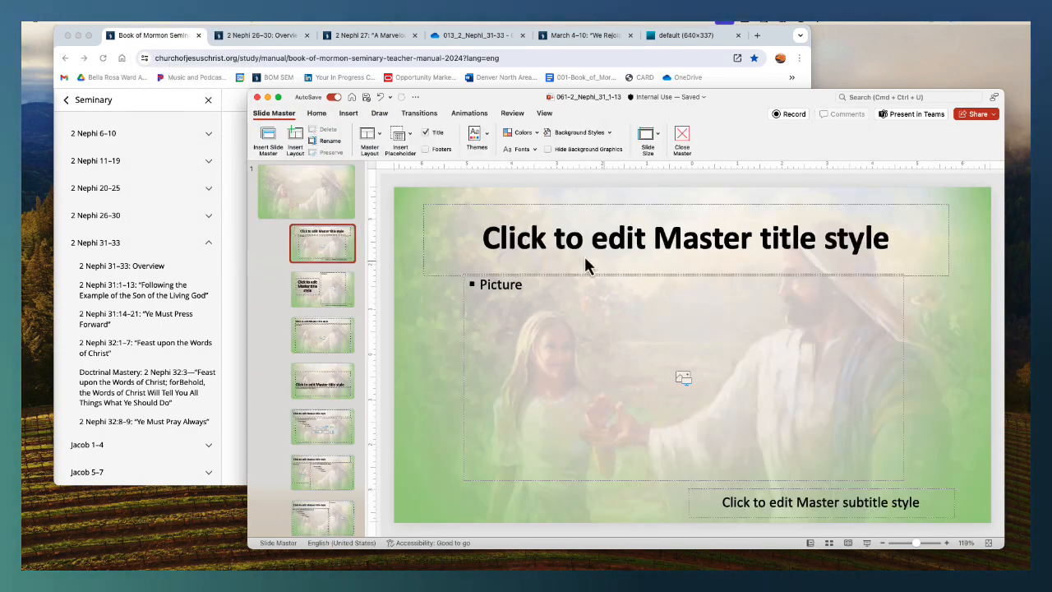
pyautogui.scroll(-5, 329, 300)
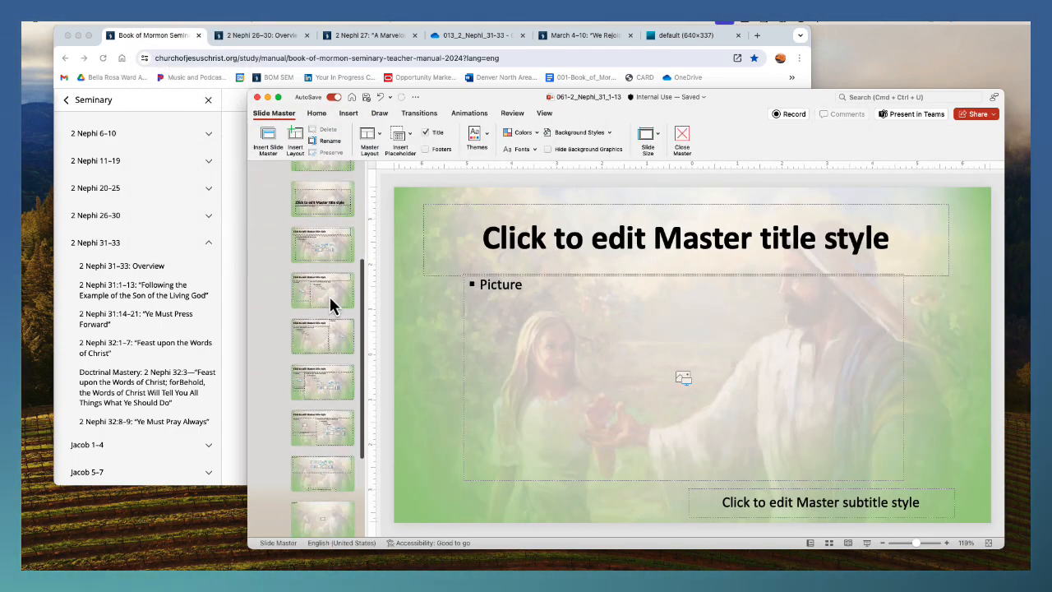
pyautogui.scroll(3, 331, 304)
pyautogui.click(683, 140)
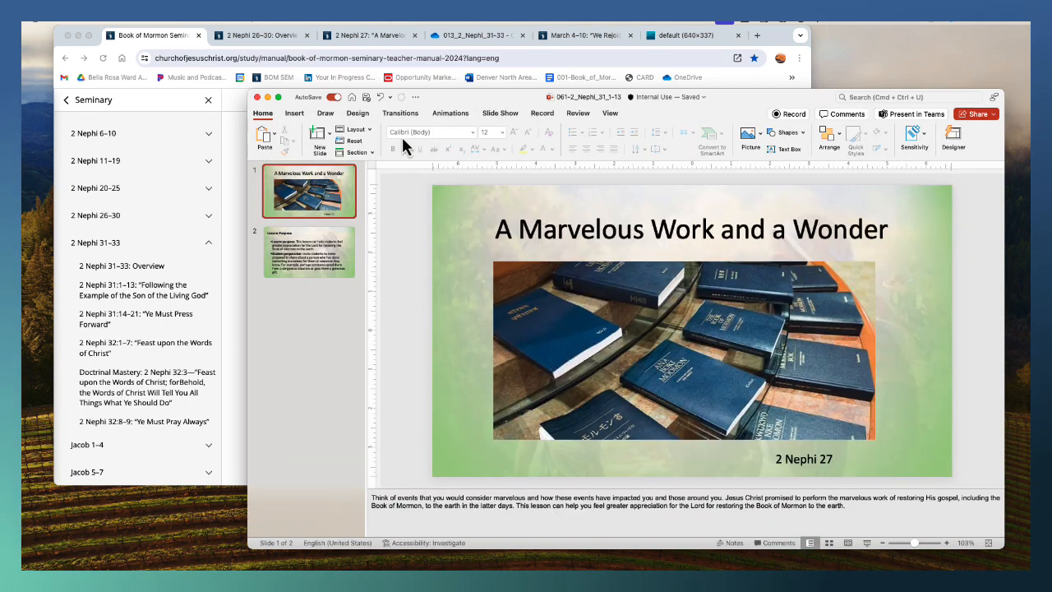
pyautogui.click(323, 141)
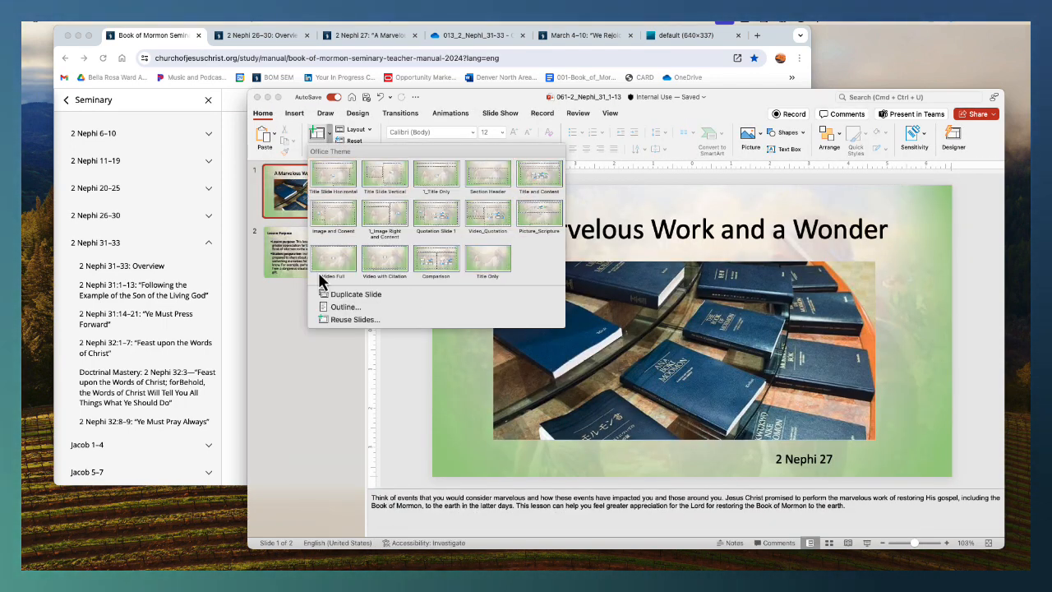
# Reopen the slide master and examine its layouts one by one, from the title slides through the picture and media layouts
pyautogui.click(152, 27)
pyautogui.moveTo(178, 120)
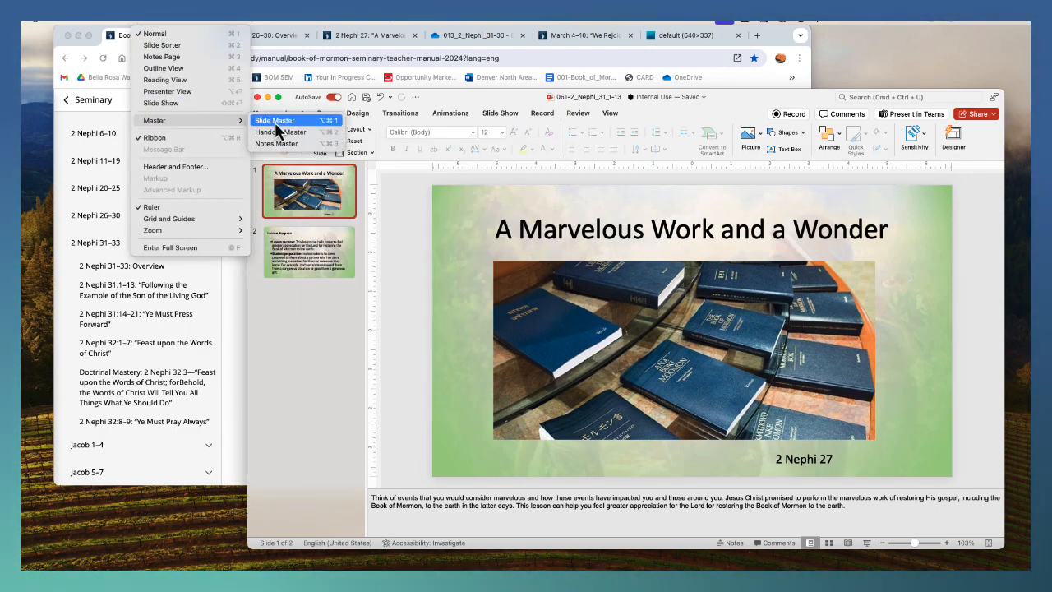
pyautogui.click(275, 122)
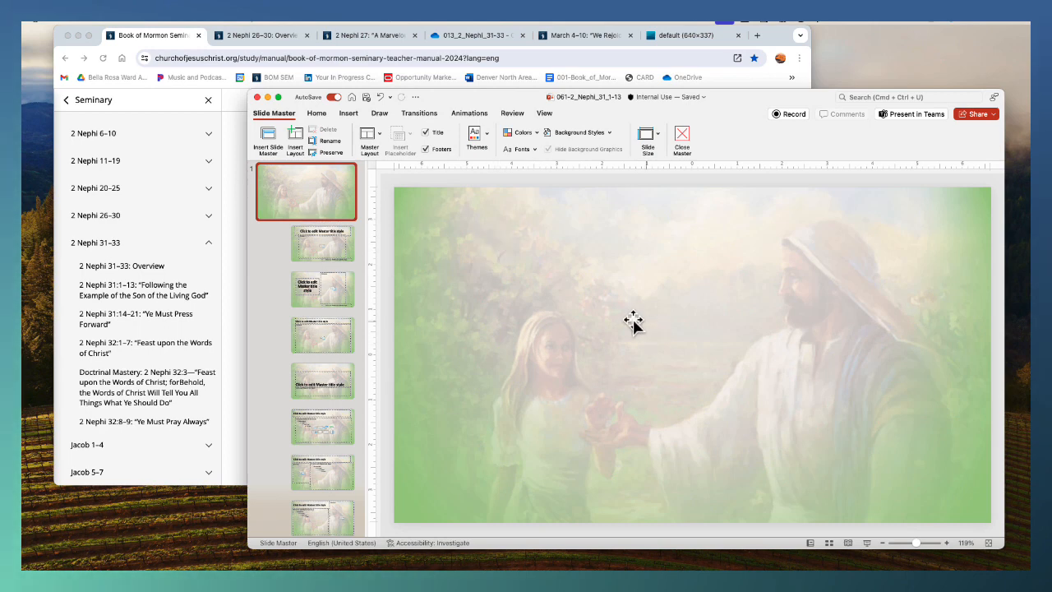
pyautogui.click(336, 261)
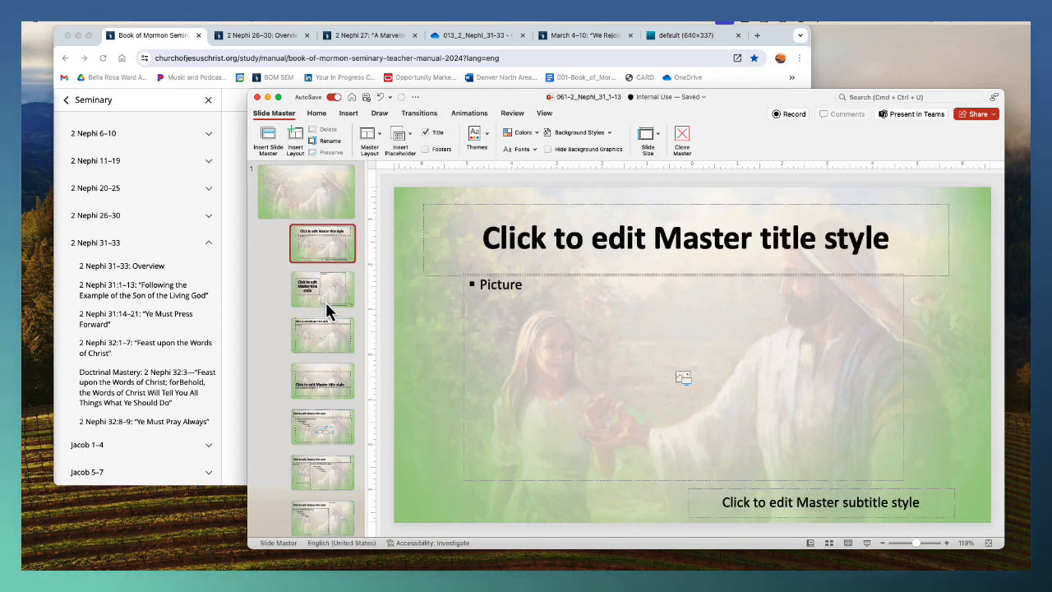
pyautogui.click(327, 309)
pyautogui.click(338, 262)
pyautogui.click(335, 294)
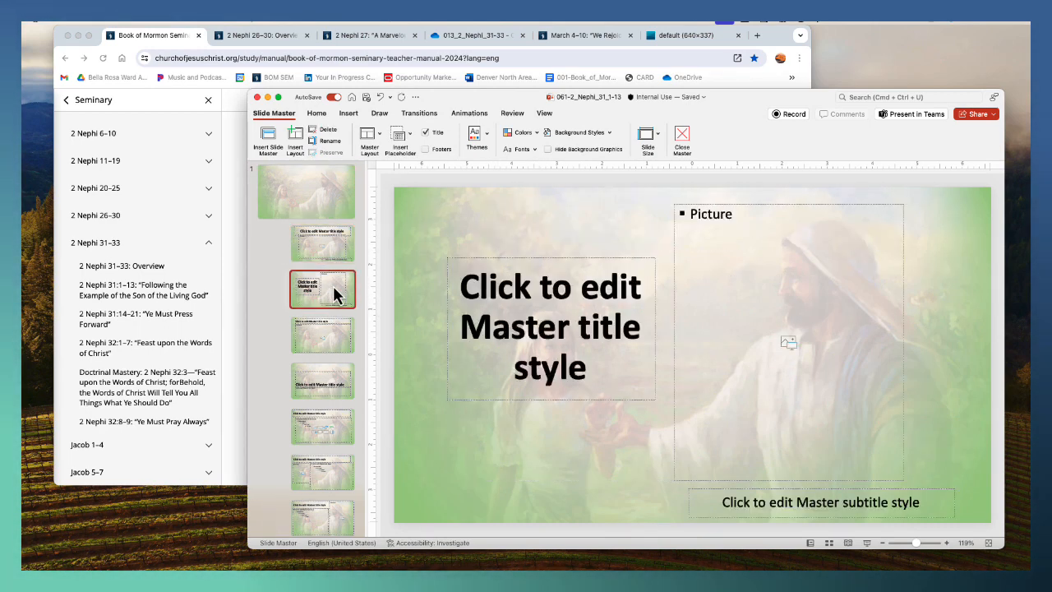
pyautogui.click(334, 343)
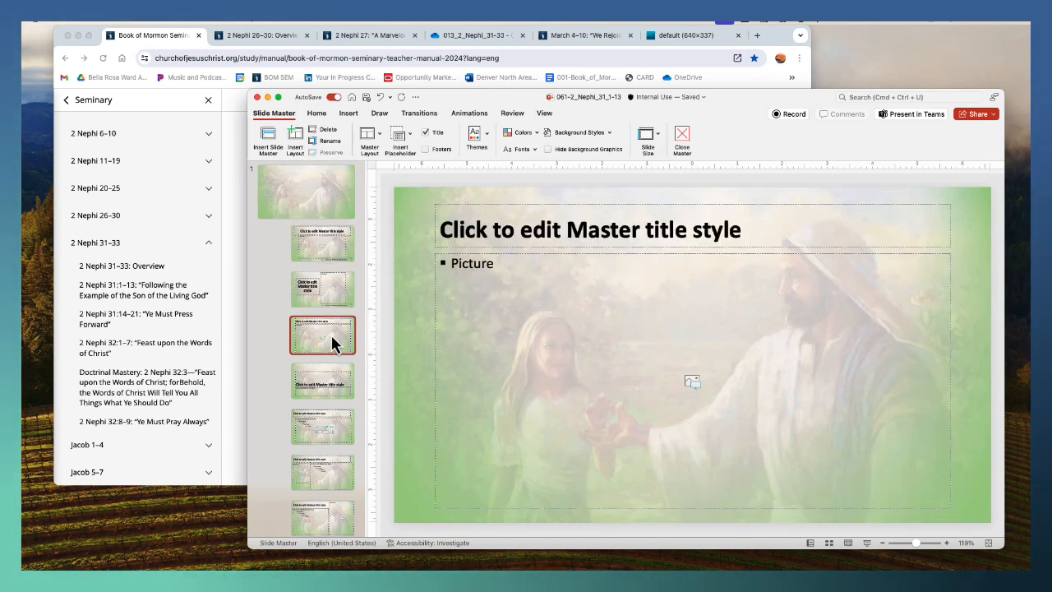
pyautogui.click(327, 393)
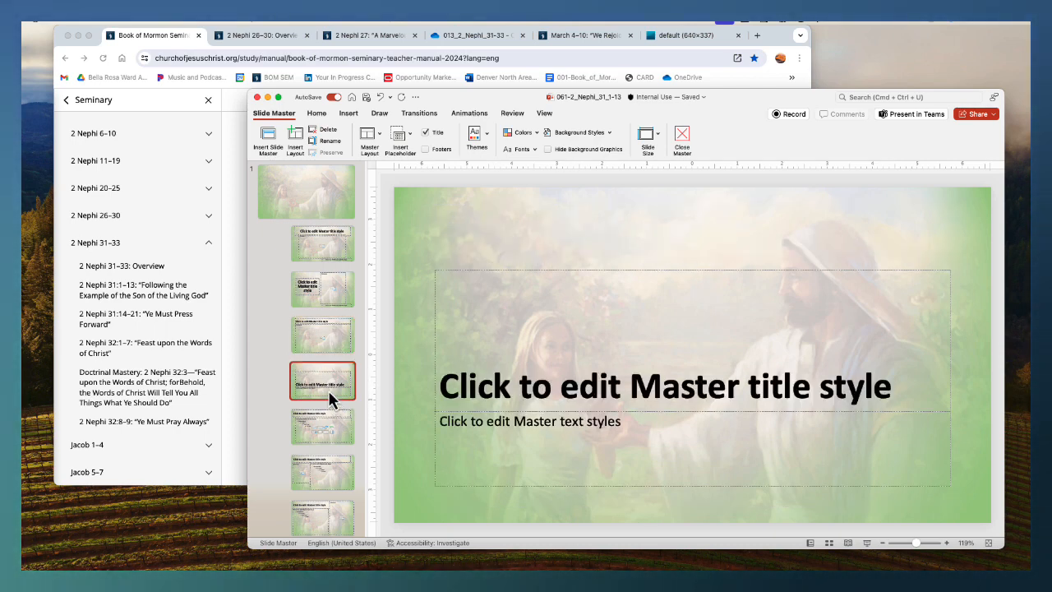
pyautogui.click(320, 428)
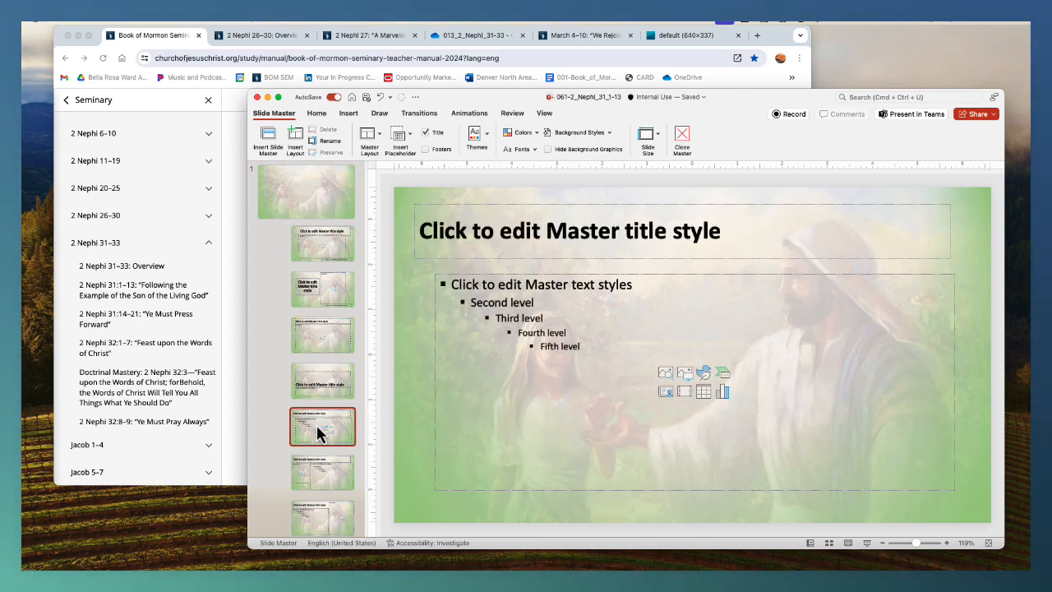
pyautogui.scroll(-1, 322, 431)
pyautogui.scroll(-2, 324, 419)
pyautogui.click(328, 409)
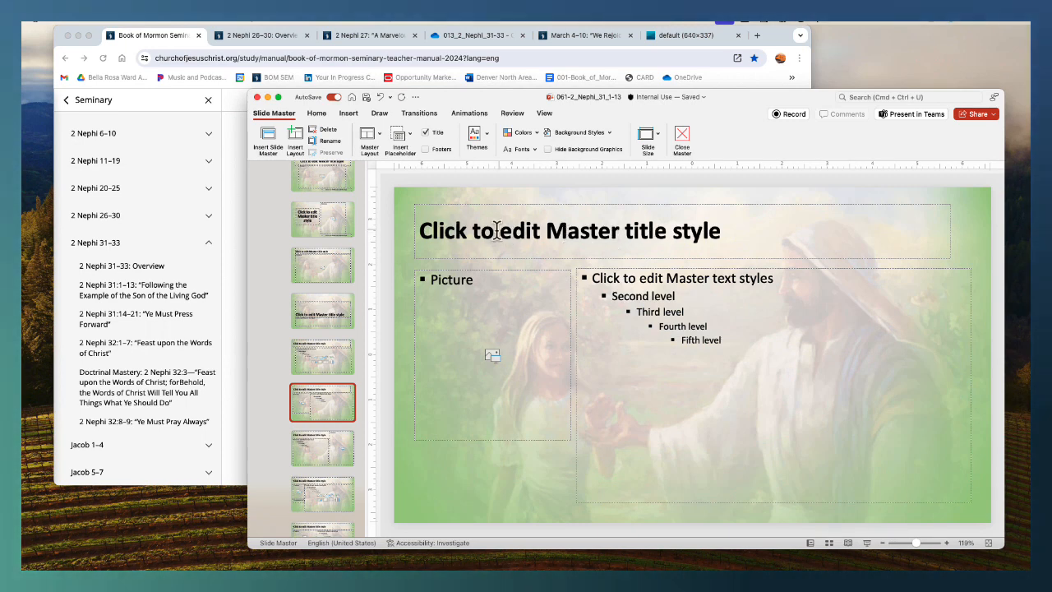
pyautogui.click(337, 454)
pyautogui.click(324, 497)
pyautogui.scroll(-5, 324, 451)
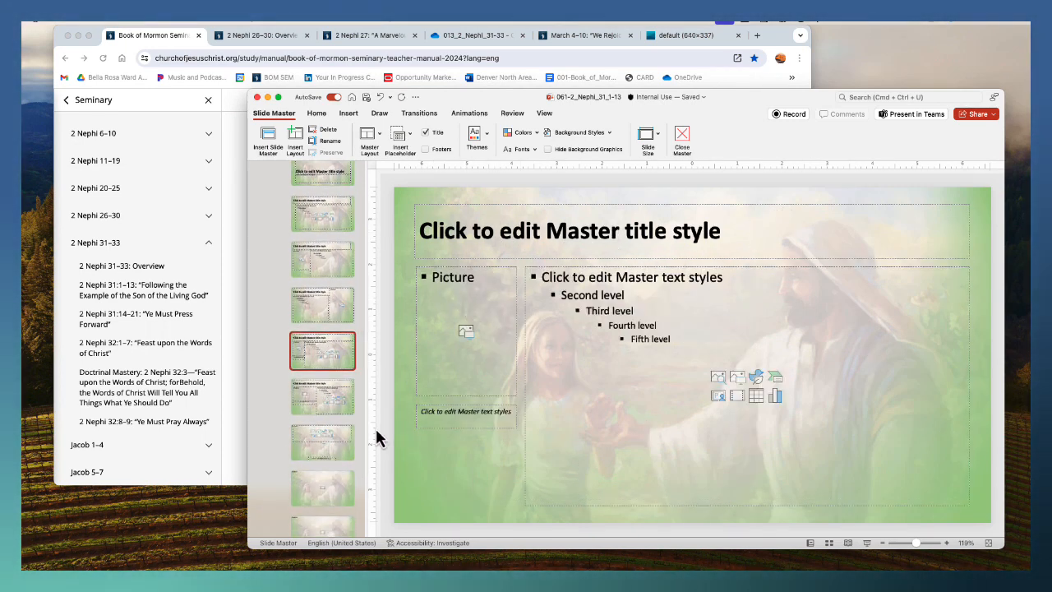
pyautogui.click(330, 408)
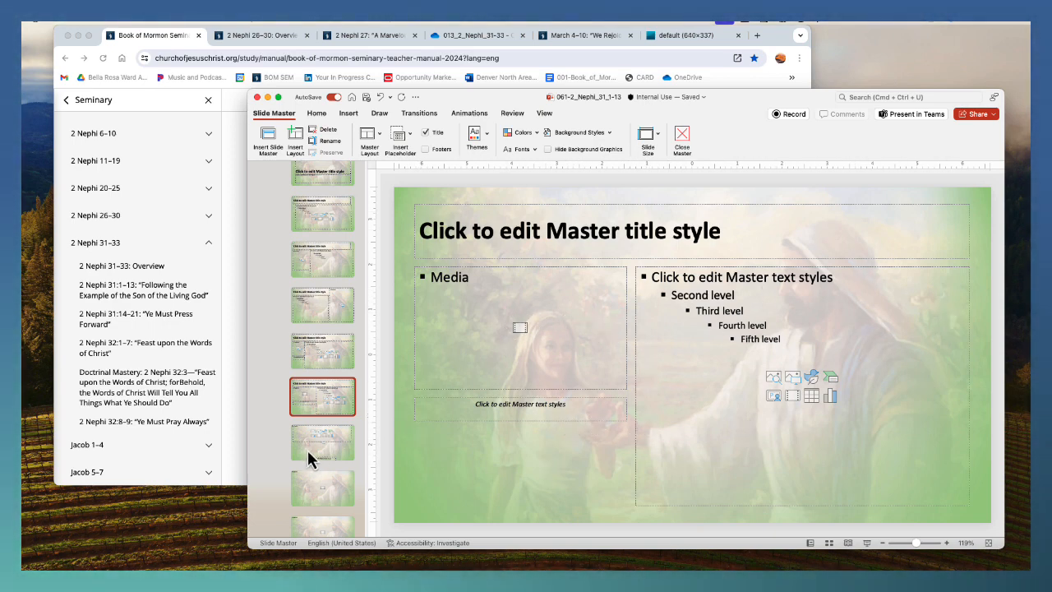
pyautogui.scroll(3, 316, 452)
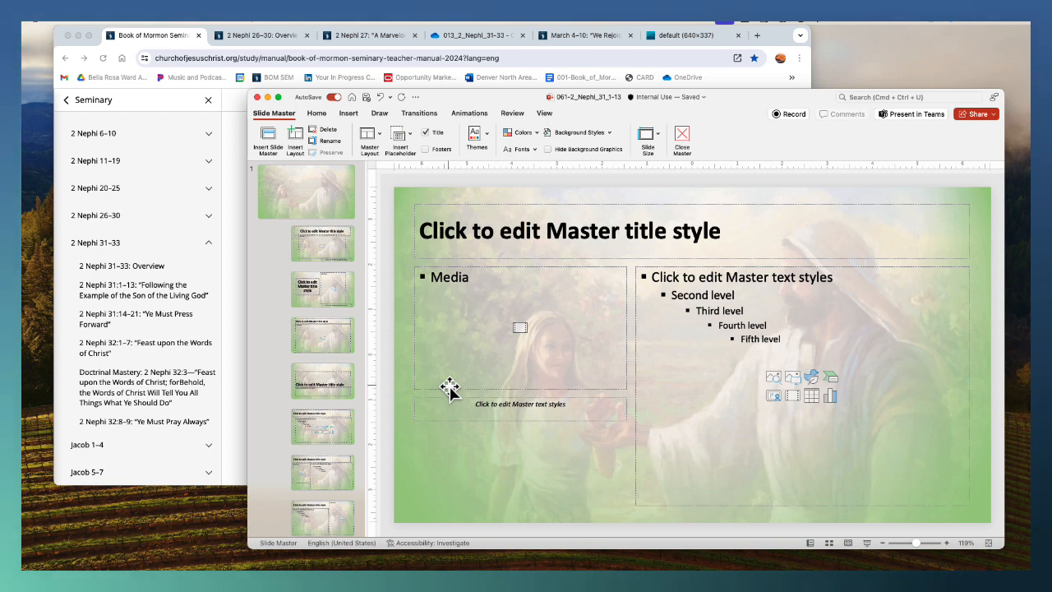
# Move the green gradient overlay down on the parent slide master and delete the background painting behind it
pyautogui.click(313, 218)
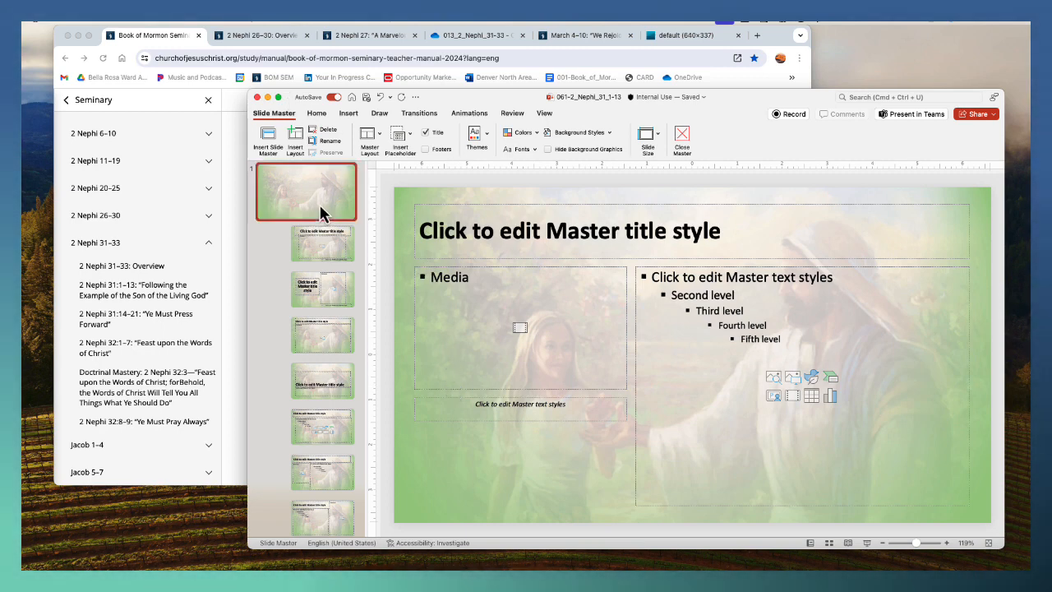
pyautogui.click(661, 267)
pyautogui.moveTo(663, 266); pyautogui.dragTo(669, 310)
pyautogui.click(652, 211)
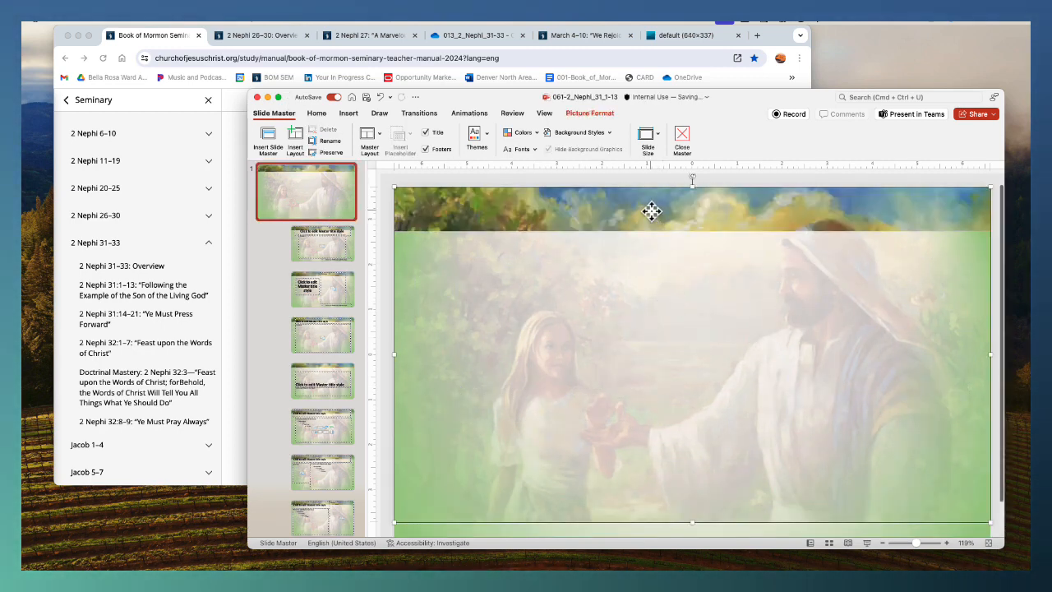
pyautogui.press('Delete')
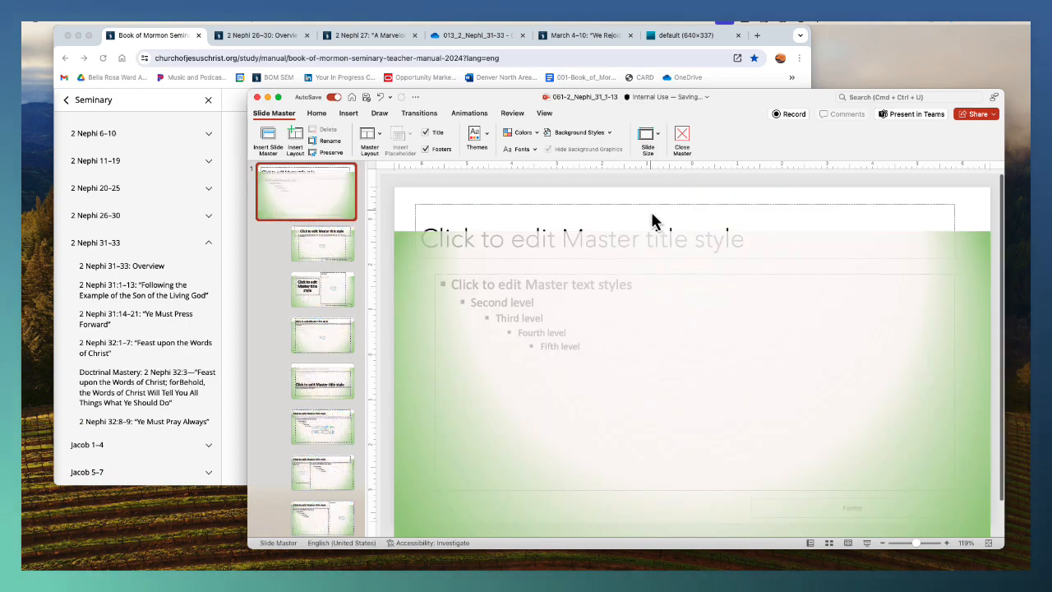
# Switch to Chrome and view the header painting of the March 18–24 lesson, 2 Nephi 31–33, in Come, Follow Me
pyautogui.click(580, 35)
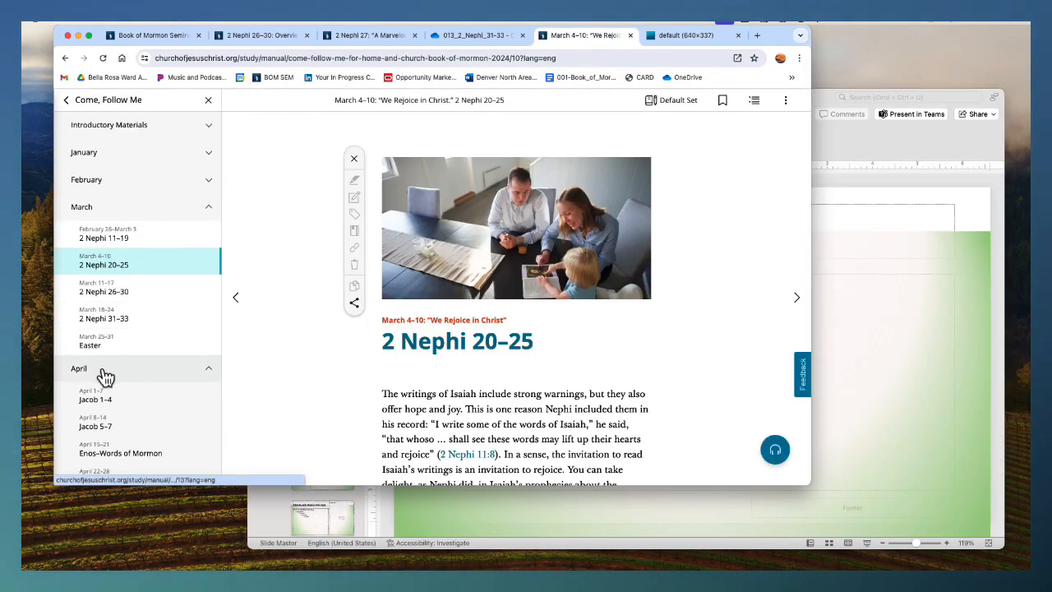
pyautogui.click(102, 321)
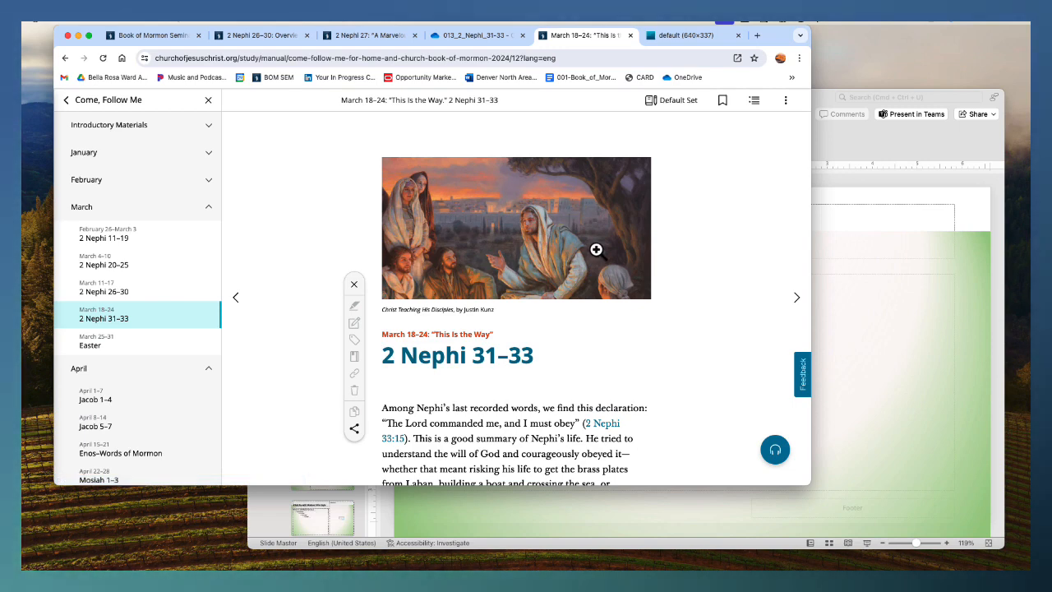
pyautogui.rightClick(493, 239)
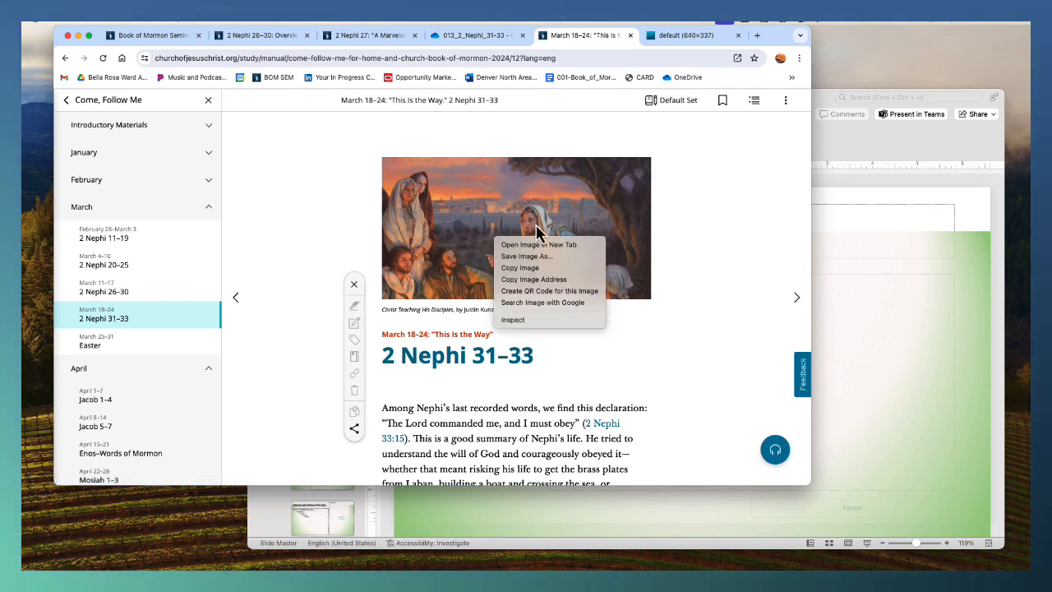
pyautogui.click(509, 191)
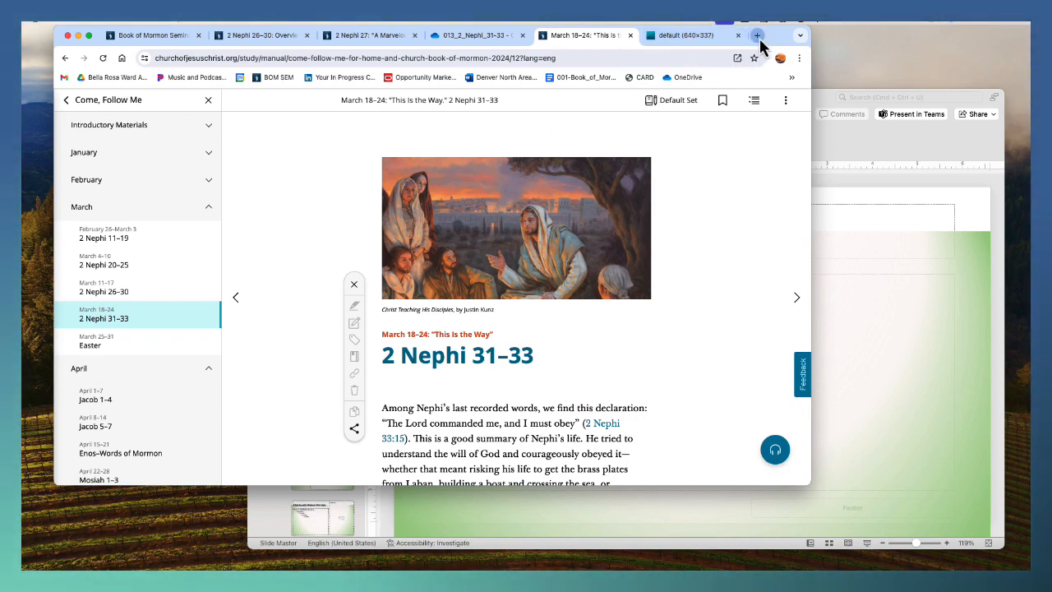
# Open the Church's Media Library in a new browser tab and search its images for "teaching in the saviors way"
pyautogui.click(758, 36)
pyautogui.write('media')
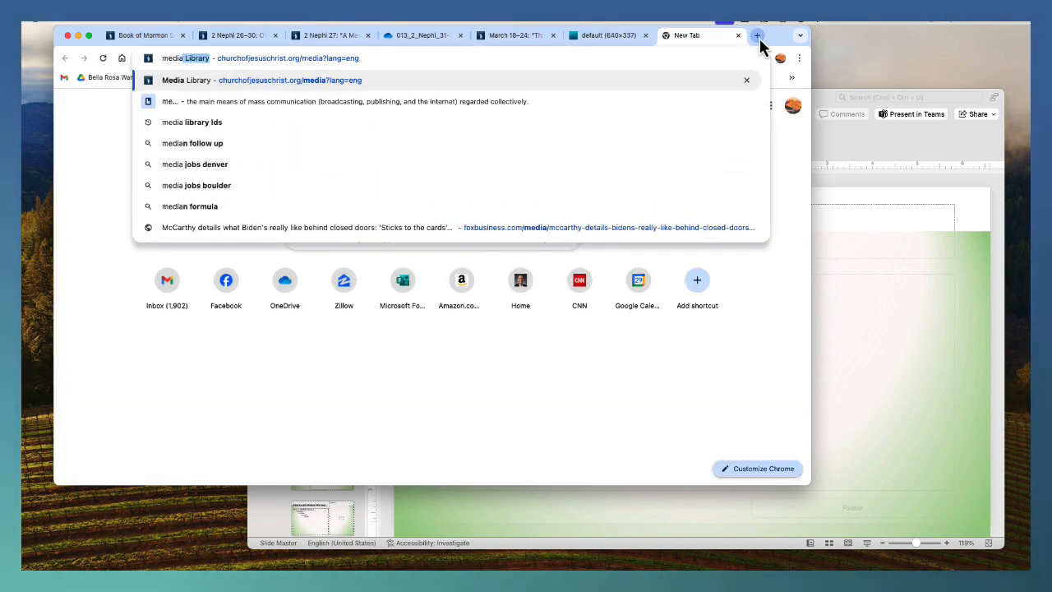
pyautogui.press('Return')
pyautogui.click(317, 297)
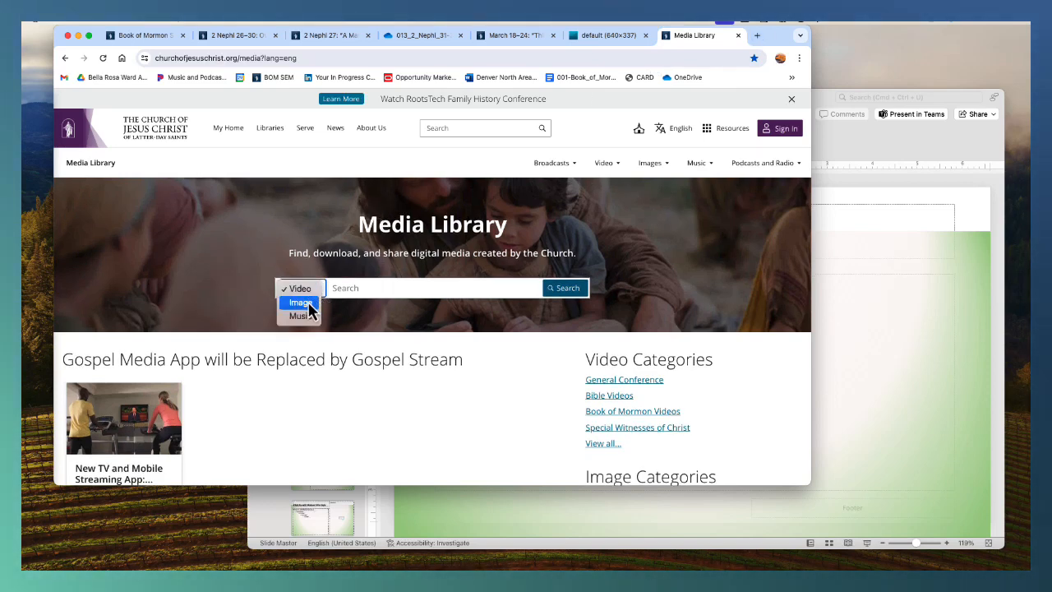
pyautogui.click(299, 311)
pyautogui.click(388, 285)
pyautogui.write('teaching in the sa')
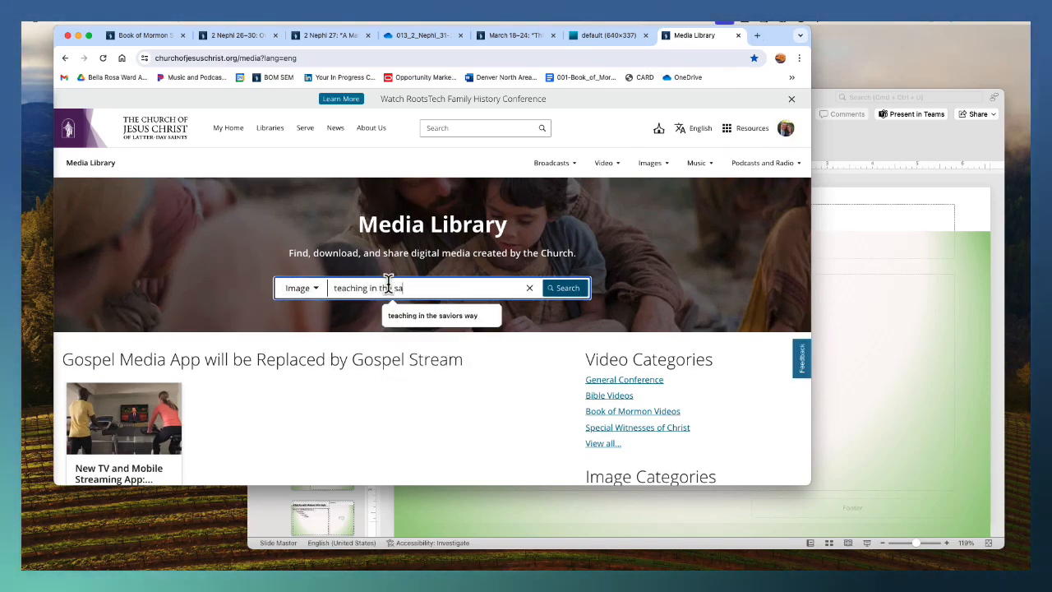
pyautogui.write('viors way')
pyautogui.click(582, 289)
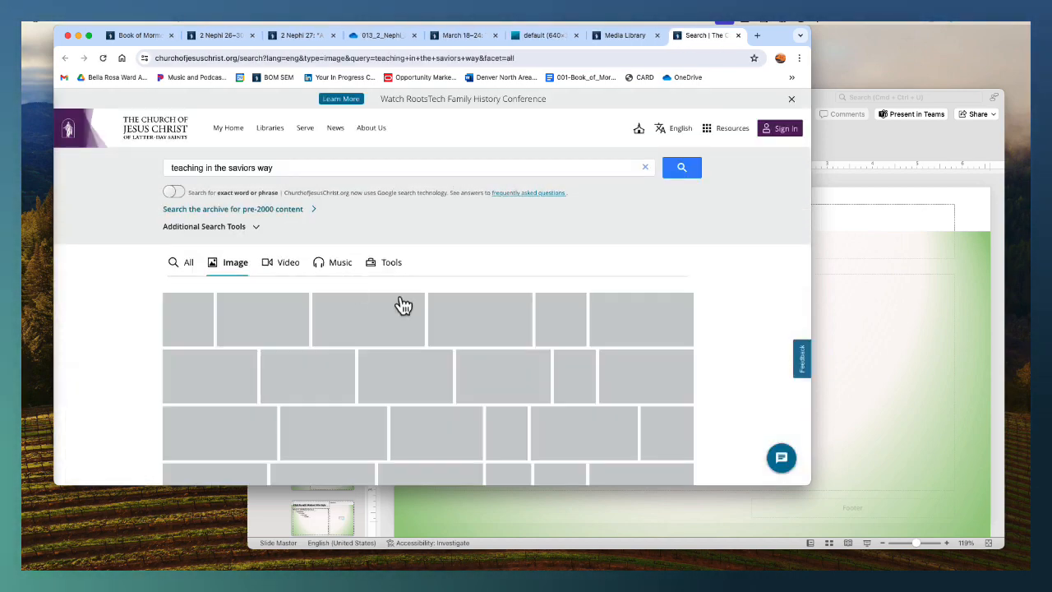
# Copy the search result painting of the Savior teaching a seated group at dusk and paste it onto the parent slide master in PowerPoint
pyautogui.scroll(-2, 333, 308)
pyautogui.scroll(-2, 333, 313)
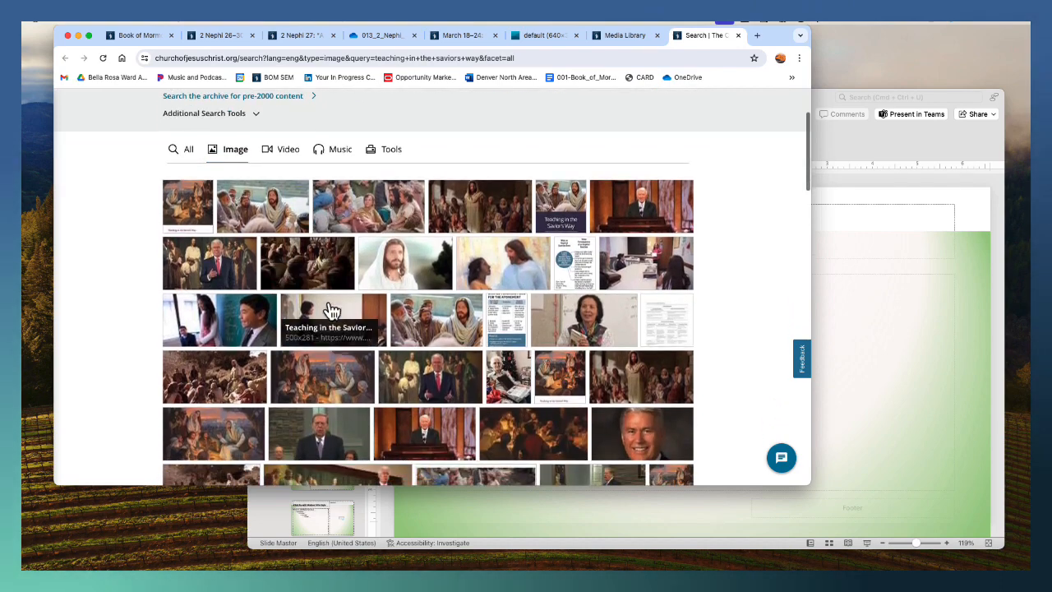
pyautogui.click(335, 345)
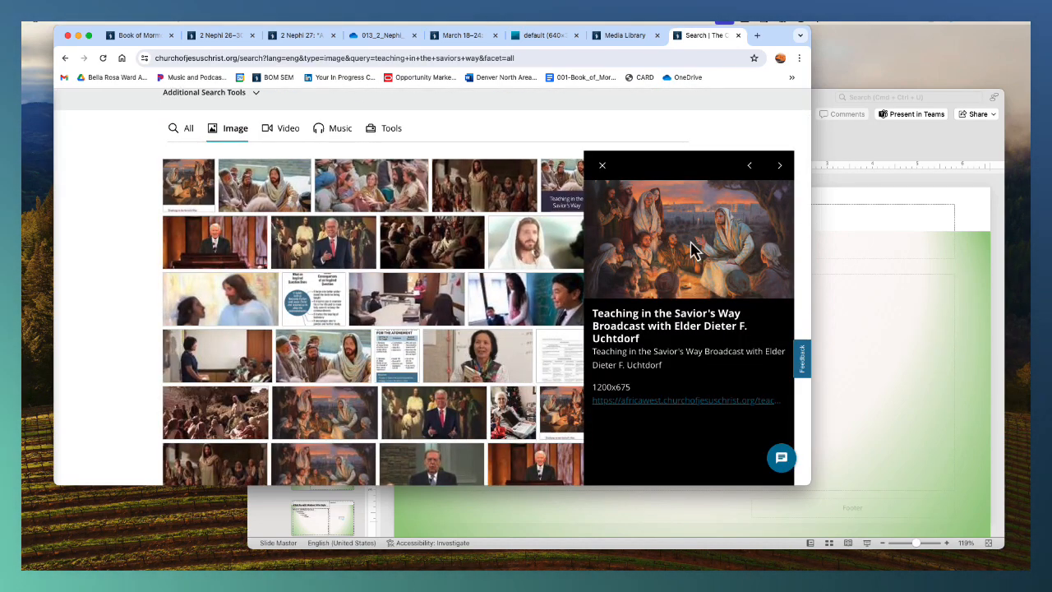
pyautogui.rightClick(675, 244)
pyautogui.click(693, 272)
pyautogui.rightClick(714, 223)
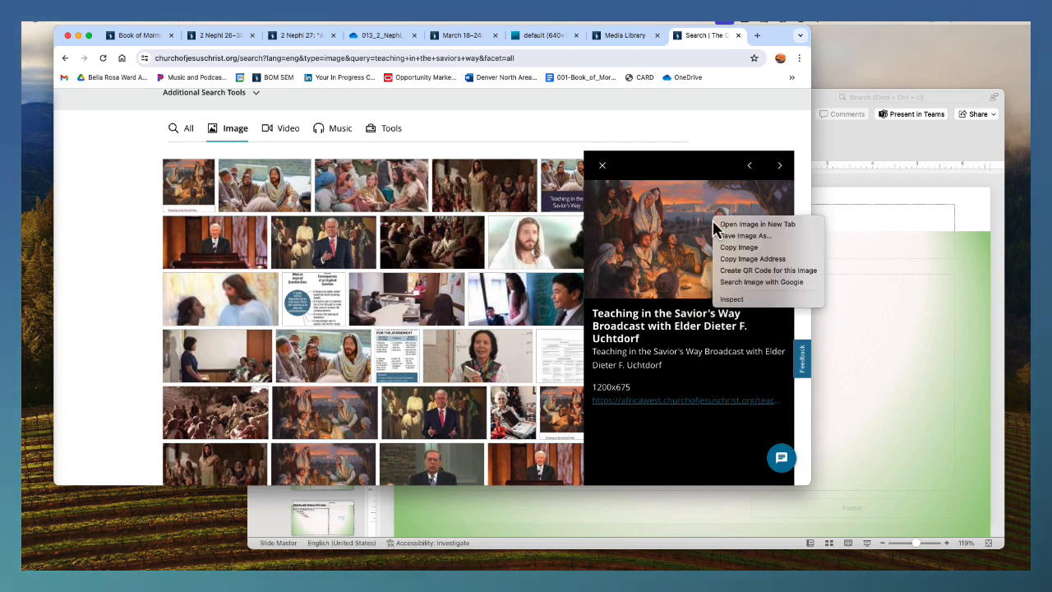
pyautogui.click(726, 248)
pyautogui.click(884, 193)
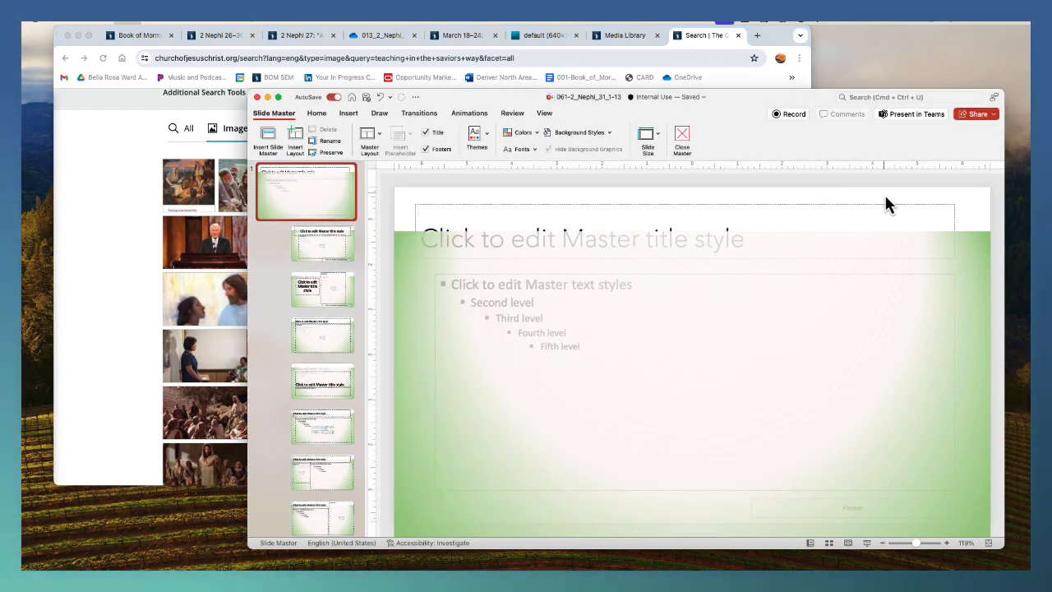
pyautogui.press('super+v')
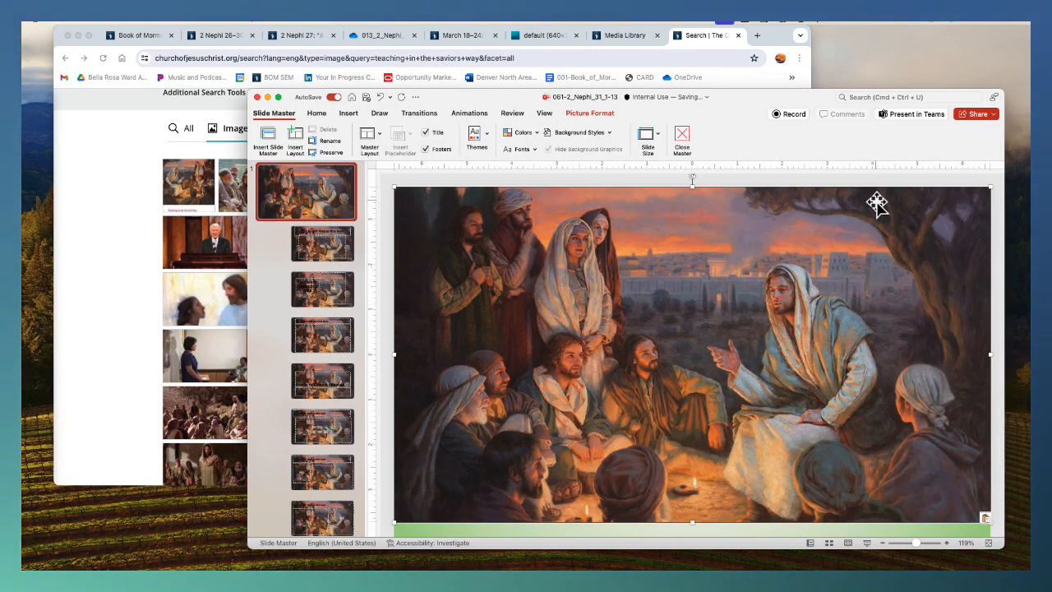
# Bring the green gradient overlay in front of the pasted painting and move it up to cover the whole slide
pyautogui.click(874, 533)
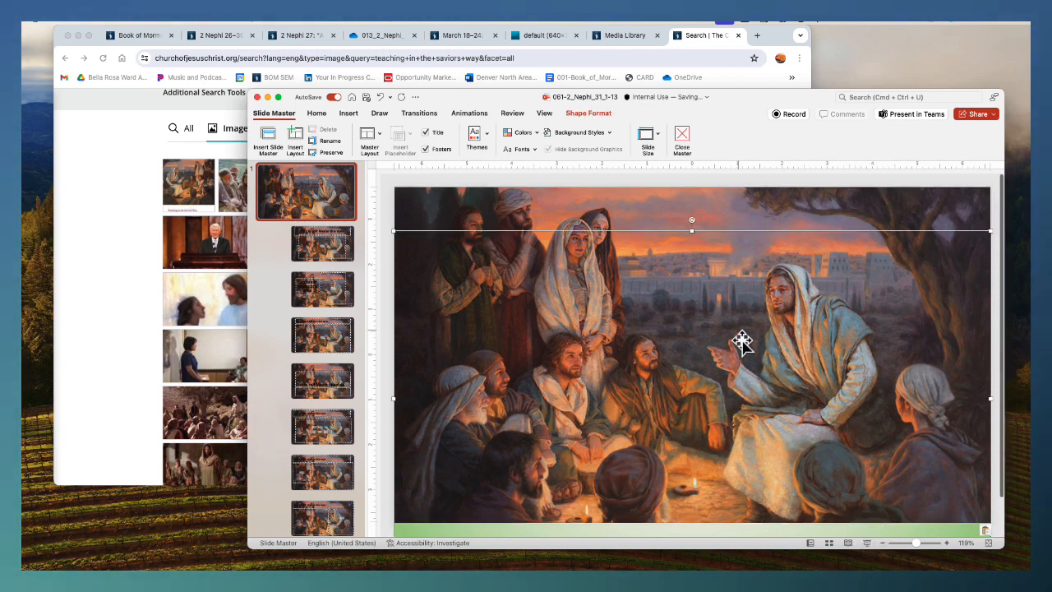
pyautogui.rightClick(716, 532)
pyautogui.moveTo(814, 356)
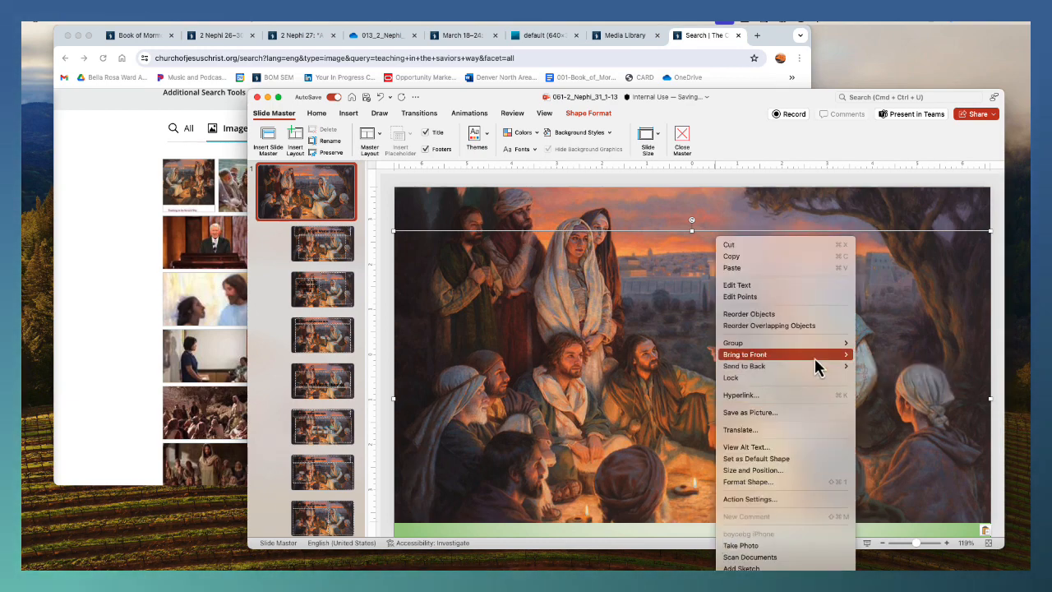
pyautogui.click(904, 356)
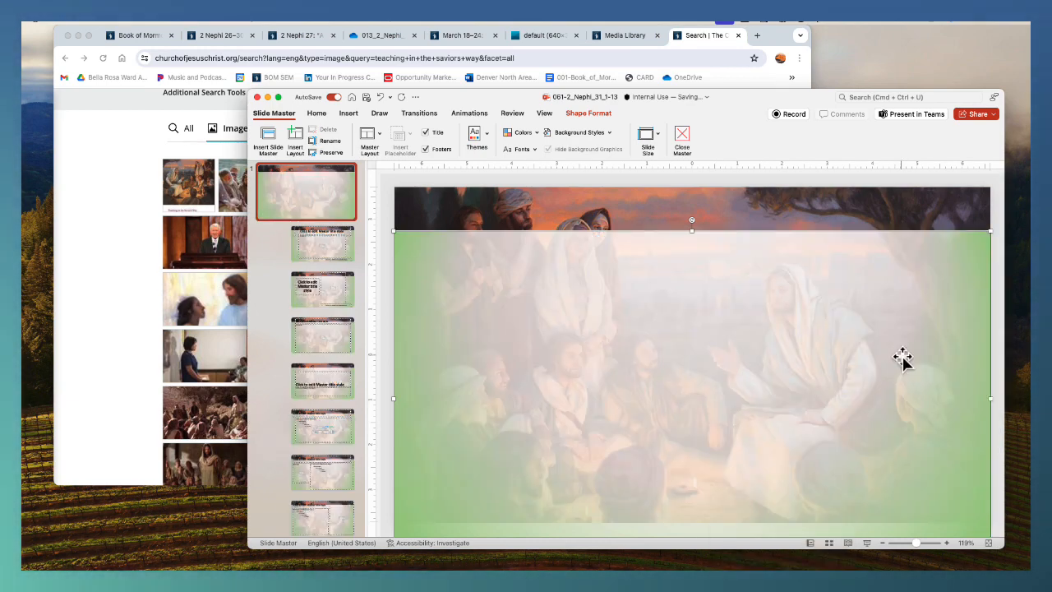
pyautogui.moveTo(829, 434); pyautogui.dragTo(835, 388)
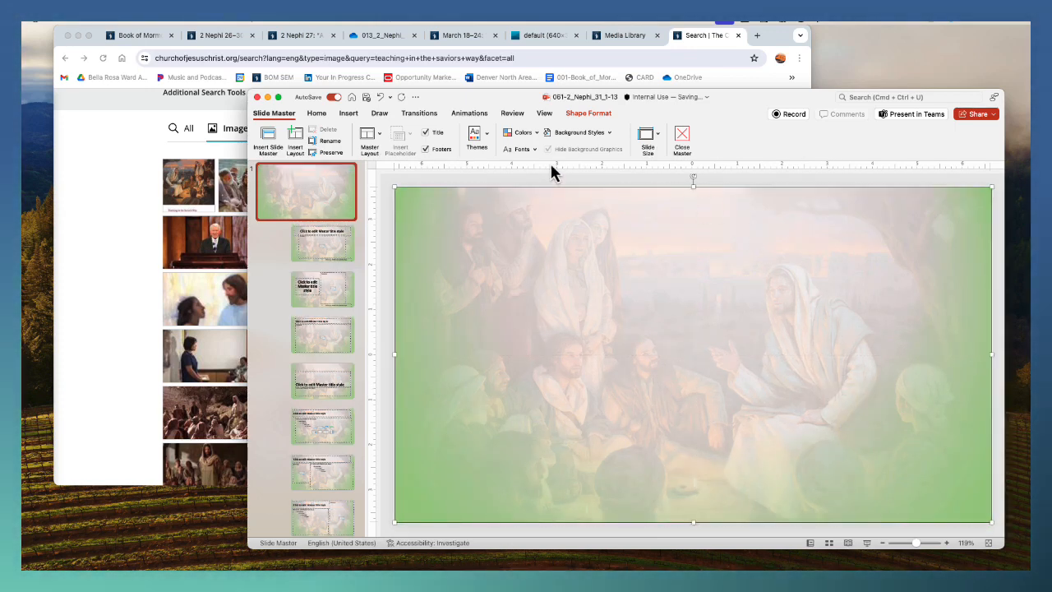
# Recolor the overlay's outermost gradient stop to the light orange theme color with 40% brightness and set its transparency to 26%
pyautogui.click(589, 115)
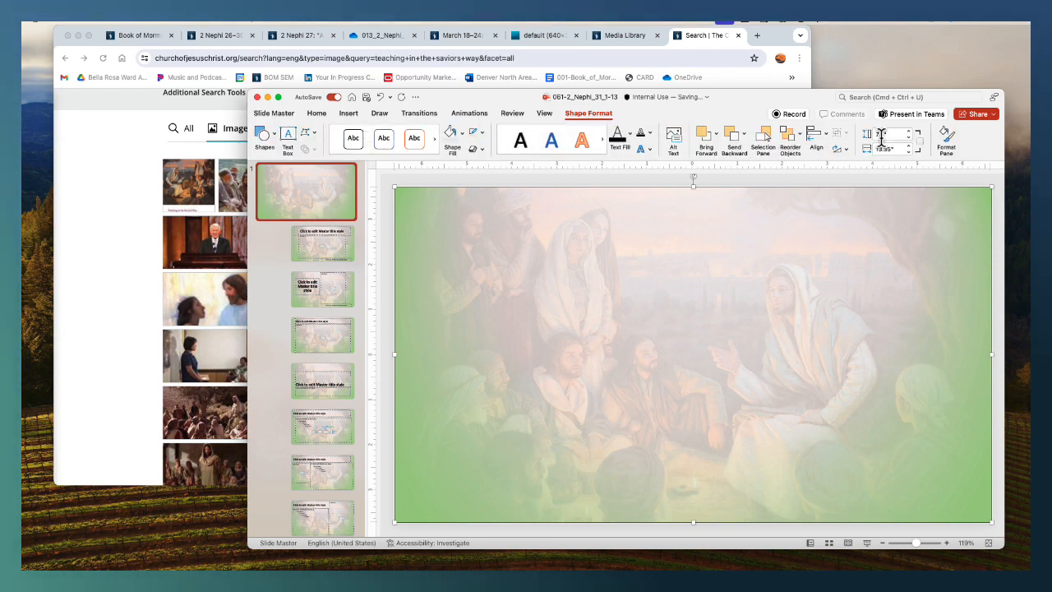
pyautogui.click(945, 141)
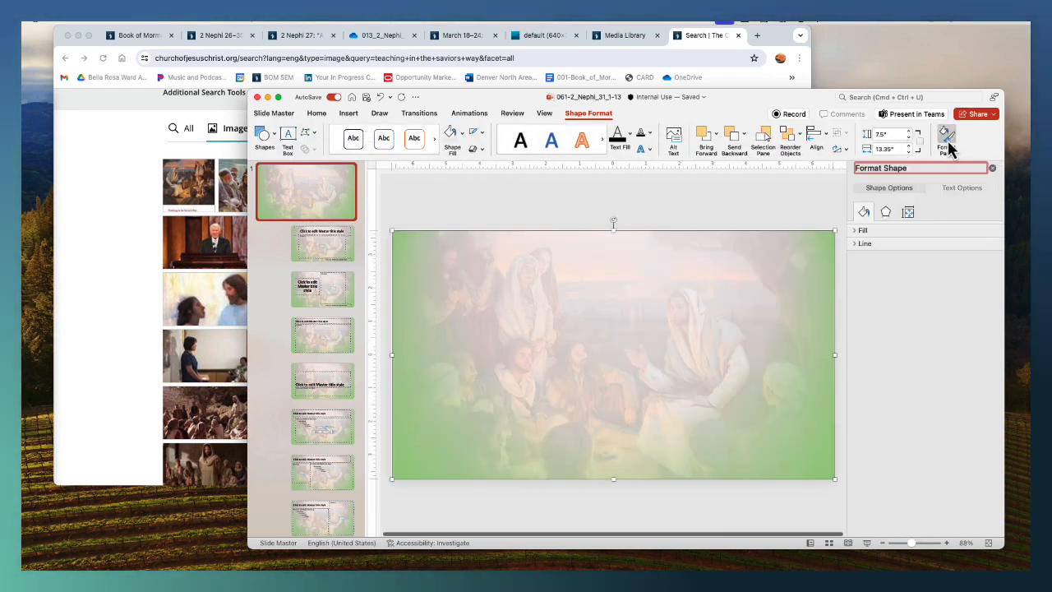
pyautogui.click(861, 233)
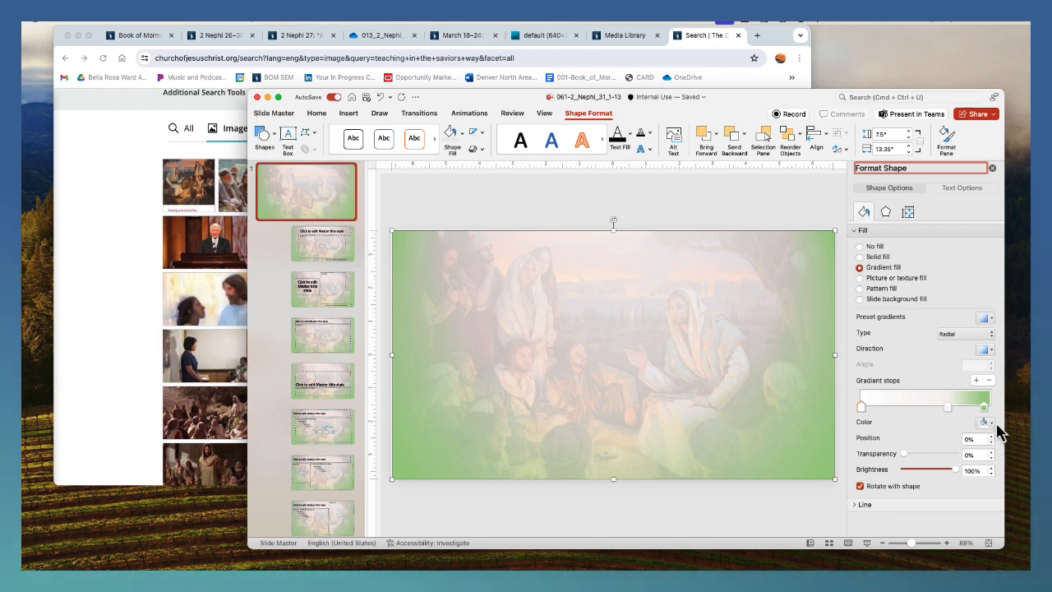
pyautogui.click(985, 423)
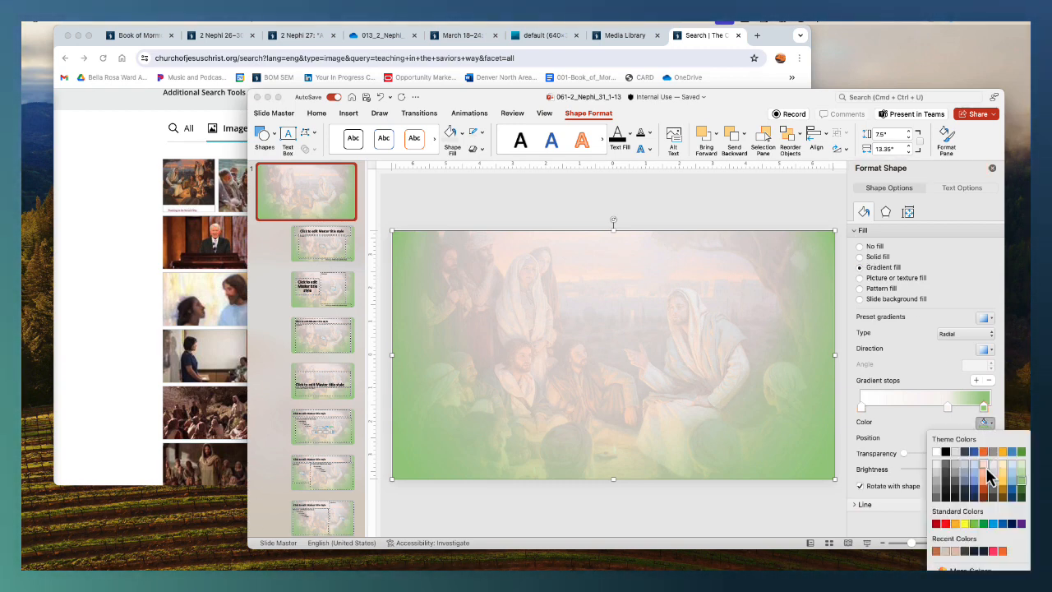
pyautogui.click(986, 470)
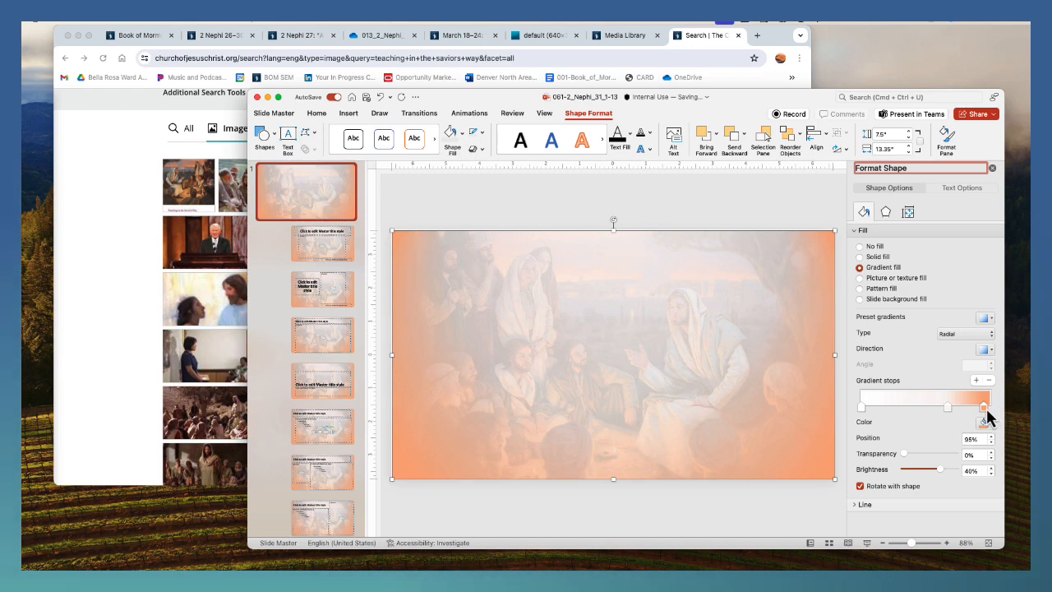
pyautogui.moveTo(907, 458); pyautogui.dragTo(921, 458)
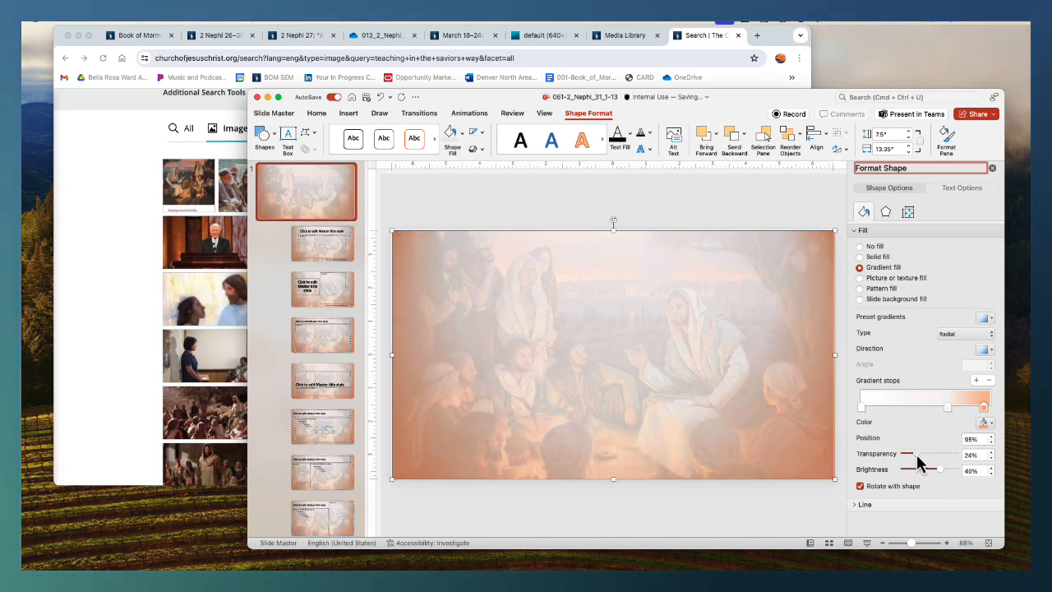
pyautogui.moveTo(922, 463); pyautogui.dragTo(912, 466)
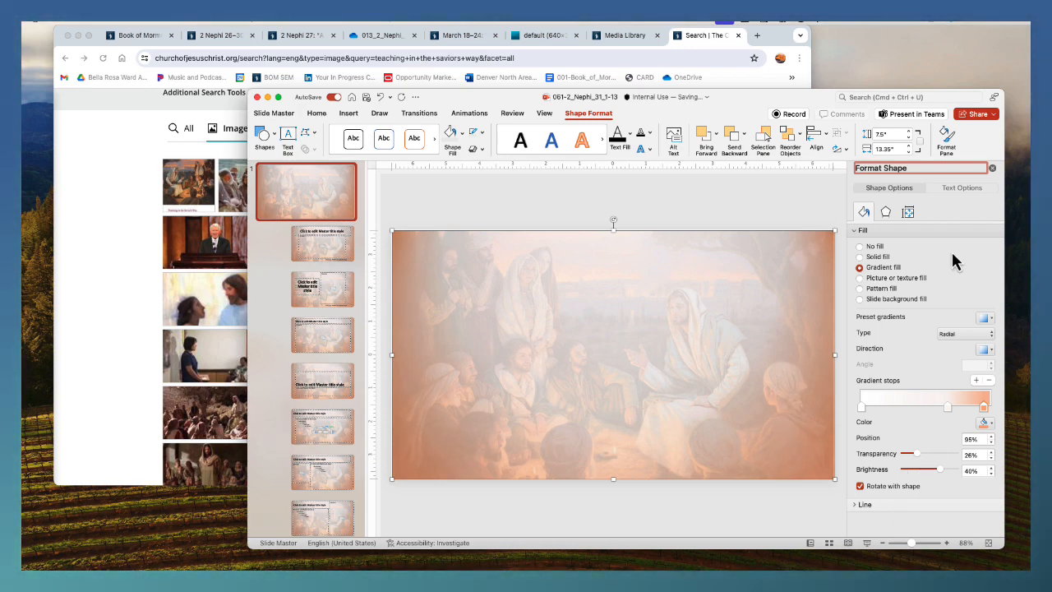
# Change the slide master's theme fonts to Corbel
pyautogui.click(317, 252)
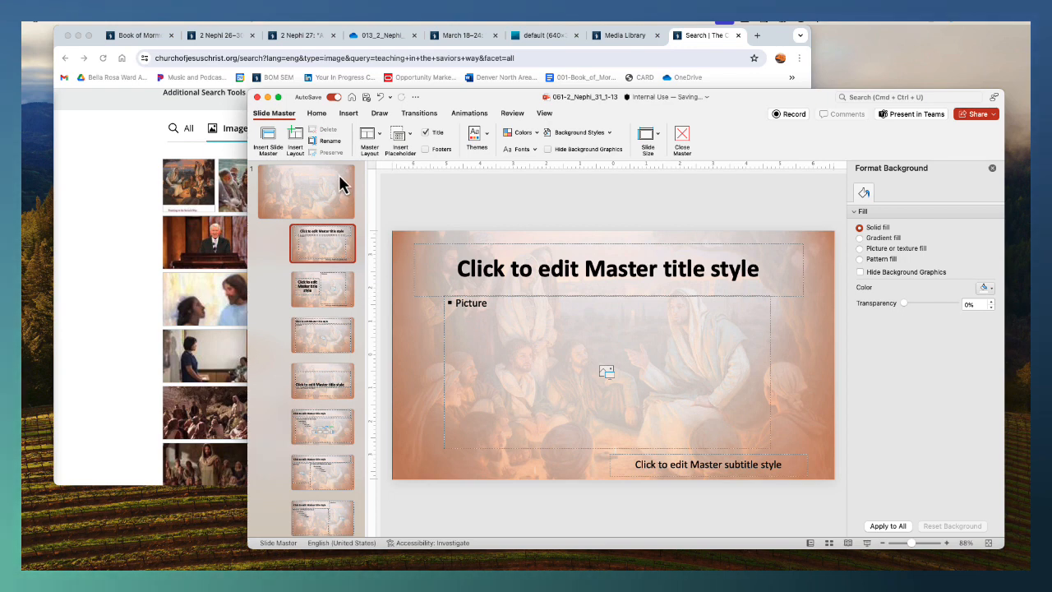
pyautogui.click(526, 150)
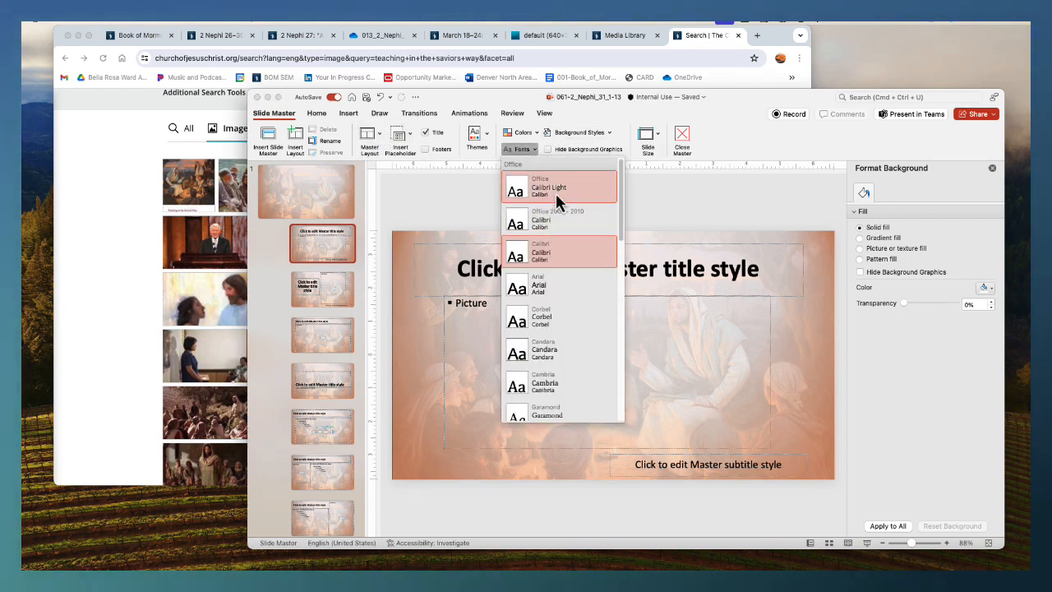
pyautogui.click(559, 329)
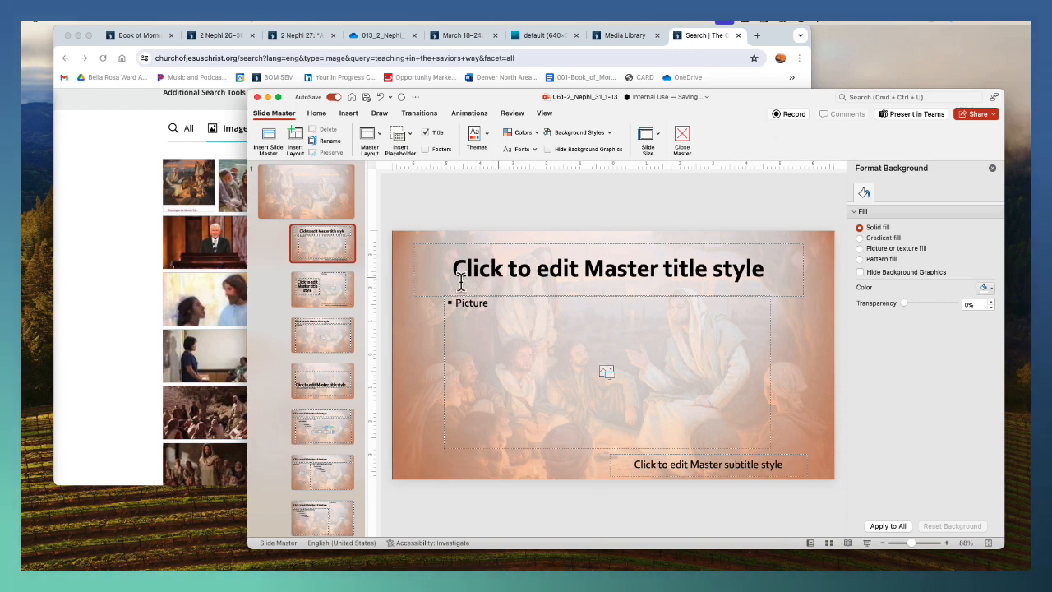
pyautogui.scroll(-10, 336, 415)
pyautogui.scroll(10, 338, 404)
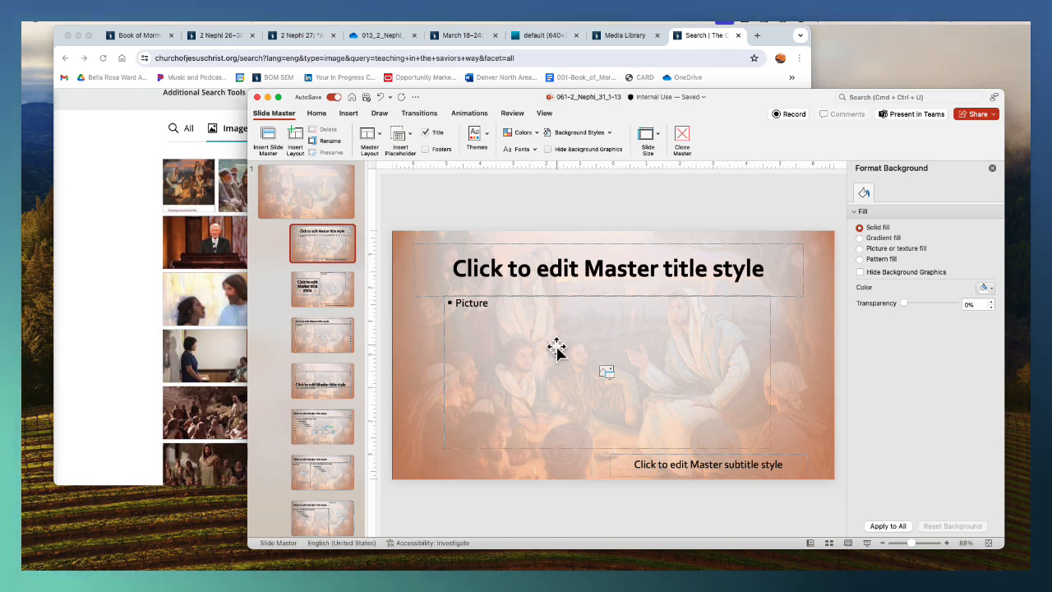
# Move the middle gradient stop of the parent master's overlay to 76% and raise its transparency, finishing by closing the master view
pyautogui.click(305, 190)
pyautogui.click(452, 291)
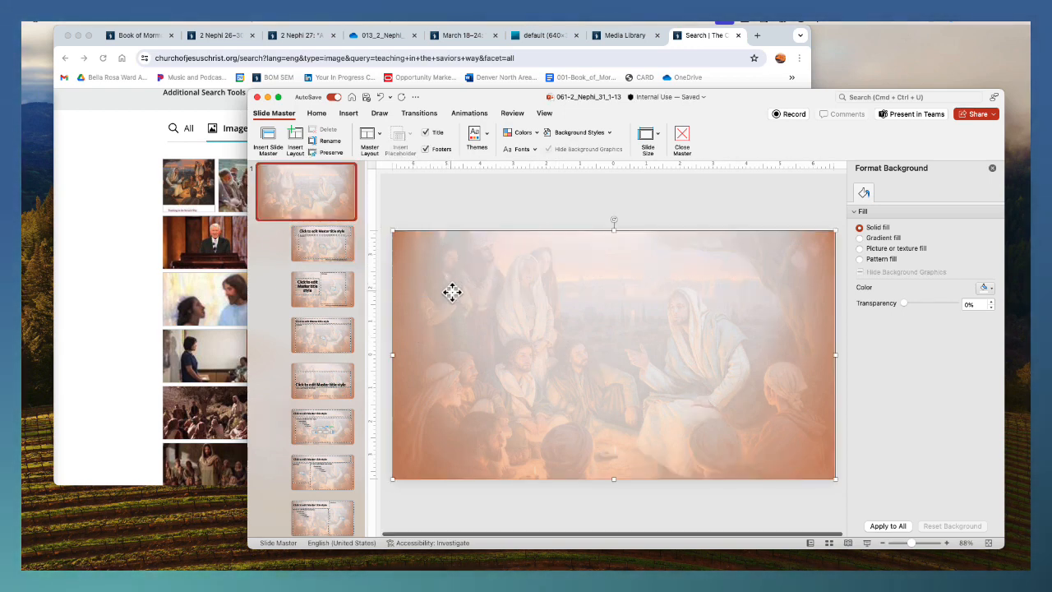
pyautogui.click(494, 217)
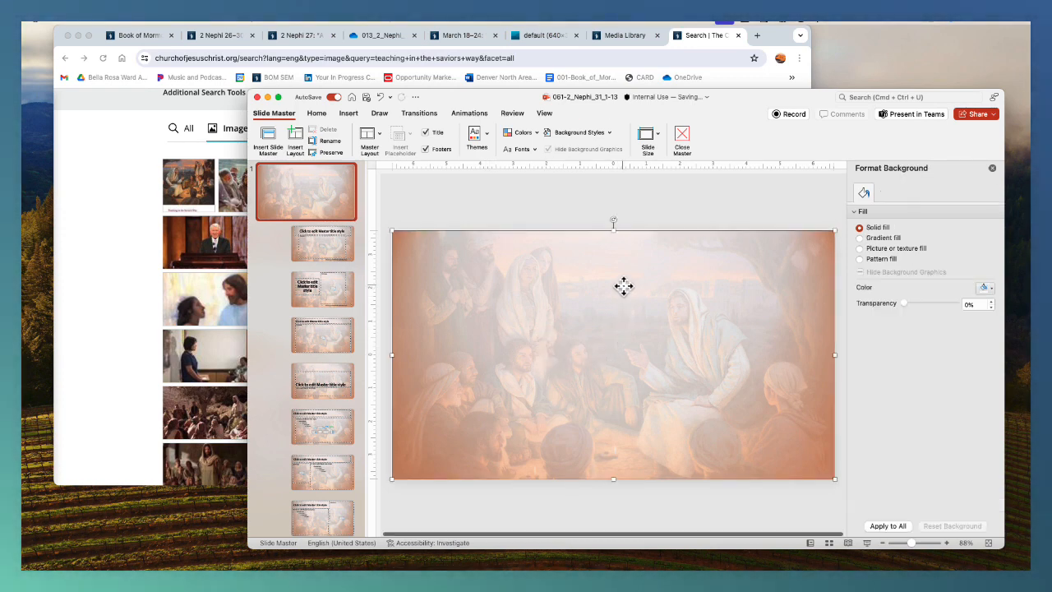
pyautogui.moveTo(622, 284); pyautogui.dragTo(650, 305)
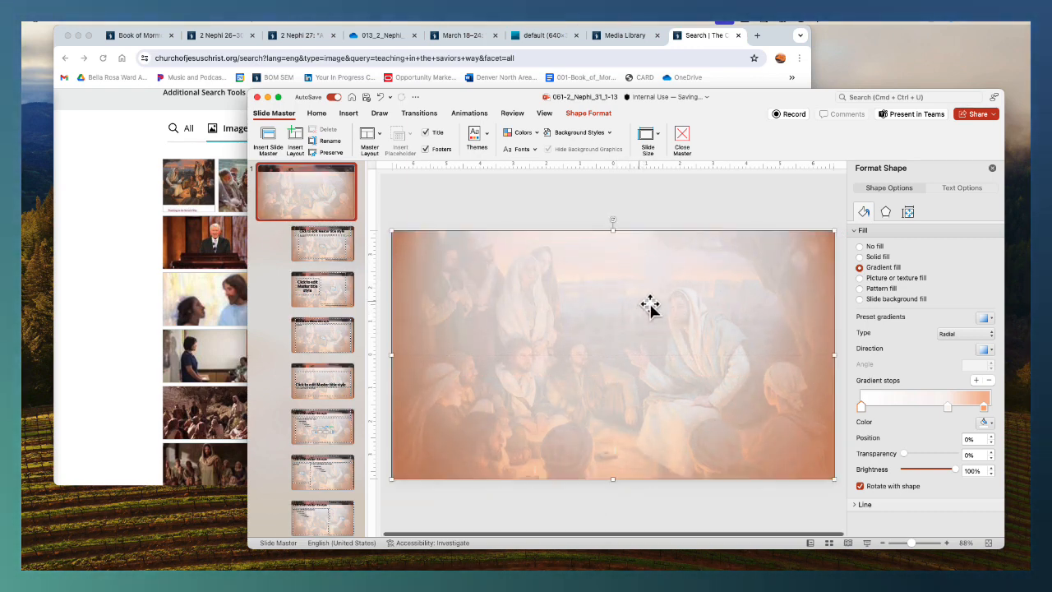
pyautogui.click(593, 114)
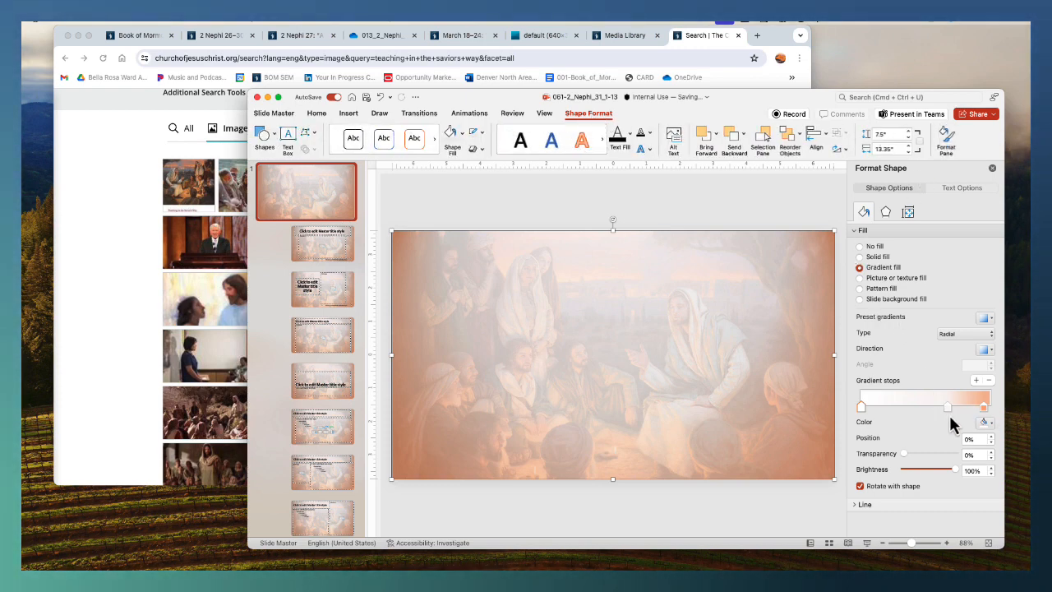
pyautogui.moveTo(948, 409)
pyautogui.mouseDown()
pyautogui.moveTo(915, 415)
pyautogui.moveTo(960, 417)
pyautogui.mouseUp()
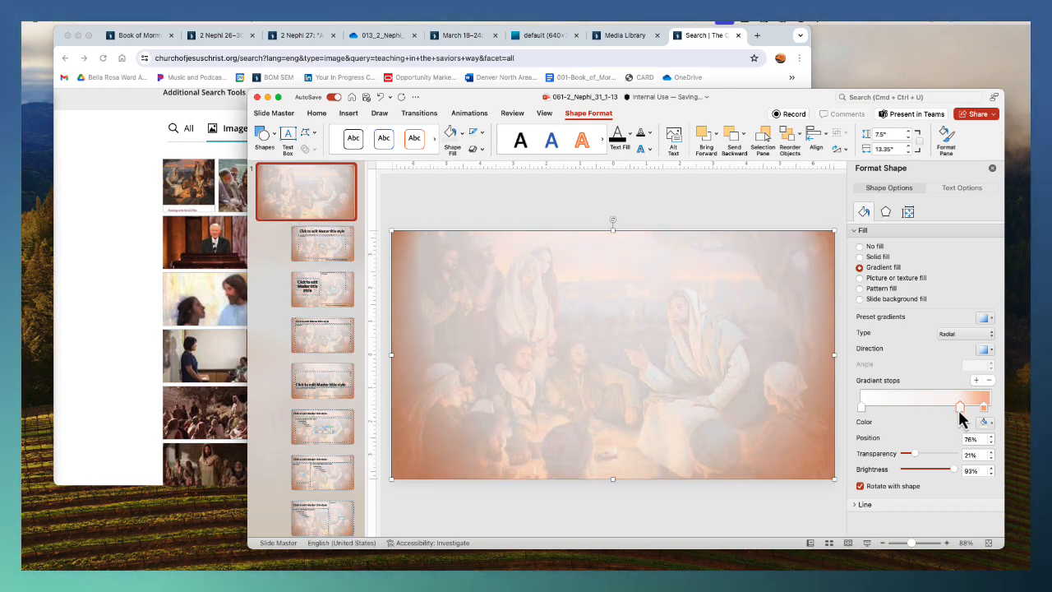
pyautogui.click(922, 453)
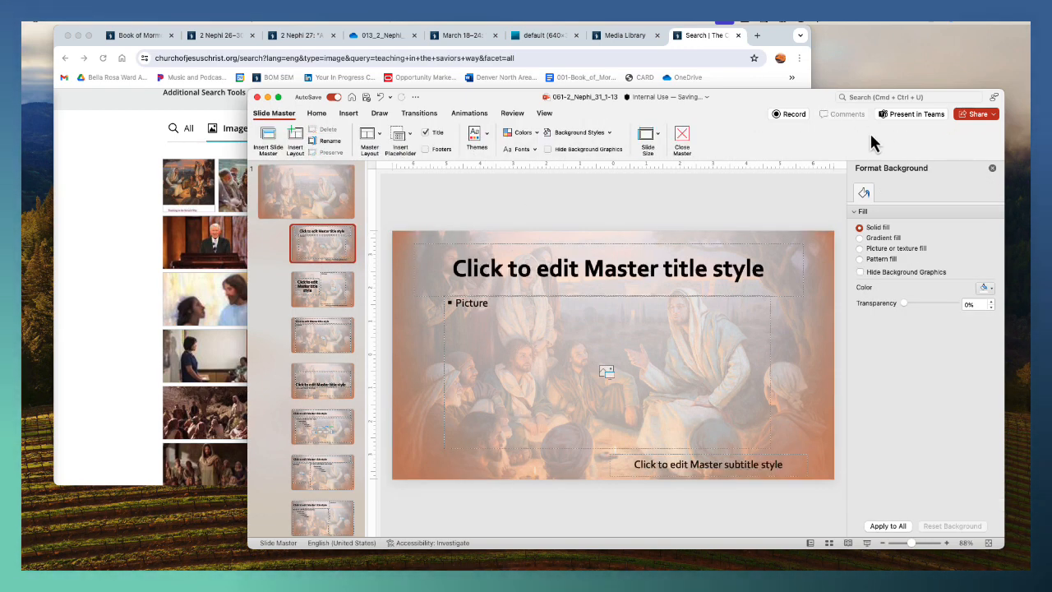
pyautogui.click(683, 138)
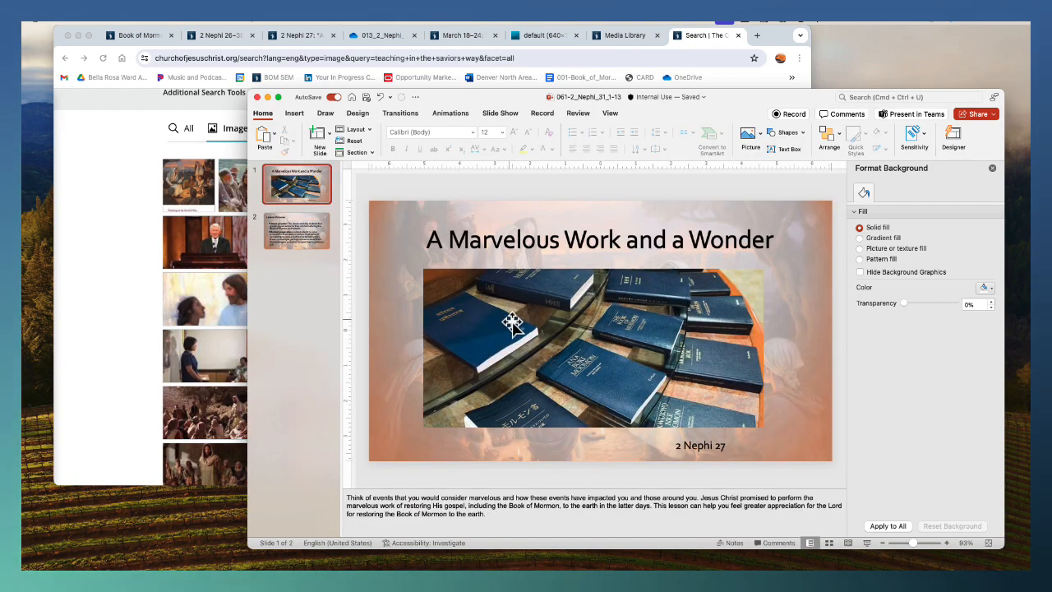
# Switch to Chrome and open the 2 Nephi 31:1–13 lesson in the Book of Mormon Seminary Teacher Manual
pyautogui.click(142, 39)
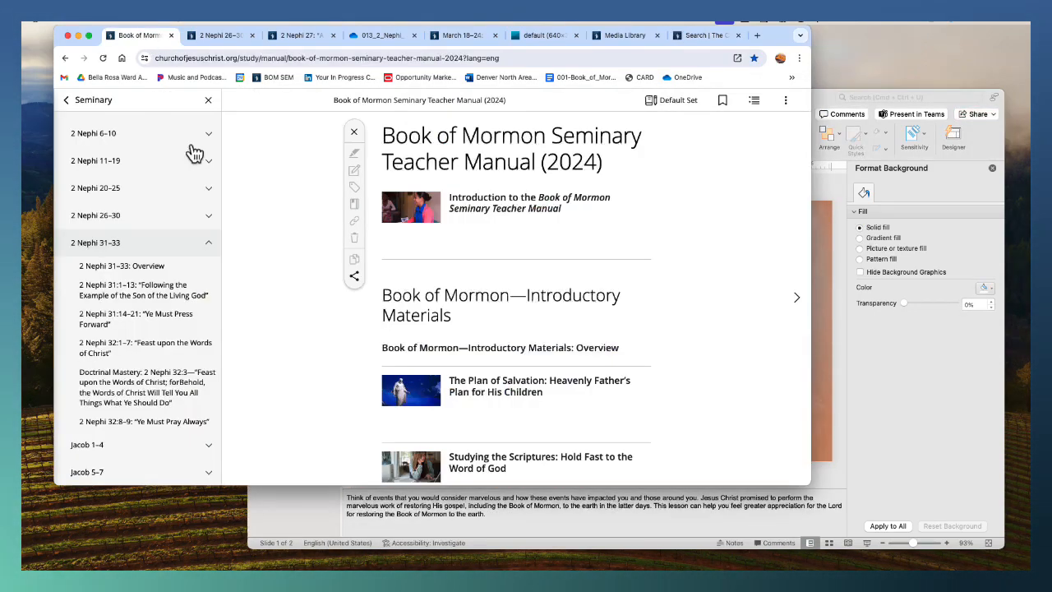
pyautogui.scroll(-5, 175, 421)
pyautogui.scroll(4, 175, 422)
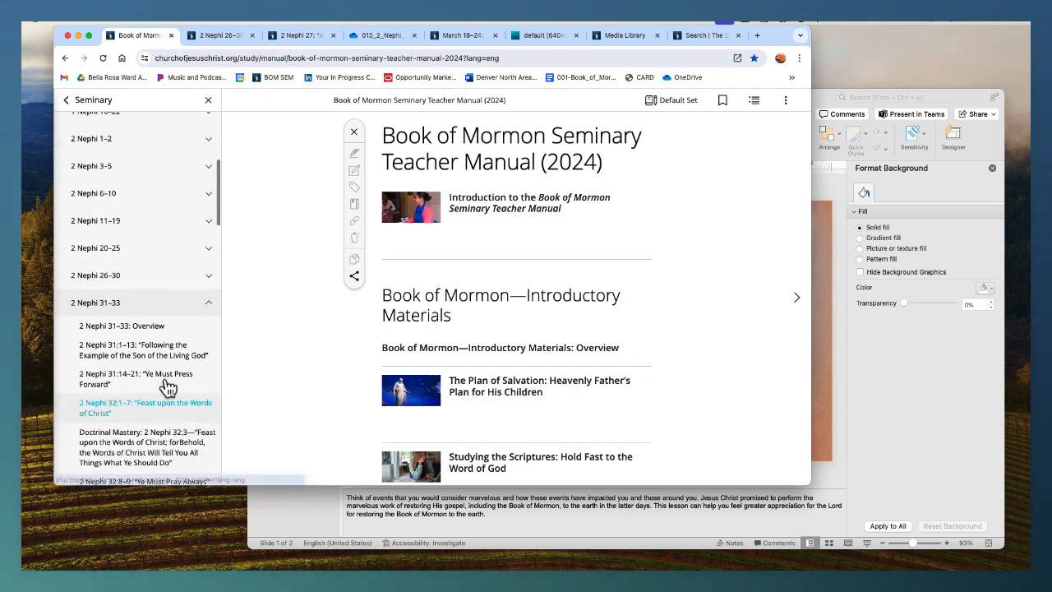
pyautogui.click(136, 349)
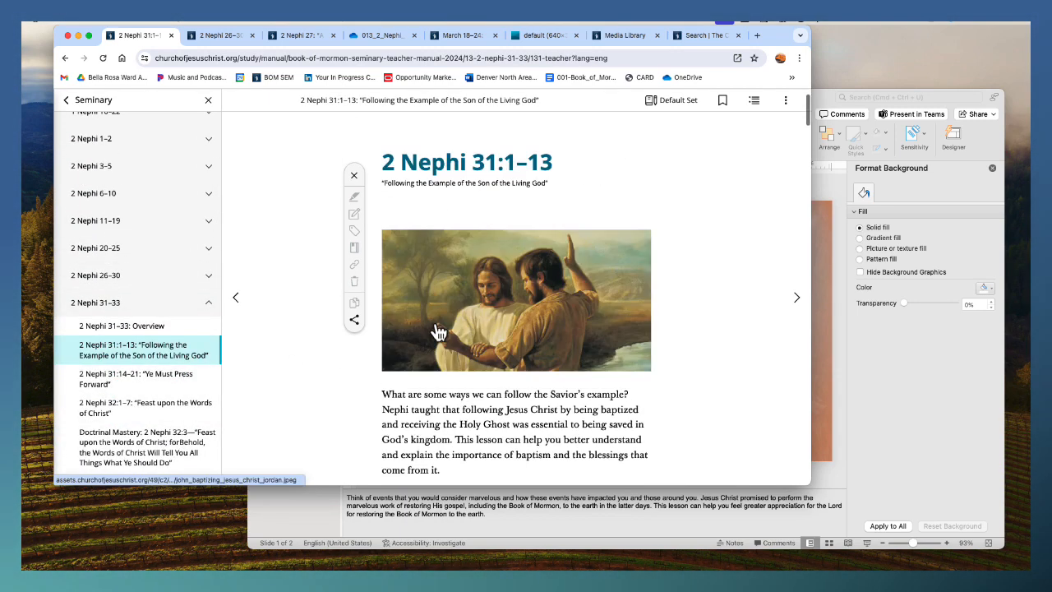
# Open the lesson's painting of John baptizing Jesus at full size in a new tab and copy the image
pyautogui.rightClick(519, 279)
pyautogui.click(597, 202)
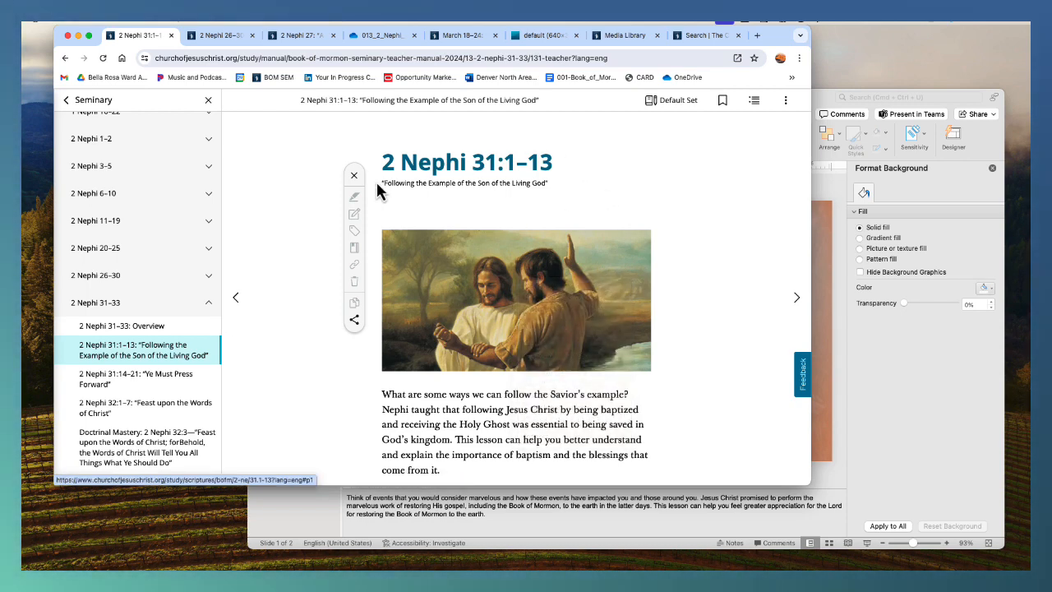
pyautogui.rightClick(510, 302)
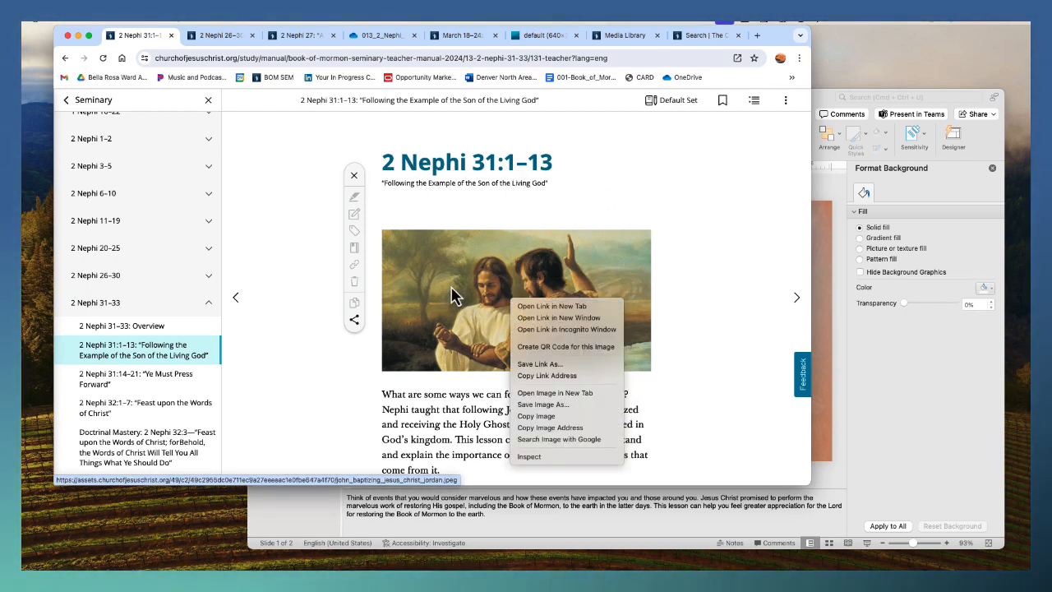
pyautogui.rightClick(492, 282)
pyautogui.click(530, 286)
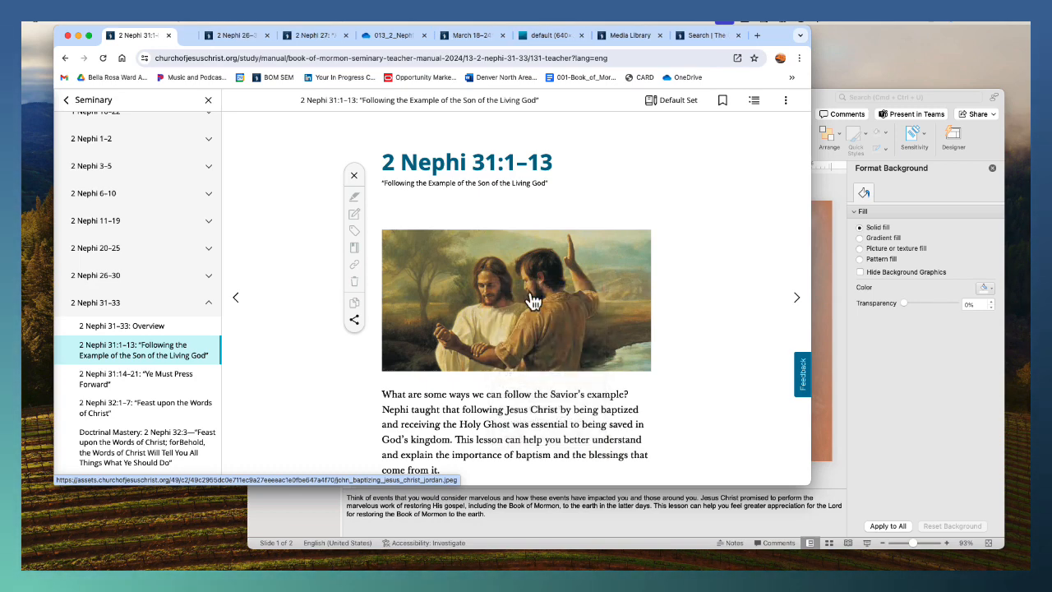
pyautogui.click(220, 37)
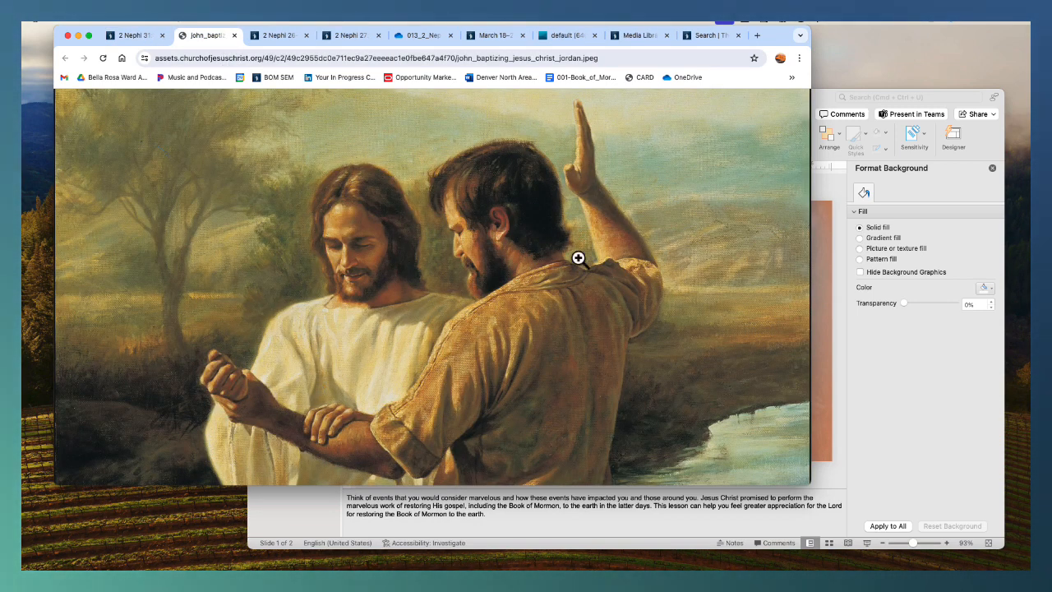
pyautogui.rightClick(506, 271)
pyautogui.click(535, 299)
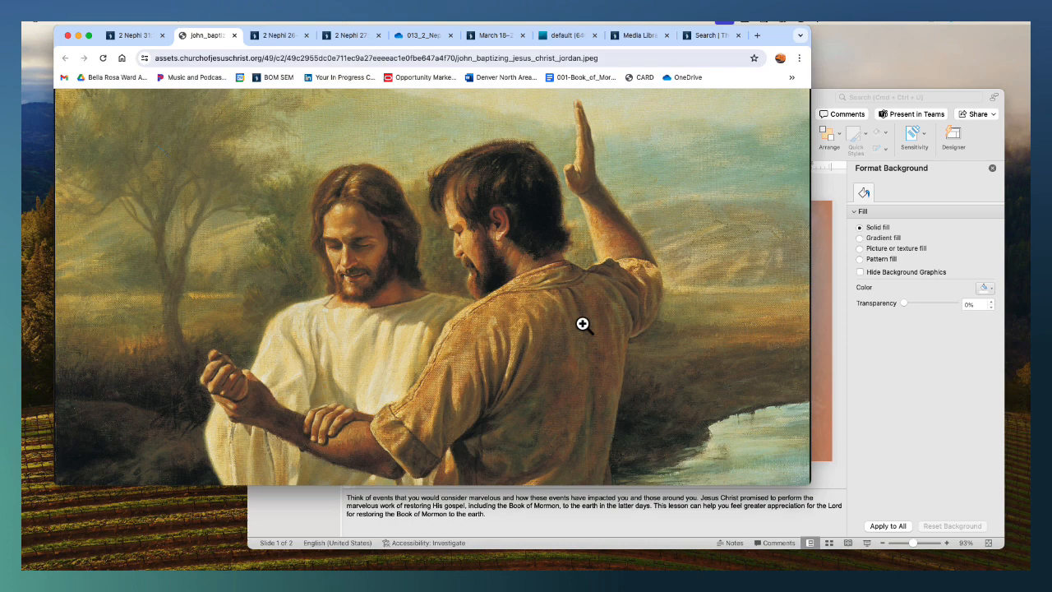
# Switch to PowerPoint and replace the old picture on the title slide with the copied baptism painting
pyautogui.click(835, 354)
pyautogui.click(590, 350)
pyautogui.press('Delete')
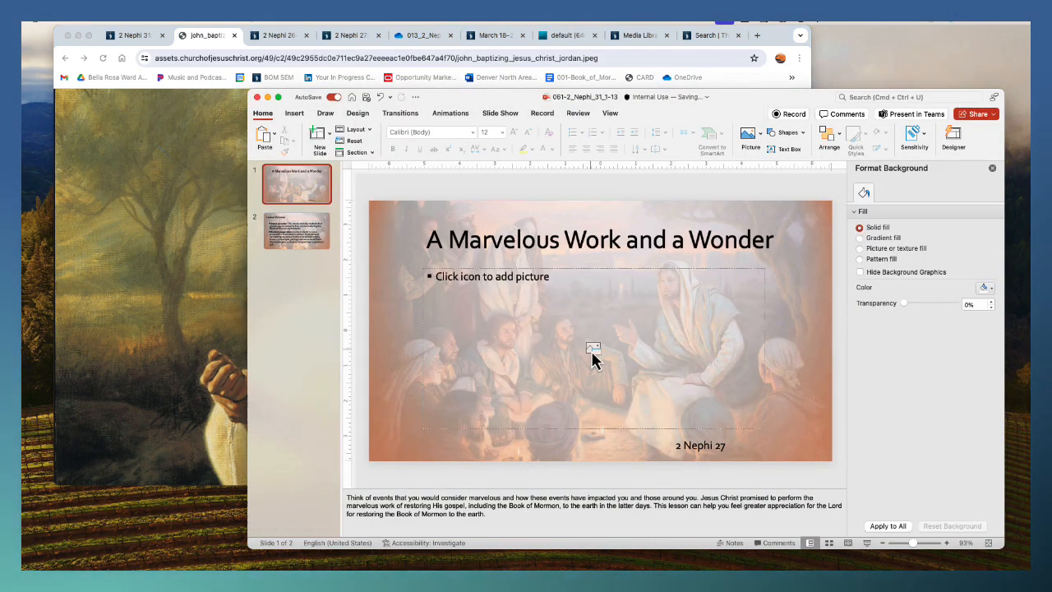
pyautogui.click(674, 270)
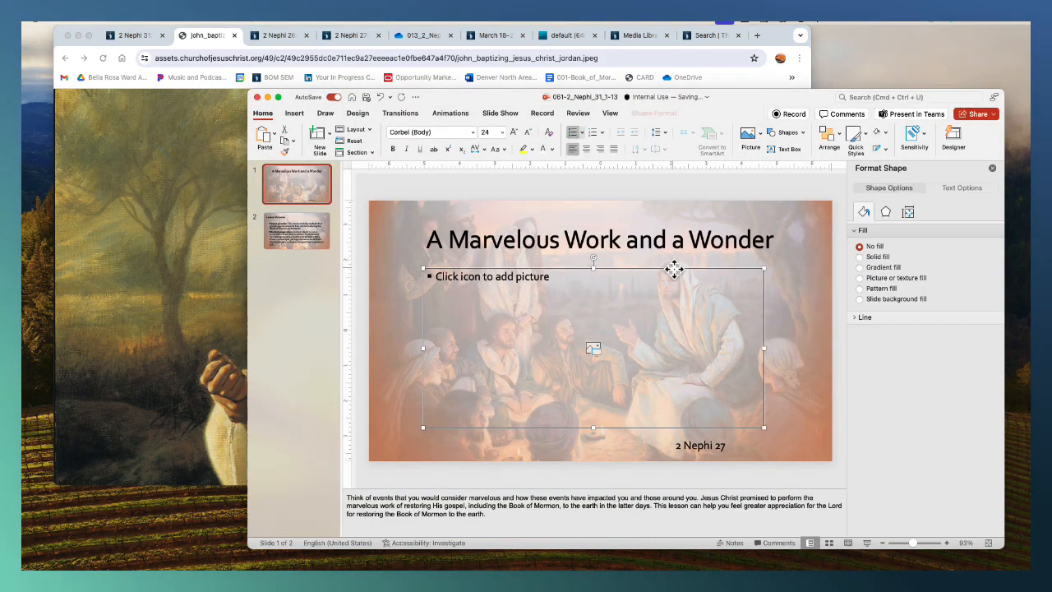
pyautogui.press('super+v')
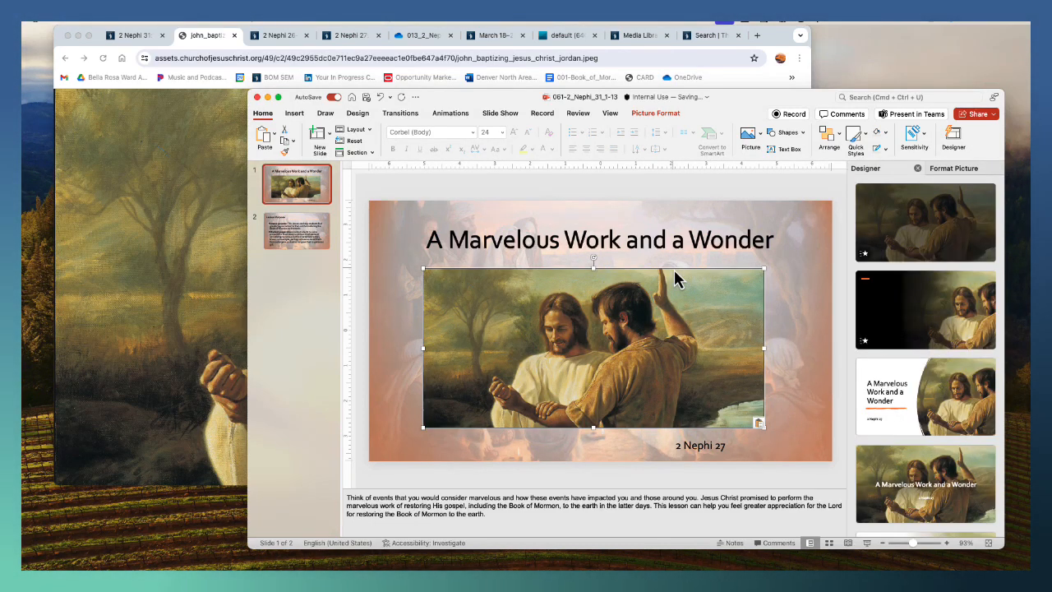
# Apply a picture style with a soft shadow to the baptism painting on the title slide
pyautogui.click(667, 114)
pyautogui.click(463, 145)
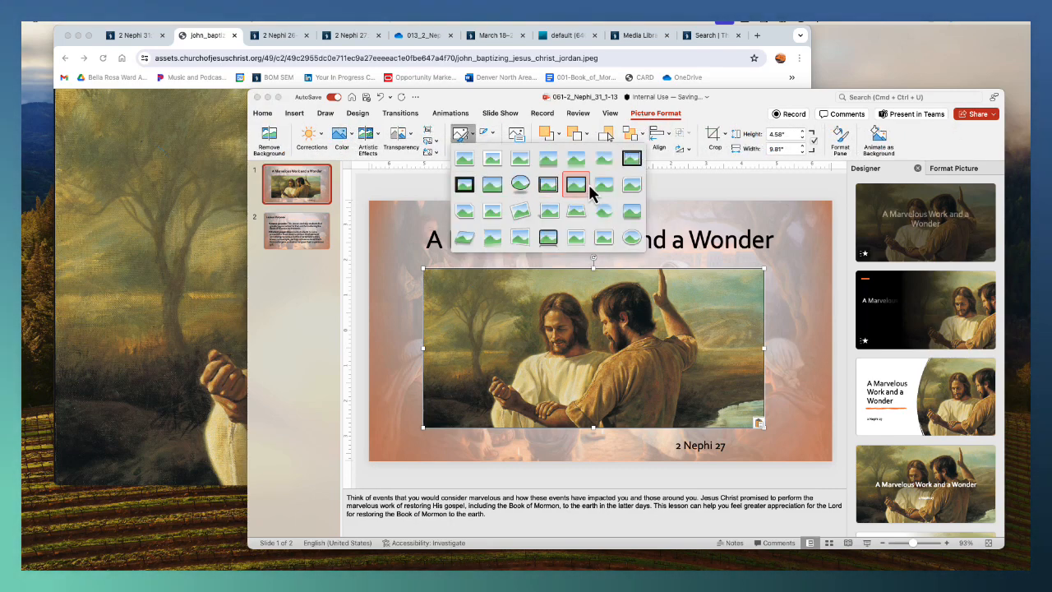
pyautogui.click(603, 187)
pyautogui.click(681, 176)
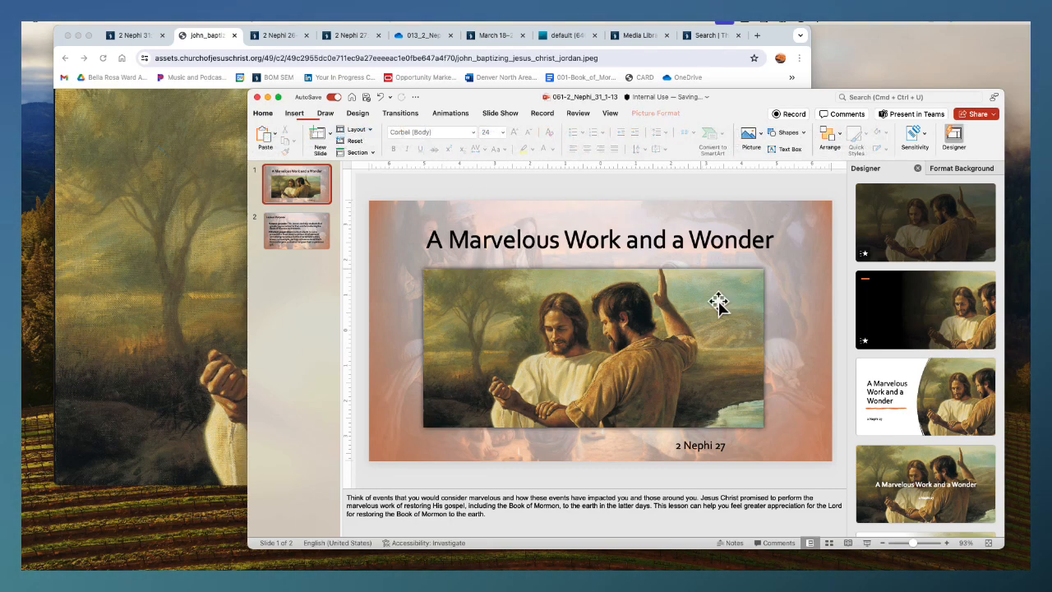
# Replace the scripture reference below the title slide's picture with "2 Nephi 31:1-13"
pyautogui.click(715, 450)
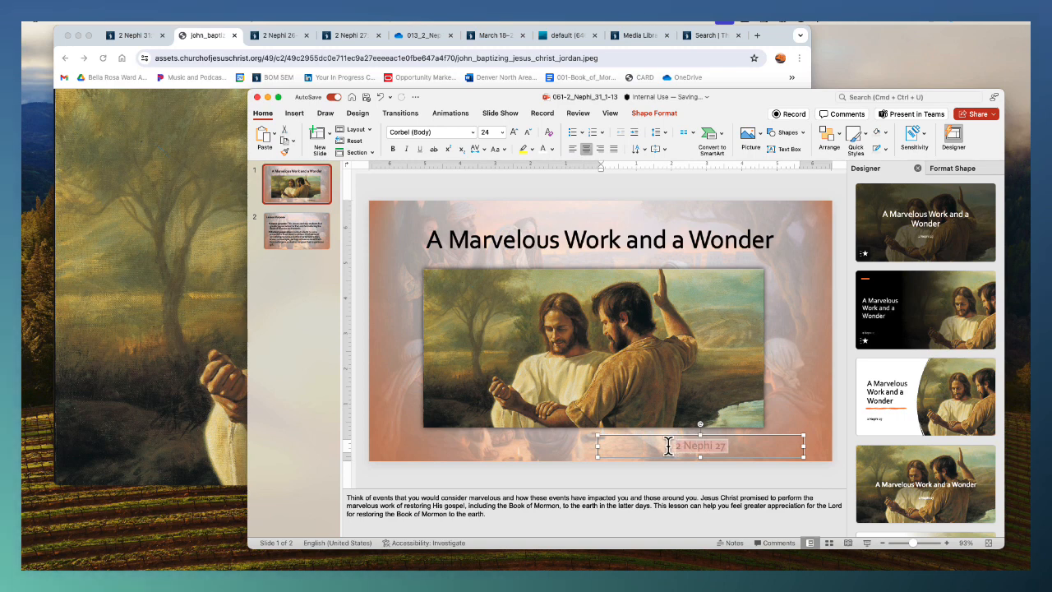
pyautogui.write('2')
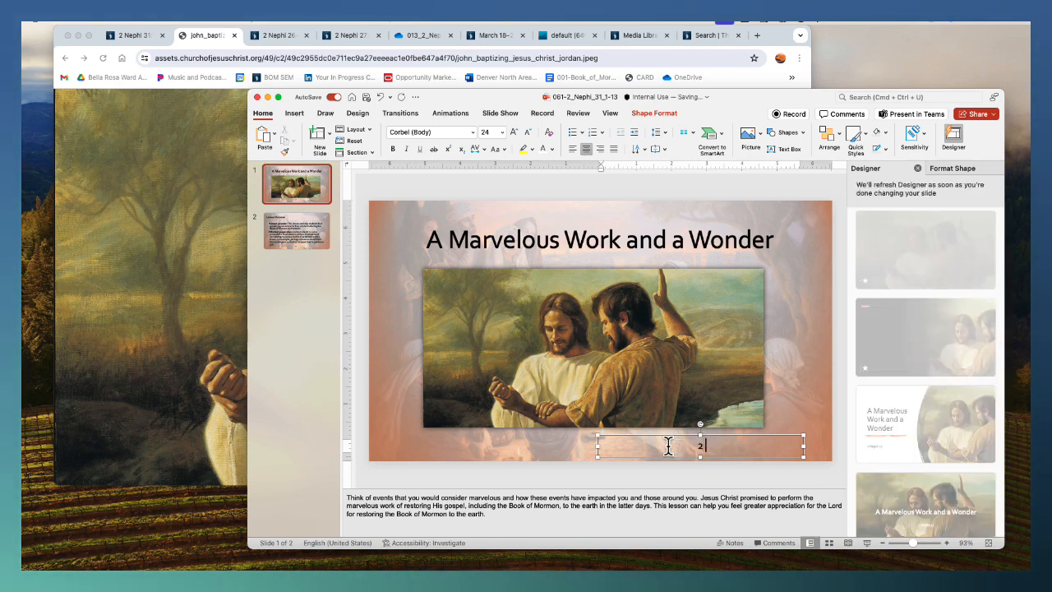
pyautogui.write(' Nephi ')
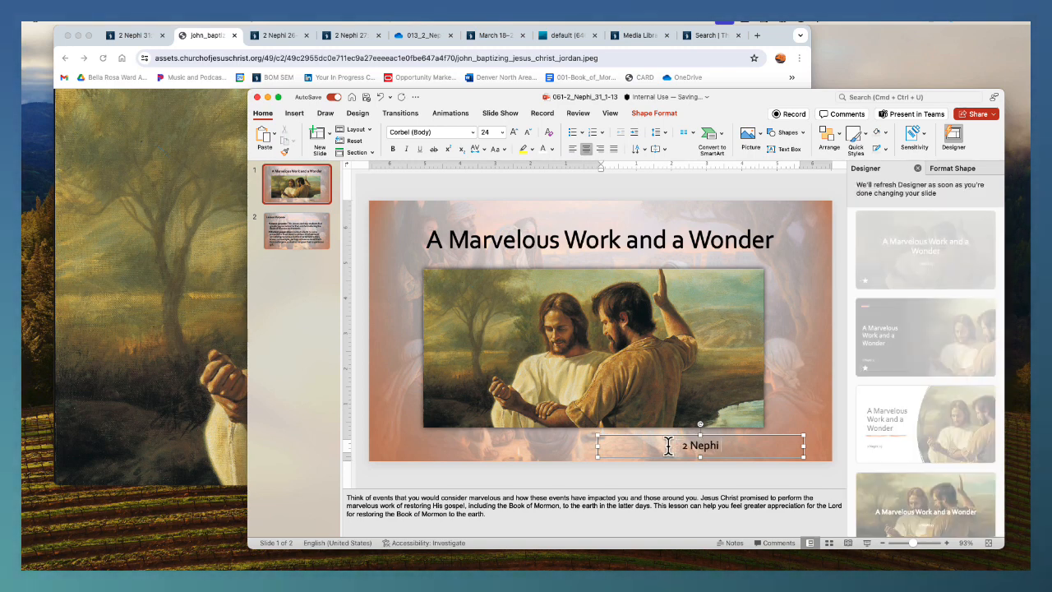
pyautogui.write('31:1-1')
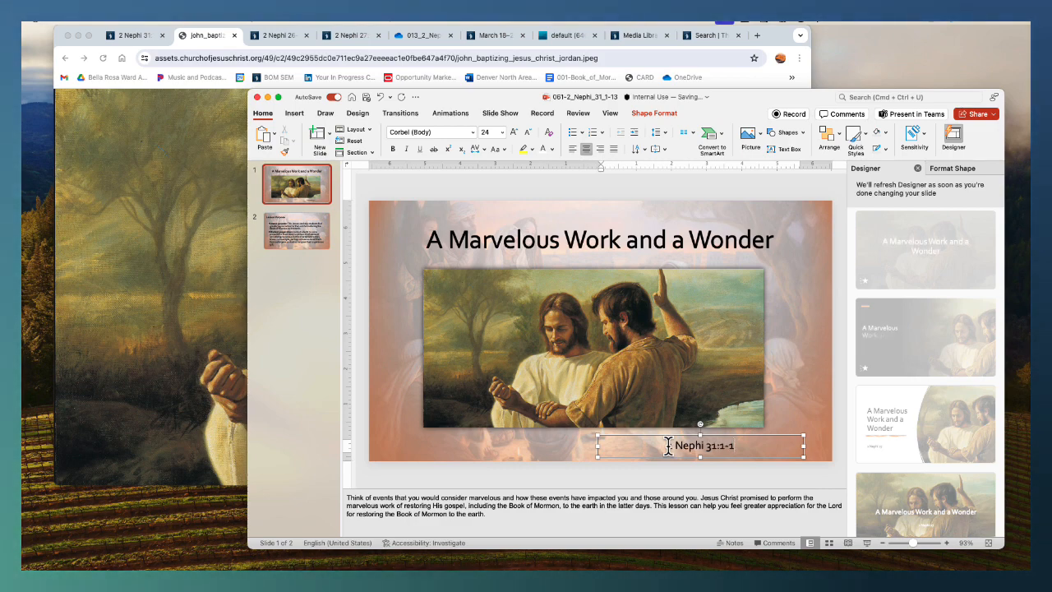
pyautogui.write('3')
# Copy the lesson's subtitle “Following the Example of the Son of the Living God” from Chrome and paste it as text only over the slide 1 title
pyautogui.click(221, 286)
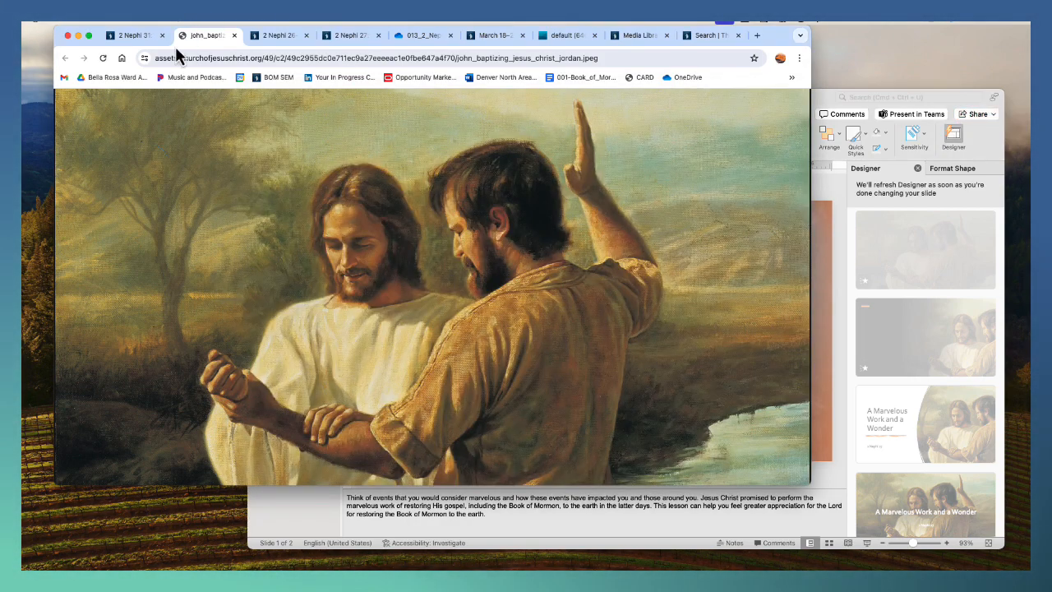
pyautogui.click(131, 35)
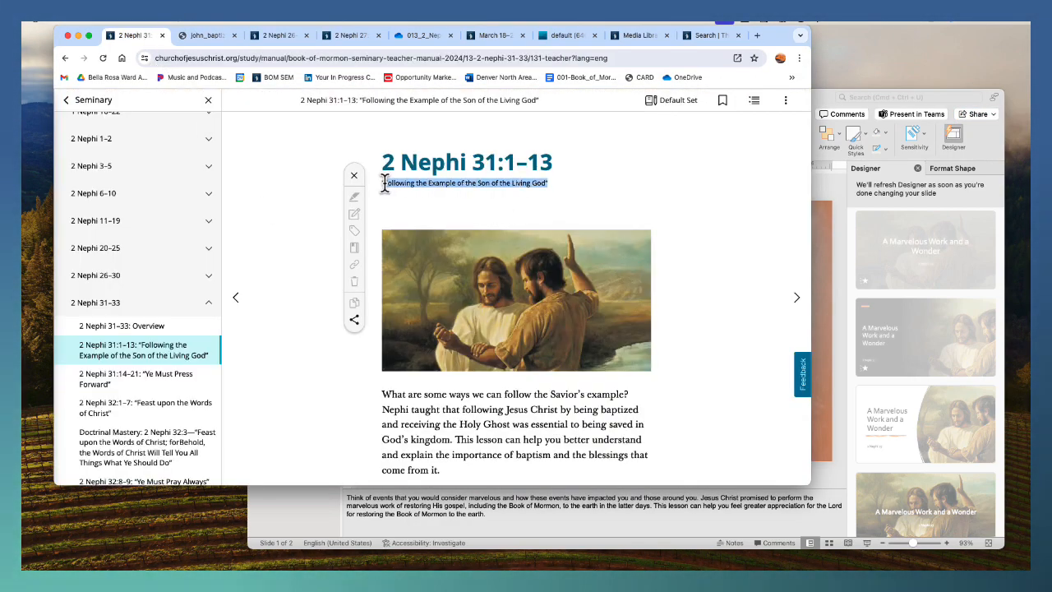
pyautogui.click(842, 296)
pyautogui.click(662, 224)
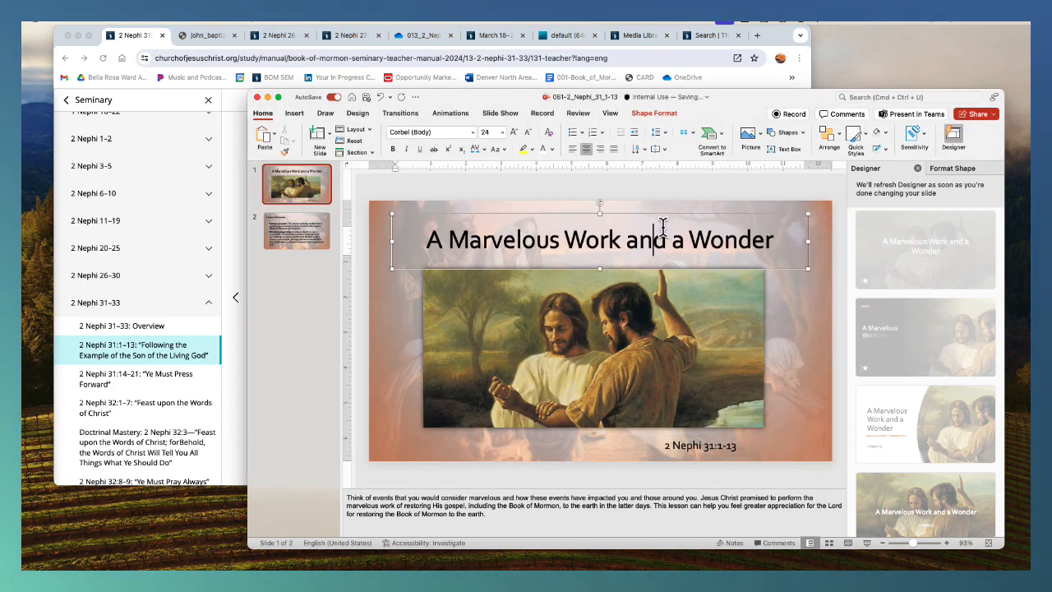
pyautogui.press('super+a')
pyautogui.press('super+v')
pyautogui.click(664, 276)
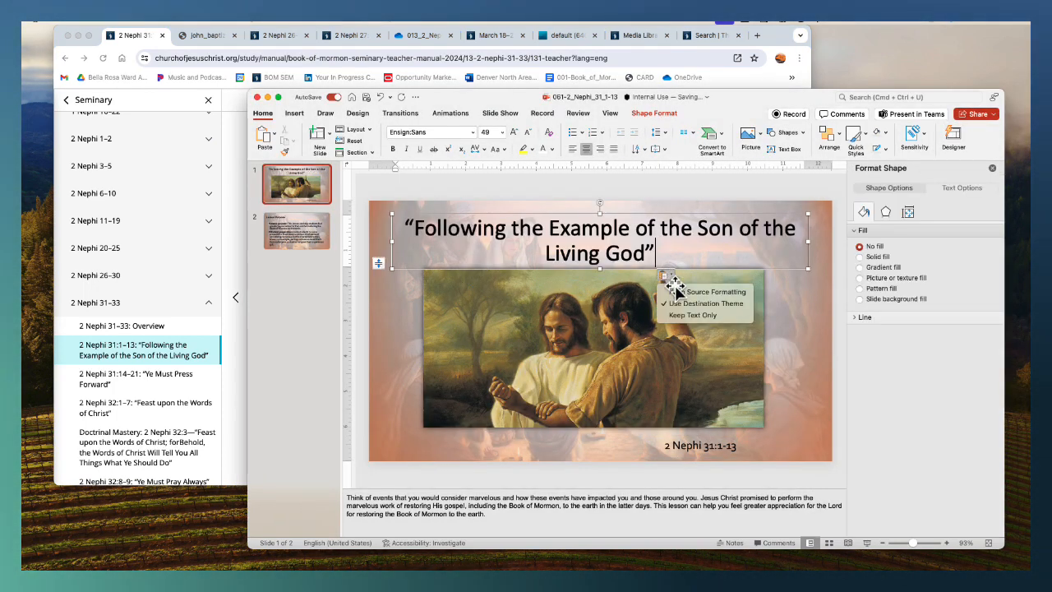
pyautogui.click(693, 316)
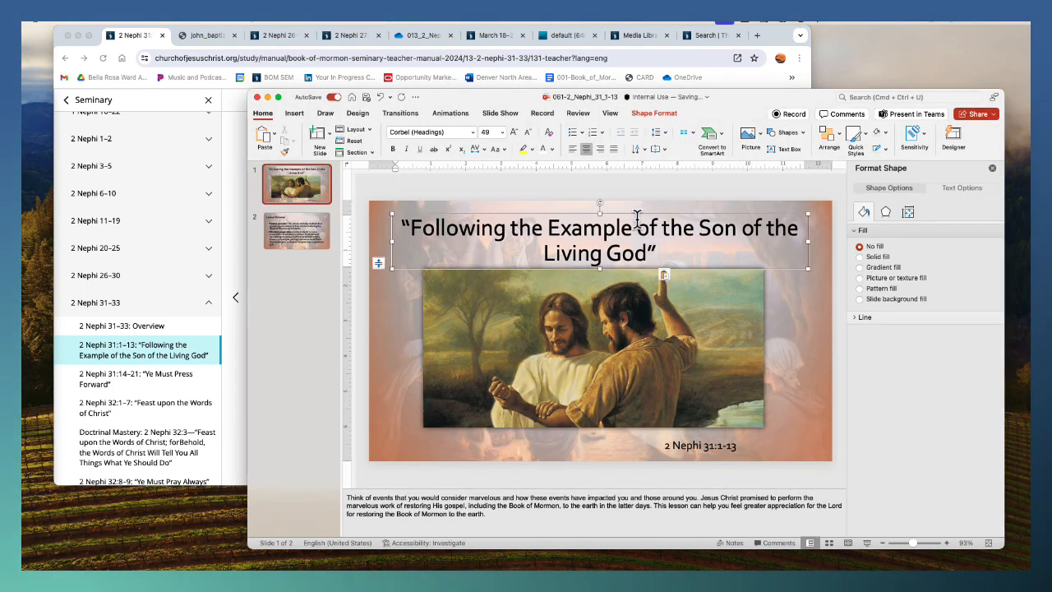
pyautogui.click(557, 189)
# Display slide 2, switch to Chrome, and open the 2 Nephi 31–33 Overview in a new tab
pyautogui.click(296, 241)
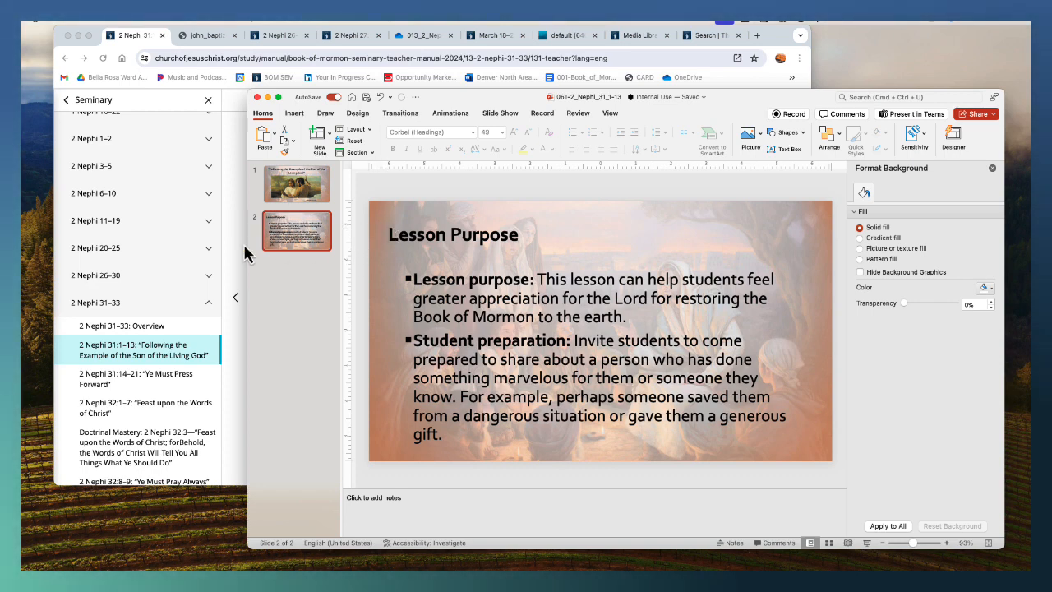
pyautogui.rightClick(146, 327)
pyautogui.click(184, 102)
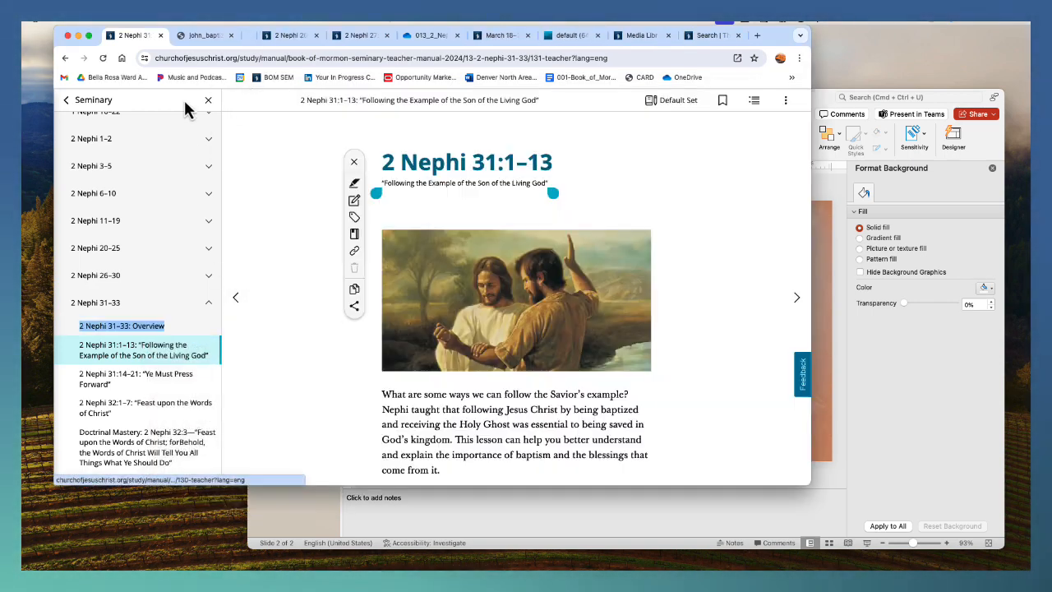
pyautogui.click(274, 35)
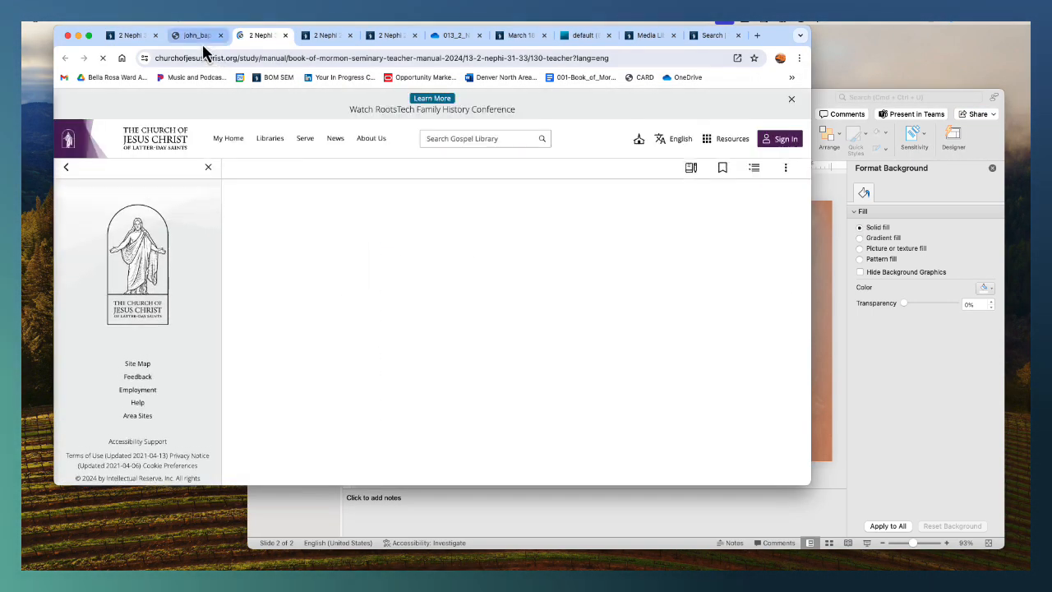
pyautogui.click(141, 37)
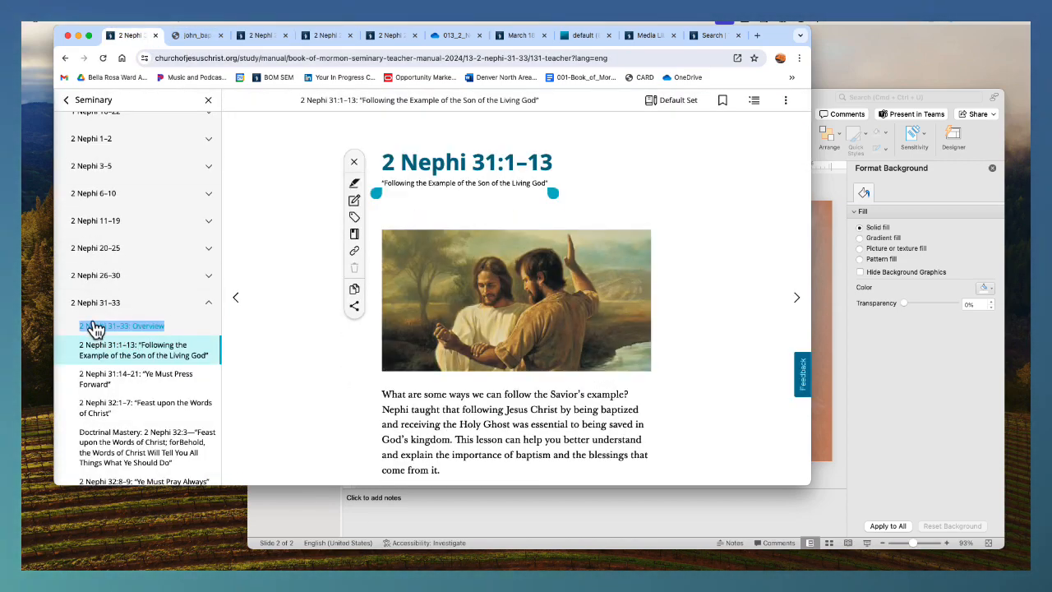
pyautogui.click(258, 35)
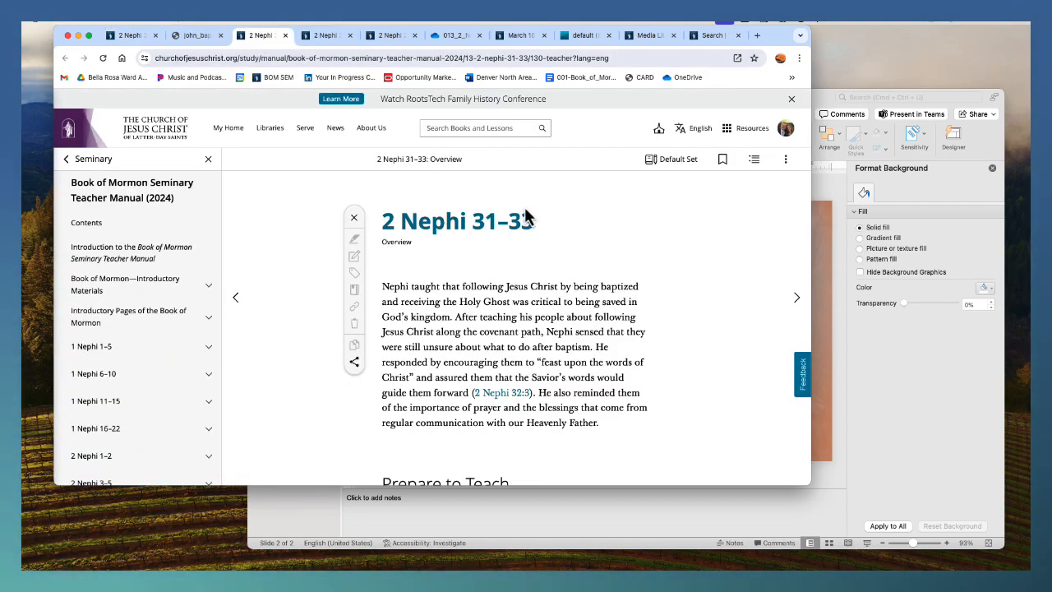
pyautogui.scroll(-8, 526, 217)
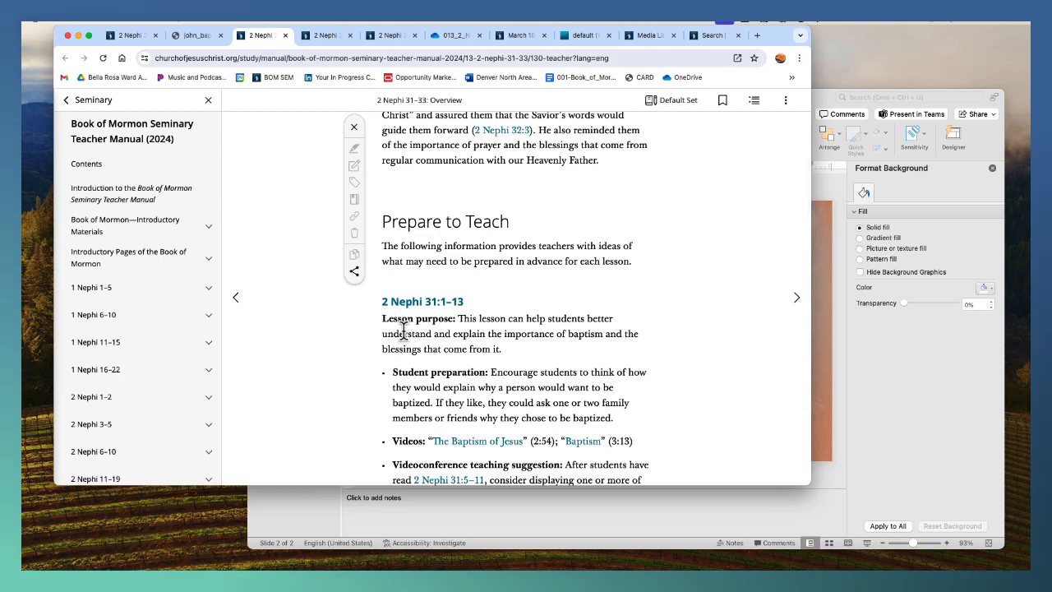
# Copy the 2 Nephi 31:1–13 lesson purpose and student preparation text and paste it as text only over slide 2's body in PowerPoint
pyautogui.moveTo(614, 417); pyautogui.dragTo(382, 318)
pyautogui.press('super+c')
pyautogui.click(829, 324)
pyautogui.click(581, 325)
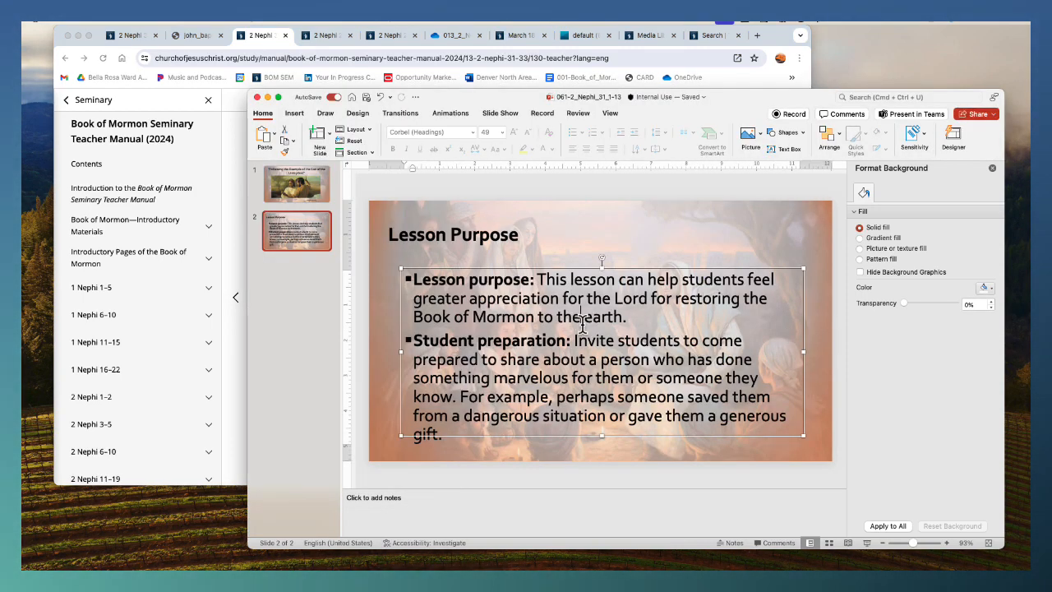
pyautogui.press('super+a')
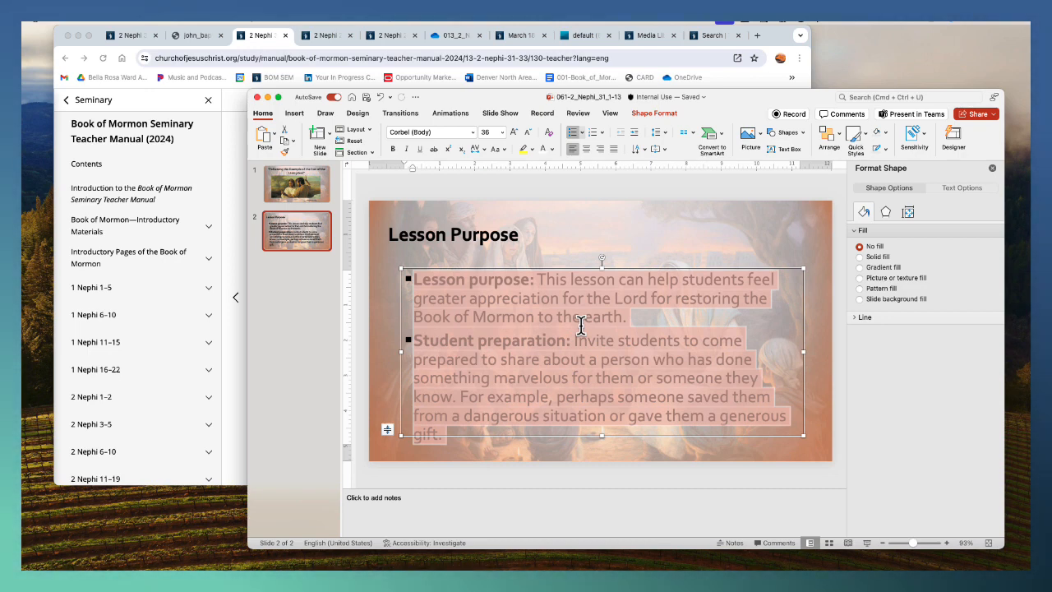
pyautogui.press('BackSpace')
pyautogui.press('super+v')
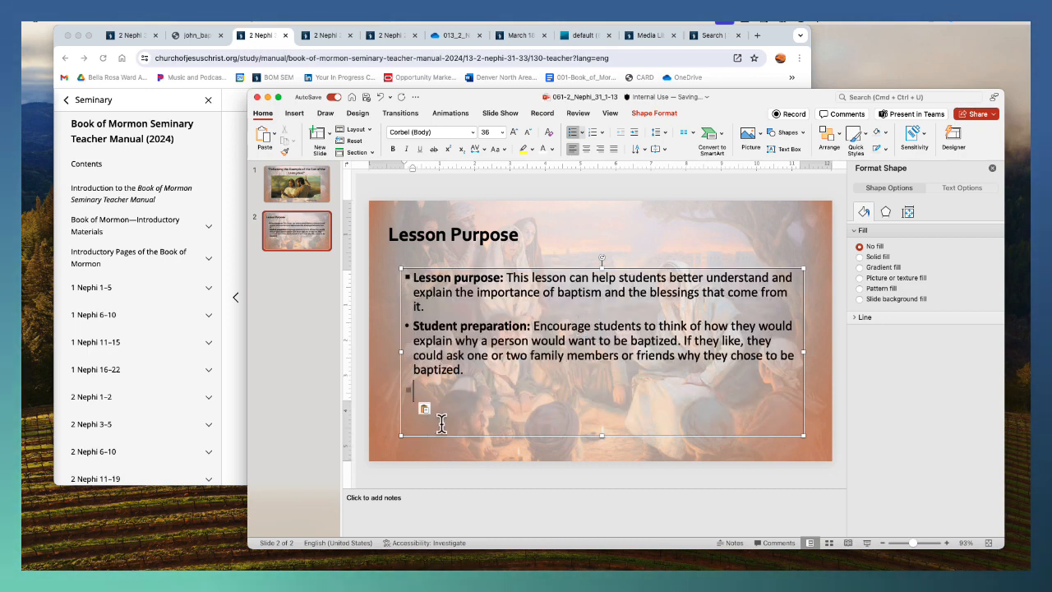
pyautogui.click(424, 409)
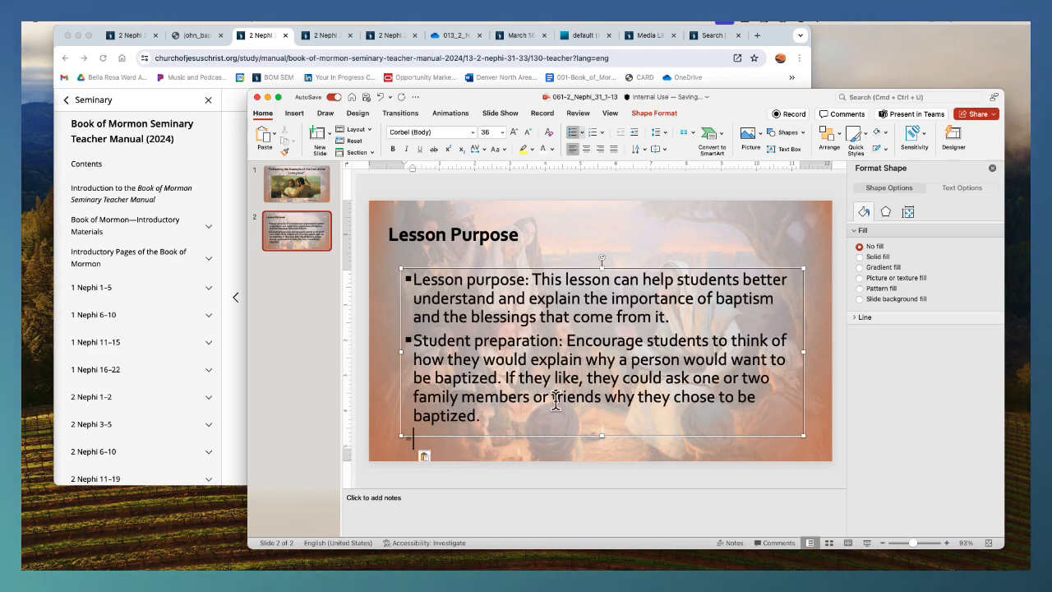
# Delete the "Lesson purpose:" label from slide 2's first bullet and make "Student preparation:" bold
pyautogui.moveTo(530, 280); pyautogui.dragTo(423, 273)
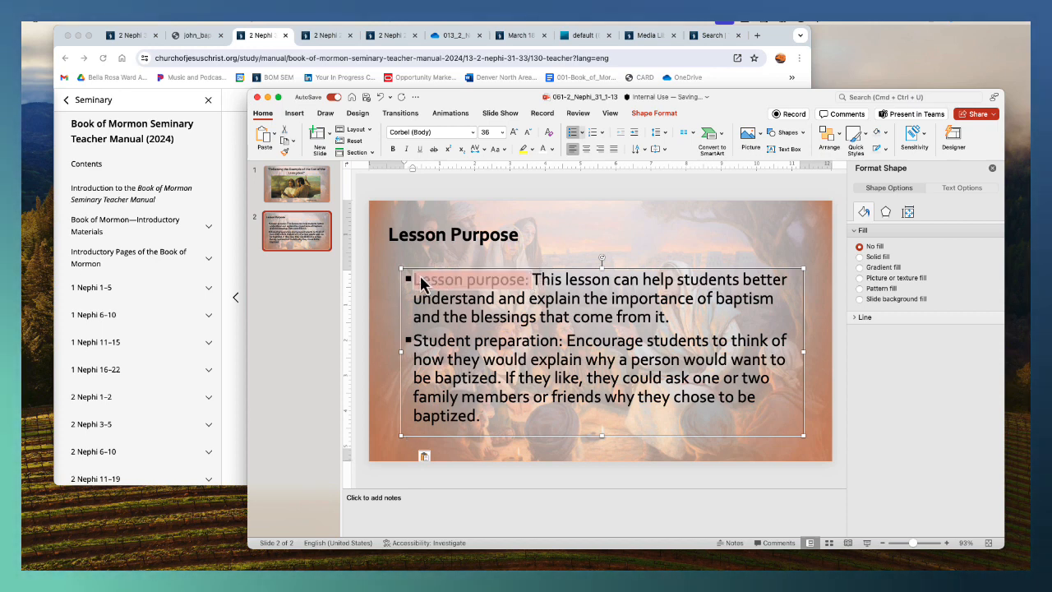
pyautogui.press('BackSpace')
pyautogui.moveTo(562, 340); pyautogui.dragTo(413, 341)
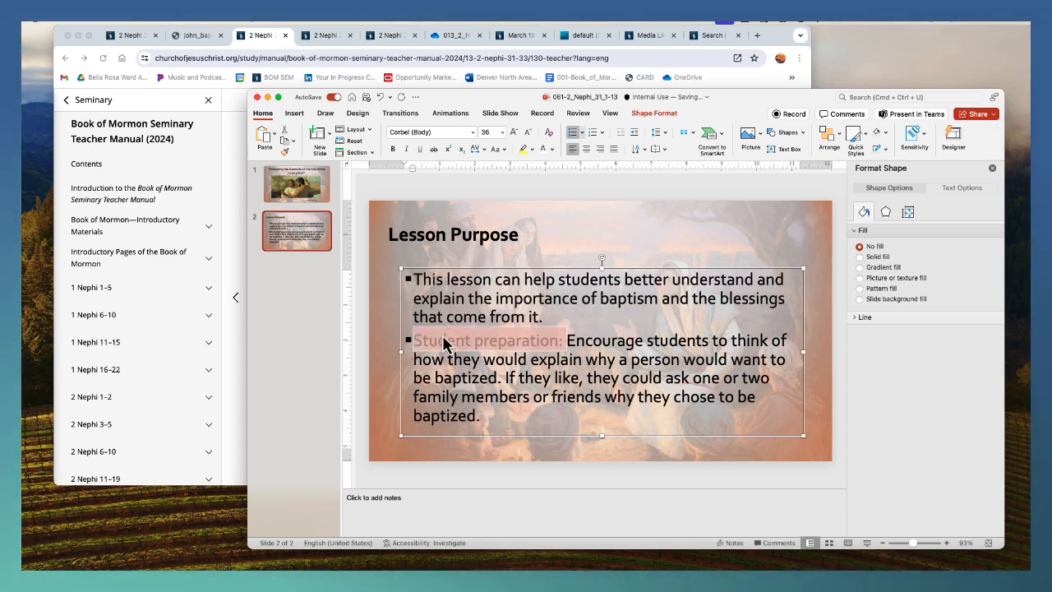
pyautogui.press('super+b')
pyautogui.click(538, 217)
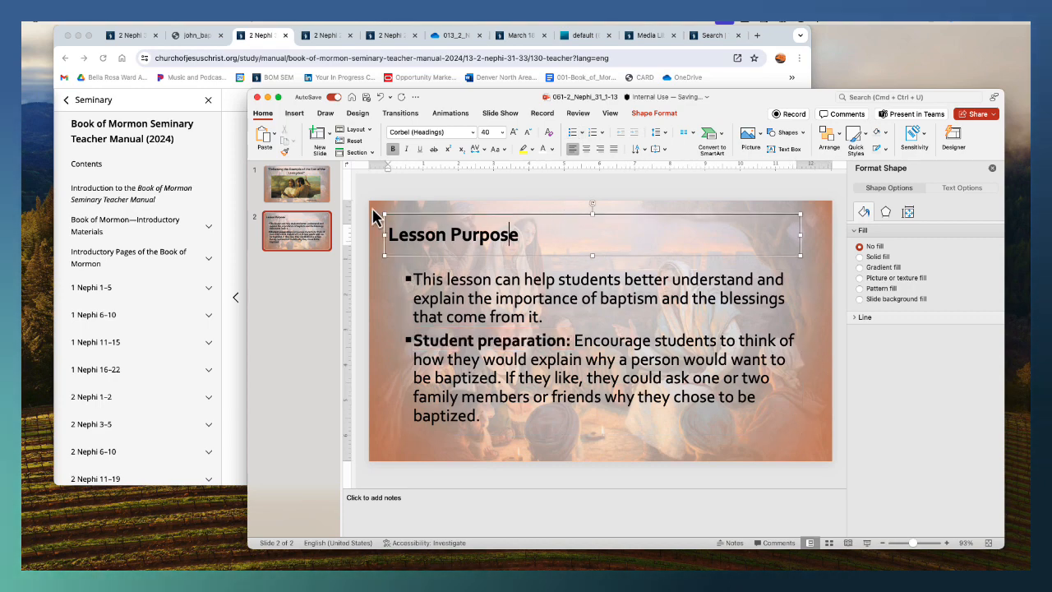
pyautogui.click(313, 236)
pyautogui.click(312, 231)
# Copy the introductory paragraph of the 2 Nephi 31–33 Overview in Chrome and paste it over slide 1's speaker notes in PowerPoint
pyautogui.click(297, 185)
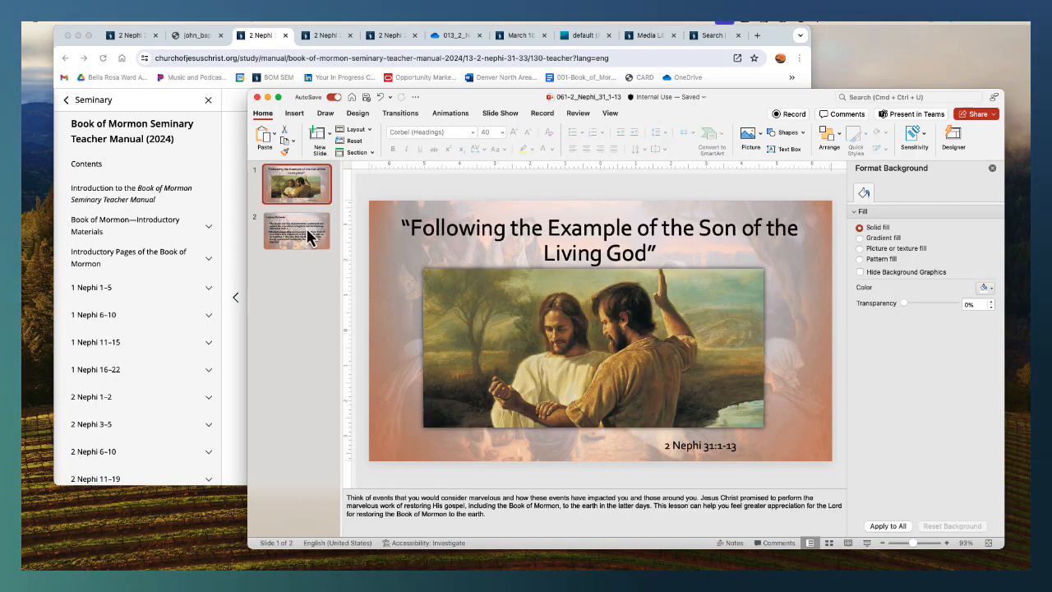
pyautogui.click(307, 231)
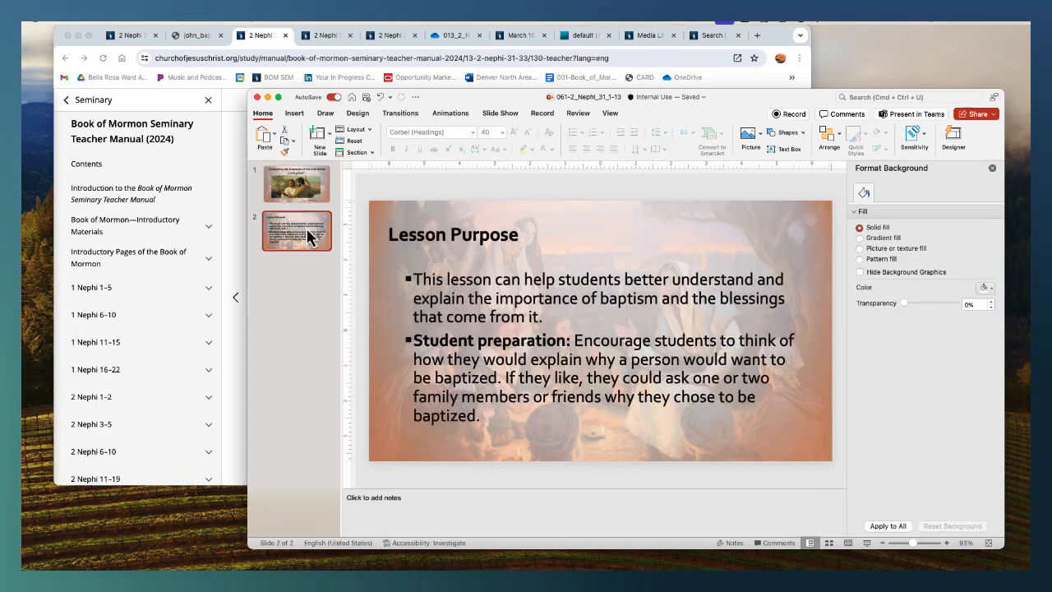
pyautogui.click(216, 203)
pyautogui.scroll(3, 481, 235)
pyautogui.moveTo(378, 172); pyautogui.dragTo(670, 318)
pyautogui.press('super+c')
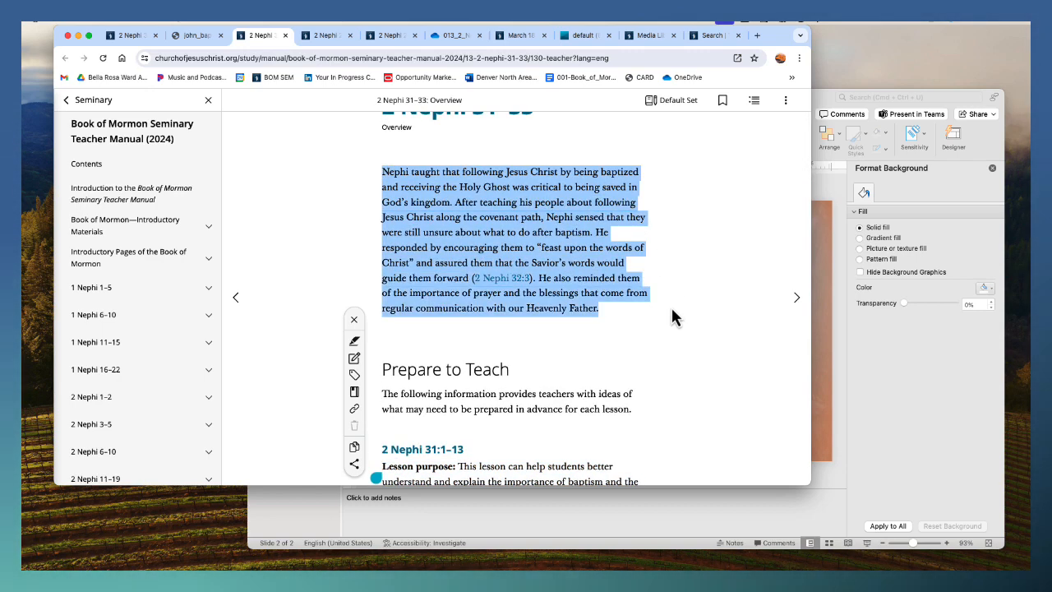
pyautogui.click(827, 341)
pyautogui.click(307, 193)
pyautogui.click(522, 519)
pyautogui.press('super+a')
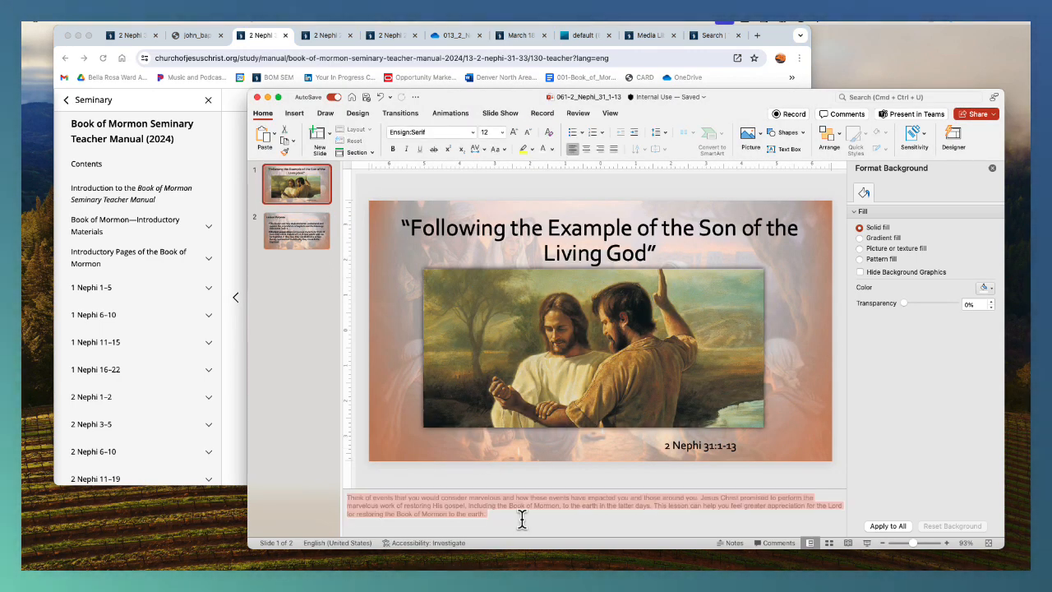
pyautogui.press('super+v')
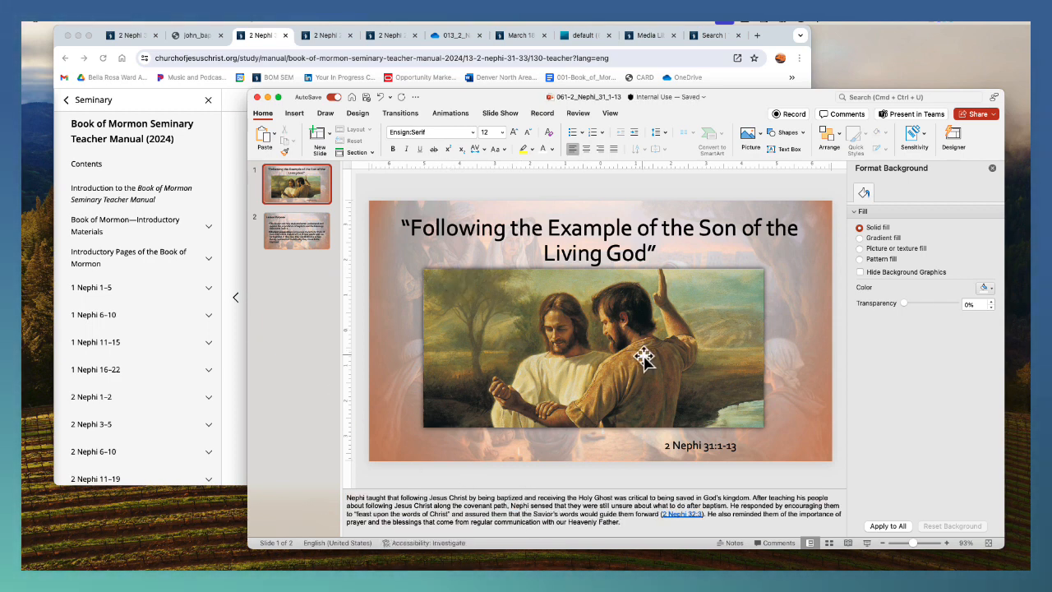
# Save a copy of the presentation as 062-2_Nephi_31_14-21 in the 013_2_Nephi_31-33 folder
pyautogui.click(103, 25)
pyautogui.click(123, 111)
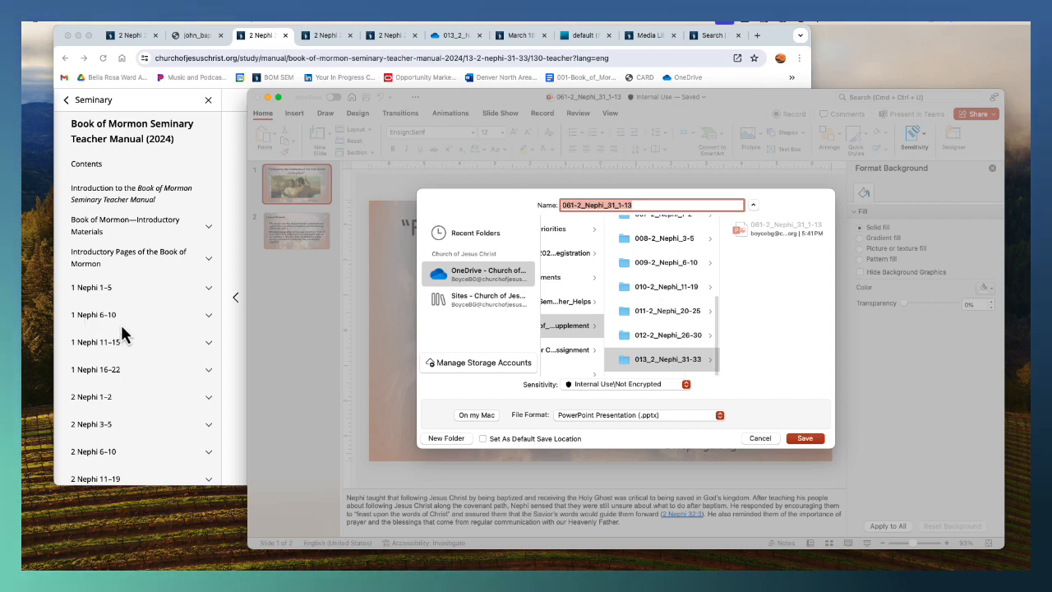
pyautogui.scroll(-10, 122, 333)
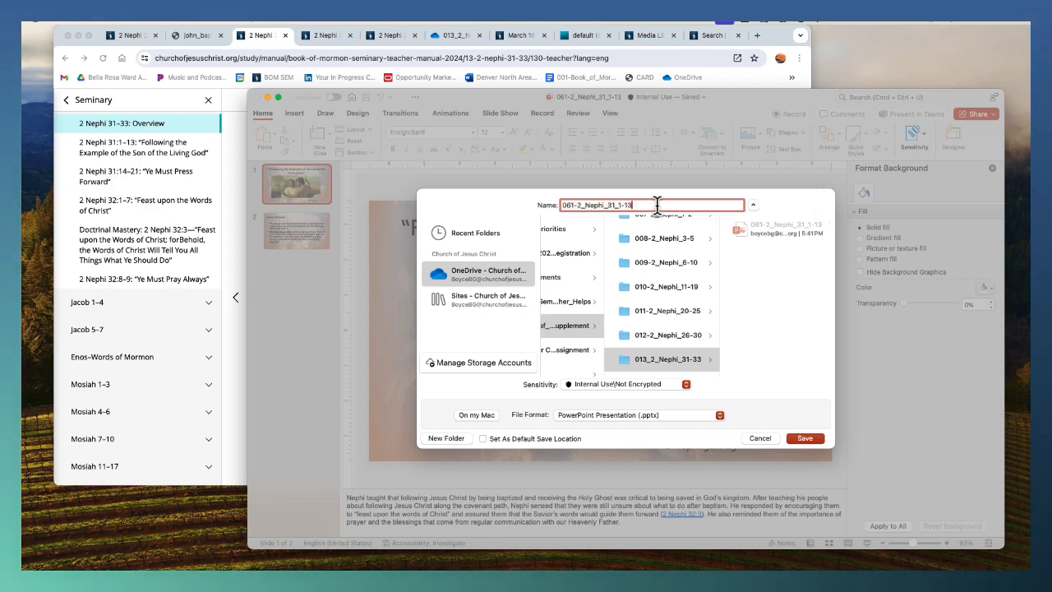
pyautogui.press('BackSpace')
pyautogui.press('BackSpace')
pyautogui.press('BackSpace')
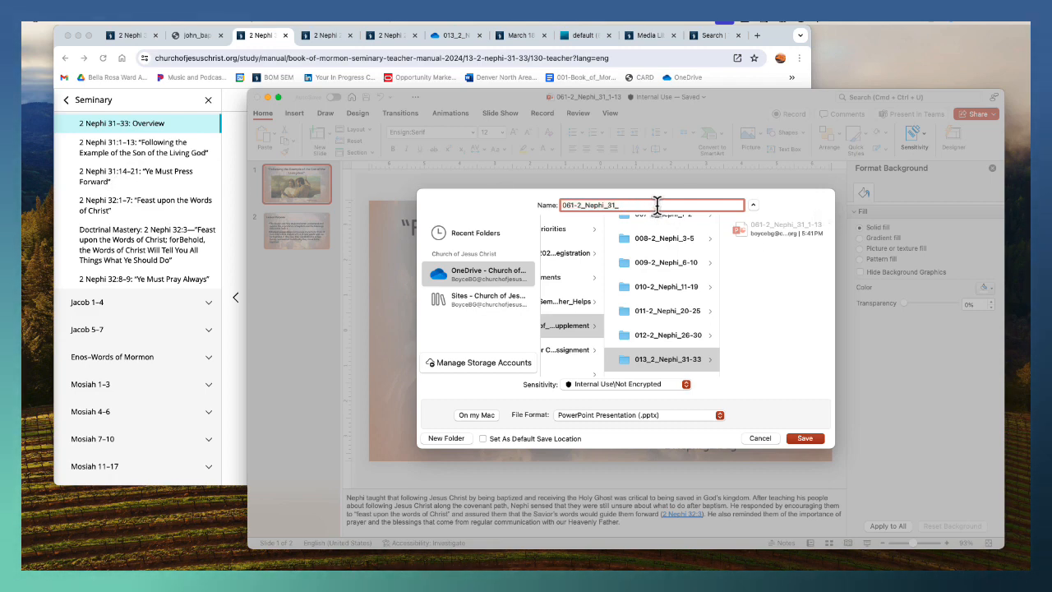
pyautogui.write('14-21')
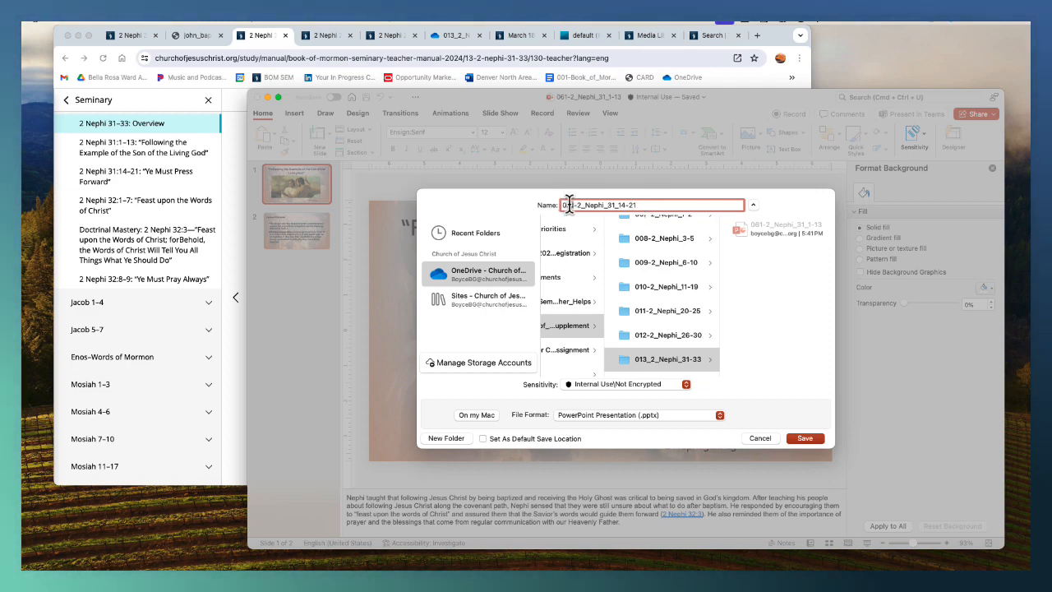
pyautogui.click(804, 438)
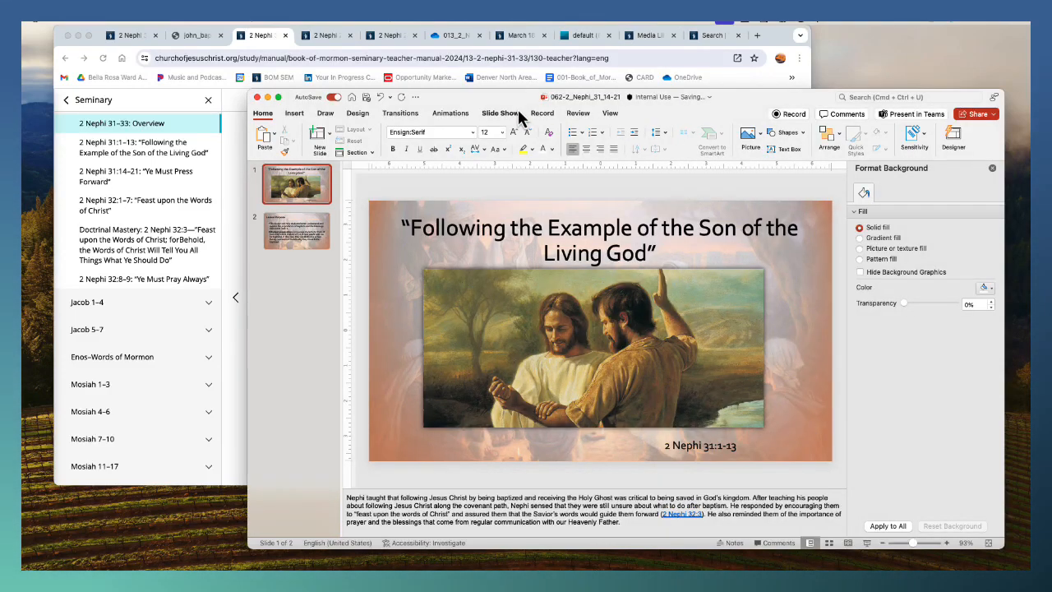
# Switch to Chrome and copy the 2 Nephi 31:14–21 lesson purpose and student preparation text from the Overview
pyautogui.click(235, 266)
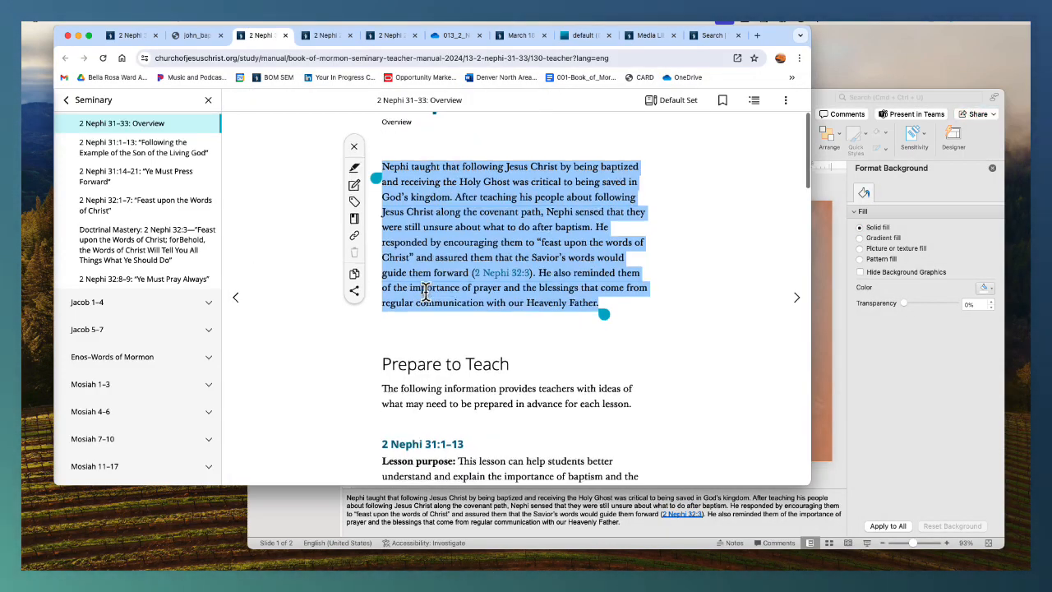
pyautogui.scroll(-5, 530, 266)
pyautogui.scroll(-10, 530, 265)
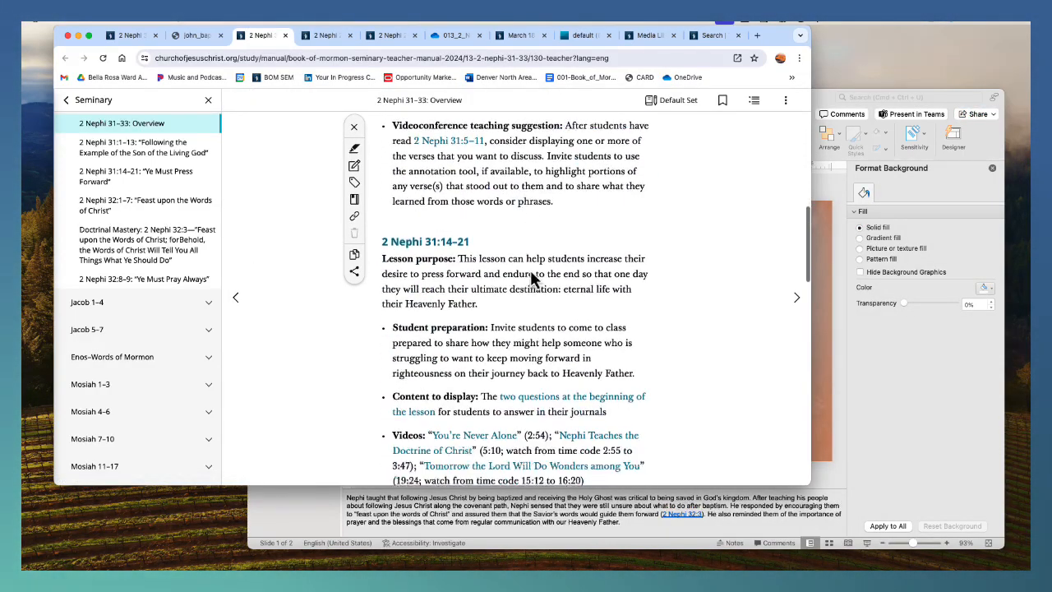
pyautogui.scroll(2, 343, 181)
pyautogui.moveTo(381, 187); pyautogui.dragTo(651, 310)
pyautogui.press('super+c')
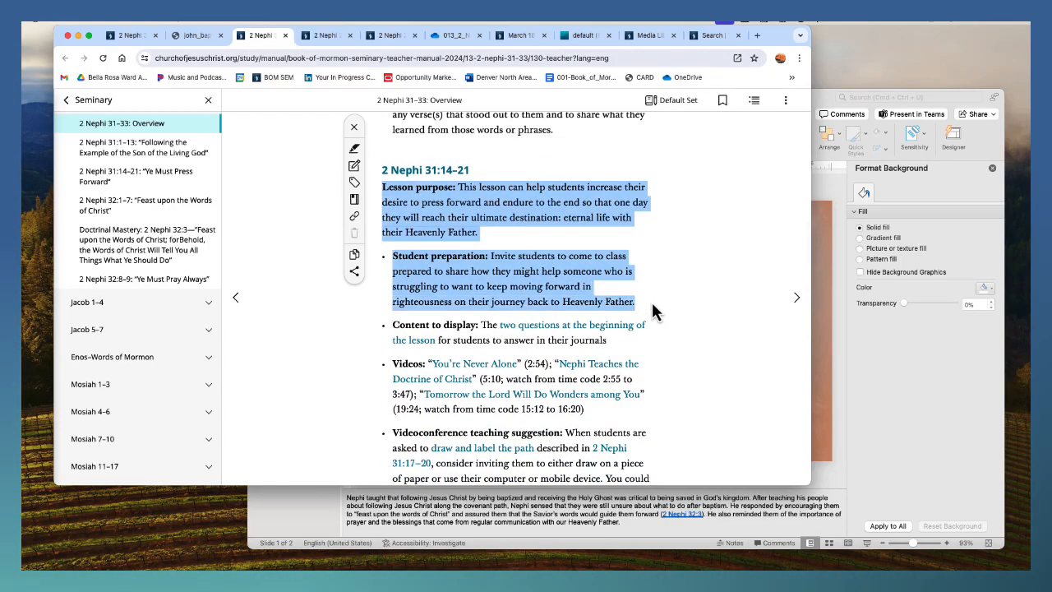
# Paste the copied text as text only over slide 2's body in PowerPoint and delete the "Lesson purpose:" label
pyautogui.click(876, 357)
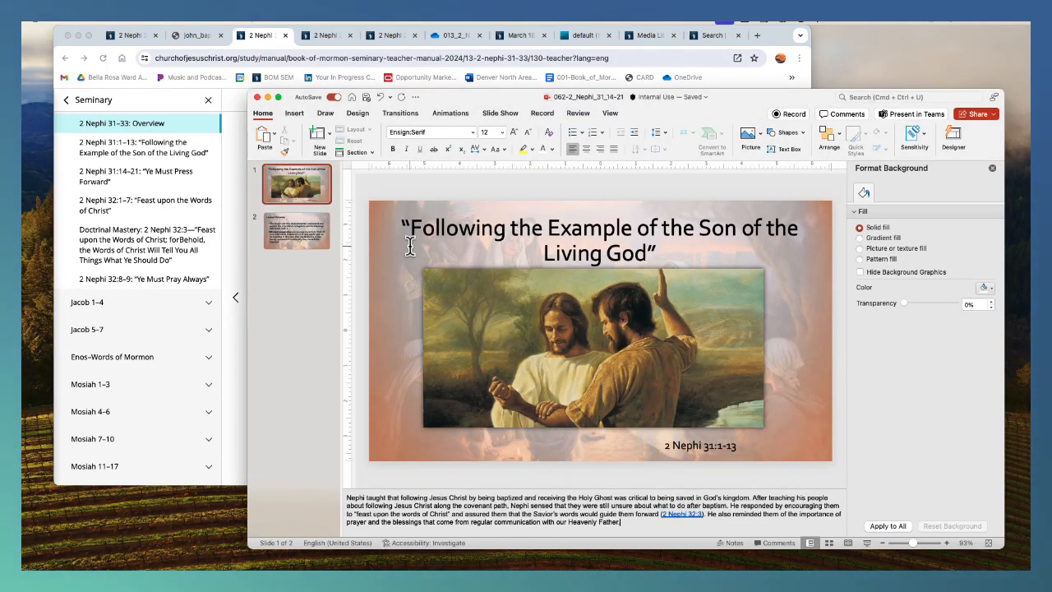
pyautogui.click(297, 231)
pyautogui.click(622, 346)
pyautogui.press('super+a')
pyautogui.press('super+v')
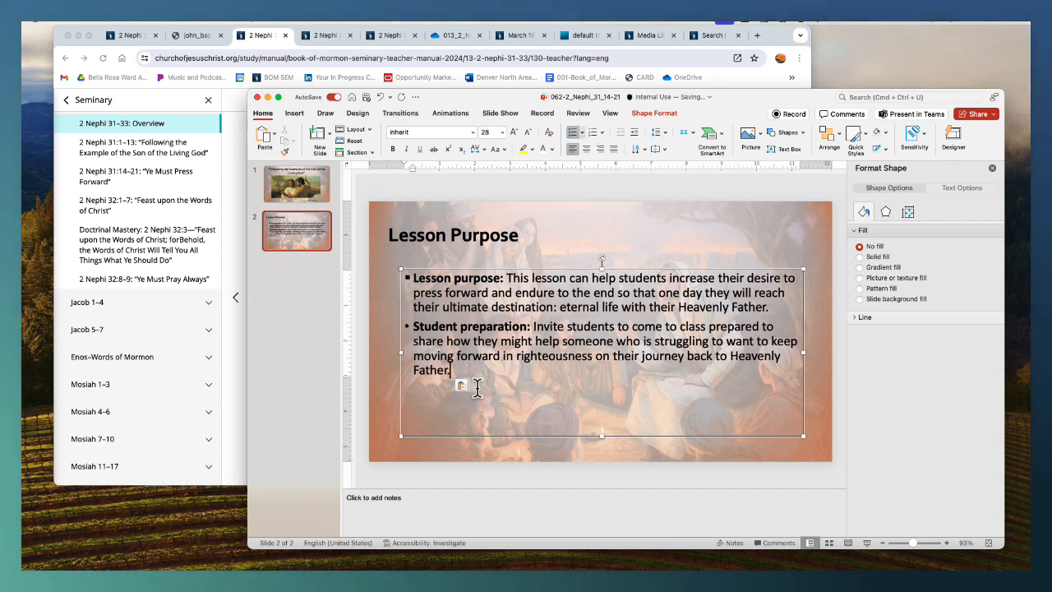
pyautogui.click(462, 385)
pyautogui.click(485, 493)
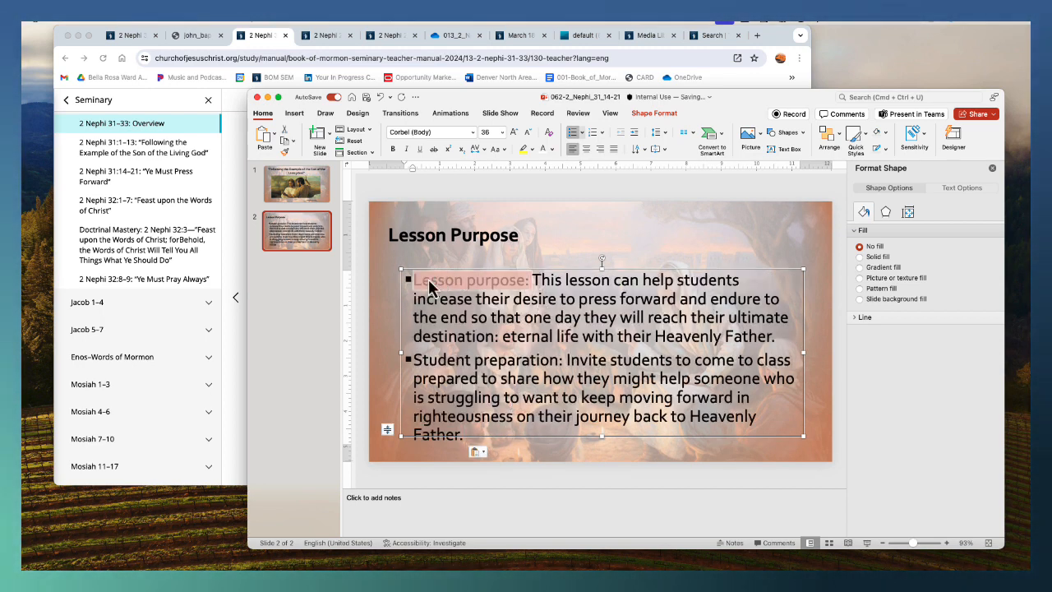
pyautogui.press('BackSpace')
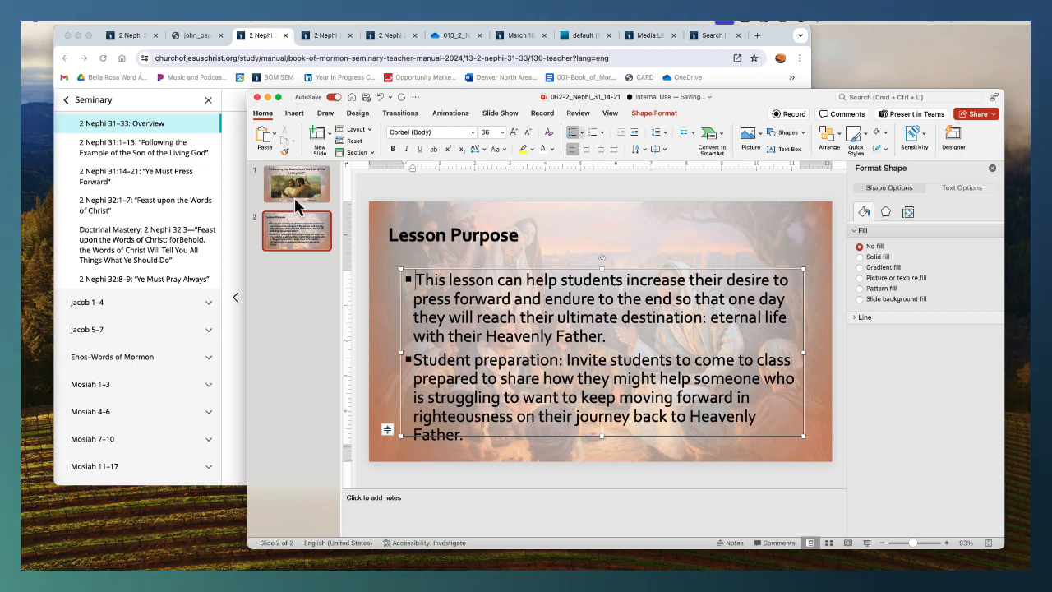
# Close the previous lesson's baptism picture tab in Chrome and open the 2 Nephi 31:14–21 lesson page
pyautogui.click(242, 220)
pyautogui.click(332, 37)
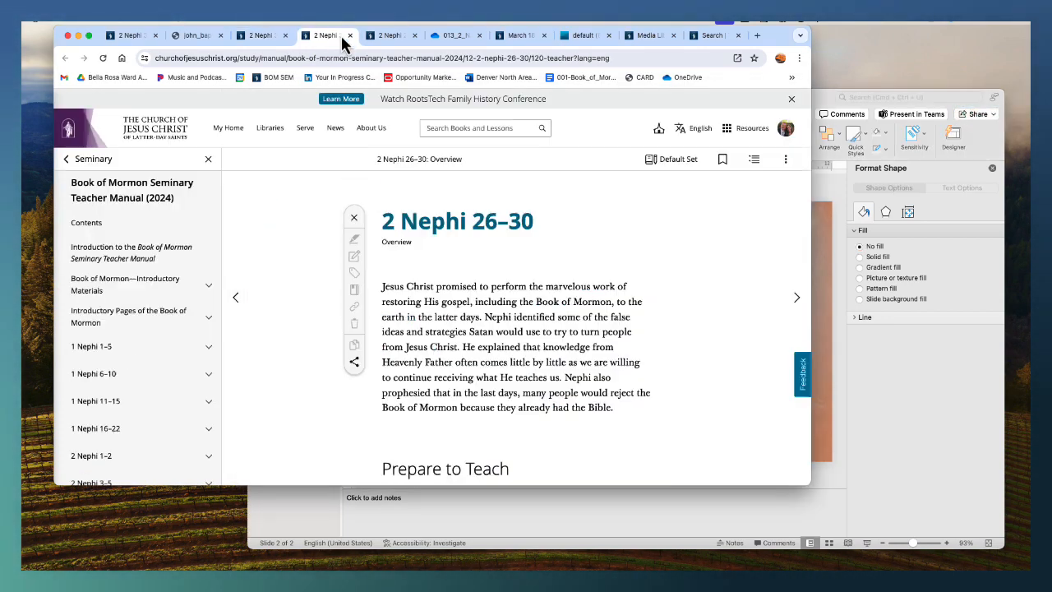
pyautogui.click(797, 297)
pyautogui.click(392, 37)
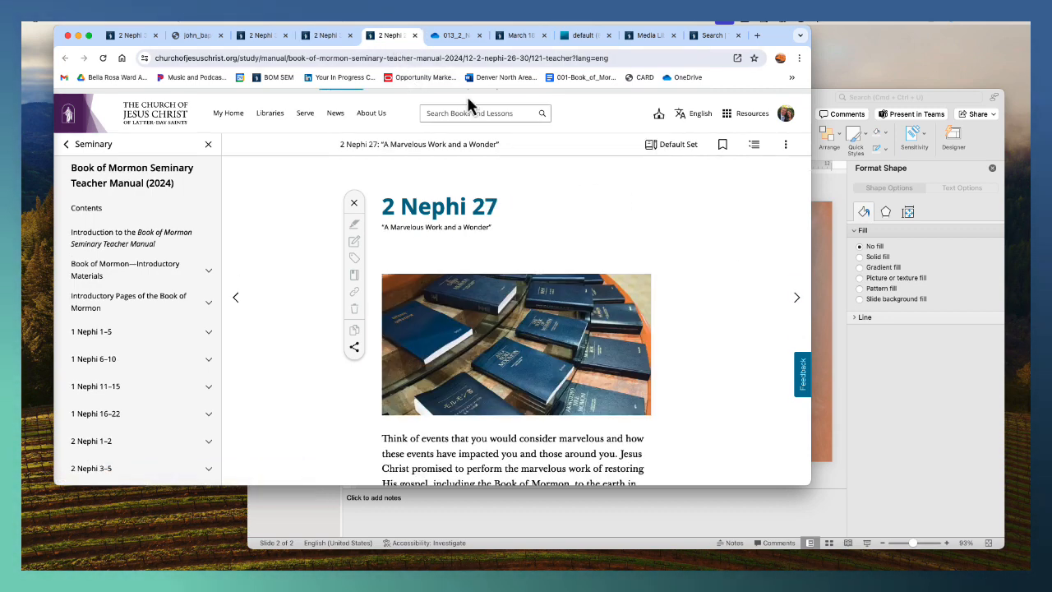
pyautogui.click(210, 36)
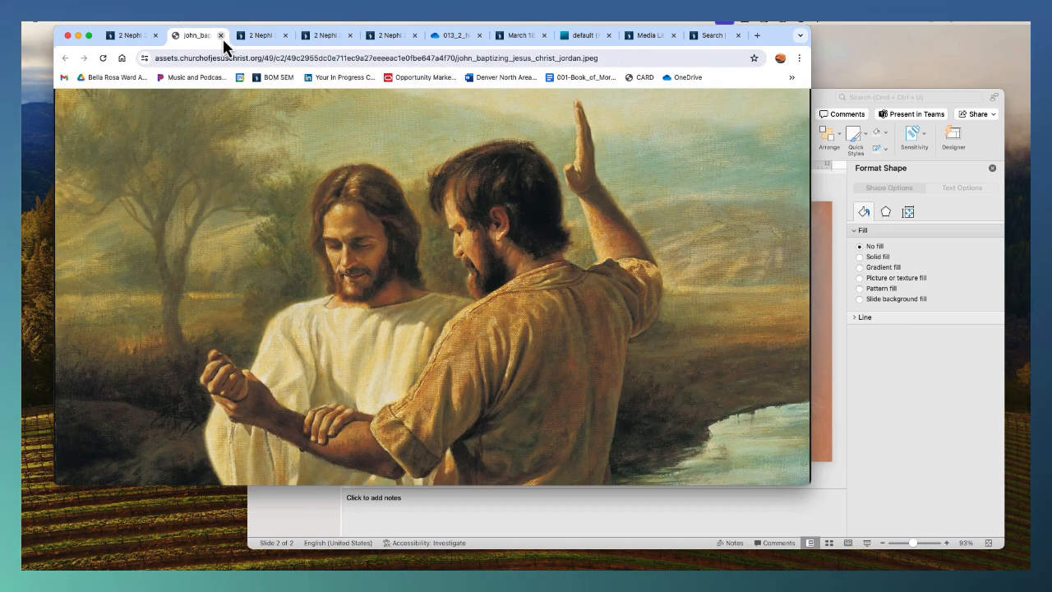
pyautogui.click(220, 36)
pyautogui.click(146, 34)
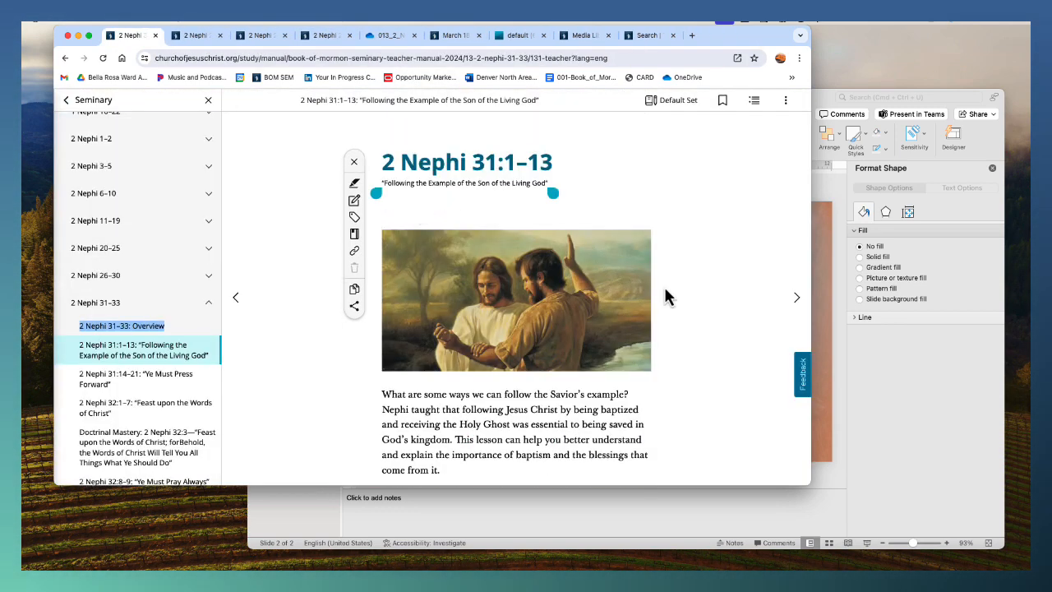
pyautogui.click(796, 297)
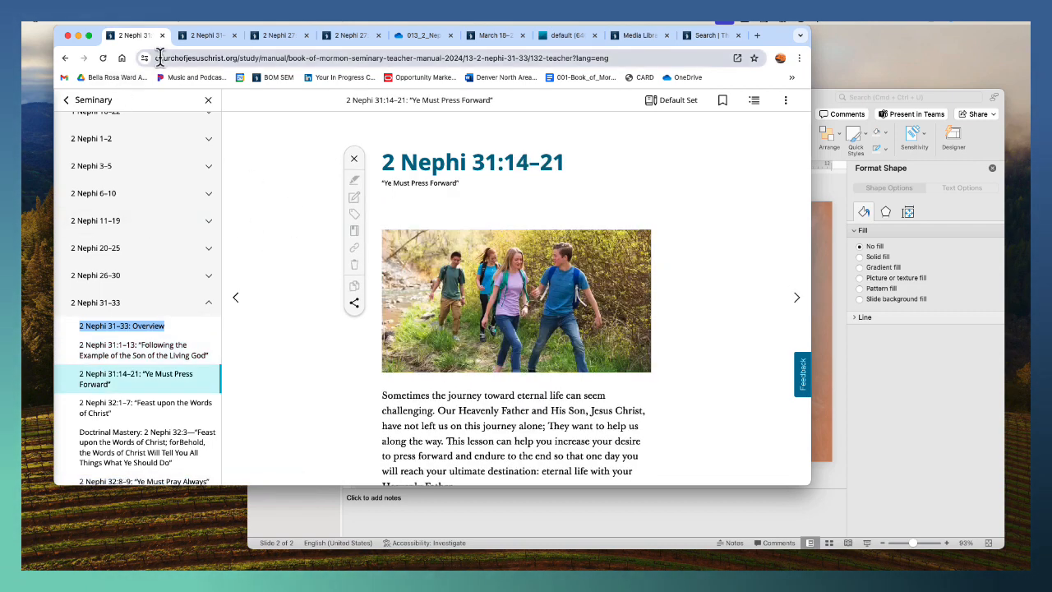
# Open the 2 Nephi 31:14–21 lesson's hiking picture in a new tab and display it
pyautogui.rightClick(582, 281)
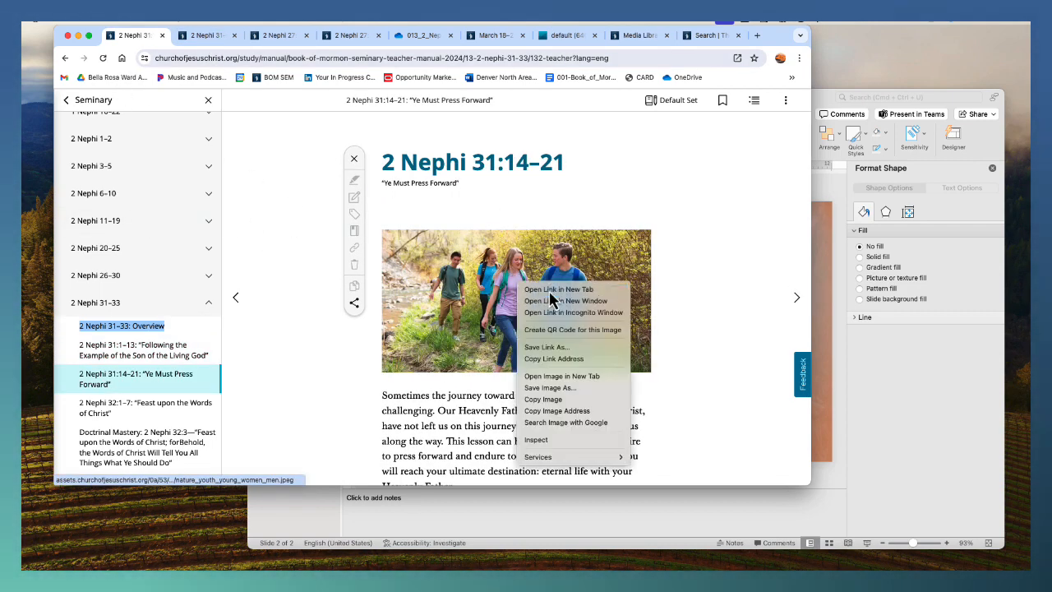
pyautogui.click(608, 289)
pyautogui.click(196, 35)
pyautogui.rightClick(471, 227)
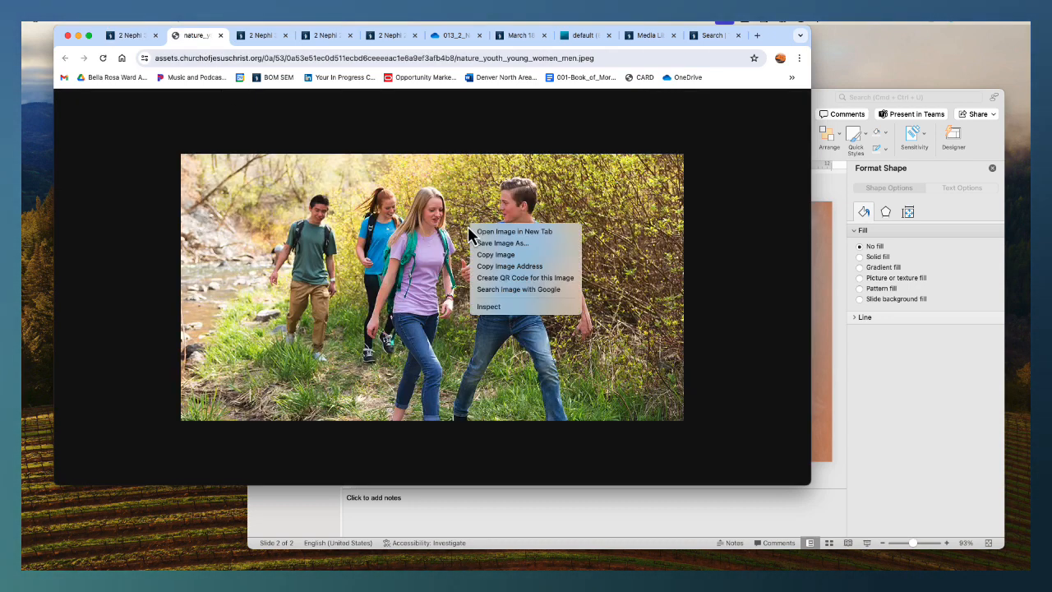
pyautogui.click(150, 50)
pyautogui.click(127, 36)
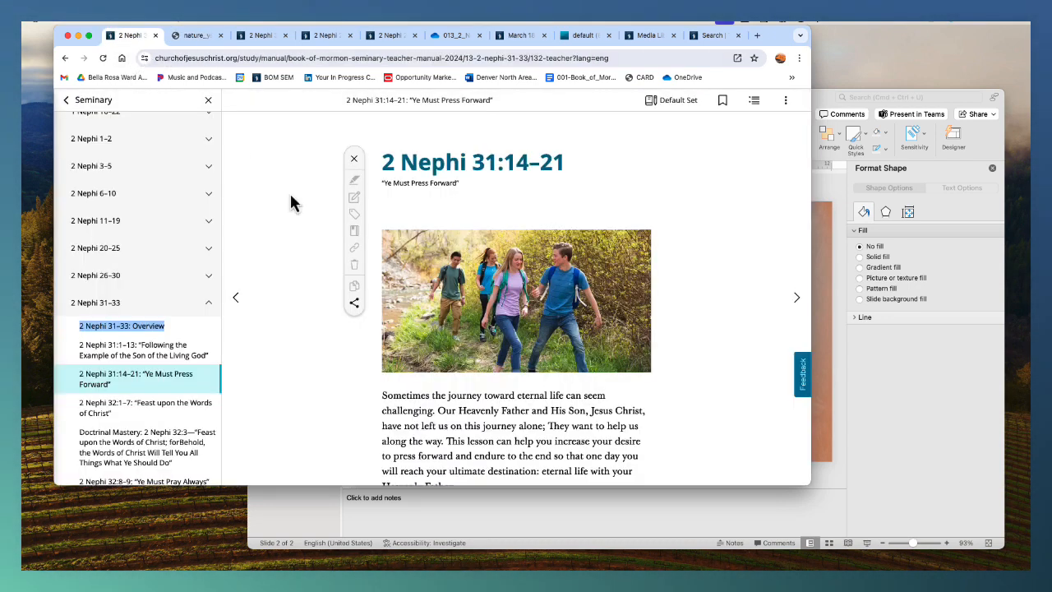
pyautogui.rightClick(440, 251)
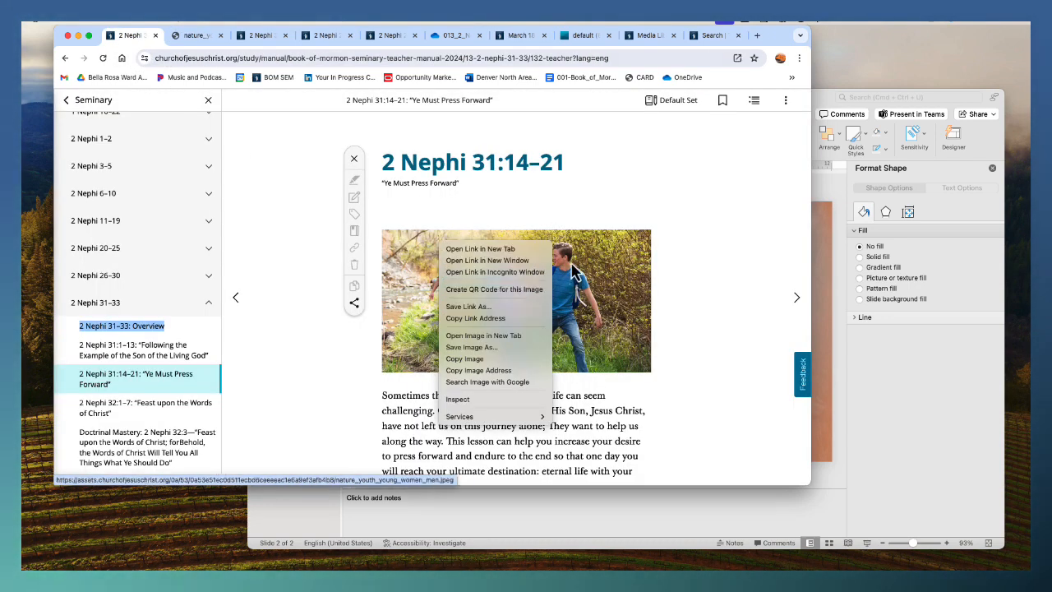
pyautogui.click(497, 240)
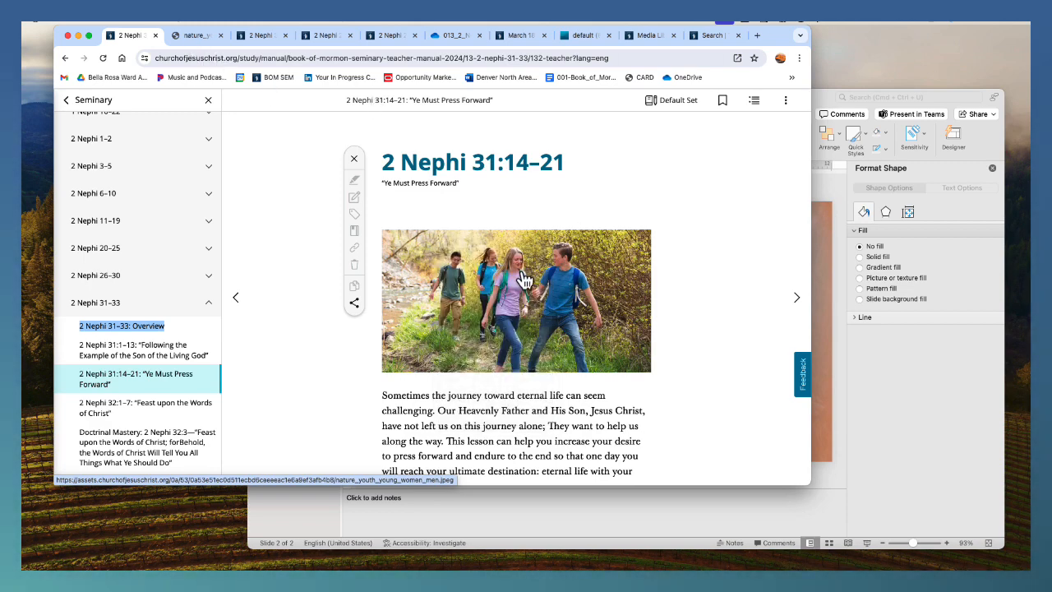
pyautogui.click(191, 35)
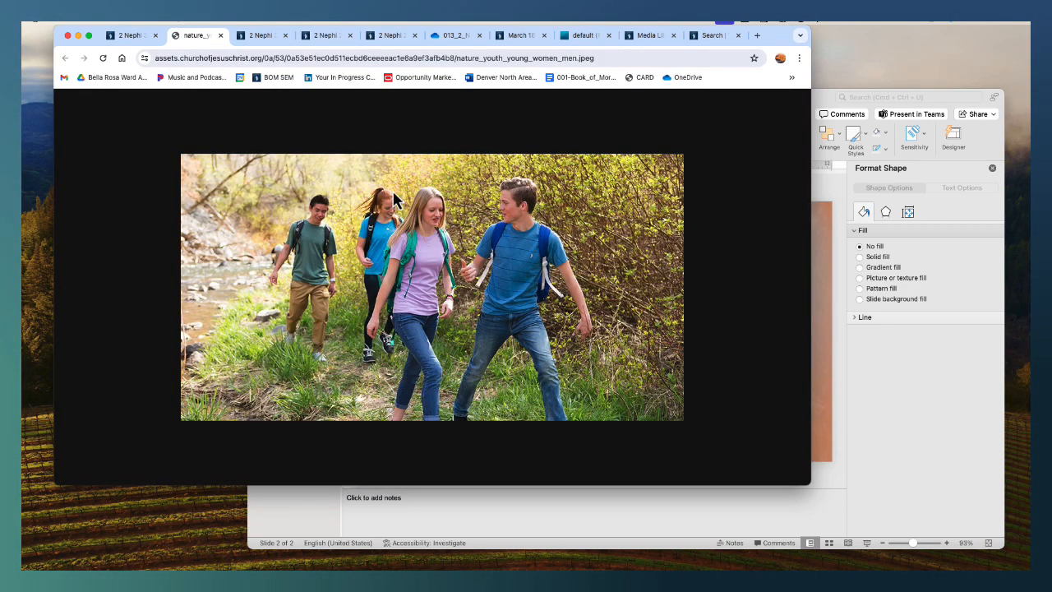
# Copy the full-size hiking picture in Chrome and use it to replace the picture on slide 1 in PowerPoint
pyautogui.rightClick(431, 219)
pyautogui.click(471, 247)
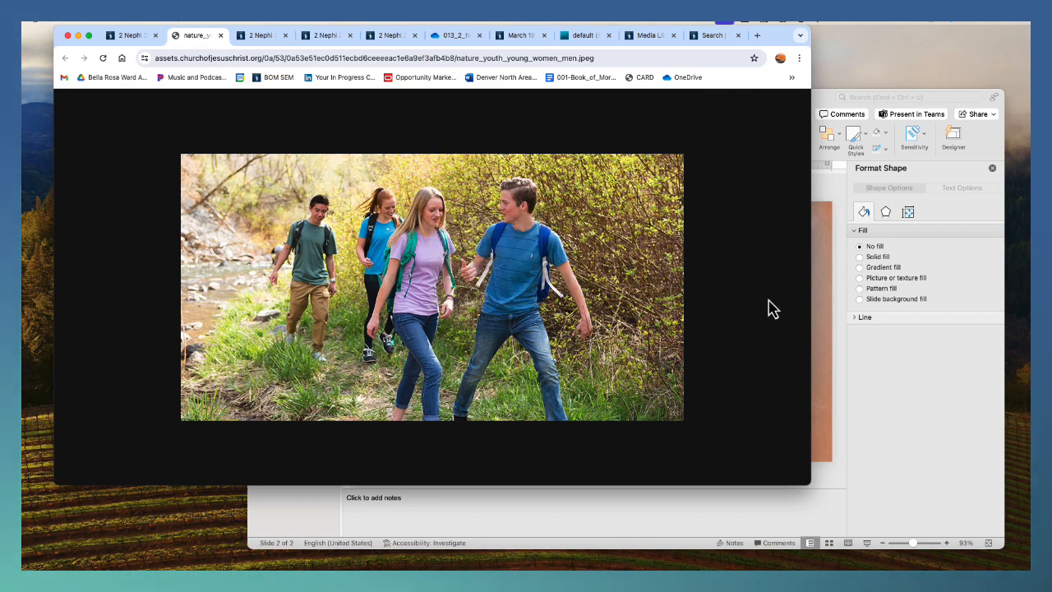
pyautogui.click(821, 306)
pyautogui.click(310, 194)
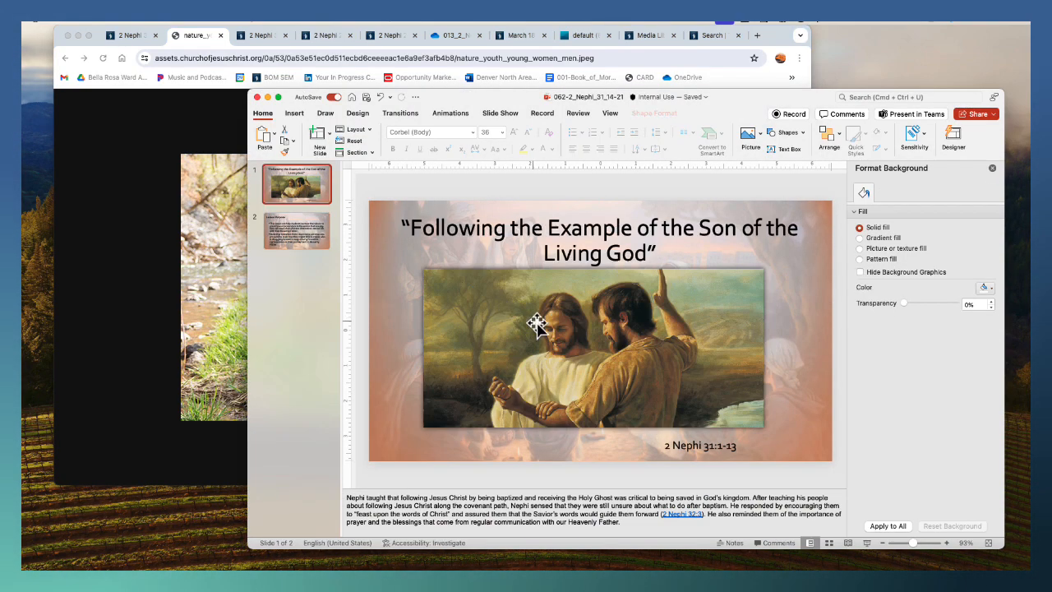
pyautogui.press('Delete')
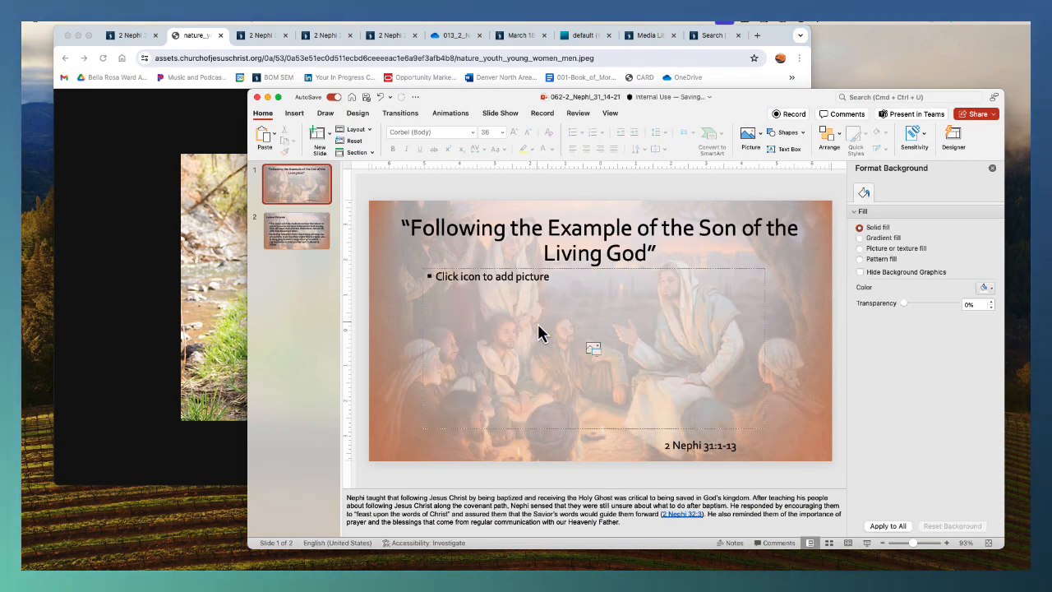
pyautogui.click(727, 332)
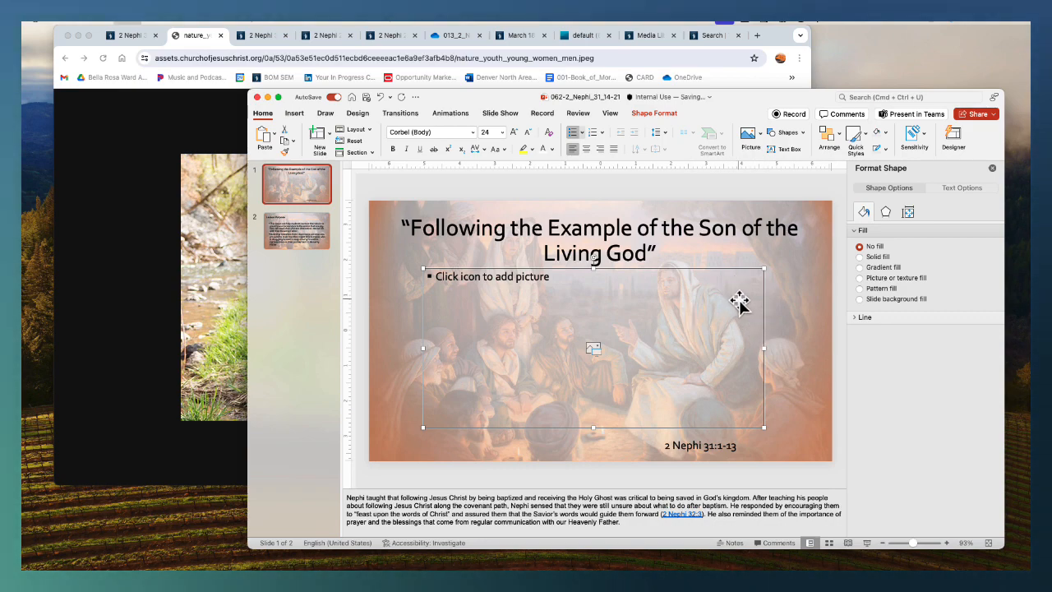
pyautogui.press('super+v')
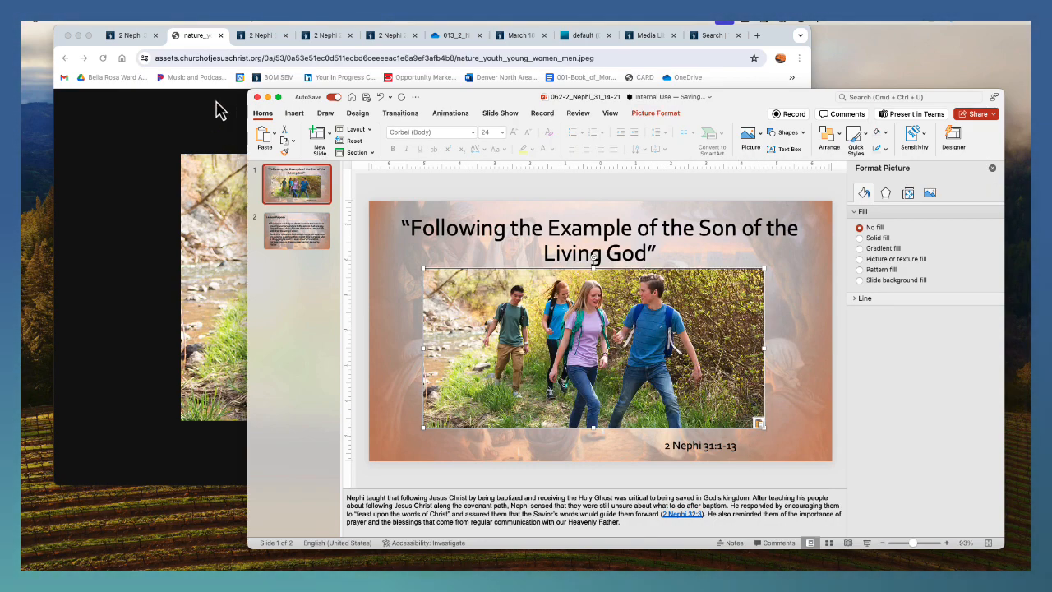
# Copy the lesson subtitle “Ye Must Press Forward” in Chrome, paste it over slide 1's title in PowerPoint and change its paste formatting
pyautogui.click(140, 36)
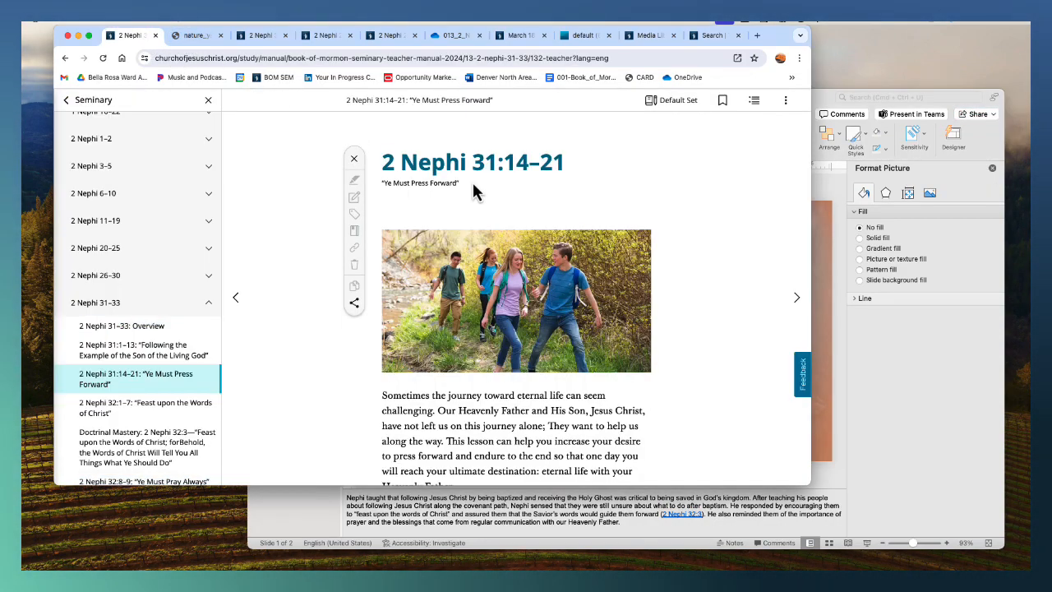
pyautogui.moveTo(371, 179); pyautogui.dragTo(368, 184)
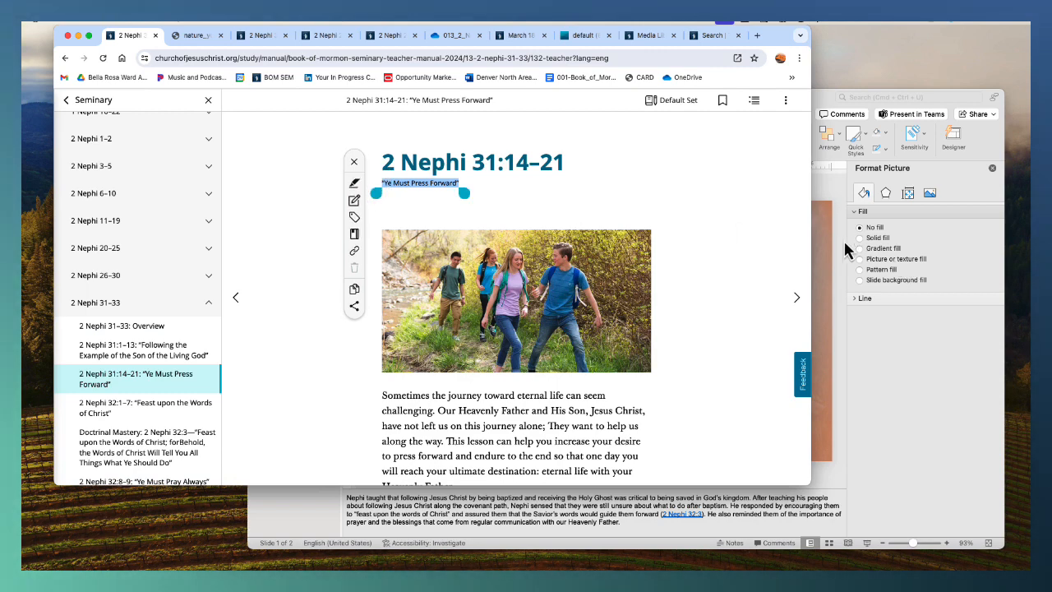
pyautogui.click(847, 250)
pyautogui.moveTo(654, 252); pyautogui.dragTo(339, 210)
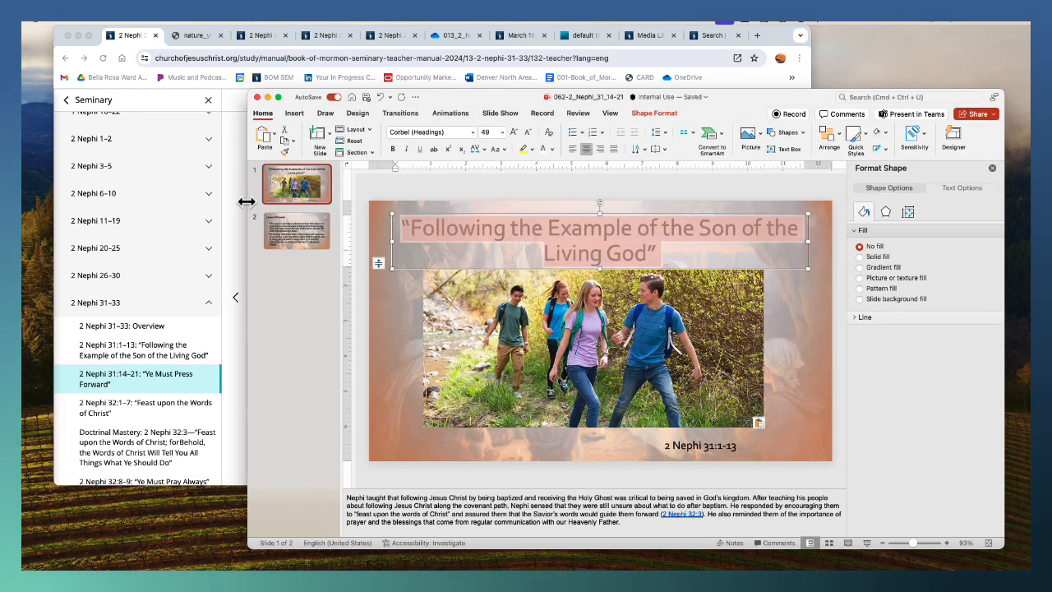
pyautogui.press('BackSpace')
pyautogui.press('super+v')
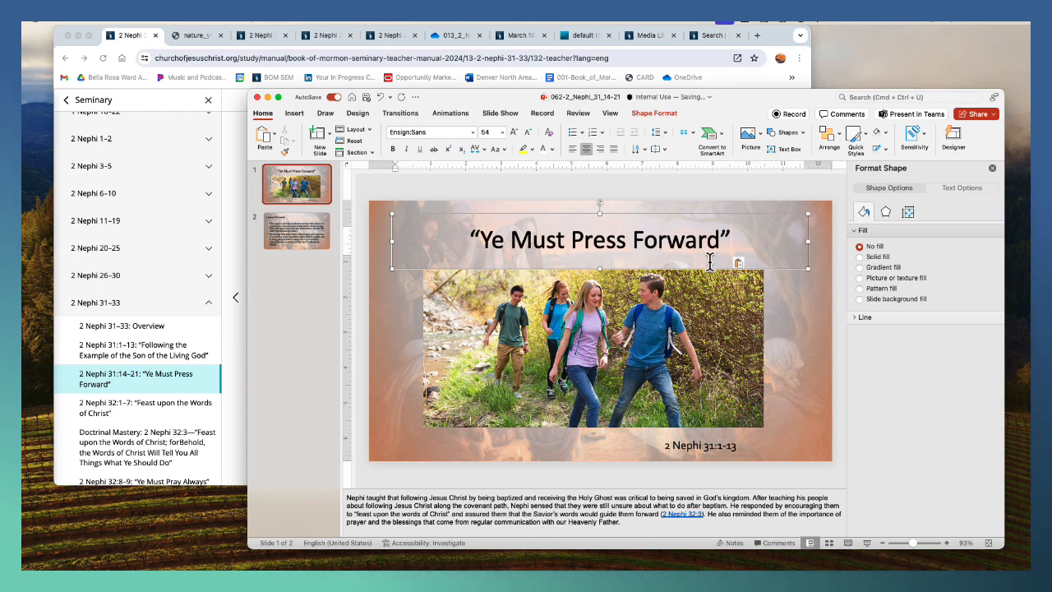
pyautogui.click(738, 262)
pyautogui.click(772, 303)
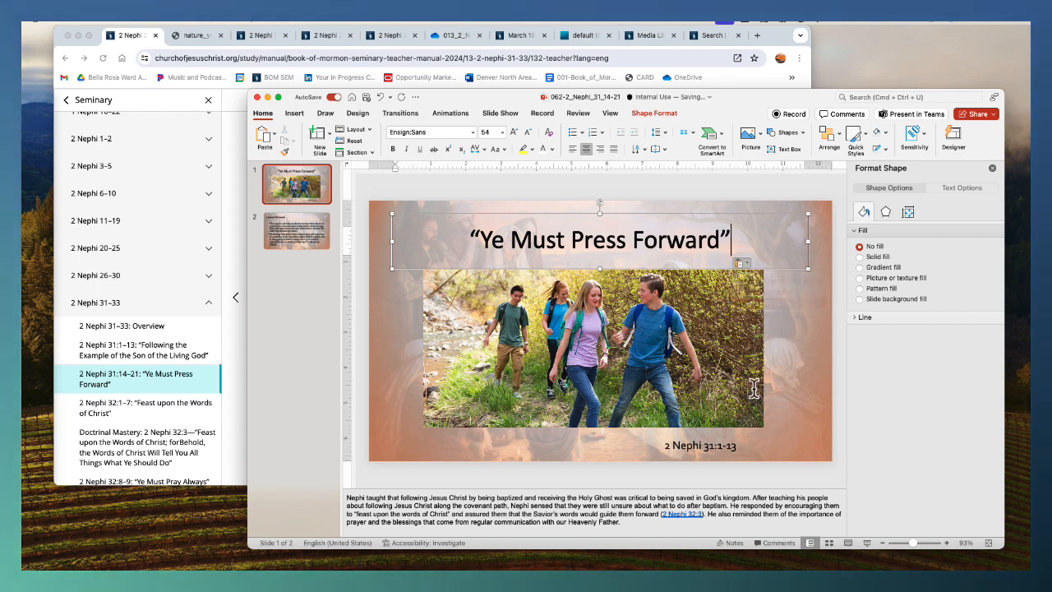
# Change the scripture reference below slide 1's picture to 2 Nephi 31:14-21
pyautogui.doubleClick(723, 446)
pyautogui.press('BackSpace')
pyautogui.press('BackSpace')
pyautogui.press('BackSpace')
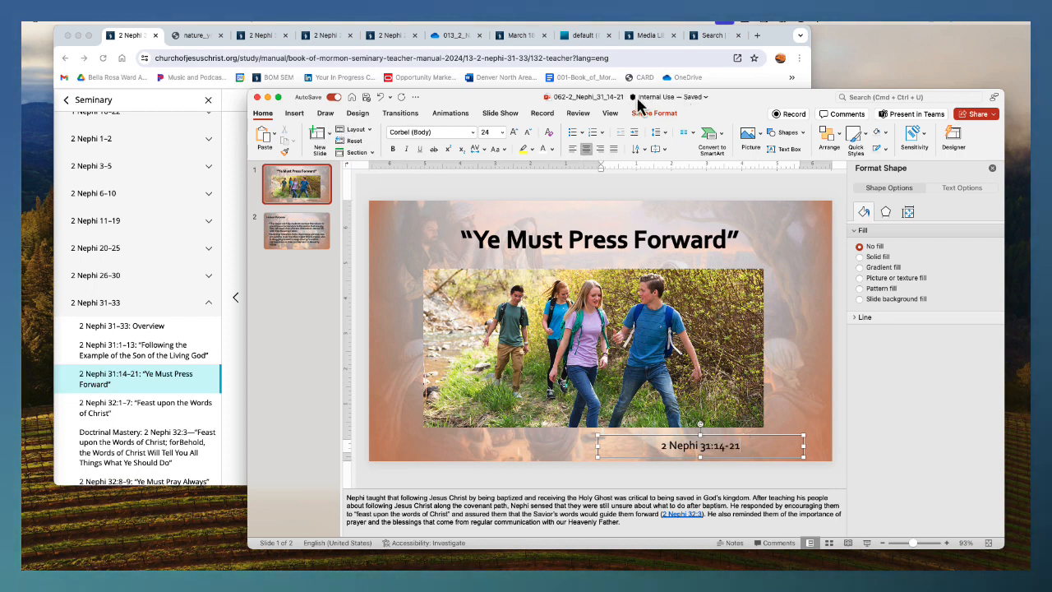
pyautogui.scroll(-2, 217, 447)
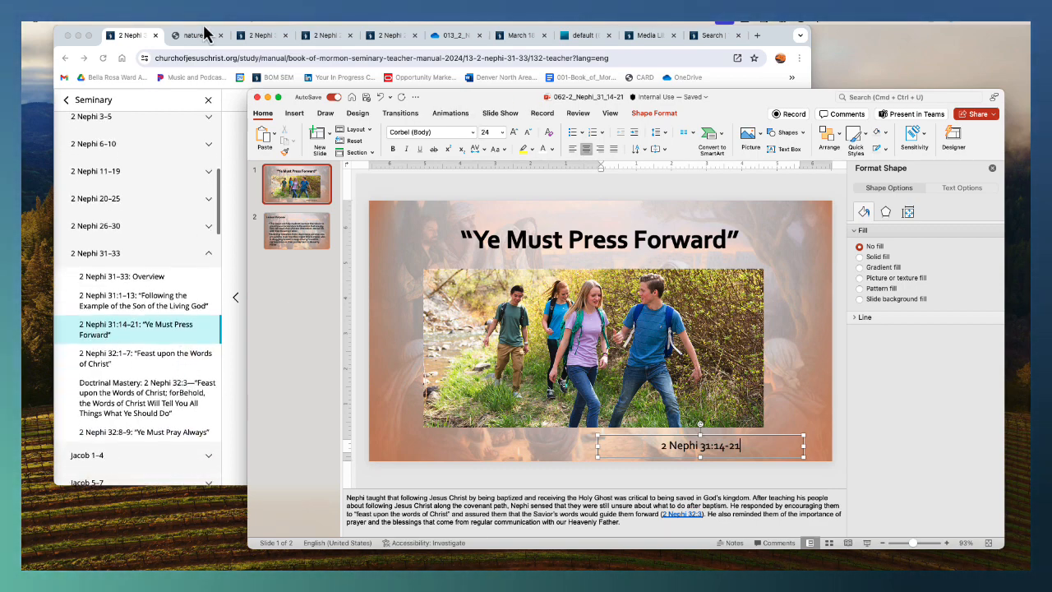
# Save a copy of the deck as 063-2_Nephi_32_1-7 in the 013_2_Nephi_31-33 folder
pyautogui.click(102, 12)
pyautogui.click(112, 103)
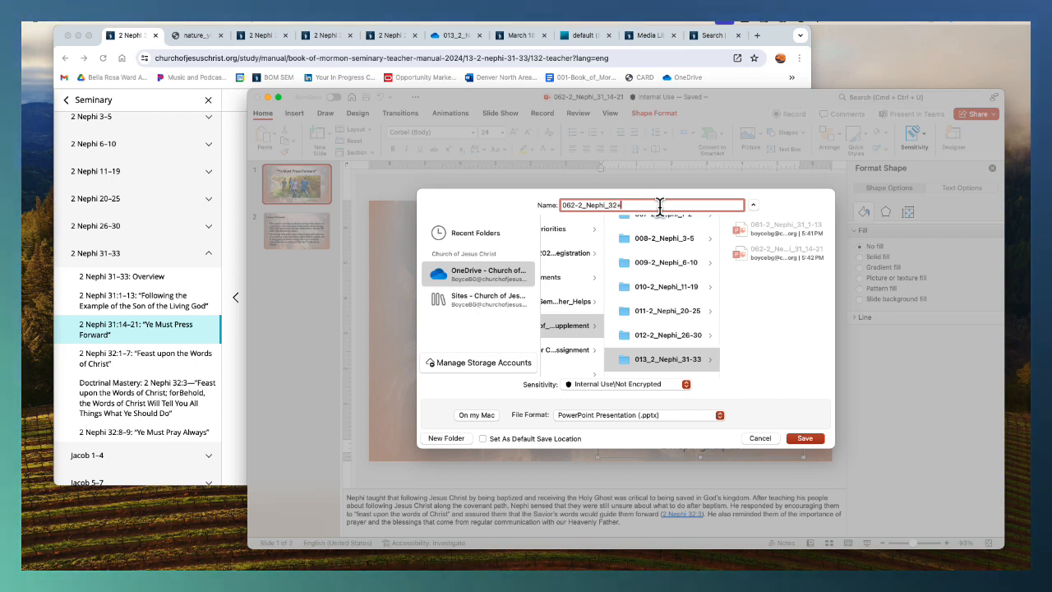
pyautogui.write('--7')
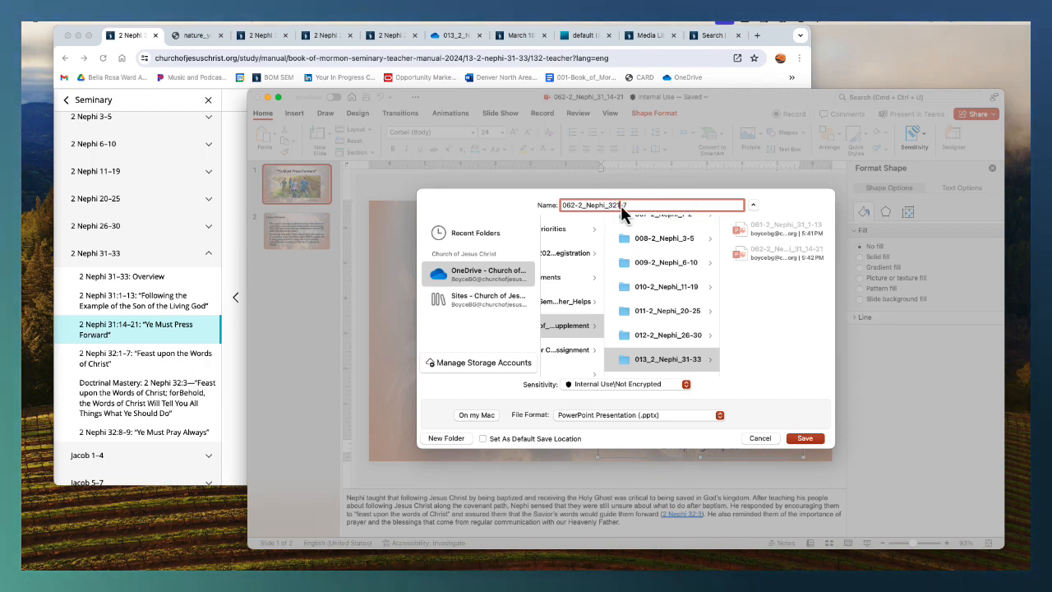
pyautogui.click(575, 206)
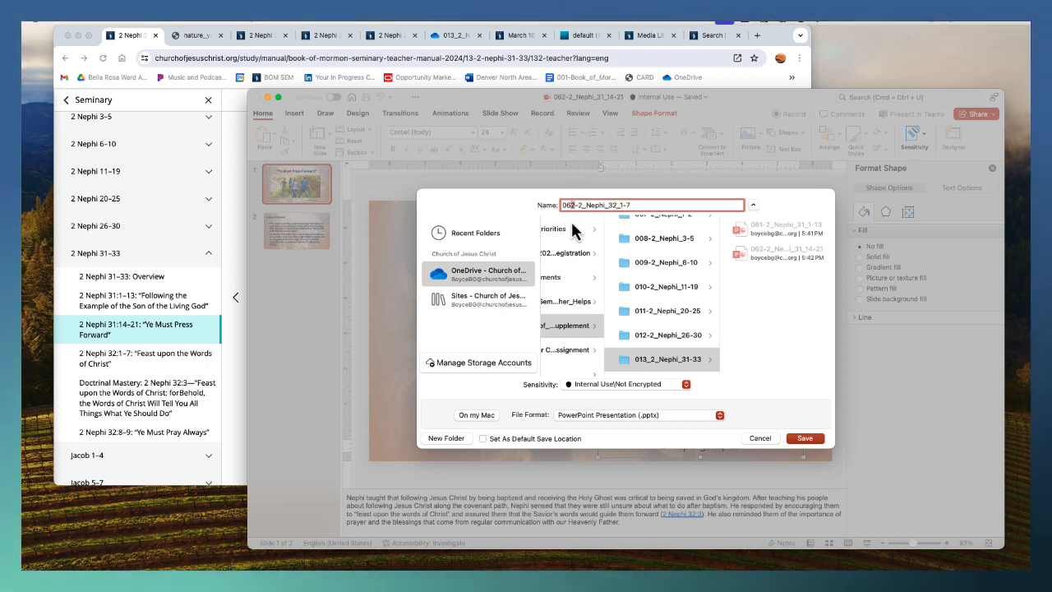
pyautogui.press('BackSpace')
pyautogui.write('3')
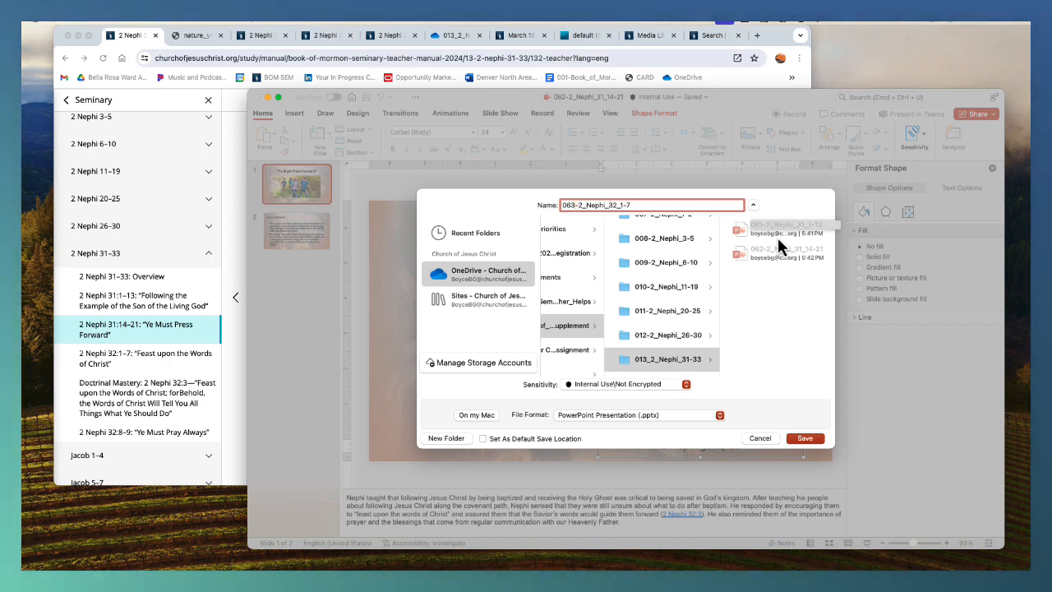
pyautogui.click(812, 440)
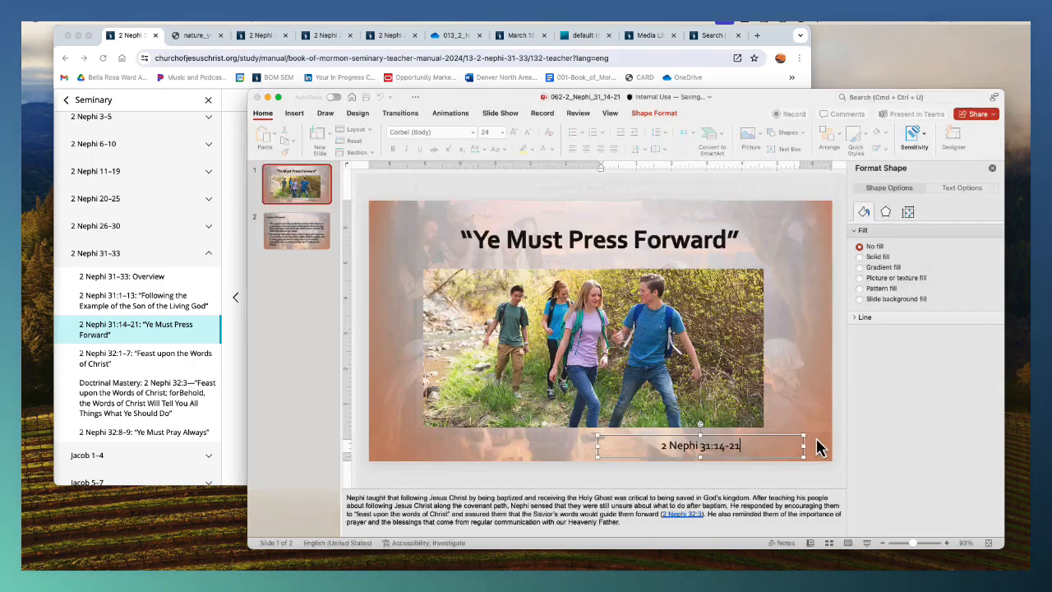
# Switch to Chrome and copy the introductory paragraph of the 2 Nephi 31:14–21 lesson
pyautogui.click(232, 256)
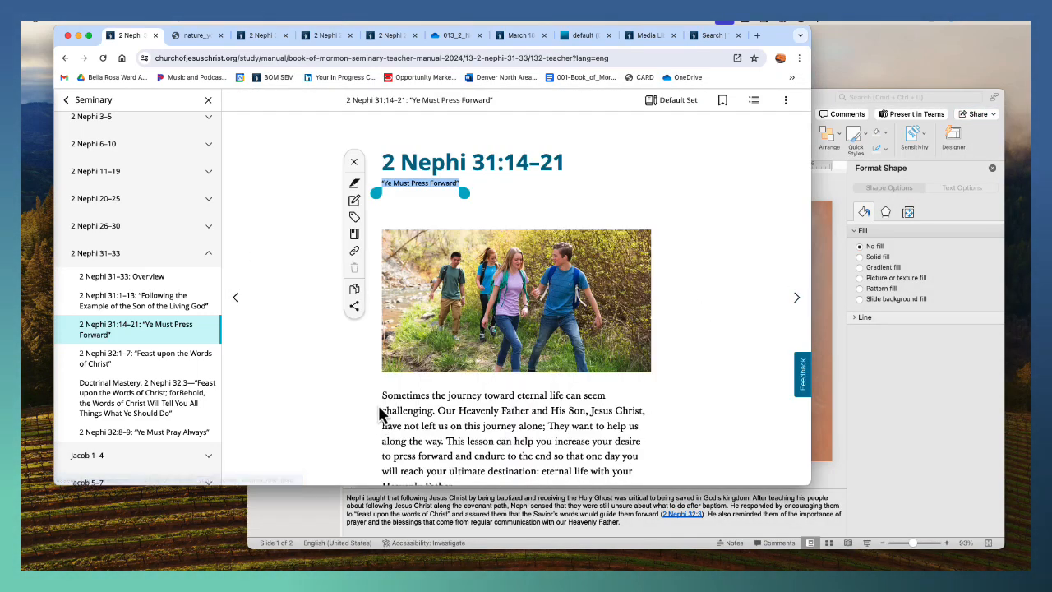
pyautogui.moveTo(381, 396); pyautogui.dragTo(498, 454)
pyautogui.press('super+c')
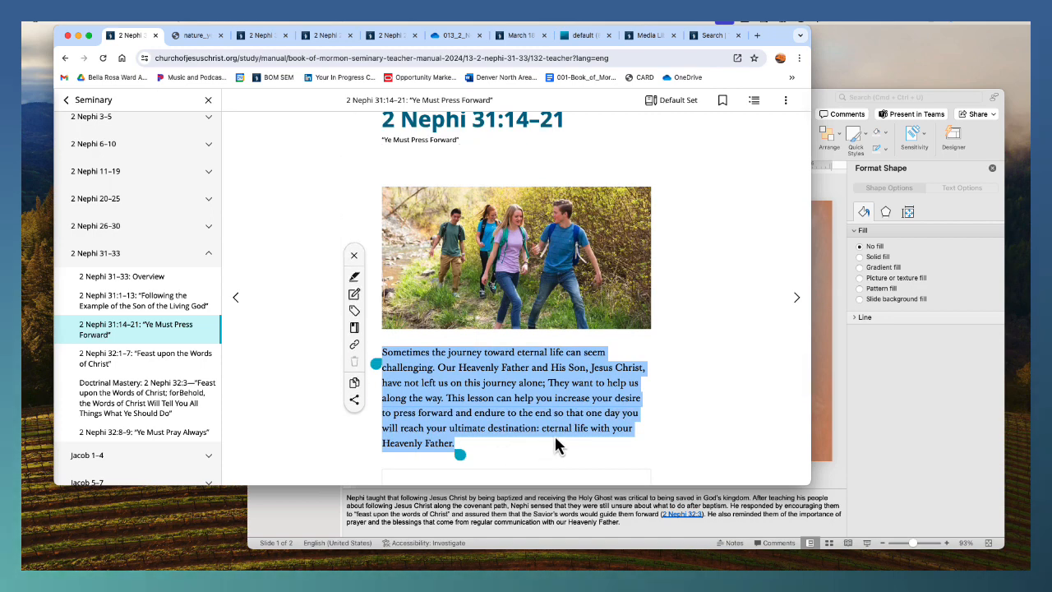
# Reopen the recent deck 062-2_Nephi_31_14-21 in PowerPoint and replace slide 1's notes with the copied introductory paragraph
pyautogui.click(845, 391)
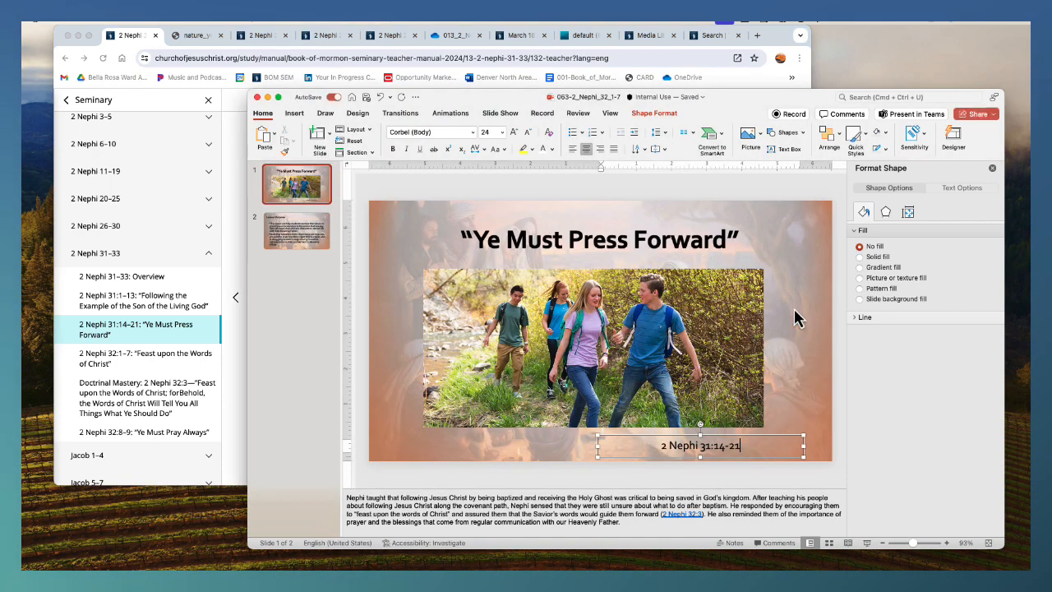
pyautogui.click(107, 18)
pyautogui.moveTo(148, 68)
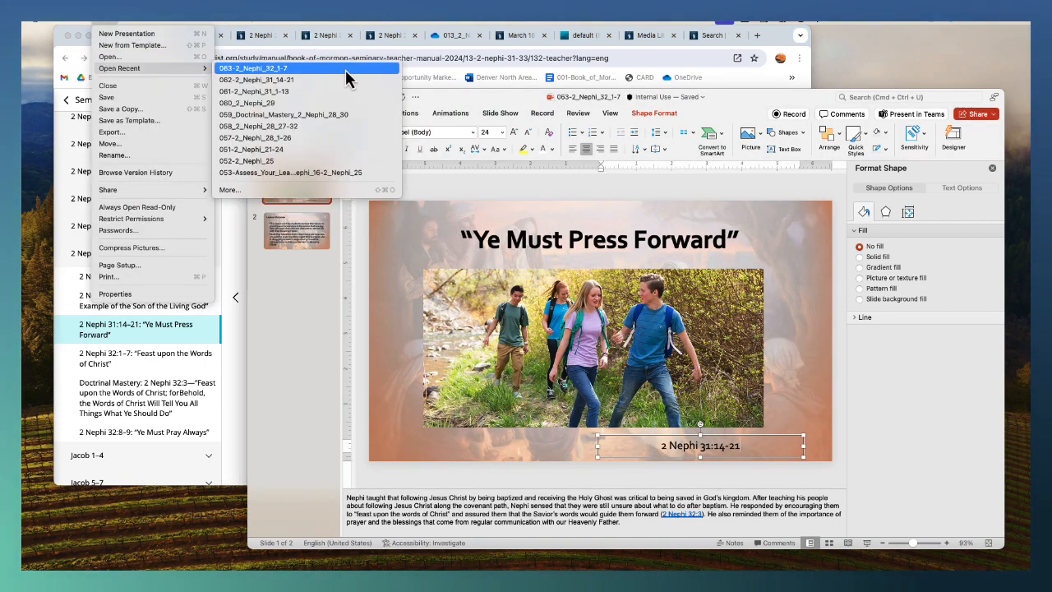
pyautogui.click(343, 81)
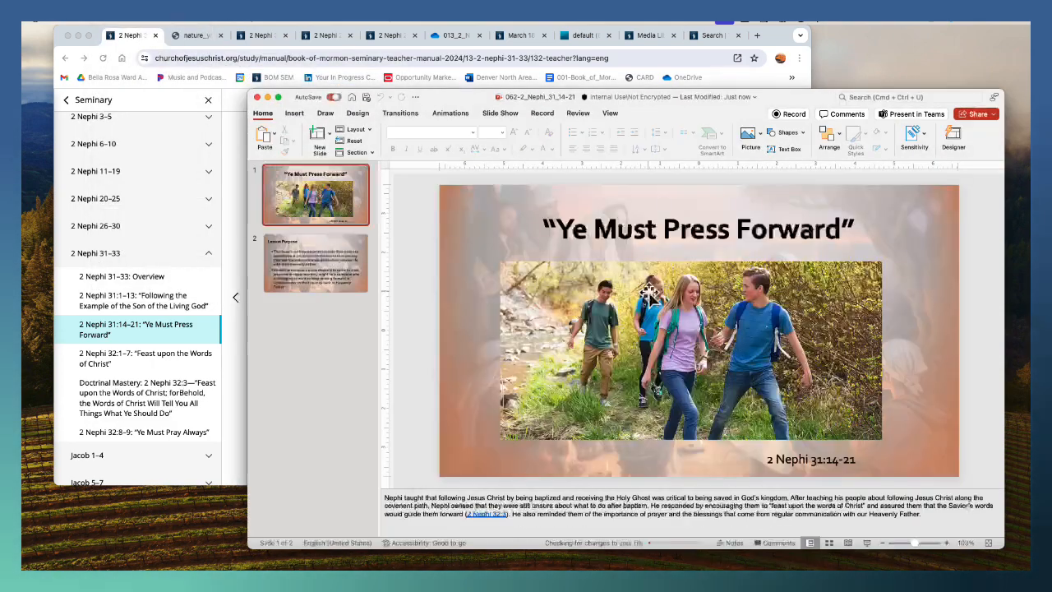
pyautogui.click(668, 508)
pyautogui.press('super+a')
pyautogui.press('super+v')
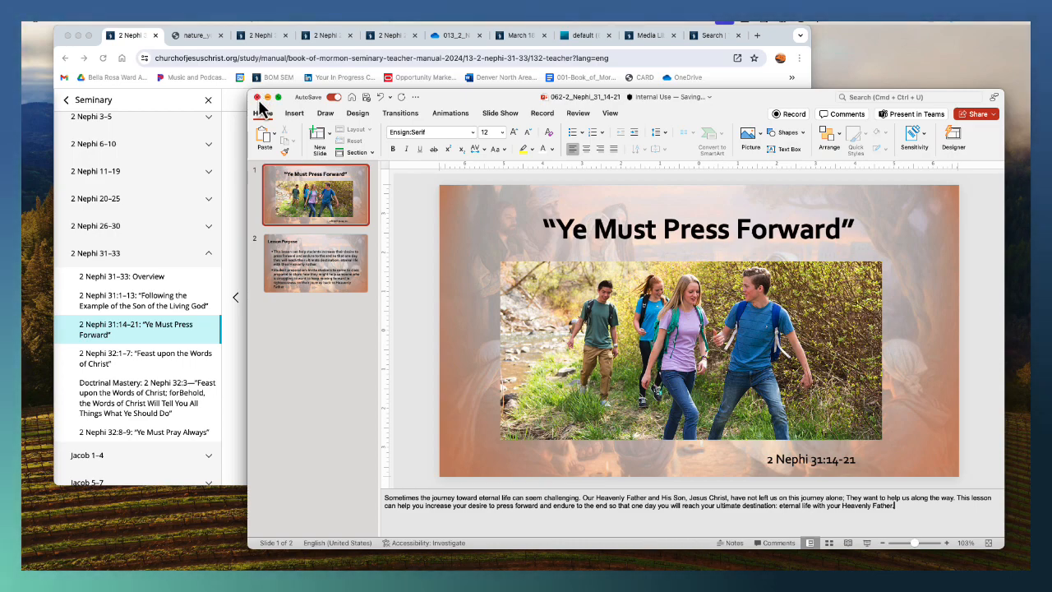
# Return to the lesson page in Chrome and advance to the 2 Nephi 32:1–7 lesson
pyautogui.hotkey('ctrl', 'Up')
pyautogui.click(644, 235)
pyautogui.hotkey('ctrl', 'Up')
pyautogui.click(383, 279)
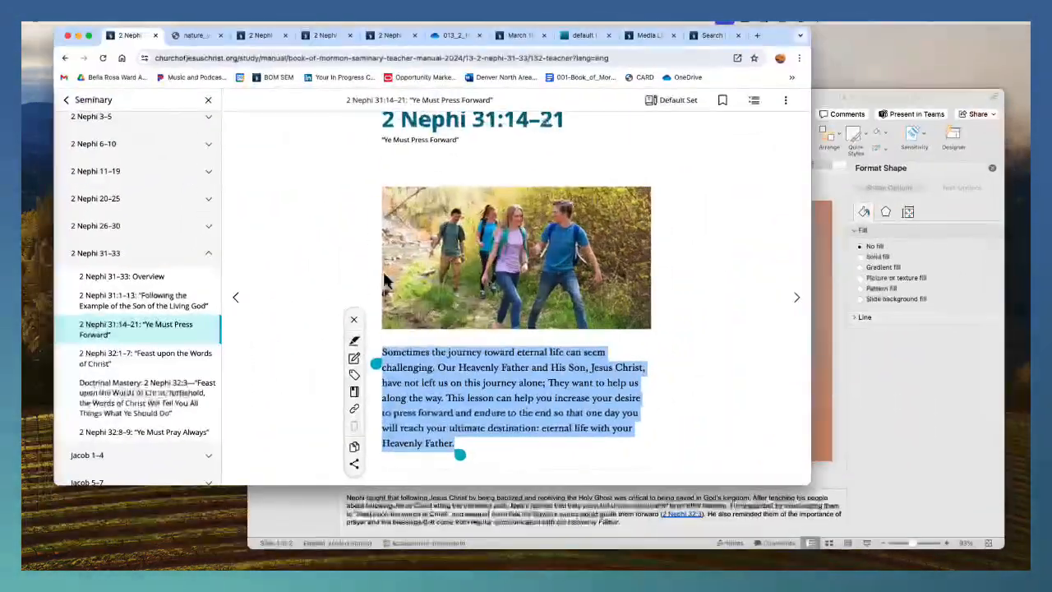
pyautogui.click(796, 298)
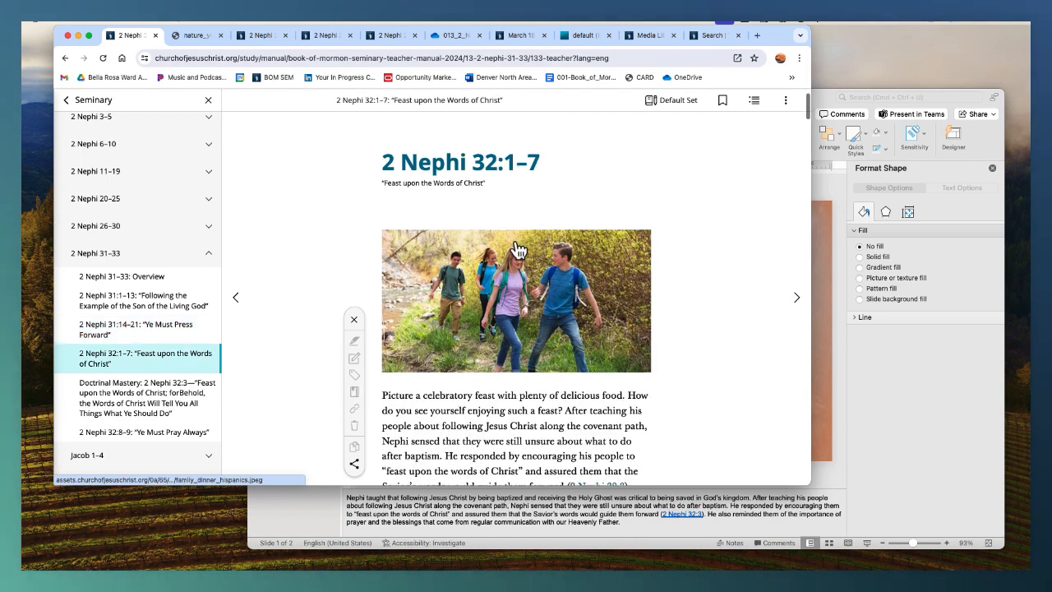
# Open the 2 Nephi 32:1–7 lesson's family dinner picture in a new tab and display it
pyautogui.rightClick(506, 271)
pyautogui.click(538, 286)
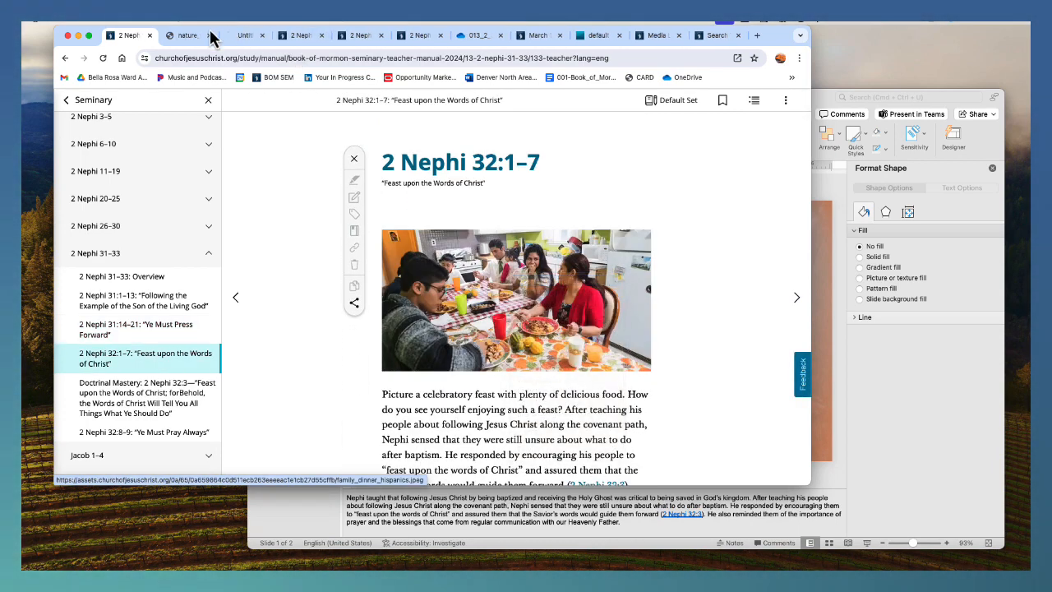
pyautogui.click(250, 37)
# Copy the full-size family dinner picture and use it to replace the hiking picture on slide 1 of 063-2_Nephi_32_1-7 in PowerPoint
pyautogui.rightClick(481, 260)
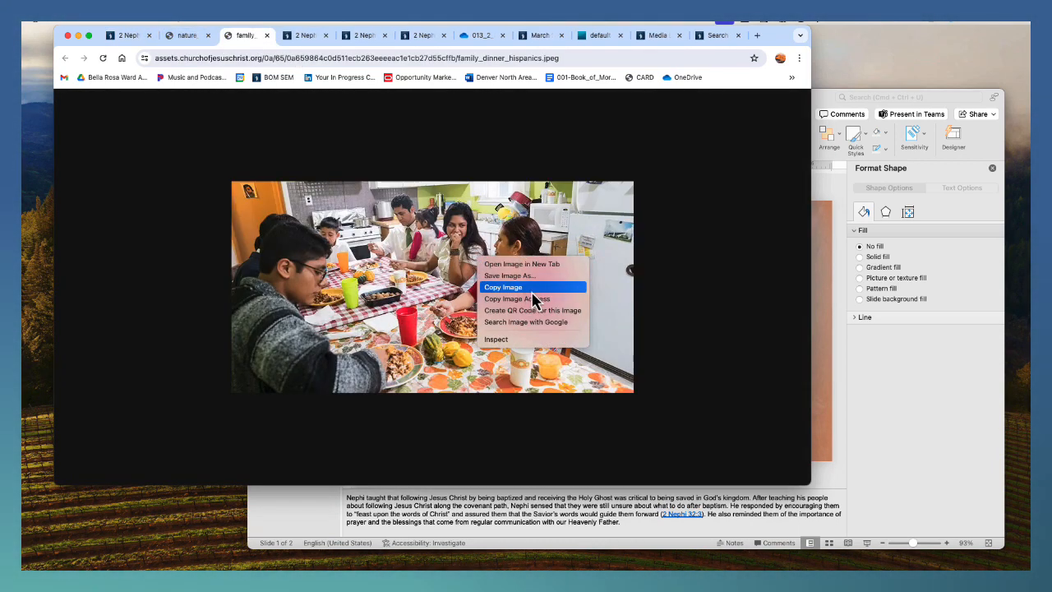
pyautogui.click(532, 293)
pyautogui.click(826, 315)
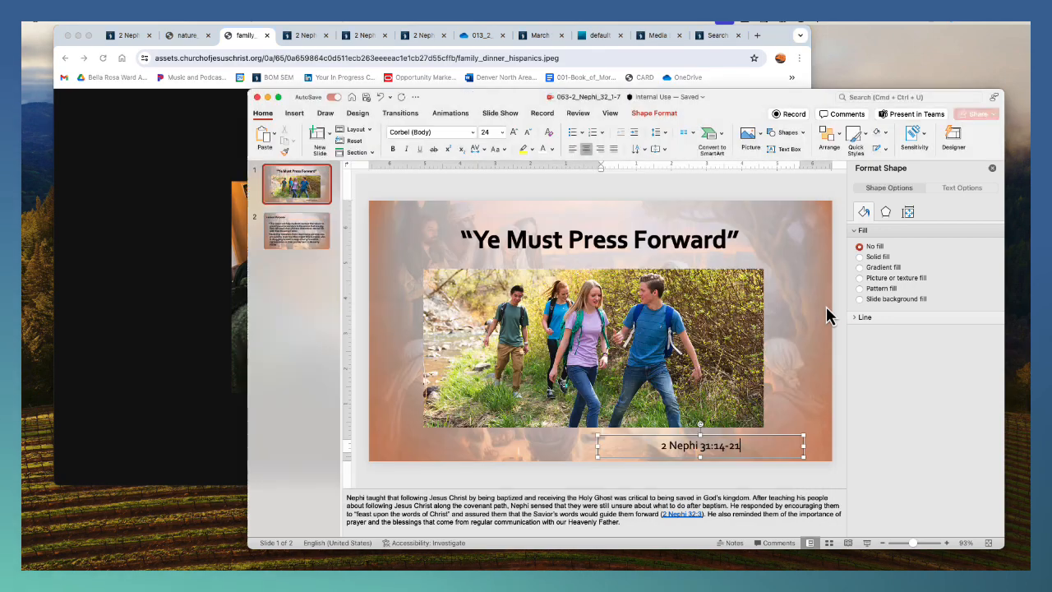
pyautogui.click(587, 306)
pyautogui.press('Delete')
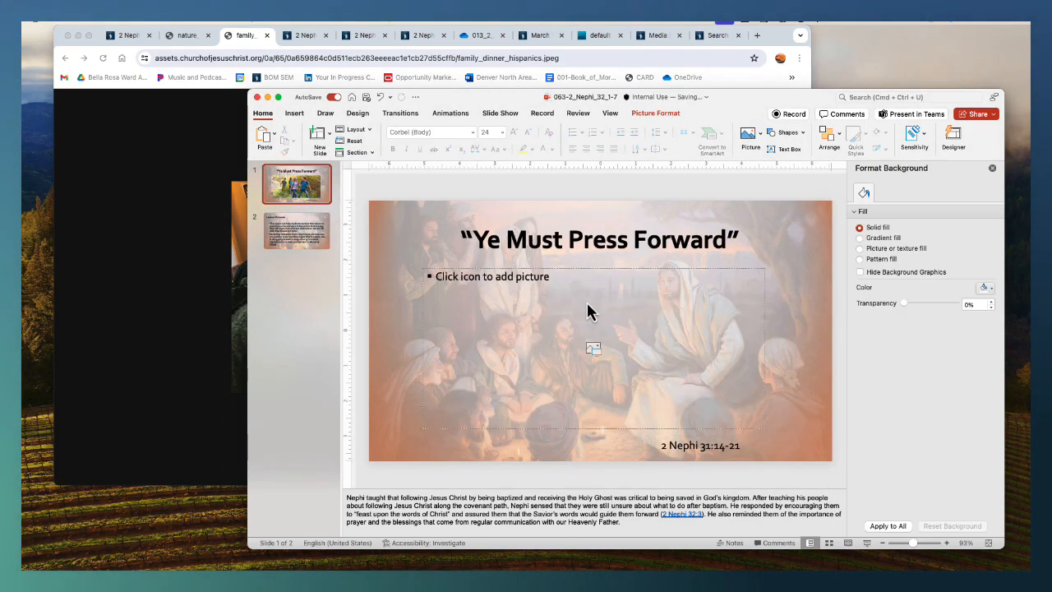
pyautogui.click(712, 270)
pyautogui.press('cmd+v')
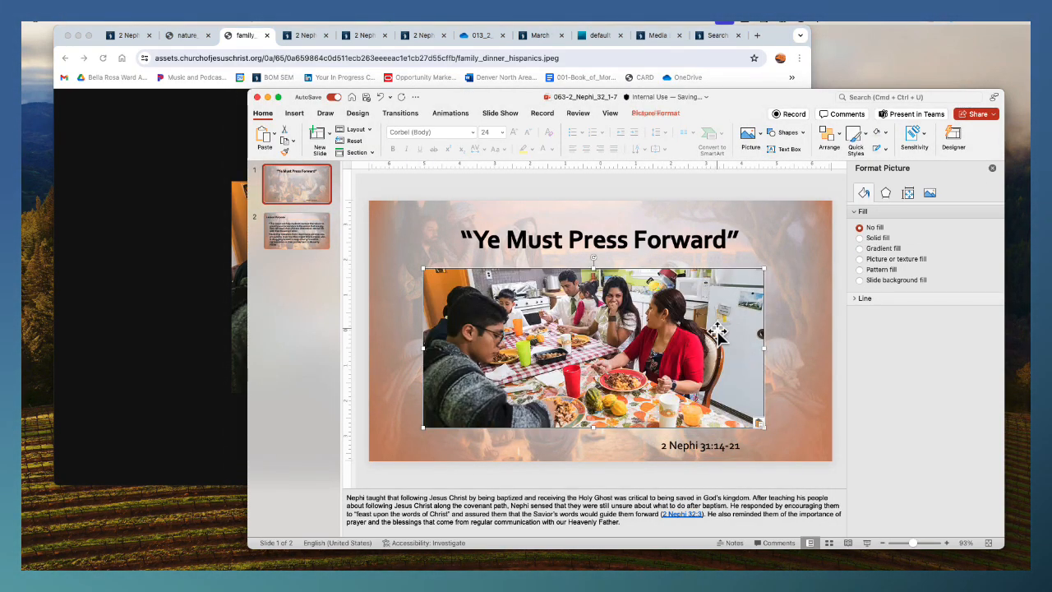
# Change the scripture reference below slide 1's picture to 2 Nephi 32:1-7
pyautogui.moveTo(699, 445); pyautogui.dragTo(746, 446)
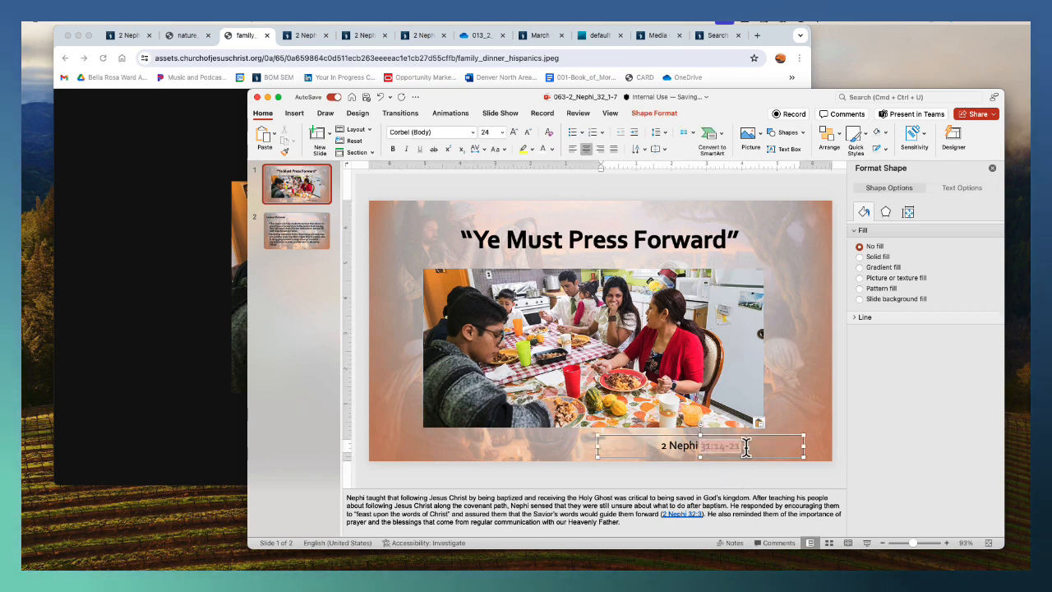
pyautogui.write('32')
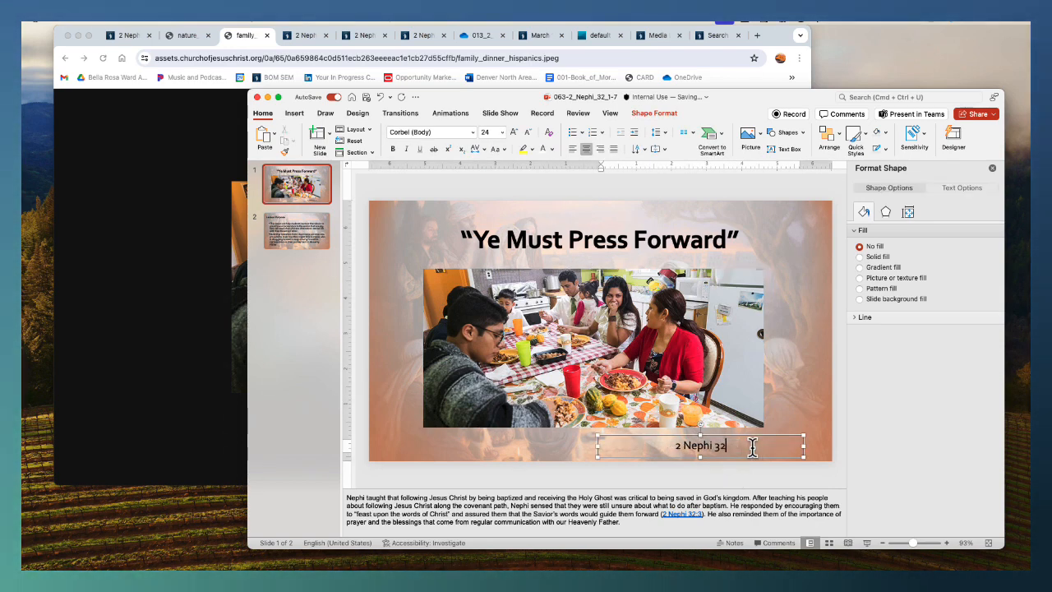
pyautogui.write(':1-')
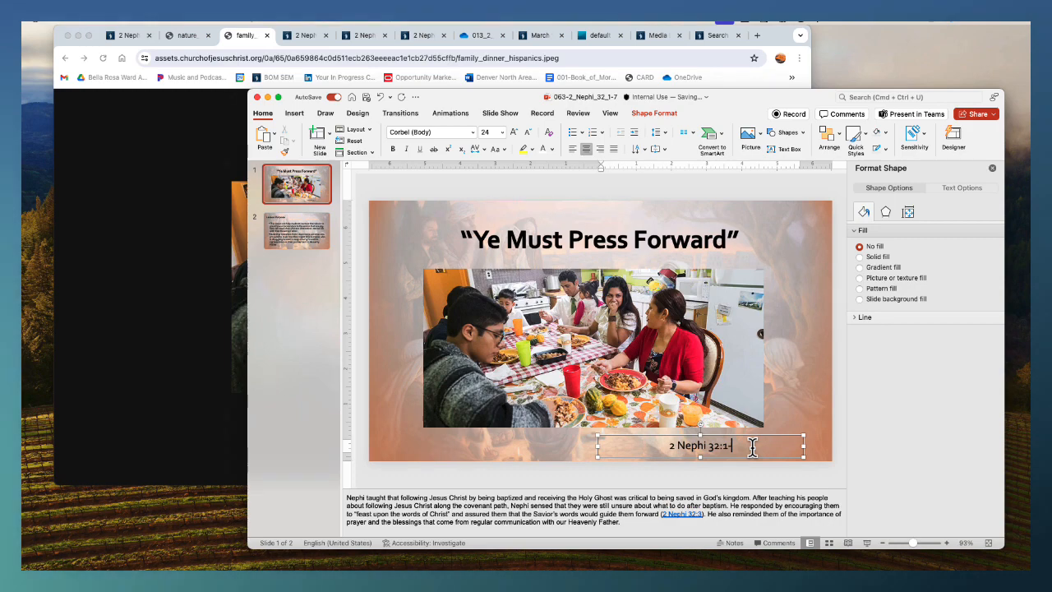
pyautogui.write('7')
# Copy the lesson subtitle “Feast upon the Words of Christ” in Chrome and paste it over slide 1's title in PowerPoint, matching the deck's heading font
pyautogui.click(127, 37)
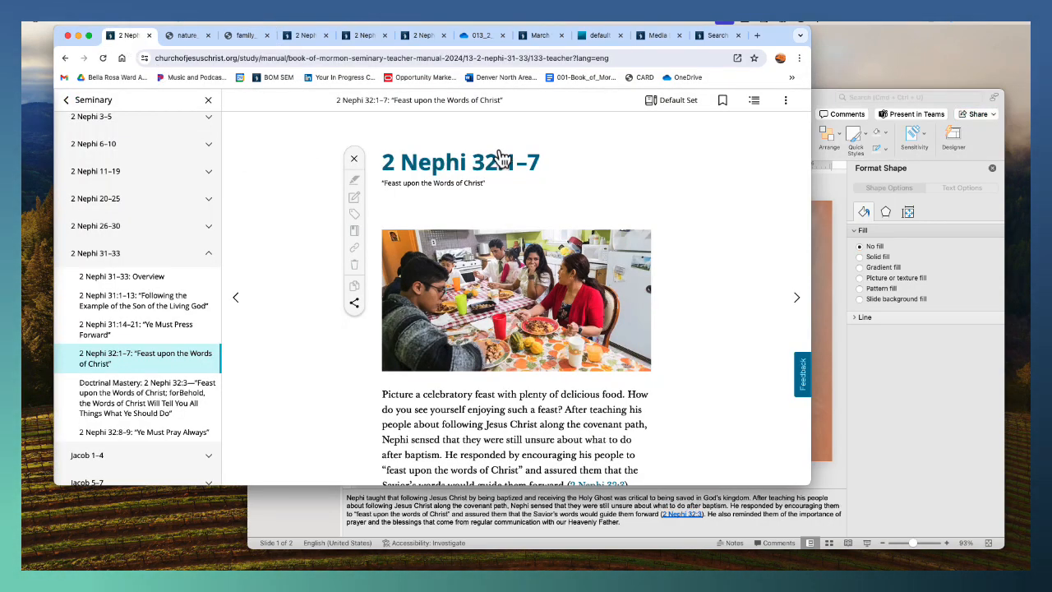
pyautogui.moveTo(437, 184); pyautogui.dragTo(381, 184)
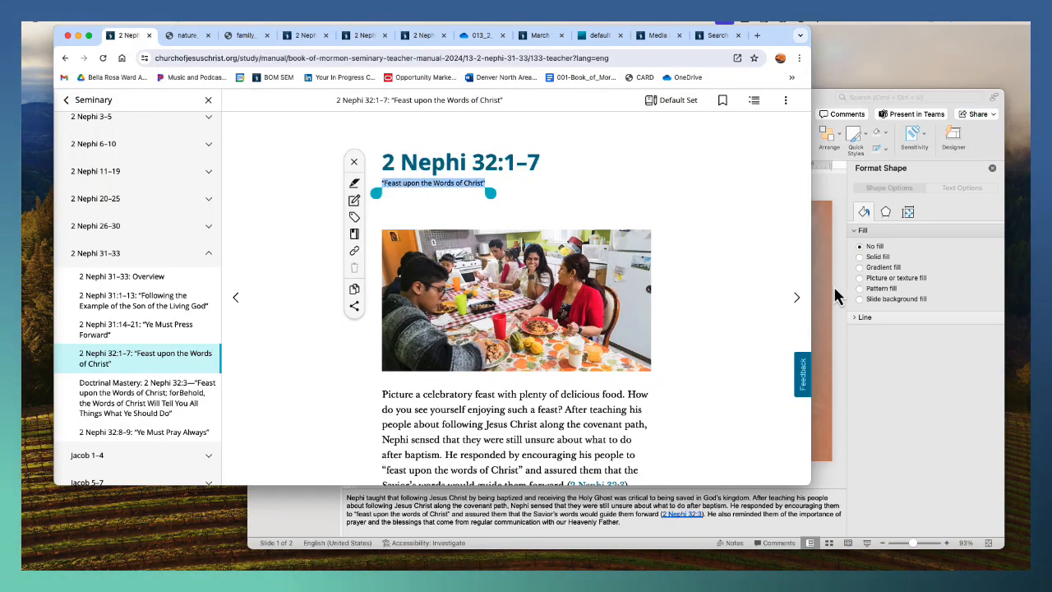
pyautogui.click(834, 297)
pyautogui.tripleClick(581, 239)
pyautogui.press('super+v')
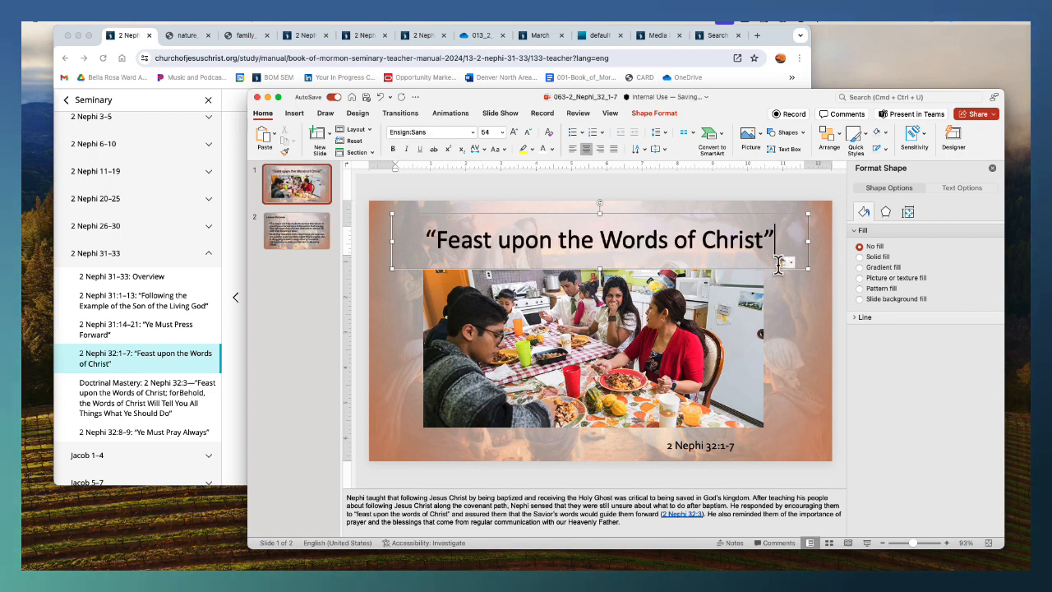
pyautogui.click(783, 263)
pyautogui.click(812, 303)
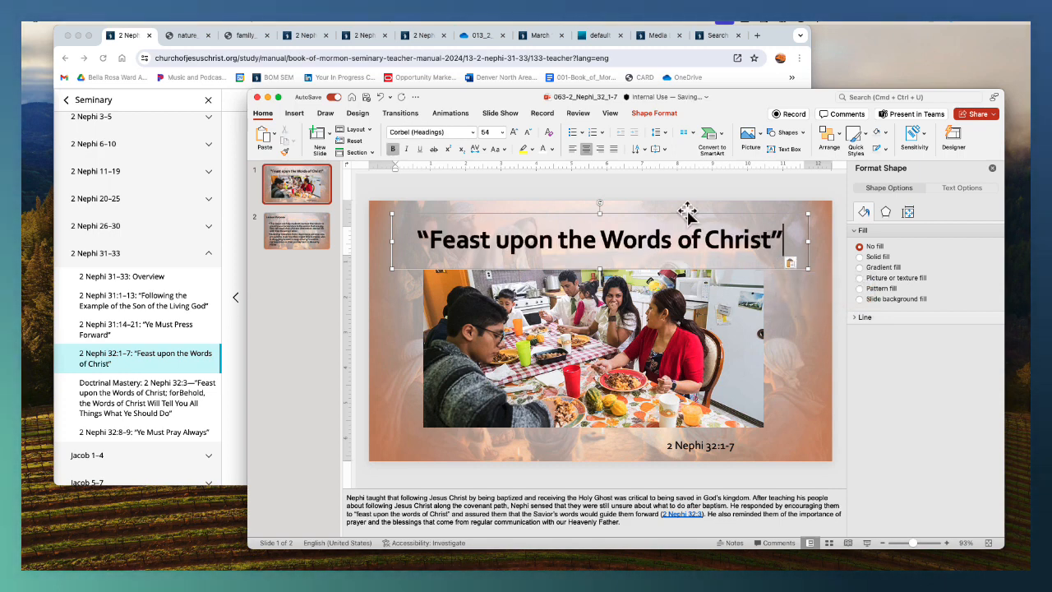
# Replace slide 1's notes with the introductory paragraph copied from the 2 Nephi 32:1–7 lesson in Chrome
pyautogui.click(655, 519)
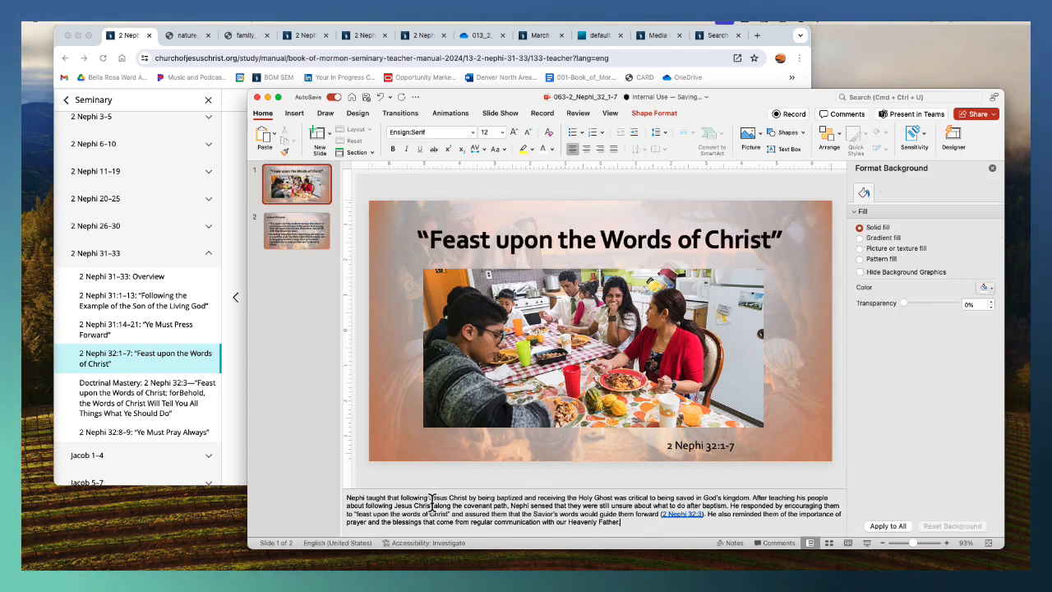
pyautogui.moveTo(348, 496); pyautogui.dragTo(712, 549)
pyautogui.press('BackSpace')
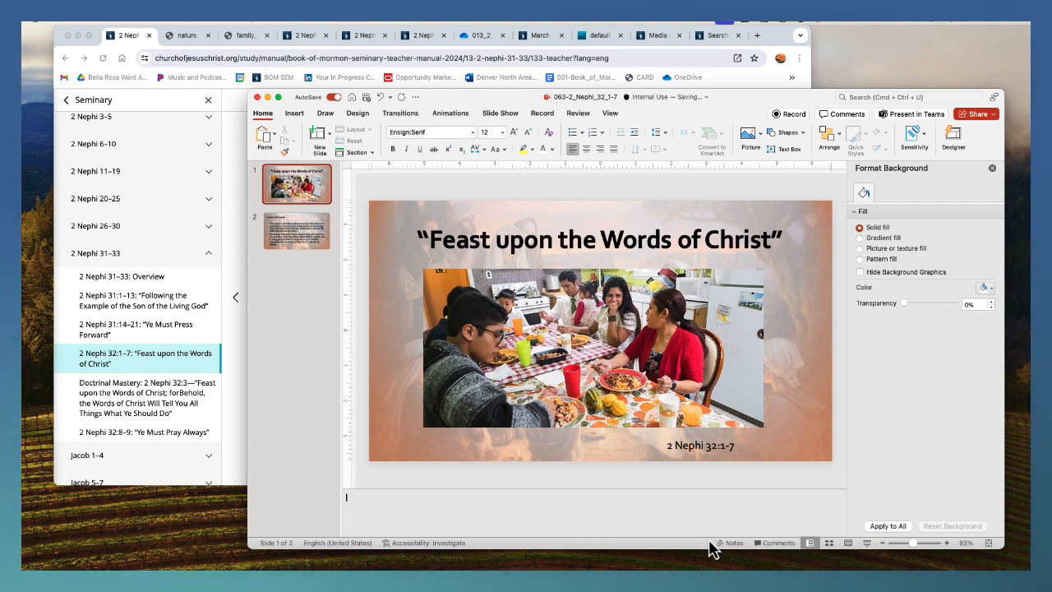
pyautogui.click(242, 207)
pyautogui.scroll(-3, 509, 329)
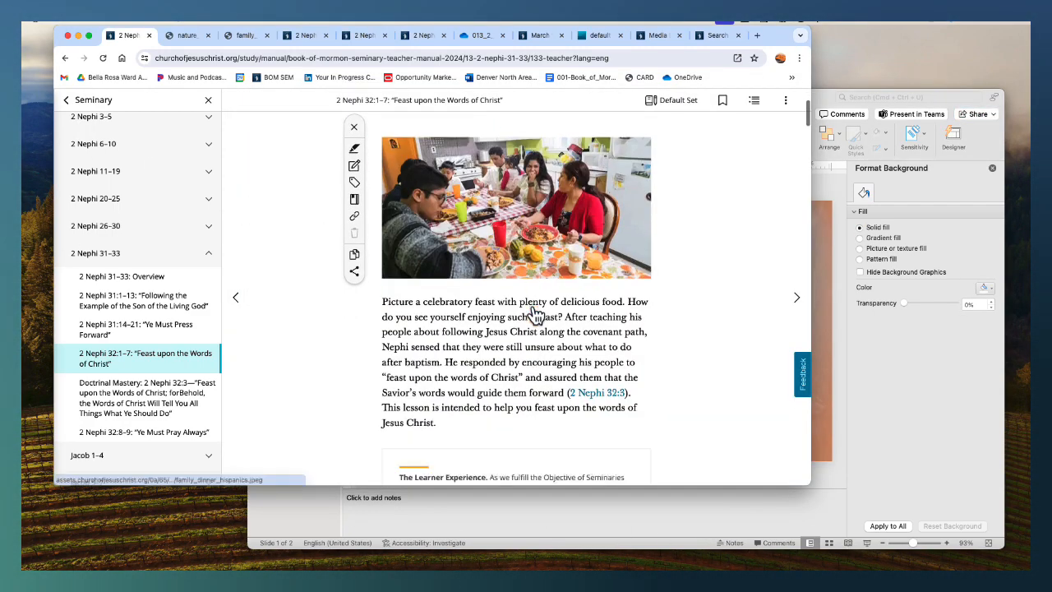
pyautogui.moveTo(382, 257); pyautogui.dragTo(506, 382)
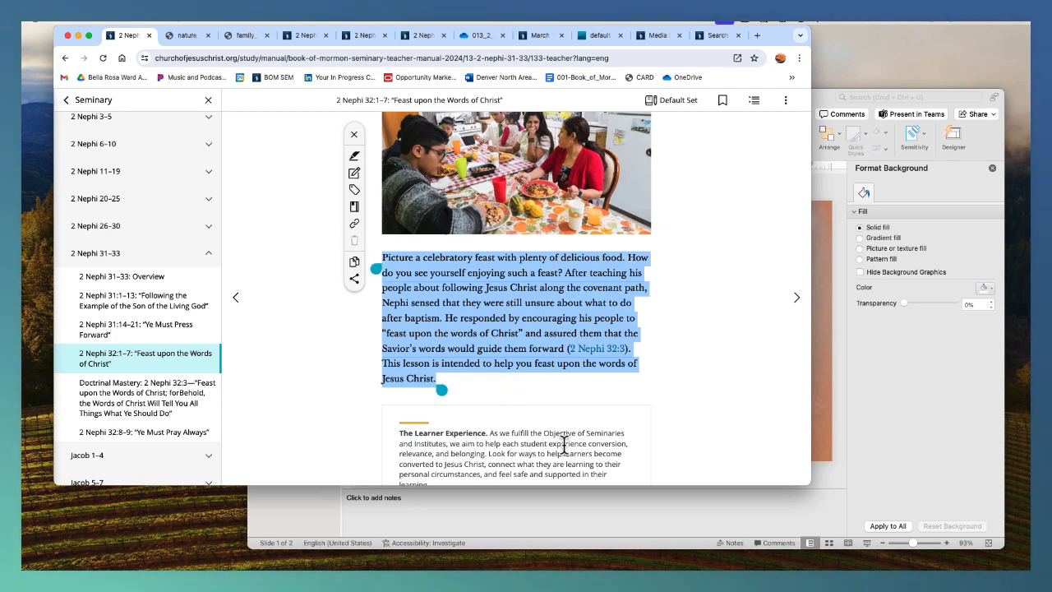
pyautogui.click(663, 513)
pyautogui.press('super+v')
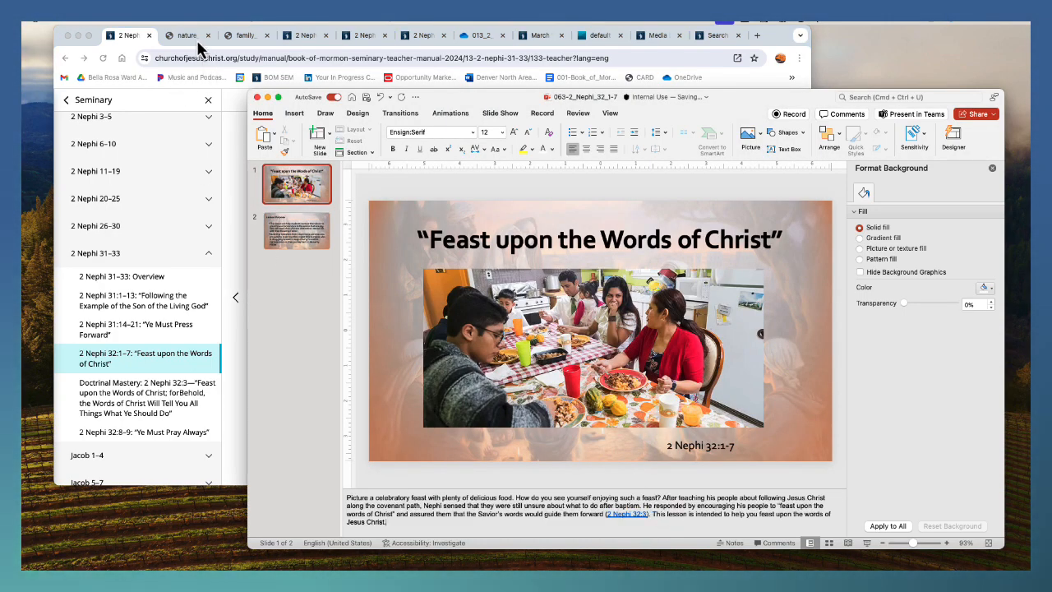
# Copy the 2 Nephi 32:1–7 lesson purpose and student preparation from the overview in Chrome and paste them over slide 2's body text in PowerPoint
pyautogui.click(316, 40)
pyautogui.scroll(-5, 435, 296)
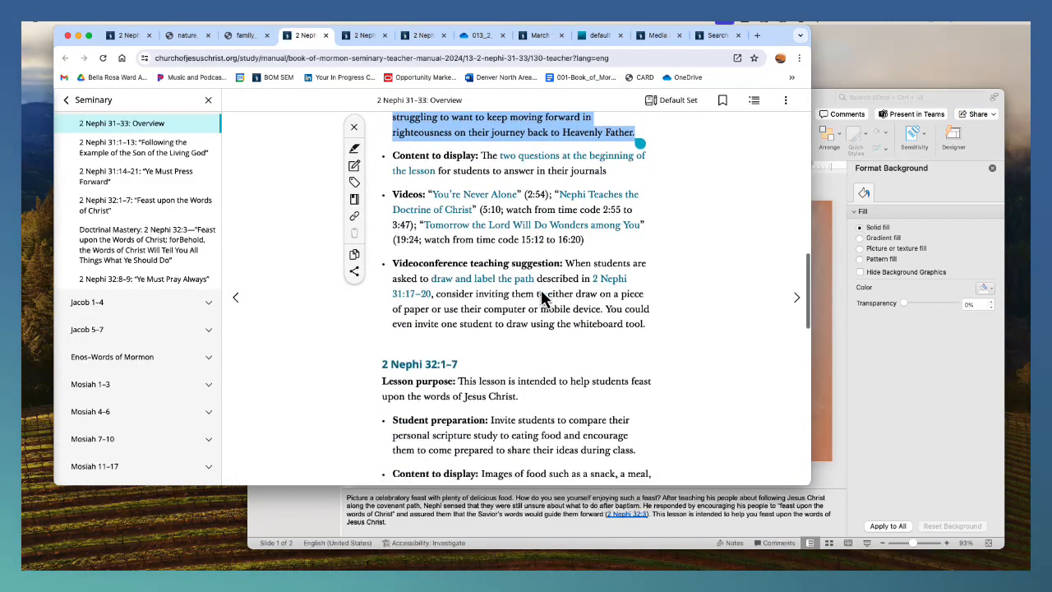
pyautogui.moveTo(382, 298); pyautogui.dragTo(568, 379)
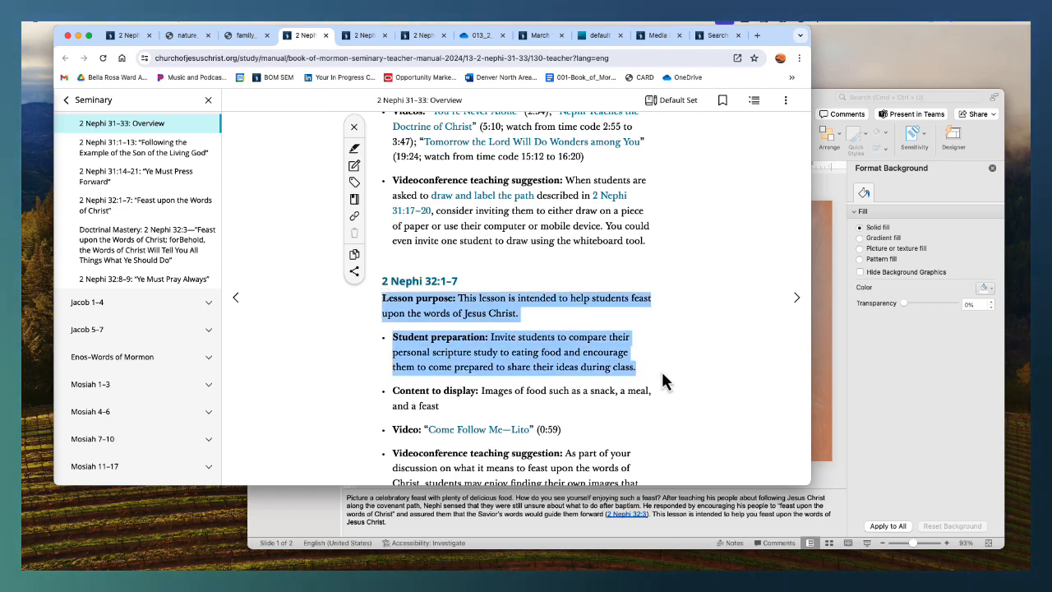
pyautogui.click(845, 399)
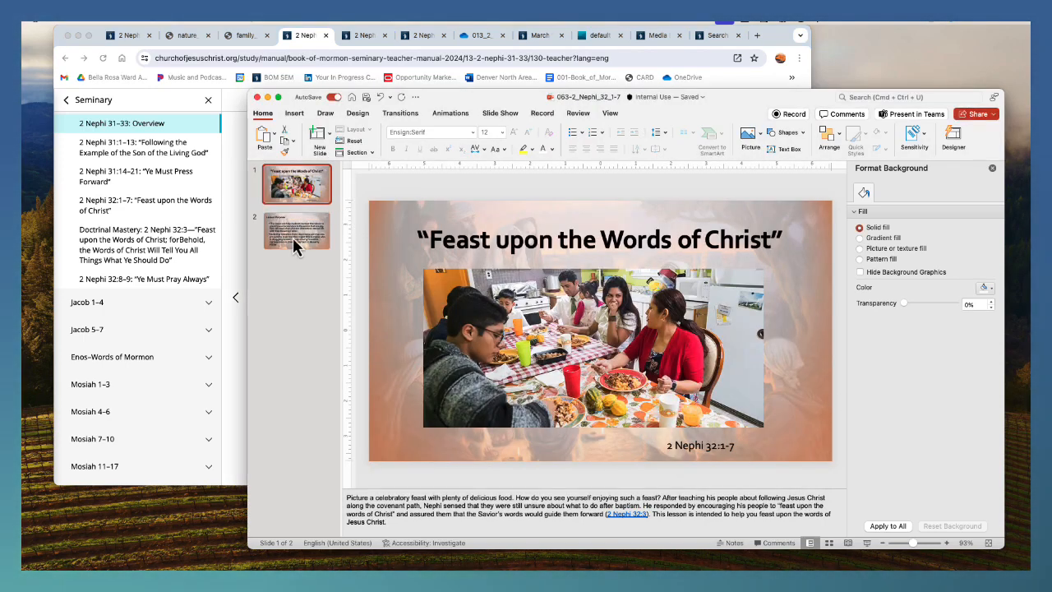
pyautogui.click(294, 243)
pyautogui.click(622, 401)
pyautogui.press('super+a')
pyautogui.press('super+v')
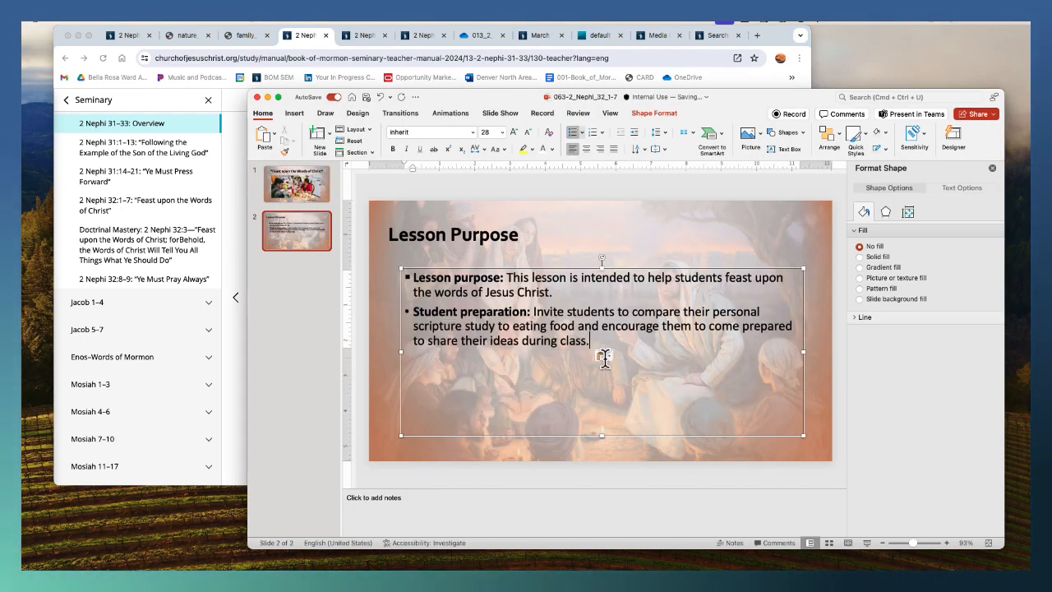
# Re-paste the lesson purpose and student preparation into slide 2's body as text only, without bold
pyautogui.click(603, 357)
pyautogui.click(630, 398)
pyautogui.press('super+a')
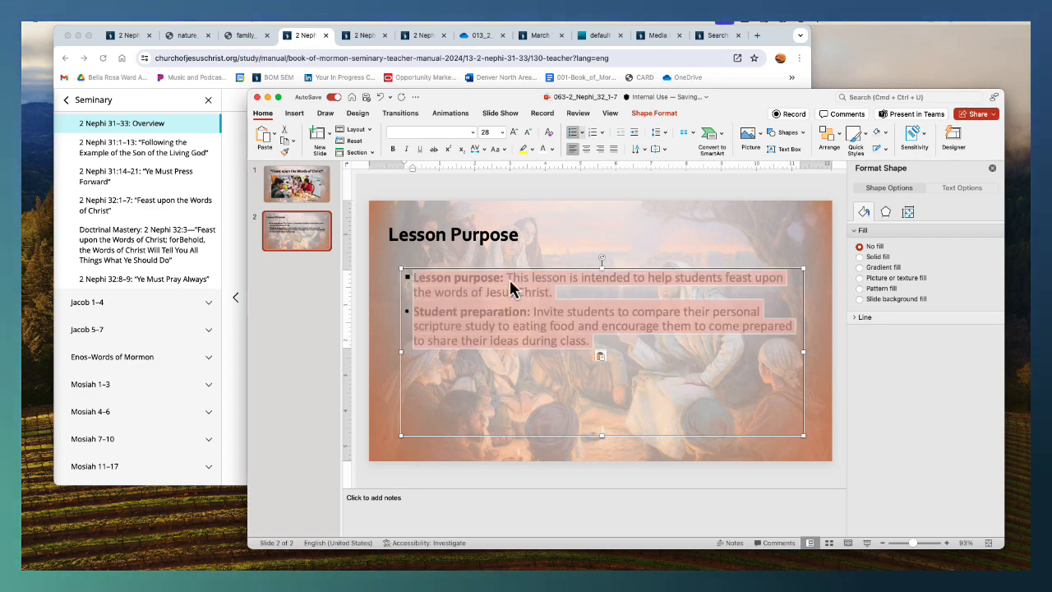
pyautogui.click(600, 355)
pyautogui.click(635, 397)
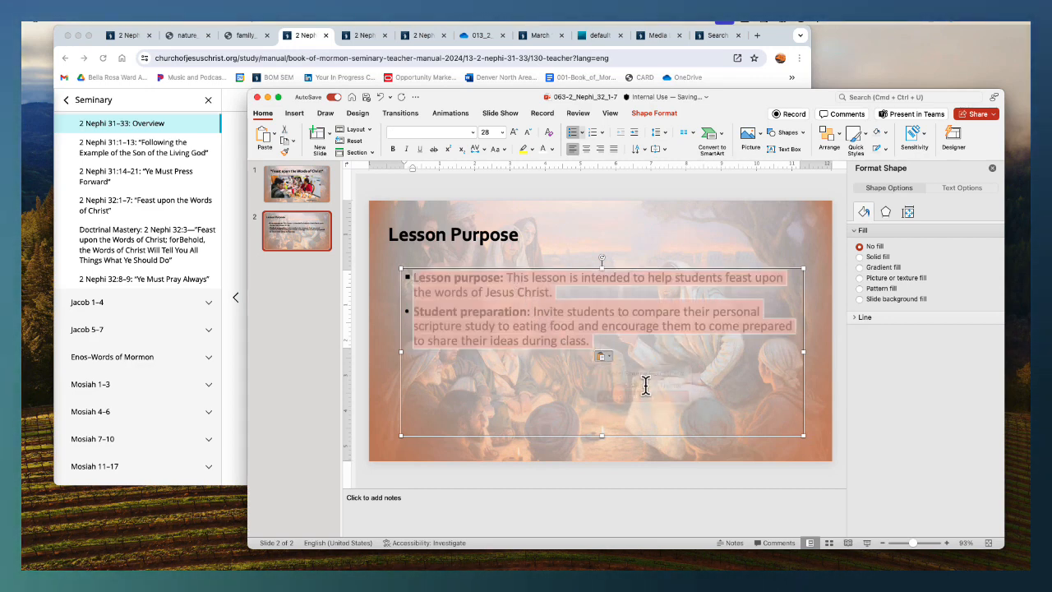
pyautogui.click(694, 313)
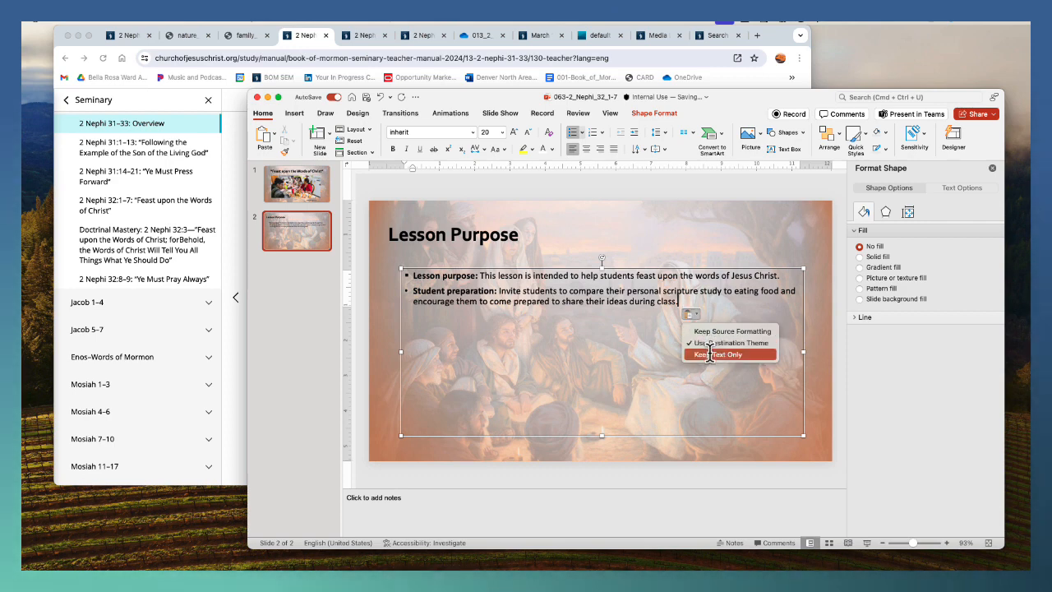
pyautogui.click(723, 358)
pyautogui.moveTo(723, 358); pyautogui.dragTo(375, 261)
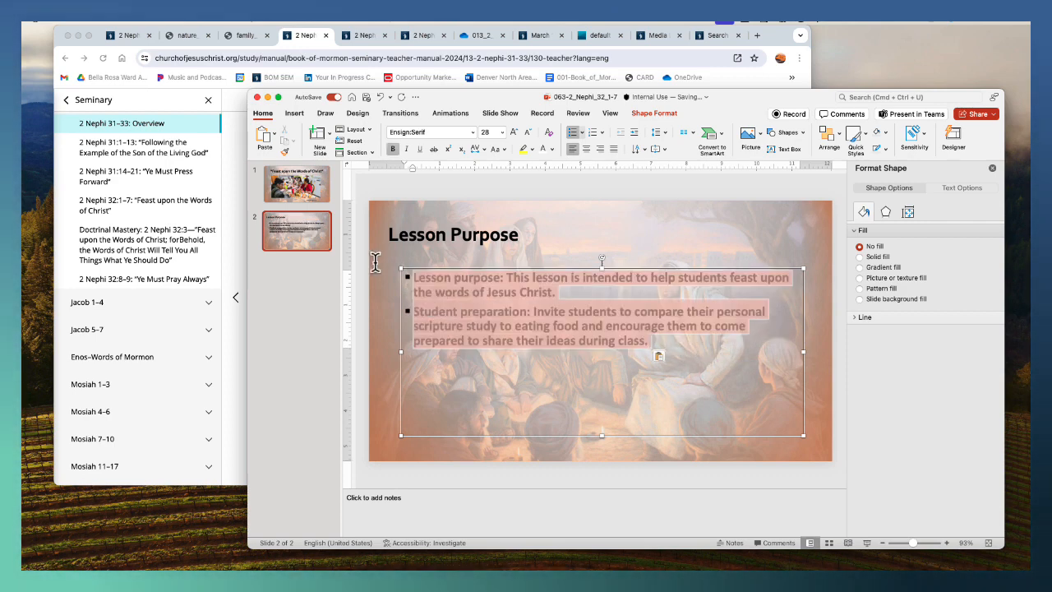
pyautogui.press('super+v')
pyautogui.press('super+z')
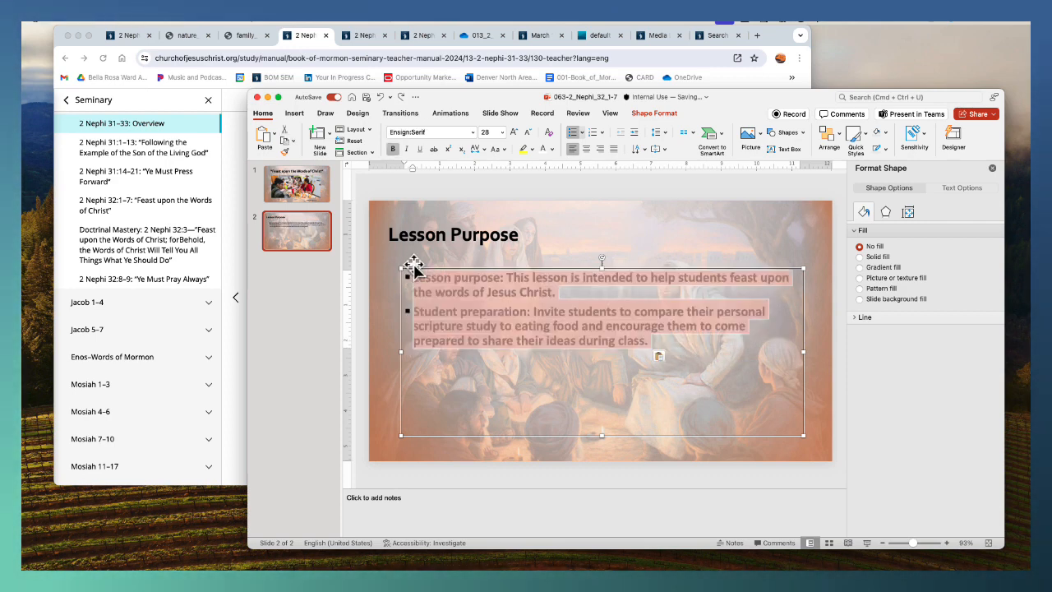
pyautogui.press('BackSpace')
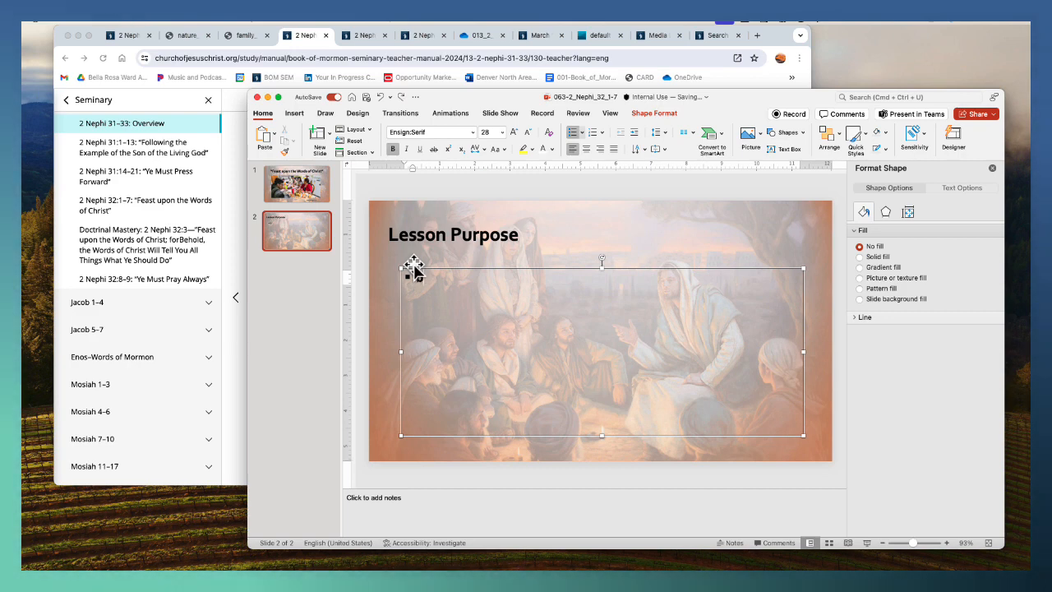
pyautogui.press('super+z')
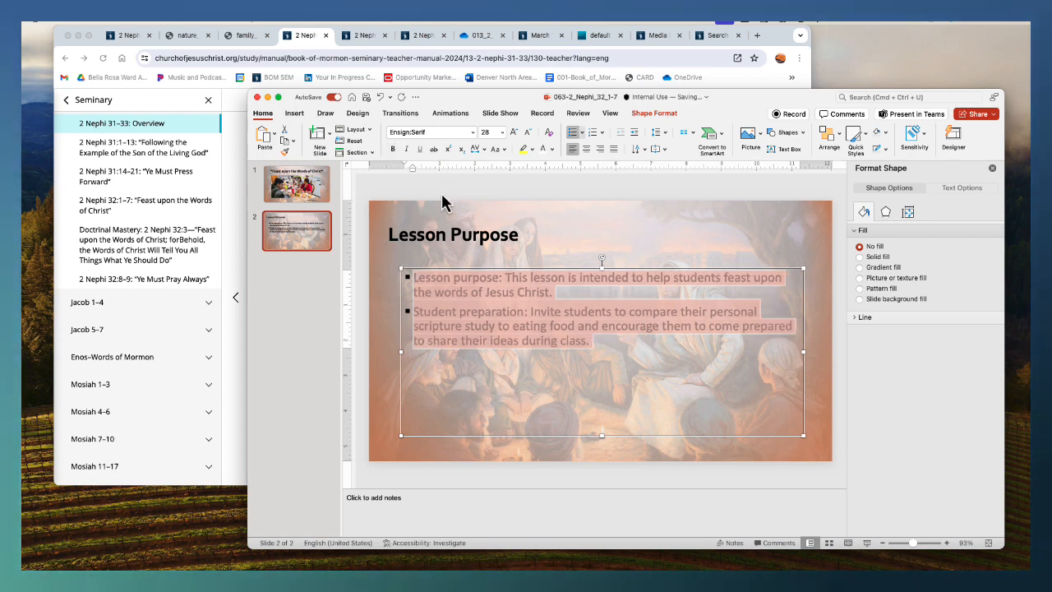
# Enlarge all of slide 2's body text to font size 40
pyautogui.click(601, 325)
pyautogui.press('super+a')
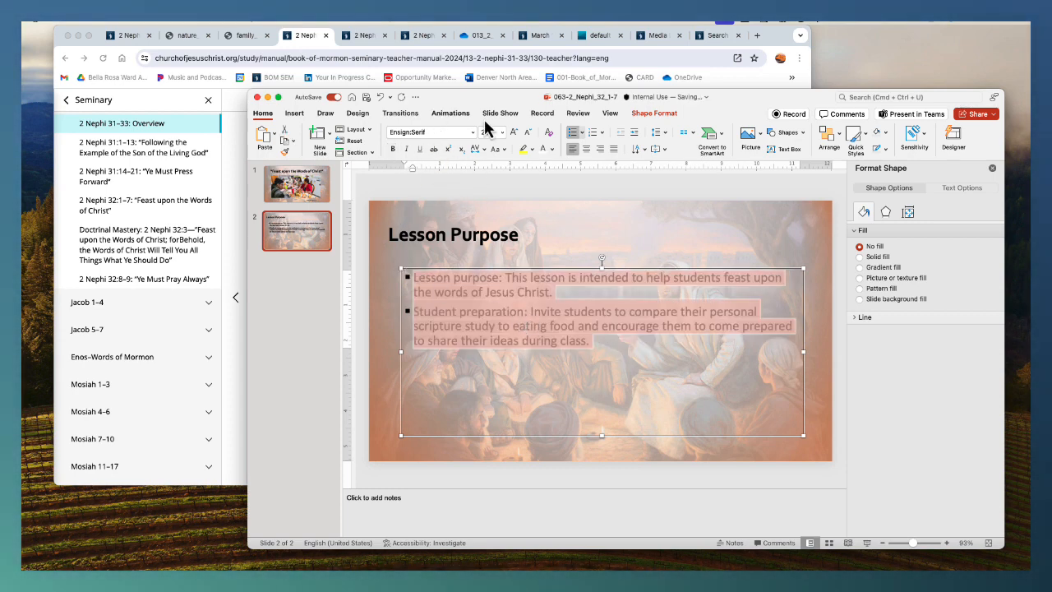
pyautogui.click(513, 133)
pyautogui.click(513, 133)
pyautogui.click(514, 134)
# Delete the “Lesson purpose:” label and leading space from slide 2's first bullet, and apply the Ensign:Serif font to the body text
pyautogui.click(546, 302)
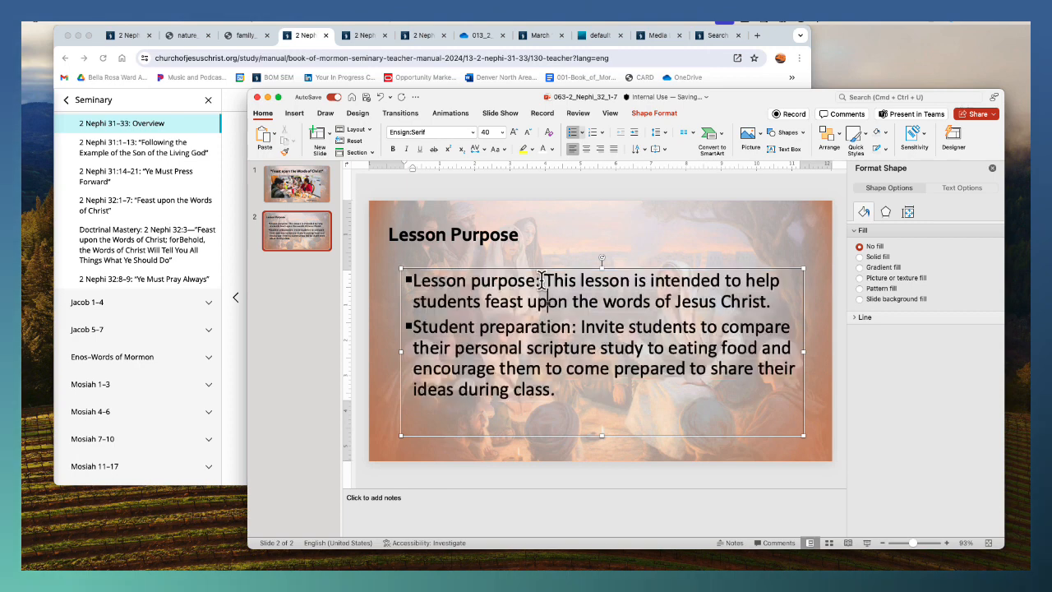
pyautogui.press('BackSpace')
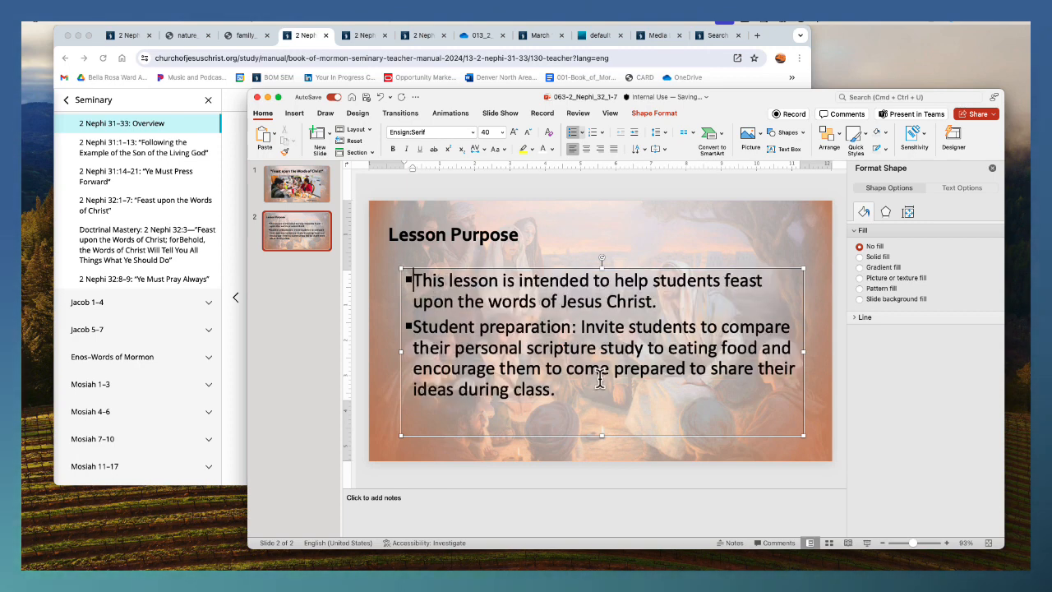
pyautogui.press('super+a')
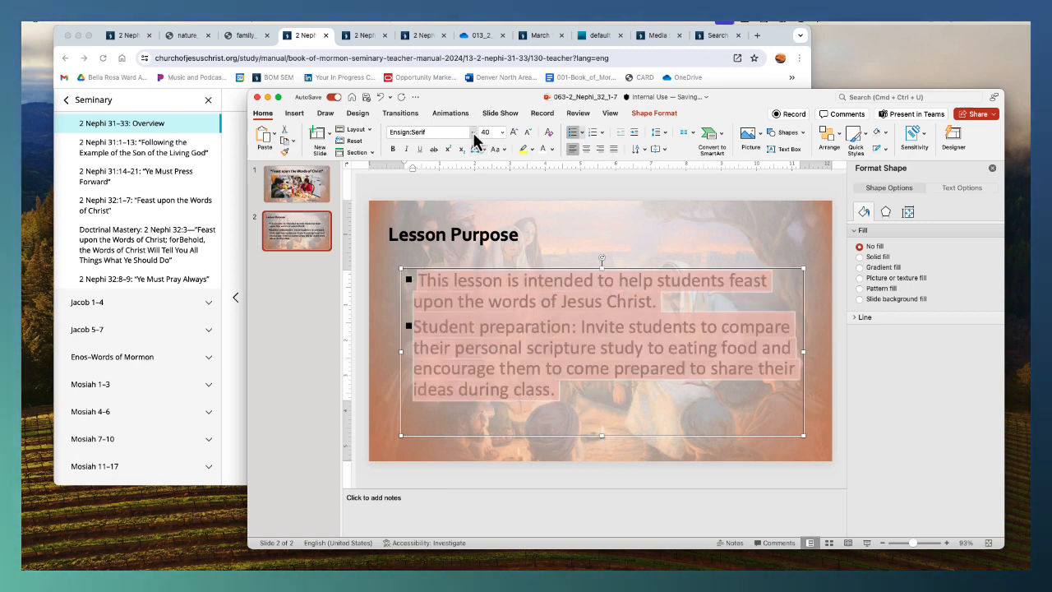
pyautogui.click(473, 133)
pyautogui.click(463, 191)
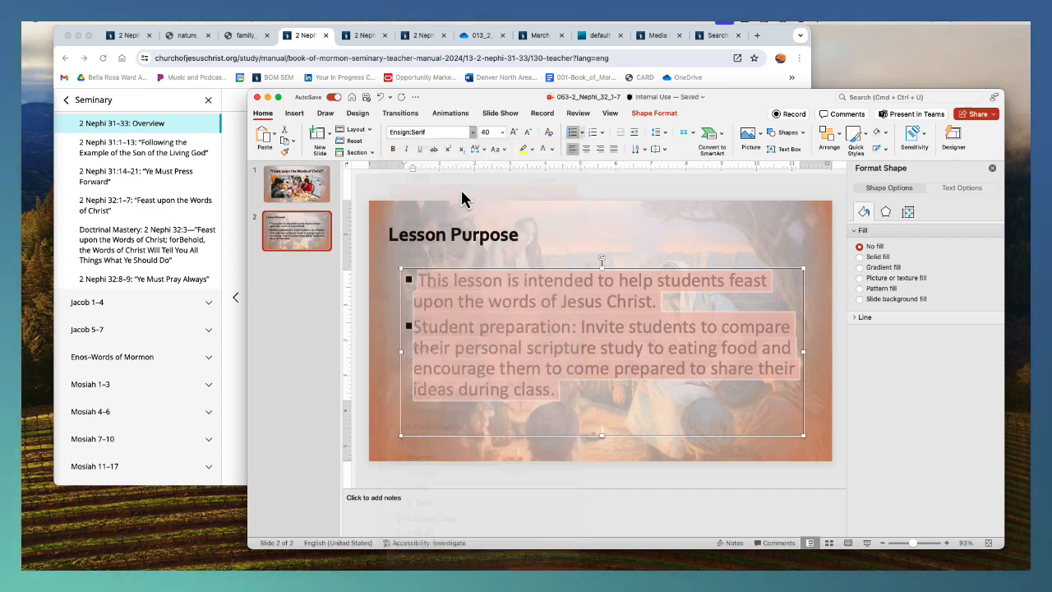
pyautogui.click(423, 282)
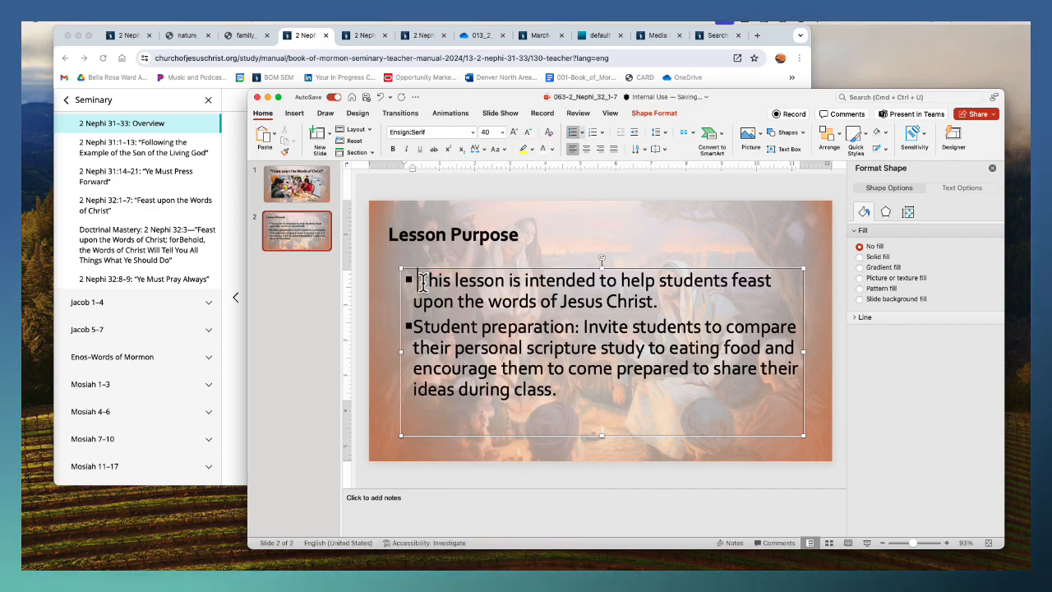
pyautogui.press('BackSpace')
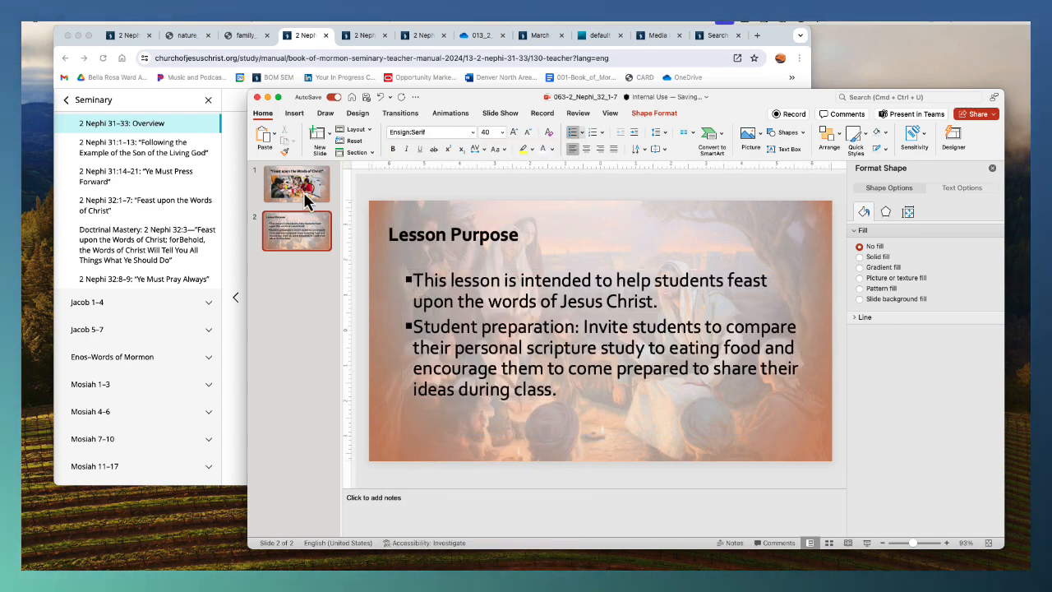
# Apply a Quick Styles picture style to the family dinner picture on slide 1
pyautogui.click(302, 193)
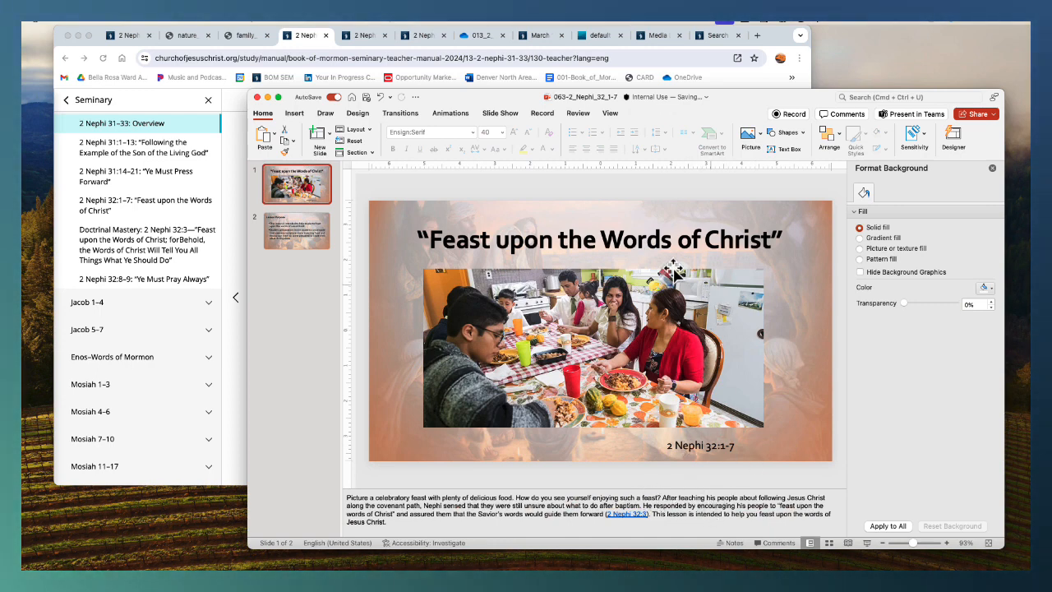
pyautogui.click(642, 260)
pyautogui.click(655, 112)
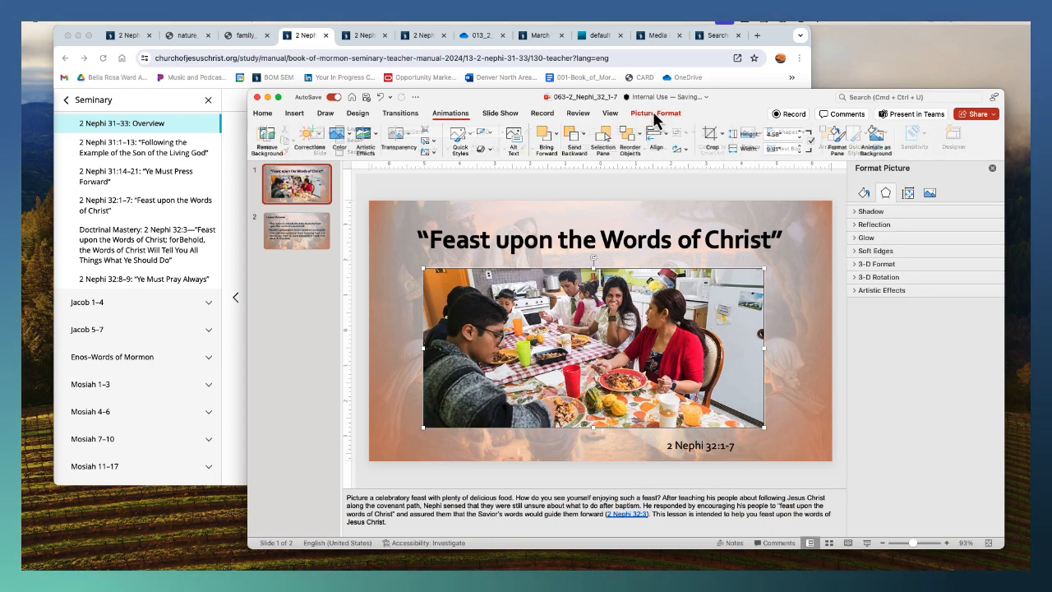
pyautogui.click(460, 134)
pyautogui.click(688, 183)
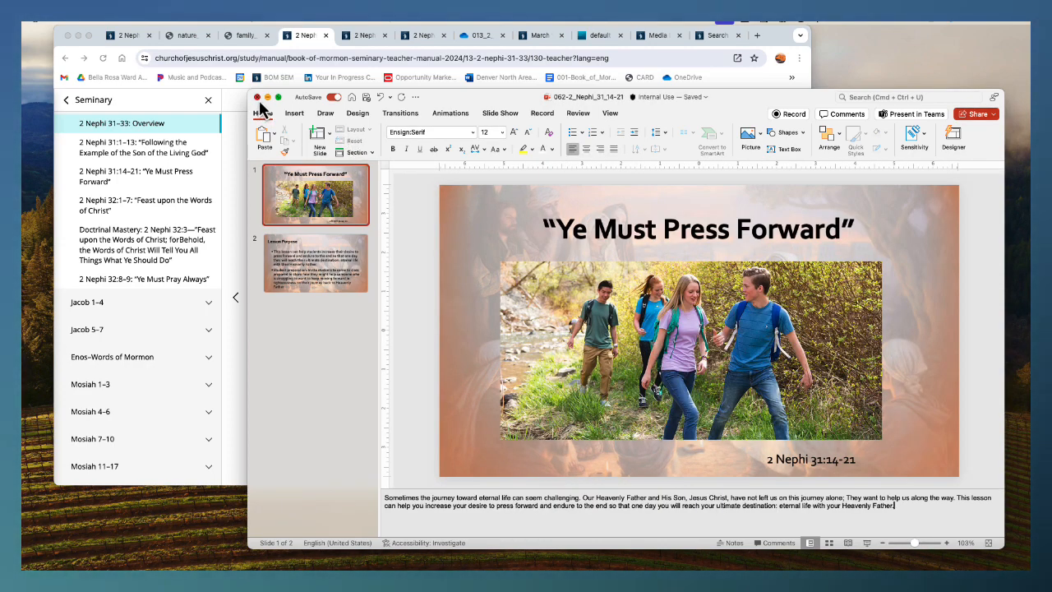
# Switch to Chrome and close the tabs holding the family dinner and nature images
pyautogui.click(482, 51)
pyautogui.click(245, 35)
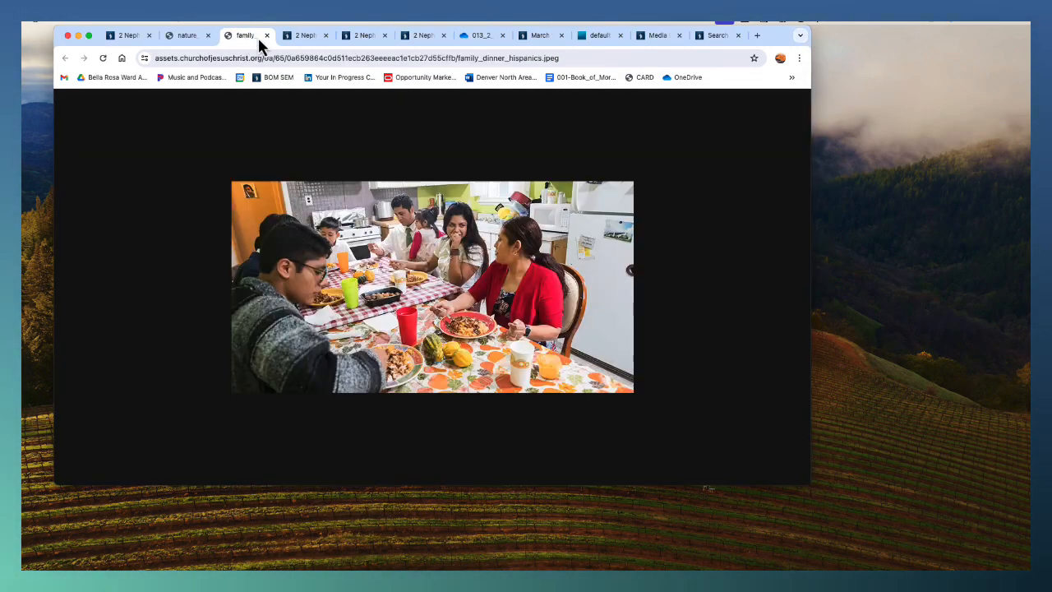
pyautogui.click(266, 36)
pyautogui.click(207, 36)
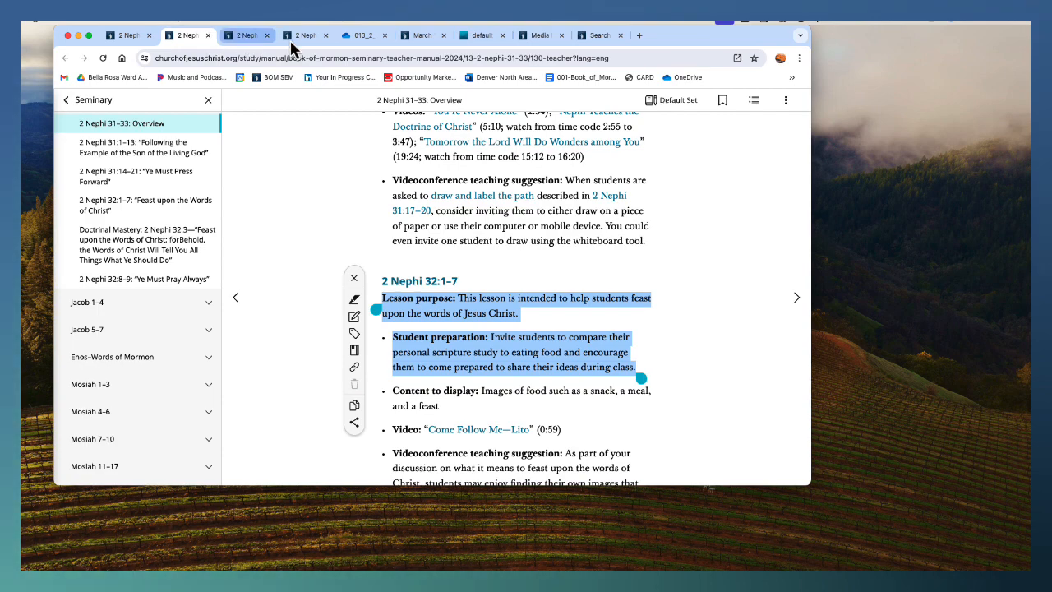
# Go from the 013_2_Nephi_31-33 folder in OneDrive up to its parent folder and open 012-2_Nephi_26-30
pyautogui.click(356, 37)
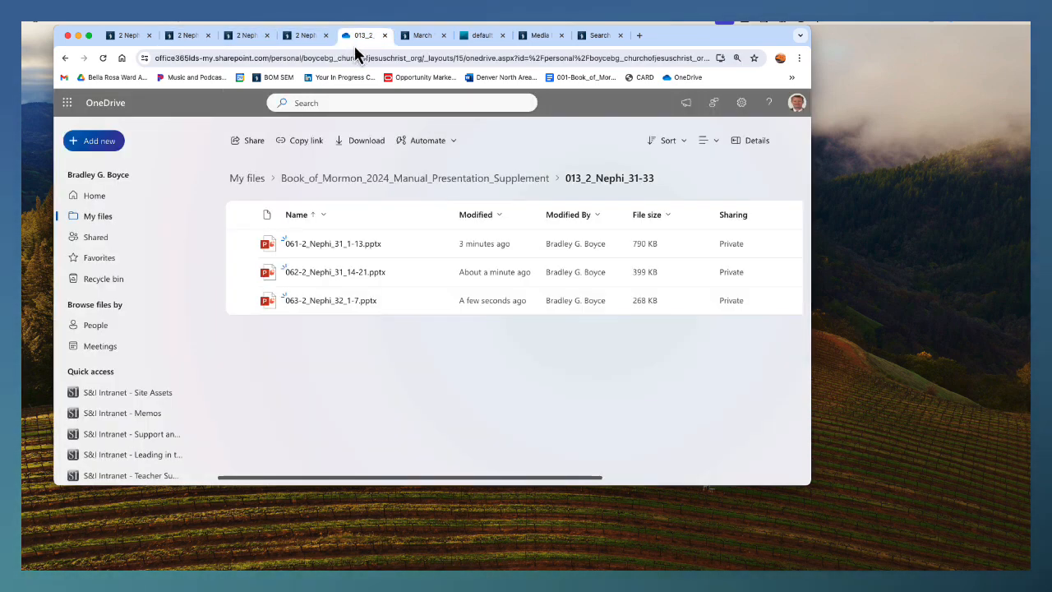
pyautogui.click(488, 179)
pyautogui.scroll(-5, 432, 269)
pyautogui.click(352, 413)
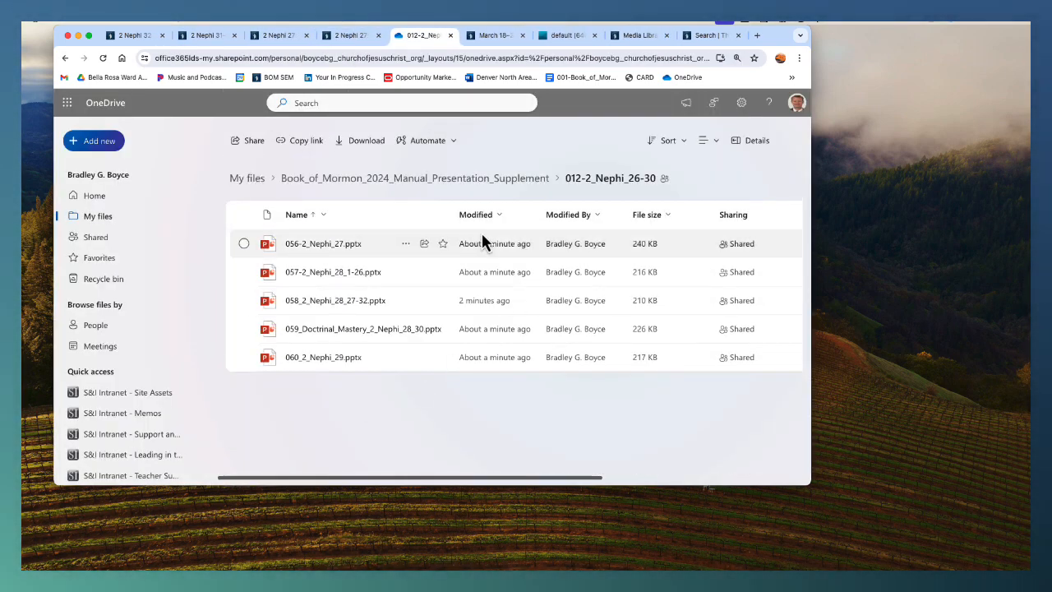
# Open the presentation 056-2_Nephi_27.pptx from OneDrive in the PowerPoint desktop app
pyautogui.click(405, 244)
pyautogui.moveTo(486, 145)
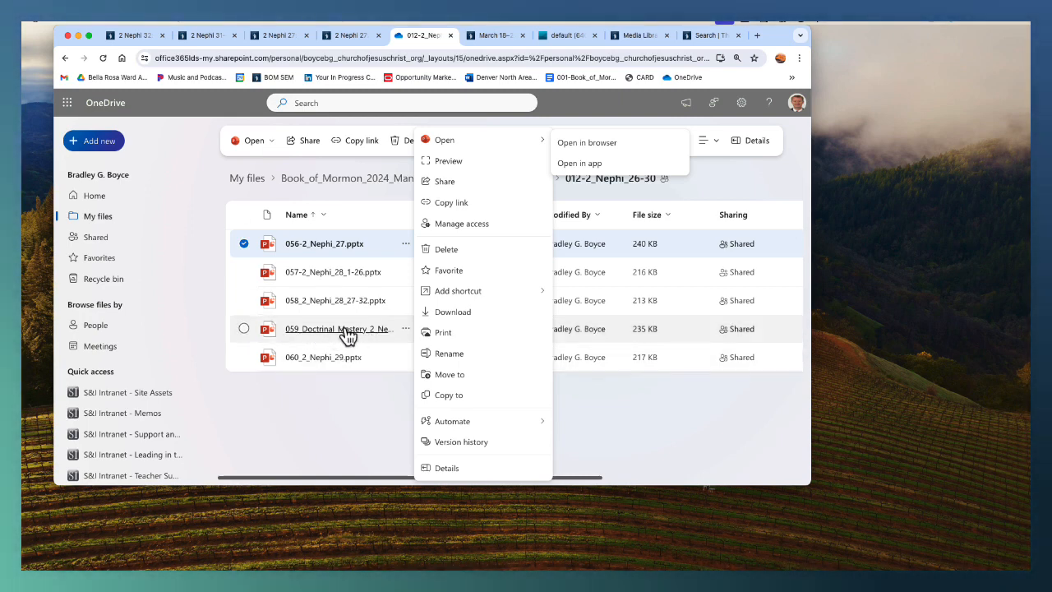
pyautogui.moveTo(347, 332)
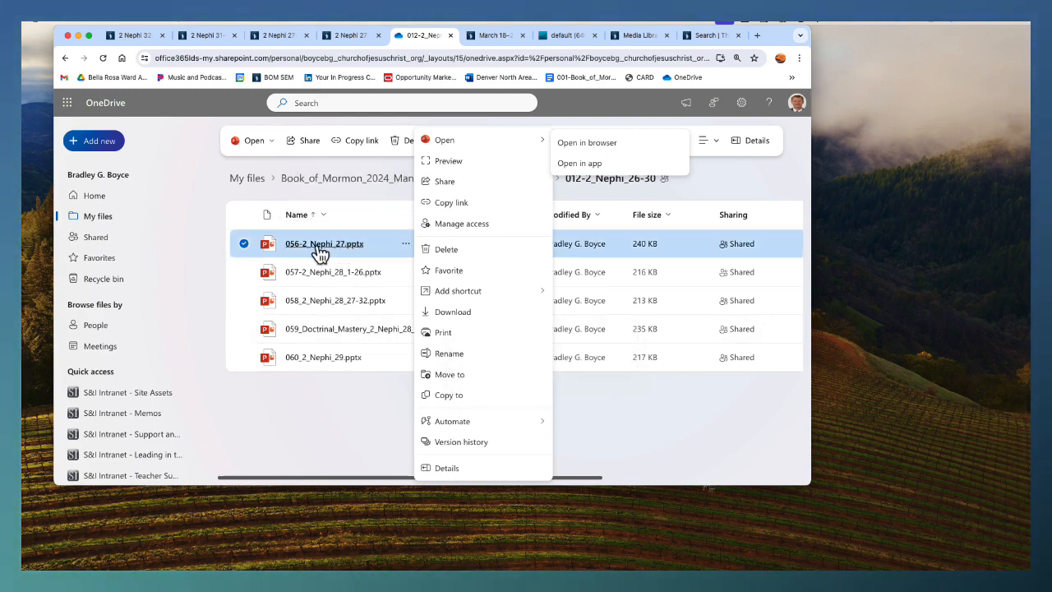
pyautogui.click(579, 164)
pyautogui.click(559, 155)
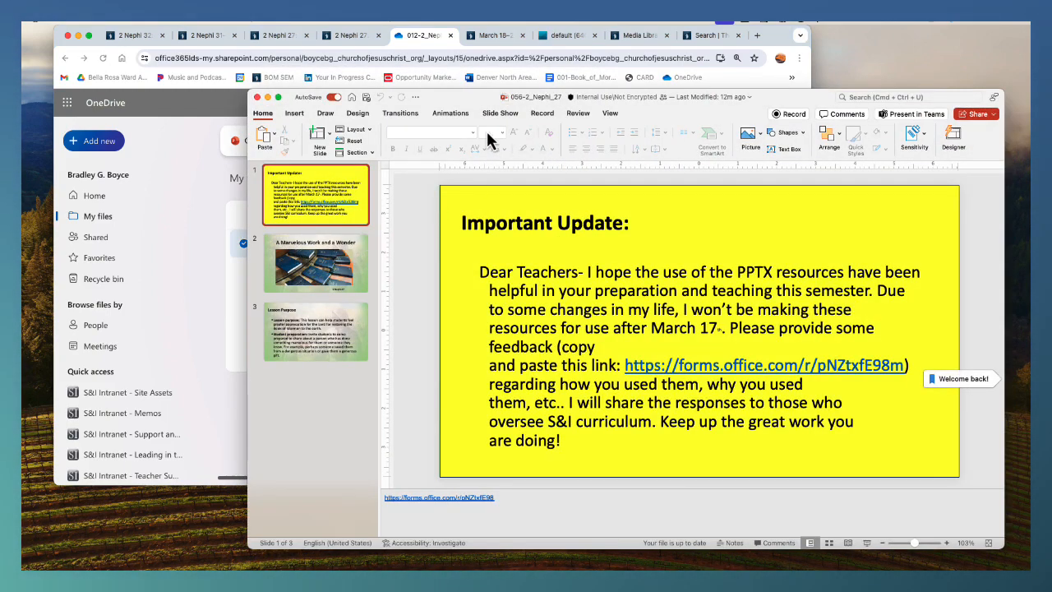
# Close the 2 Nephi 32, 2 Nephi 31–33 overview, duplicate 2 Nephi 27 and OneDrive tabs in Chrome
pyautogui.click(133, 36)
pyautogui.click(162, 35)
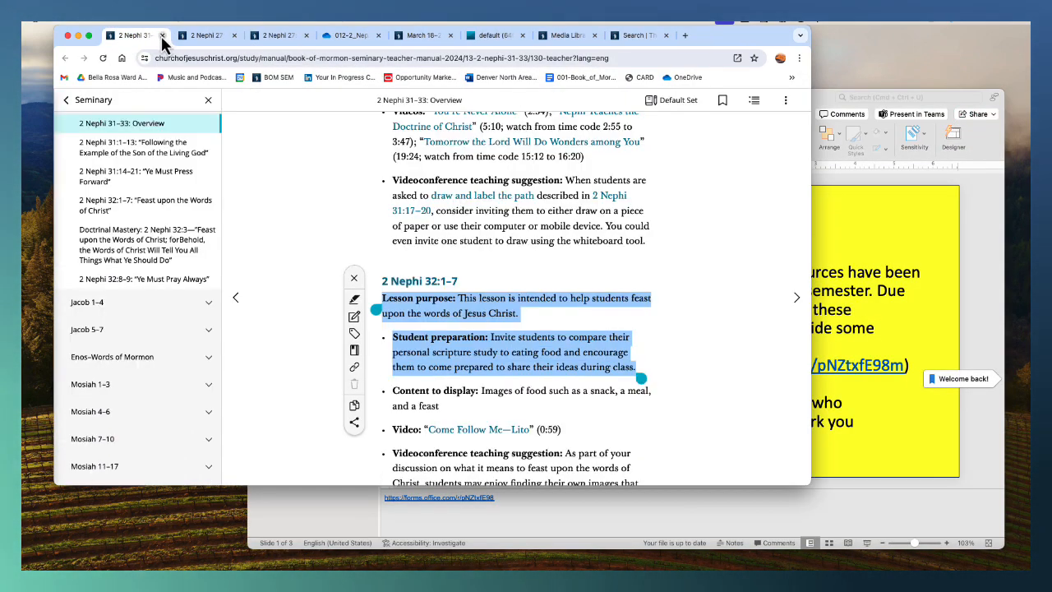
pyautogui.click(162, 35)
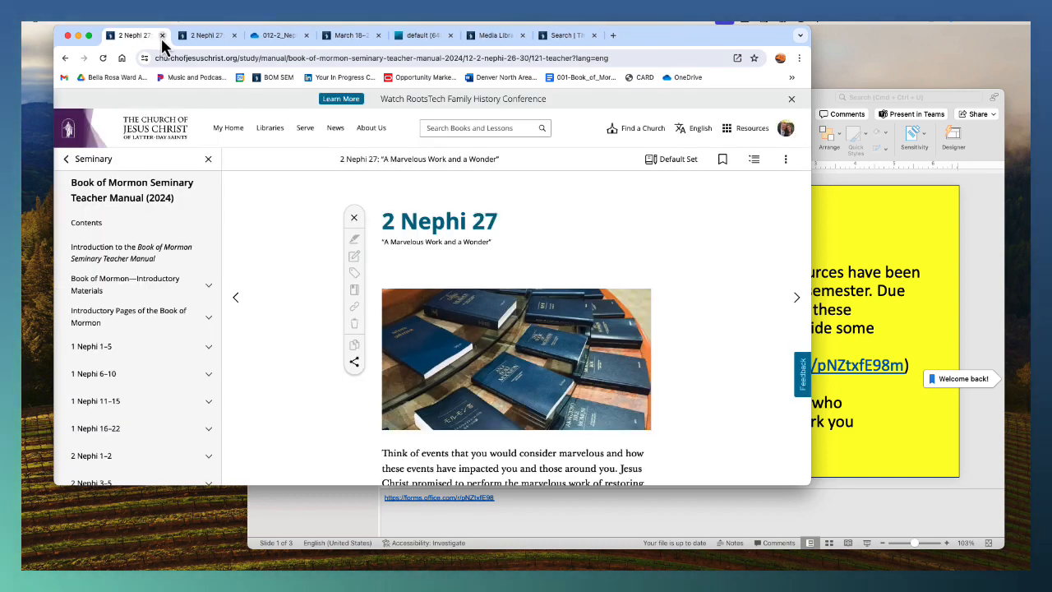
pyautogui.click(234, 36)
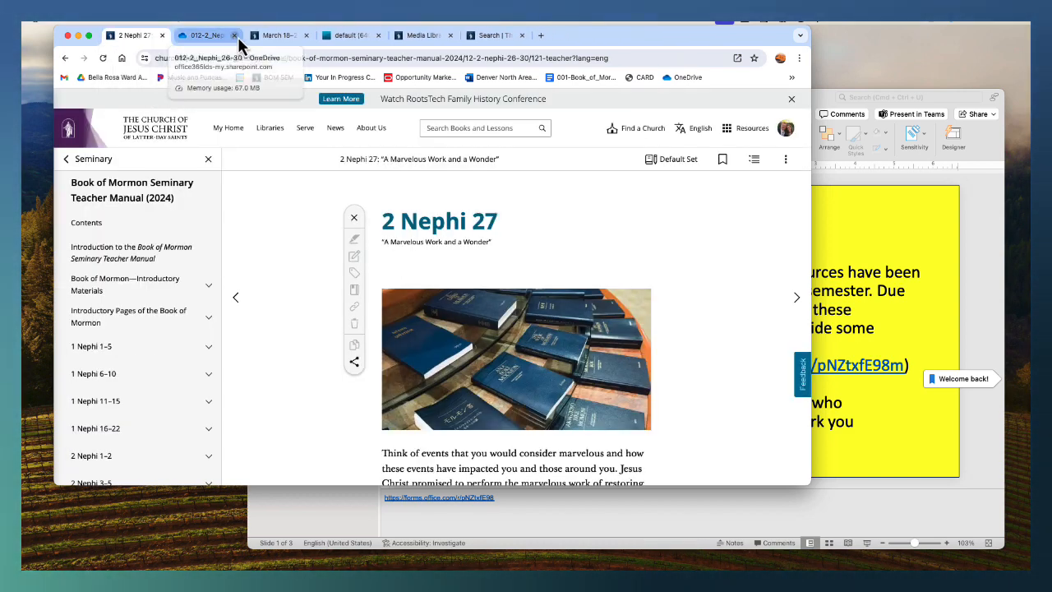
pyautogui.click(234, 36)
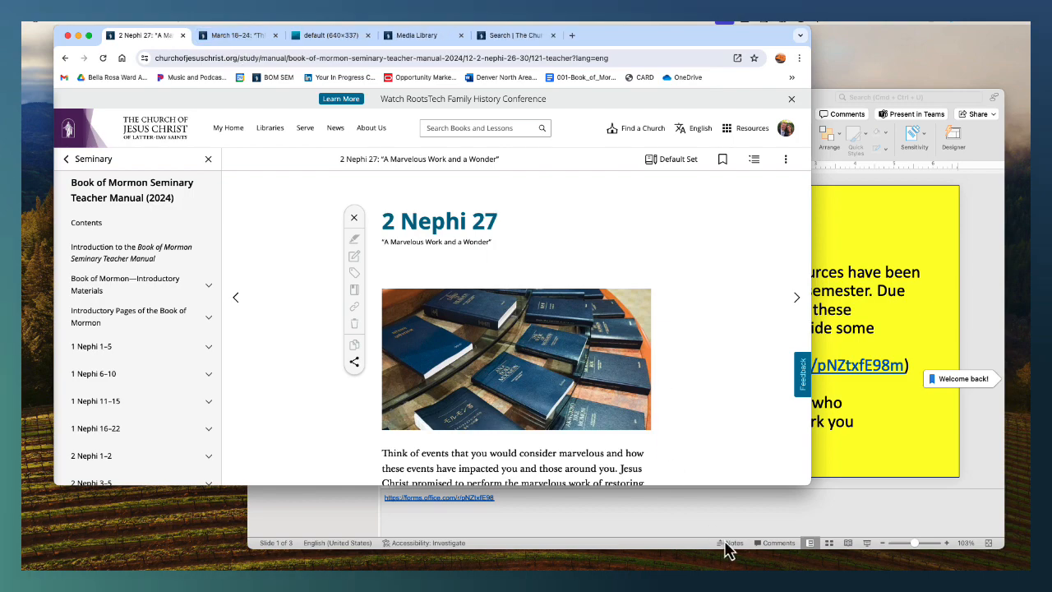
# Compare the title, picture and notes on slide 2 in PowerPoint with the opening of the 2 Nephi 27 lesson in Chrome
pyautogui.click(873, 452)
pyautogui.click(331, 266)
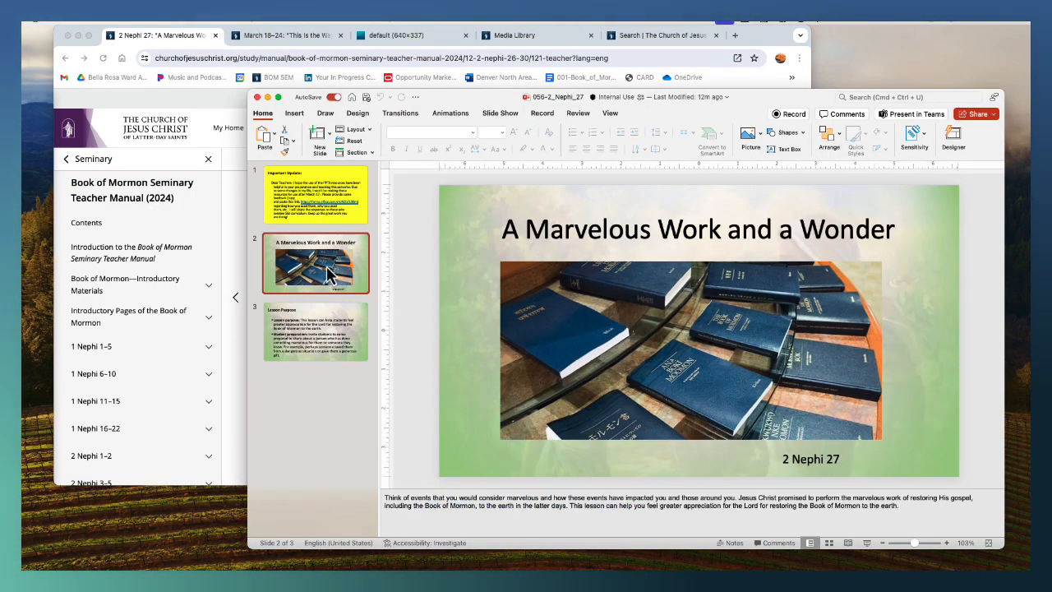
pyautogui.click(231, 242)
pyautogui.scroll(-3, 651, 330)
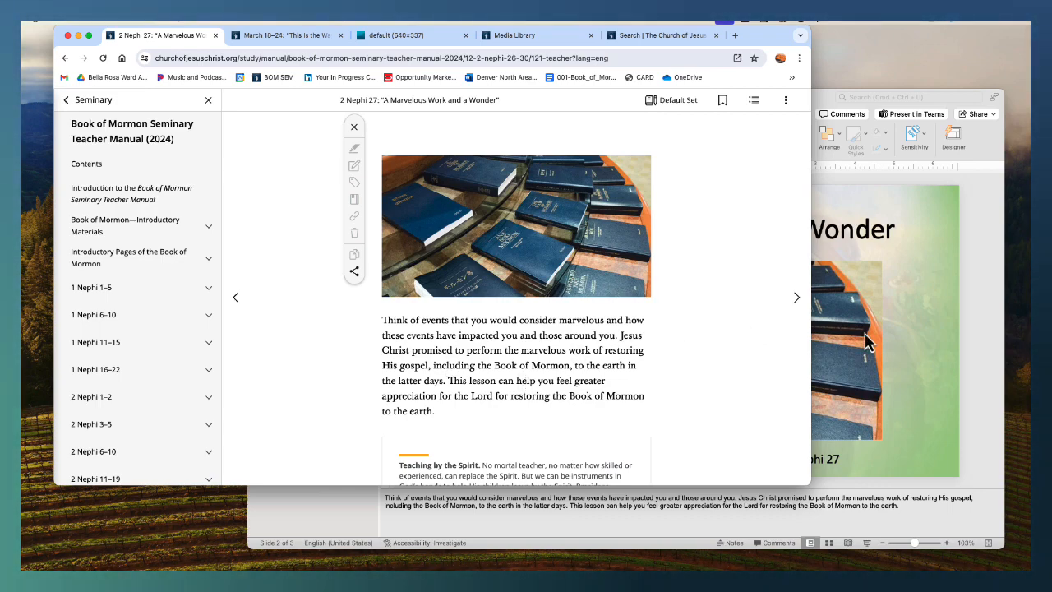
# View slide 3's lesson purpose in PowerPoint, and highlight “Something marvelous” under Possible Learning Activities in the Chrome lesson to review that section
pyautogui.click(920, 341)
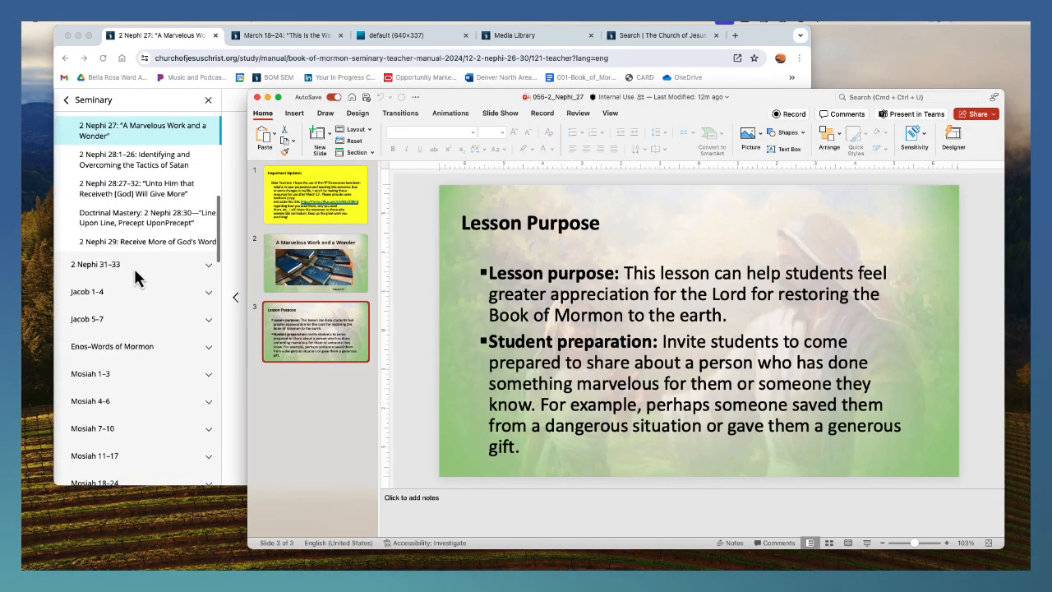
pyautogui.click(232, 284)
pyautogui.scroll(-10, 526, 288)
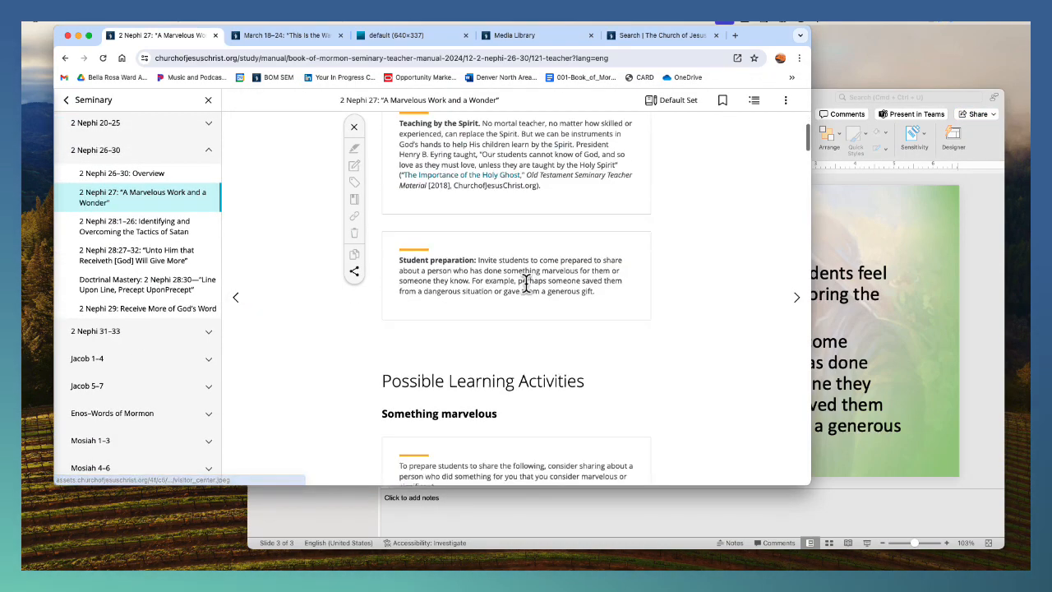
pyautogui.moveTo(516, 278); pyautogui.dragTo(369, 274)
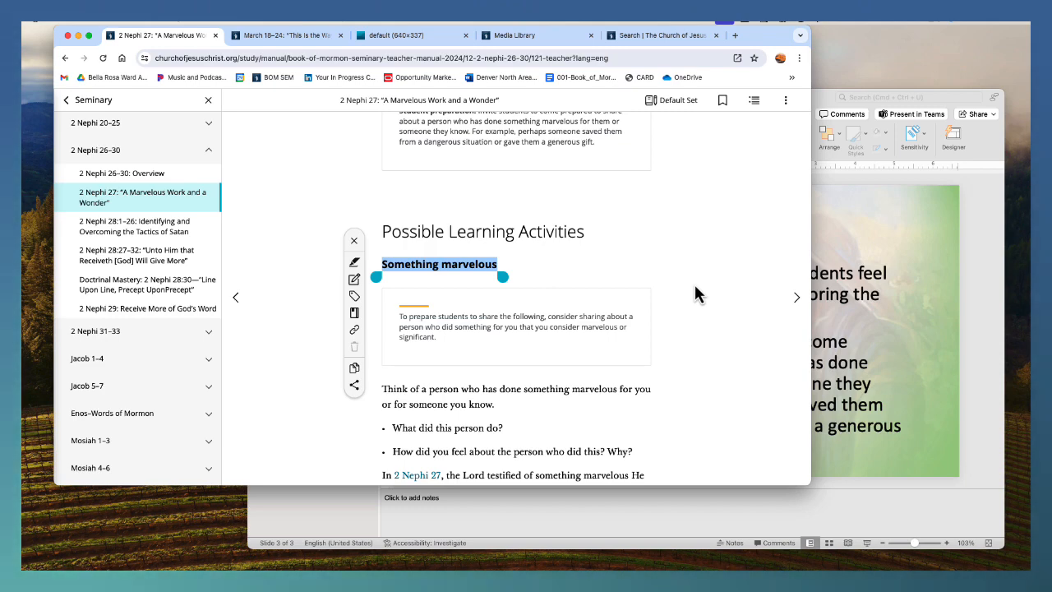
pyautogui.scroll(1, 695, 286)
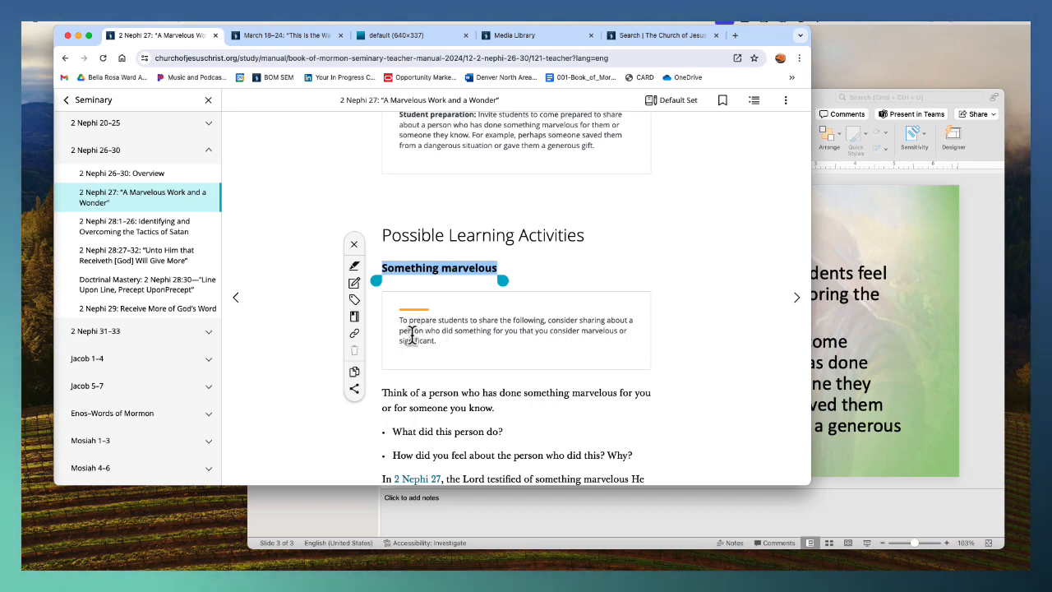
pyautogui.scroll(-2, 608, 355)
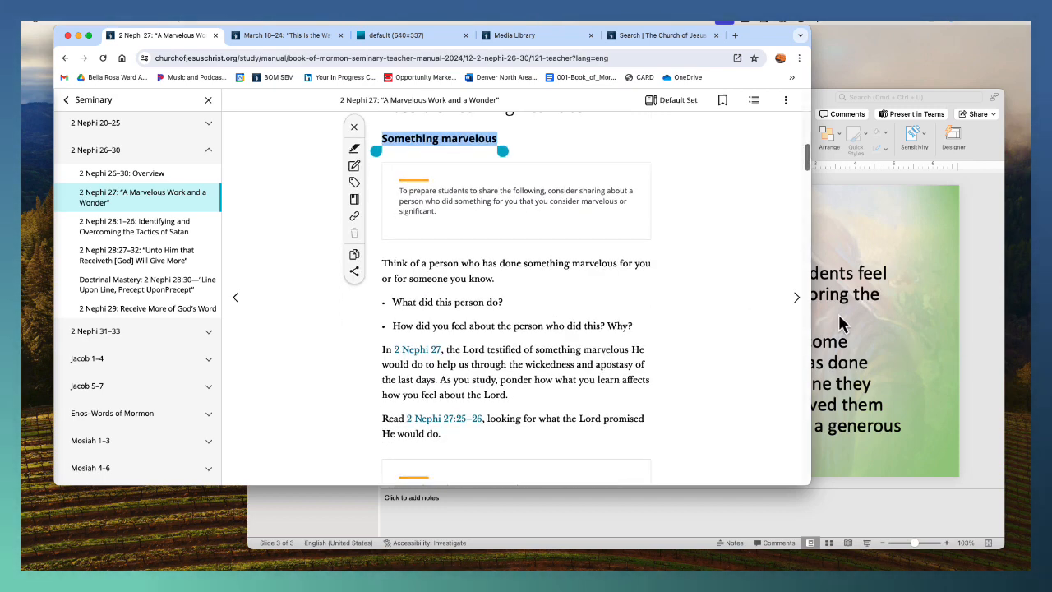
# Add slide 4 in PowerPoint with the Image and Content layout, and paste the title “Something marvelous” matching the deck's heading font
pyautogui.click(841, 325)
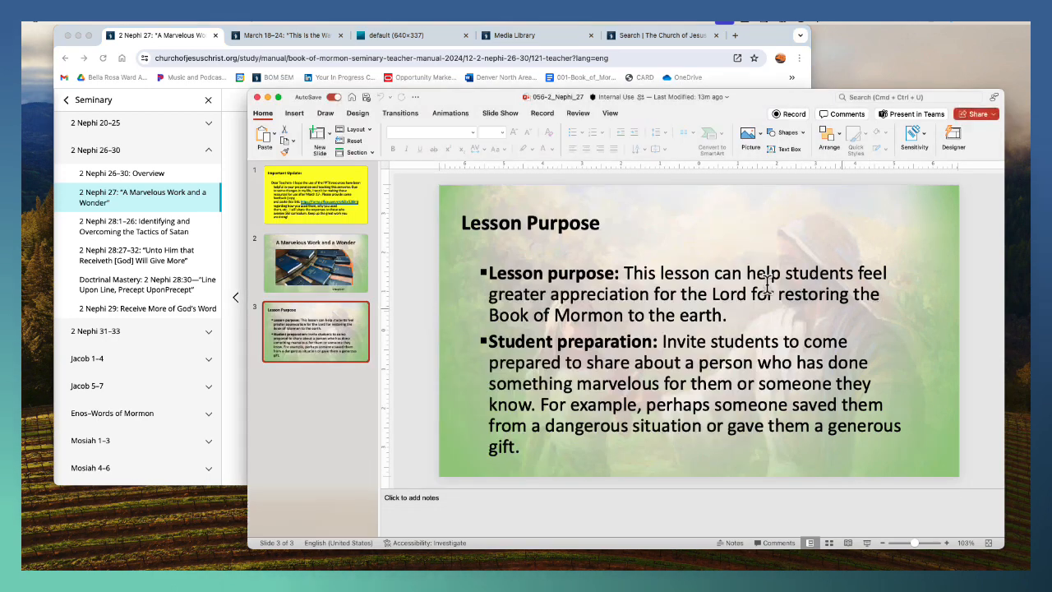
pyautogui.click(330, 137)
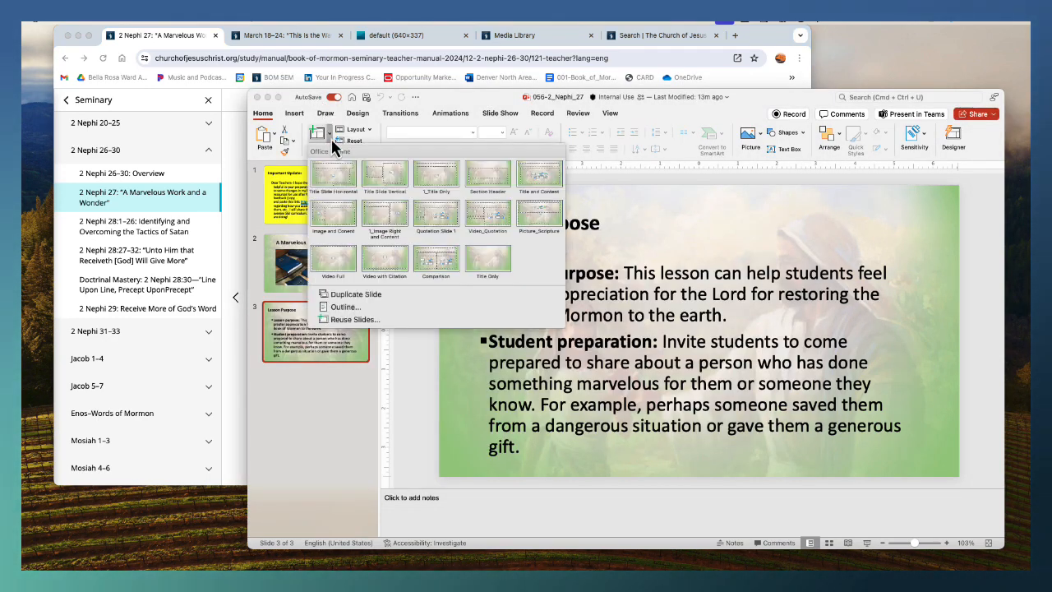
pyautogui.click(332, 219)
pyautogui.click(531, 232)
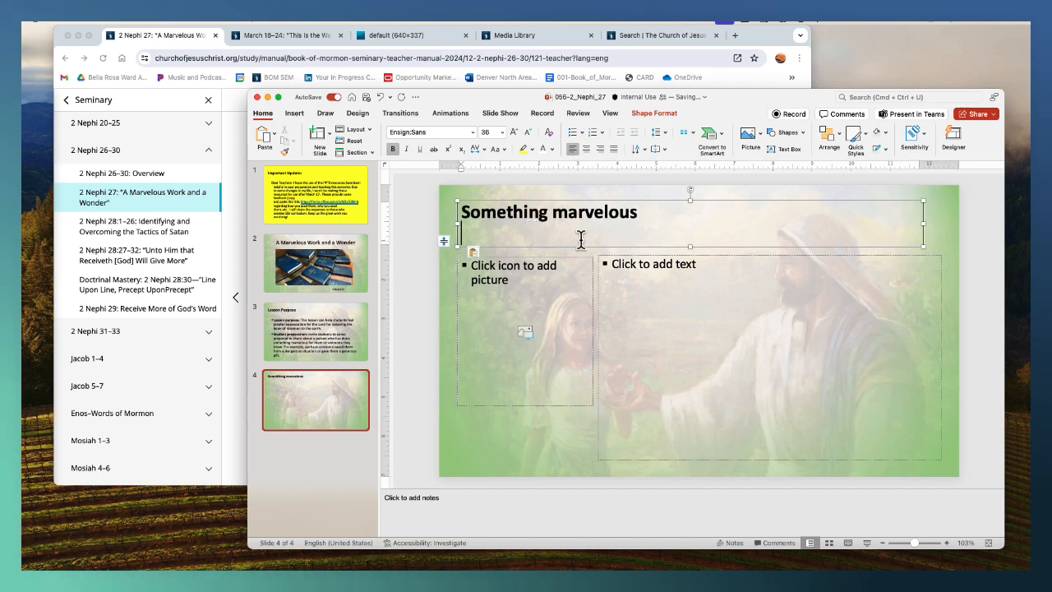
pyautogui.click(475, 253)
pyautogui.click(520, 285)
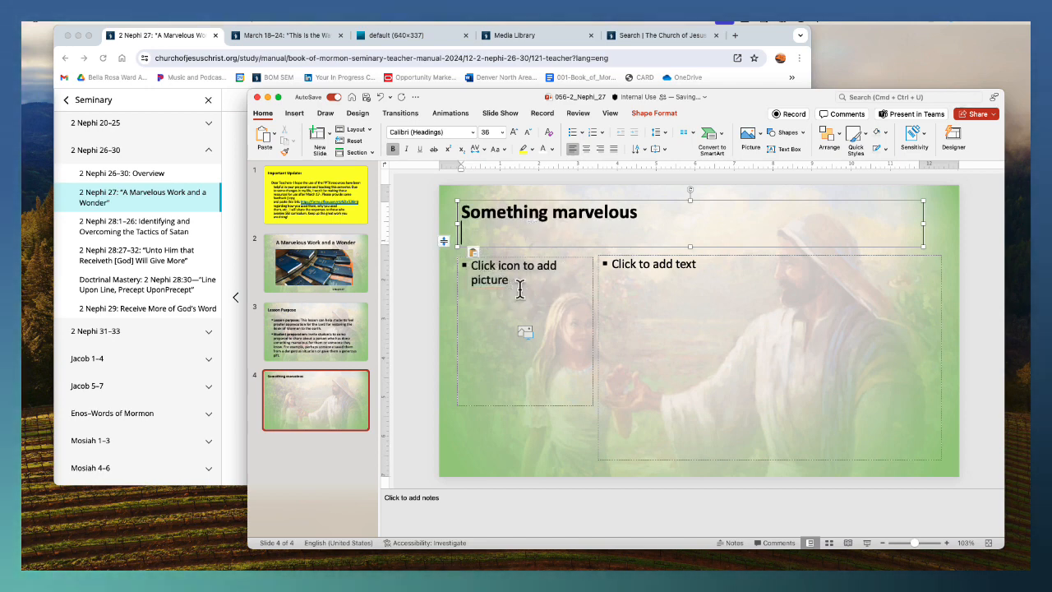
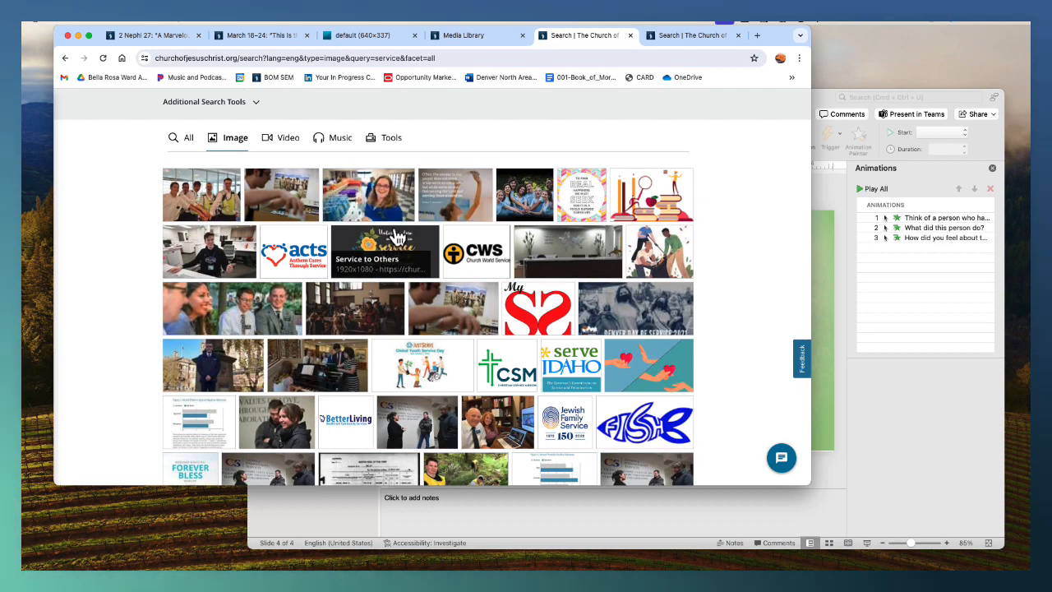
# Copy the Global Youth Service Day photo from the service image results in Chrome into slide 4's picture placeholder in PowerPoint
pyautogui.scroll(-4, 394, 238)
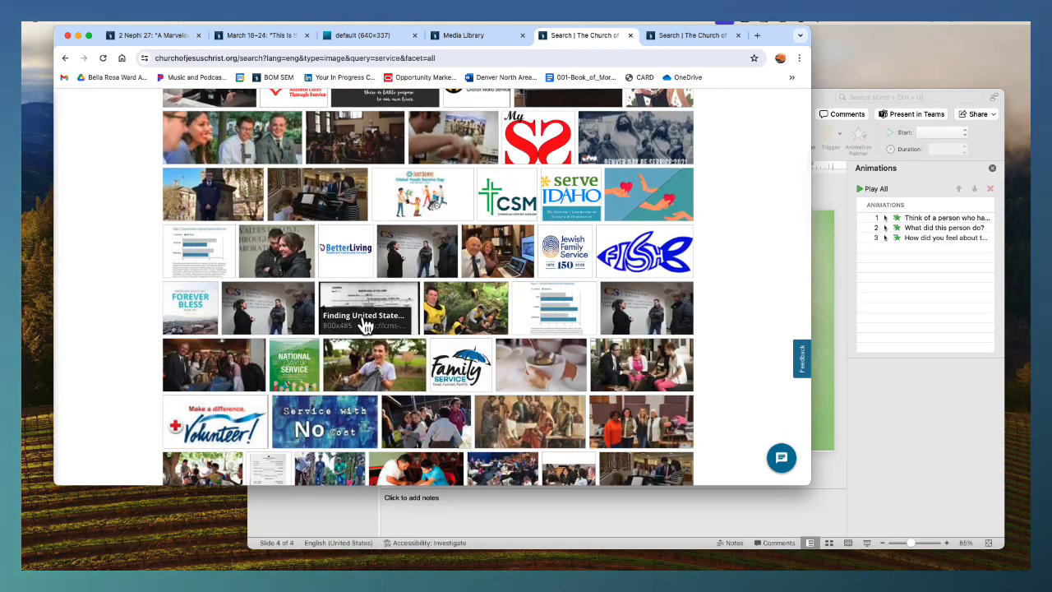
pyautogui.click(370, 366)
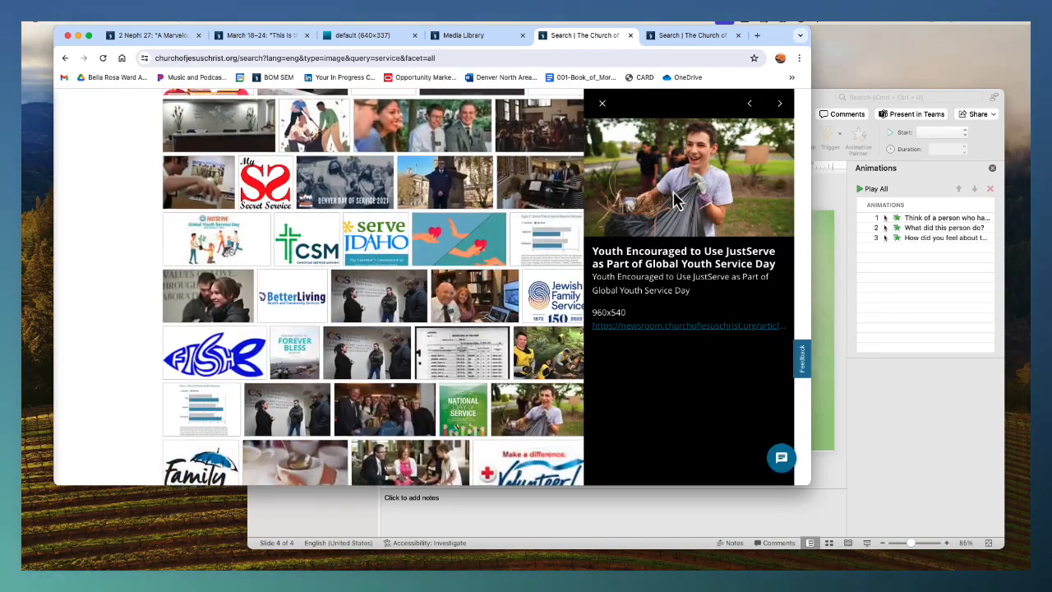
pyautogui.rightClick(677, 188)
pyautogui.click(701, 216)
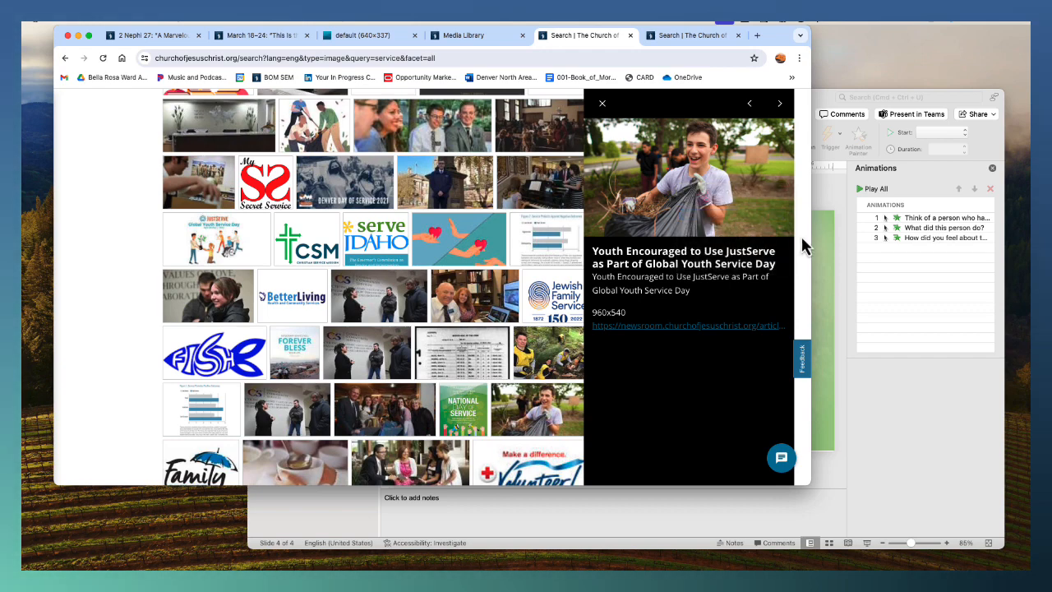
pyautogui.click(818, 272)
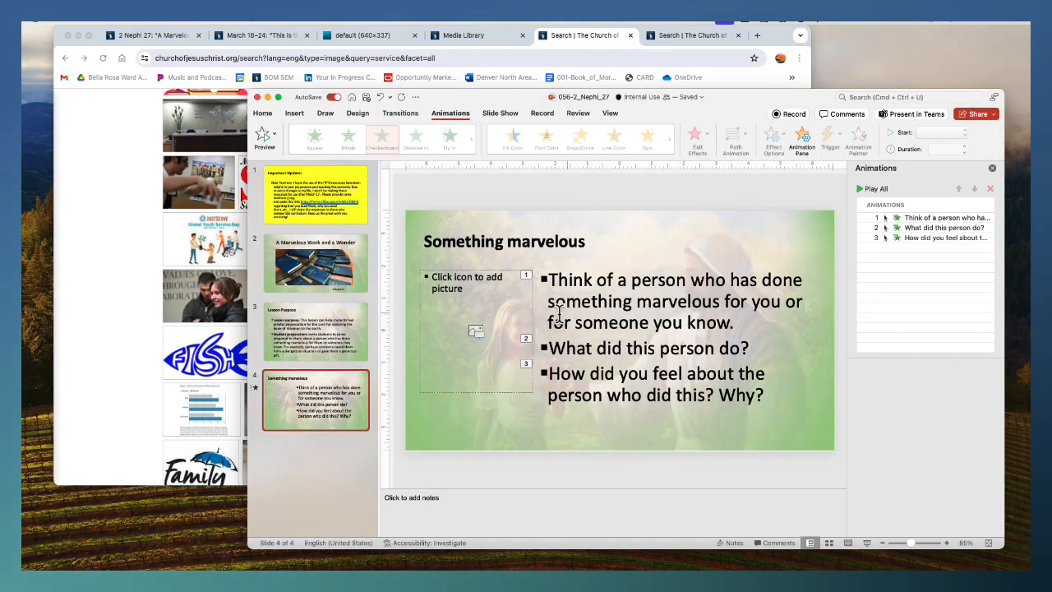
pyautogui.click(504, 273)
pyautogui.press('cmd+v')
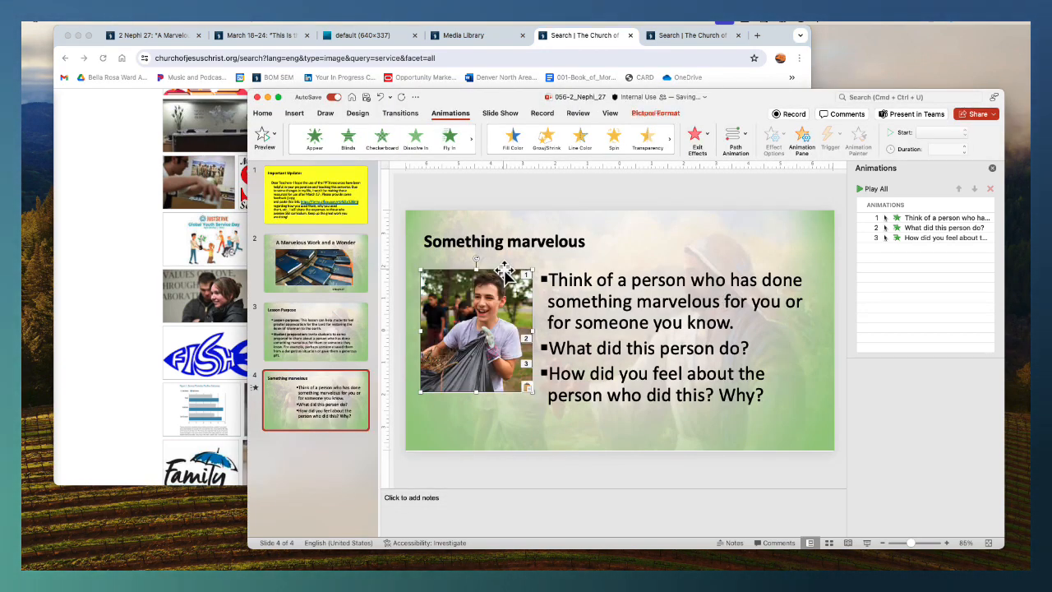
# Apply a picture Quick Style to the youth service photo on slide 4
pyautogui.click(658, 113)
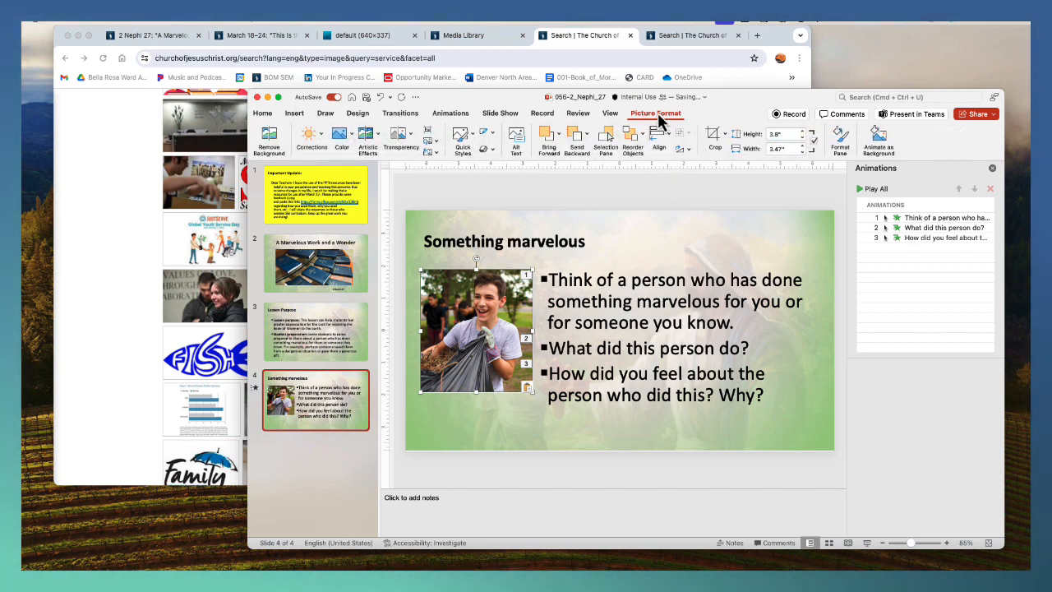
pyautogui.click(470, 141)
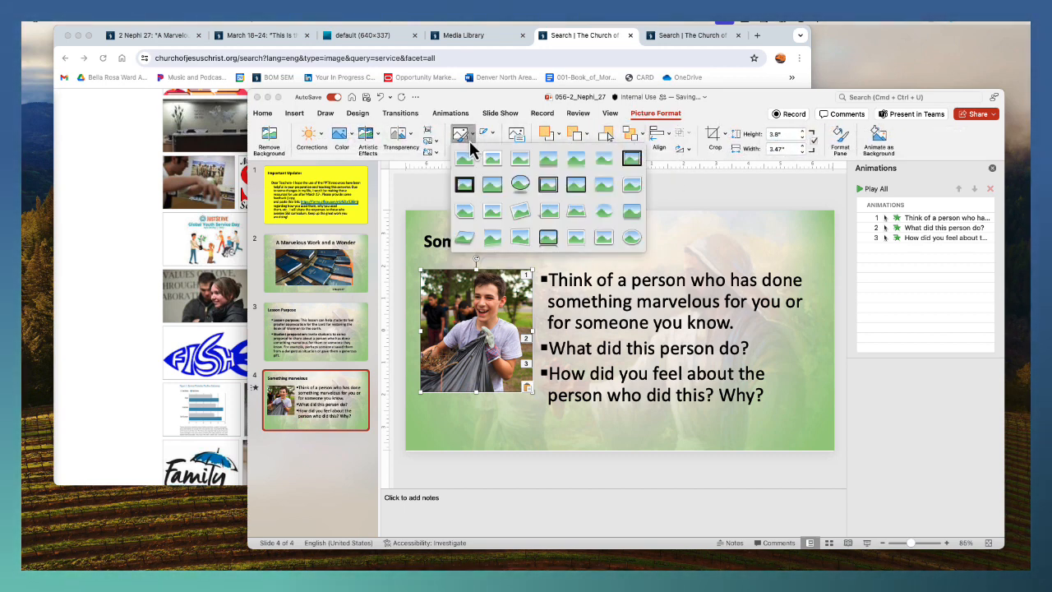
pyautogui.click(685, 209)
pyautogui.click(679, 207)
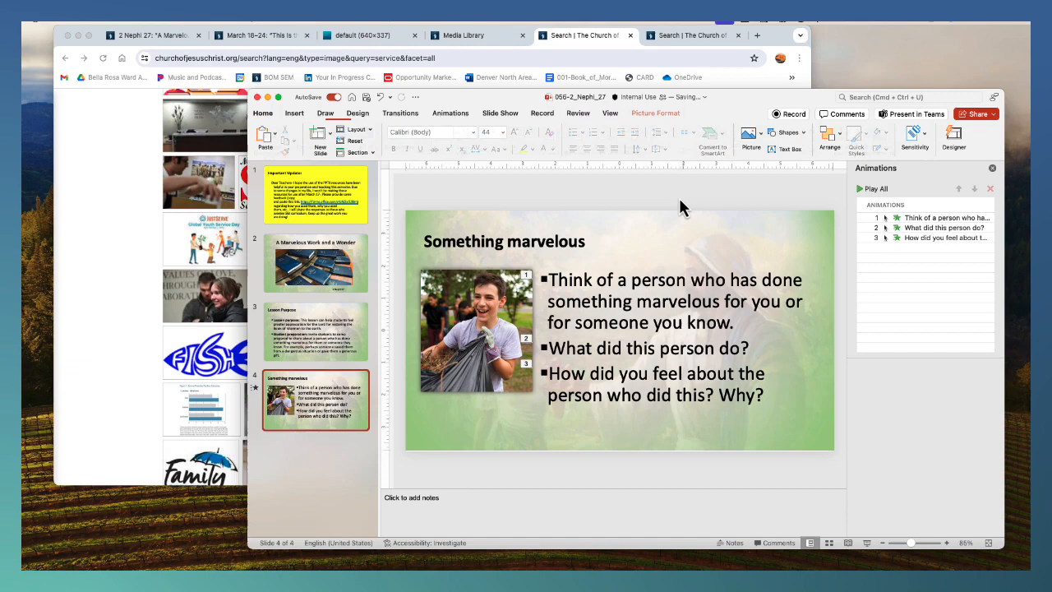
pyautogui.click(723, 378)
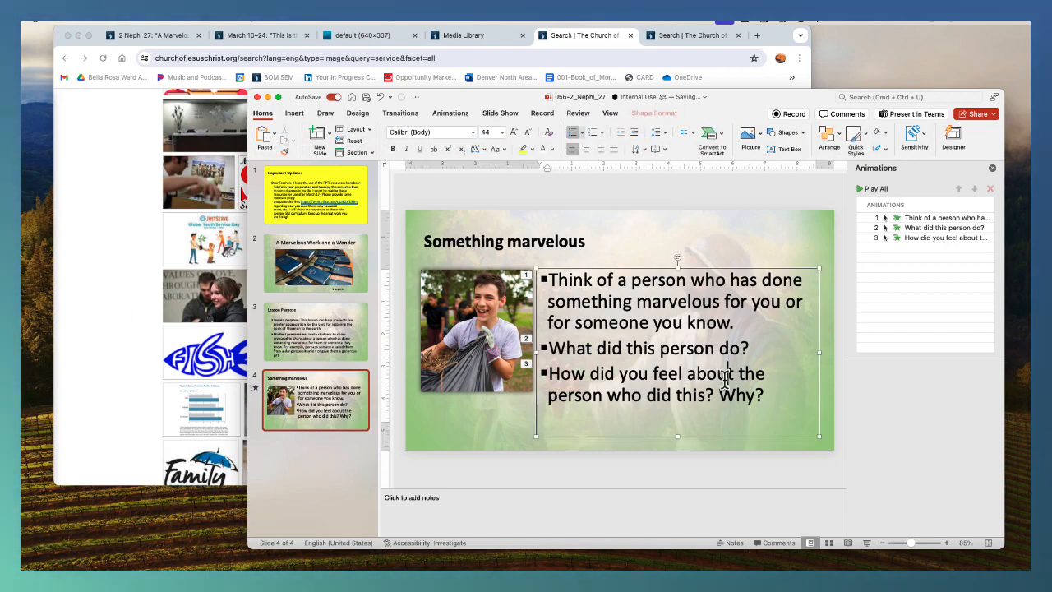
# Copy the lesson paragraph beginning “In 2 Nephi 27, the Lord testified” from Chrome into slide 4's speaker notes in PowerPoint
pyautogui.click(175, 43)
pyautogui.scroll(-2, 545, 359)
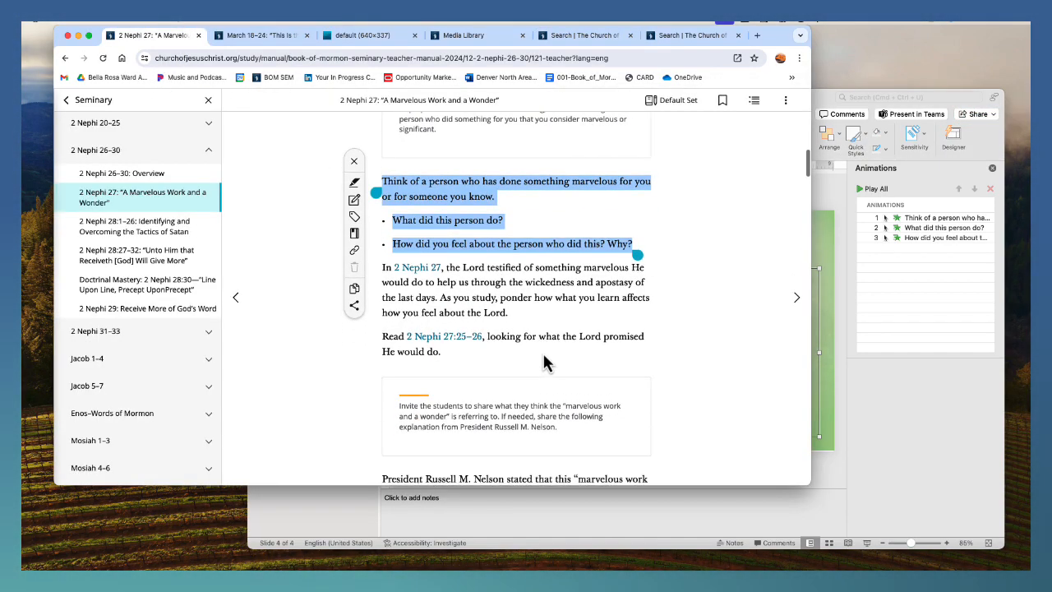
pyautogui.moveTo(383, 269); pyautogui.dragTo(545, 323)
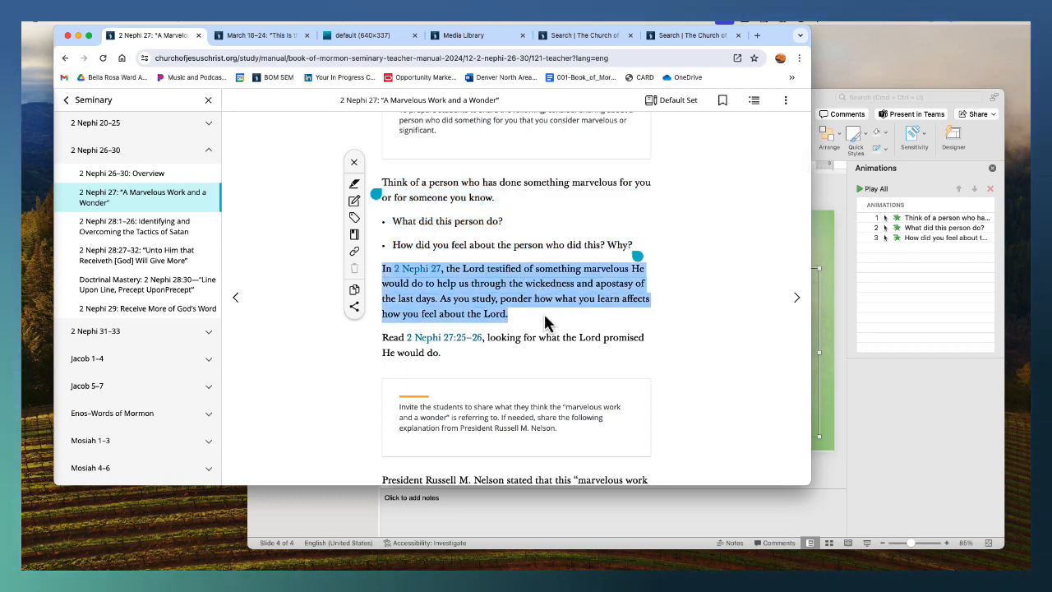
pyautogui.scroll(1, 548, 328)
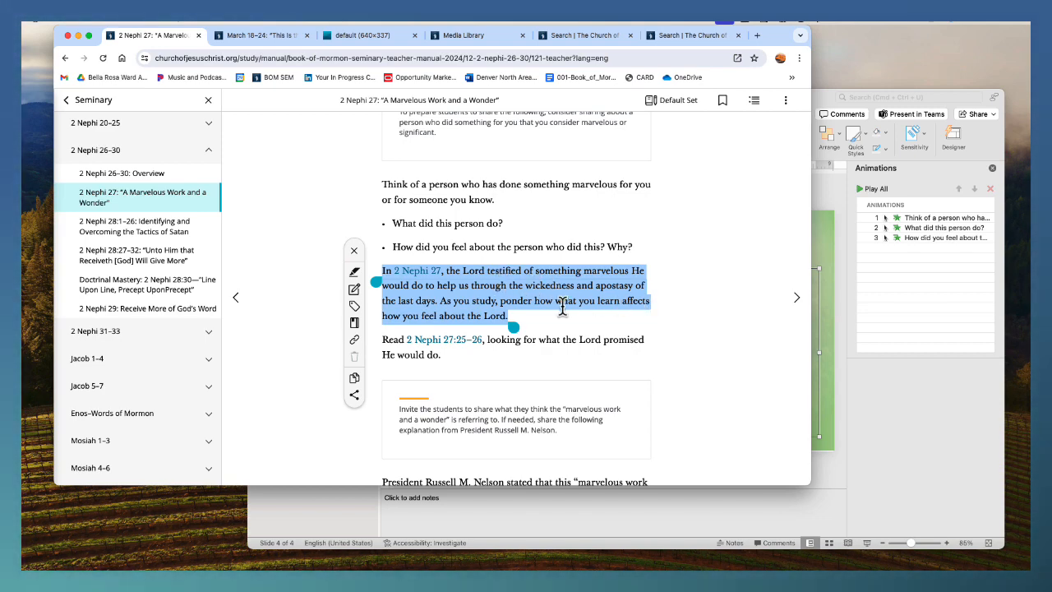
pyautogui.scroll(-1, 587, 312)
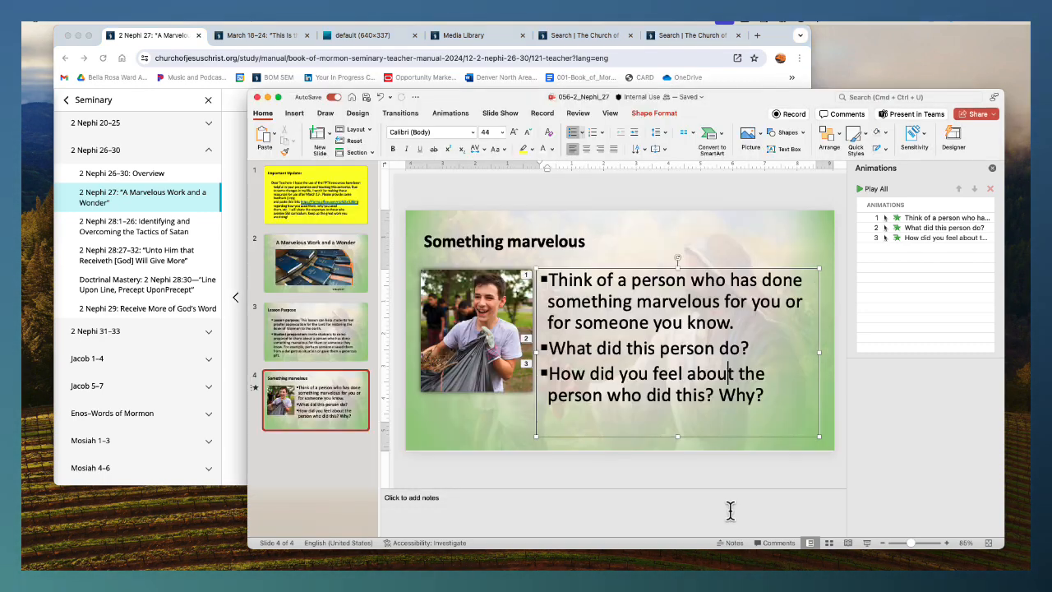
pyautogui.click(730, 509)
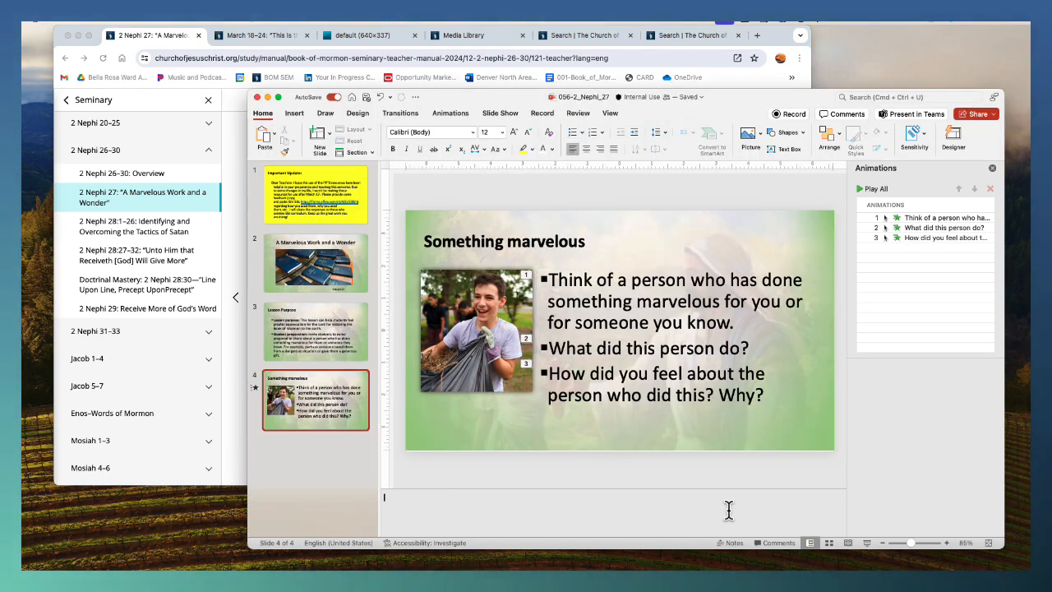
pyautogui.press('super+v')
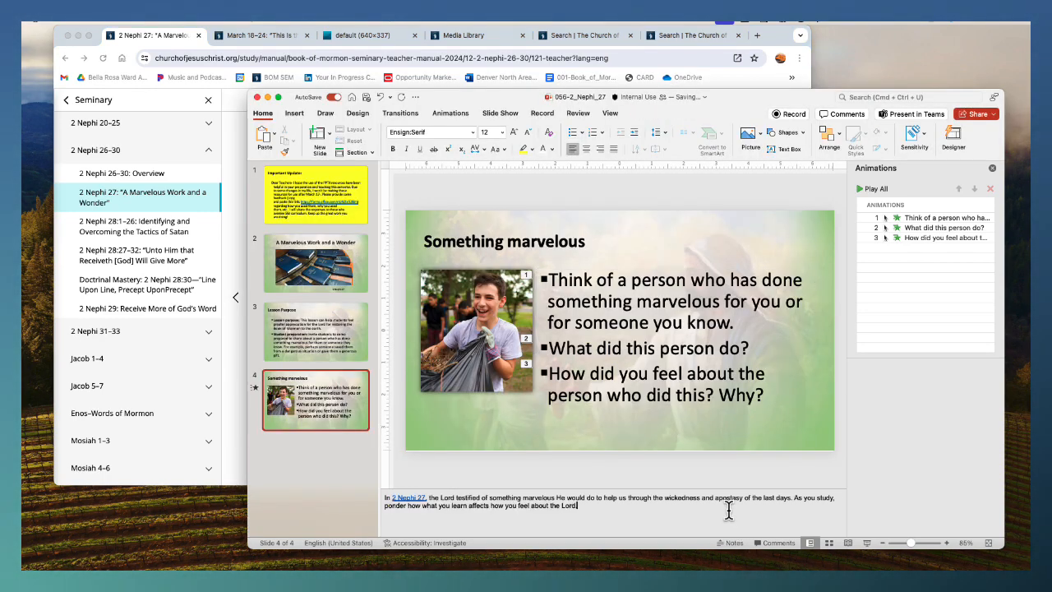
# Highlight “Read 2 Nephi 27:25–26, looking for what the Lord promised He would do” in the Chrome lesson and review the passages around it
pyautogui.click(233, 348)
pyautogui.scroll(-4, 427, 345)
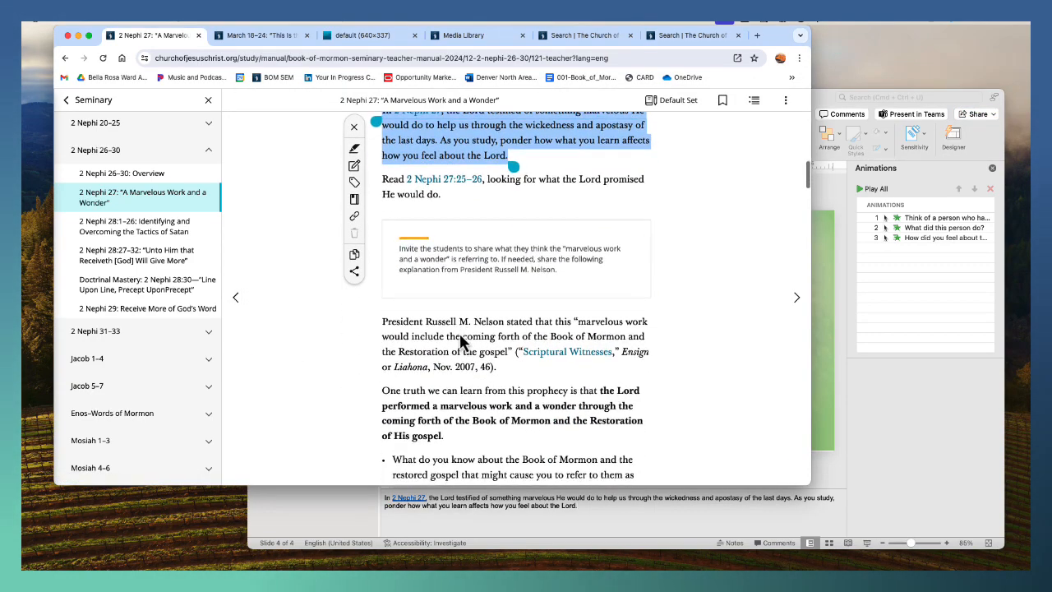
pyautogui.scroll(3, 460, 341)
pyautogui.moveTo(382, 298); pyautogui.dragTo(504, 320)
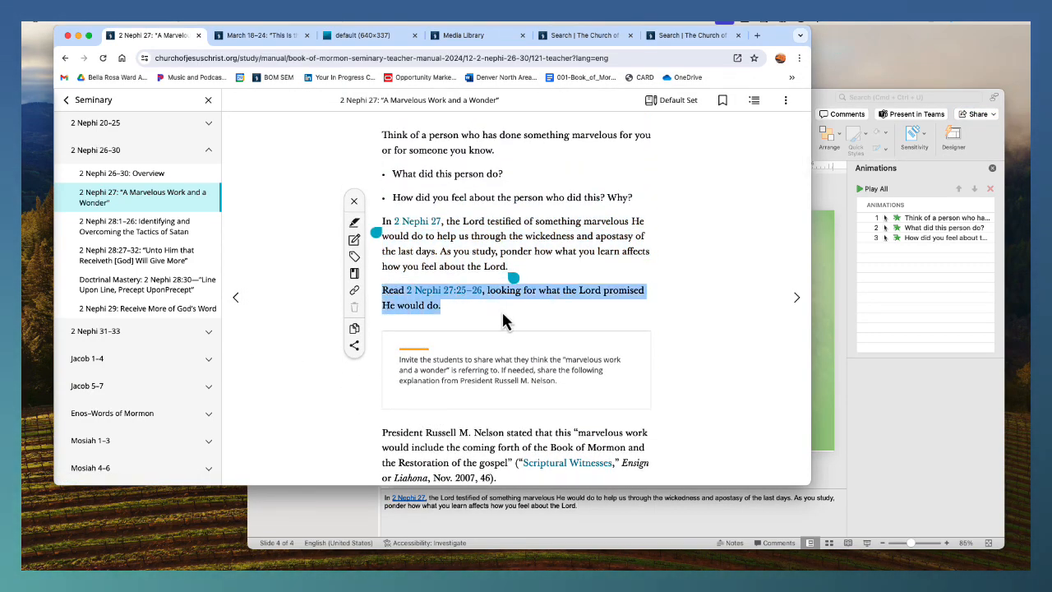
pyautogui.scroll(-3, 428, 329)
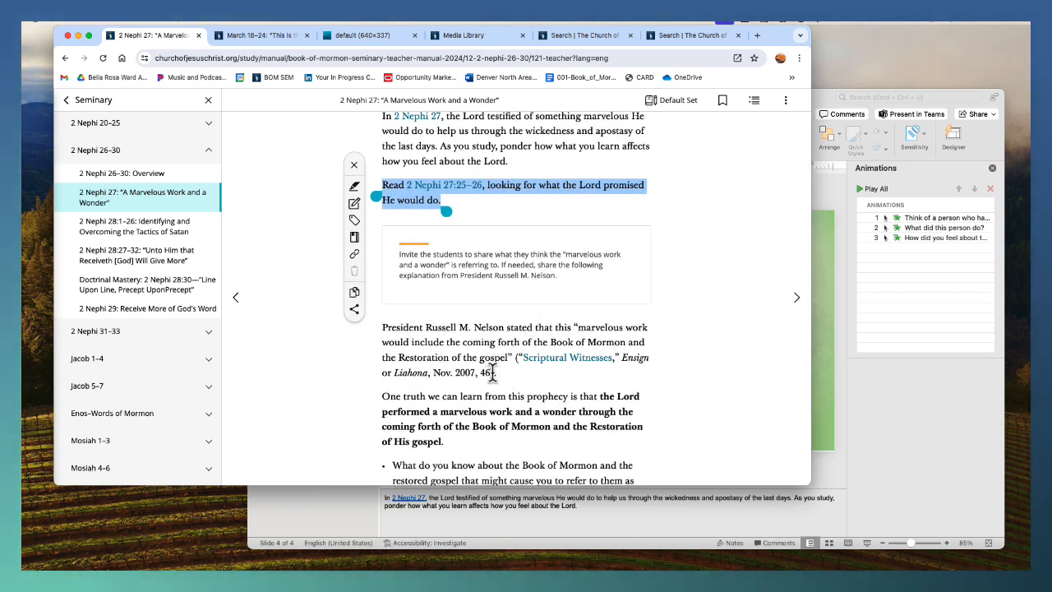
pyautogui.scroll(1, 494, 371)
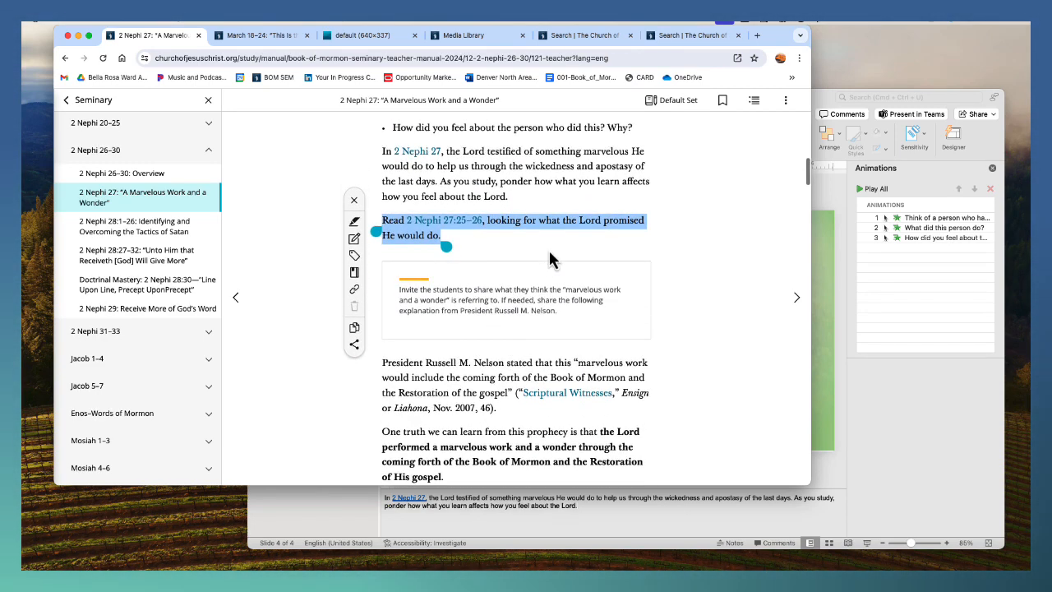
# Add slide 5 in PowerPoint with the Image and Content layout, and copy slide 4's title “Something marvelous” into its title
pyautogui.click(837, 306)
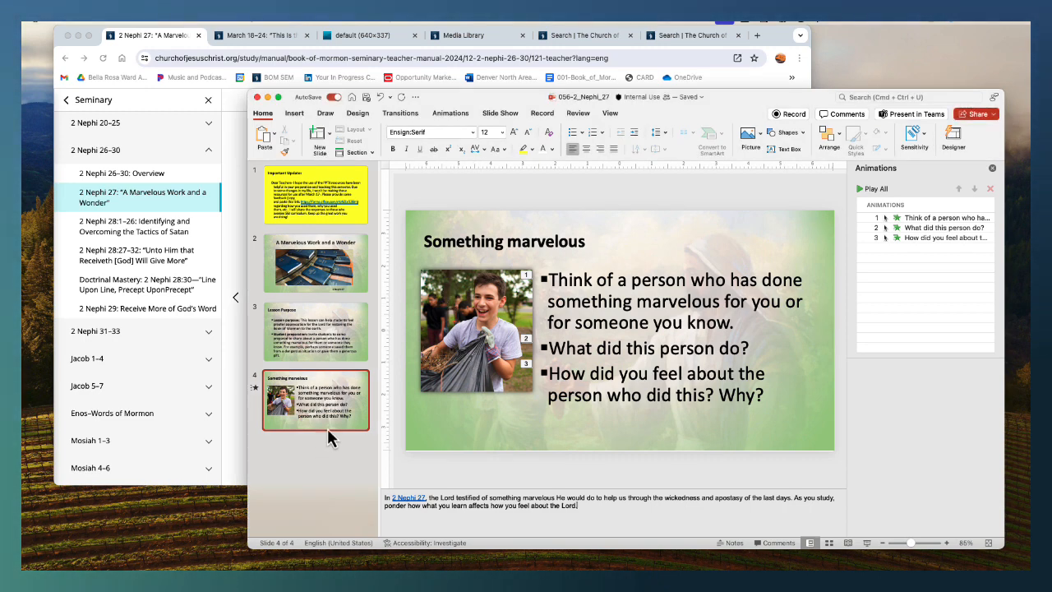
pyautogui.click(330, 134)
pyautogui.click(333, 212)
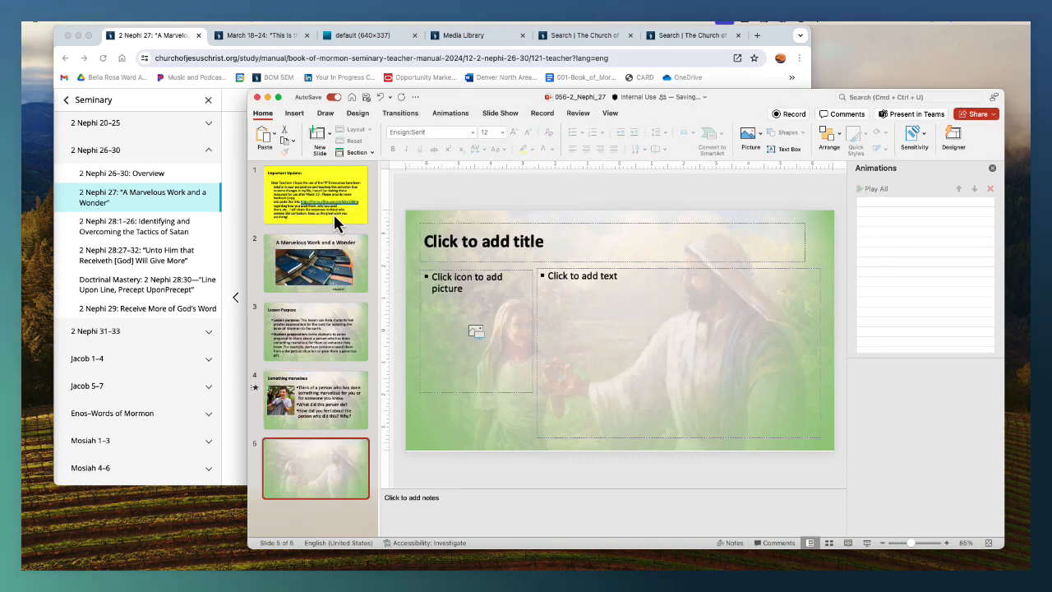
pyautogui.click(279, 403)
pyautogui.tripleClick(479, 240)
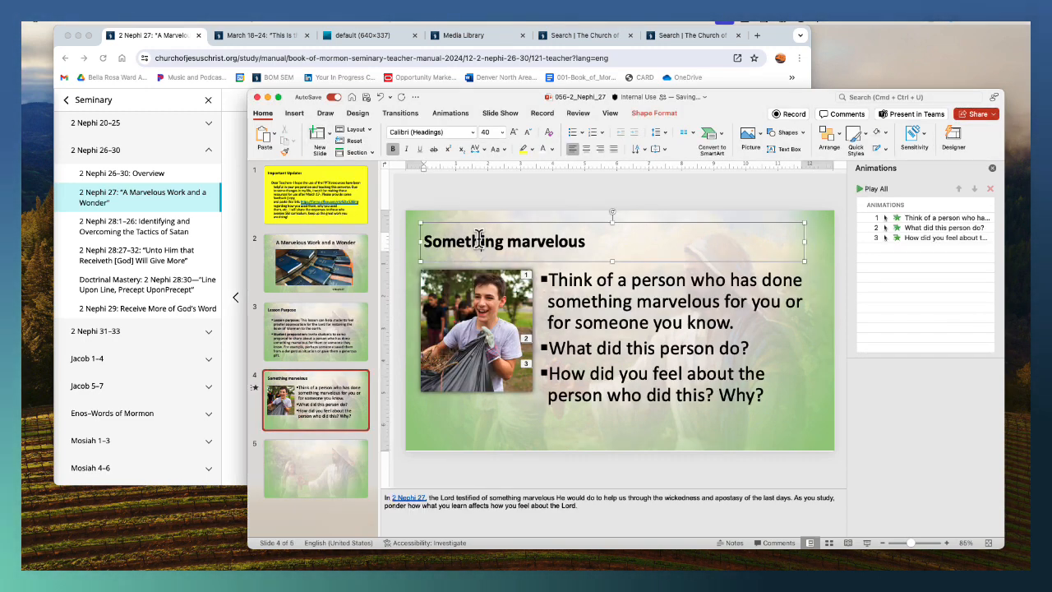
pyautogui.hotkey('ctrl', 'c')
pyautogui.click(346, 485)
pyautogui.click(465, 234)
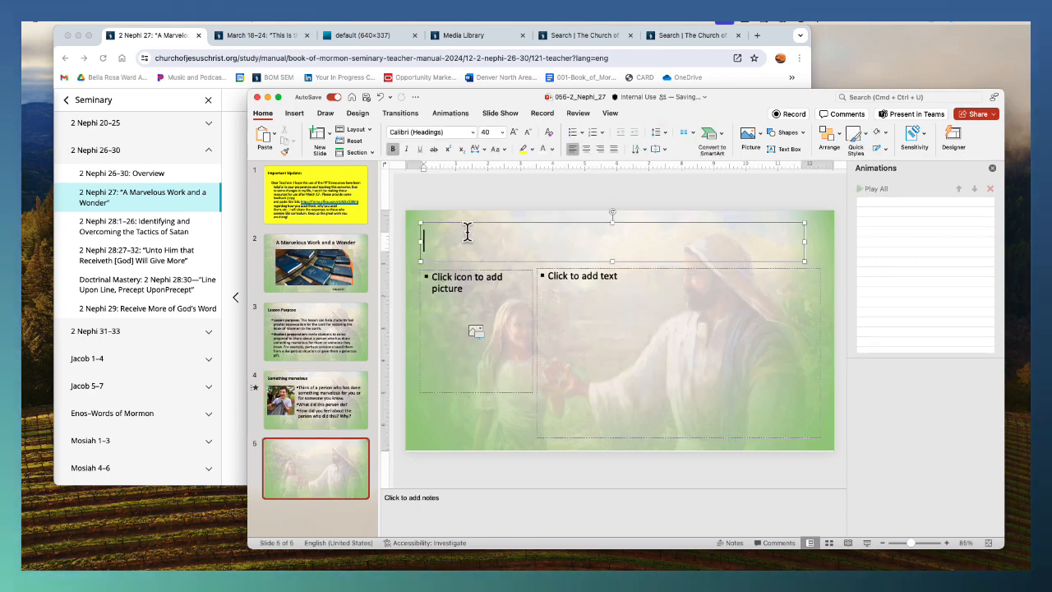
pyautogui.hotkey('ctrl', 'v')
# Copy the “Read 2 Nephi 27:25–26” sentence from the Chrome lesson into slide 5's text placeholder in PowerPoint, without its link formatting
pyautogui.click(230, 360)
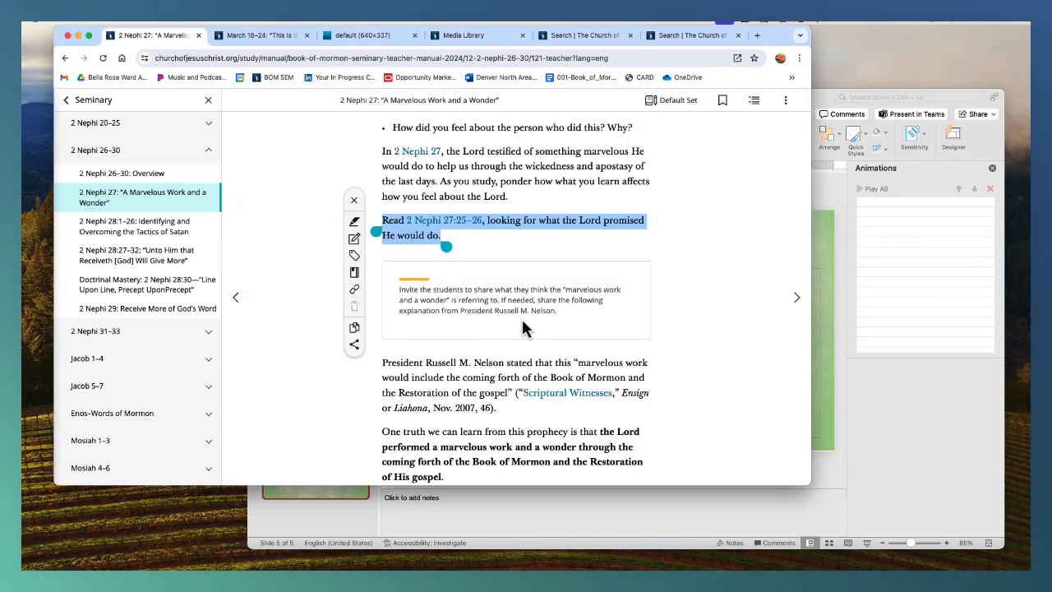
pyautogui.moveTo(493, 234); pyautogui.dragTo(374, 221)
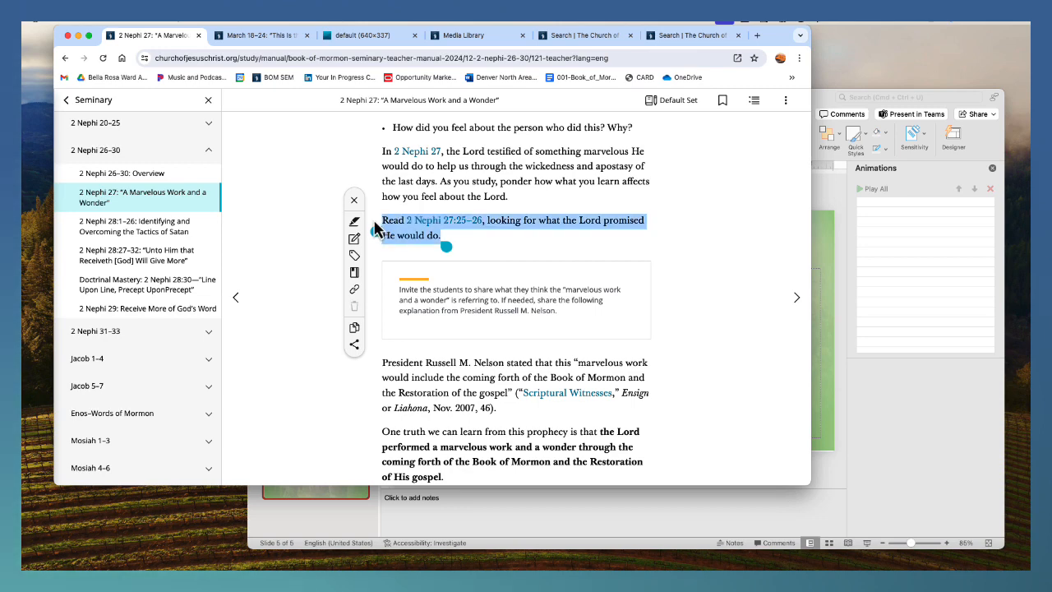
pyautogui.click(822, 277)
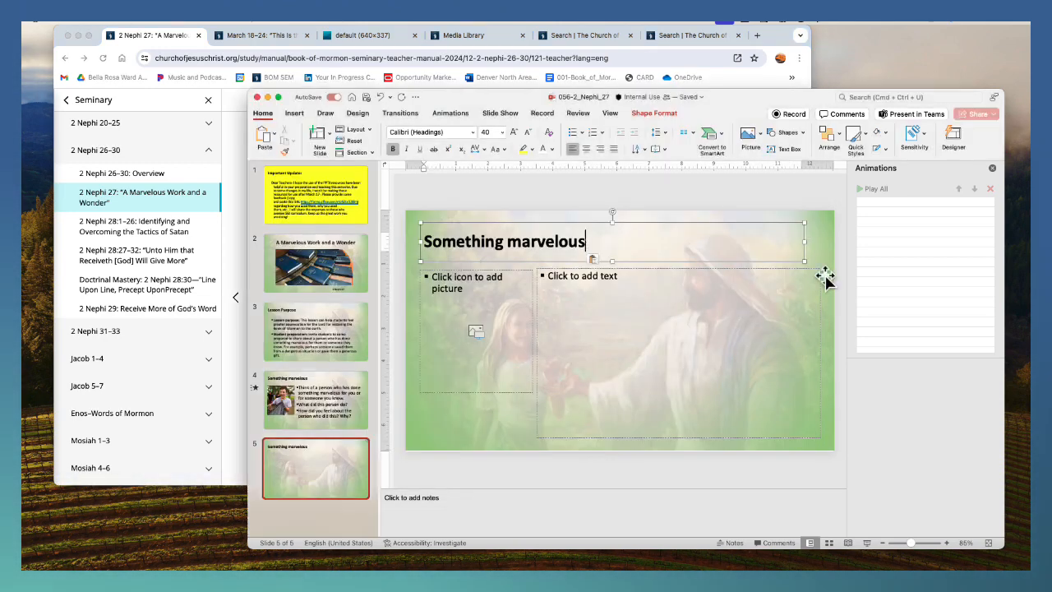
pyautogui.click(705, 293)
pyautogui.press('super+v')
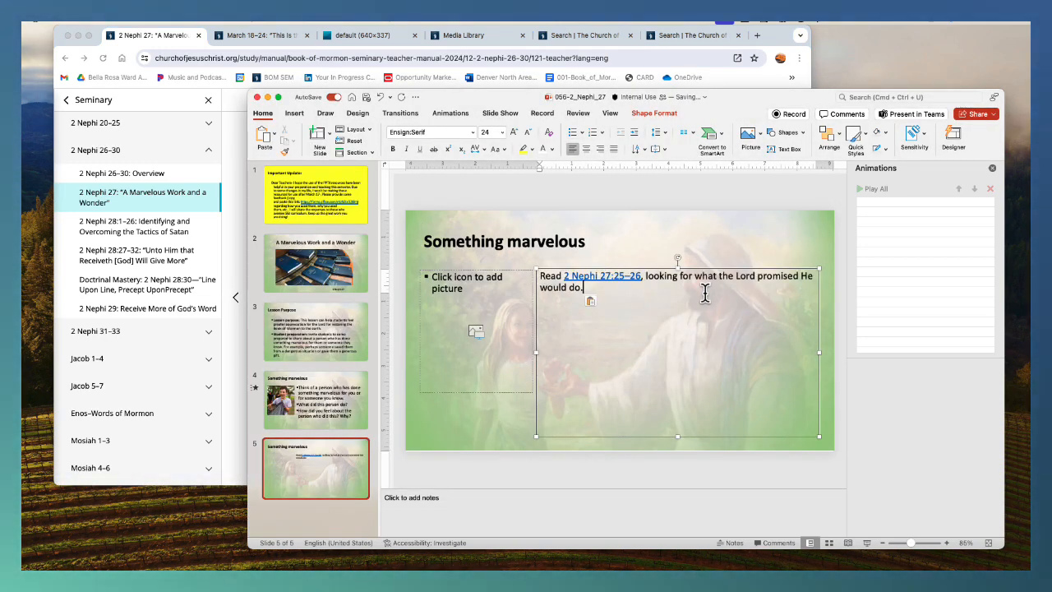
pyautogui.click(594, 301)
pyautogui.click(618, 341)
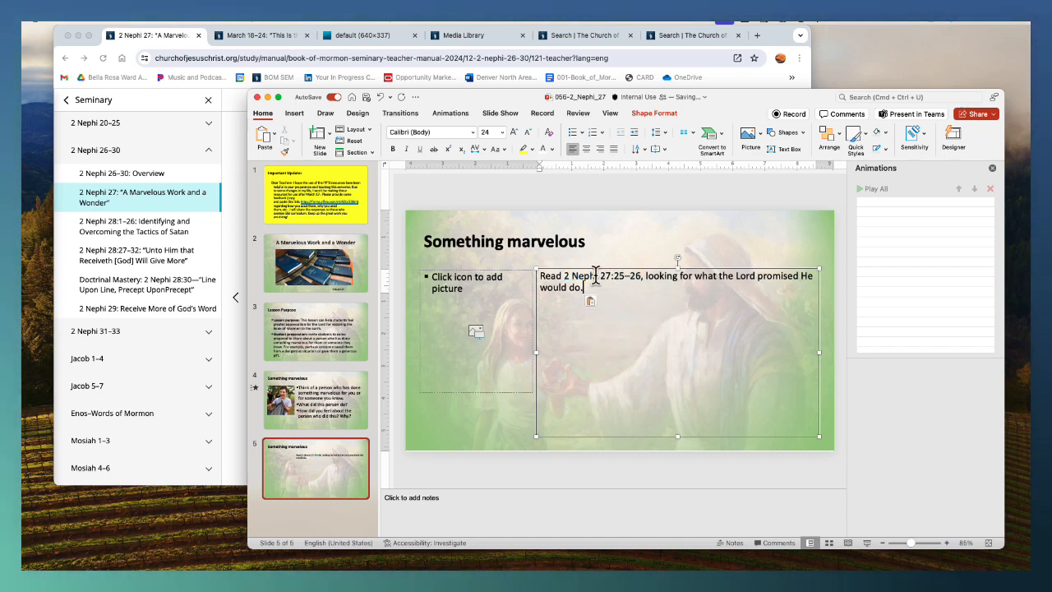
# Enlarge all the text in slide 5's content placeholder to 44 pt
pyautogui.press('super+a')
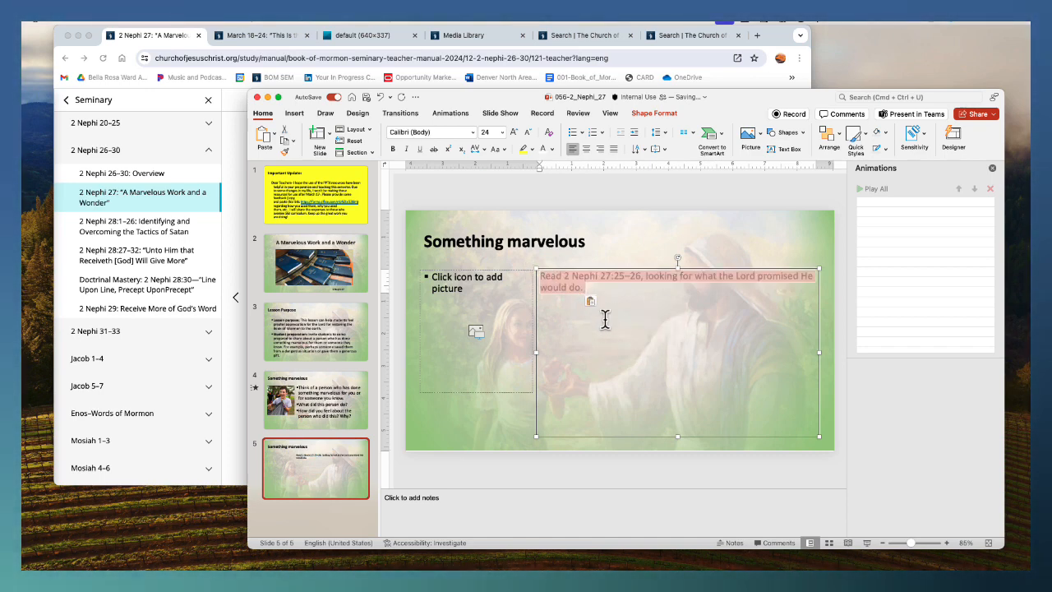
pyautogui.click(473, 134)
pyautogui.click(494, 193)
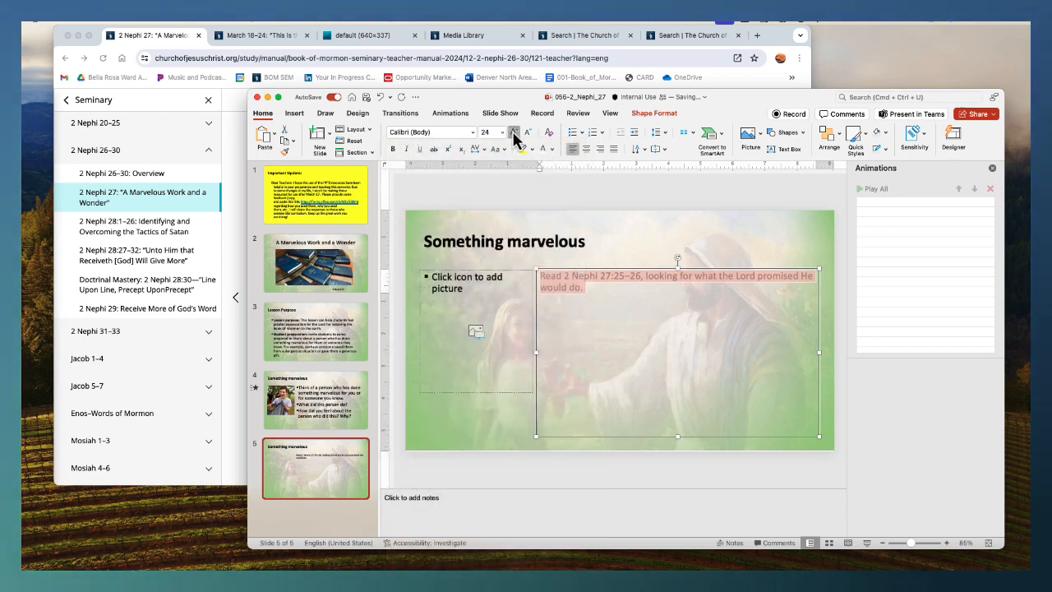
pyautogui.click(514, 134)
pyautogui.click(514, 134)
pyautogui.click(515, 133)
pyautogui.click(514, 134)
pyautogui.click(515, 133)
# Bold “Read 2 Nephi 27:25–26” at the start of slide 5's sentence
pyautogui.click(701, 284)
pyautogui.moveTo(724, 281); pyautogui.dragTo(540, 282)
pyautogui.press('super+c')
pyautogui.press('super+b')
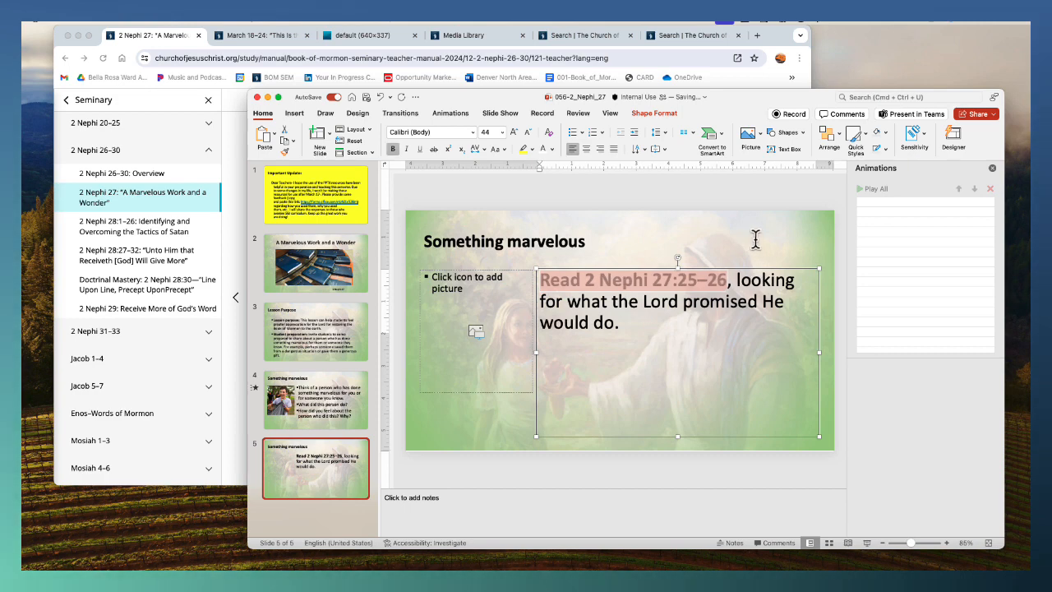
pyautogui.click(735, 231)
# Copy the “President Russell M. Nelson stated” paragraph from the Chrome lesson, and start a new line after slide 5's sentence in PowerPoint
pyautogui.click(237, 314)
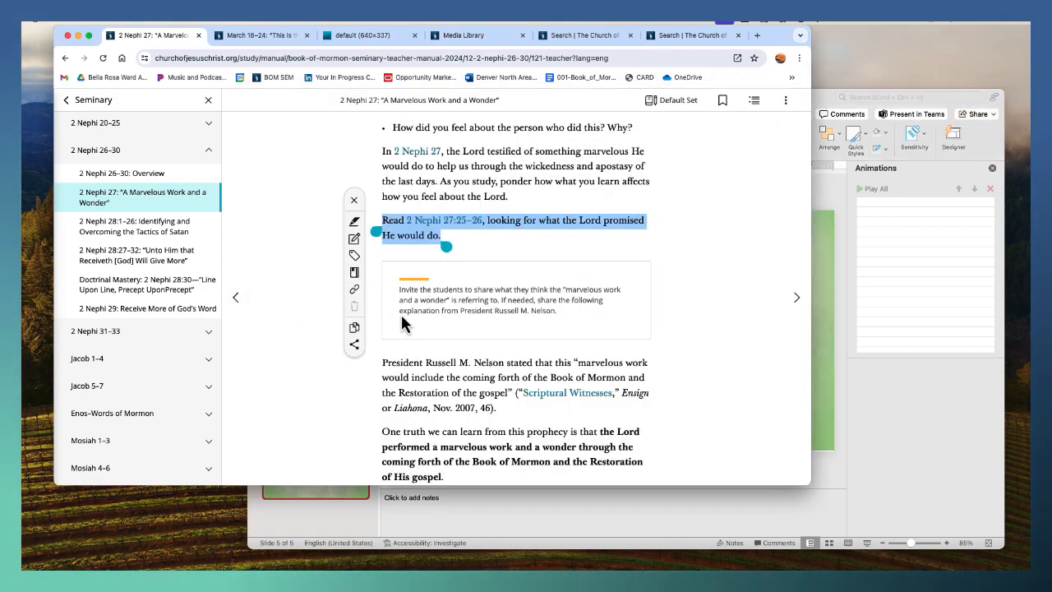
pyautogui.scroll(-2, 403, 313)
pyautogui.moveTo(381, 306); pyautogui.dragTo(550, 356)
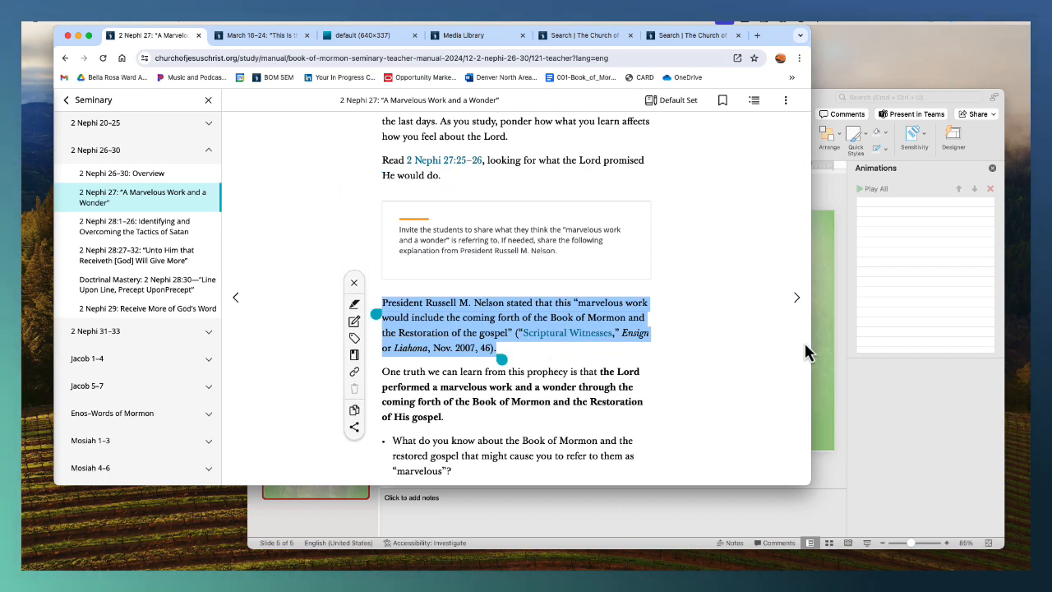
pyautogui.click(840, 262)
pyautogui.click(646, 327)
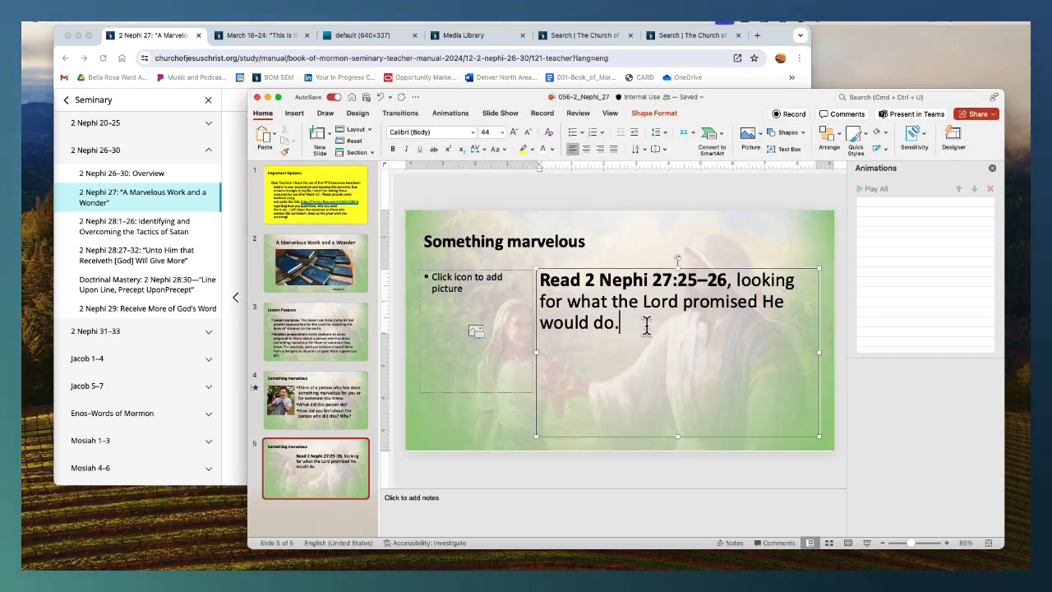
pyautogui.press('Return')
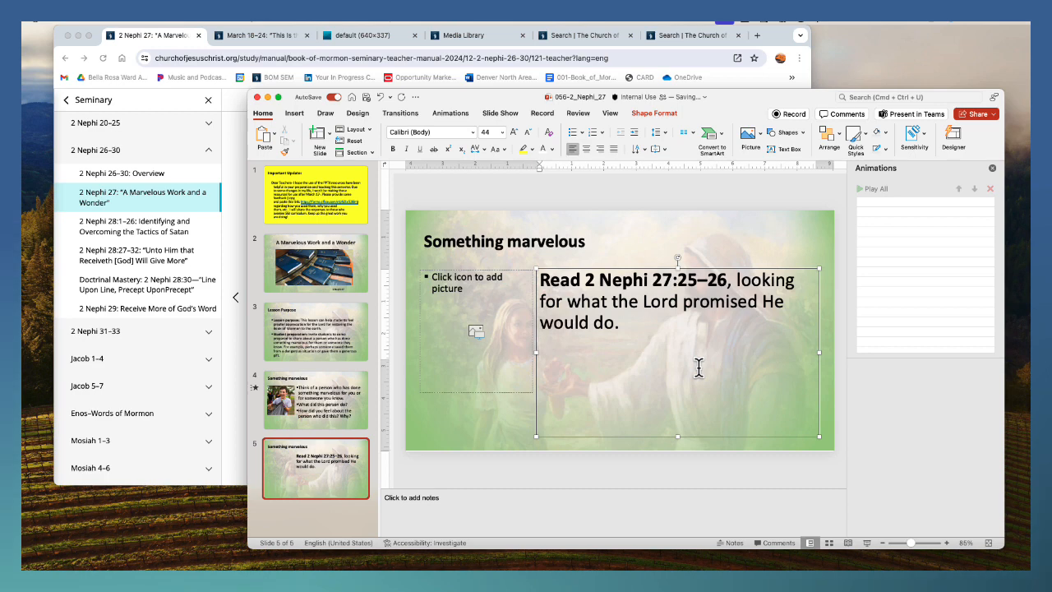
# Apply the Quotation Slide 1 layout to slide 5 and paste the President Nelson paragraph into its large text placeholder
pyautogui.click(359, 130)
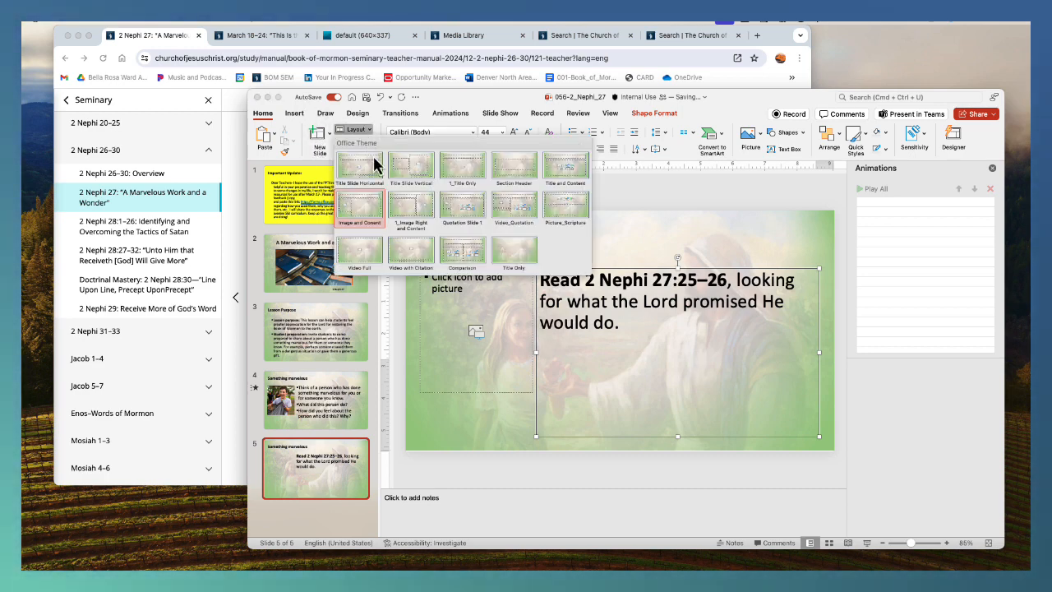
pyautogui.click(467, 218)
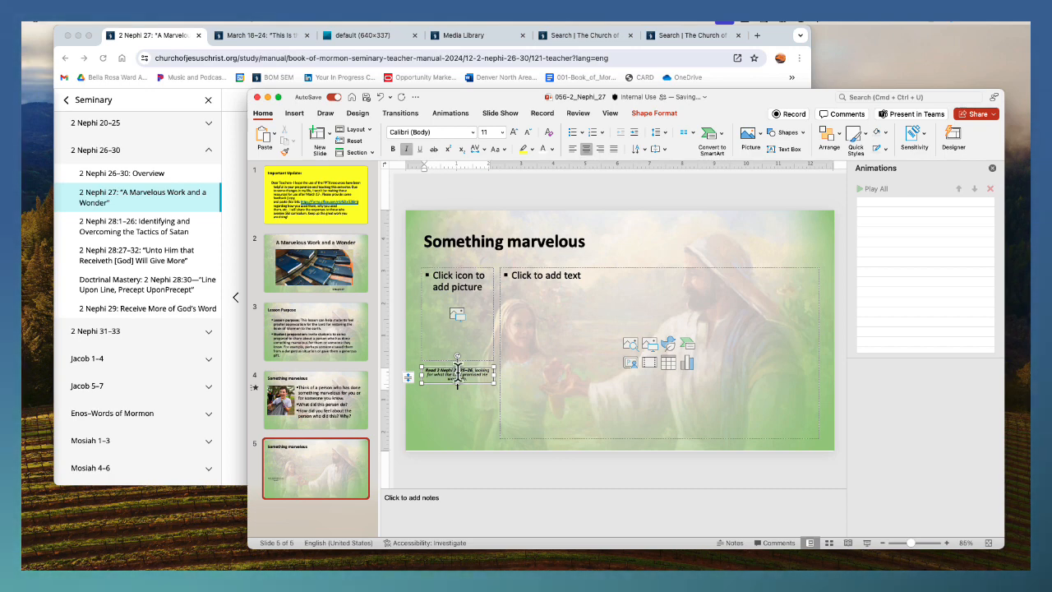
pyautogui.click(556, 281)
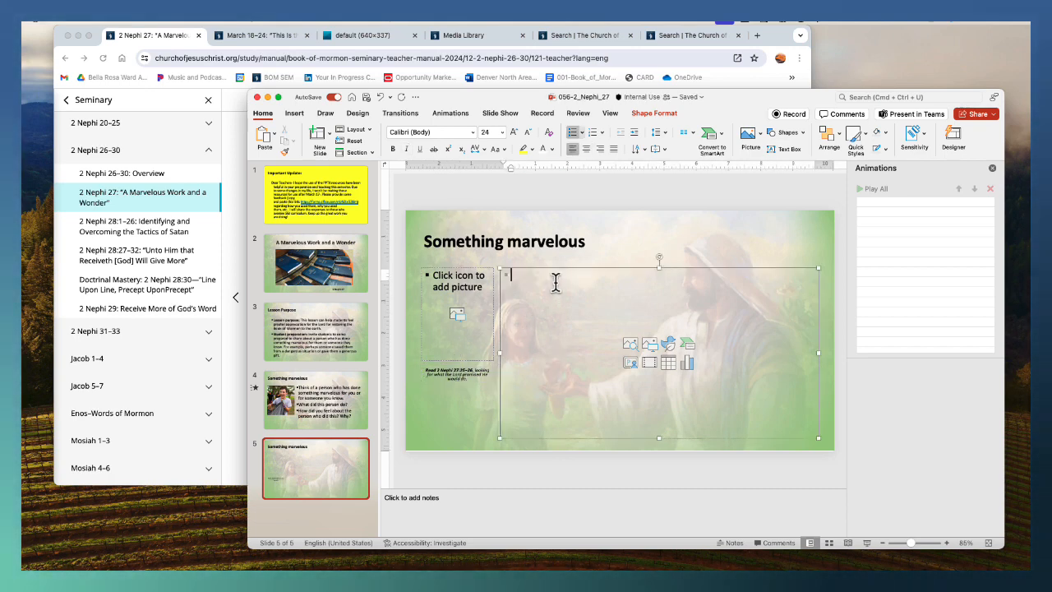
pyautogui.press('super+v')
# Move the “Read 2 Nephi 27:25–26” sentence from the small caption placeholder to above the President Nelson paragraph, keeping text only
pyautogui.click(455, 377)
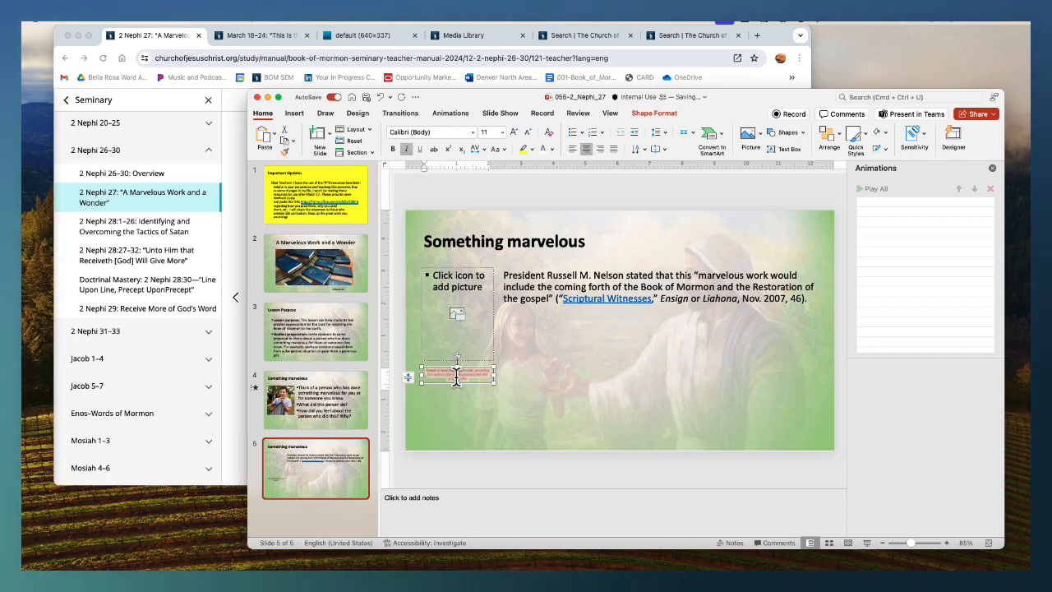
pyautogui.press('Delete')
pyautogui.click(504, 275)
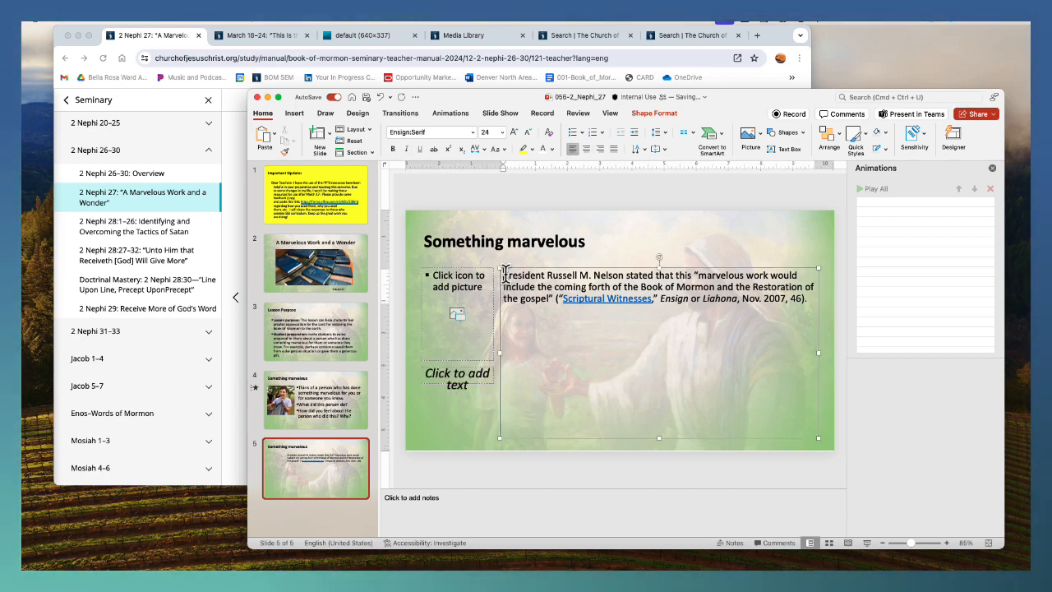
pyautogui.press('Return')
pyautogui.press('Up')
pyautogui.press('super+v')
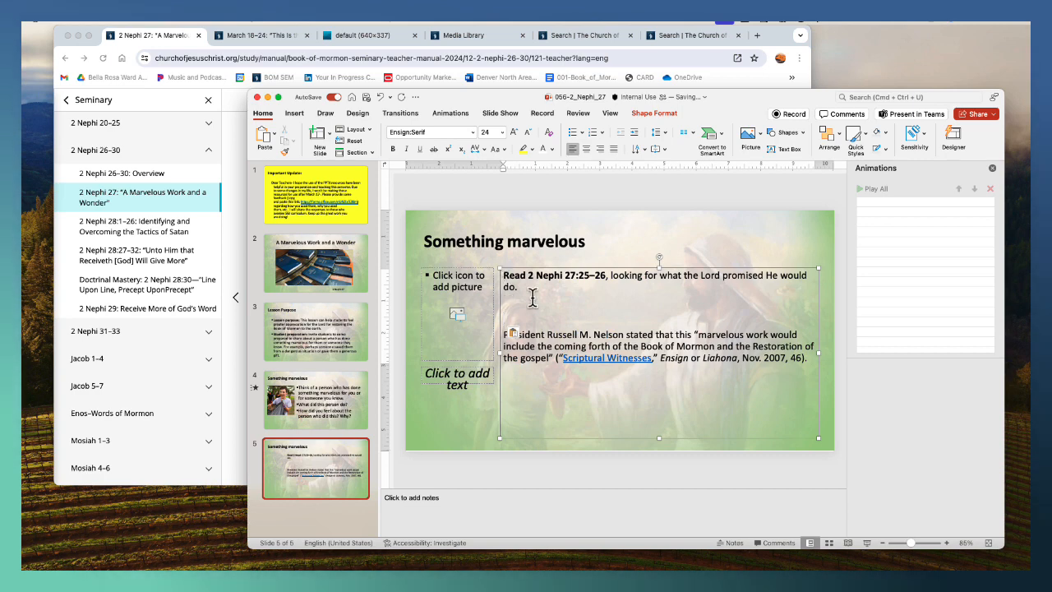
pyautogui.click(514, 333)
pyautogui.click(543, 373)
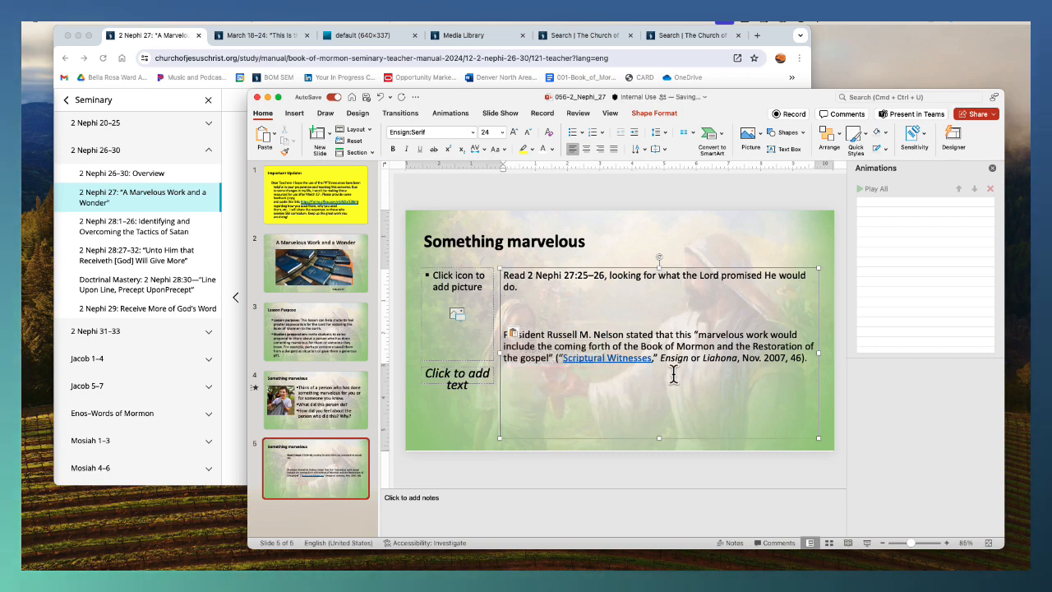
# Remove the hyperlink from “Scriptural Witnesses” and delete the blank lines between slide 5's two paragraphs
pyautogui.rightClick(651, 366)
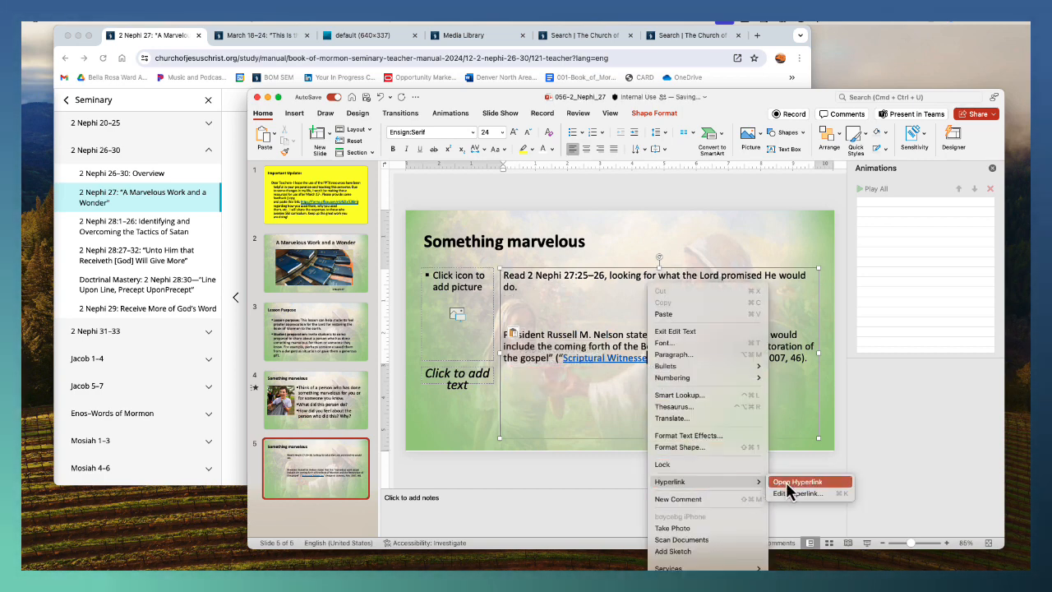
pyautogui.click(804, 494)
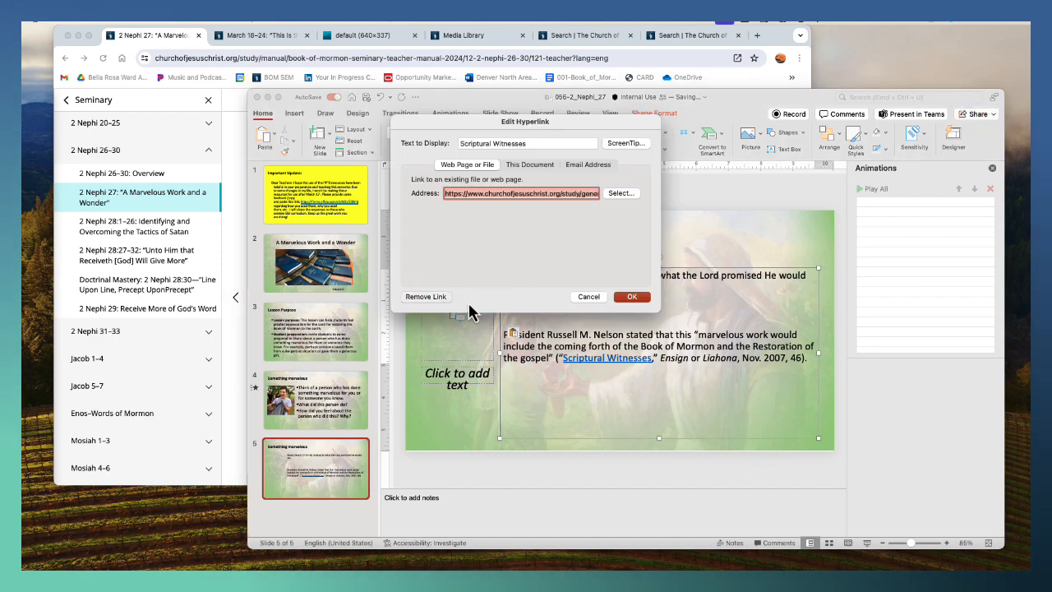
pyautogui.click(436, 296)
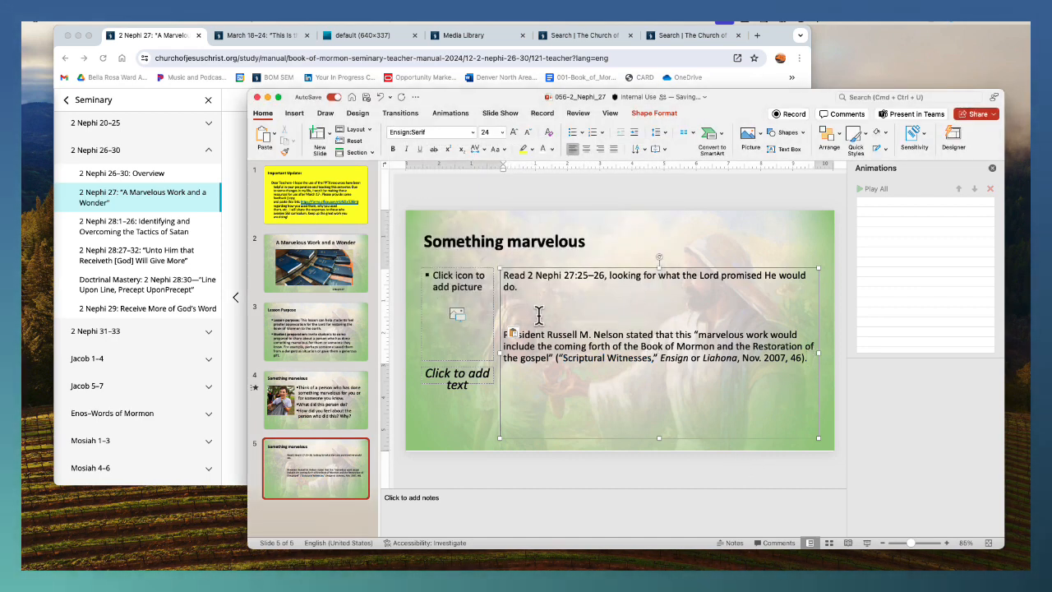
pyautogui.click(539, 316)
pyautogui.press('BackSpace')
pyautogui.press('BackSpace')
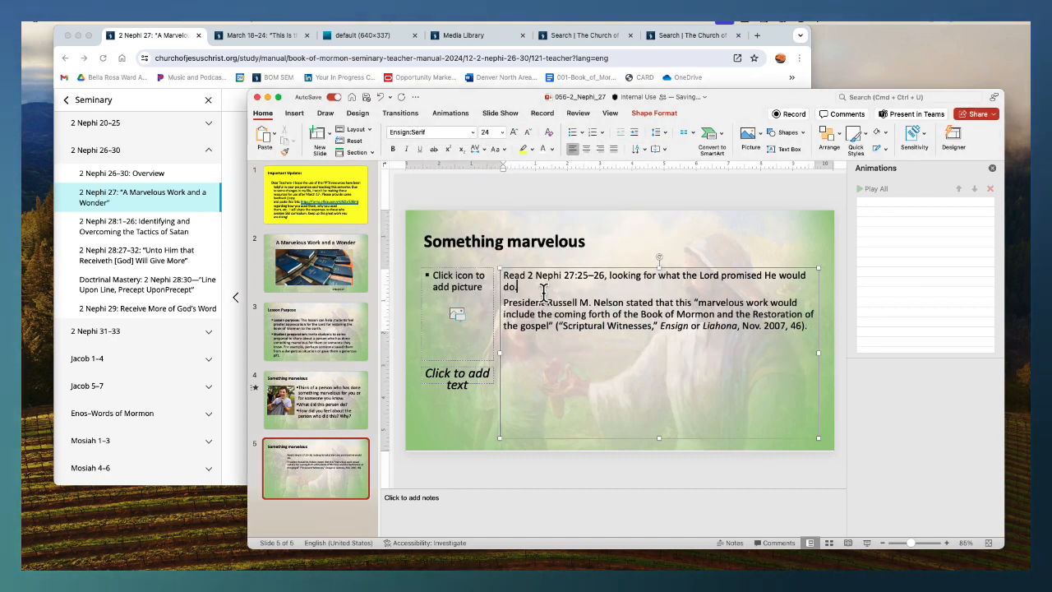
# Enlarge both paragraphs in slide 5's large text placeholder to 40 pt
pyautogui.moveTo(542, 291); pyautogui.dragTo(473, 260)
pyautogui.press('super+a')
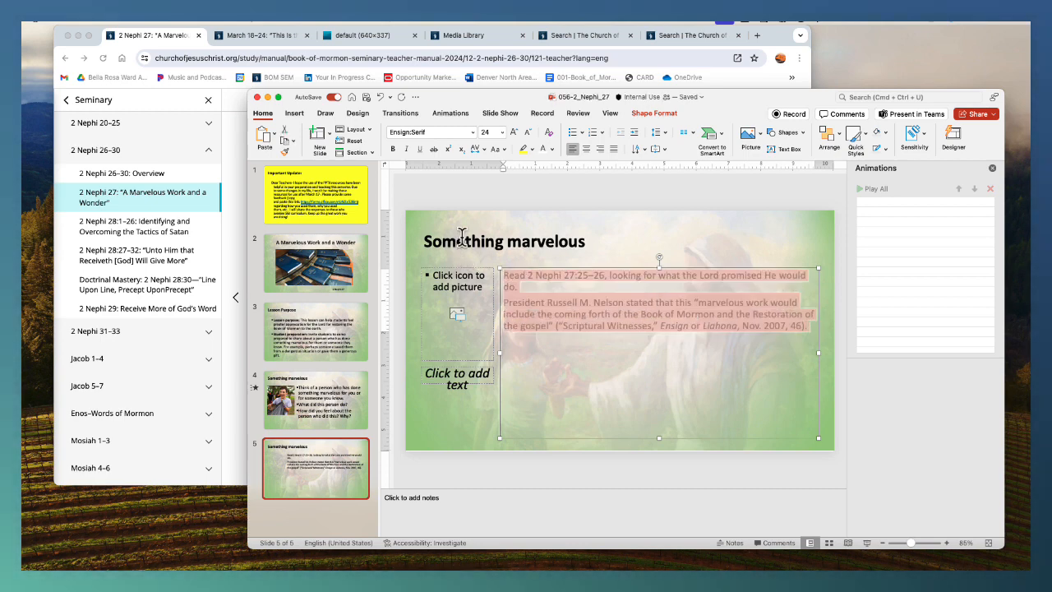
pyautogui.click(513, 132)
pyautogui.click(514, 132)
pyautogui.click(514, 132)
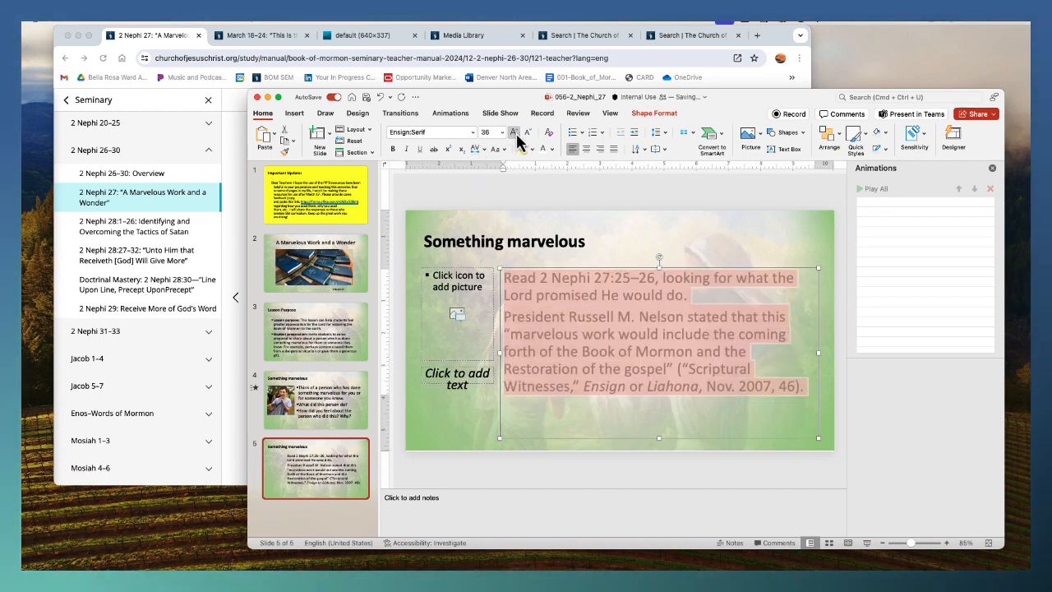
pyautogui.click(514, 134)
# Bold the scripture reference “Read 2 Nephi 27:25–26,” at the start of slide 5's first paragraph
pyautogui.click(626, 278)
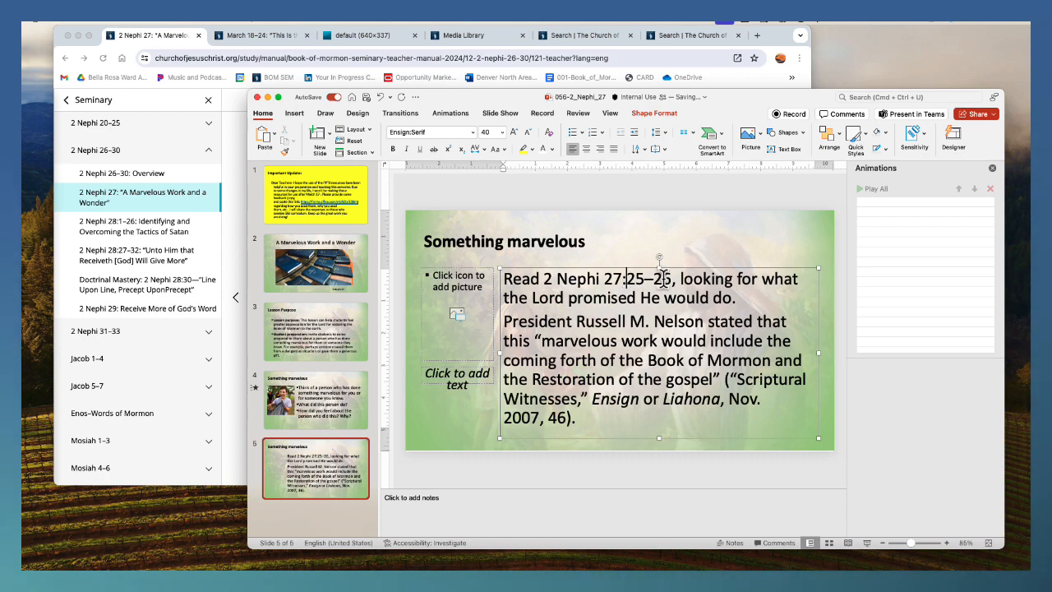
pyautogui.moveTo(670, 279); pyautogui.dragTo(503, 280)
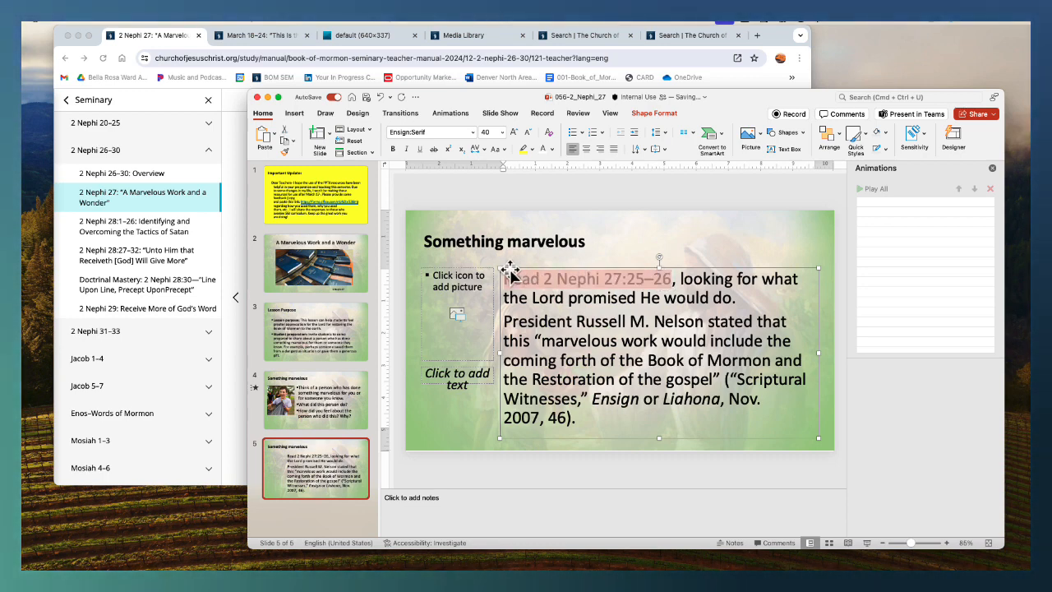
pyautogui.press('super+v')
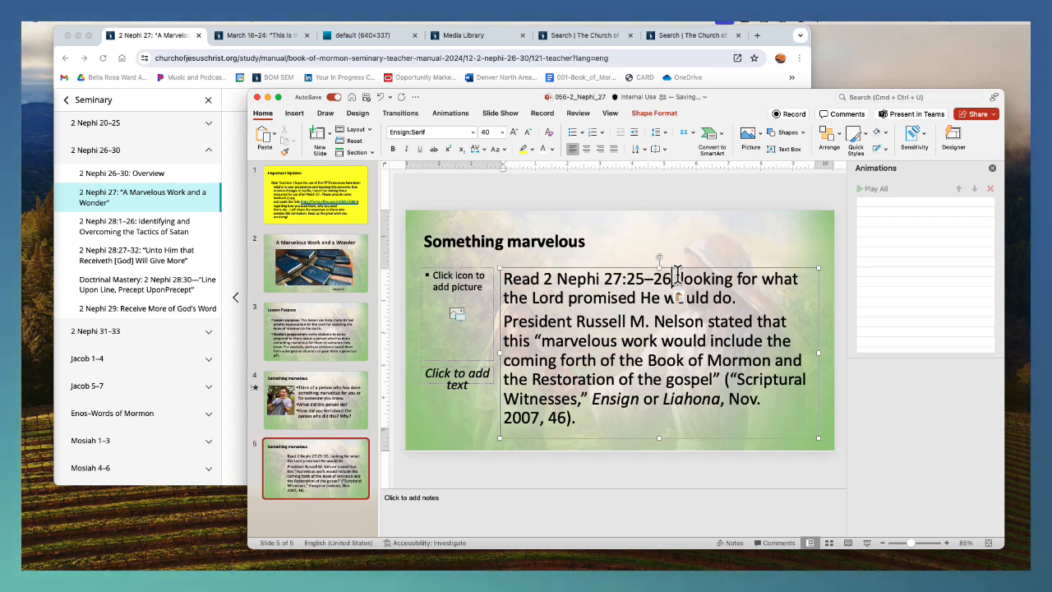
pyautogui.moveTo(679, 279); pyautogui.dragTo(491, 279)
pyautogui.press('super+b')
pyautogui.click(608, 240)
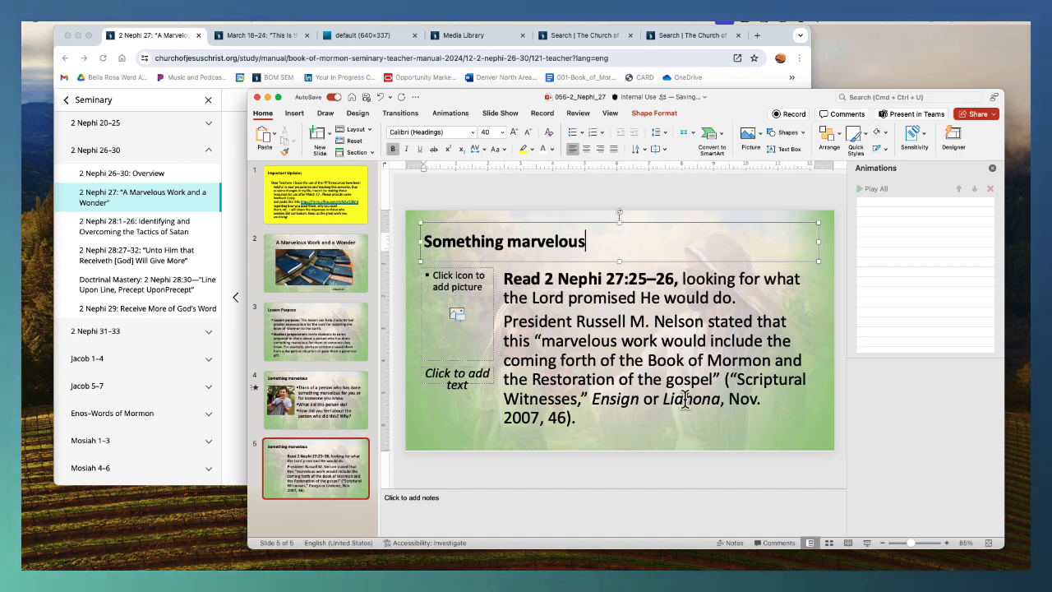
# Move the “Scriptural Witnesses,” Ensign or Liahona, Nov. 2007, 46 citation into the caption placeholder below the picture area, keeping text only
pyautogui.moveTo(711, 387); pyautogui.dragTo(758, 428)
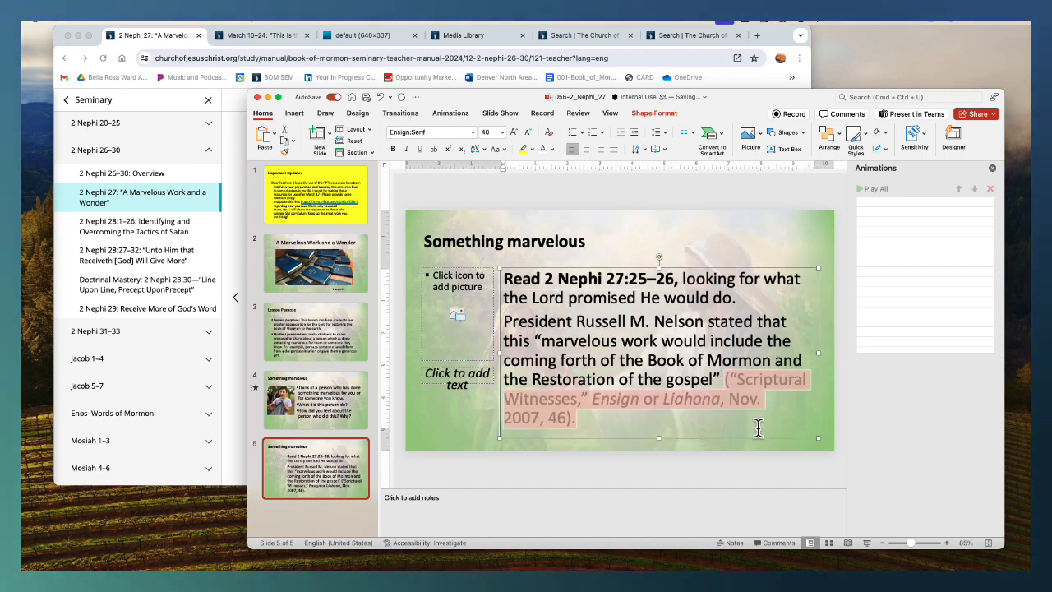
pyautogui.press('BackSpace')
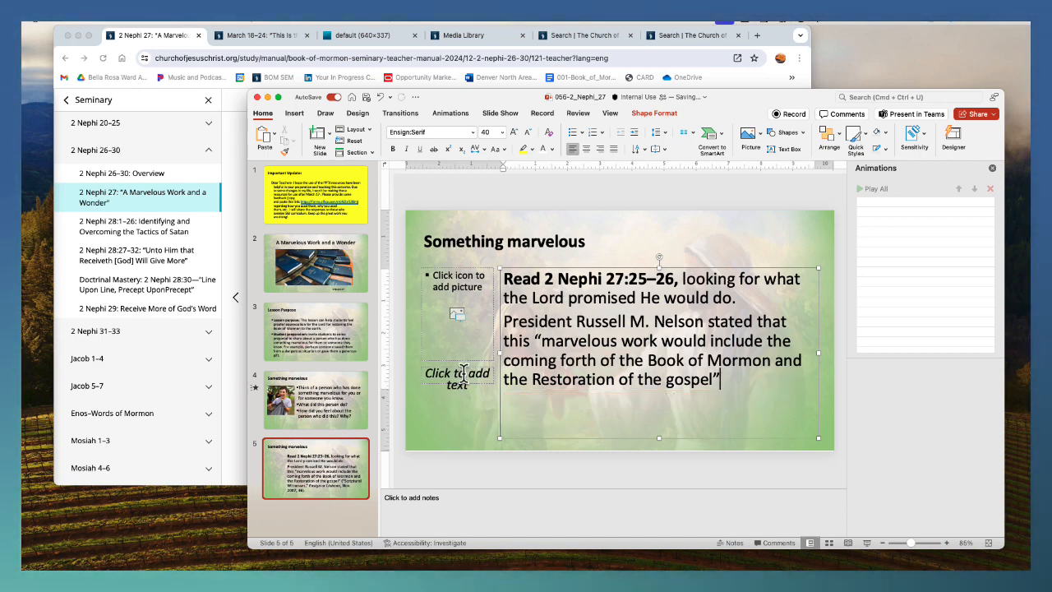
pyautogui.click(463, 374)
pyautogui.write('("Scriptural Witnesses," Ensign or Liahona, Nov. 2007, 46).')
pyautogui.click(482, 392)
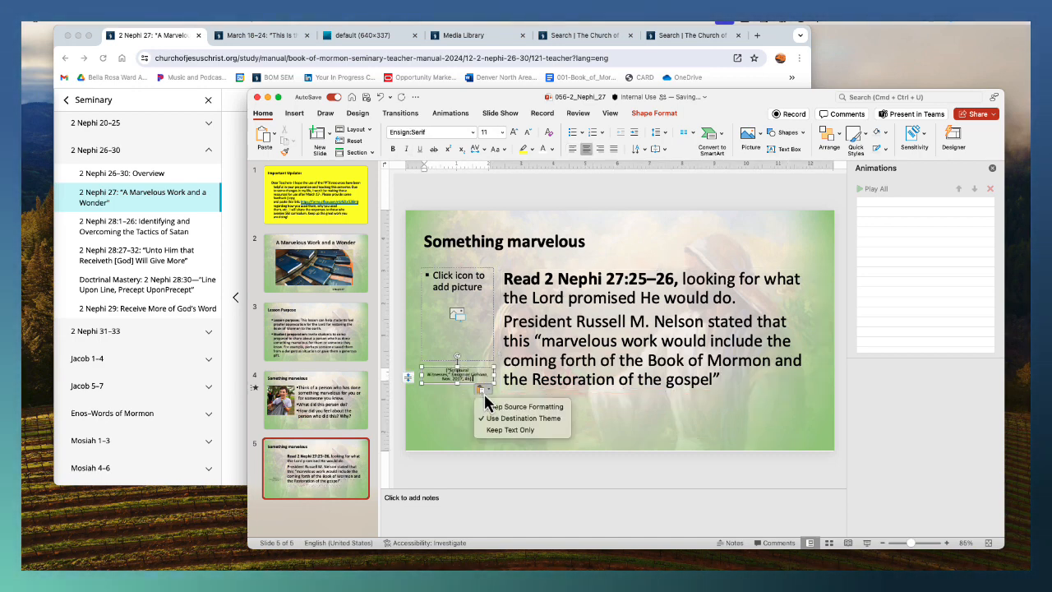
pyautogui.click(511, 431)
# Enlarge the President Nelson paragraph to 44 pt and give it an Appear entrance animation
pyautogui.moveTo(699, 395); pyautogui.dragTo(493, 320)
pyautogui.click(515, 133)
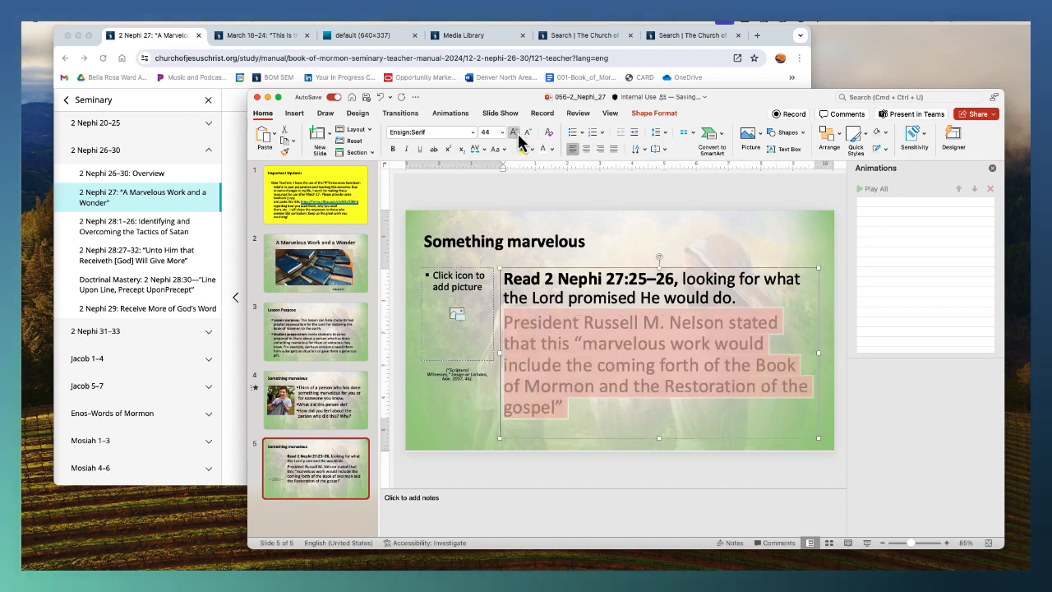
pyautogui.moveTo(591, 407); pyautogui.dragTo(499, 328)
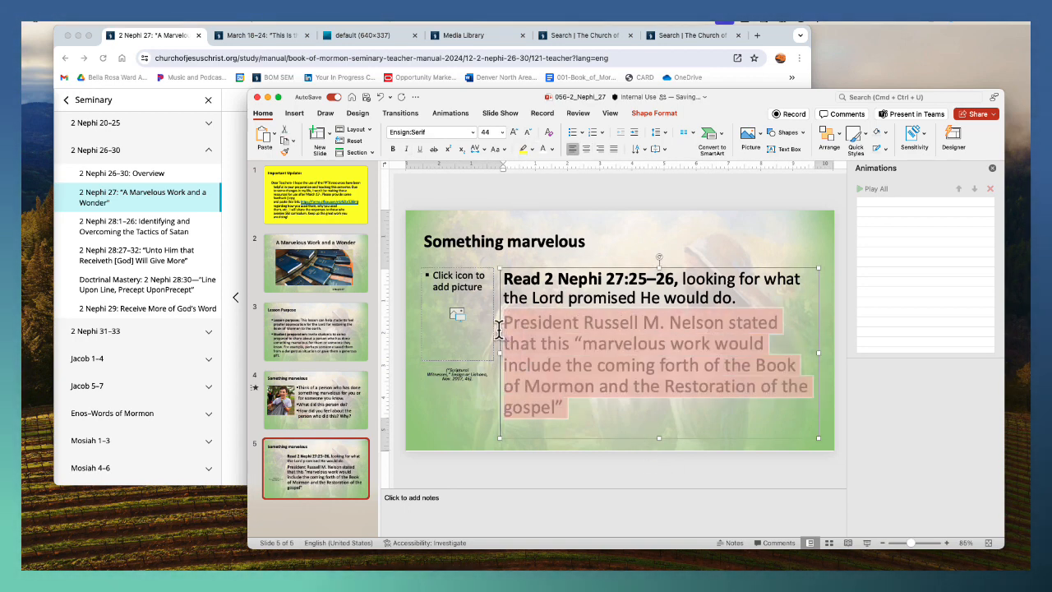
pyautogui.click(450, 113)
pyautogui.click(317, 137)
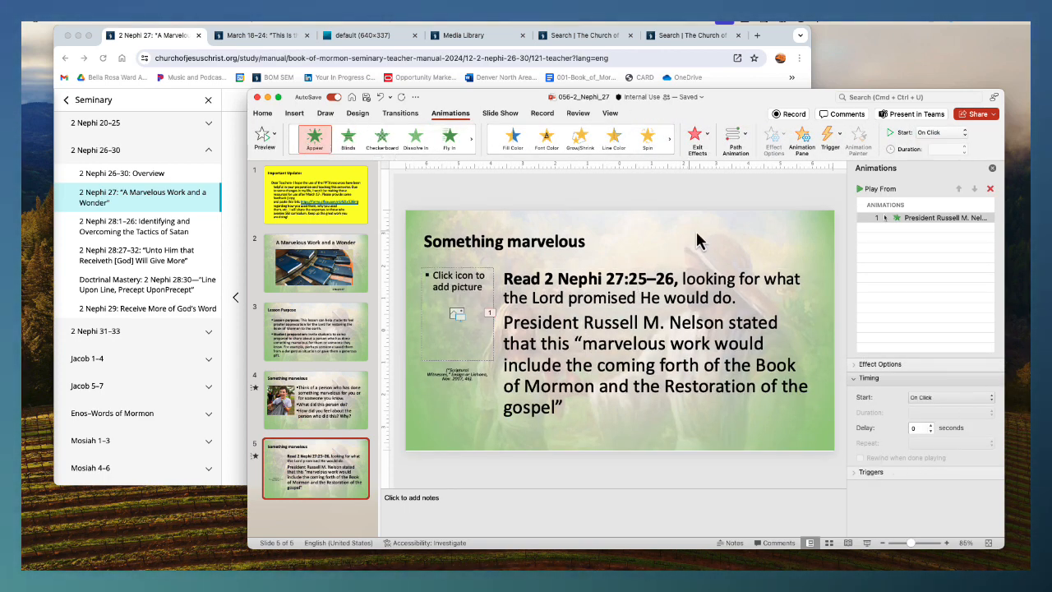
# Copy the “Invite the students to share” teacher note from the Chrome lesson into slide 5's speaker notes in PowerPoint
pyautogui.click(231, 277)
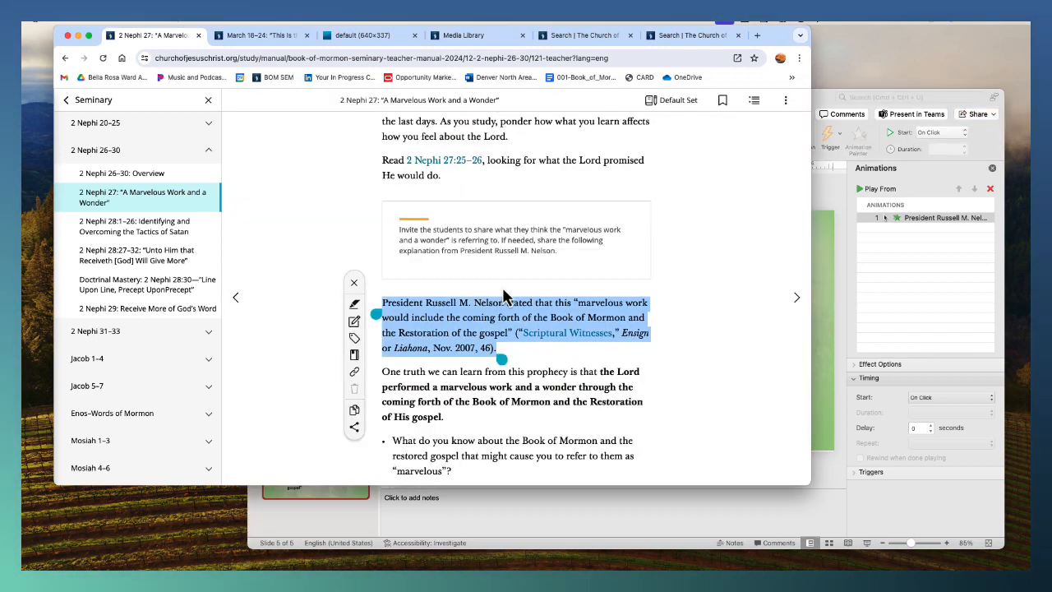
pyautogui.moveTo(553, 252); pyautogui.dragTo(401, 234)
pyautogui.press('super+c')
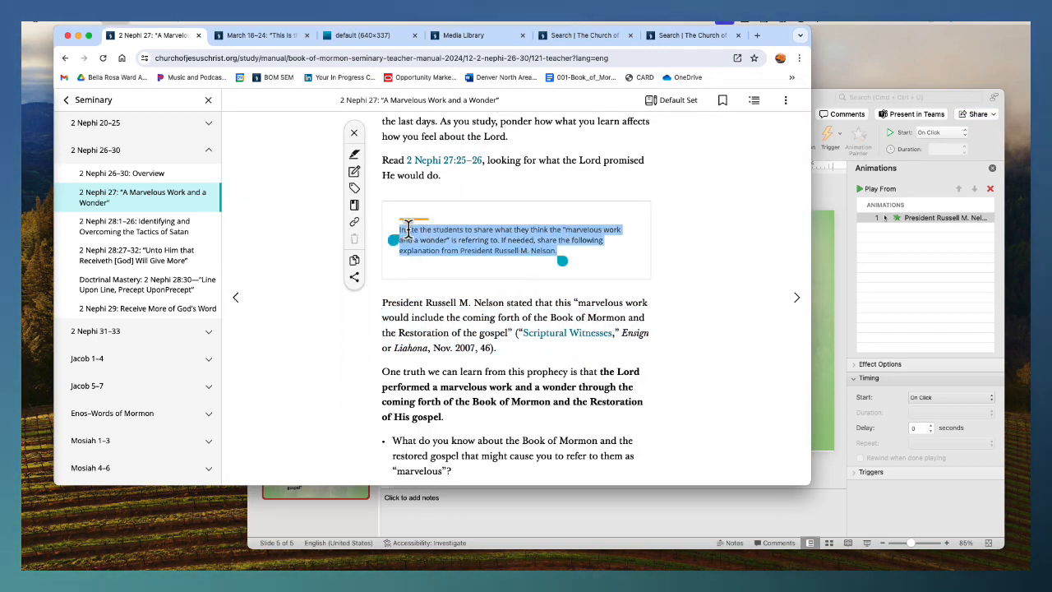
pyautogui.click(658, 498)
pyautogui.press('super+v')
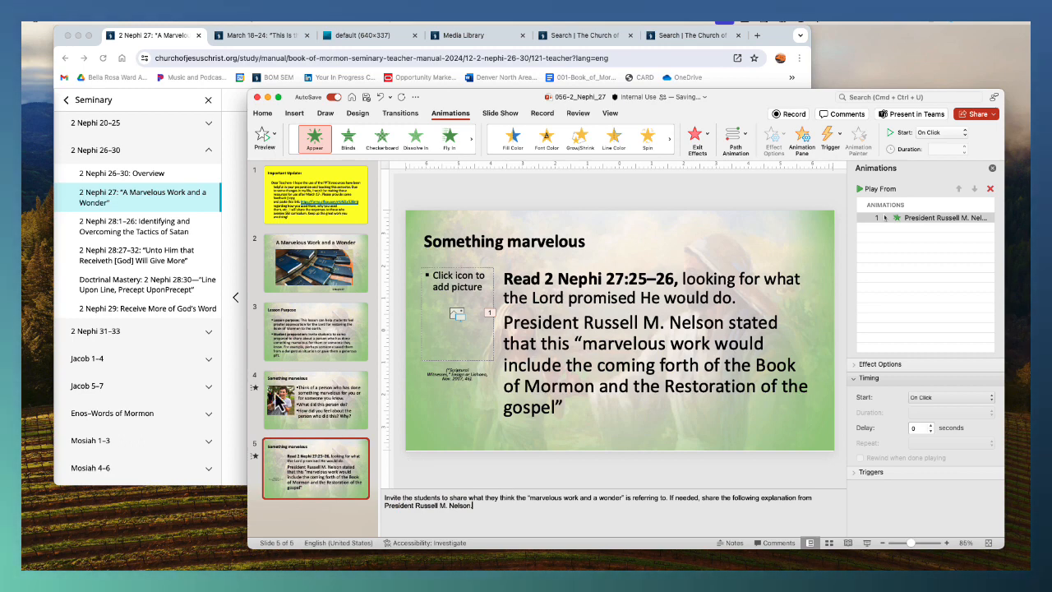
# Search the images of the Church's Media Library in Chrome for “president nelson”
pyautogui.click(487, 49)
pyautogui.click(486, 41)
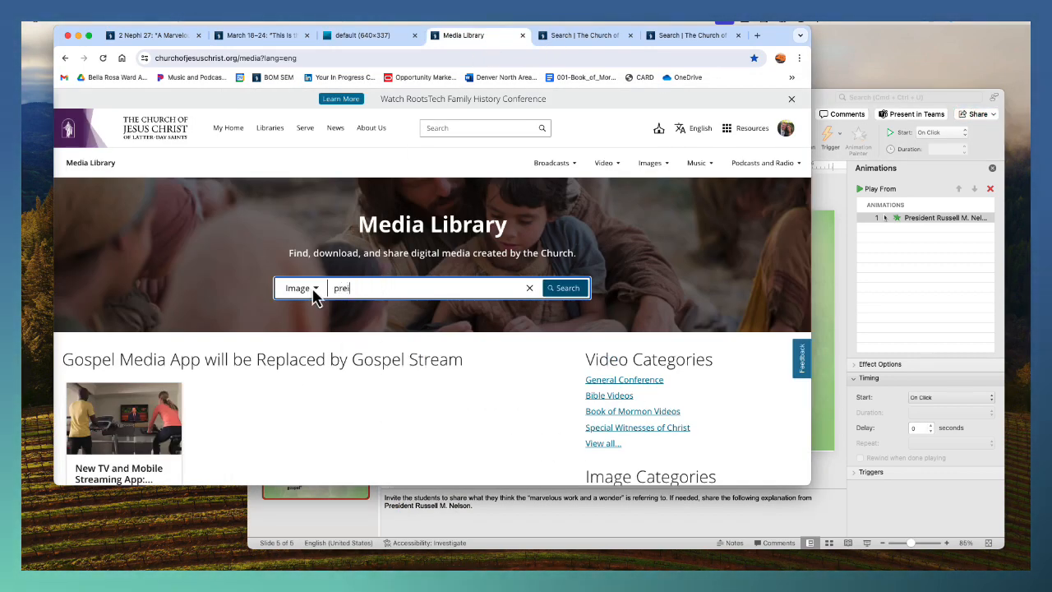
pyautogui.write('president nelson')
pyautogui.press('Return')
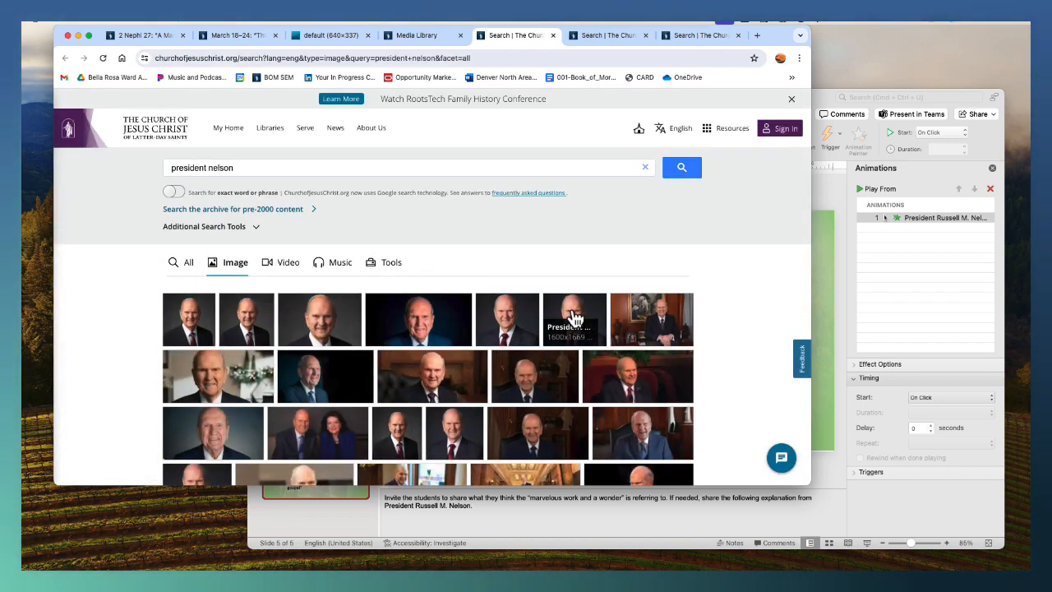
# Copy the first President Nelson portrait from the Chrome image results into slide 5's picture placeholder in PowerPoint
pyautogui.click(184, 319)
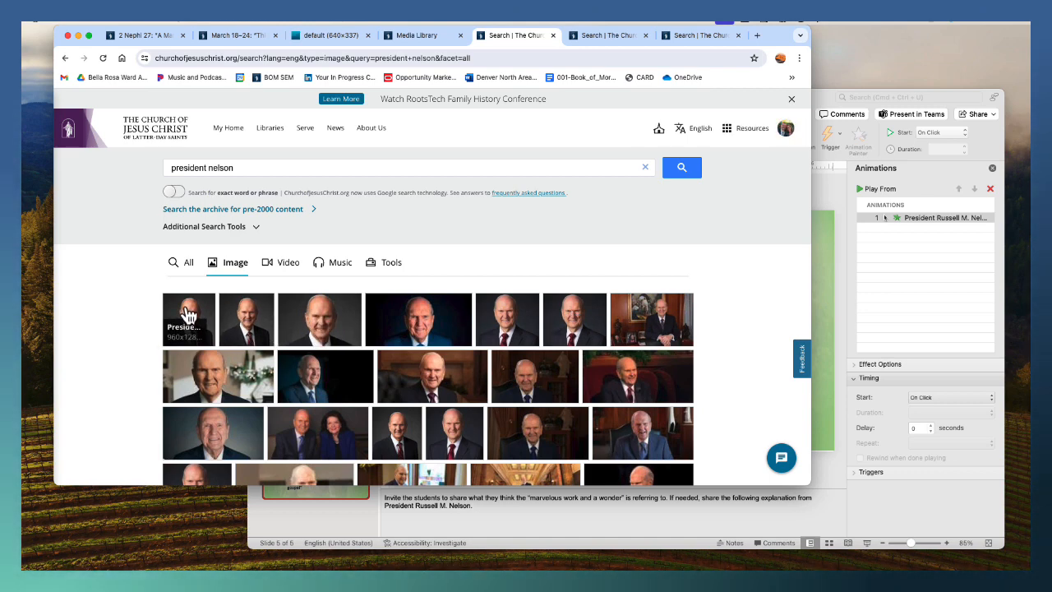
pyautogui.scroll(-1, 787, 380)
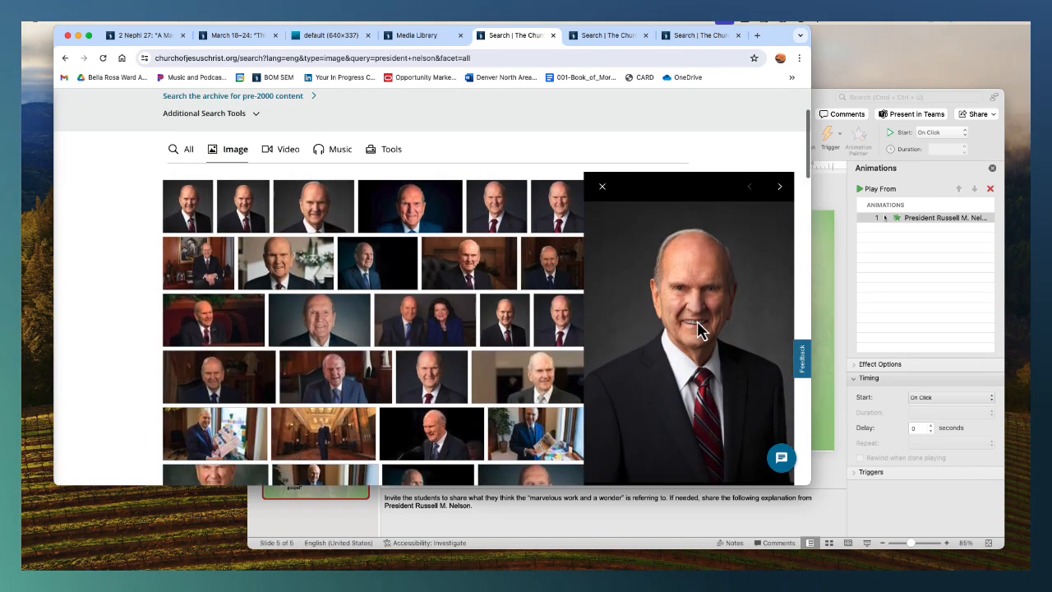
pyautogui.rightClick(699, 326)
pyautogui.click(728, 350)
pyautogui.click(820, 335)
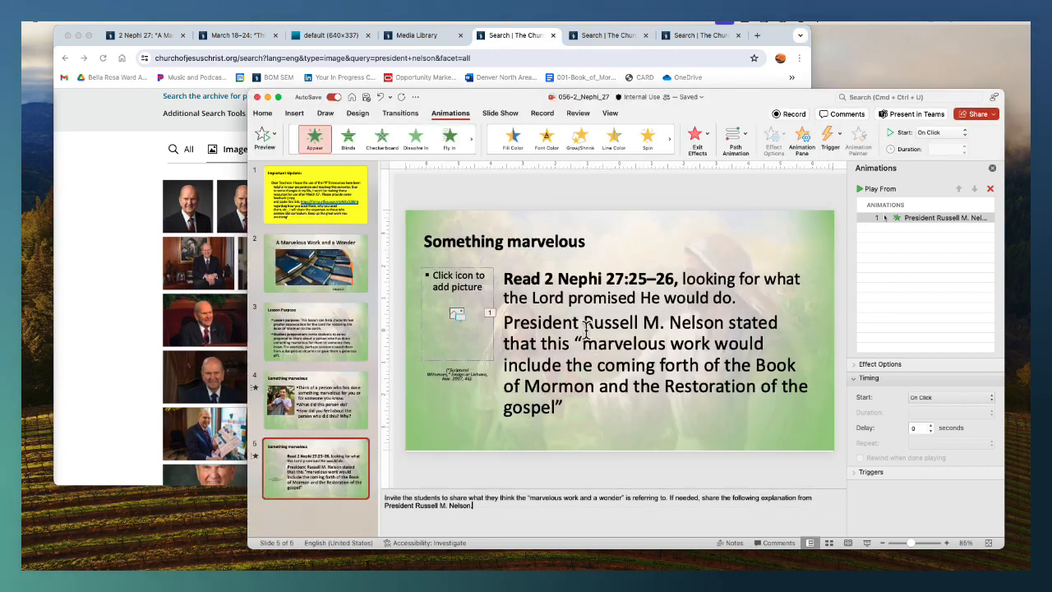
pyautogui.click(495, 350)
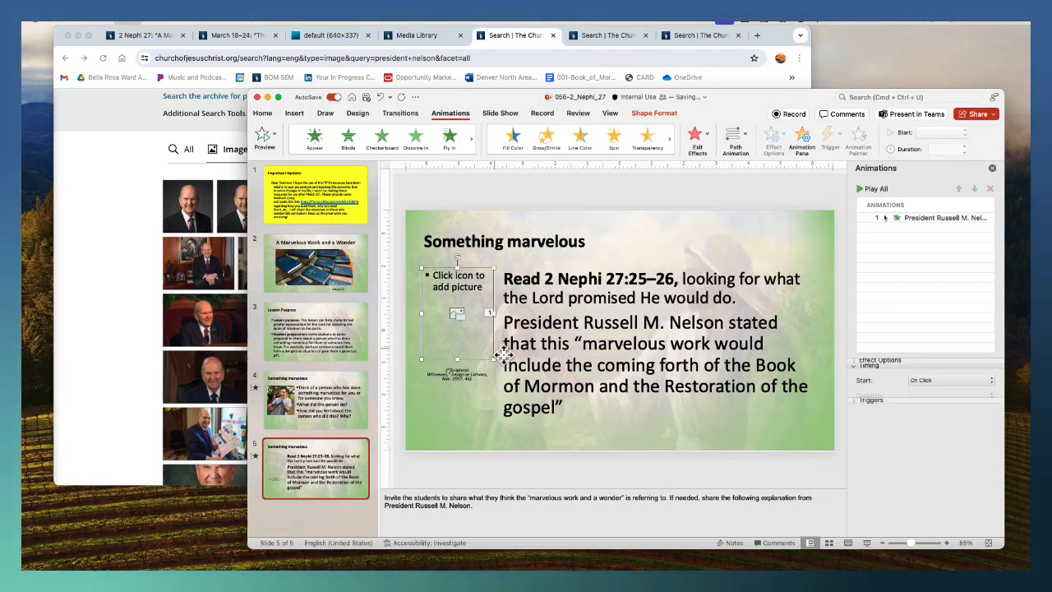
pyautogui.press('super+v')
# Apply a picture Quick Style with a soft shadow to the President Nelson portrait on slide 5
pyautogui.click(655, 112)
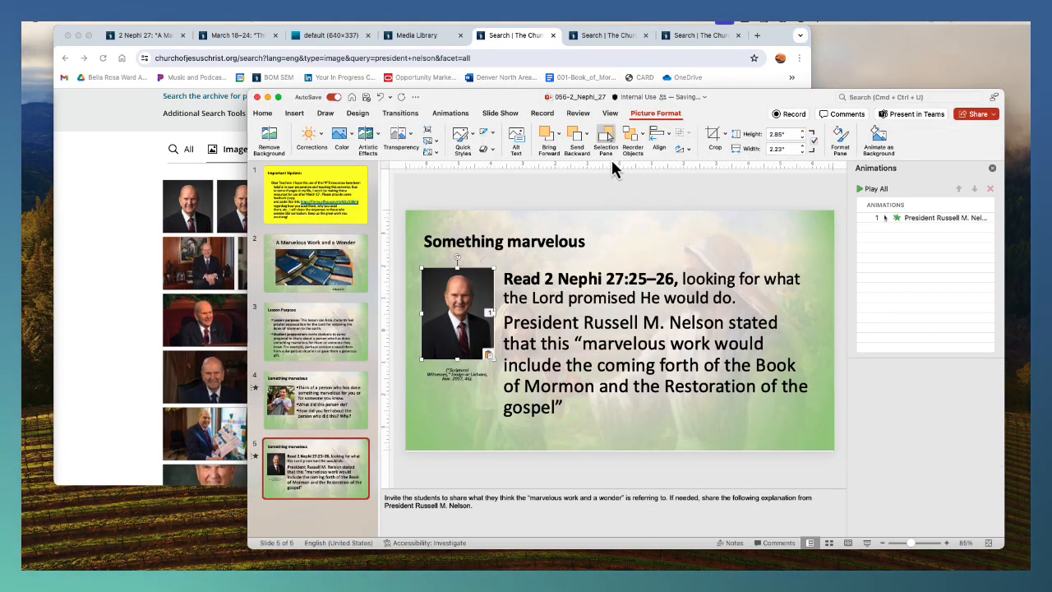
pyautogui.click(462, 134)
pyautogui.click(604, 186)
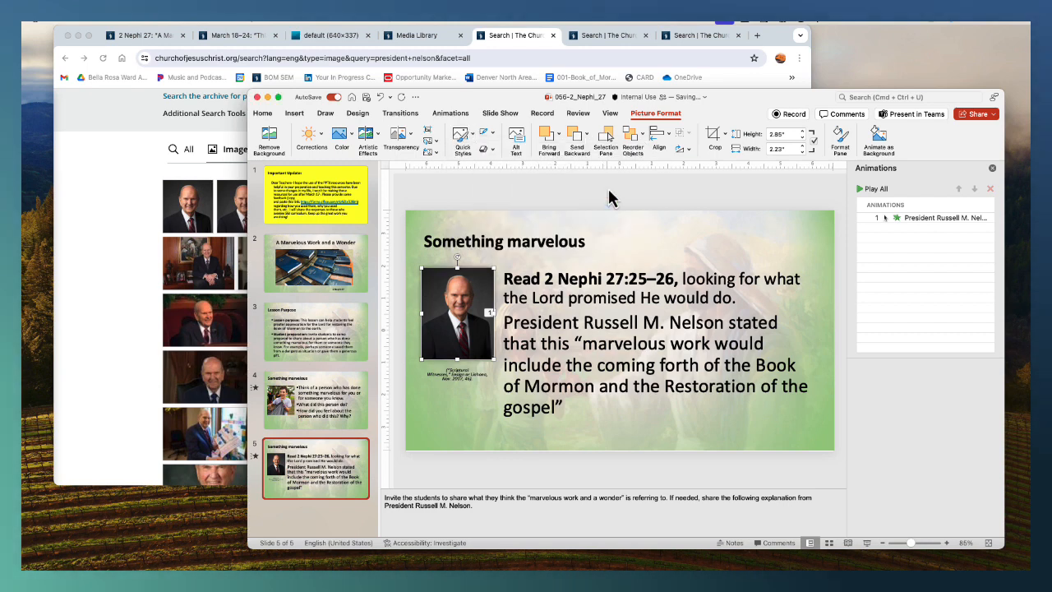
pyautogui.click(703, 206)
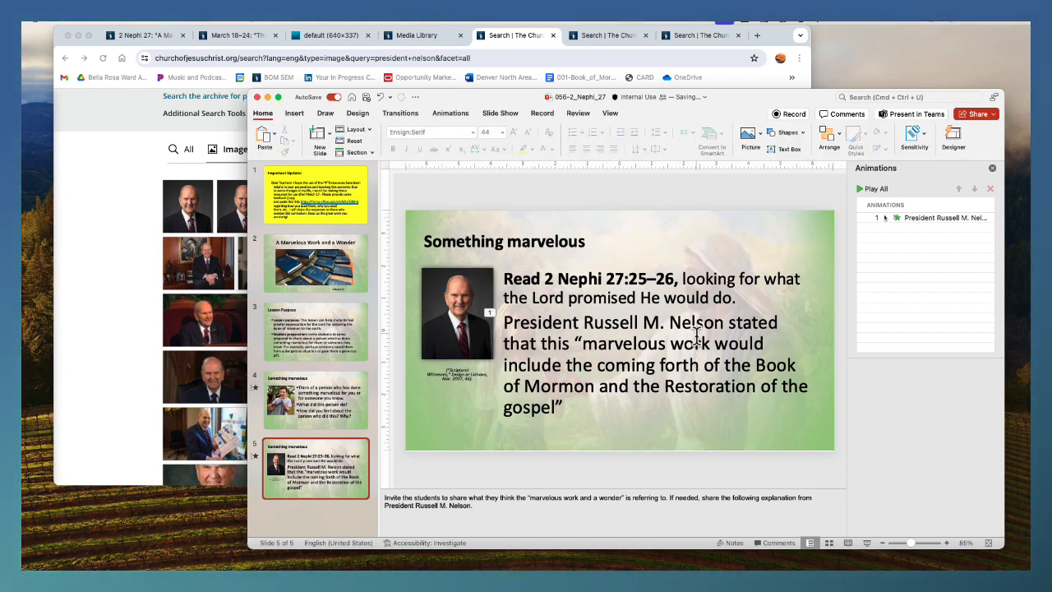
# Copy the “One truth we can learn from this prophecy” paragraph and its “marvelous” question from the Chrome lesson, and return to PowerPoint
pyautogui.click(163, 39)
pyautogui.scroll(-5, 475, 363)
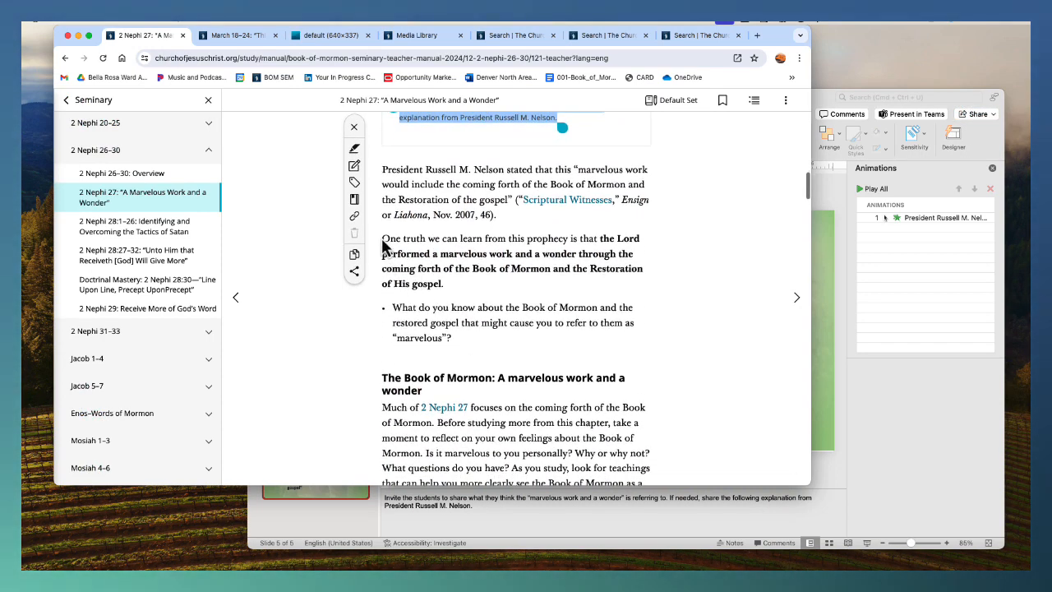
pyautogui.moveTo(384, 238); pyautogui.dragTo(520, 362)
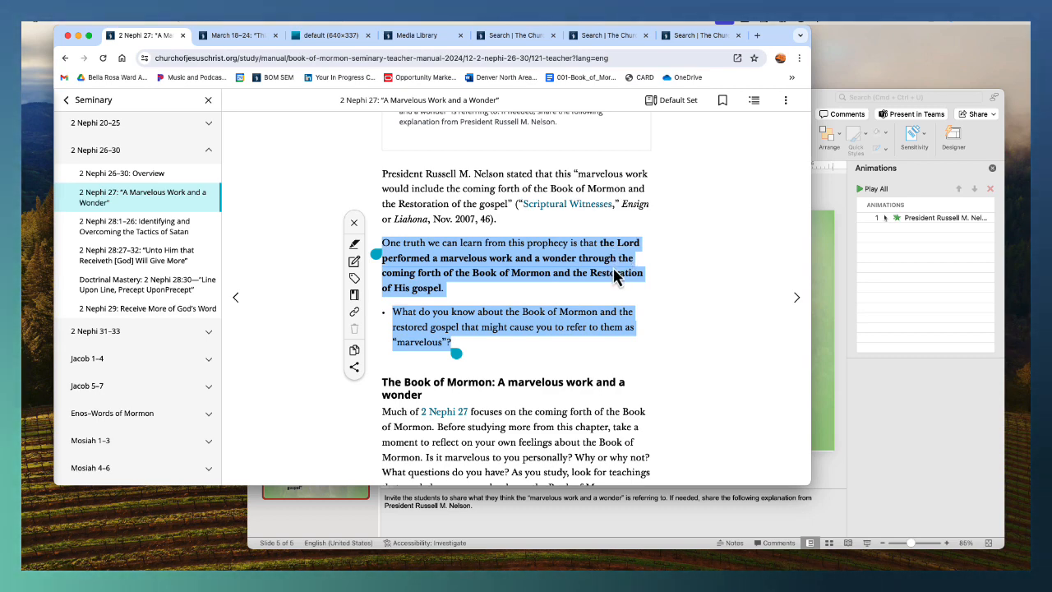
pyautogui.click(824, 280)
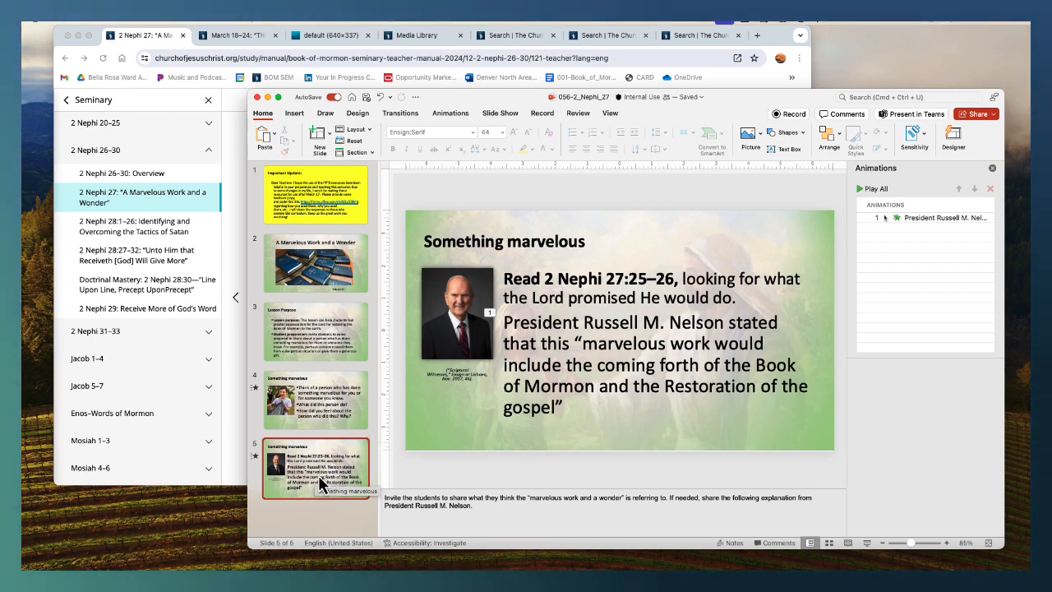
# Add a slide with the Image and Content layout after slide 5 and paste the copied passage into its body, keeping text only
pyautogui.click(329, 131)
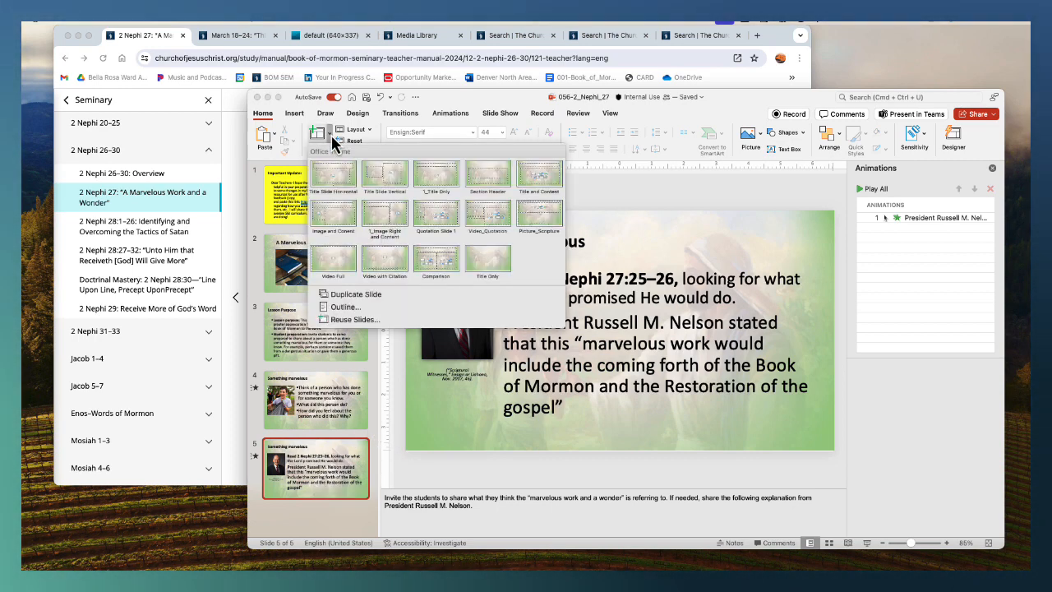
pyautogui.press('Escape')
pyautogui.click(336, 220)
pyautogui.click(585, 293)
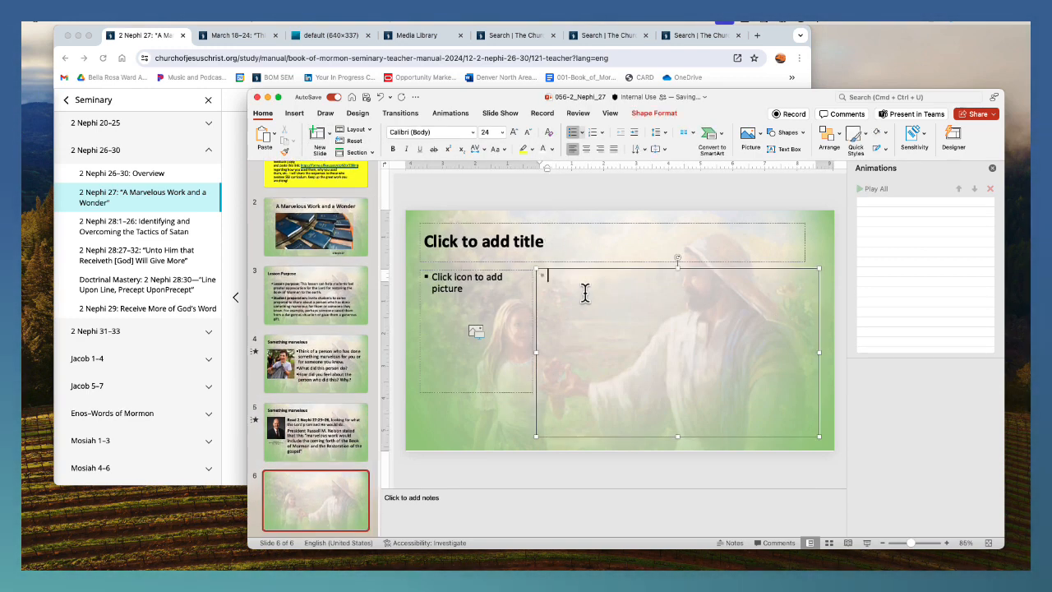
pyautogui.press('super+v')
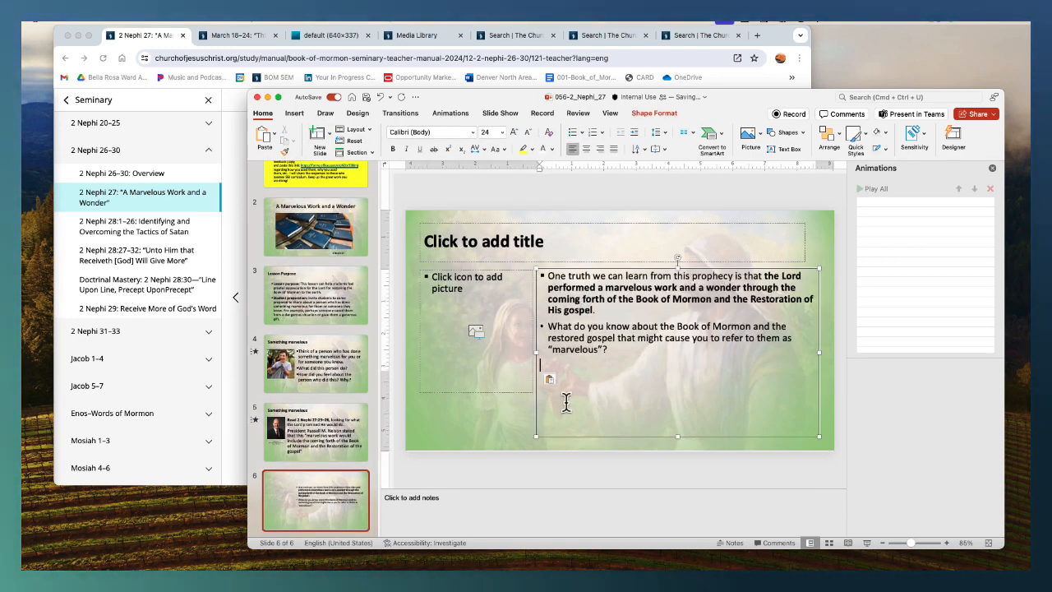
pyautogui.click(550, 379)
pyautogui.click(584, 423)
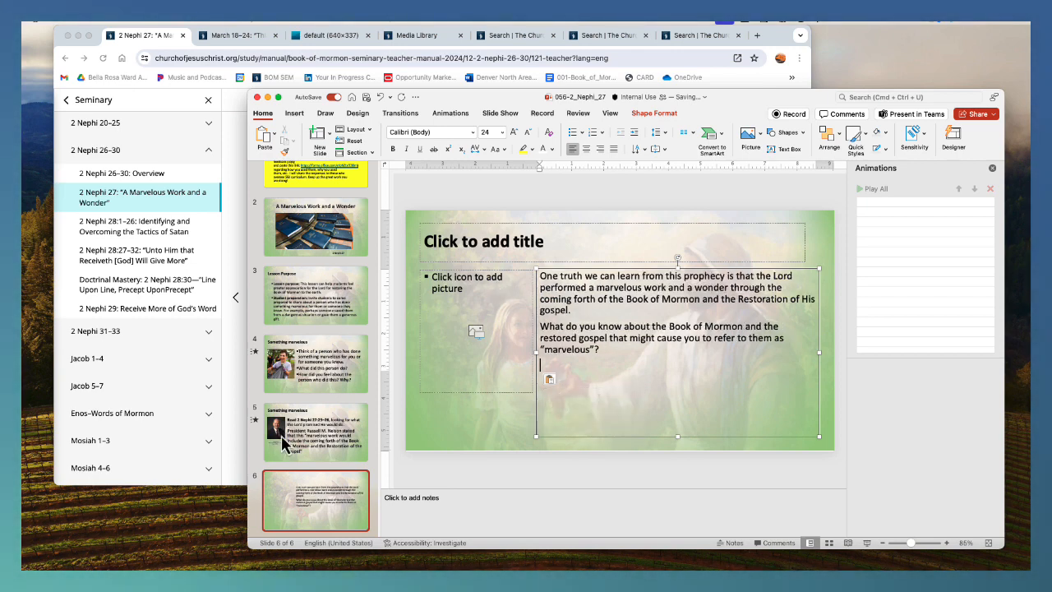
# Copy the title “Something marvelous” from slide 5 into slide 6's title placeholder
pyautogui.click(299, 429)
pyautogui.click(486, 244)
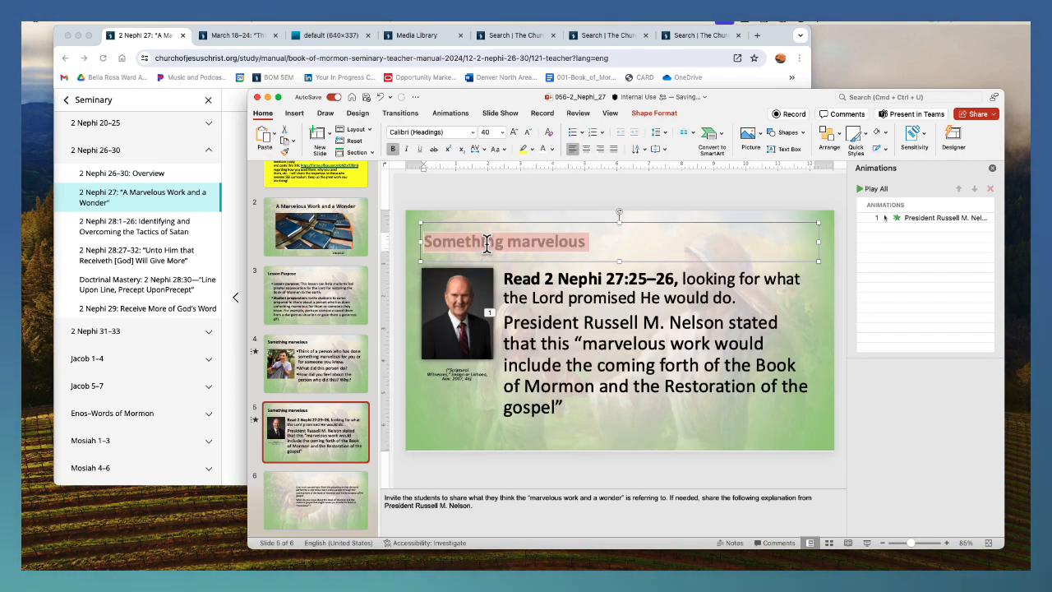
pyautogui.click(316, 500)
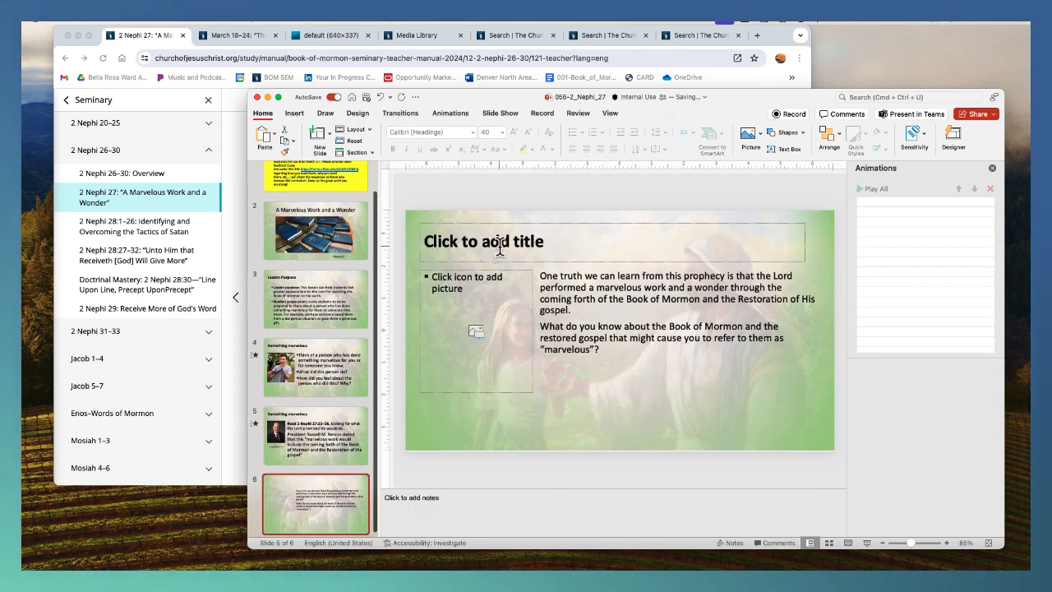
pyautogui.click(460, 241)
pyautogui.press('super+v')
# Search the Church website's images in Chrome for “marvelous work and a wonder”
pyautogui.click(513, 34)
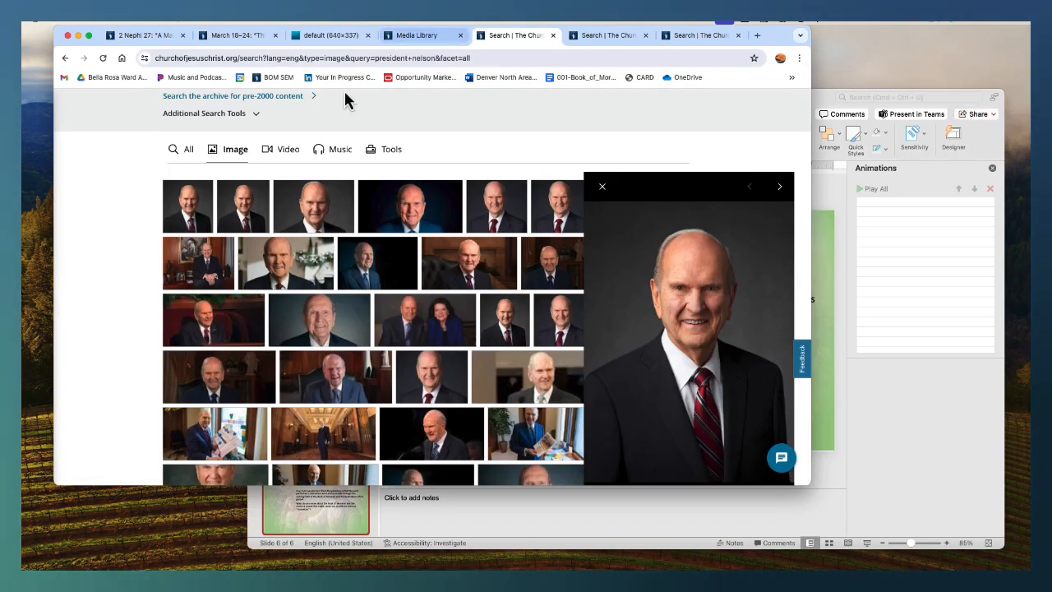
pyautogui.scroll(3, 328, 116)
pyautogui.moveTo(250, 173); pyautogui.dragTo(161, 170)
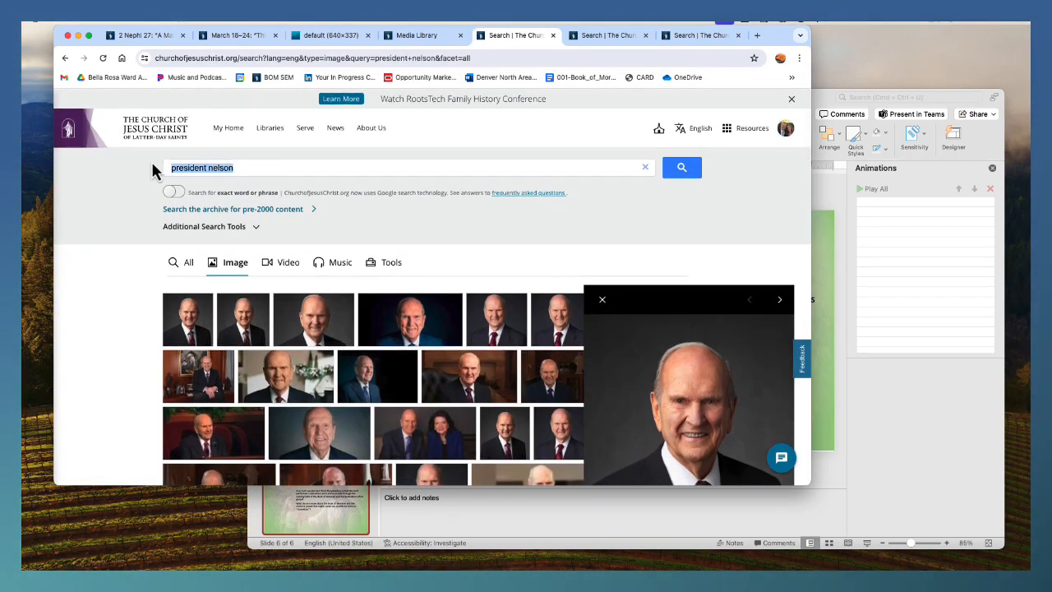
pyautogui.write('marvelous wor')
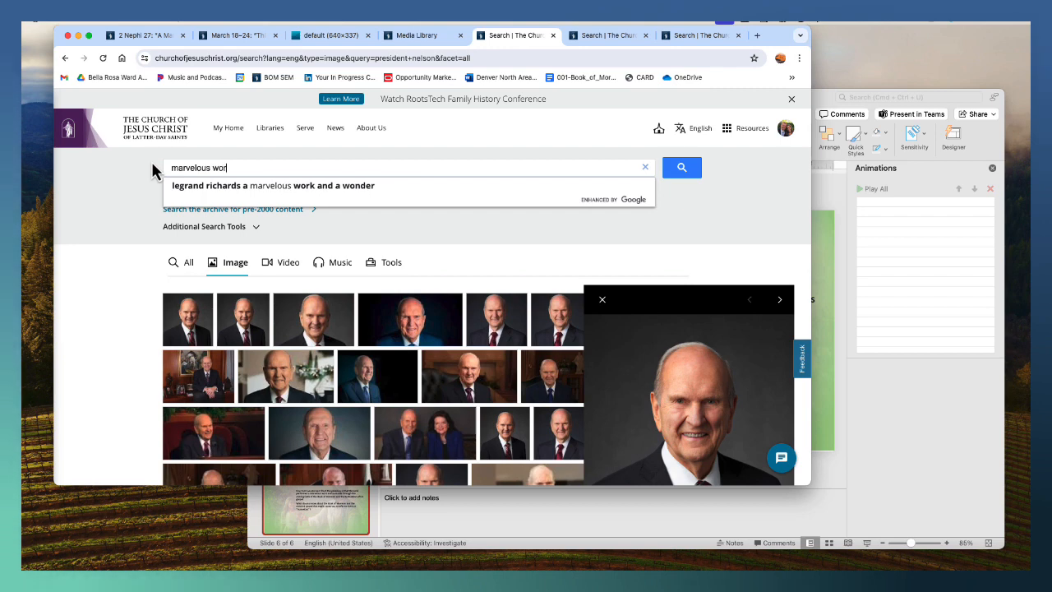
pyautogui.write('k and aq\\')
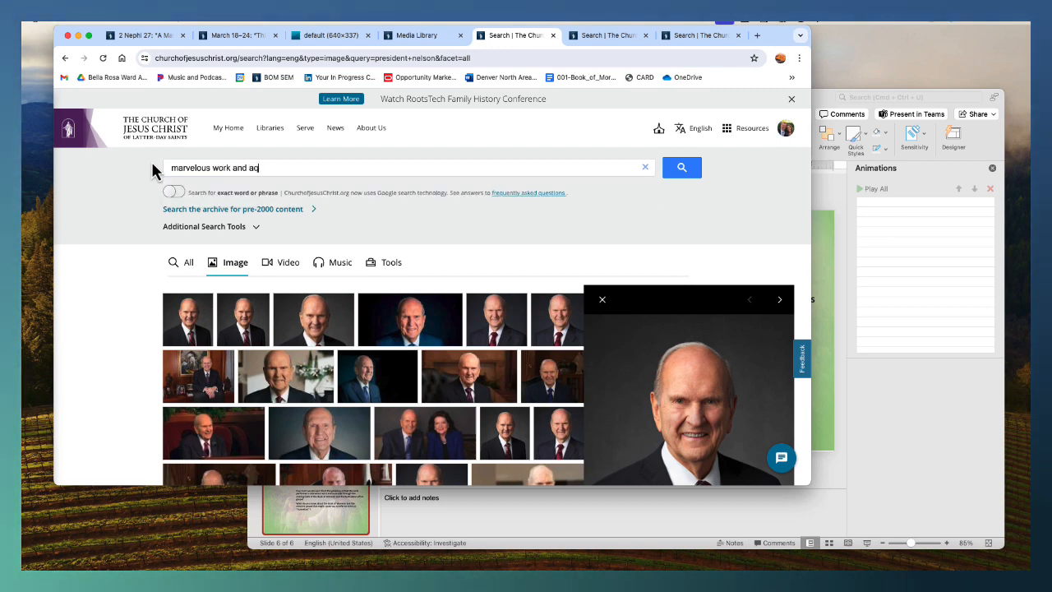
pyautogui.press('BackSpace')
pyautogui.write('wonder')
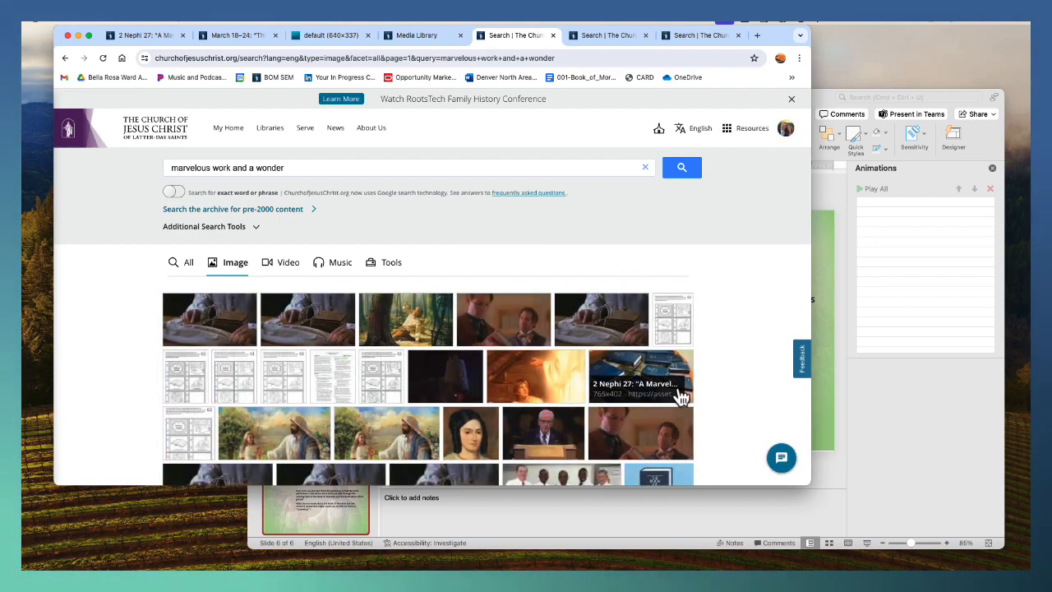
# Copy the “A Marvelous Work and a Wonder” picture of the metal plates into slide 6's picture placeholder in PowerPoint
pyautogui.scroll(-2, 587, 320)
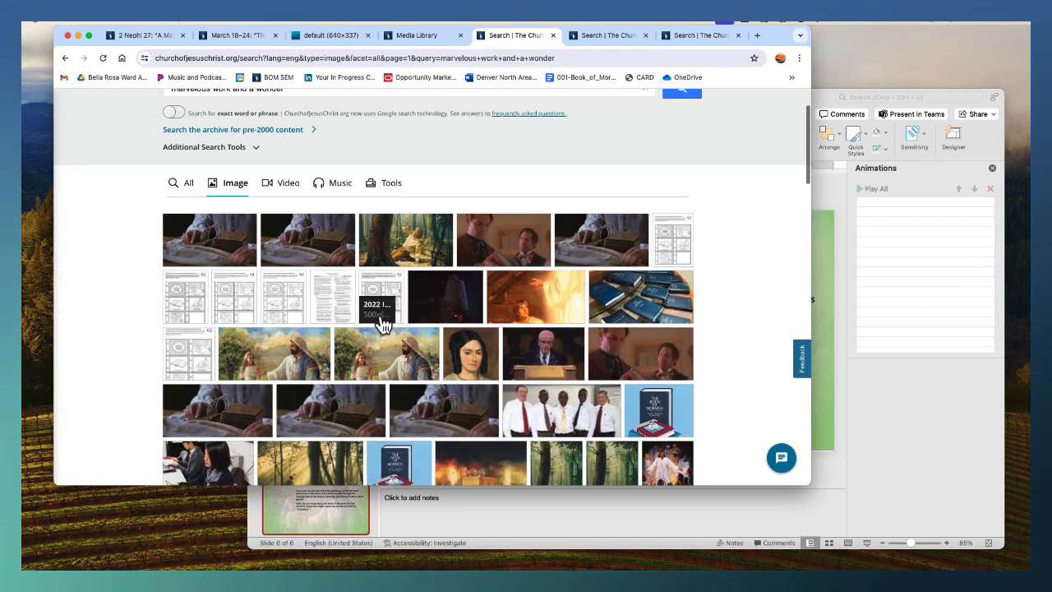
pyautogui.click(606, 228)
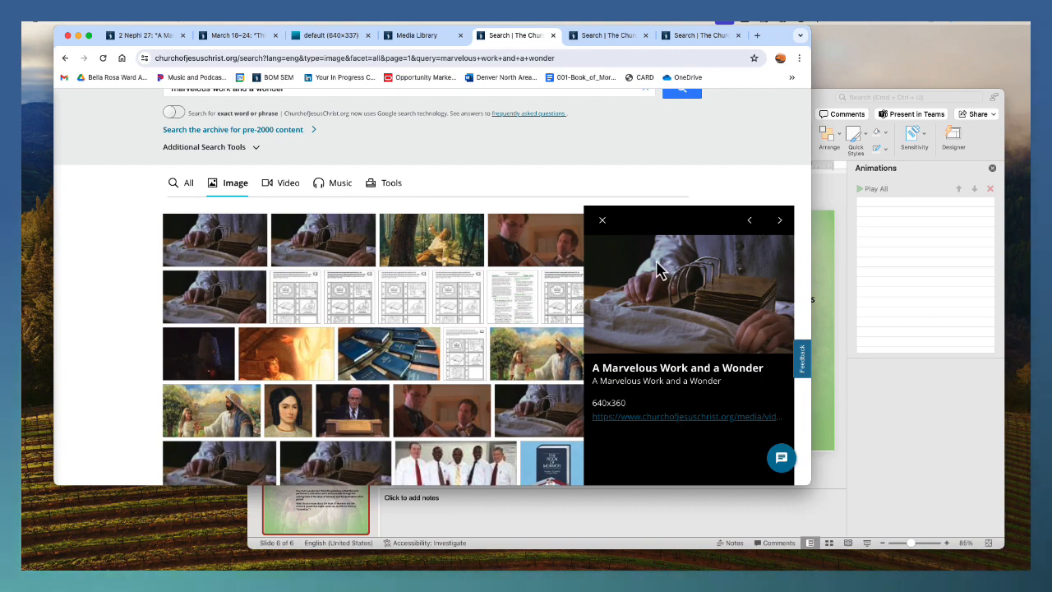
pyautogui.rightClick(697, 266)
pyautogui.click(721, 293)
pyautogui.click(827, 274)
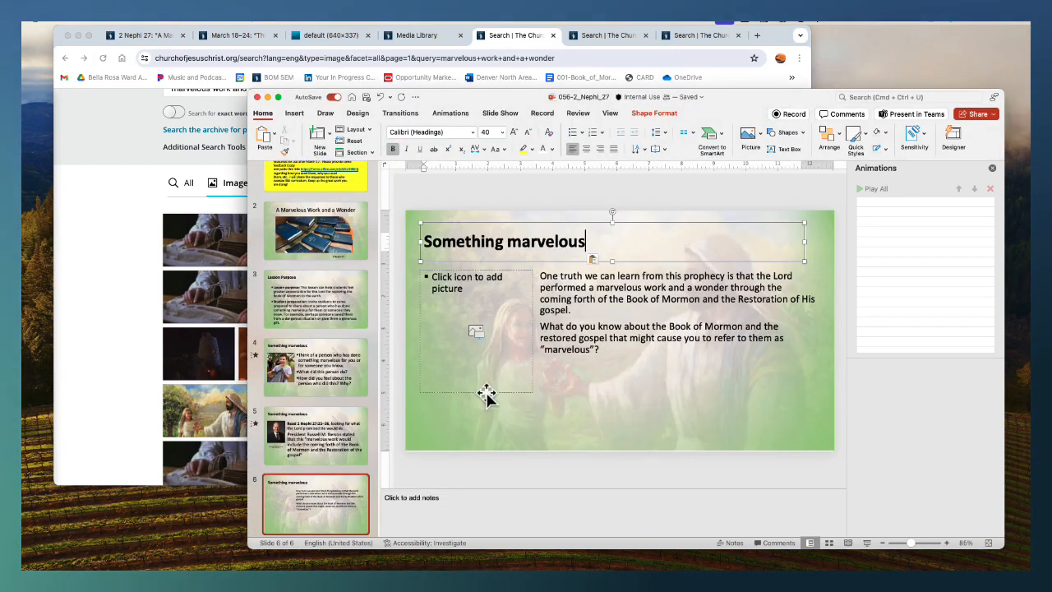
pyautogui.click(484, 392)
pyautogui.press('cmd+v')
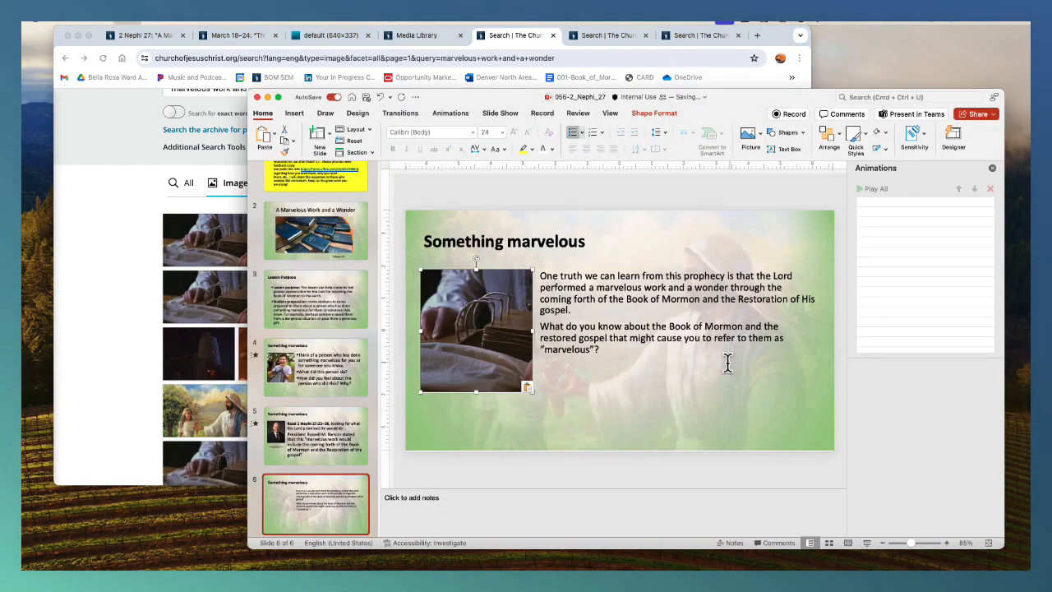
# Check the lesson's emphasis in Chrome and bold slide 6's text from “the Lord performed” through “His gospel.” to match
pyautogui.hotkey('ctrl', 'Up')
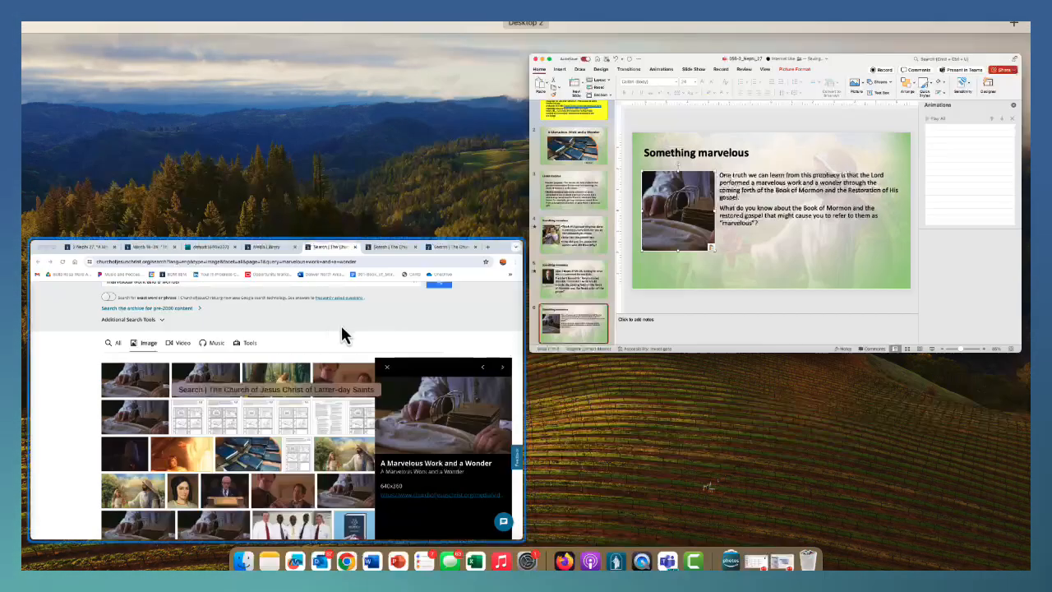
pyautogui.click(341, 325)
pyautogui.click(169, 39)
pyautogui.click(552, 261)
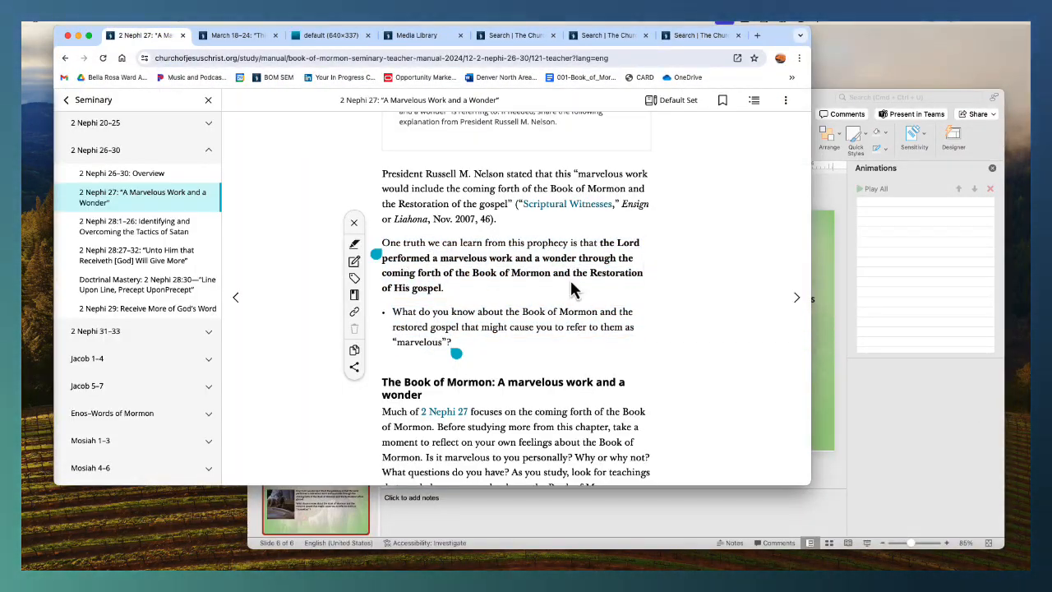
pyautogui.click(826, 287)
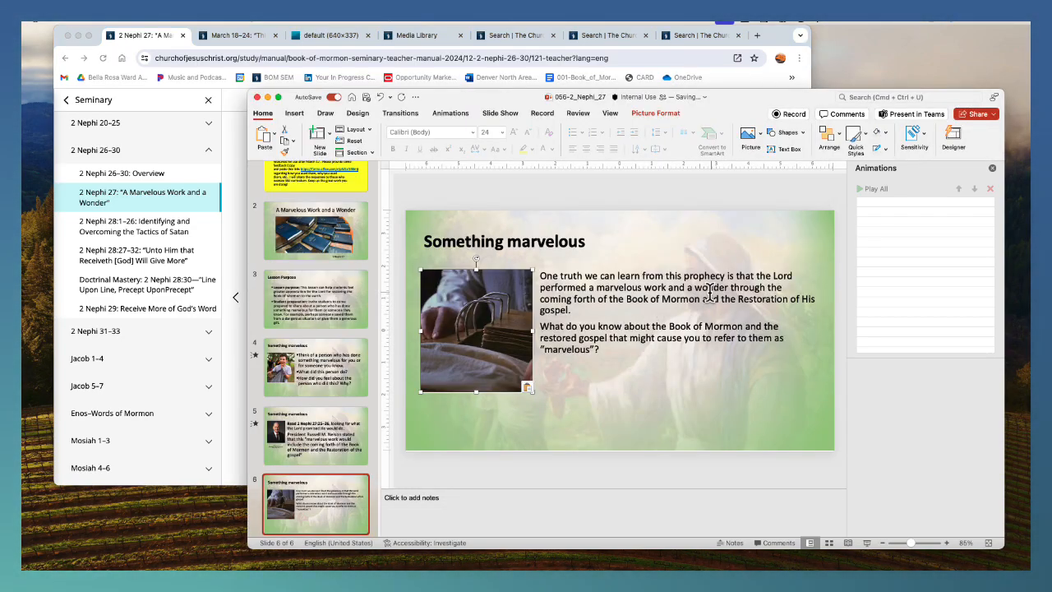
pyautogui.hotkey('ctrl', 'Up')
pyautogui.click(438, 421)
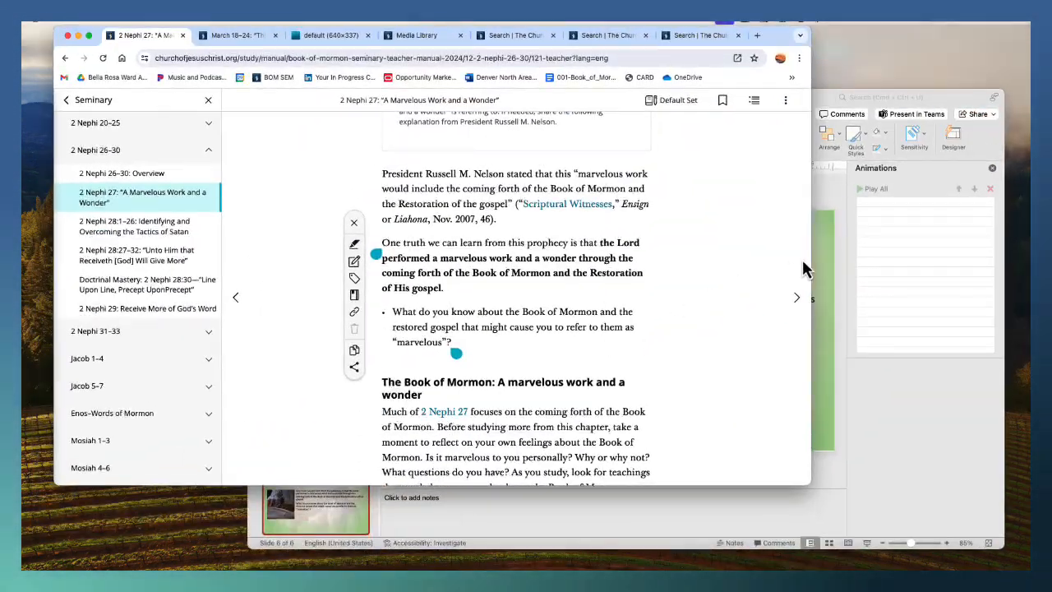
pyautogui.click(813, 265)
pyautogui.moveTo(756, 276); pyautogui.dragTo(780, 303)
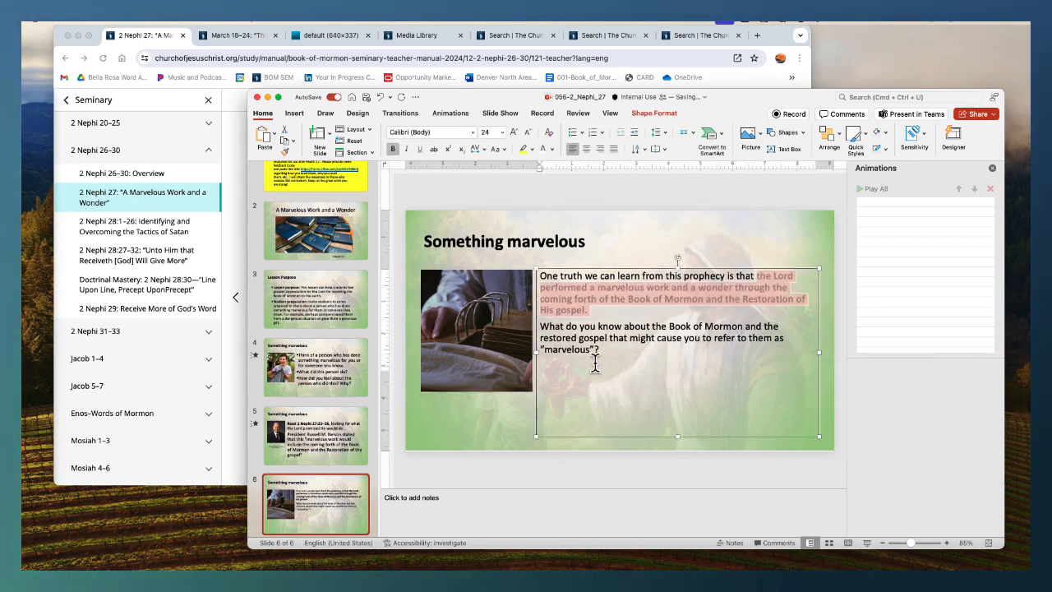
# Enlarge all of slide 6's body text to 36 pt
pyautogui.moveTo(595, 364); pyautogui.dragTo(540, 276)
pyautogui.click(514, 133)
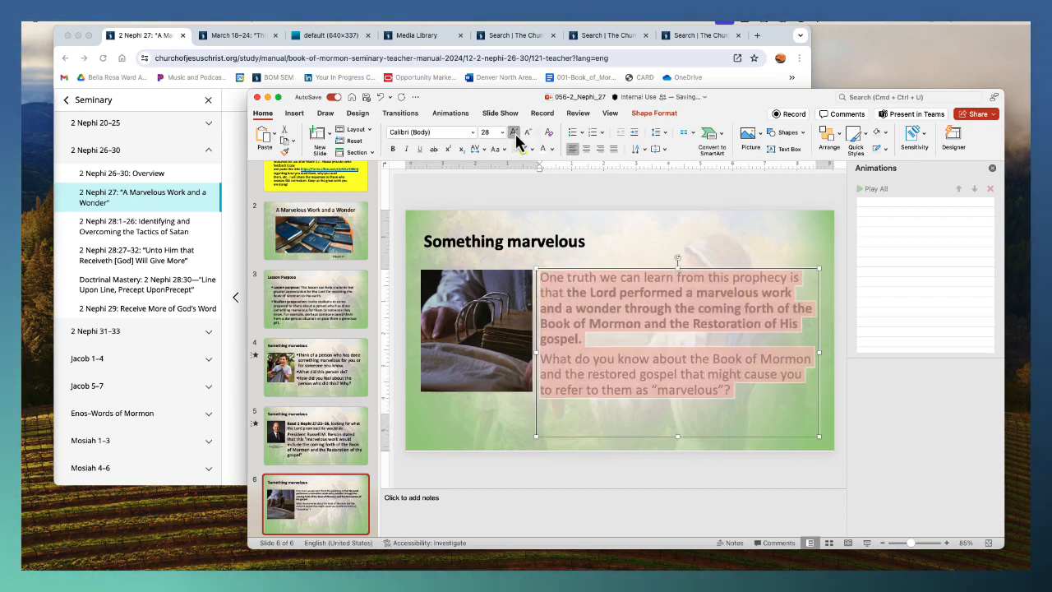
pyautogui.click(514, 133)
pyautogui.click(514, 133)
# Make the “What do you know about the Book of Mormon” question a bullet and give it an Appear entrance animation
pyautogui.moveTo(630, 421); pyautogui.dragTo(540, 372)
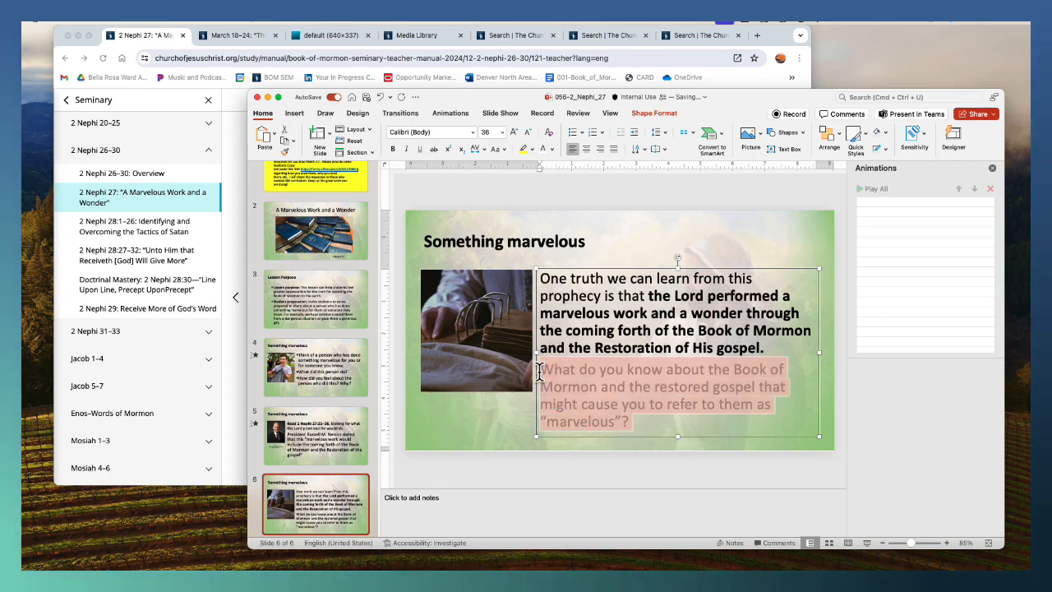
pyautogui.click(575, 136)
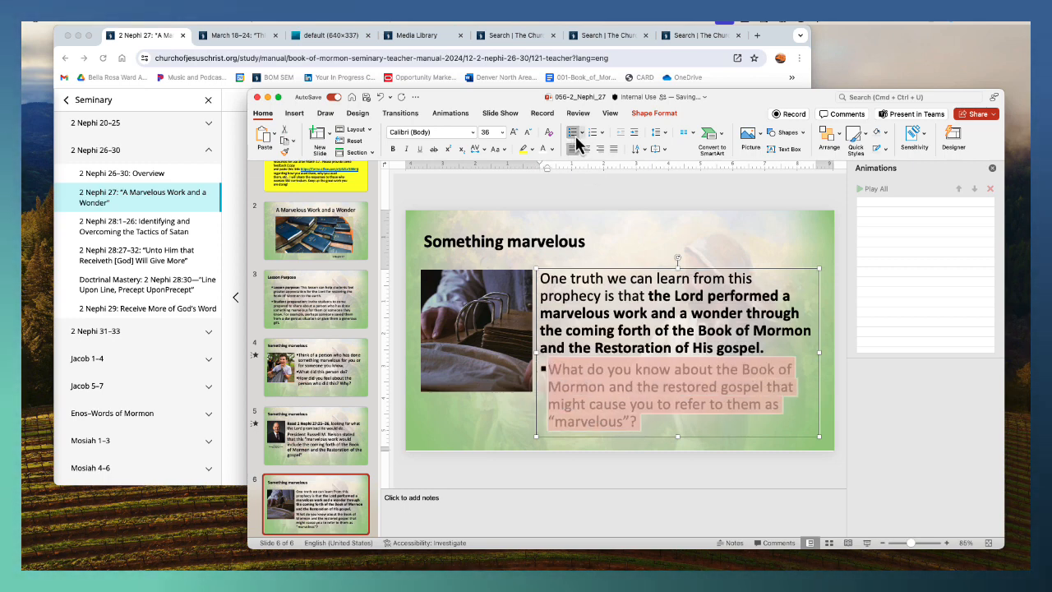
pyautogui.click(445, 114)
pyautogui.click(323, 137)
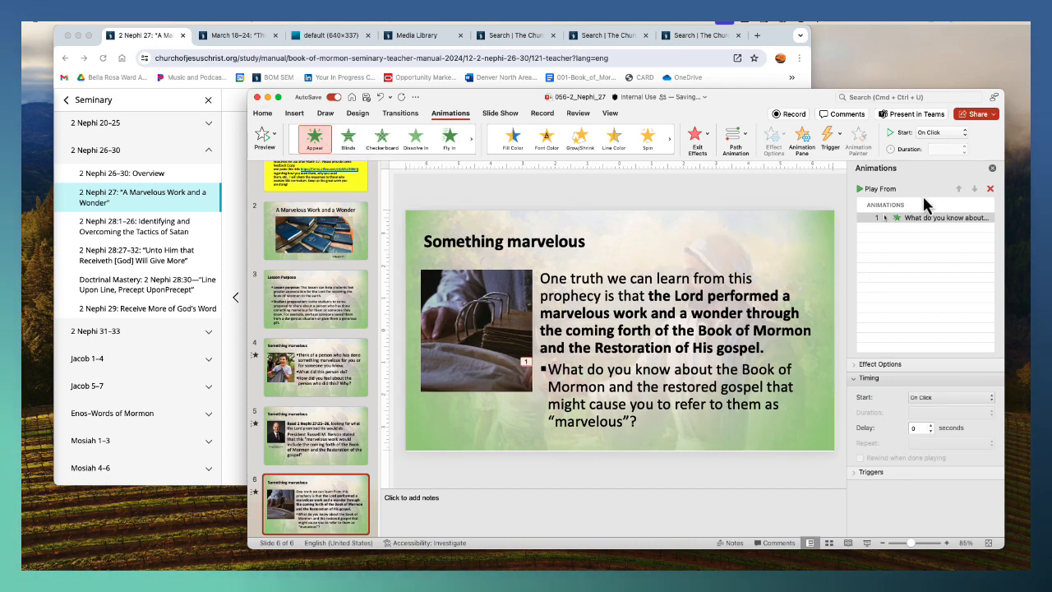
# Apply a centered-shadow picture quick style to slide 6's picture of the metal plates
pyautogui.click(513, 314)
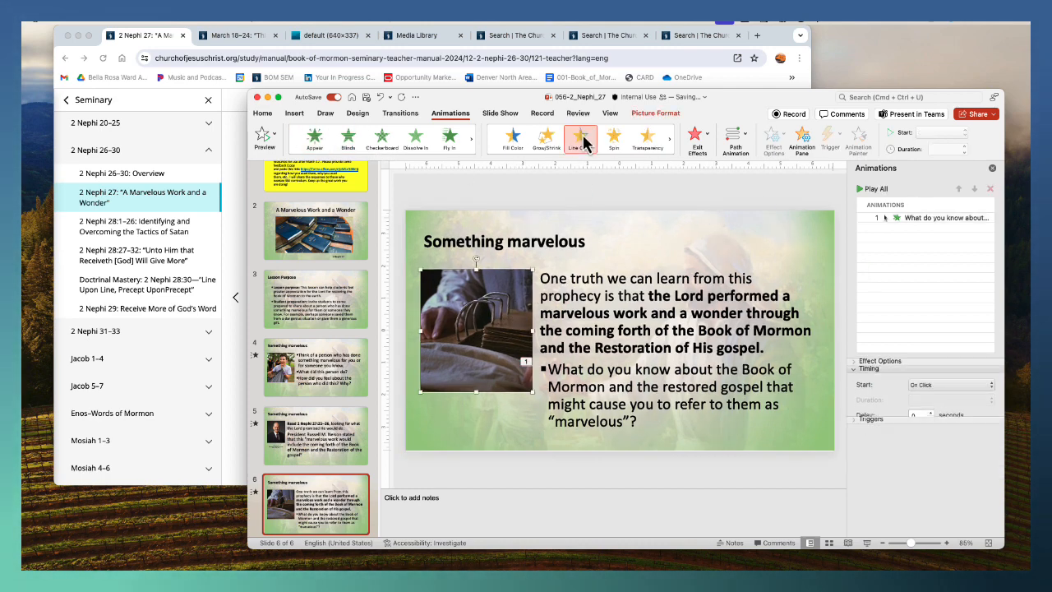
pyautogui.click(656, 114)
pyautogui.click(460, 138)
pyautogui.click(582, 194)
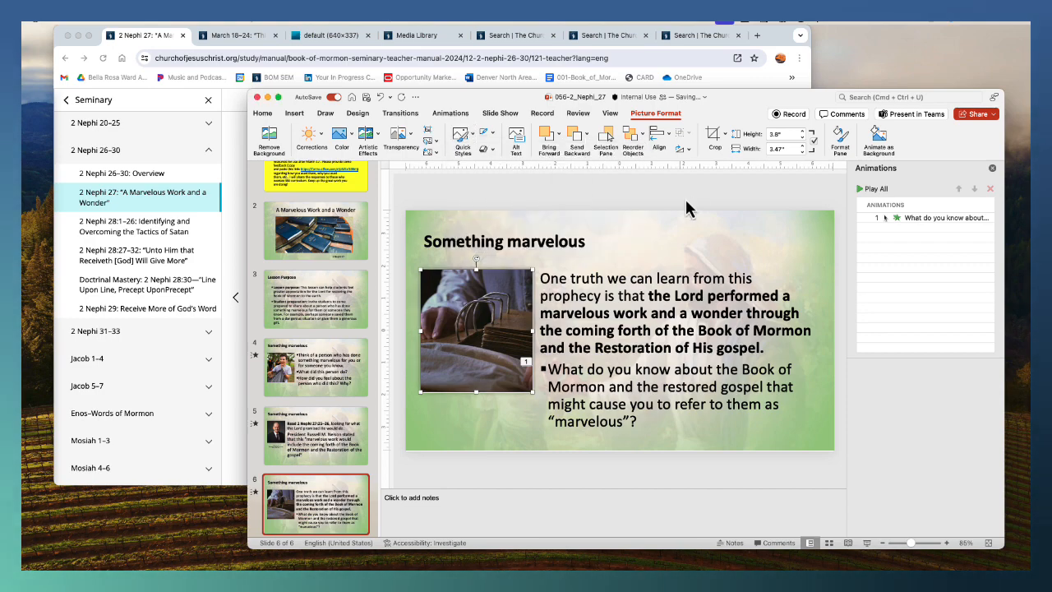
pyautogui.click(685, 200)
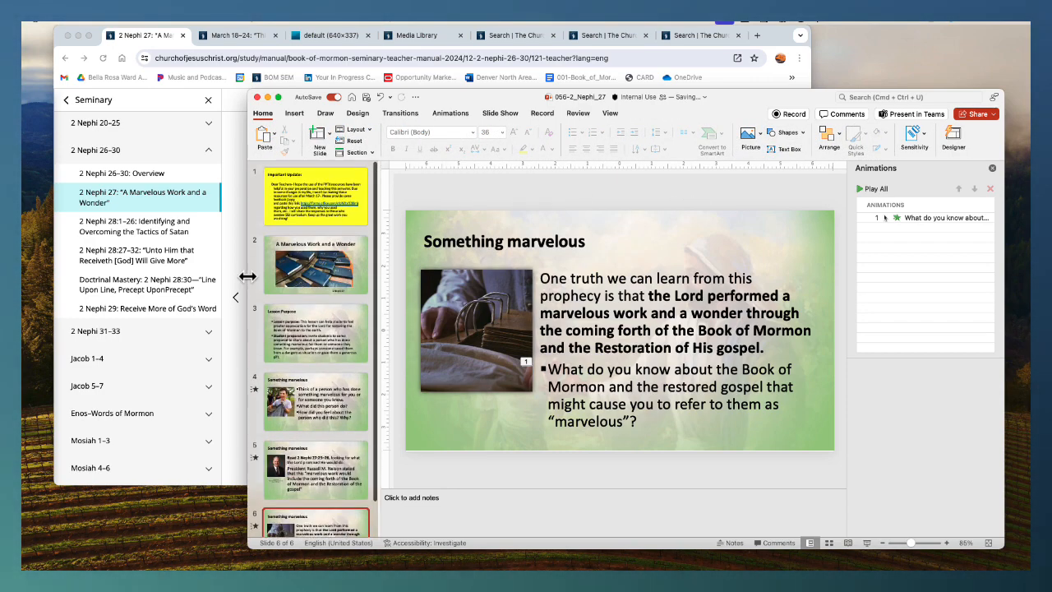
# Switch to the lesson in Chrome and select the passage from “Before studying more from this chapter” through “marvelous work and a wonder.”
pyautogui.click(236, 275)
pyautogui.scroll(-3, 402, 275)
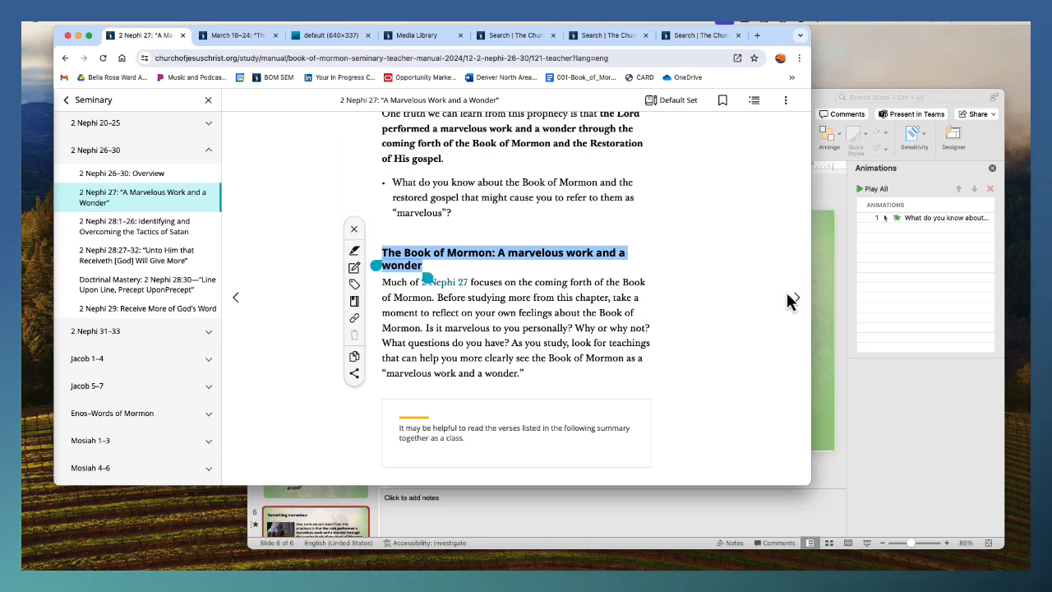
pyautogui.scroll(-3, 515, 277)
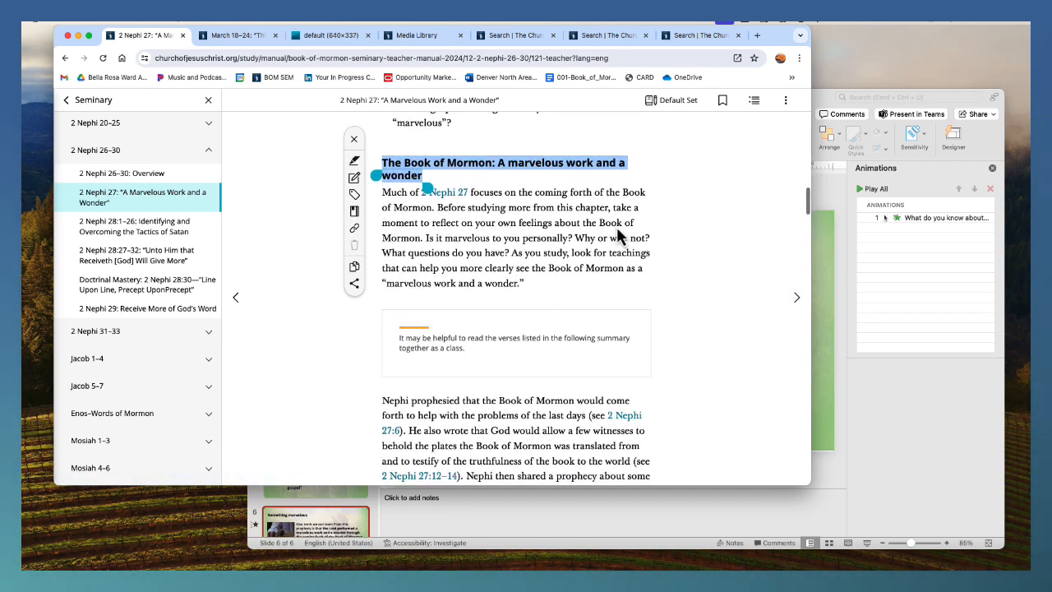
pyautogui.click(436, 210)
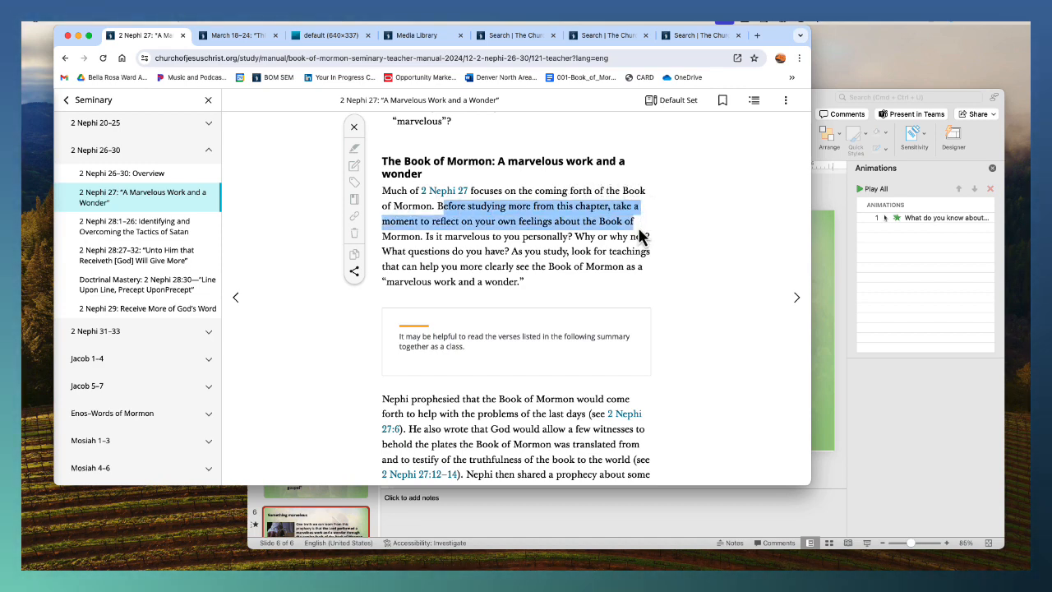
pyautogui.moveTo(638, 228); pyautogui.dragTo(634, 234)
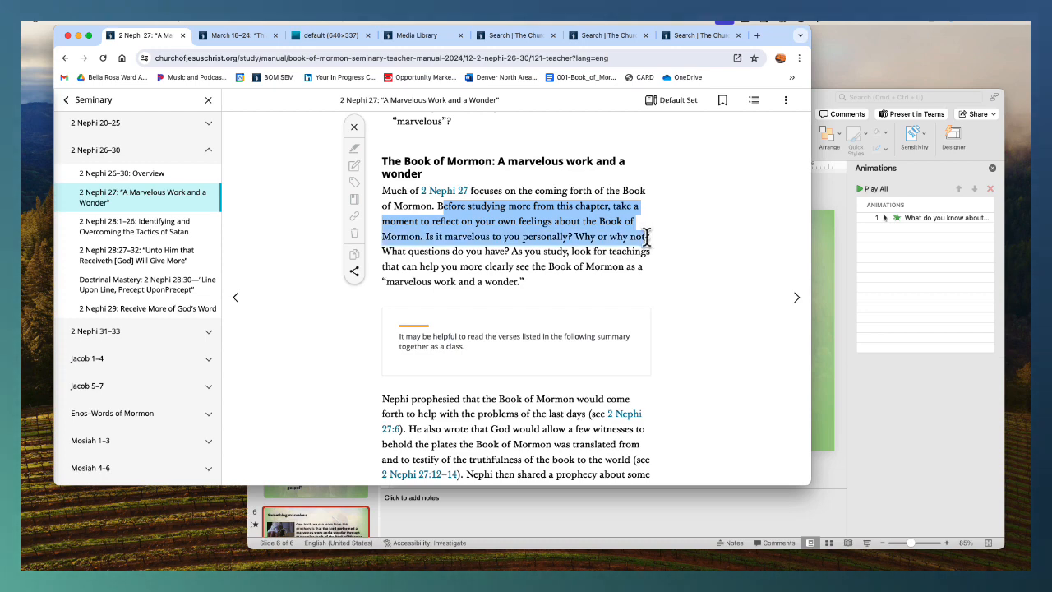
pyautogui.moveTo(648, 235)
pyautogui.mouseDown()
pyautogui.moveTo(639, 225)
pyautogui.moveTo(629, 236)
pyautogui.moveTo(617, 283)
pyautogui.mouseUp()
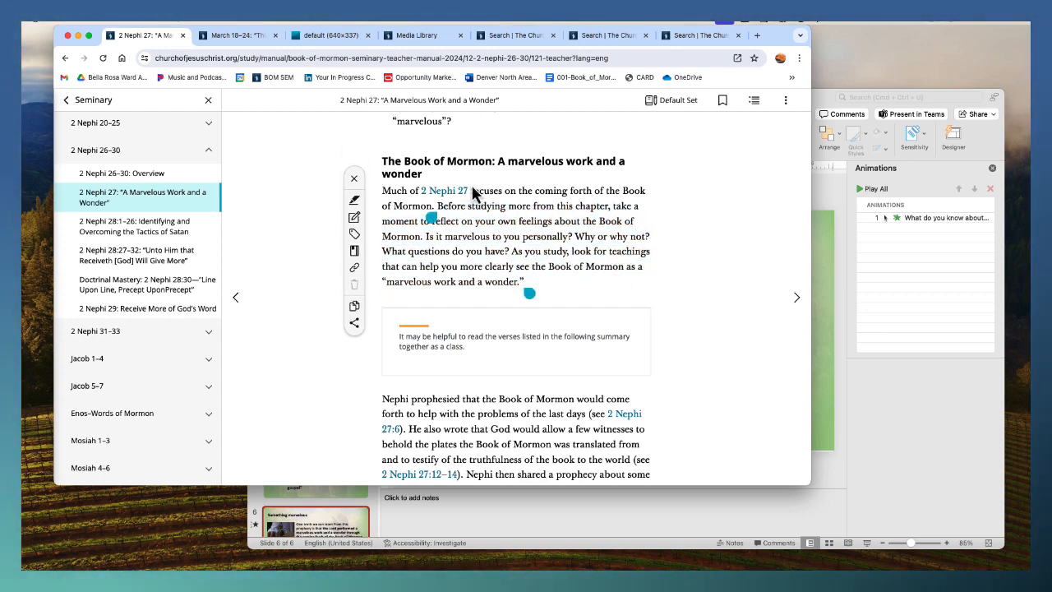
# Switch to PowerPoint and add slide 7 after slide 6 with the 1_Image Right and Content layout
pyautogui.click(839, 231)
pyautogui.scroll(-1, 304, 493)
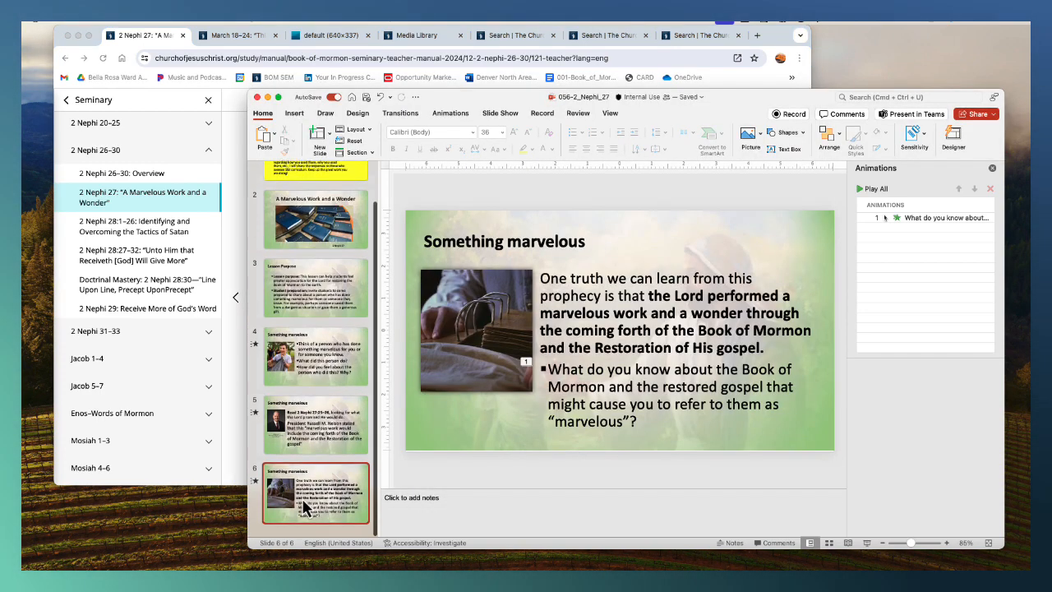
pyautogui.click(329, 140)
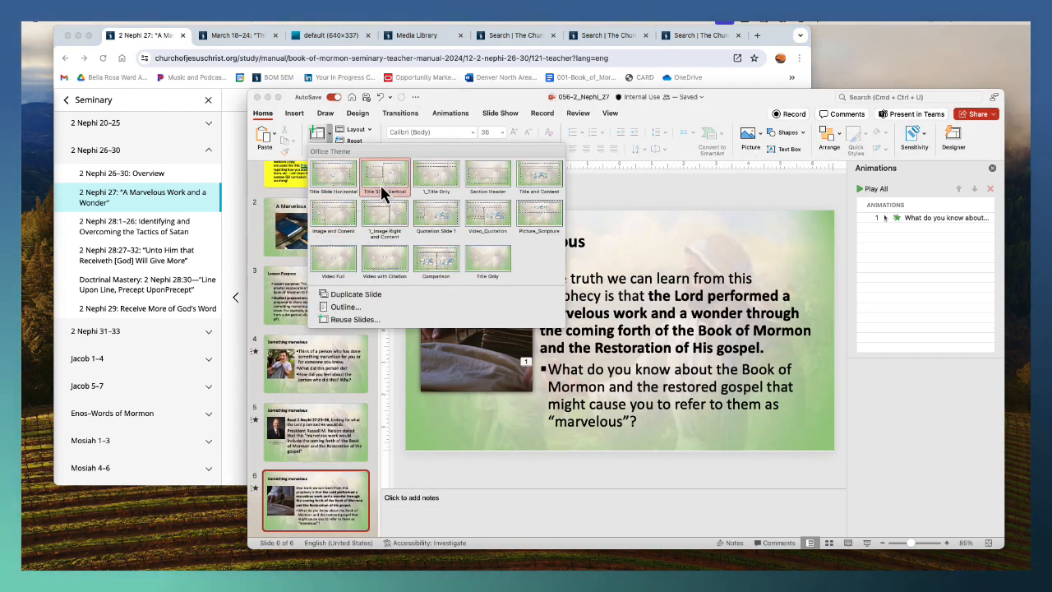
pyautogui.click(389, 219)
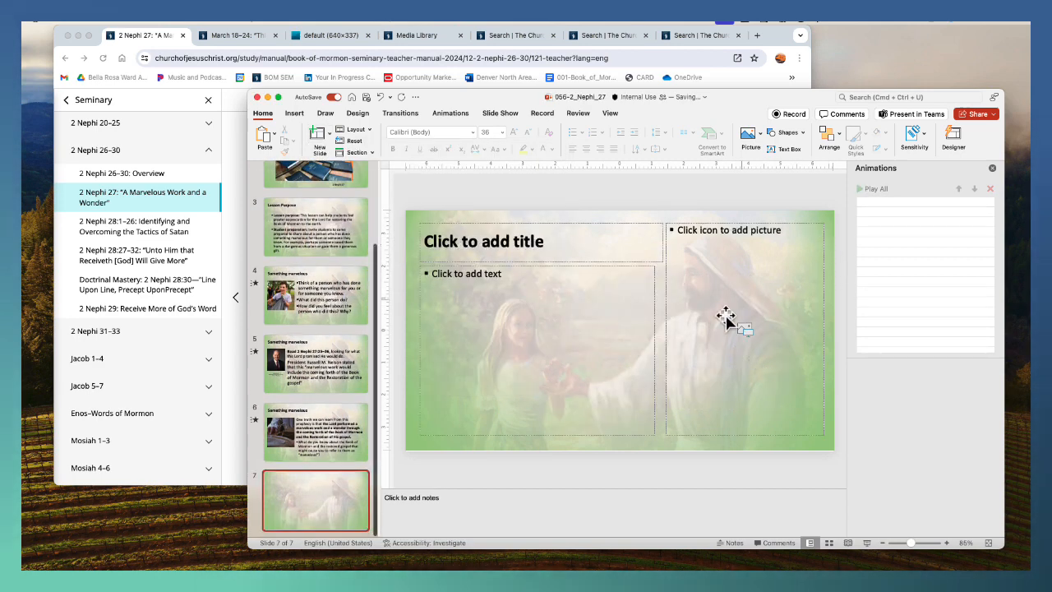
# Paste “The Book of Mormon: A marvelous work and a wonder” as slide 7's title, keeping text only and removing the trailing empty line
pyautogui.click(554, 250)
pyautogui.write('The Book of Mormon: A marvelous work and a wonder')
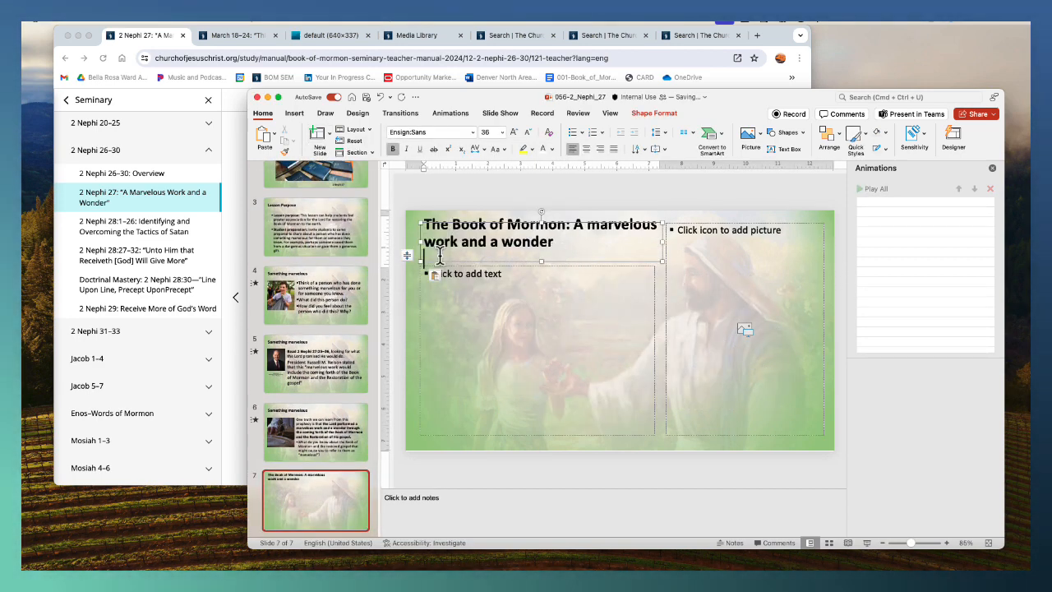
pyautogui.click(435, 274)
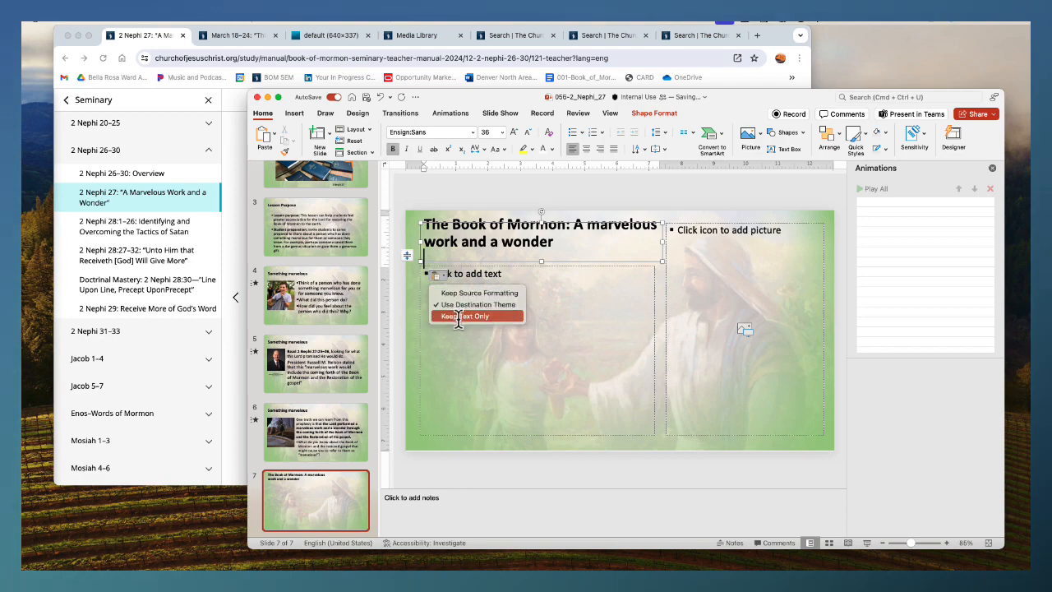
pyautogui.click(459, 316)
pyautogui.press('BackSpace')
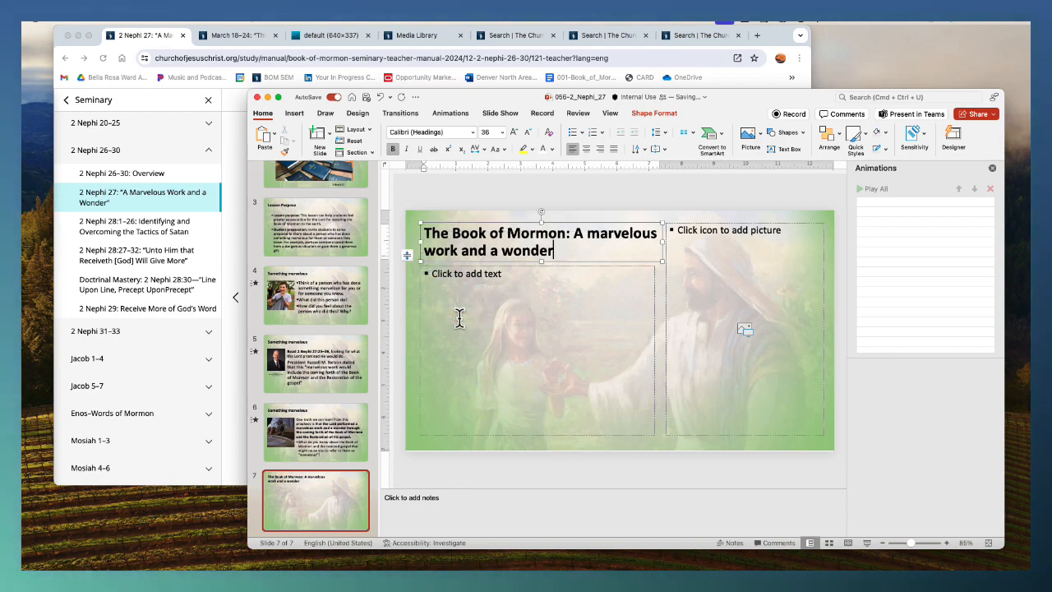
# Search the Media Library in Chrome for “book of mormon” images
pyautogui.click(230, 322)
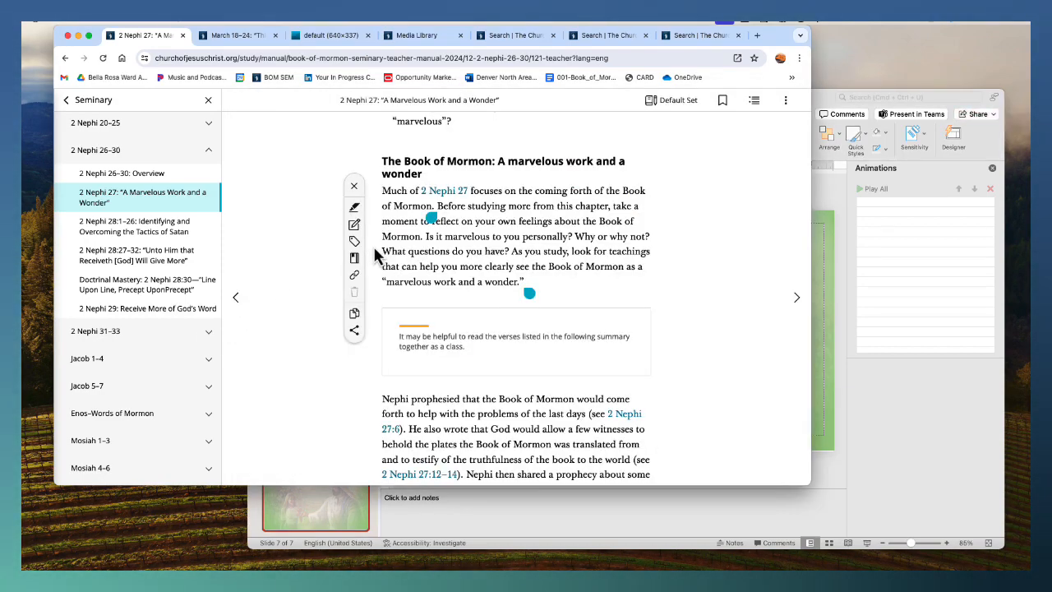
pyautogui.scroll(3, 373, 244)
pyautogui.click(440, 36)
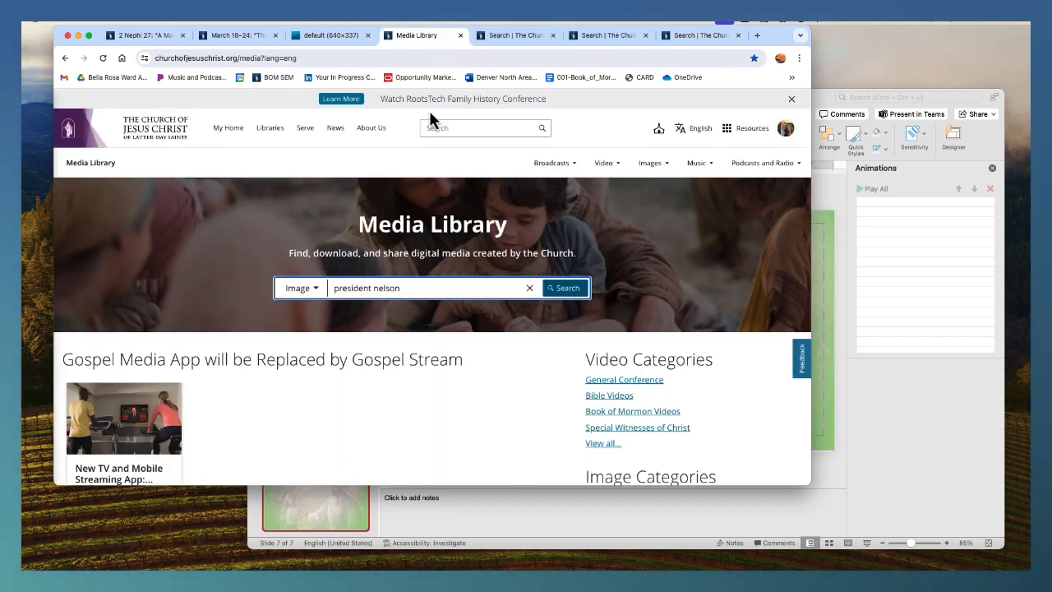
pyautogui.moveTo(424, 292); pyautogui.dragTo(327, 292)
pyautogui.write('book of mormon')
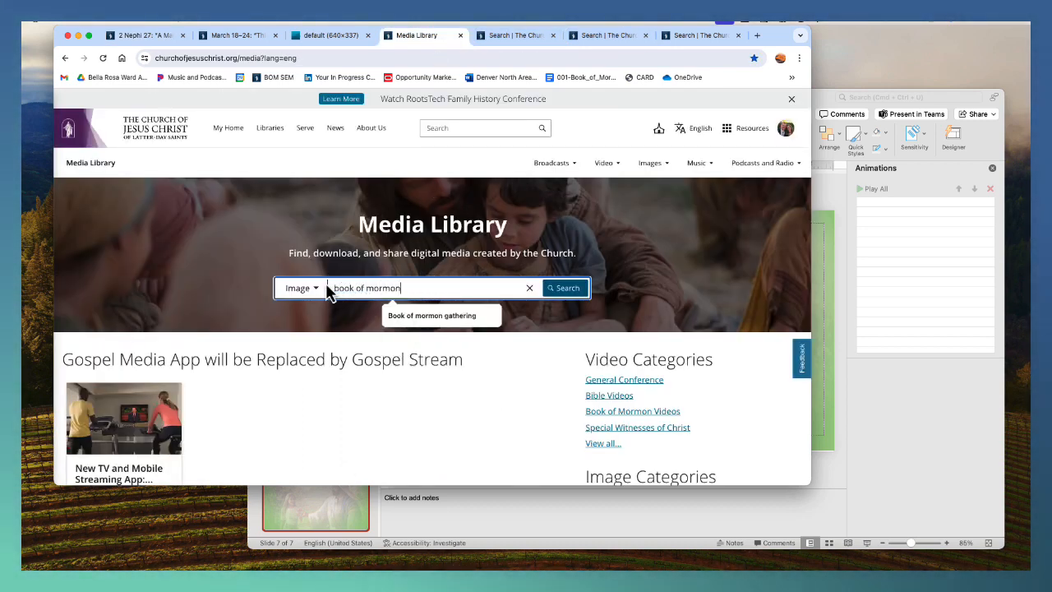
pyautogui.press('Return')
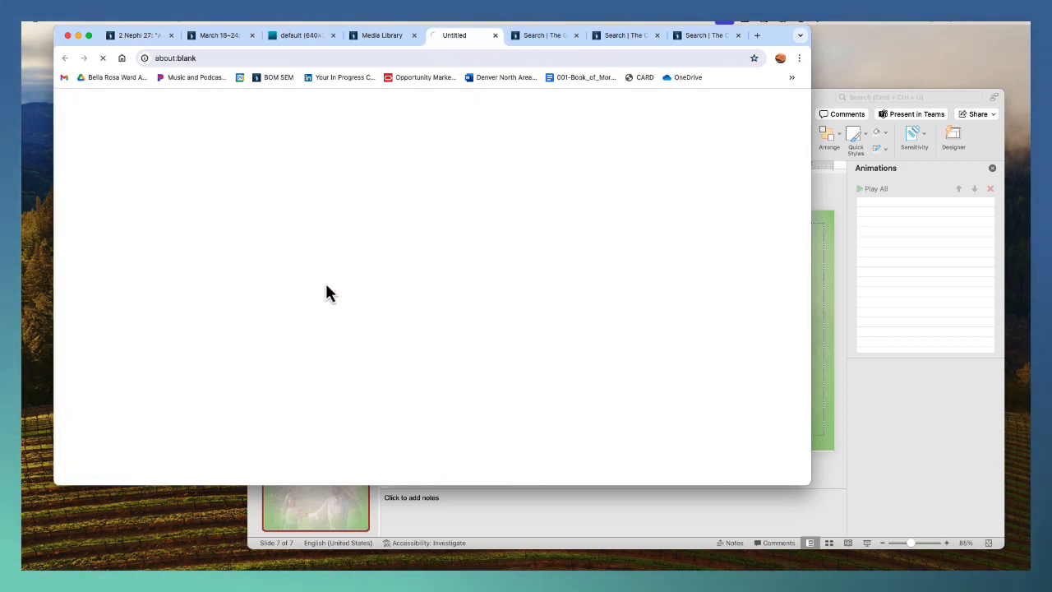
# Copy the “Book of Mormon Musical” picture of hands passing the book into slide 7's picture placeholder in PowerPoint
pyautogui.scroll(-2, 542, 303)
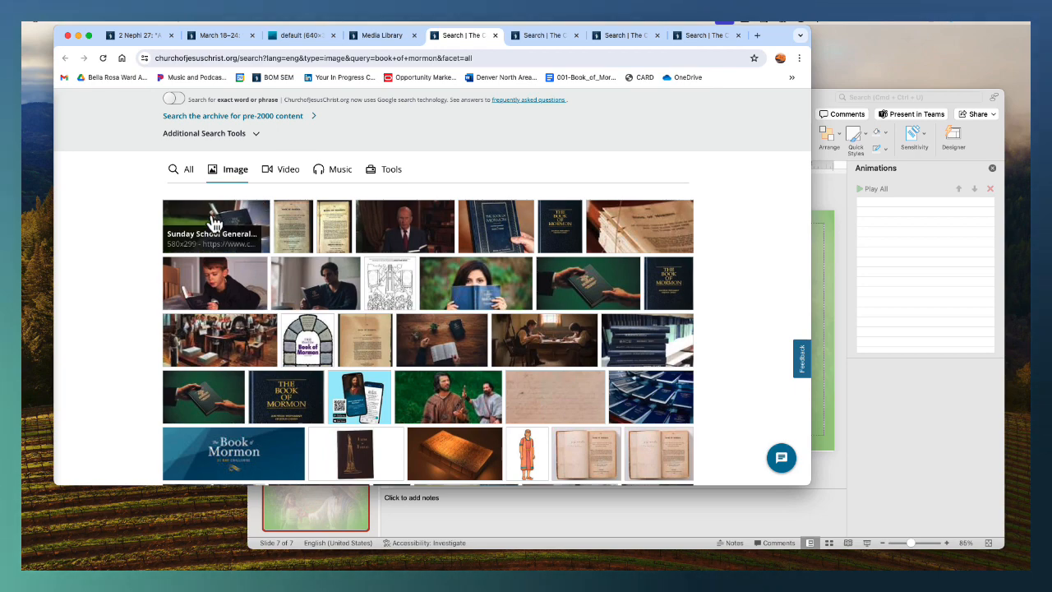
pyautogui.click(614, 278)
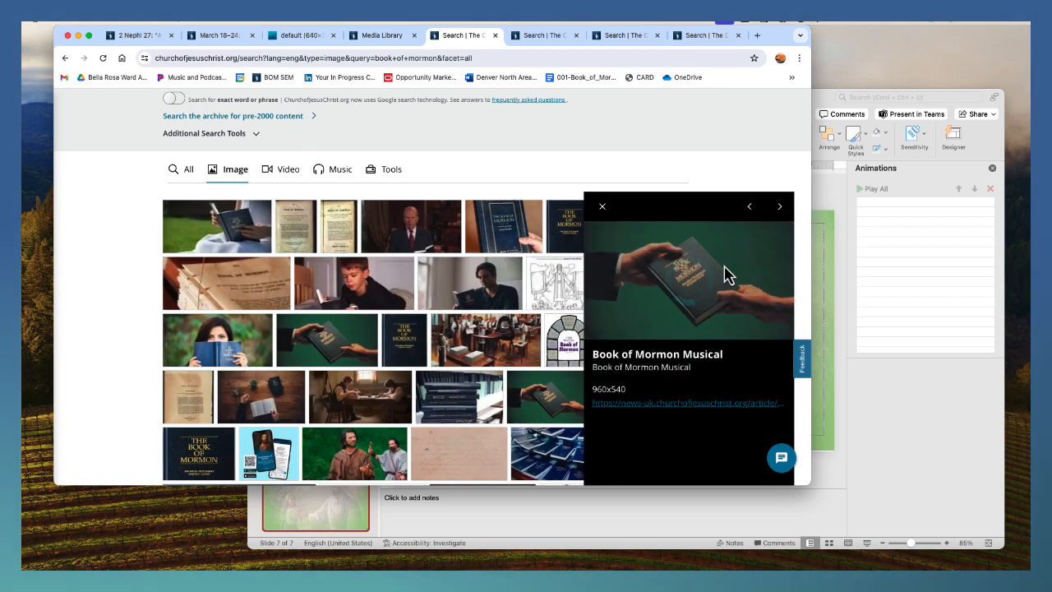
pyautogui.rightClick(676, 273)
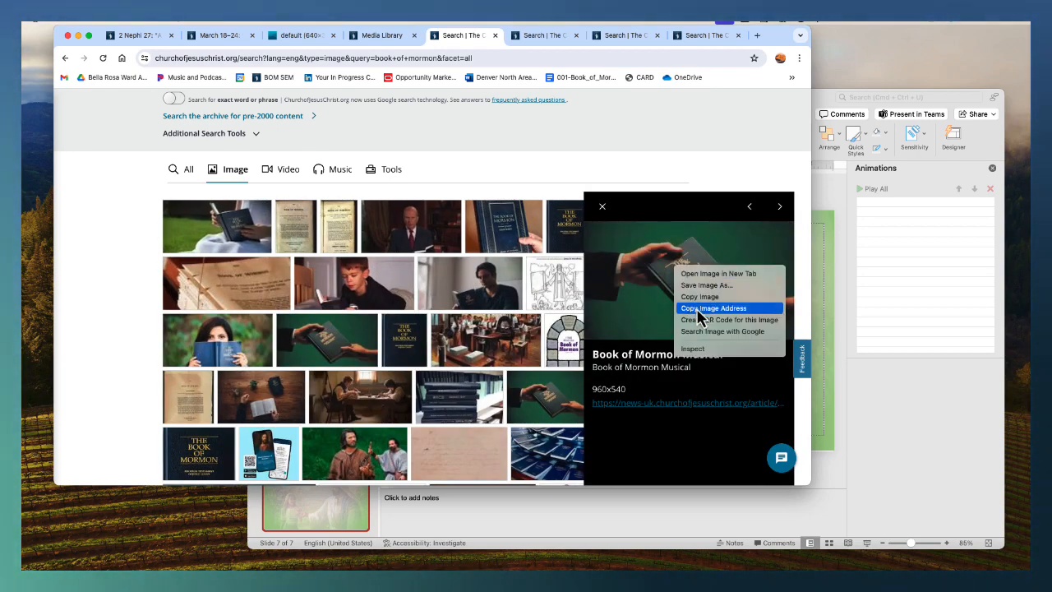
pyautogui.click(703, 298)
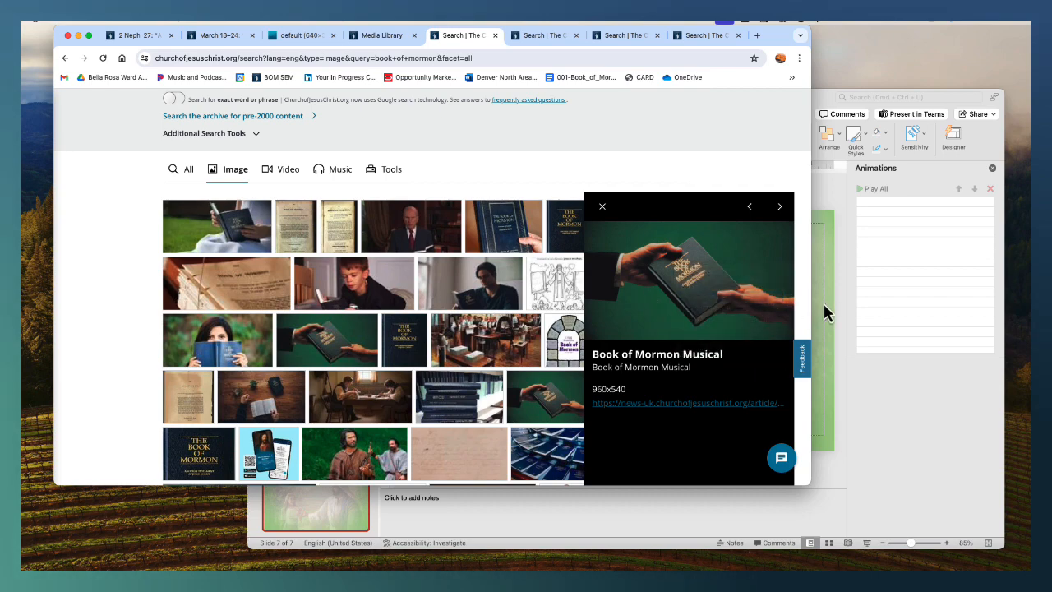
pyautogui.click(823, 303)
pyautogui.press('super+v')
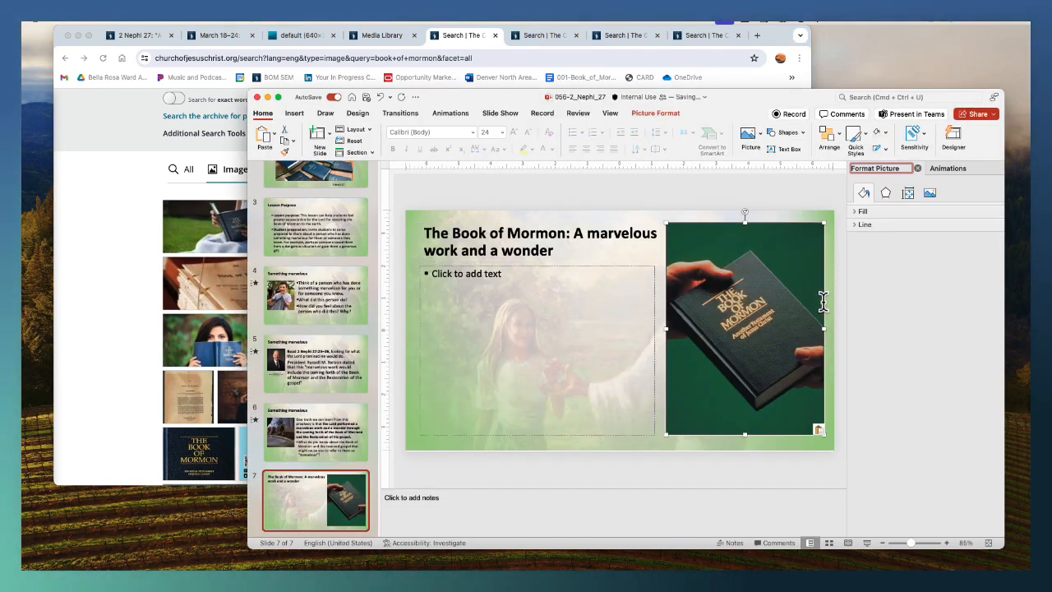
# Open the picture quick styles for slide 7's Book of Mormon picture
pyautogui.click(656, 115)
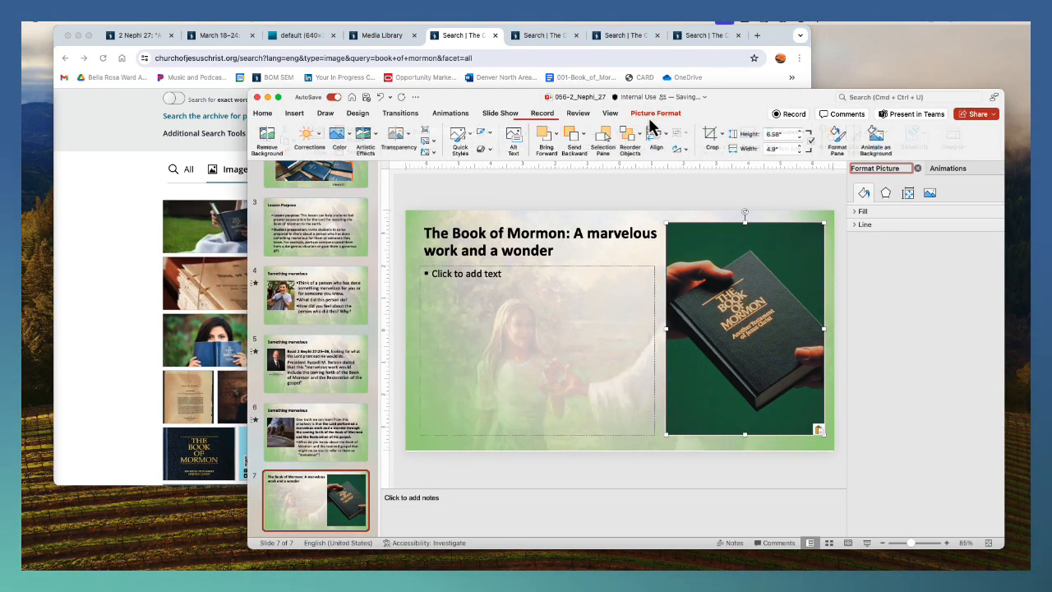
pyautogui.click(463, 138)
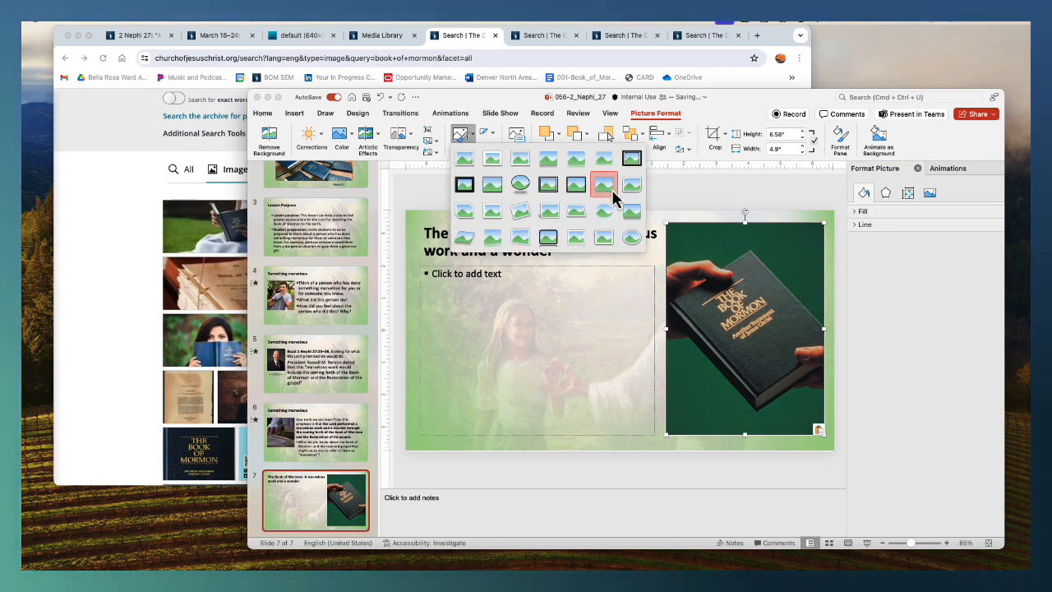
# Apply a shadowed rectangular quick style to the Book of Mormon picture on slide 7
pyautogui.click(610, 189)
pyautogui.click(774, 209)
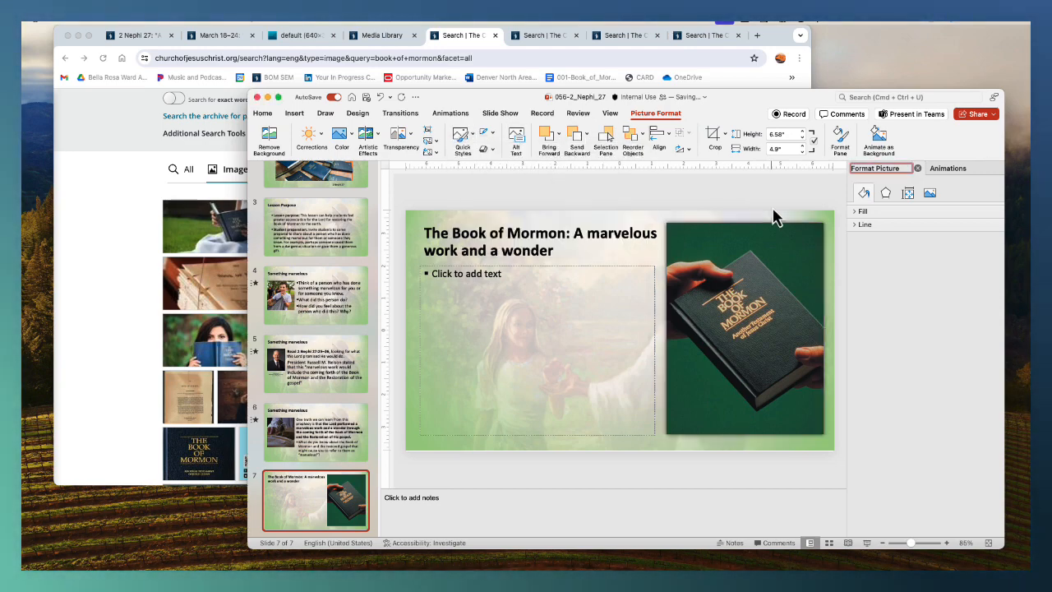
pyautogui.click(322, 441)
pyautogui.click(349, 517)
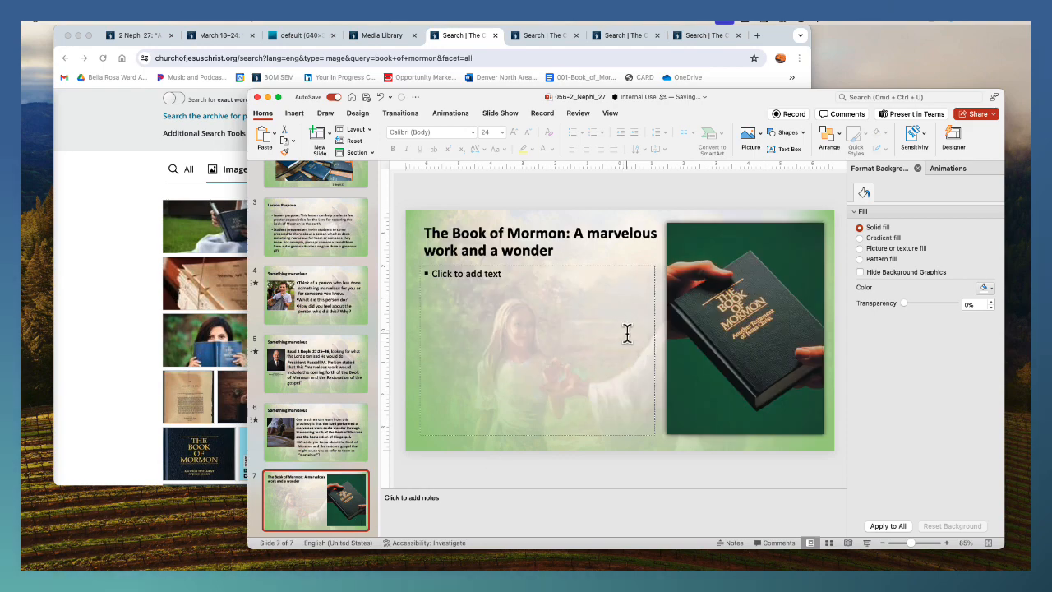
# Copy the paragraph starting "Much of 2 Nephi 27" from the lesson manual in the browser into slide 7's notes
pyautogui.click(161, 36)
pyautogui.scroll(-3, 427, 308)
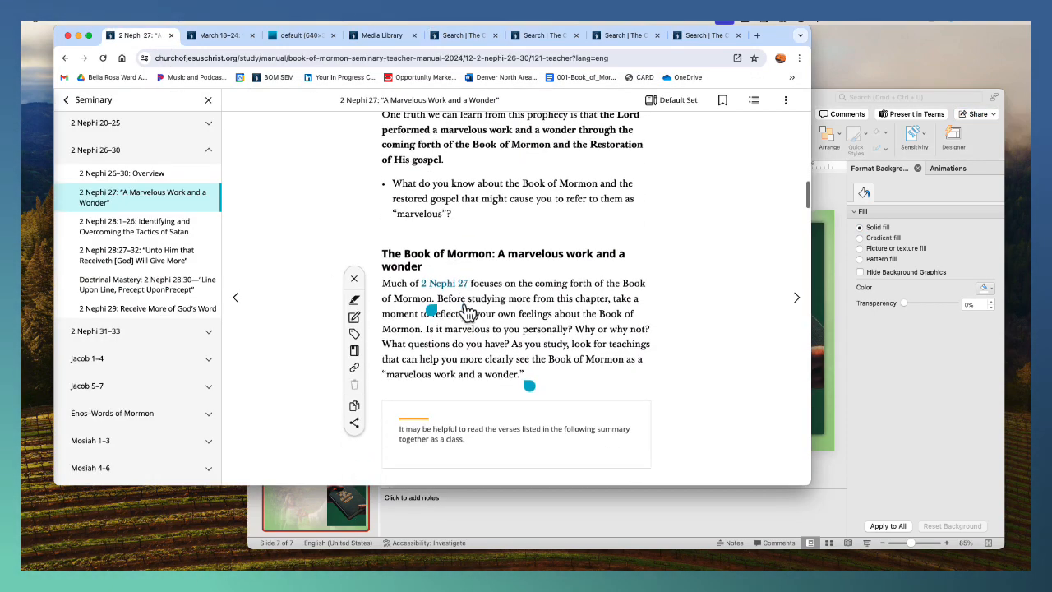
pyautogui.moveTo(538, 383); pyautogui.dragTo(385, 288)
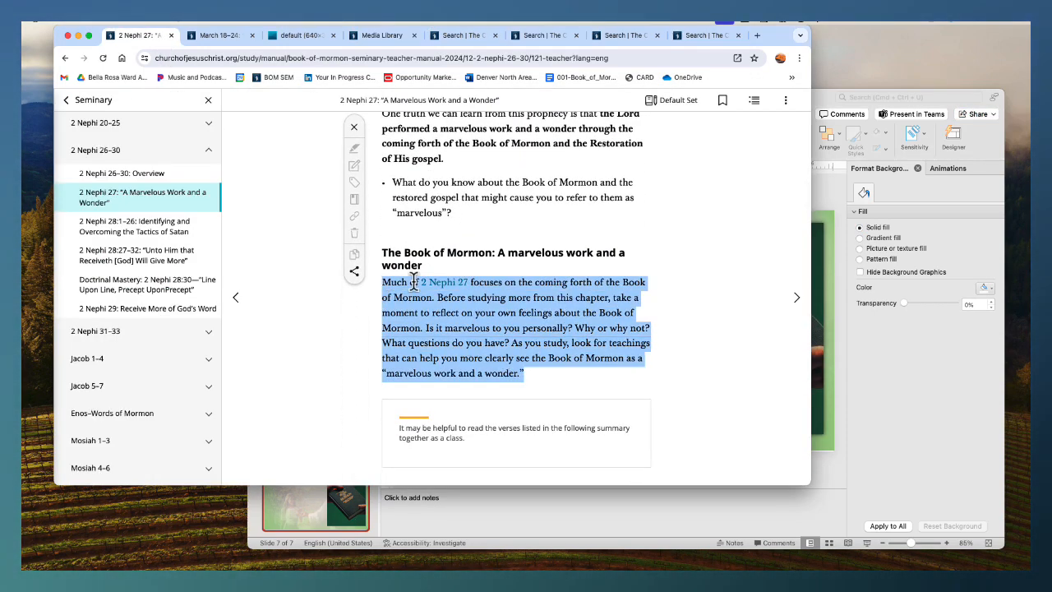
pyautogui.press('super+c')
pyautogui.click(678, 518)
pyautogui.press('super+v')
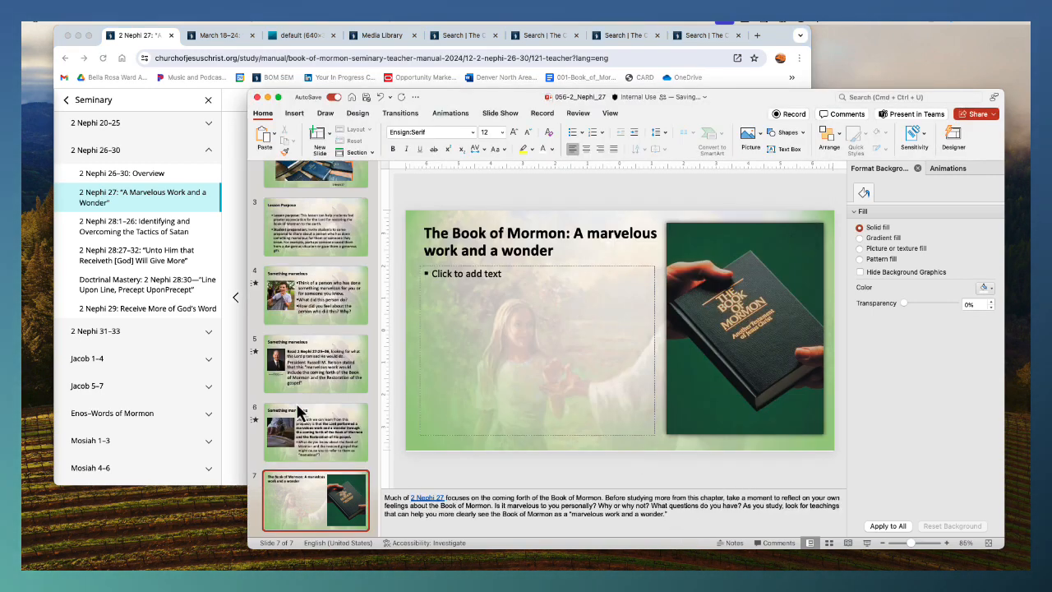
# Copy the manual's tip starting "It may be helpful to read the verses" into a new paragraph of slide 7's notes
pyautogui.click(239, 378)
pyautogui.scroll(-5, 480, 268)
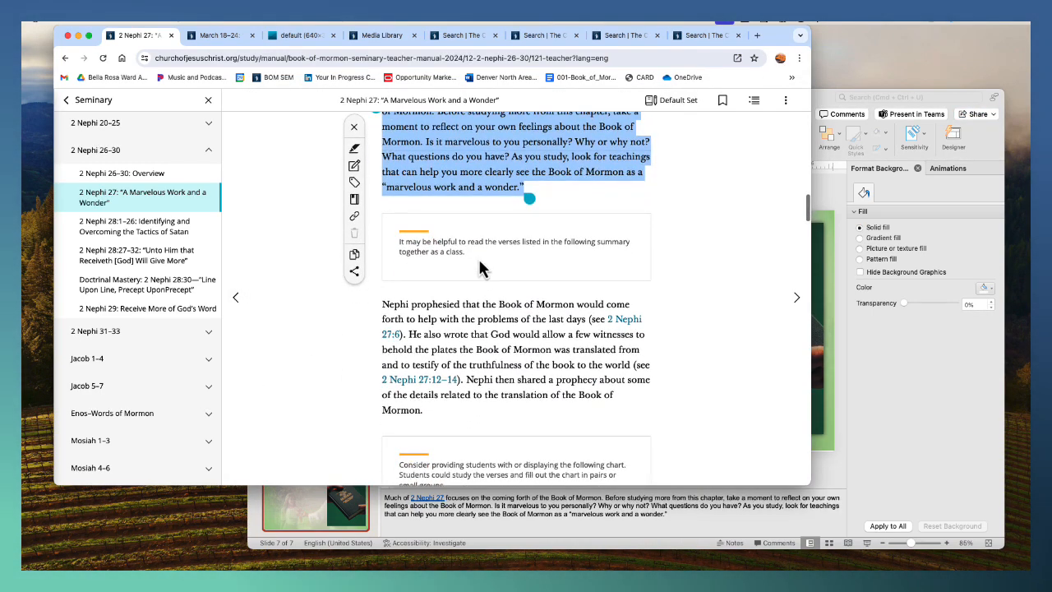
pyautogui.moveTo(478, 255); pyautogui.dragTo(383, 240)
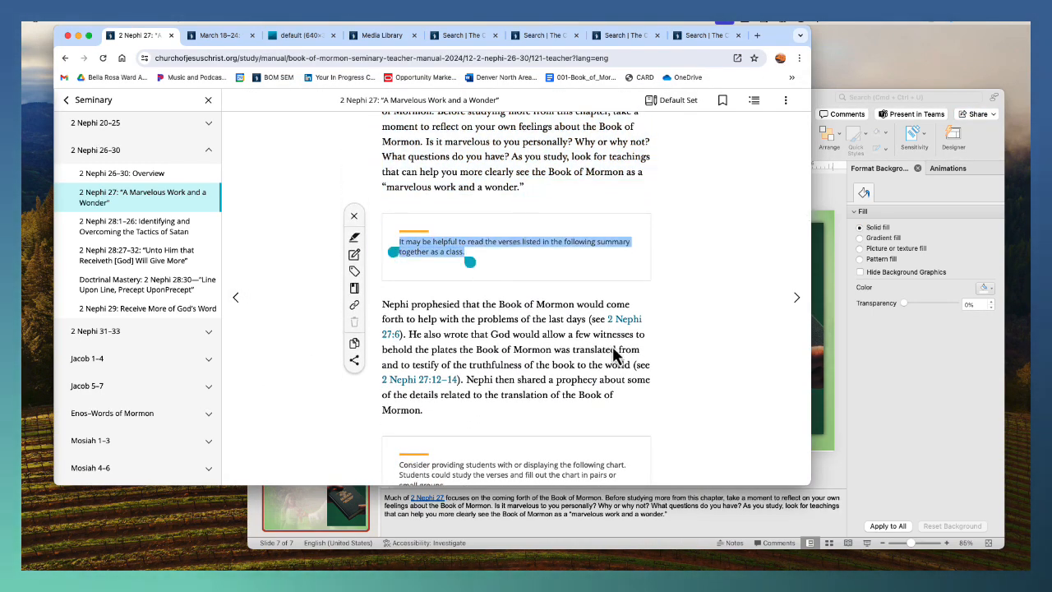
pyautogui.press('super+c')
pyautogui.click(700, 516)
pyautogui.press('Return')
pyautogui.press('super+v')
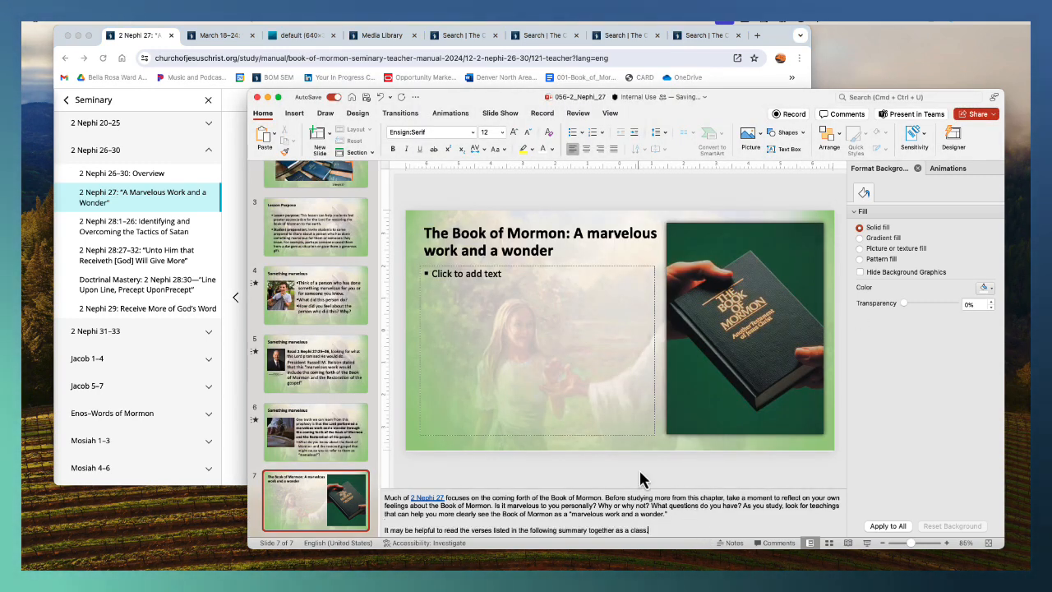
# Copy the paragraph starting "Nephi prophesied that the Book of Mormon" from the lesson manual into slide 7's body text placeholder
pyautogui.click(238, 360)
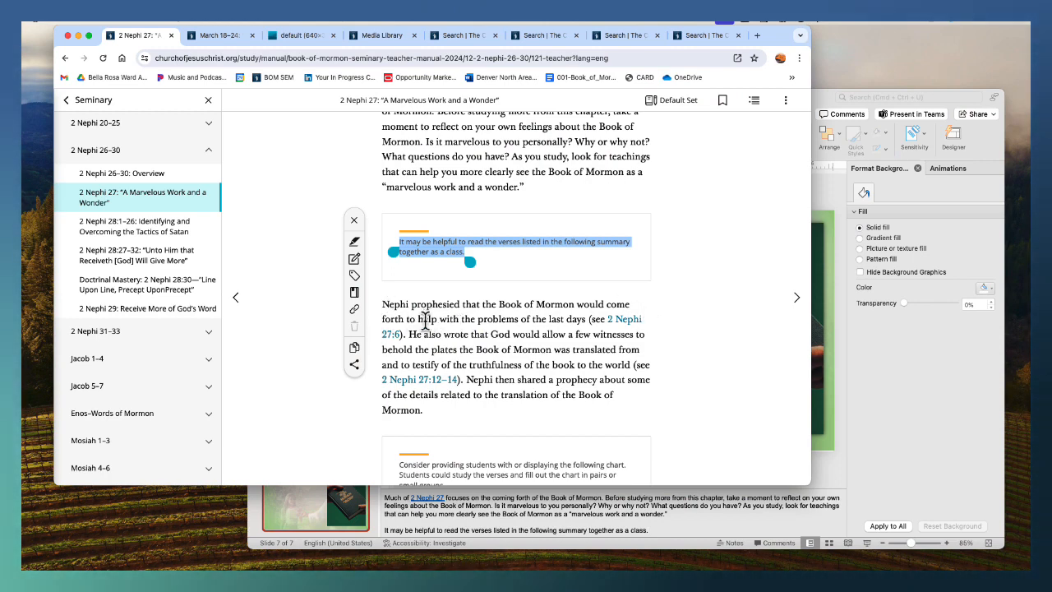
pyautogui.scroll(1, 655, 330)
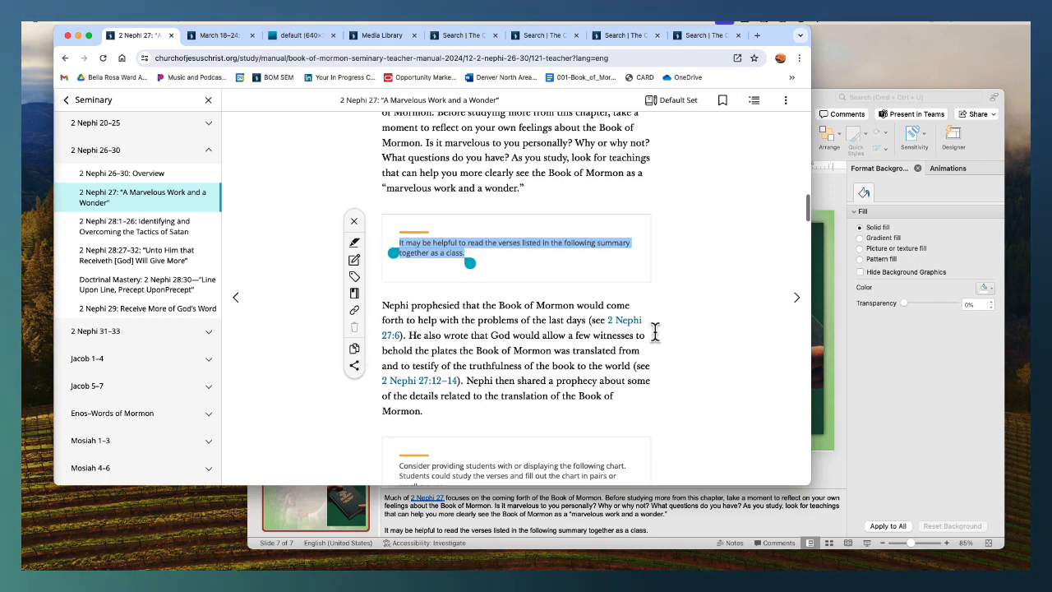
pyautogui.scroll(-2, 609, 351)
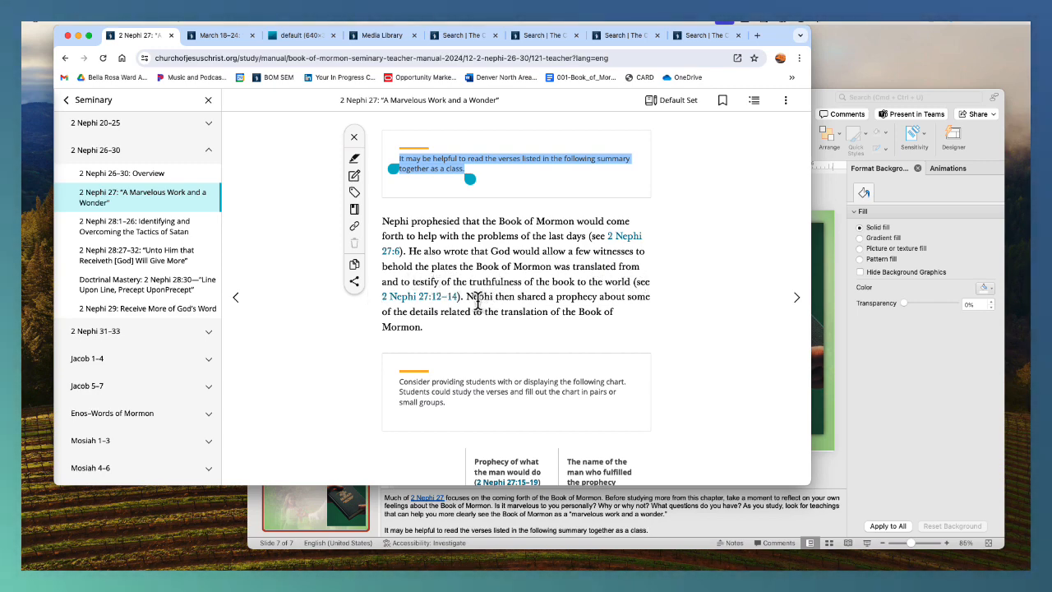
pyautogui.scroll(-3, 576, 296)
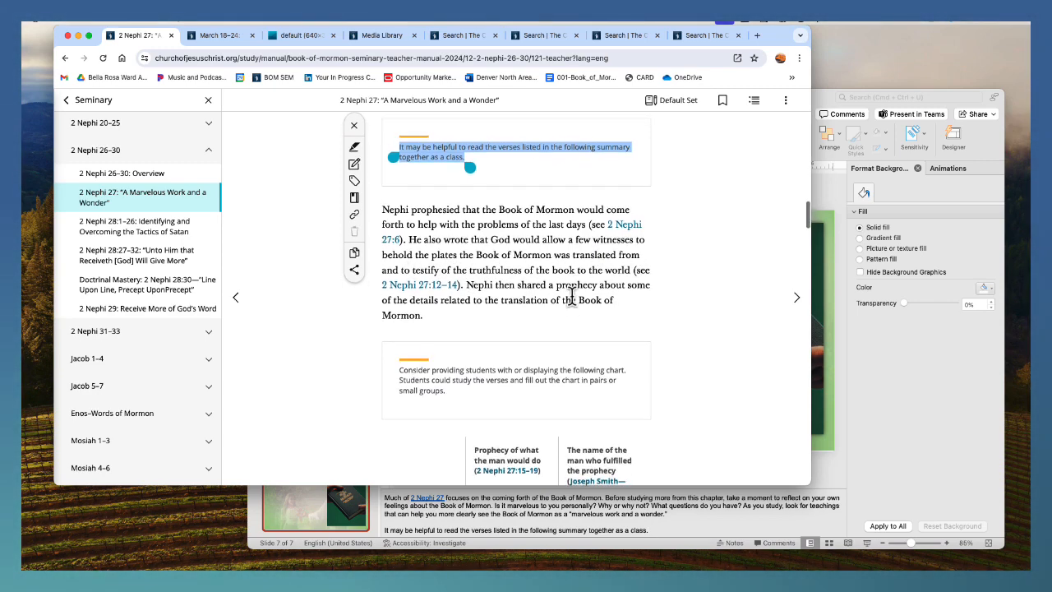
pyautogui.scroll(2, 574, 304)
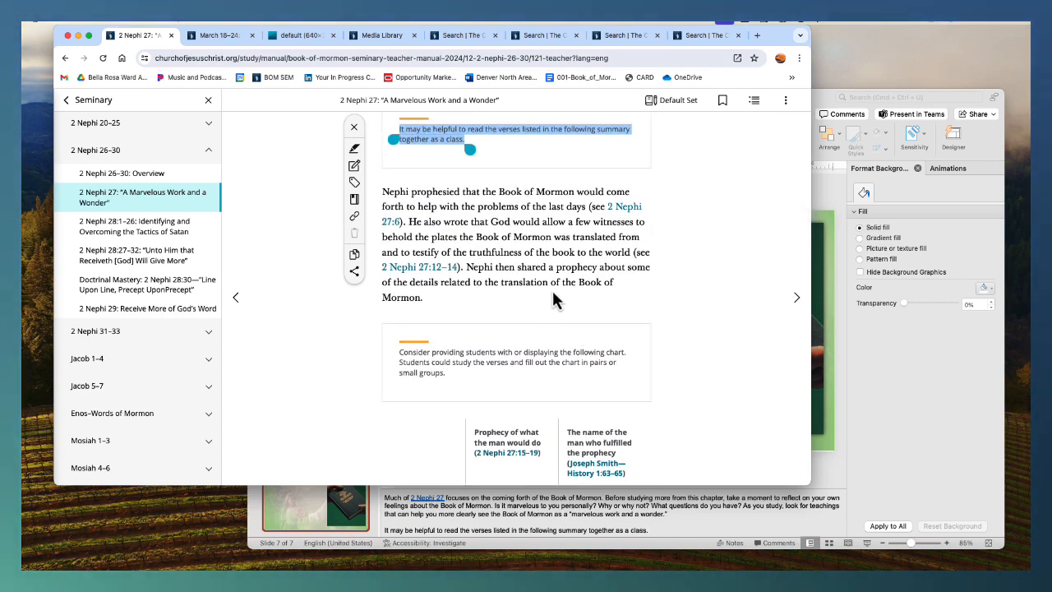
pyautogui.scroll(-4, 552, 292)
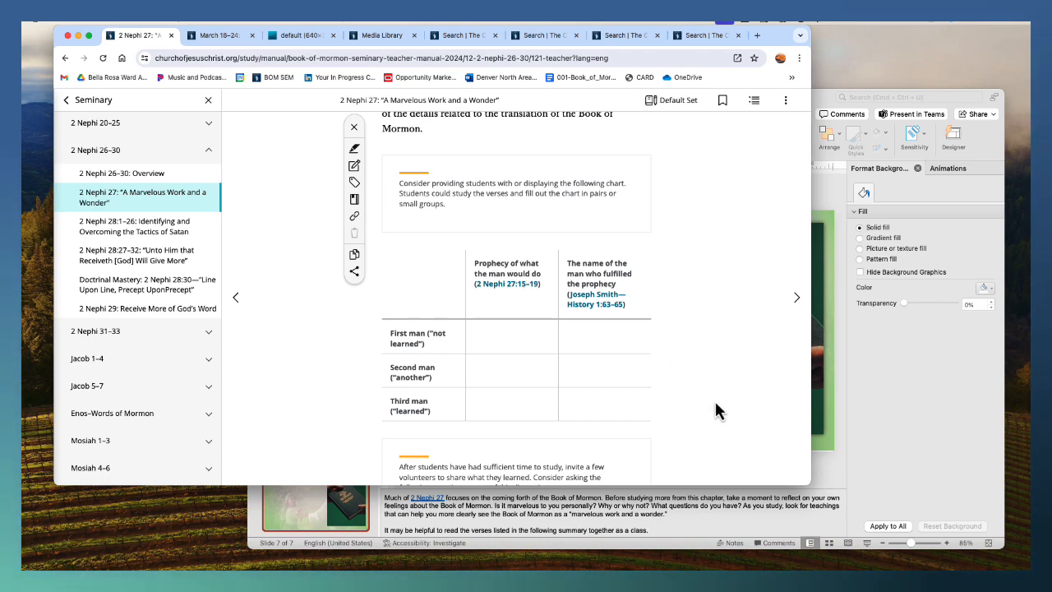
pyautogui.scroll(4, 562, 394)
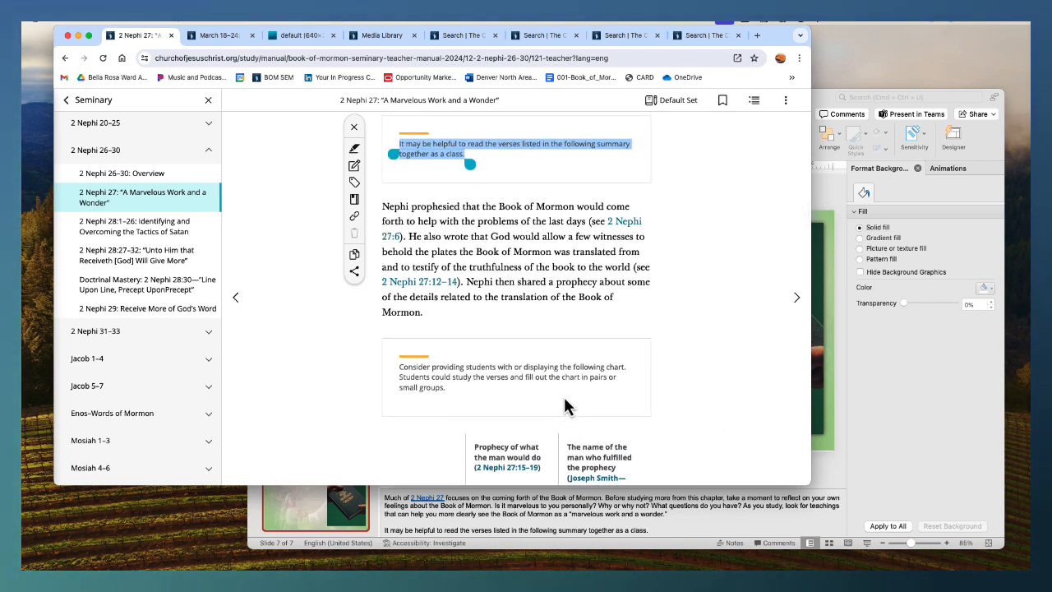
pyautogui.click(510, 256)
pyautogui.moveTo(383, 207); pyautogui.dragTo(513, 327)
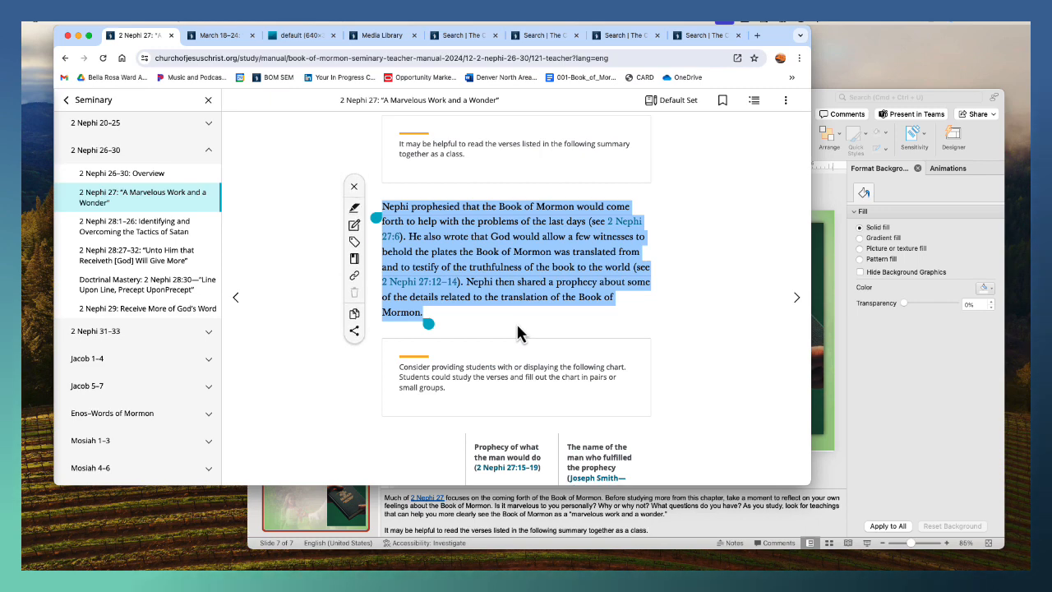
pyautogui.click(826, 413)
pyautogui.click(514, 313)
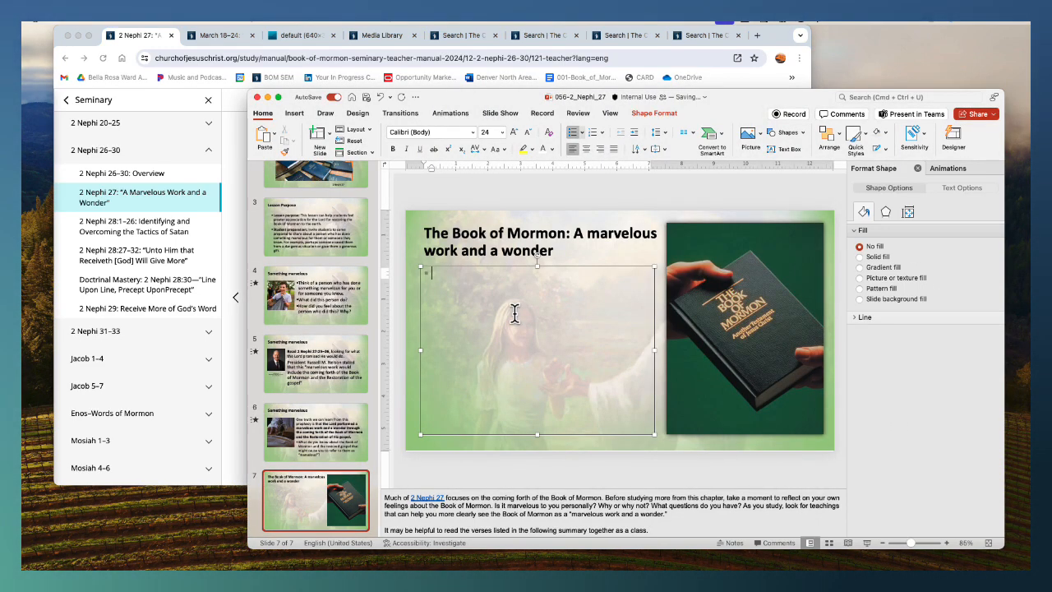
pyautogui.press('super+v')
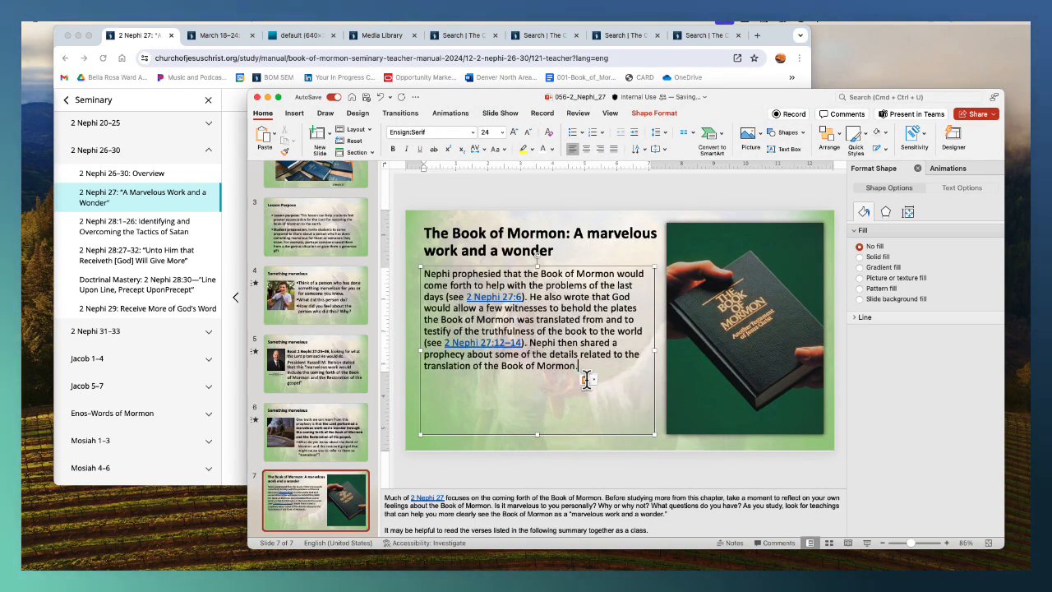
# Keep only the text of the pasted paragraph on slide 7 and increase its font size to 32
pyautogui.click(588, 379)
pyautogui.click(612, 421)
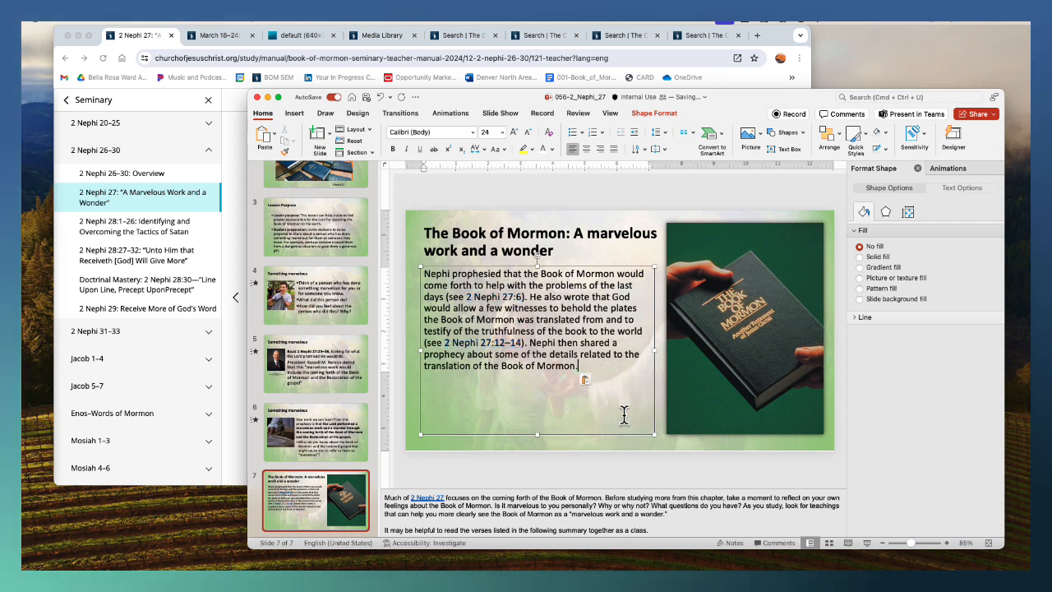
pyautogui.click(589, 380)
pyautogui.click(604, 369)
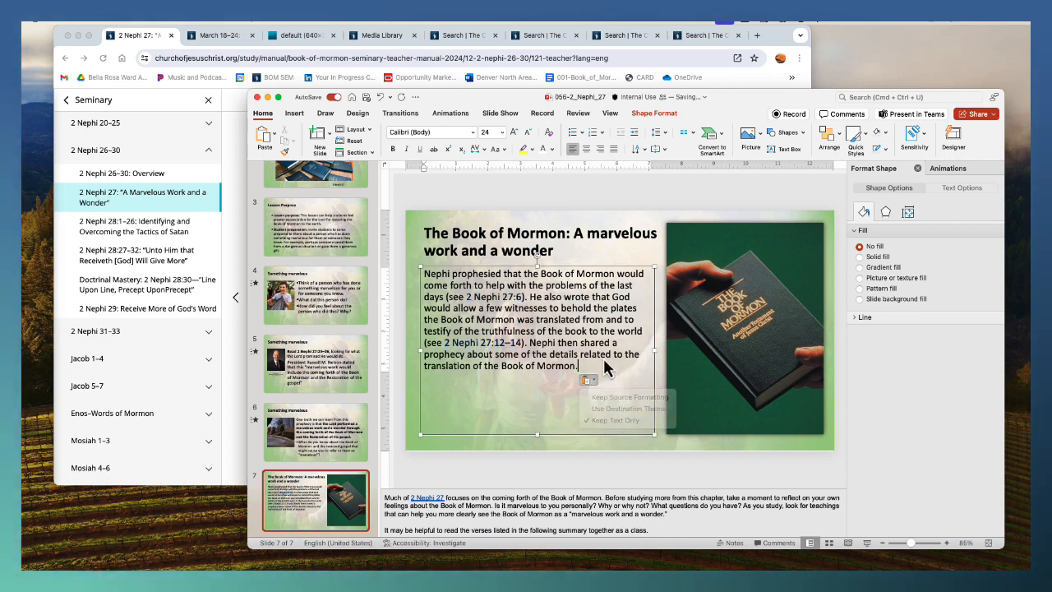
pyautogui.moveTo(587, 366); pyautogui.dragTo(426, 232)
pyautogui.click(512, 133)
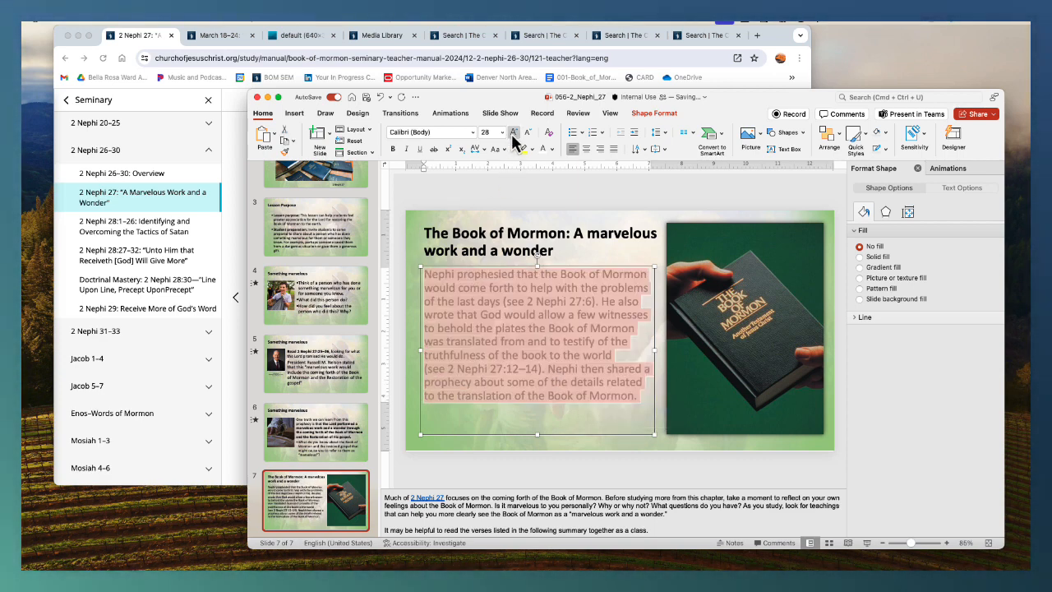
pyautogui.click(513, 133)
# Add a new slide with the Image and Content layout and copy slide 7's Book of Mormon picture into its picture placeholder
pyautogui.click(790, 282)
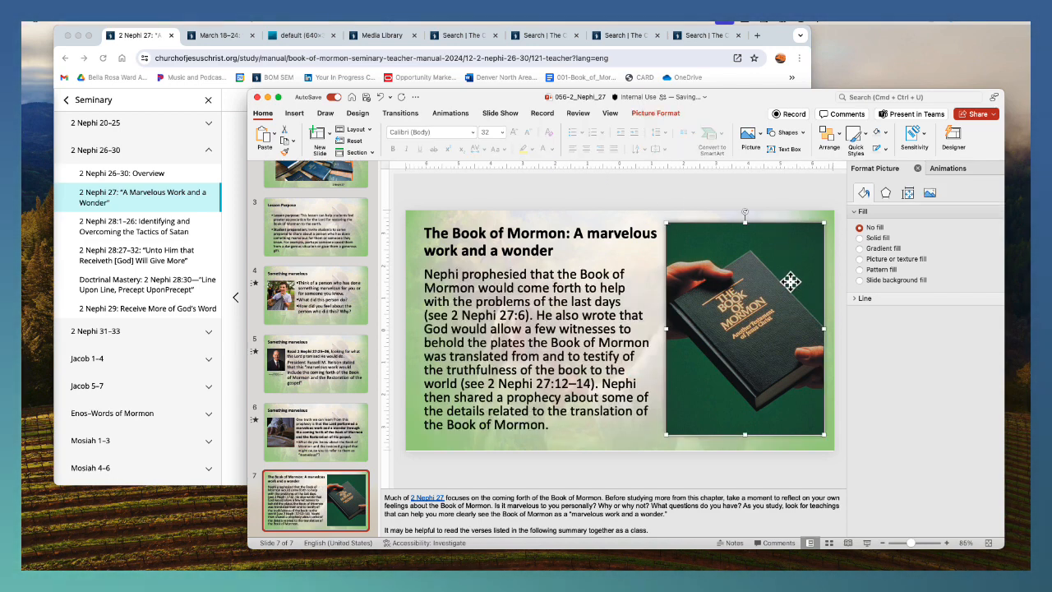
pyautogui.click(329, 135)
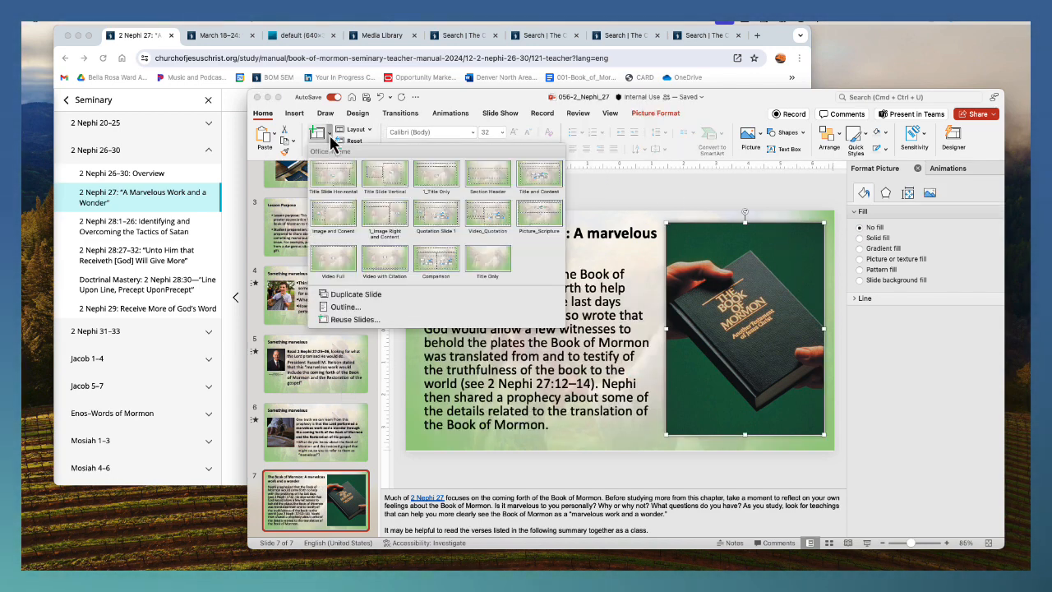
pyautogui.click(341, 229)
pyautogui.click(495, 395)
pyautogui.press('super+v')
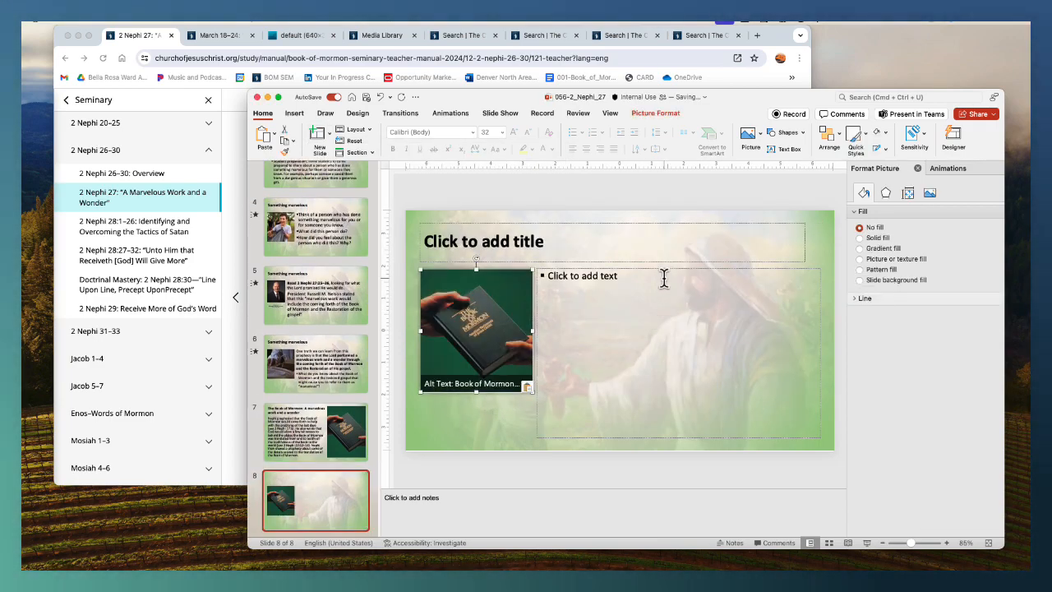
# Select the text of the prophecy chart in the browser's lesson manual and return to the presentation
pyautogui.hotkey('ctrl', 'Up')
pyautogui.click(386, 320)
pyautogui.scroll(-3, 573, 319)
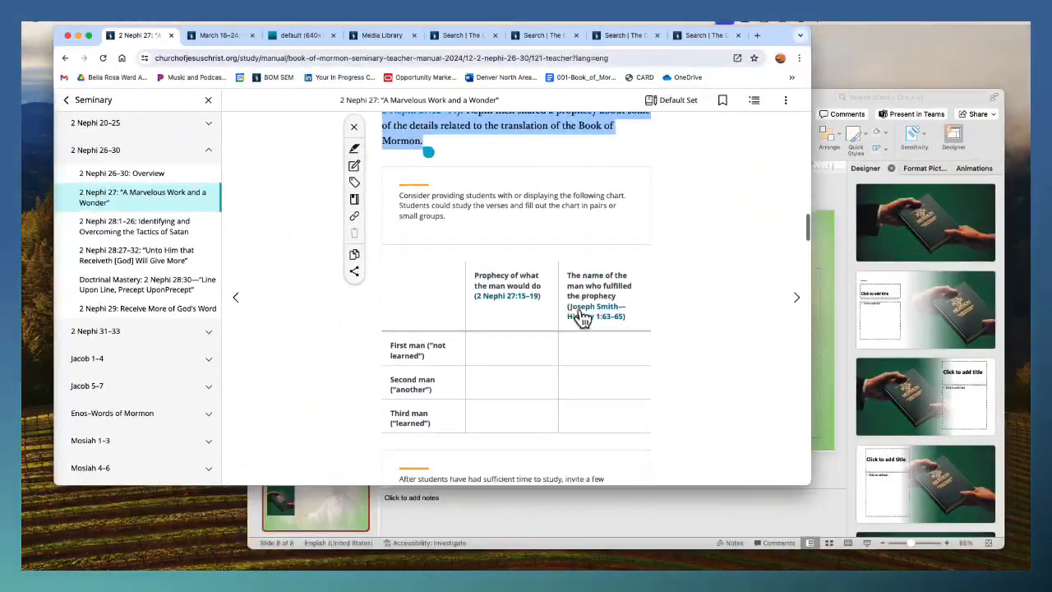
pyautogui.scroll(-1, 571, 345)
pyautogui.moveTo(664, 409); pyautogui.dragTo(462, 280)
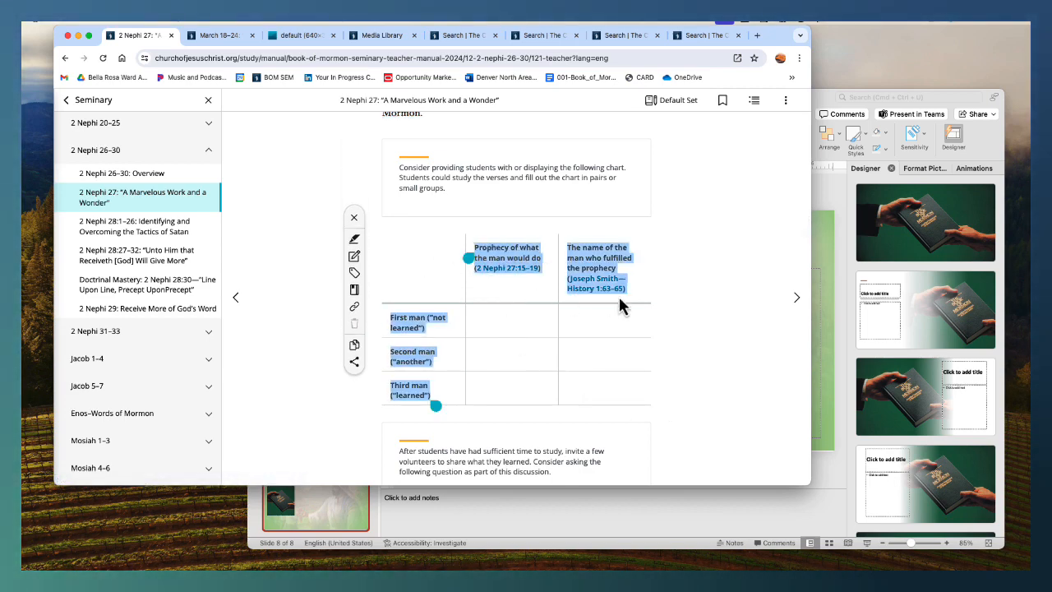
pyautogui.click(820, 310)
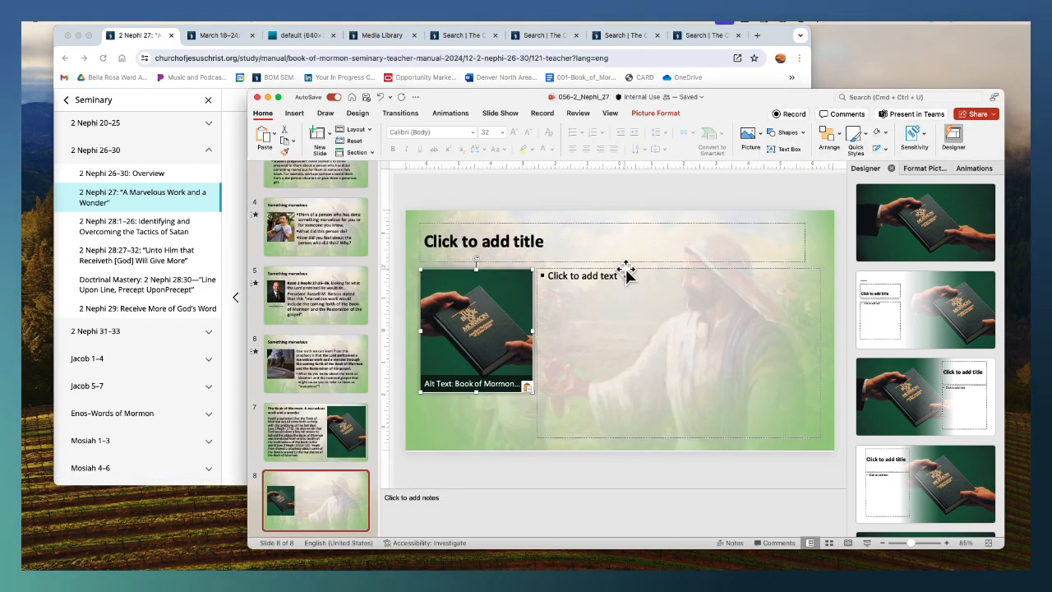
# Delete the empty text placeholder on slide 8 and insert a table with 3 columns and 4 rows
pyautogui.click(631, 269)
pyautogui.press('Delete')
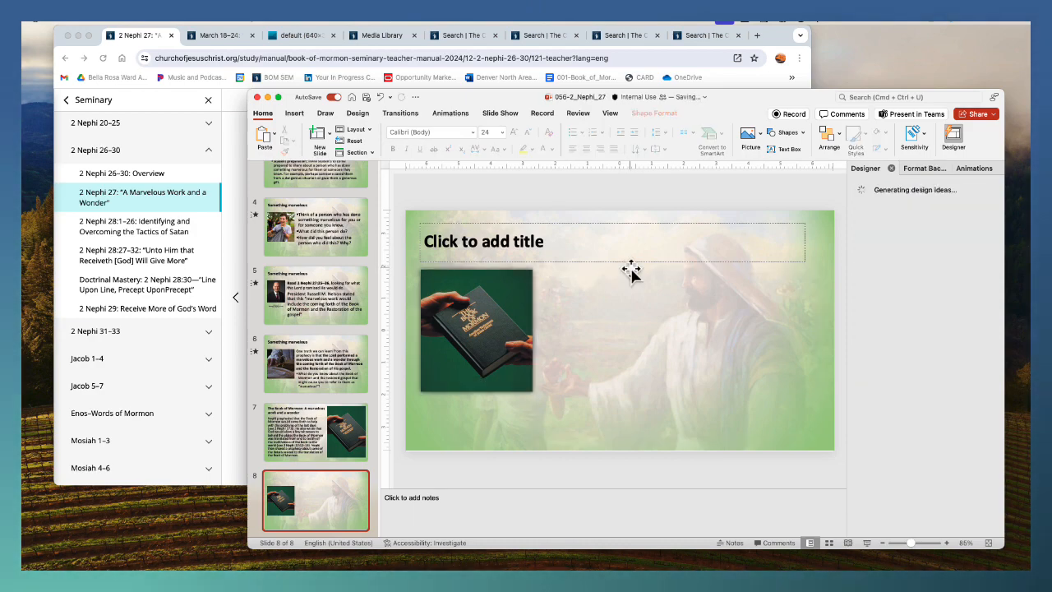
pyautogui.click(296, 113)
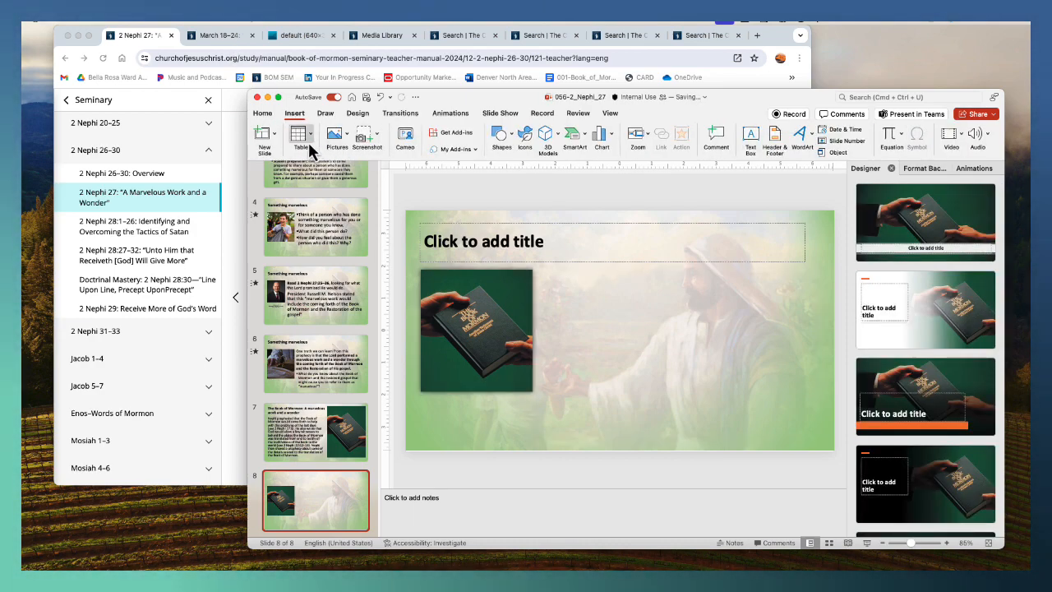
pyautogui.click(306, 136)
pyautogui.hotkey('ctrl', 'Up')
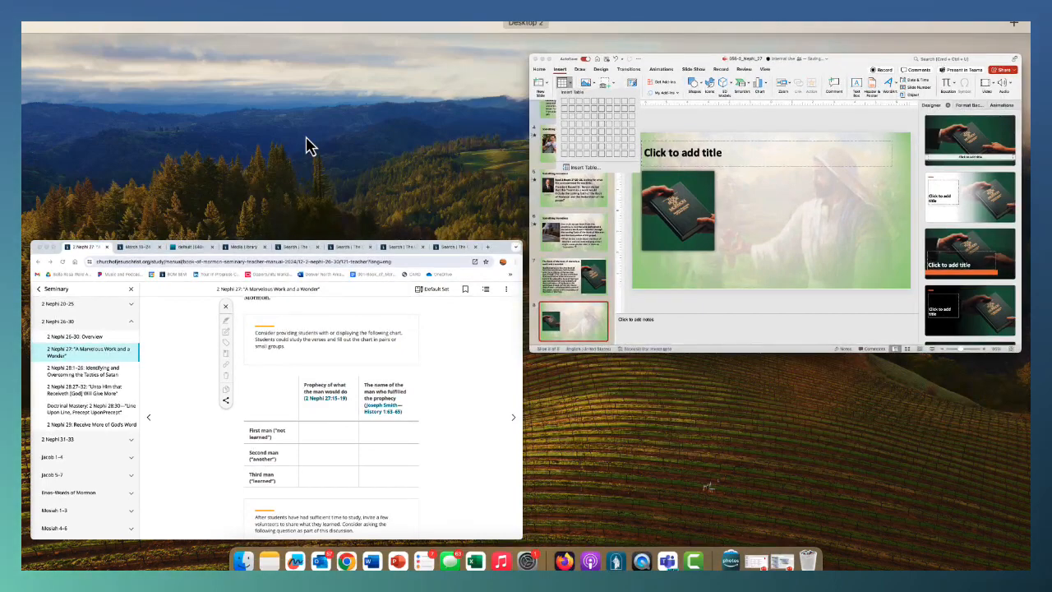
pyautogui.hotkey('ctrl', 'Up')
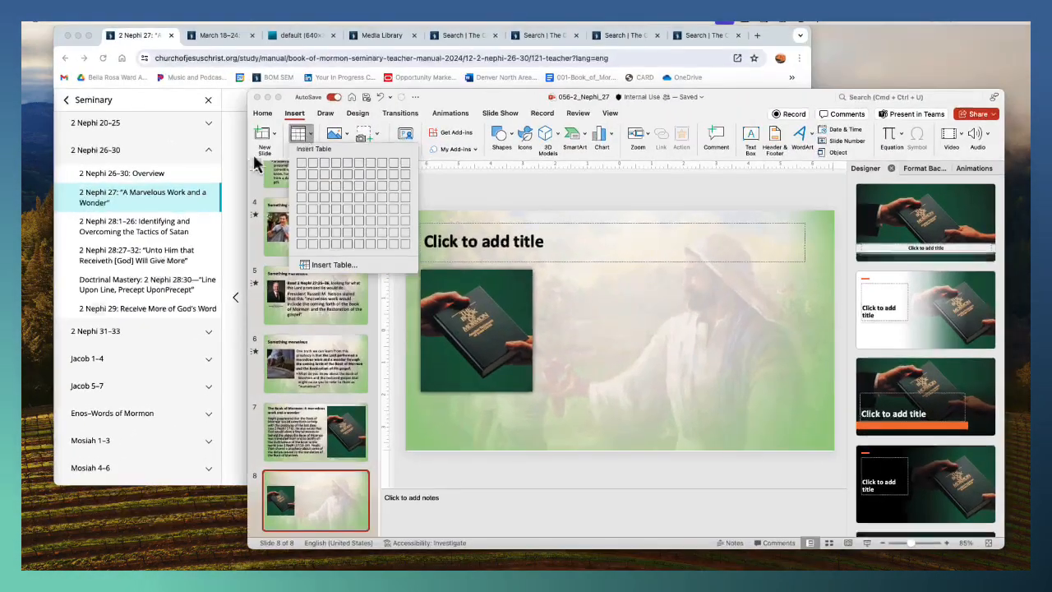
pyautogui.click(327, 193)
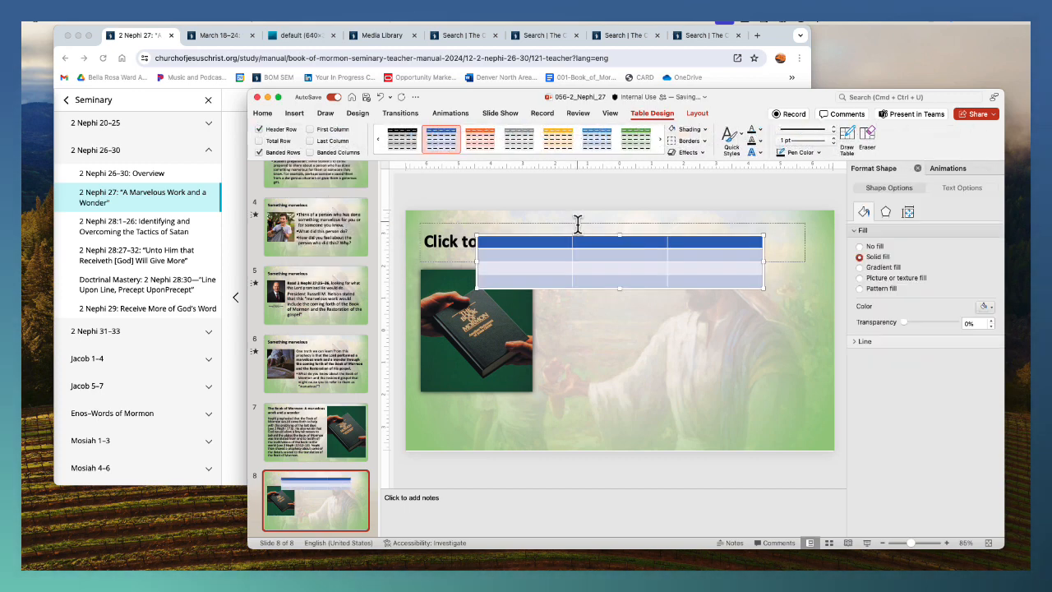
# Place the new table beside the picture, below the title, and apply the green banded table style
pyautogui.moveTo(578, 237); pyautogui.dragTo(635, 274)
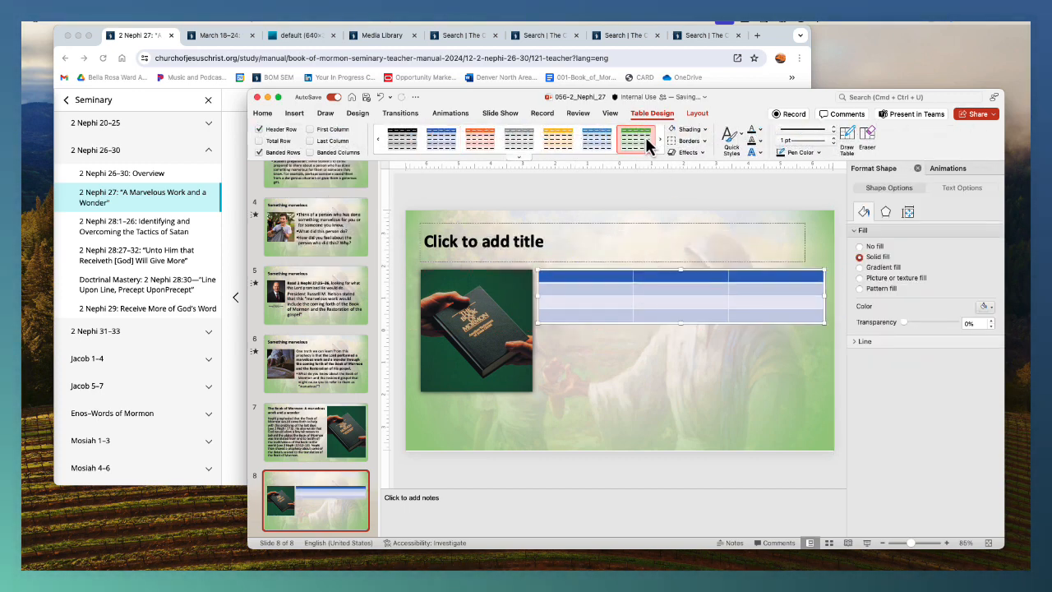
pyautogui.click(645, 138)
# Copy the manual chart's heading "The name of the man who fulfilled the prophecy (Joseph Smith—History 1:63–65)" into the table's third header cell as plain text
pyautogui.hotkey('ctrl', 'Up')
pyautogui.click(434, 314)
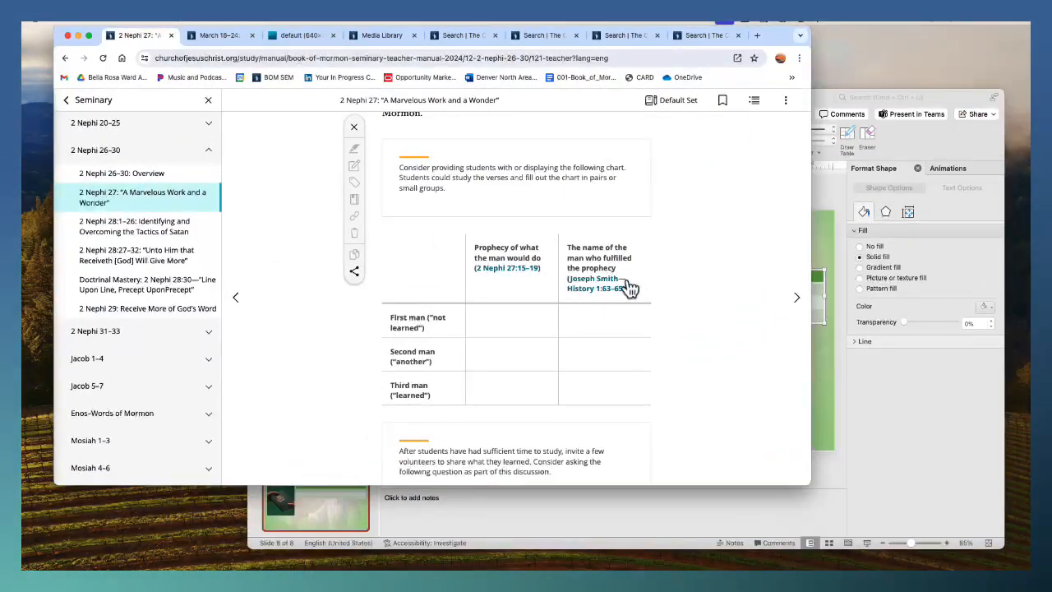
pyautogui.moveTo(574, 248); pyautogui.dragTo(566, 254)
pyautogui.press('super+c')
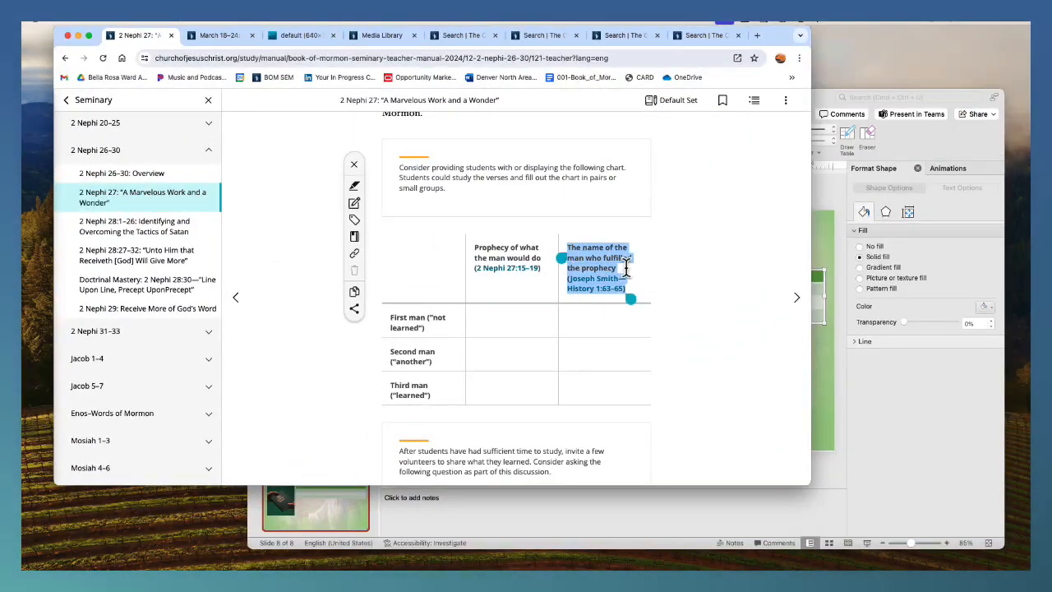
pyautogui.click(824, 281)
pyautogui.press('super+v')
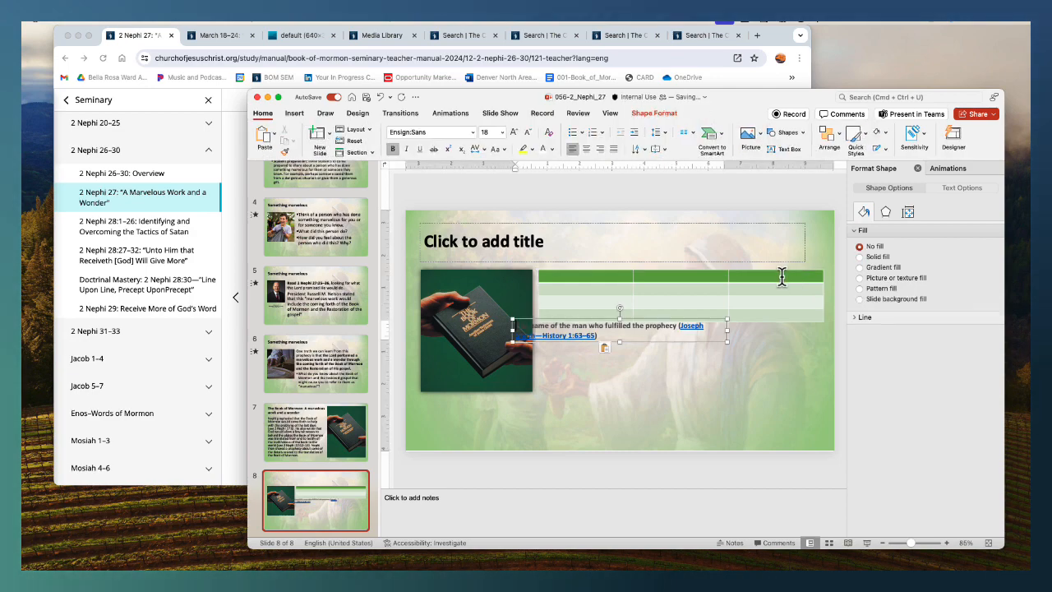
pyautogui.press('super+z')
pyautogui.click(783, 279)
pyautogui.press('super+v')
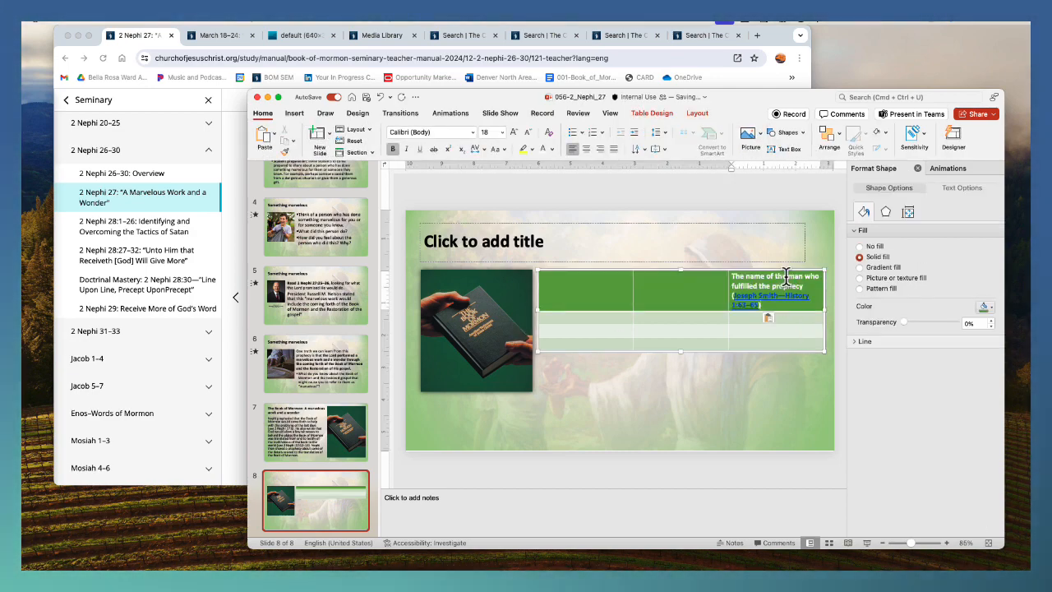
pyautogui.click(769, 317)
pyautogui.click(794, 359)
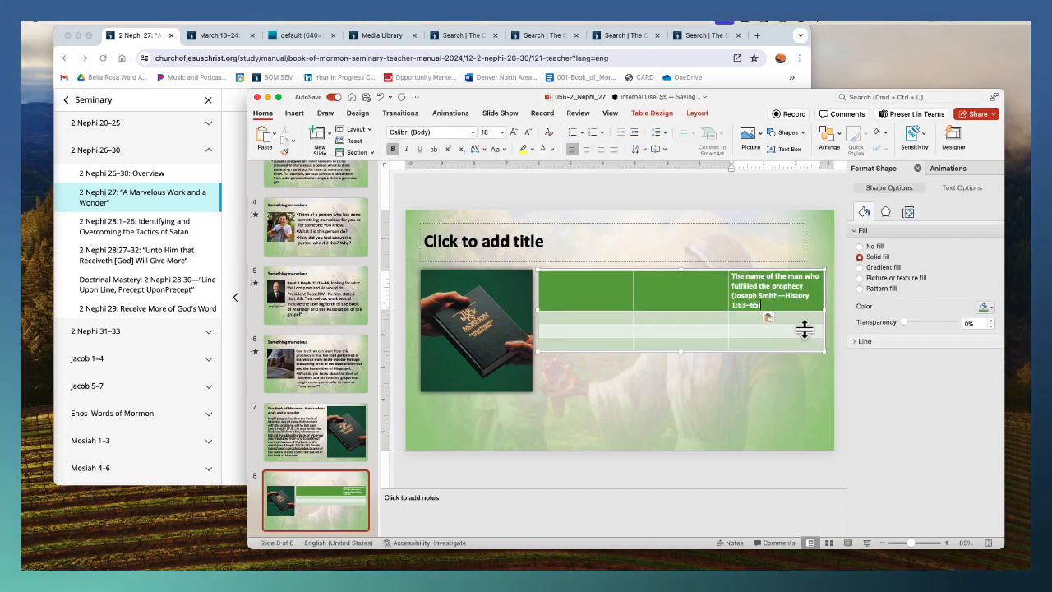
# Copy the heading "Prophecy of what the man would do (2 Nephi 27:15–19)" from the manual into the table's second header cell as plain text
pyautogui.hotkey('ctrl', 'Up')
pyautogui.click(368, 280)
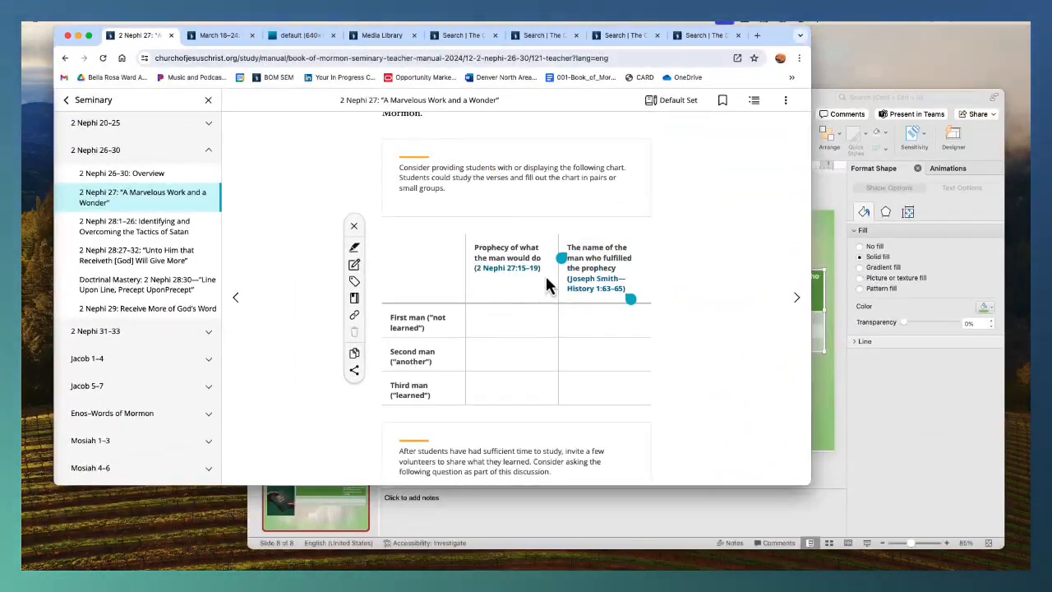
pyautogui.moveTo(545, 275); pyautogui.dragTo(486, 246)
pyautogui.press('super+c')
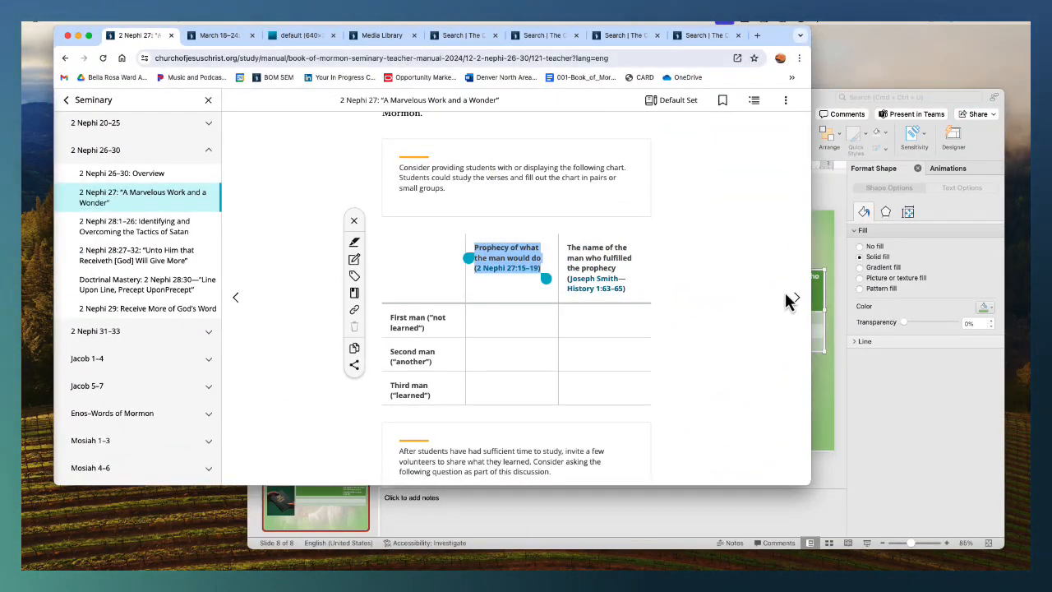
pyautogui.click(840, 299)
pyautogui.click(657, 282)
pyautogui.press('super+v')
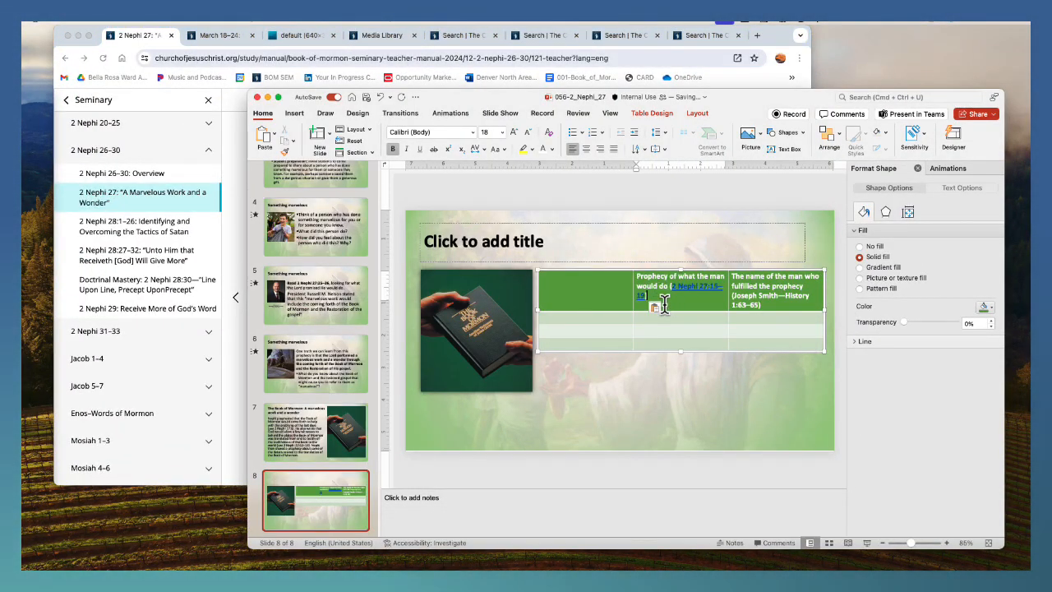
pyautogui.click(654, 306)
pyautogui.click(682, 351)
# Copy the manual chart's three row labels, from "First man" to "Third man", into the first column below the header, keeping the table's formatting
pyautogui.hotkey('ctrl', 'Up')
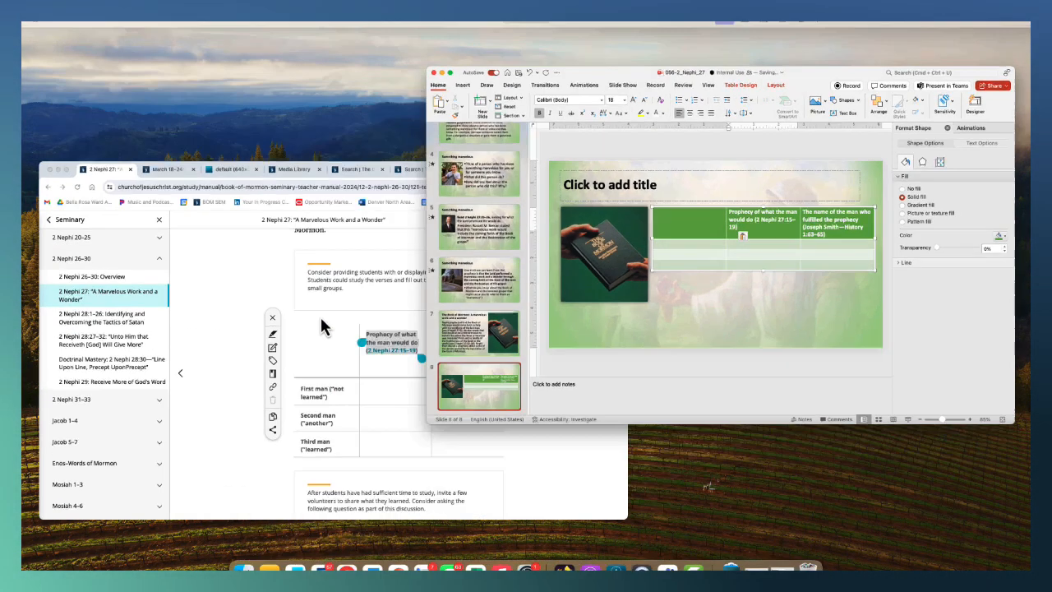
pyautogui.click(323, 322)
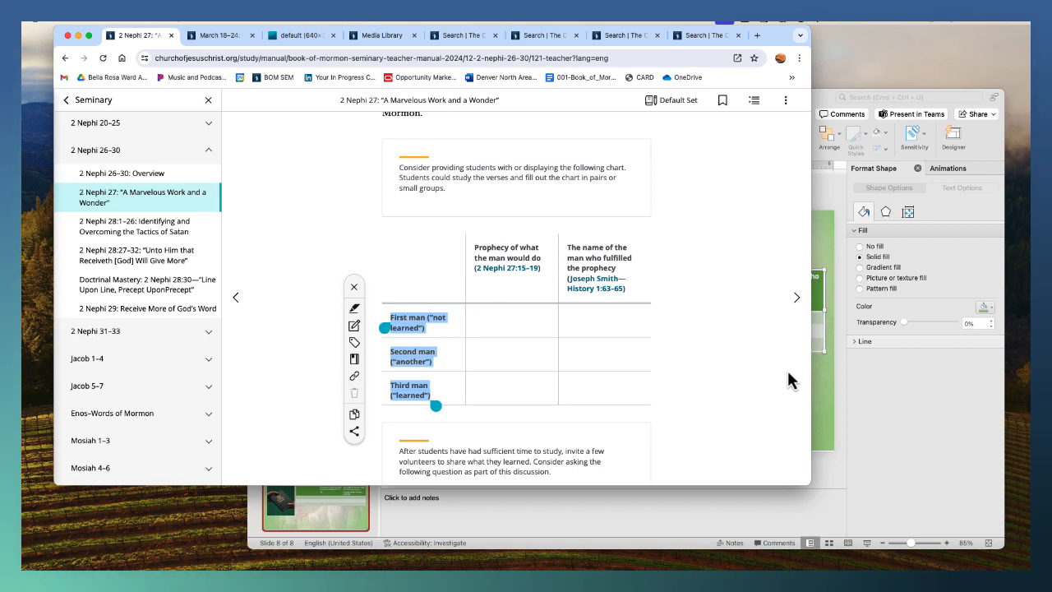
pyautogui.click(822, 379)
pyautogui.click(564, 322)
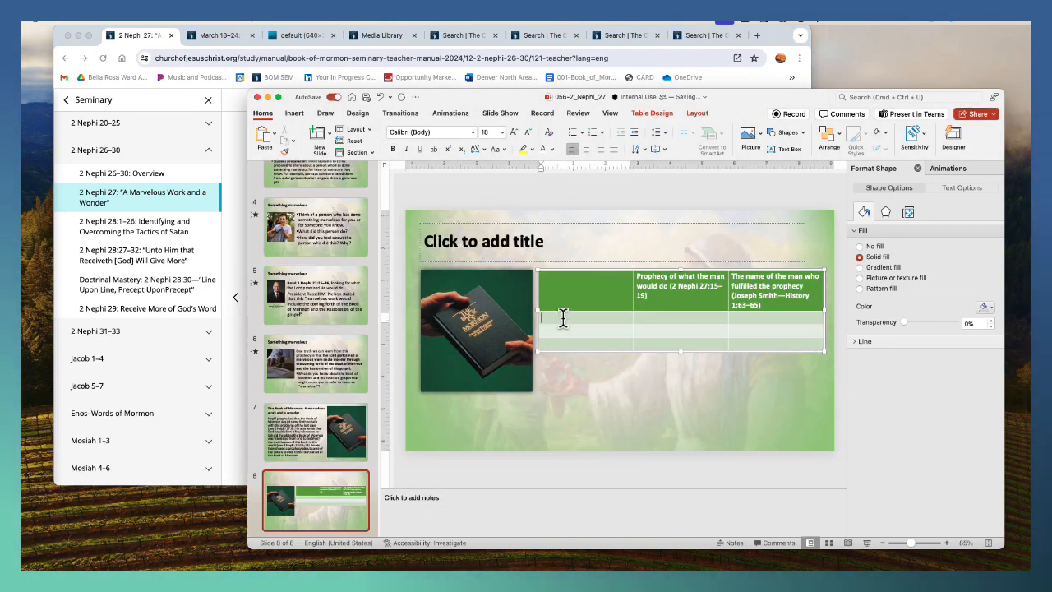
pyautogui.press('super+v')
pyautogui.press('super+z')
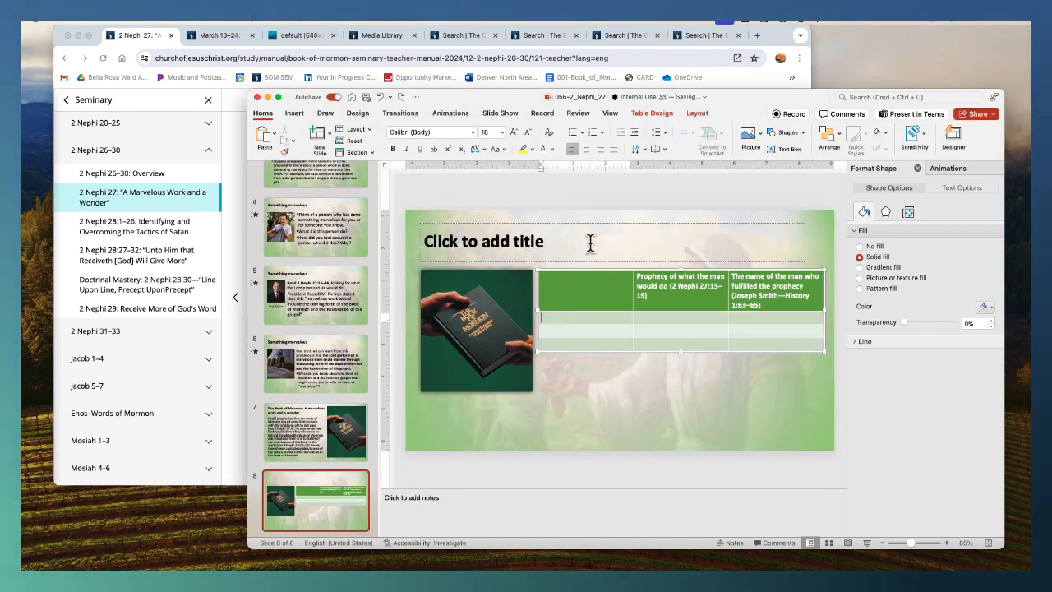
pyautogui.press('alt+shift+super+v')
# Copy slide 7's title "The Book of Mormon: A marvelous work and a wonder" into the title placeholder of slide 8
pyautogui.click(594, 242)
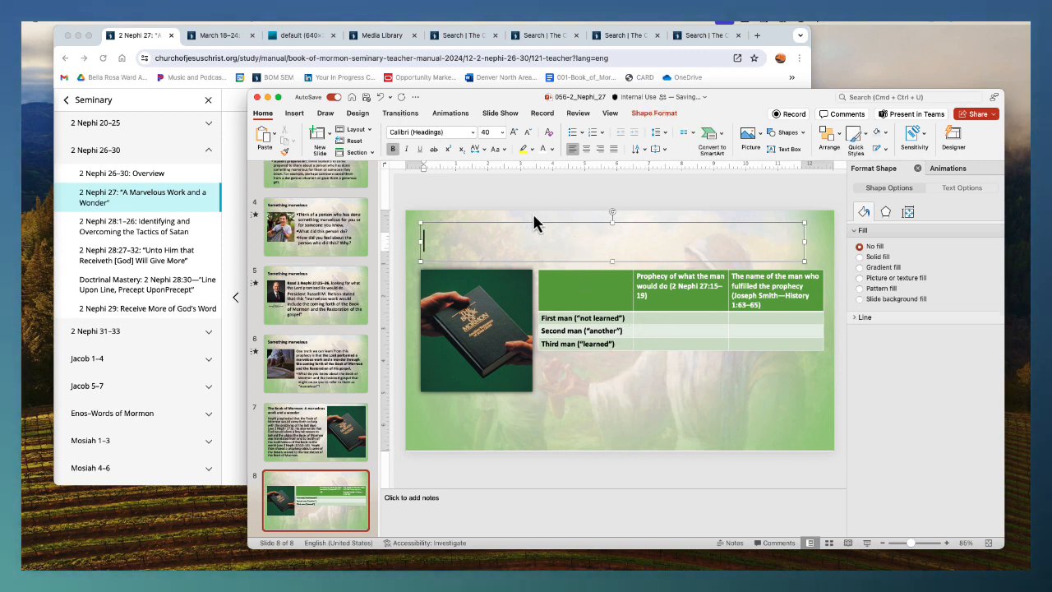
pyautogui.click(331, 429)
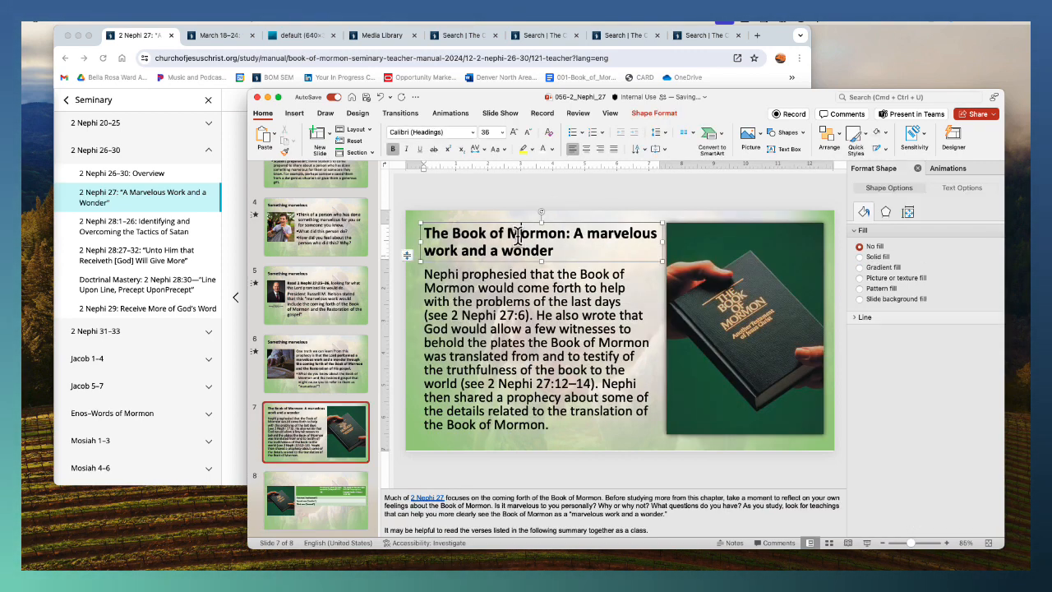
pyautogui.tripleClick(518, 236)
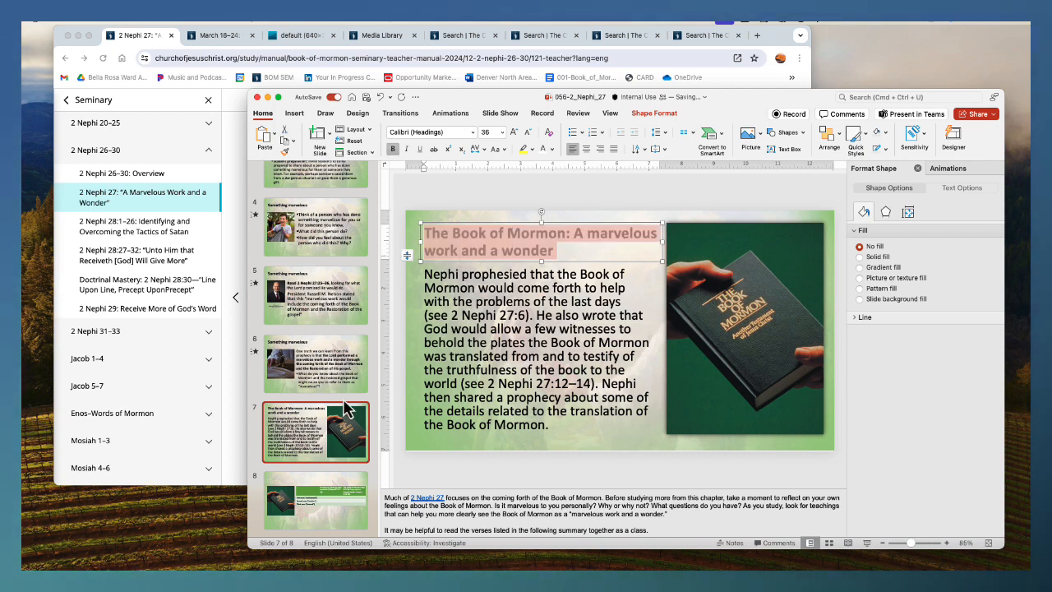
pyautogui.click(328, 493)
pyautogui.click(521, 236)
pyautogui.press('super+v')
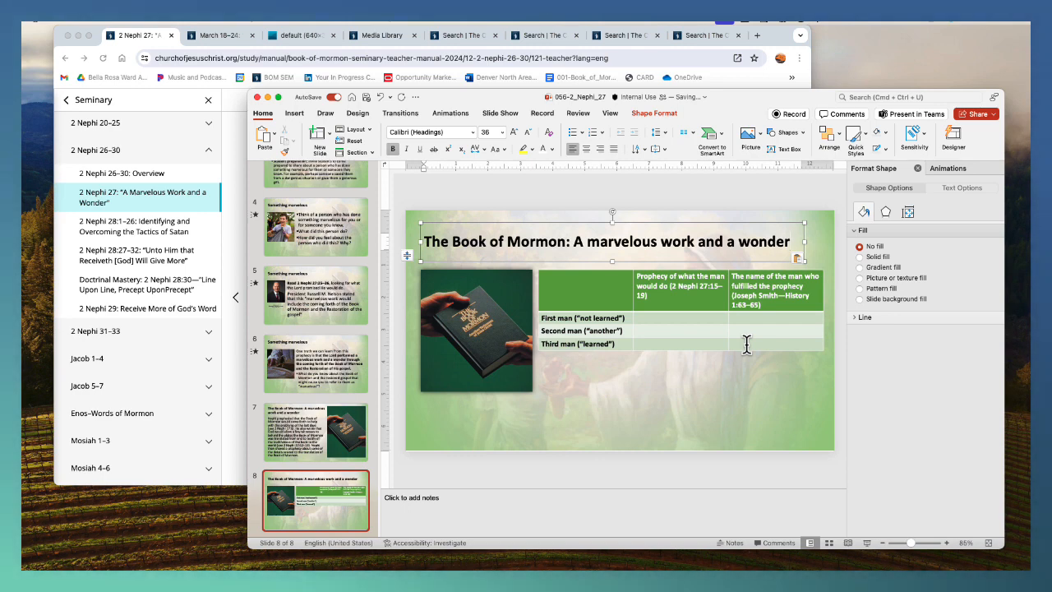
# Make the table's three body rows taller by adding blank lines to an empty cell in each row
pyautogui.click(704, 318)
pyautogui.press('Return')
pyautogui.press('Return')
pyautogui.press('Return')
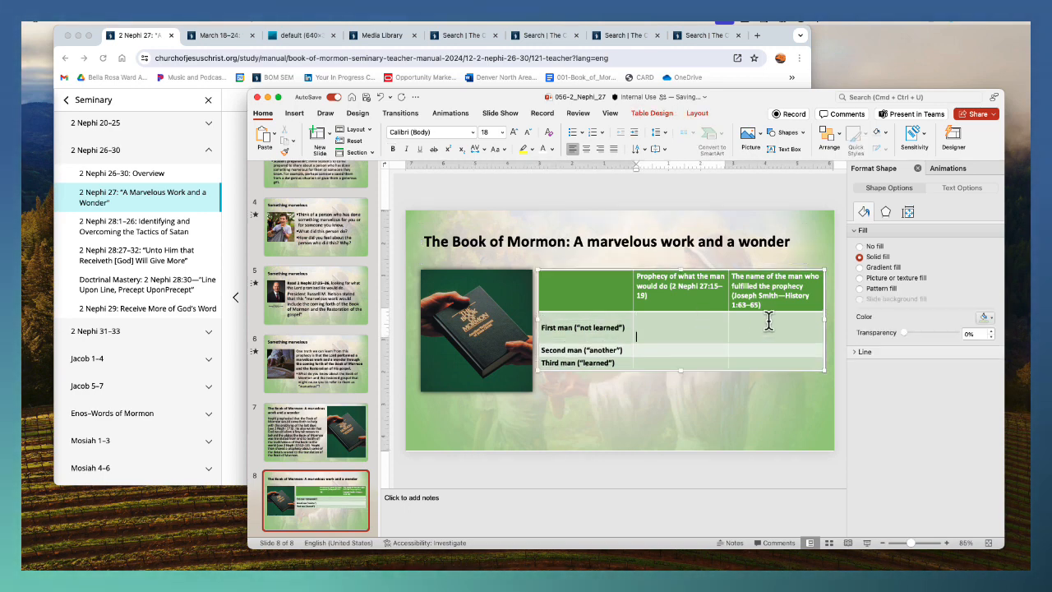
pyautogui.click(761, 363)
pyautogui.press('Return')
pyautogui.press('Return')
pyautogui.press('Return')
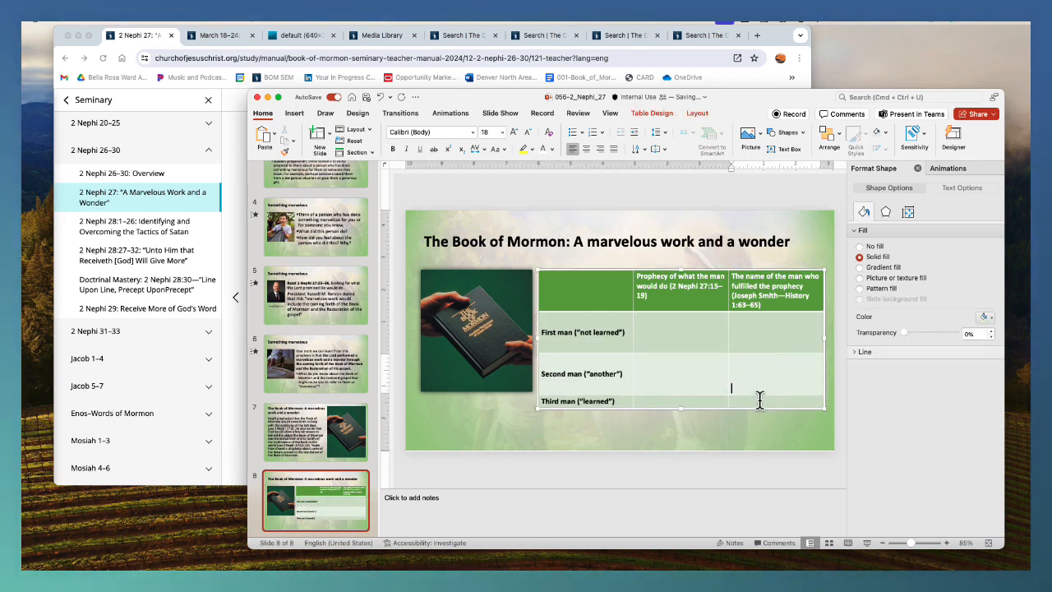
pyautogui.press('Return')
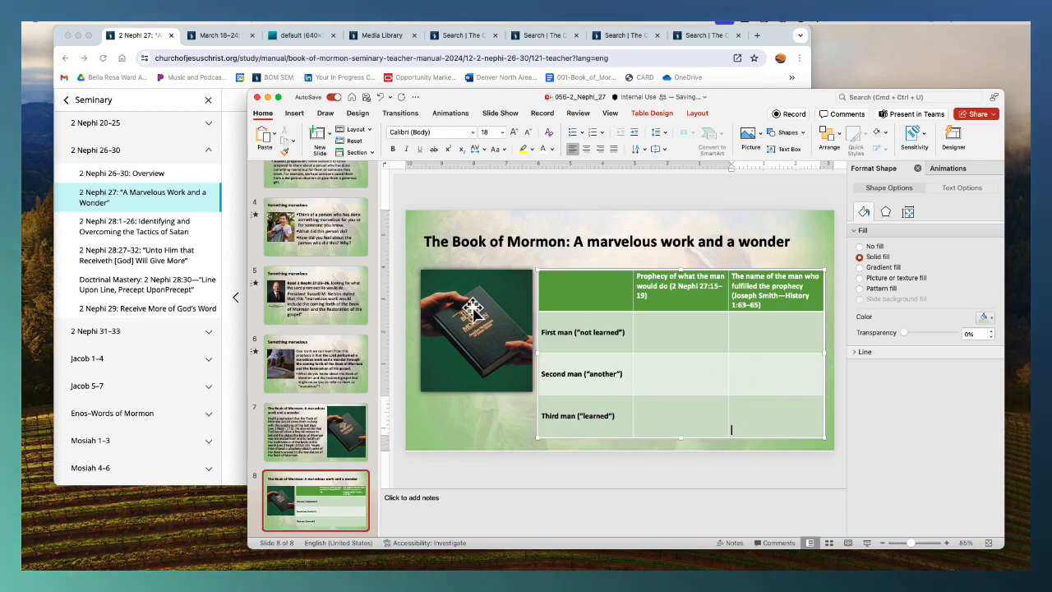
# Copy the manual's teacher tip beginning "Consider providing students with or displaying the following chart" into slide 8's speaker notes
pyautogui.click(232, 343)
pyautogui.scroll(-4, 510, 329)
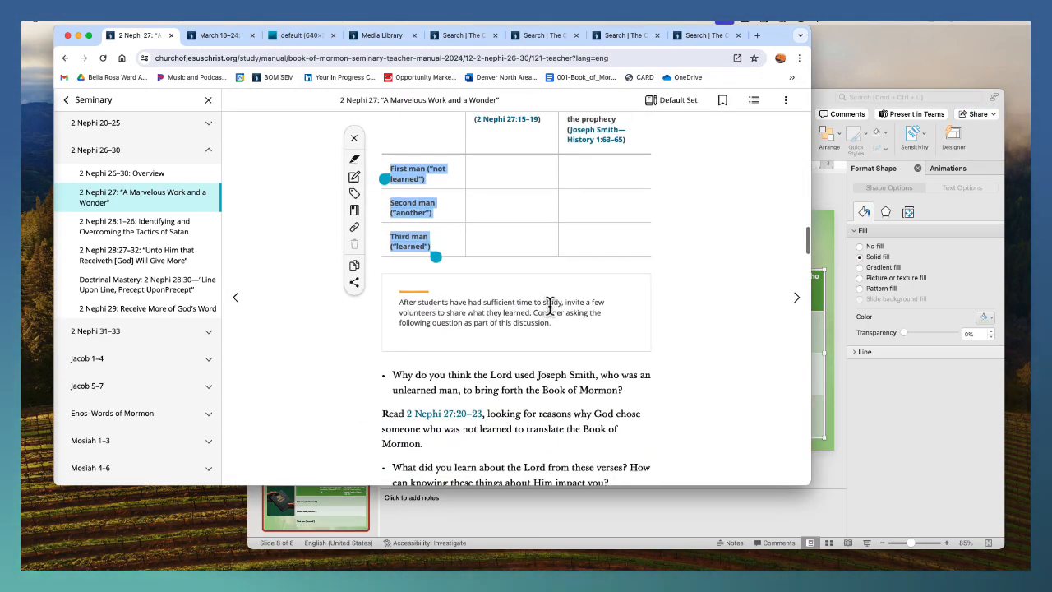
pyautogui.scroll(1, 382, 332)
pyautogui.scroll(4, 380, 246)
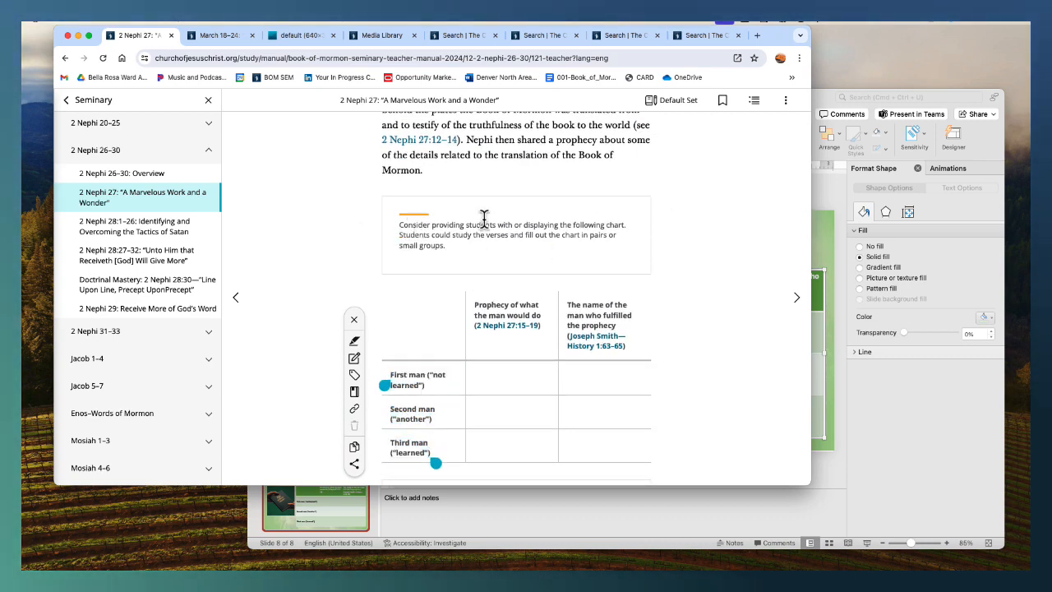
pyautogui.tripleClick(484, 220)
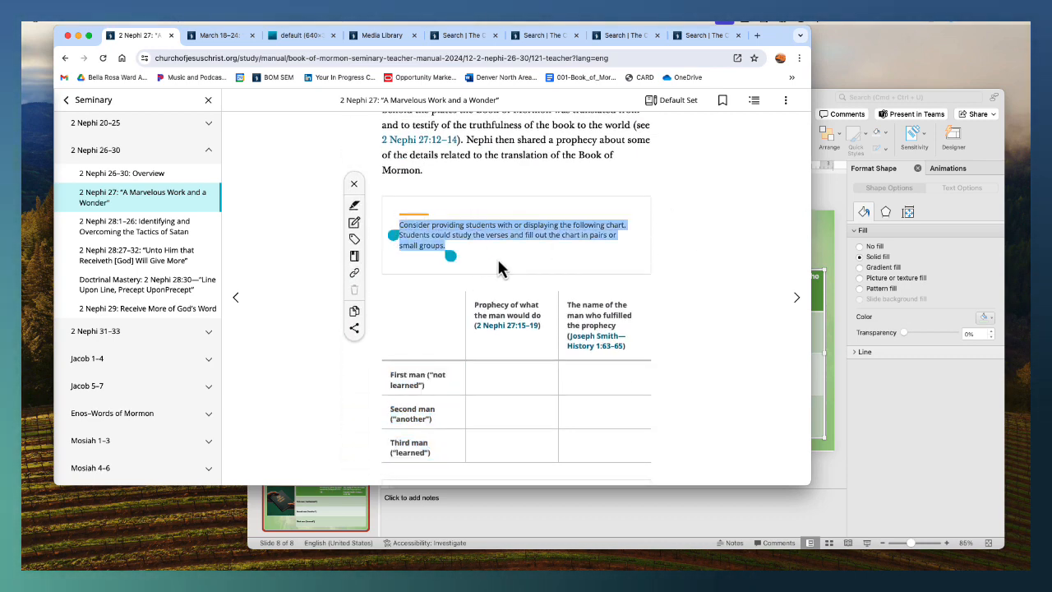
pyautogui.click(806, 511)
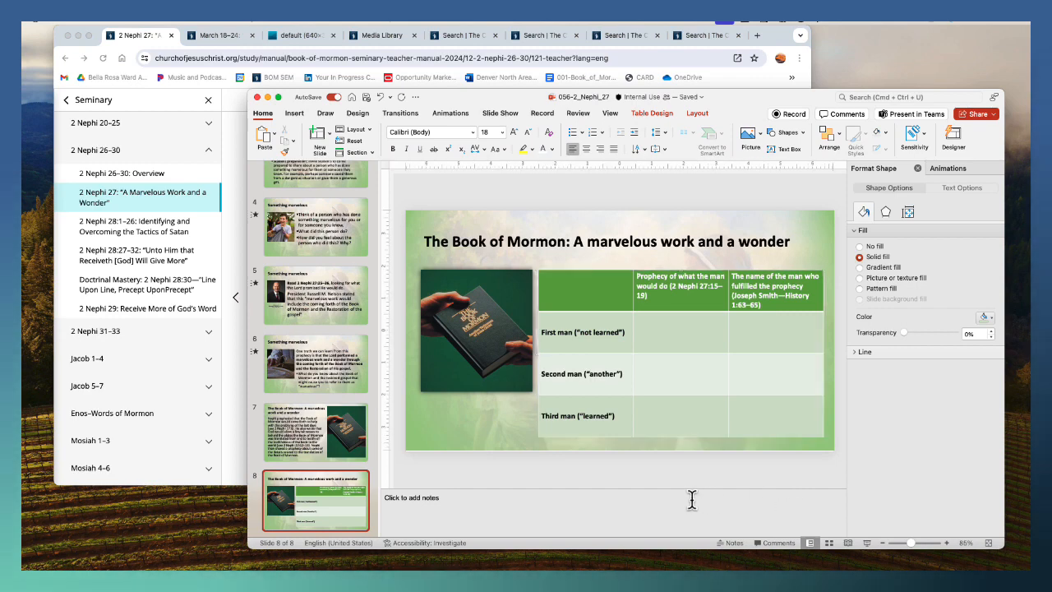
pyautogui.click(691, 498)
pyautogui.press('super+v')
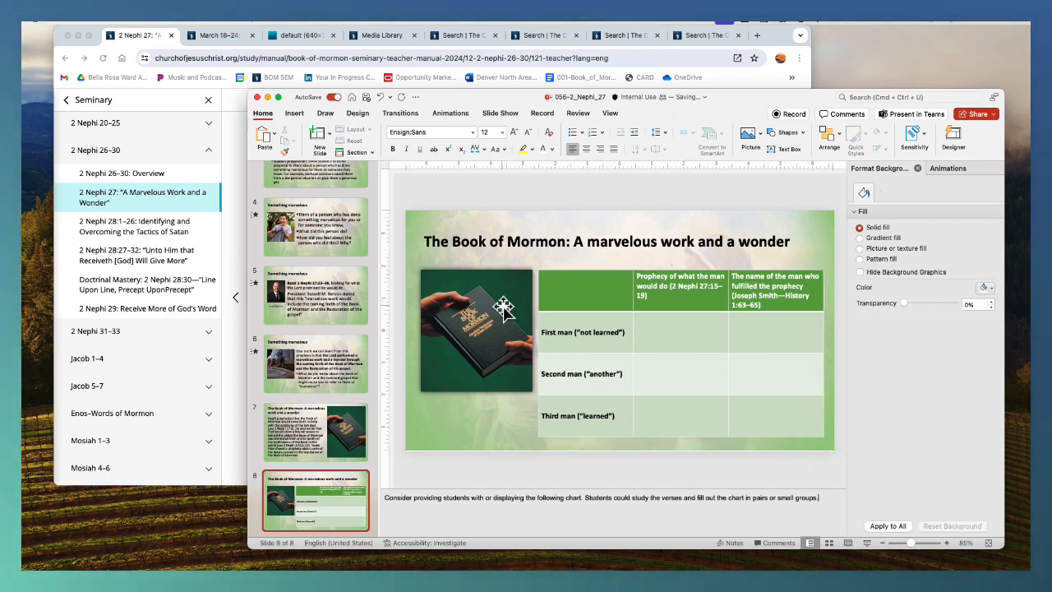
# Add the manual's question "Why do you think the Lord used Joseph Smith" on a new notes line of slide 8, prefixed with "="
pyautogui.hotkey('ctrl', 'Up')
pyautogui.click(408, 365)
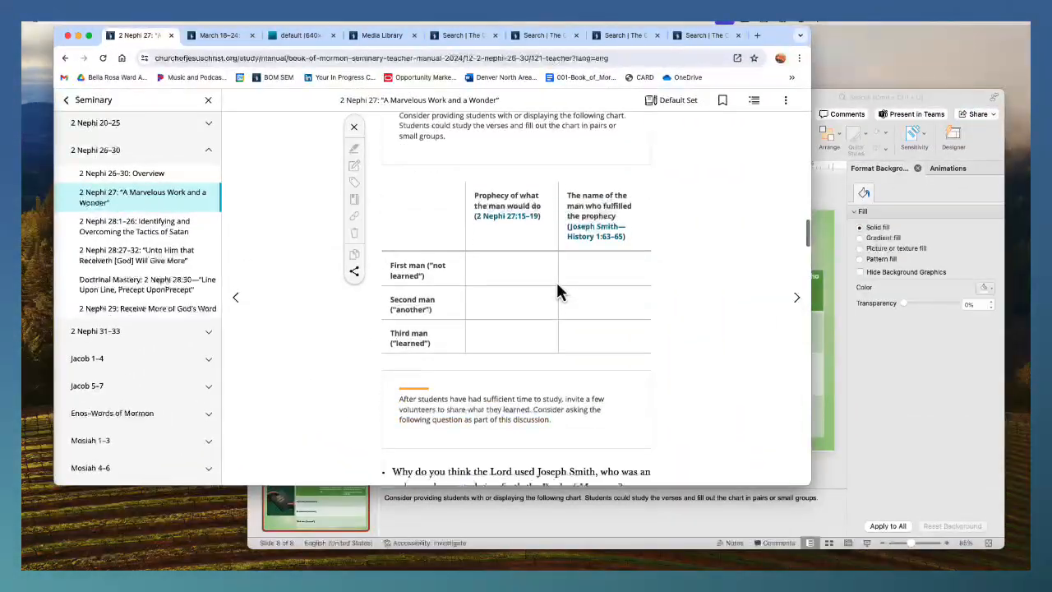
pyautogui.scroll(-5, 556, 284)
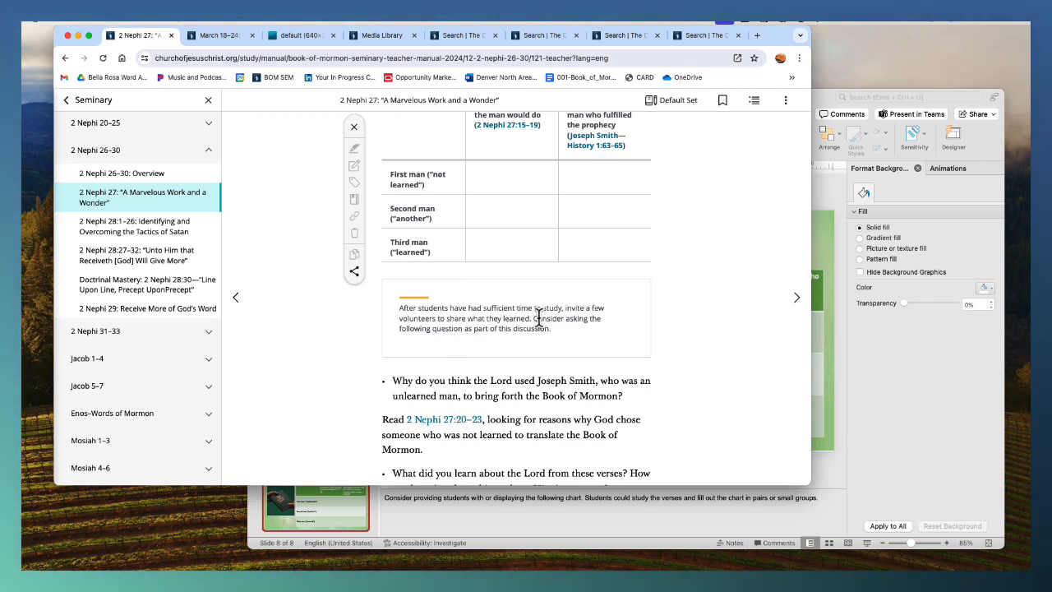
pyautogui.scroll(5, 545, 307)
pyautogui.scroll(-6, 548, 309)
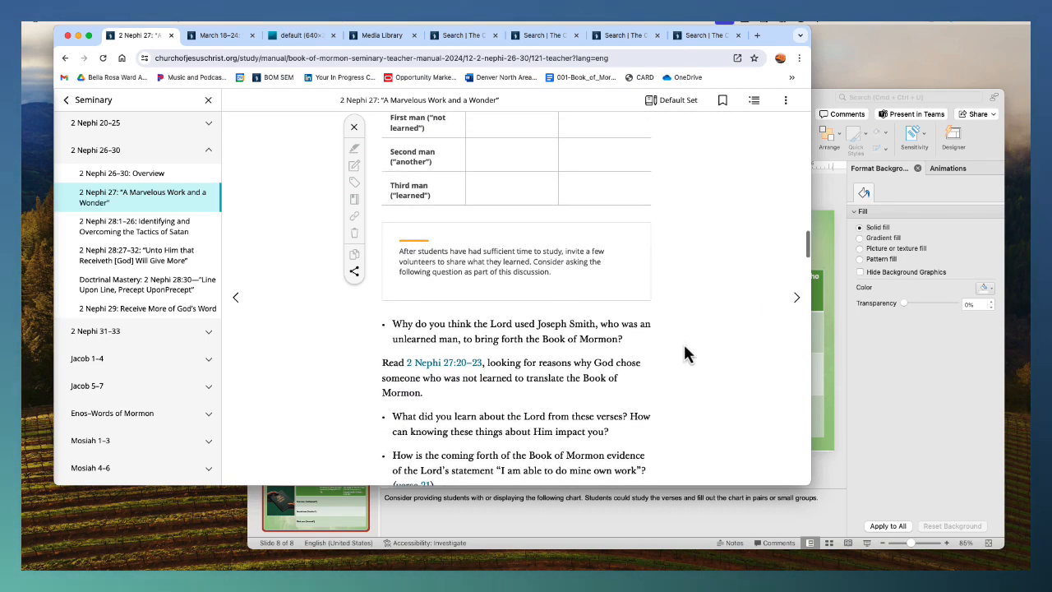
pyautogui.moveTo(649, 362); pyautogui.dragTo(382, 331)
pyautogui.scroll(-1, 417, 363)
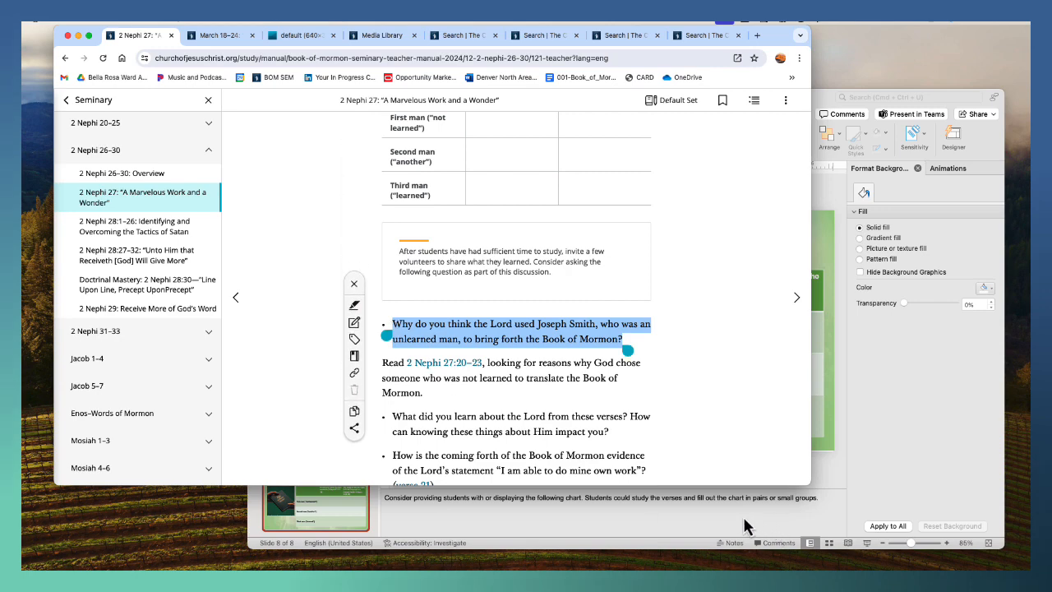
pyautogui.click(837, 496)
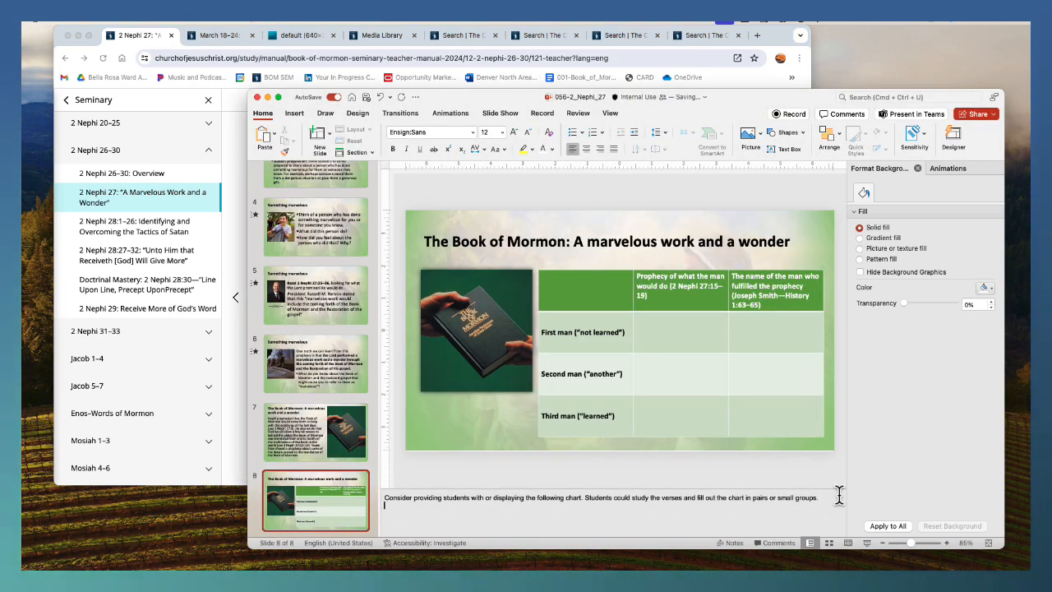
pyautogui.click(387, 506)
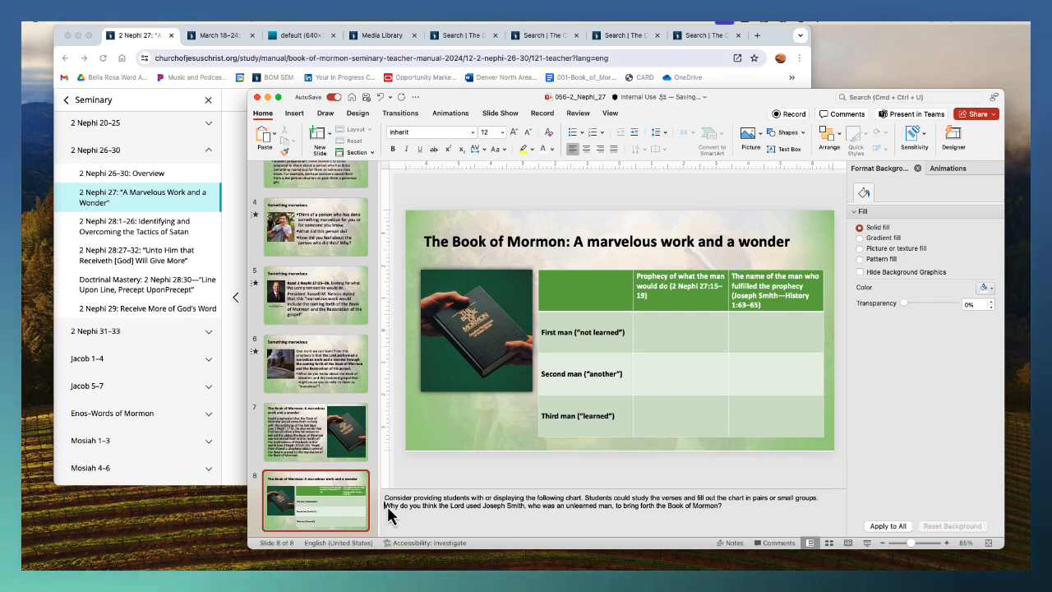
pyautogui.write('=')
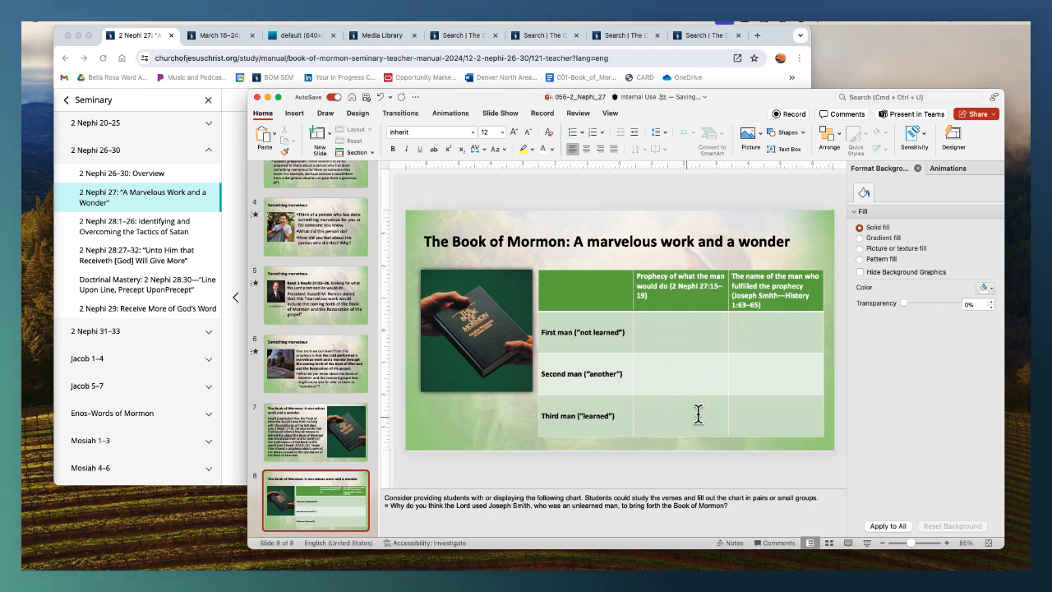
# Select the table's header row and increase its font size to 20
pyautogui.click(764, 309)
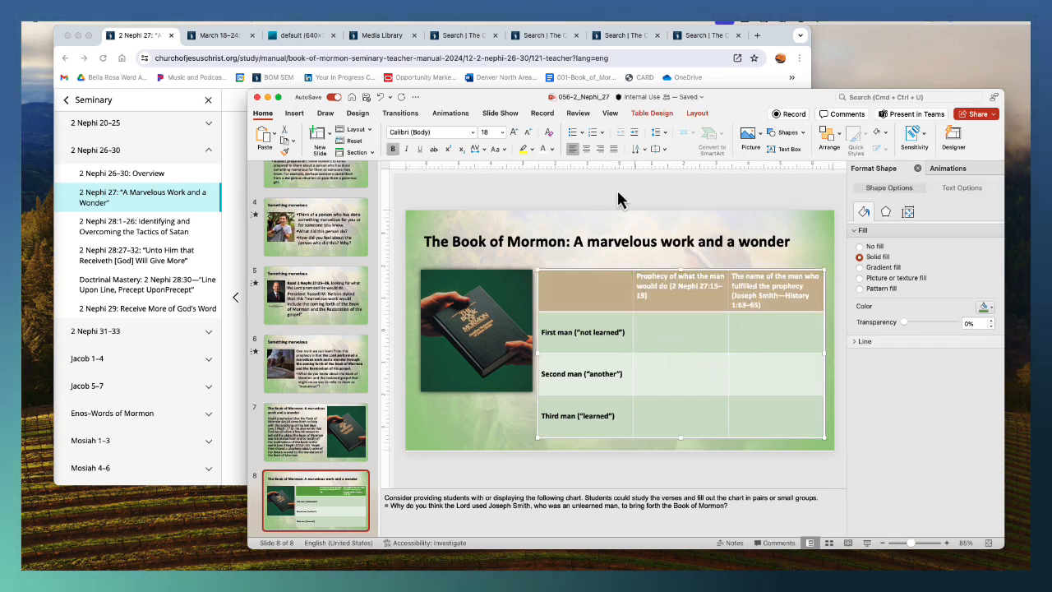
pyautogui.click(514, 133)
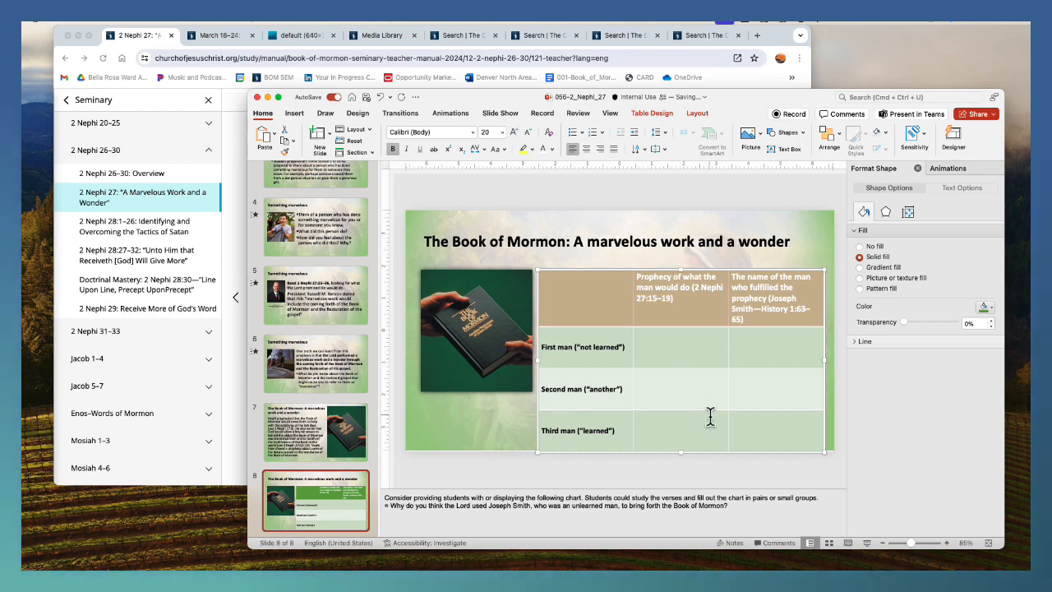
pyautogui.click(685, 452)
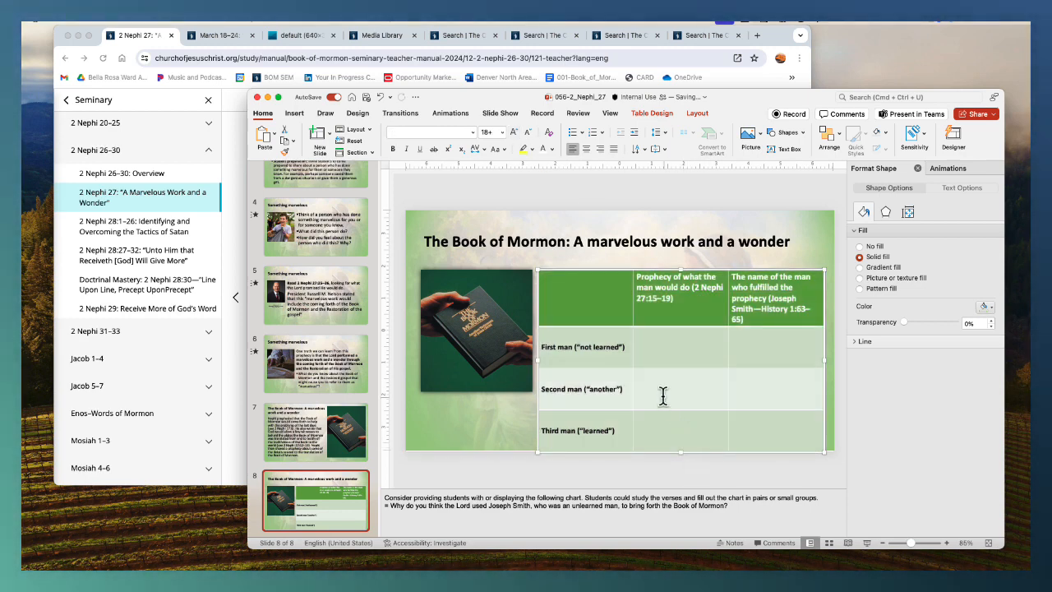
pyautogui.click(595, 420)
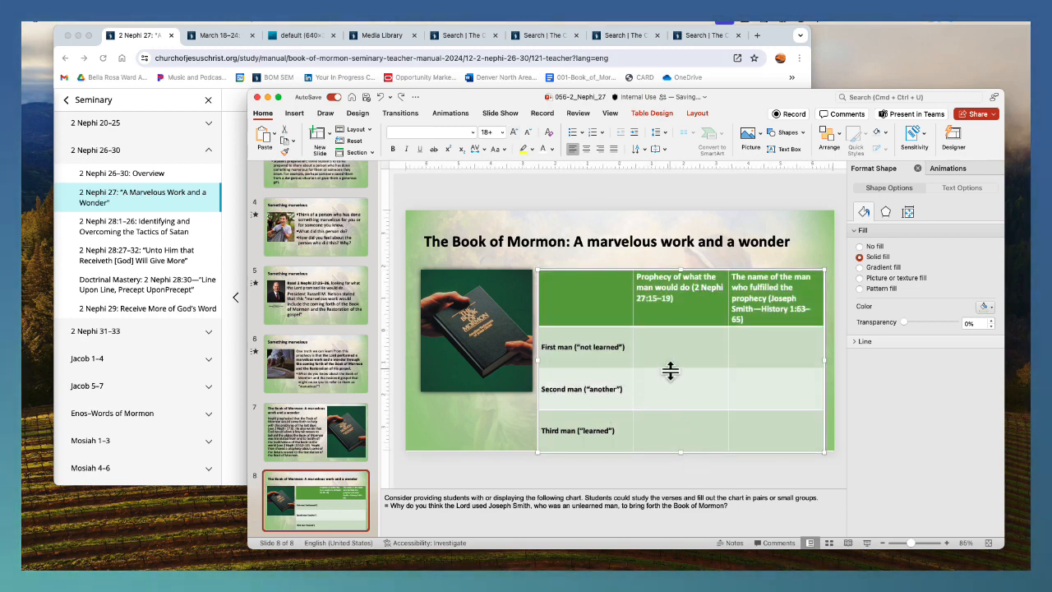
# Undo the table header row's font size increase and the "=" prefix in slide 8's speaker notes
pyautogui.click(672, 360)
pyautogui.press('super+z')
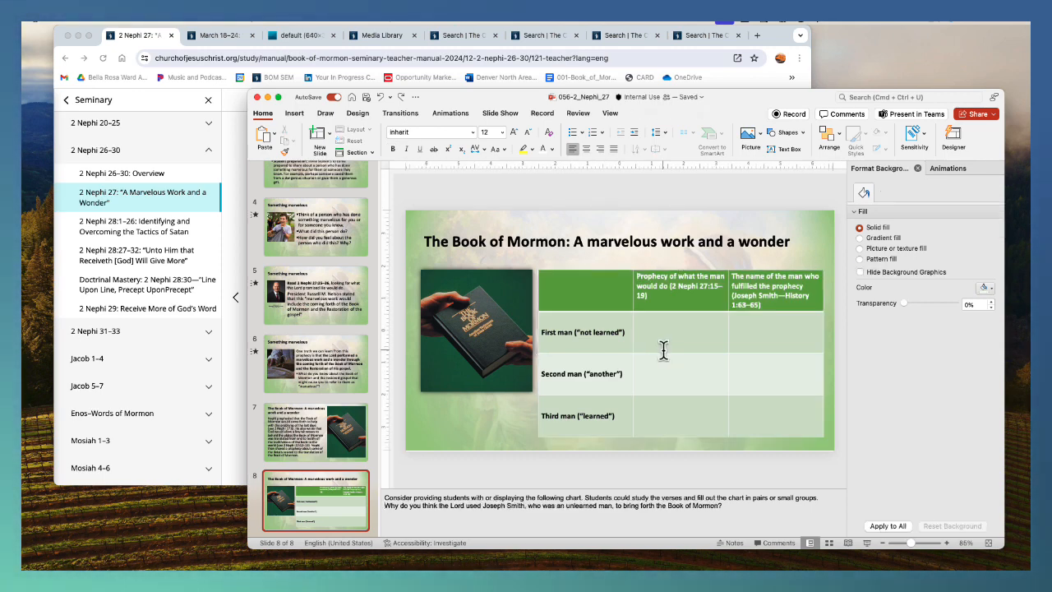
# Copy the manual's "Read 2 Nephi 27:20–23" paragraph with the two questions below it, and return to the PowerPoint presentation
pyautogui.click(236, 404)
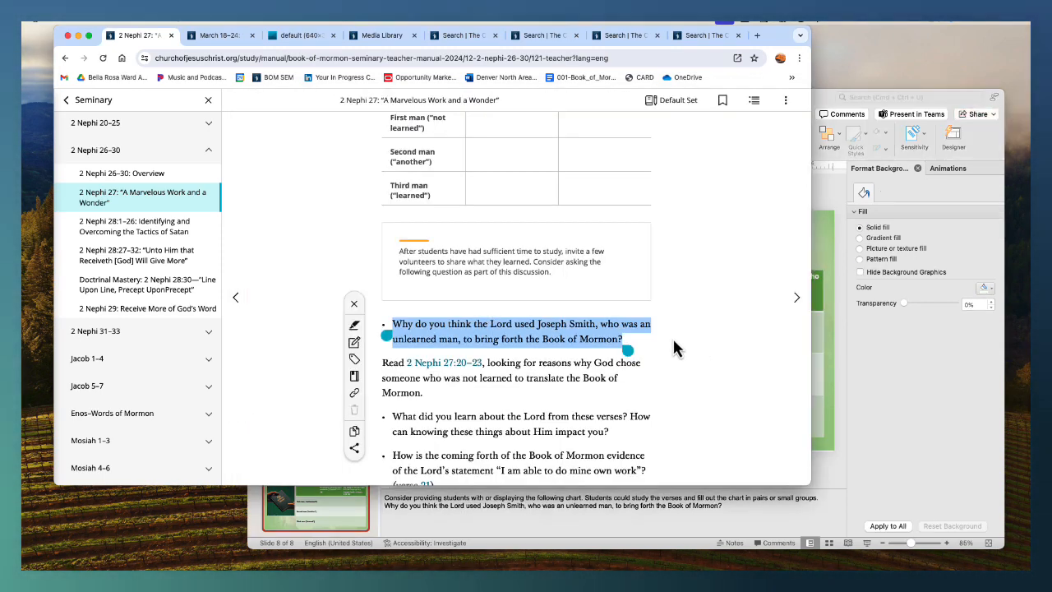
pyautogui.scroll(-3, 673, 345)
pyautogui.click(396, 201)
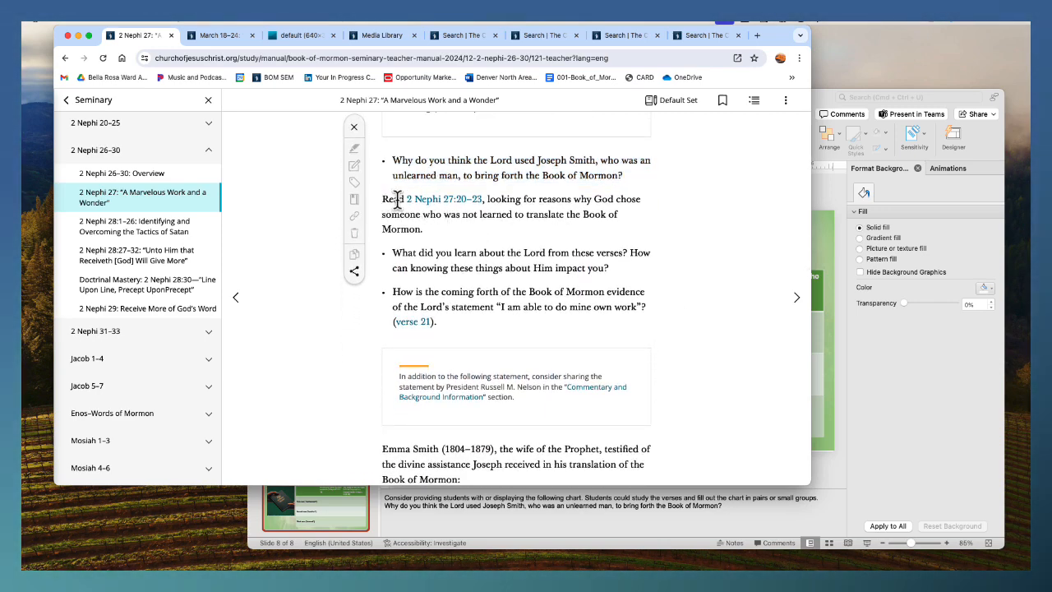
pyautogui.moveTo(396, 201); pyautogui.dragTo(499, 320)
pyautogui.press('super+c')
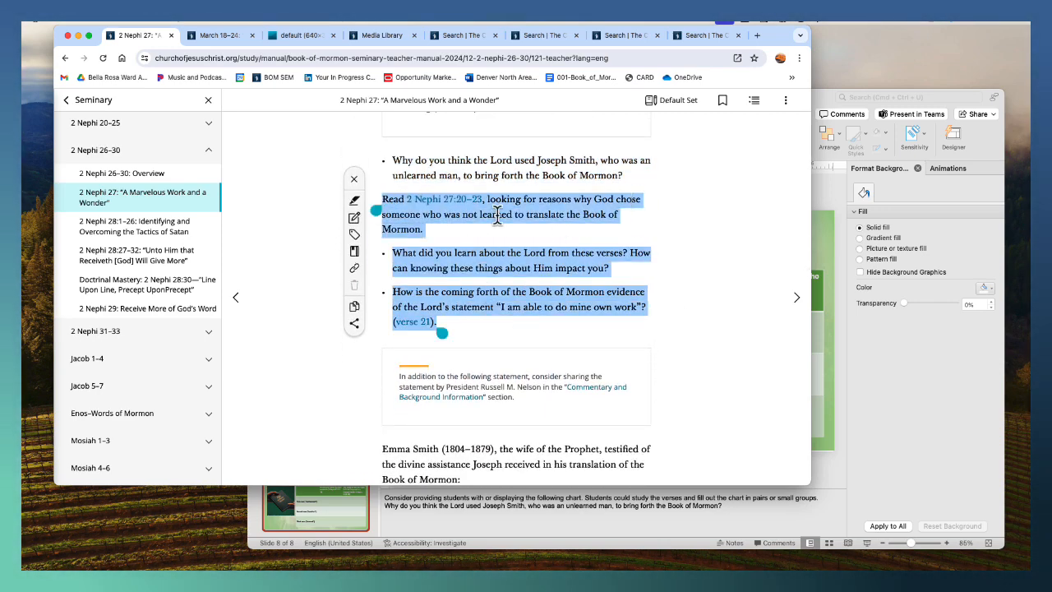
pyautogui.scroll(-3, 605, 277)
pyautogui.hotkey('ctrl', 'Up')
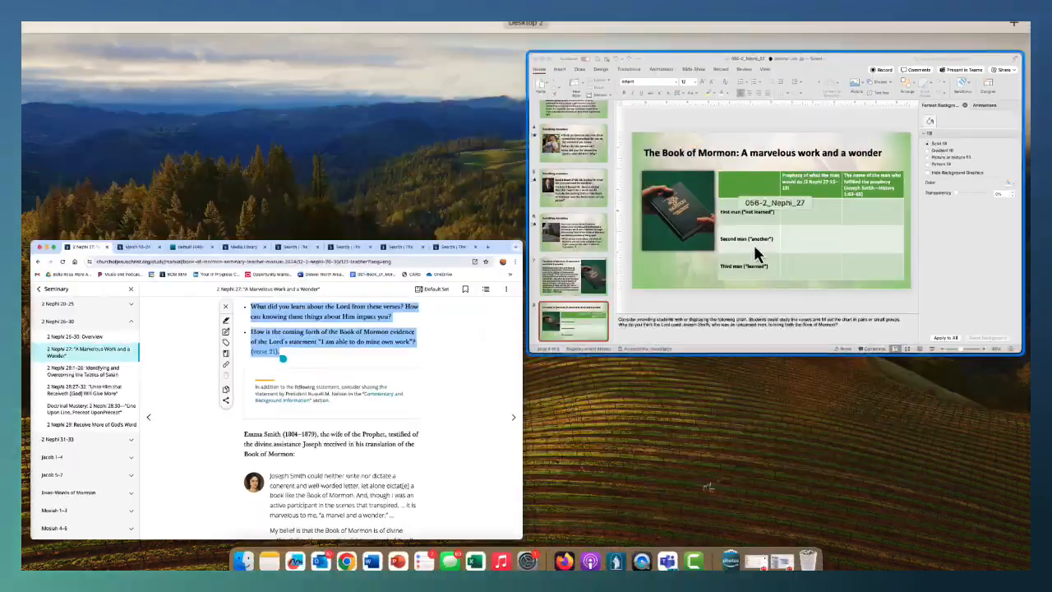
pyautogui.click(553, 213)
# Add a new slide with the Image and Content layout after slide 8
pyautogui.click(328, 134)
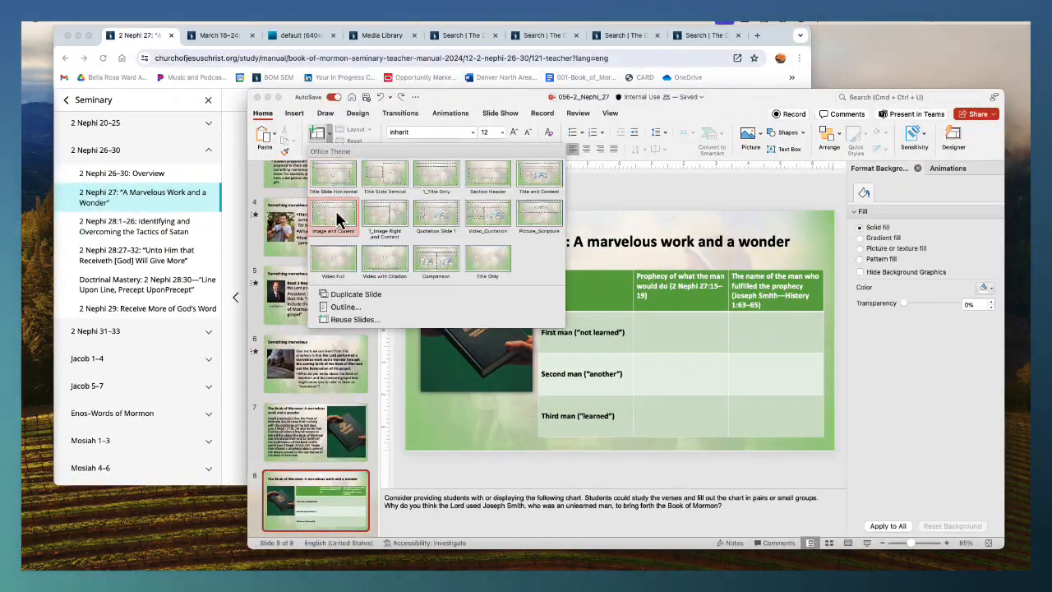
pyautogui.click(337, 223)
pyautogui.click(581, 379)
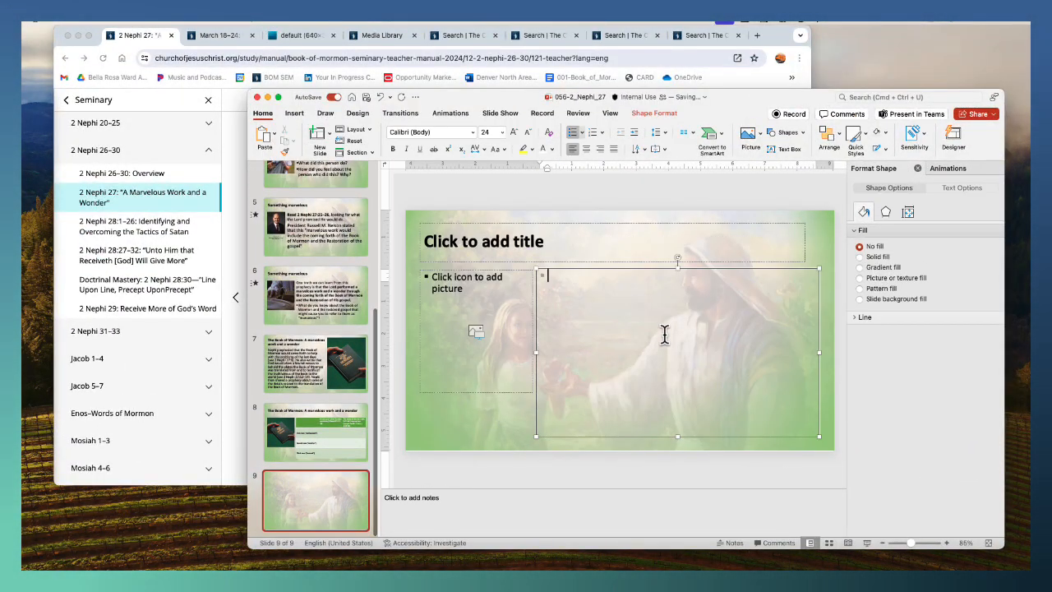
# Duplicate slide 8 and delete the blank slide that follows the copy
pyautogui.rightClick(323, 425)
pyautogui.click(314, 425)
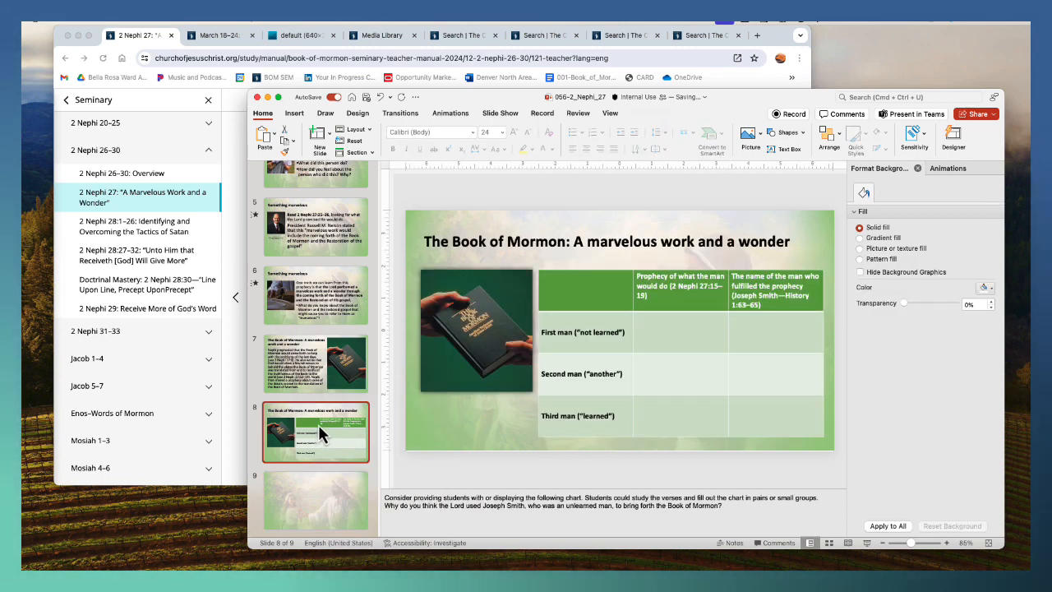
pyautogui.rightClick(318, 424)
pyautogui.click(353, 447)
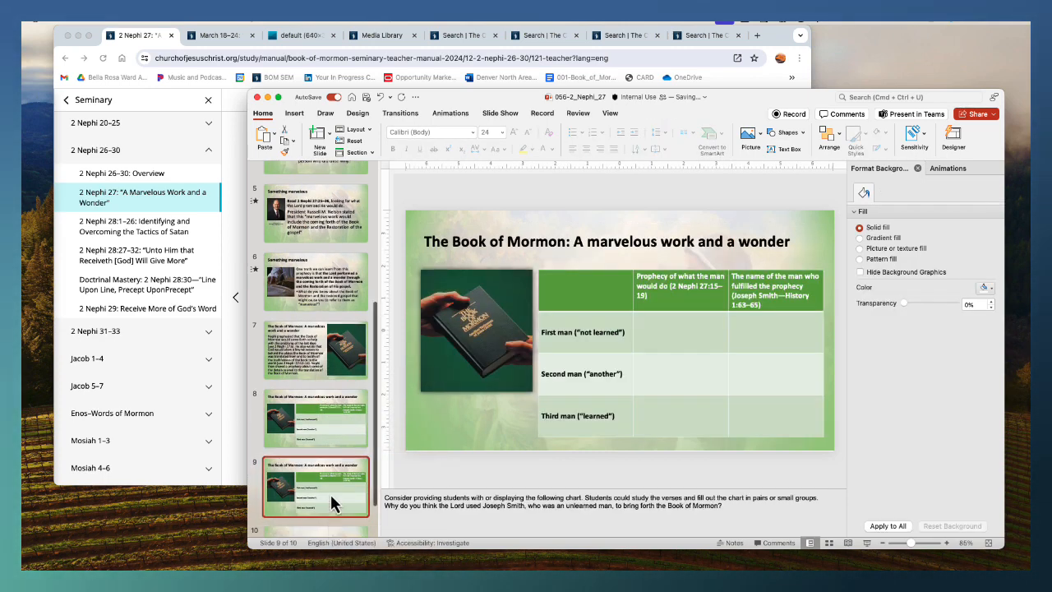
pyautogui.click(341, 494)
pyautogui.press('Delete')
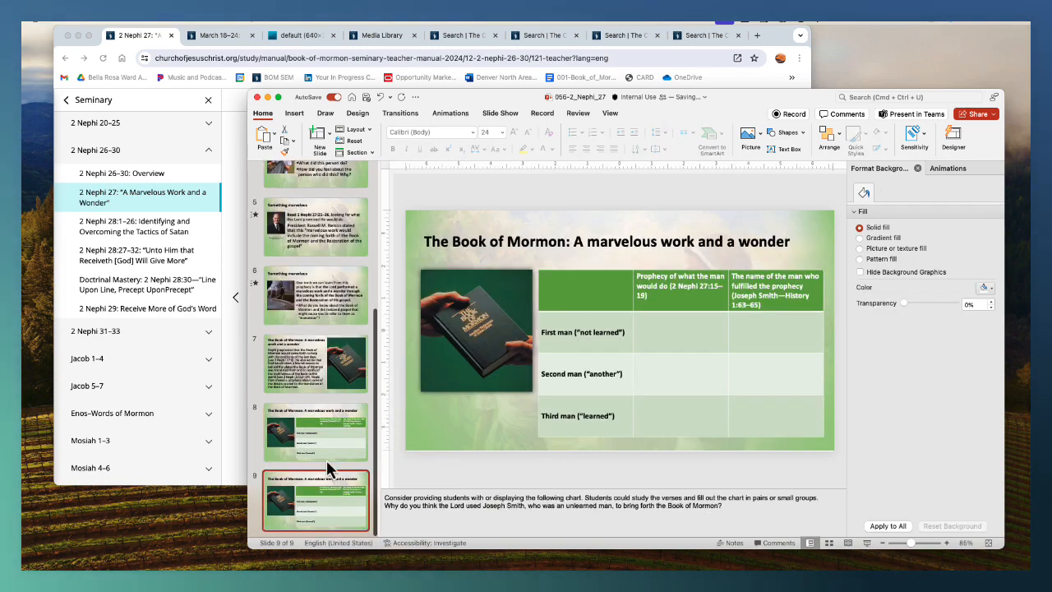
# Delete the table from slide 9 and clear all of its speaker notes
pyautogui.click(614, 393)
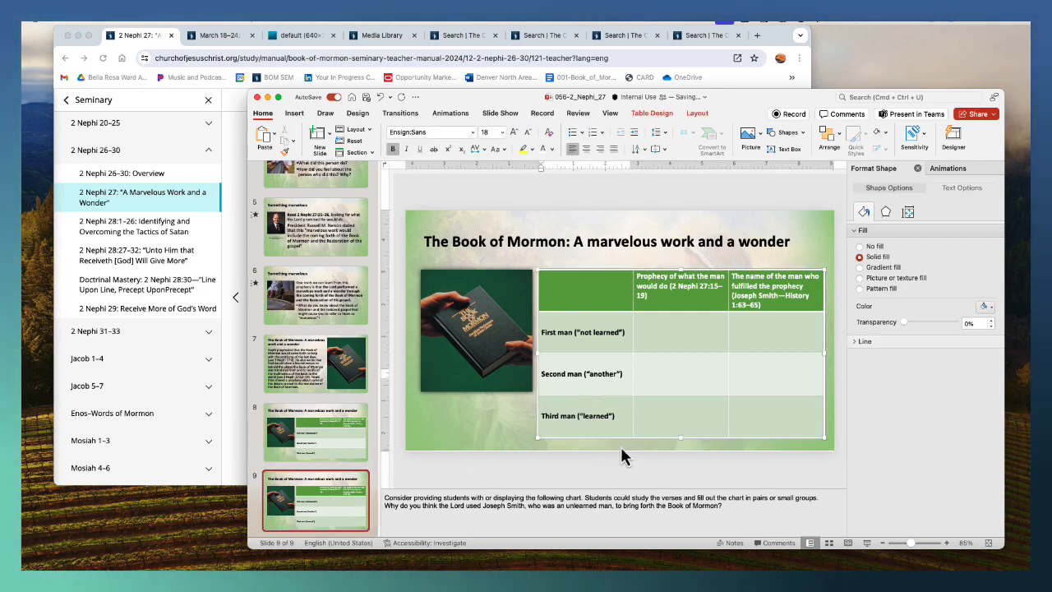
pyautogui.press('Delete')
pyautogui.click(620, 510)
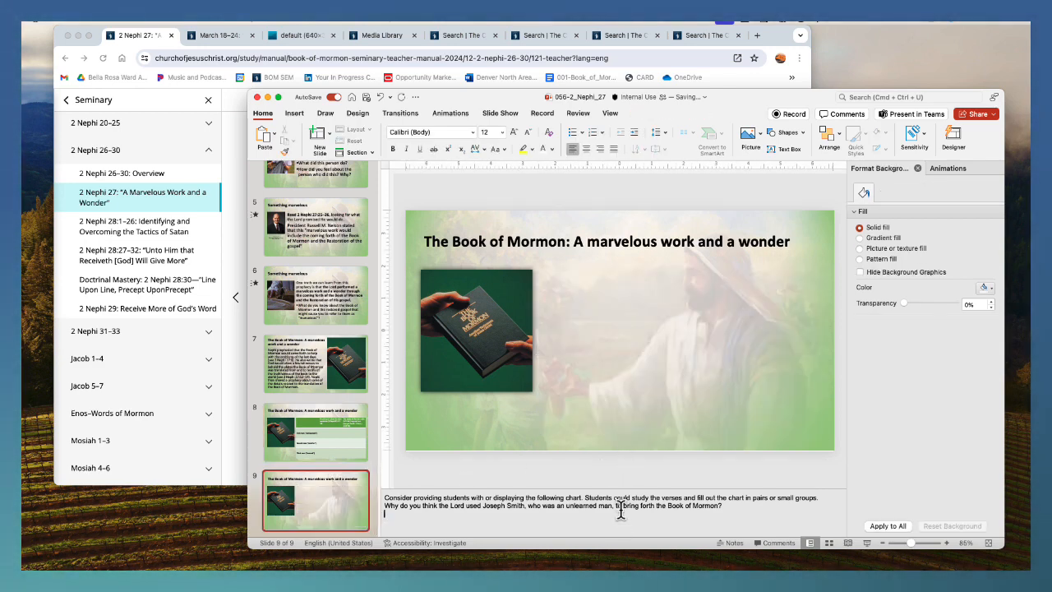
pyautogui.press('super+a')
pyautogui.press('BackSpace')
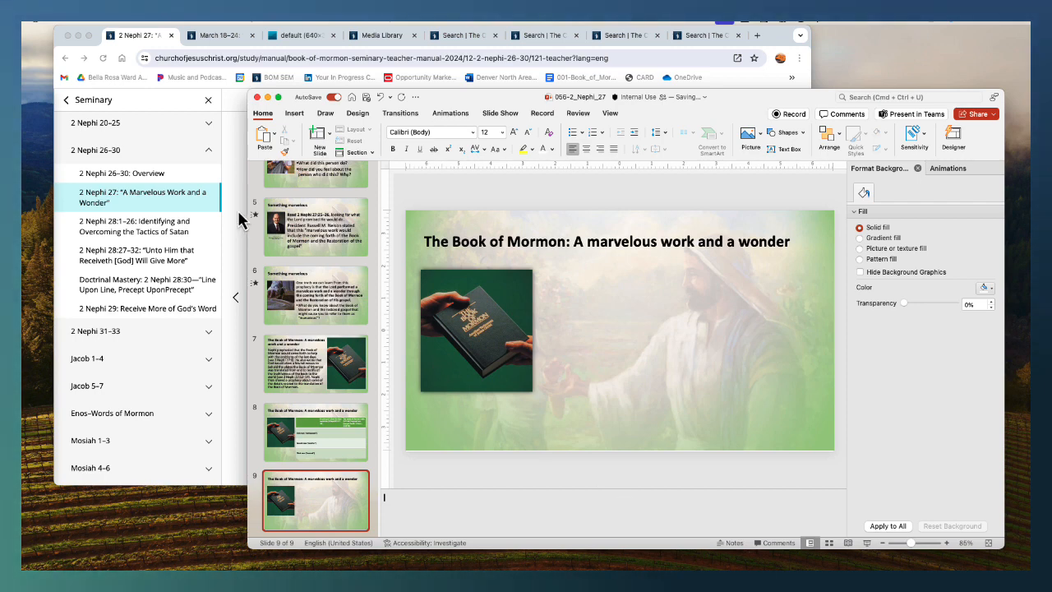
# Reapply the Image and Content layout to slide 9 and paste the copied paragraph and questions into its text placeholder without hyperlinks
pyautogui.click(350, 496)
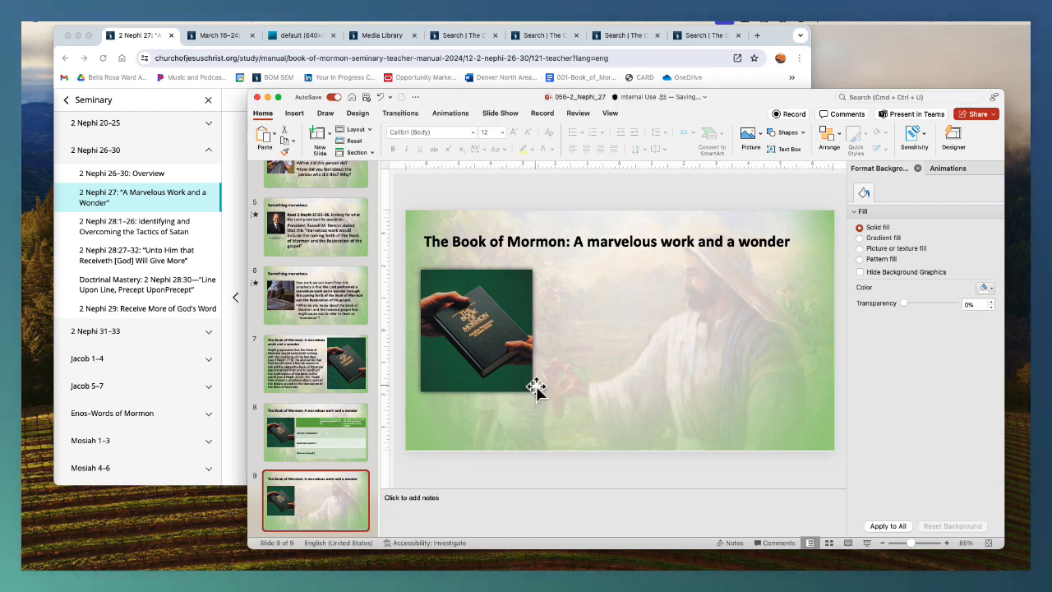
pyautogui.click(355, 130)
pyautogui.click(391, 208)
pyautogui.click(578, 284)
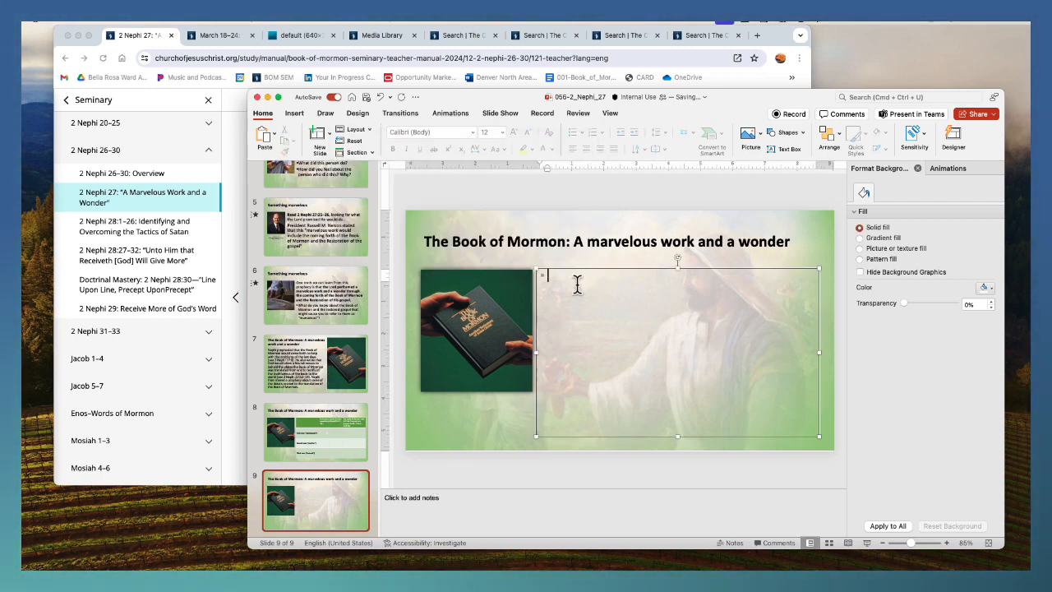
pyautogui.press('super+v')
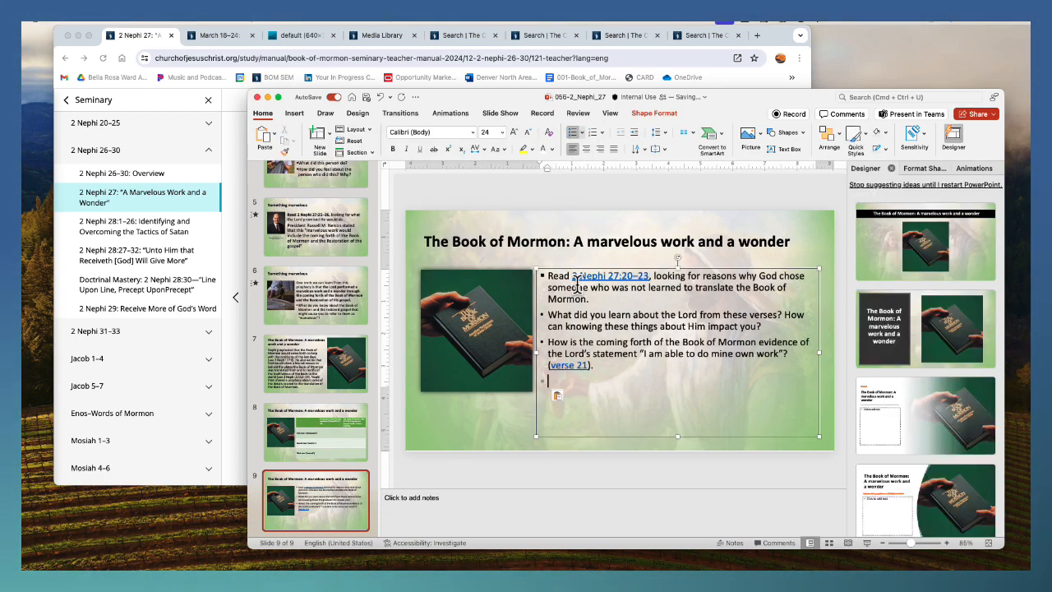
pyautogui.click(559, 395)
pyautogui.click(604, 433)
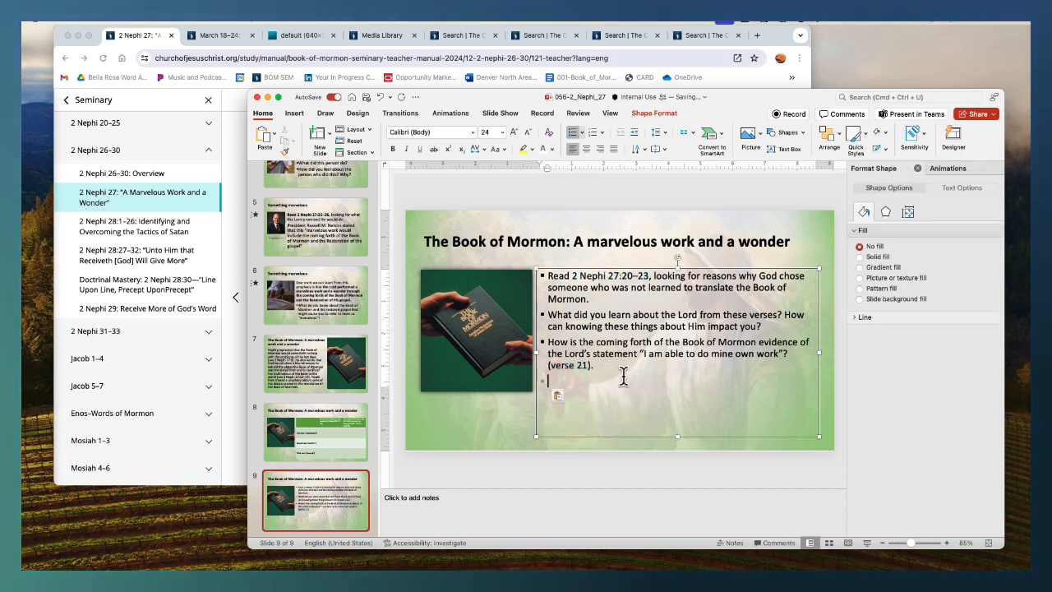
# Increase the font size of all of slide 9's body text to 33
pyautogui.moveTo(604, 378); pyautogui.dragTo(517, 270)
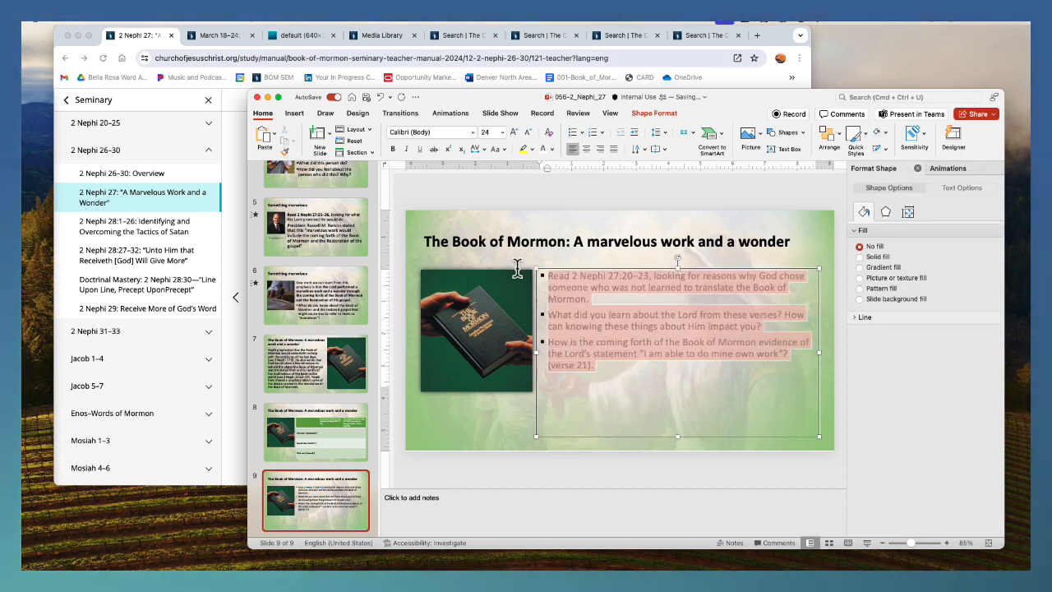
pyautogui.click(514, 132)
pyautogui.click(514, 131)
pyautogui.click(513, 132)
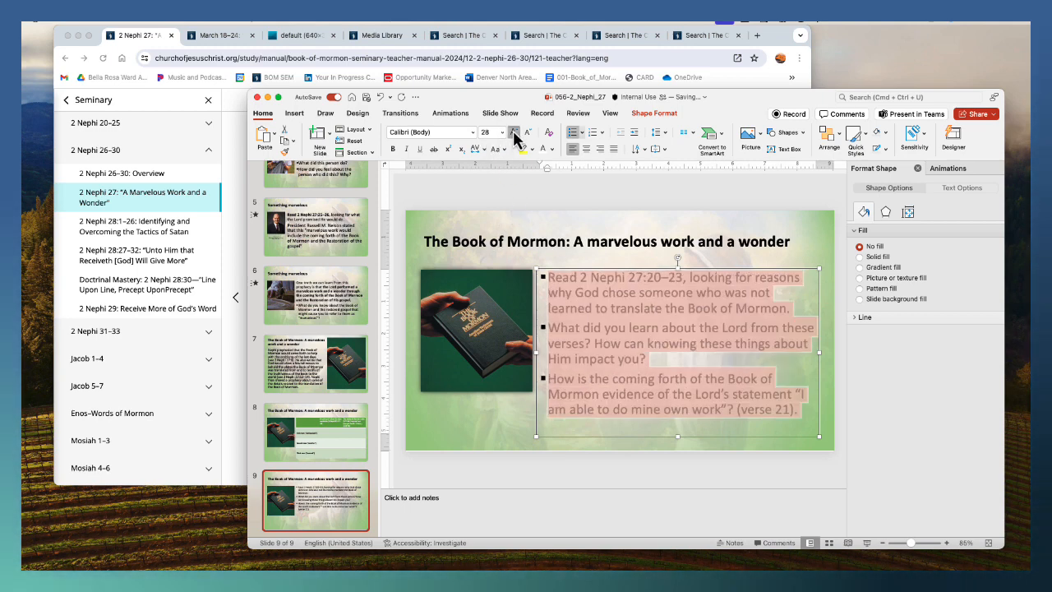
# Remove the bullet from slide 9's first paragraph and make "Read 2 Nephi 27:20–23" bold
pyautogui.click(546, 286)
pyautogui.click(550, 278)
pyautogui.press('BackSpace')
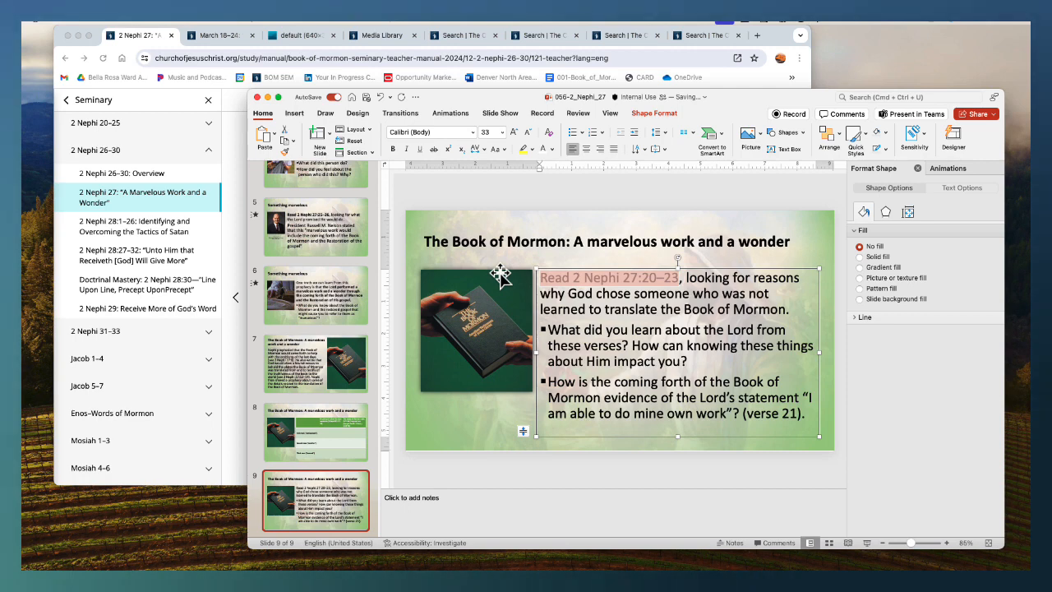
pyautogui.press('super+b')
# Give slide 9's two bulleted questions the Appear animation and set both to start On Click
pyautogui.moveTo(806, 415); pyautogui.dragTo(546, 330)
pyautogui.click(450, 112)
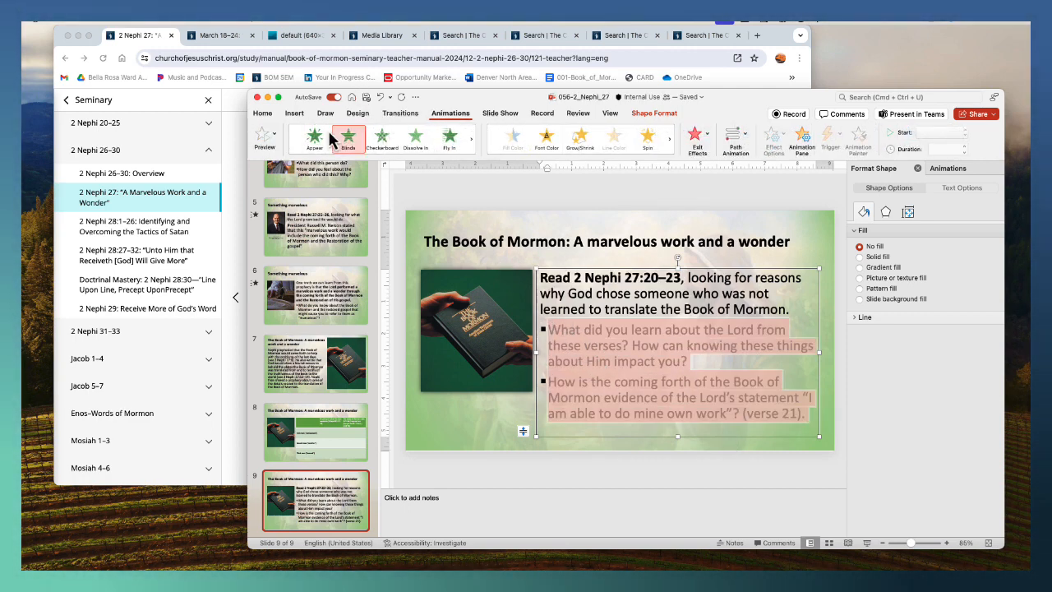
pyautogui.click(331, 140)
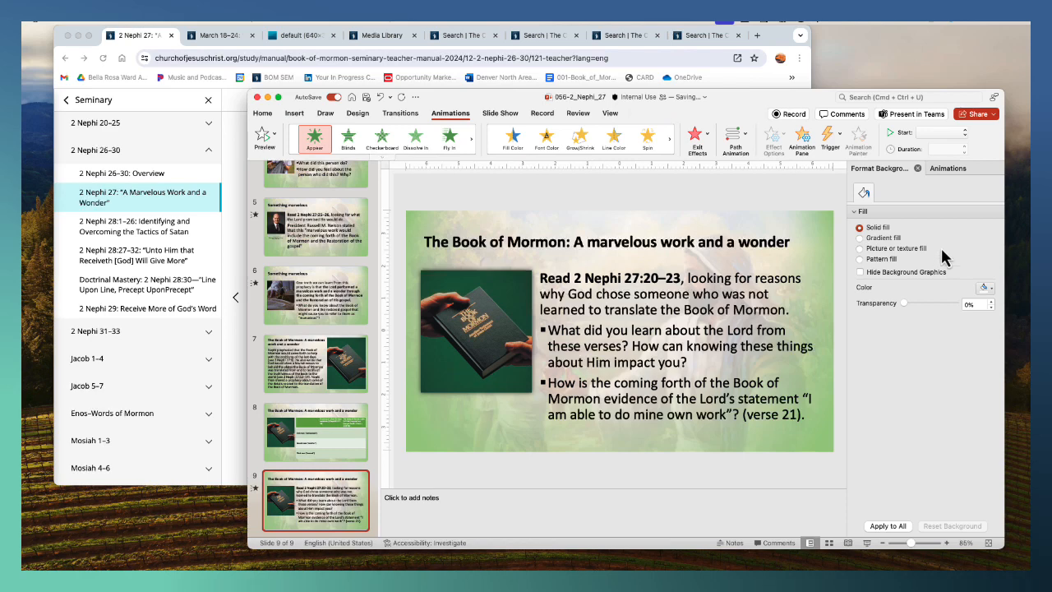
pyautogui.click(801, 140)
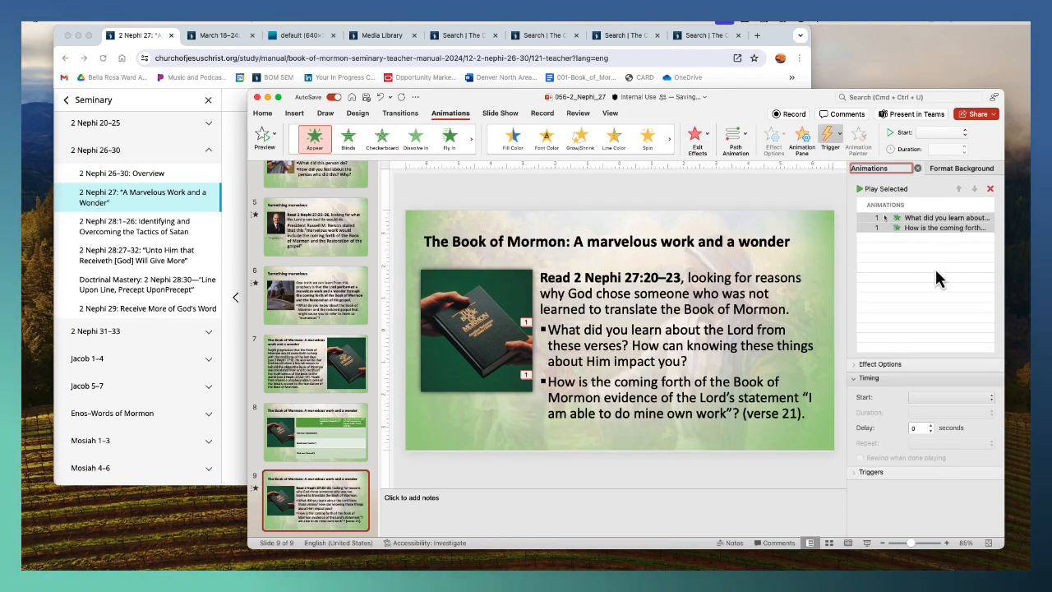
pyautogui.click(931, 399)
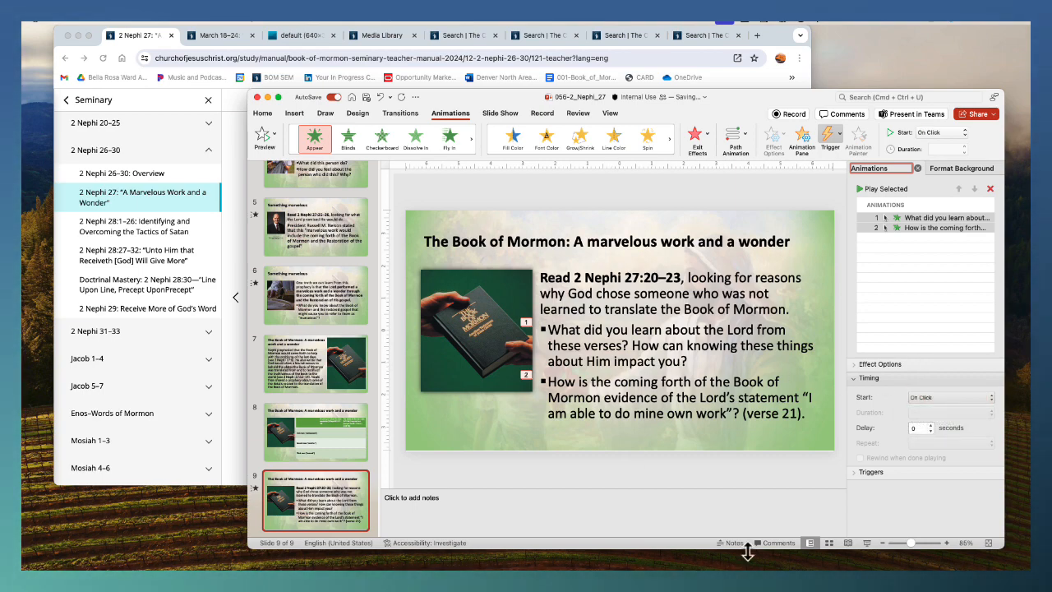
# Play slide 9 as a slide show to check how the questions appear, and return to editing
pyautogui.click(868, 543)
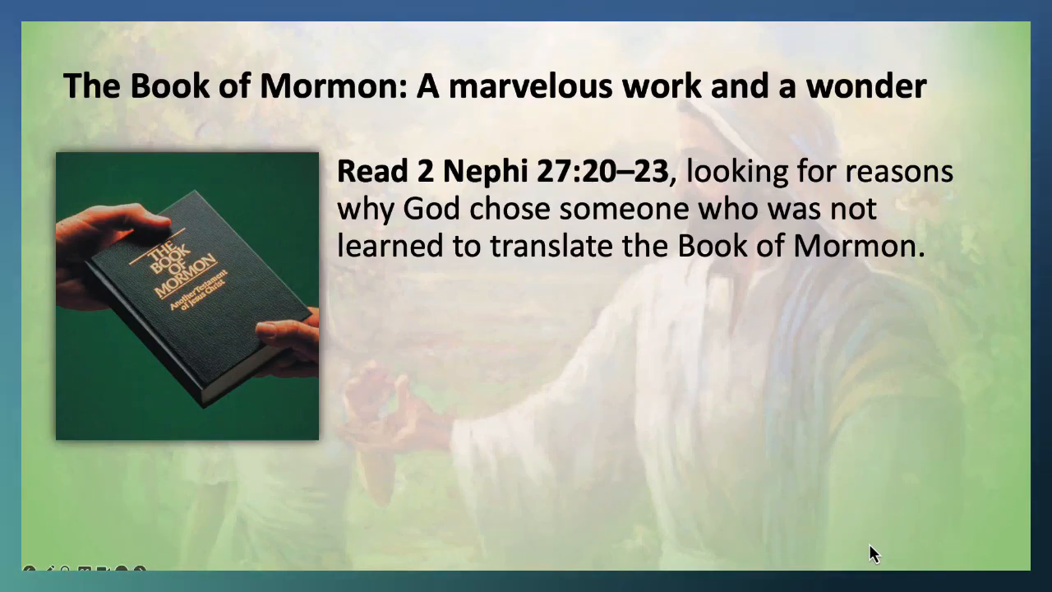
pyautogui.click(873, 554)
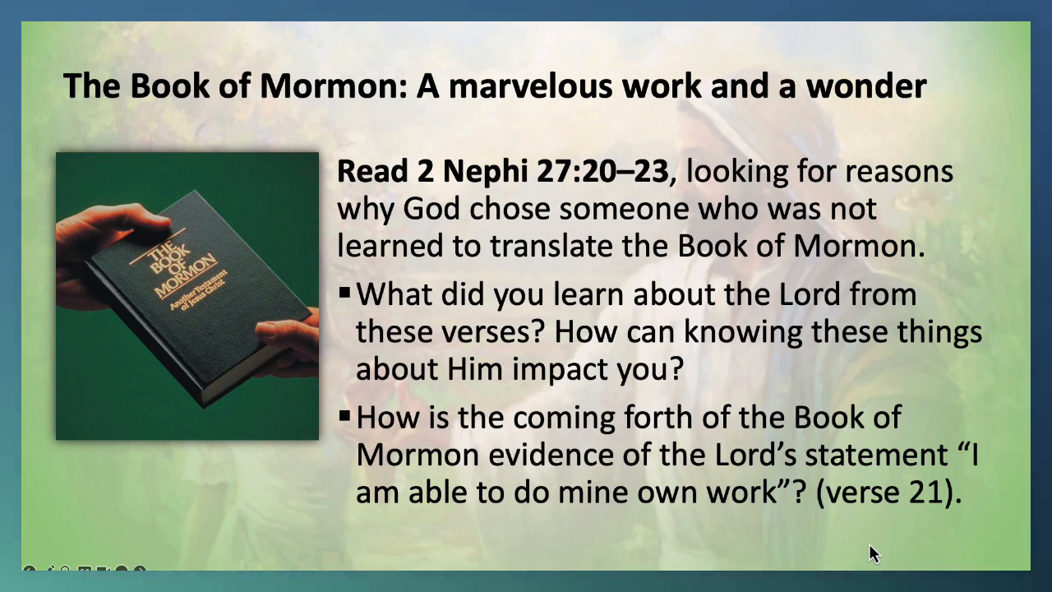
pyautogui.press('Escape')
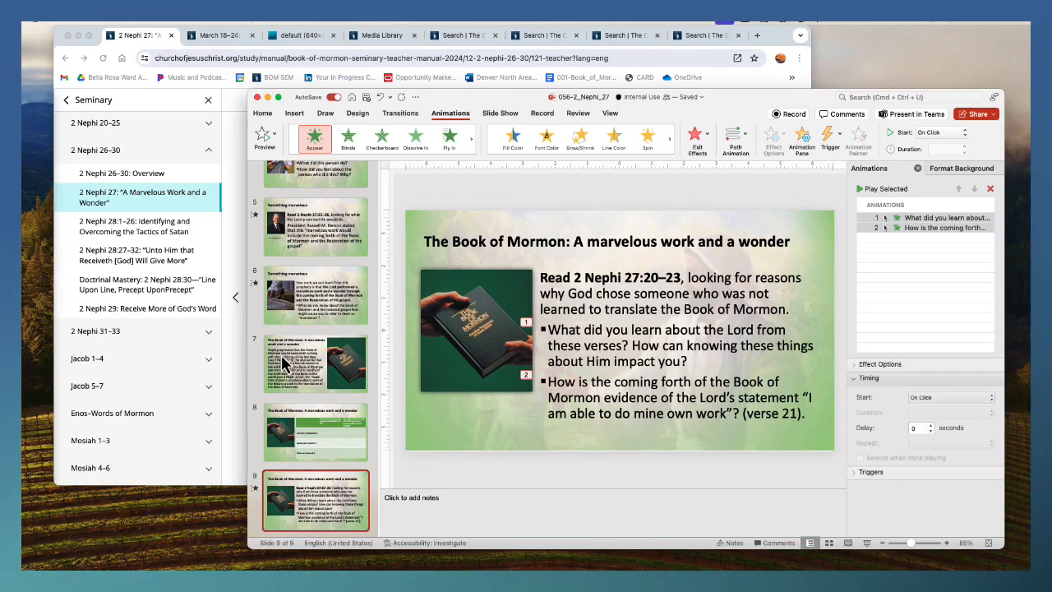
# Copy the manual's sentence introducing Emma Smith's testimony of the divine assistance Joseph received in translating the Book of Mormon
pyautogui.click(231, 352)
pyautogui.scroll(-3, 577, 356)
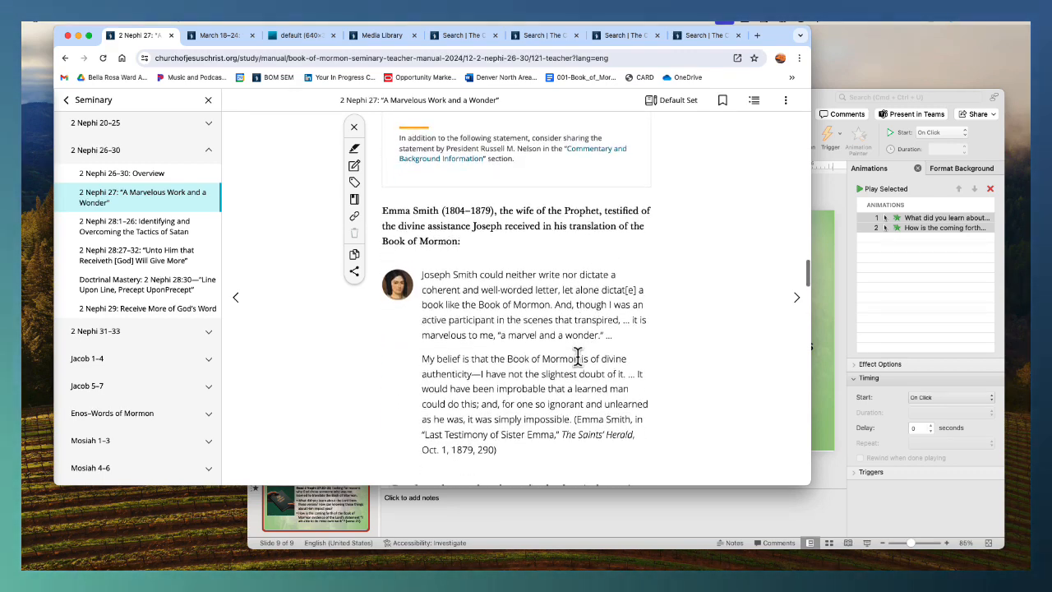
pyautogui.scroll(3, 427, 257)
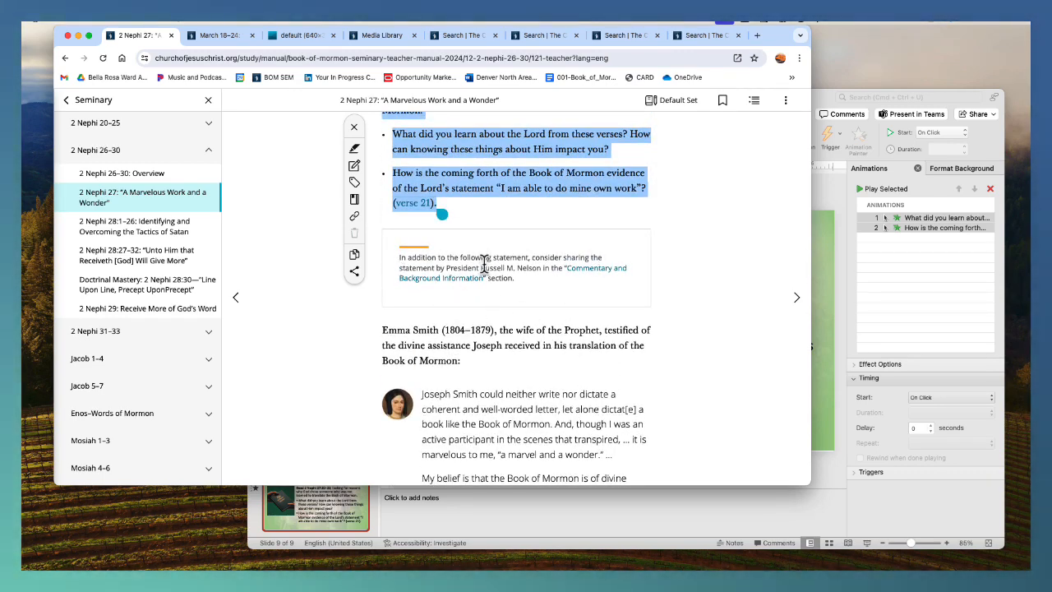
pyautogui.scroll(-1, 419, 341)
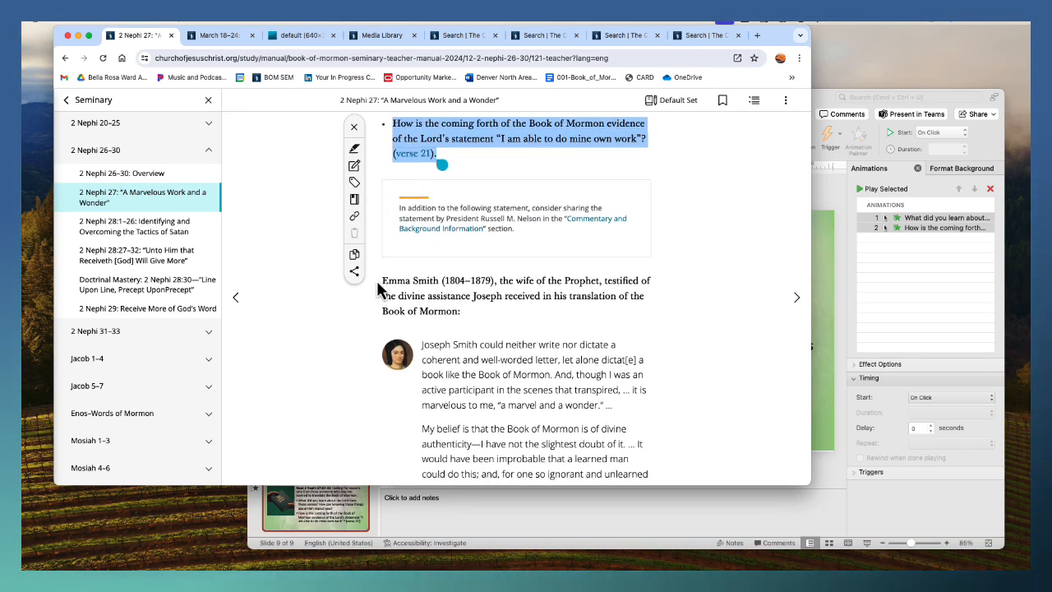
pyautogui.moveTo(379, 283); pyautogui.dragTo(544, 332)
pyautogui.press('super+c')
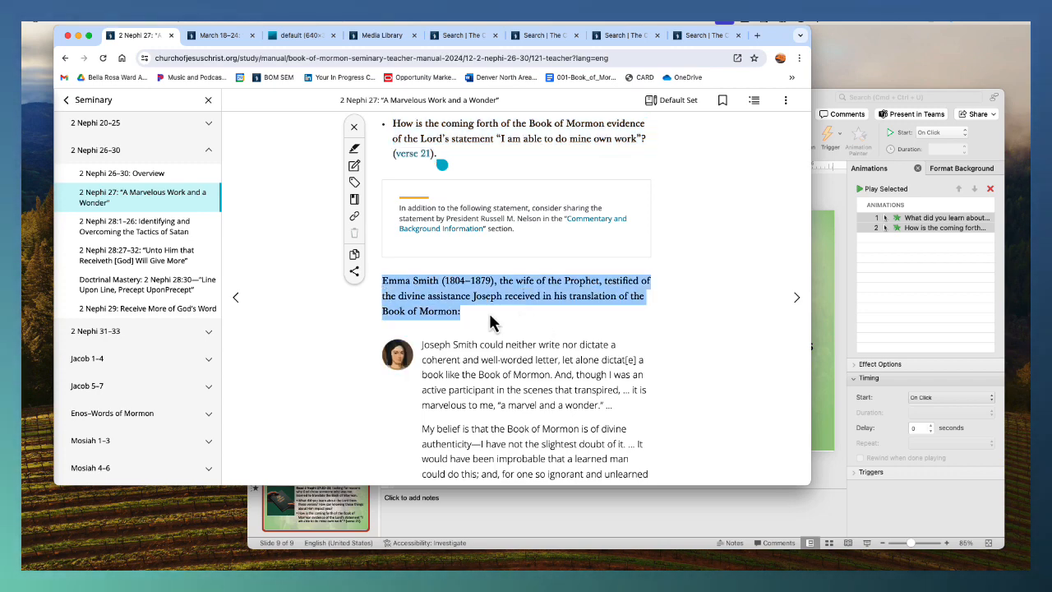
pyautogui.scroll(-3, 571, 323)
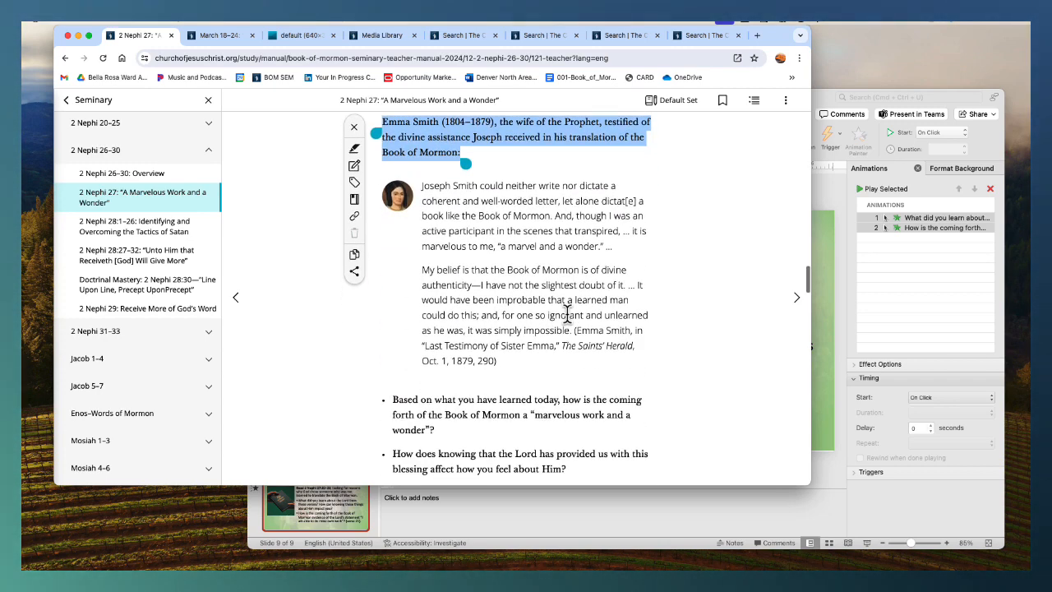
# Switch back to PowerPoint and apply the Quotation Slide 1 layout to slide 9
pyautogui.click(844, 339)
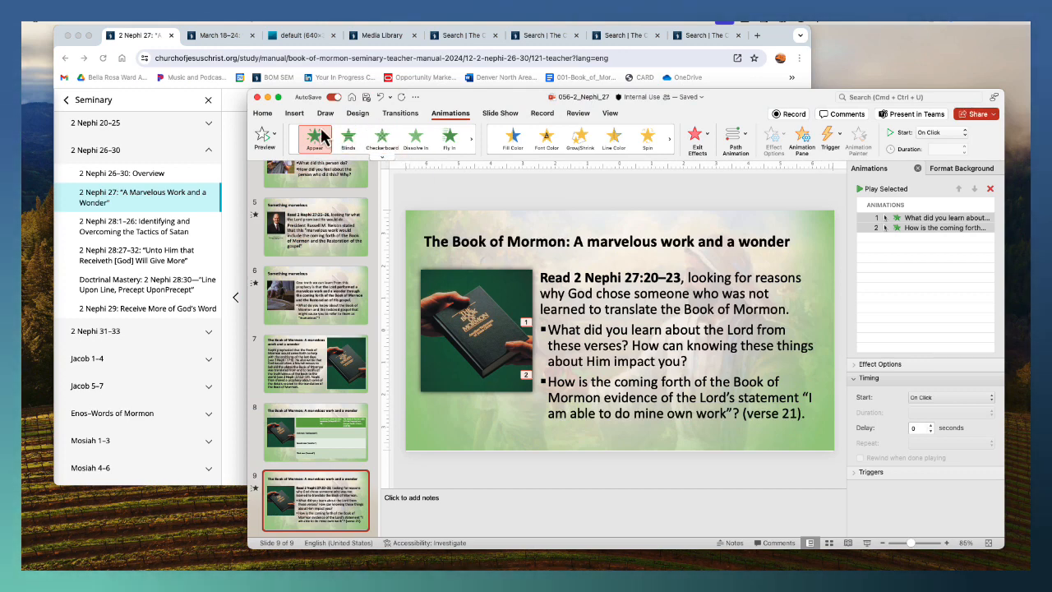
pyautogui.click(262, 112)
pyautogui.click(356, 129)
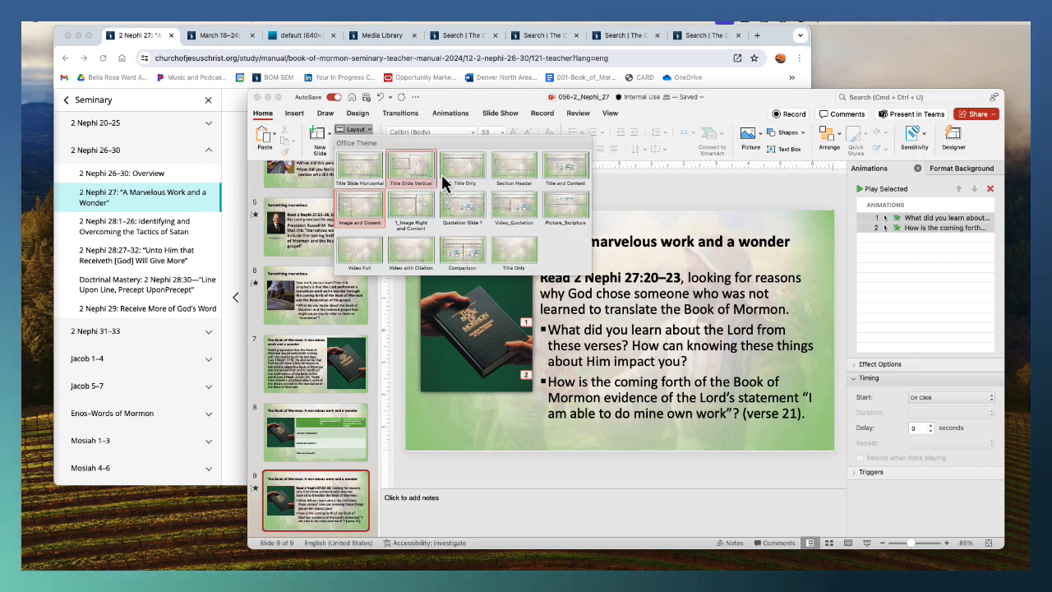
pyautogui.click(454, 212)
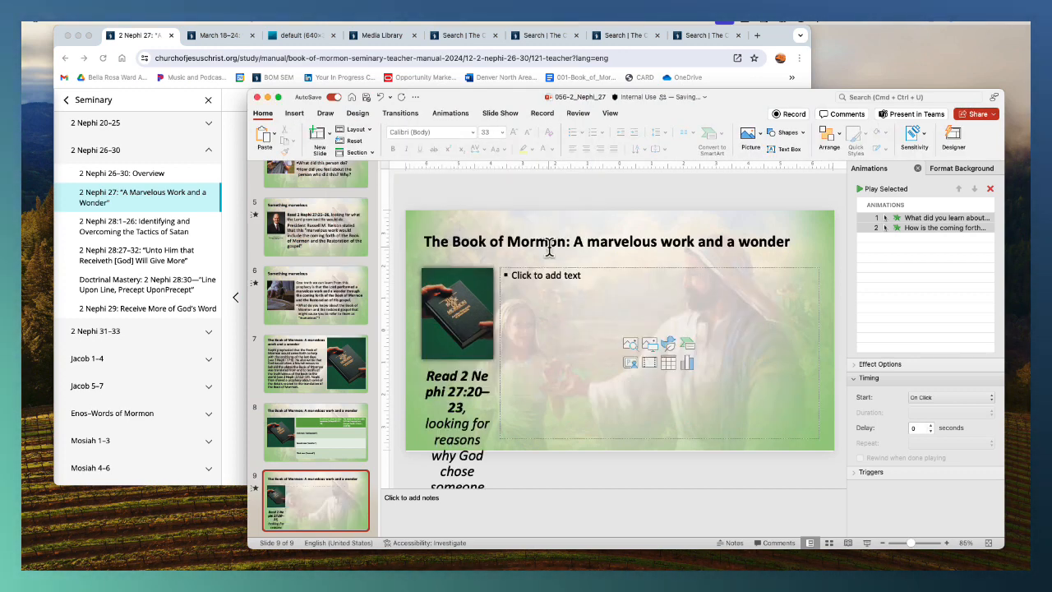
# Add slide 10 with the Quotation Slide 1 layout and paste the copied sentence introducing Emma Smith's testimony into its notes
pyautogui.click(324, 137)
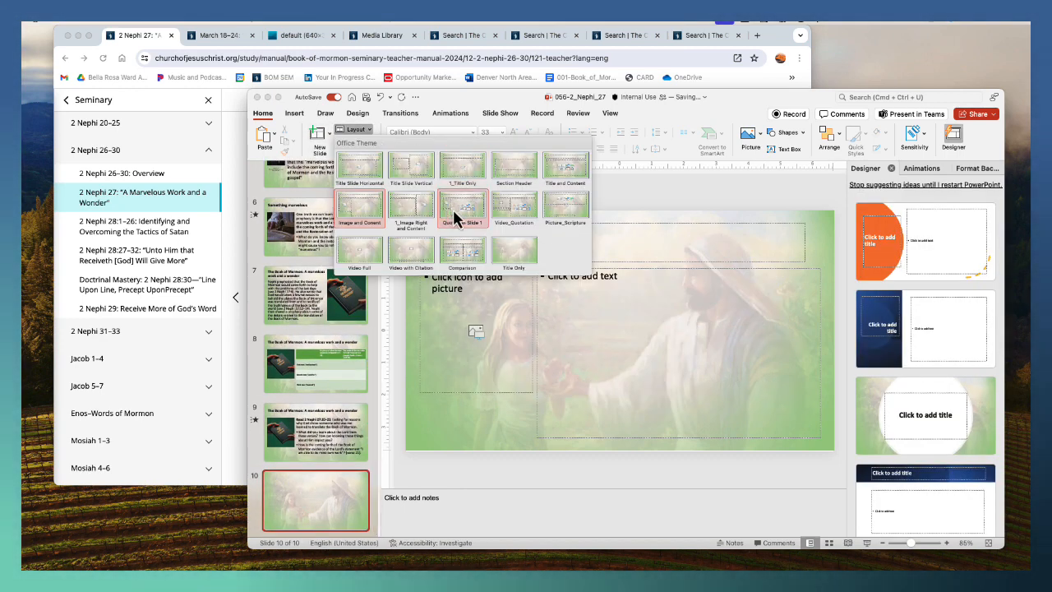
pyautogui.click(459, 207)
pyautogui.click(545, 271)
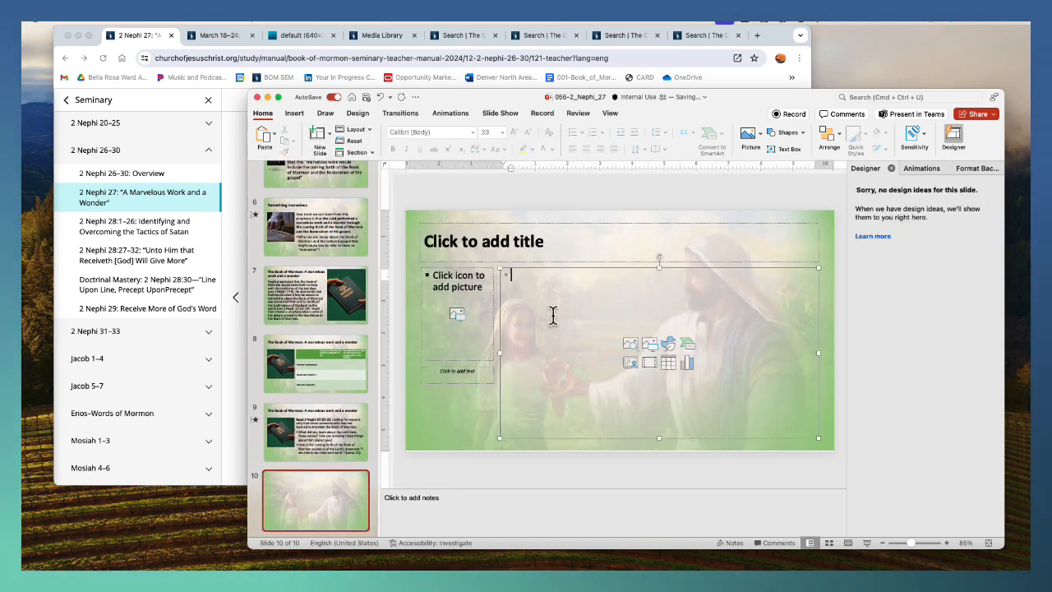
pyautogui.click(495, 498)
pyautogui.press('super+v')
# Transfer the manual's two-paragraph Emma Smith quotation into slide 10's body as text only and set its font size to 32
pyautogui.hotkey('ctrl', 'Up')
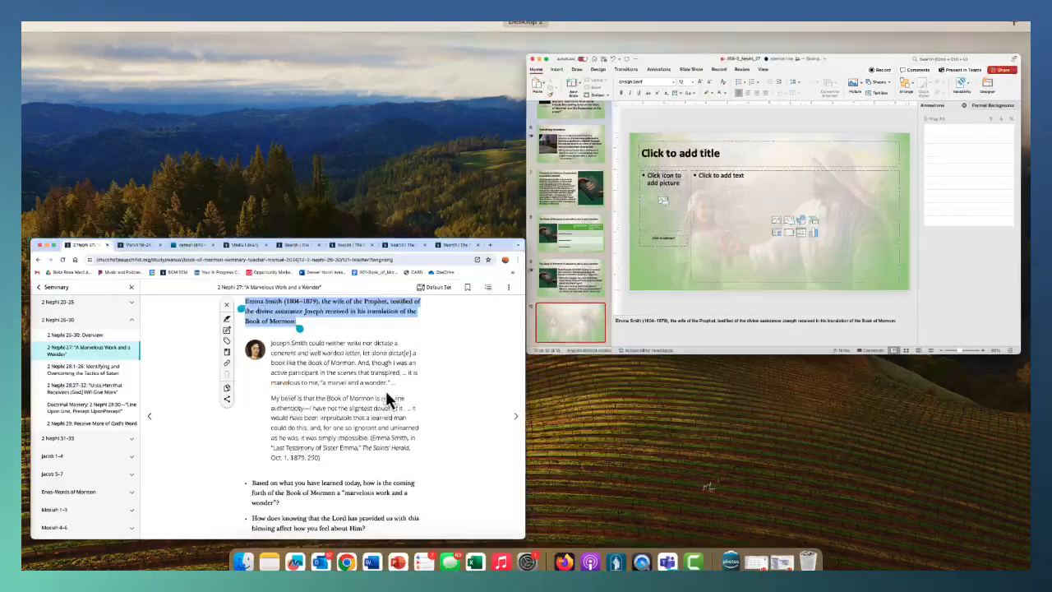
pyautogui.click(384, 388)
pyautogui.moveTo(420, 186); pyautogui.dragTo(573, 330)
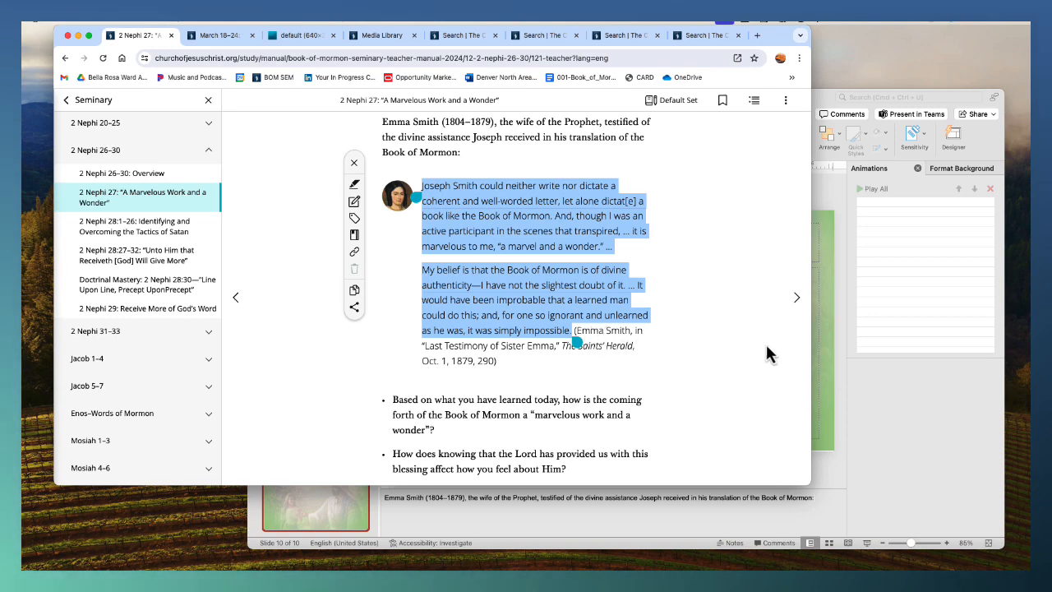
pyautogui.click(816, 370)
pyautogui.click(654, 319)
pyautogui.write('Joseph Smith could neither write nor dictate a coherent and well-worded letter, let alone dictat[e] a book like the Book of Mormon. And, though I was an active participant in the scenes that transpired, … it is marvelous to me, "a marvel and a wonder." … My belief is that the Book of Mormon is of divine authenticity—I have not the slightest doubt of it. … It would have been improbable that a learned man could do this; and, for one so ignorant and unlearned as he was, it was simply impossible.')
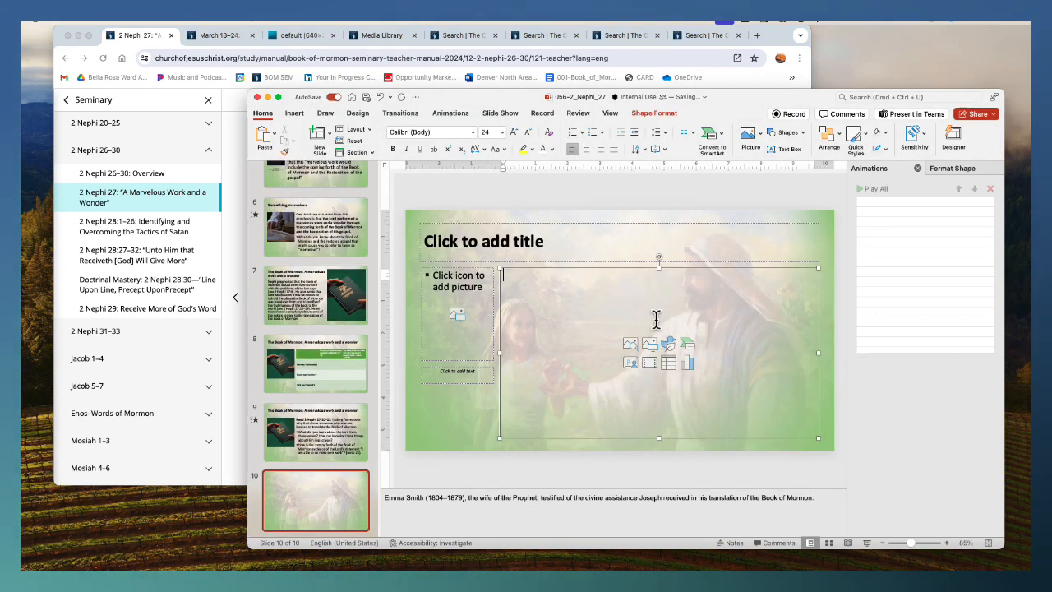
pyautogui.click(516, 391)
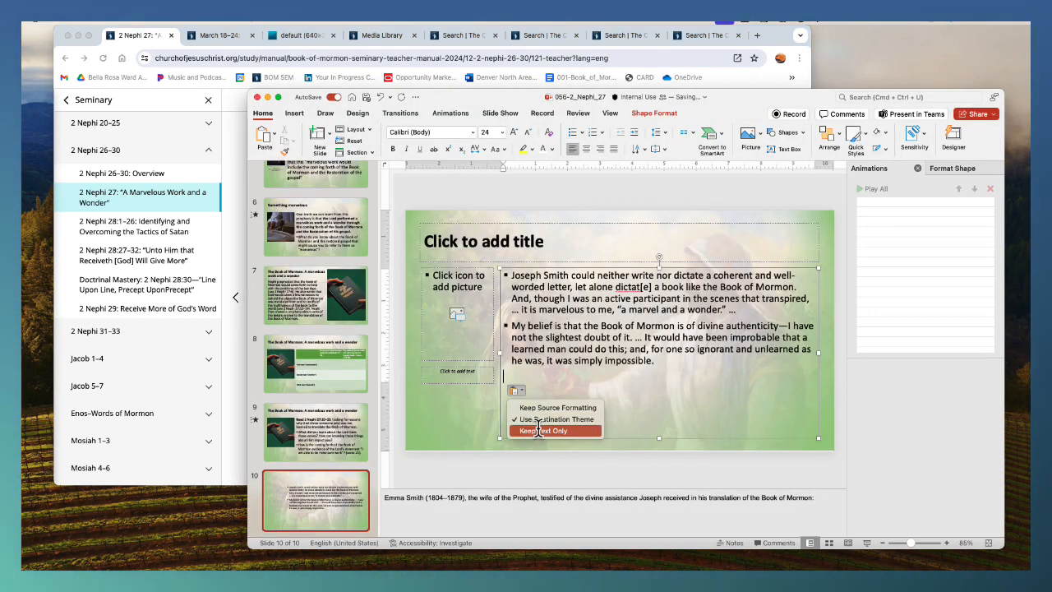
pyautogui.click(526, 432)
pyautogui.press('super+a')
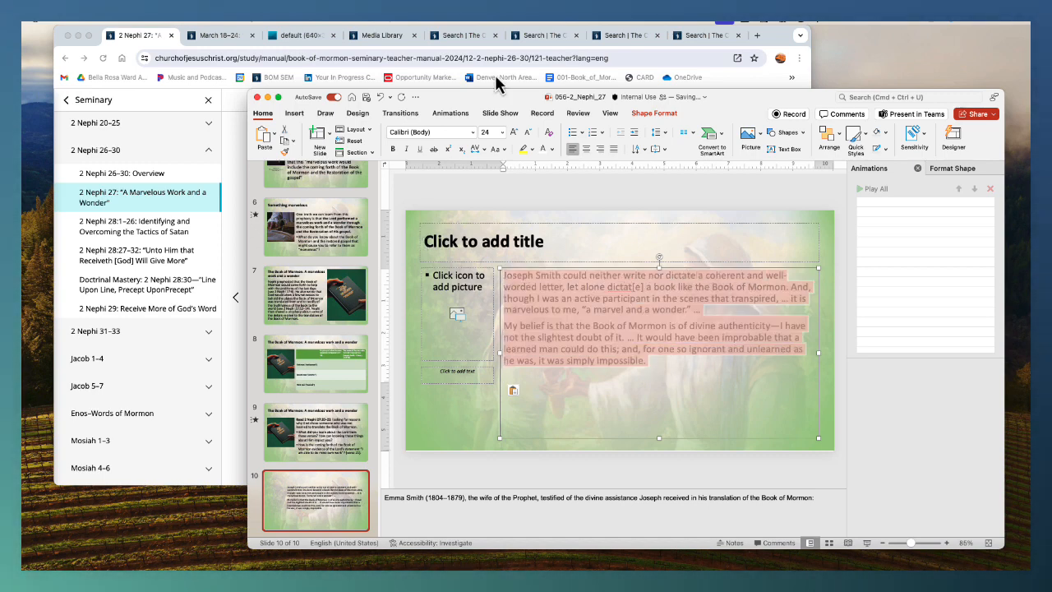
pyautogui.click(514, 132)
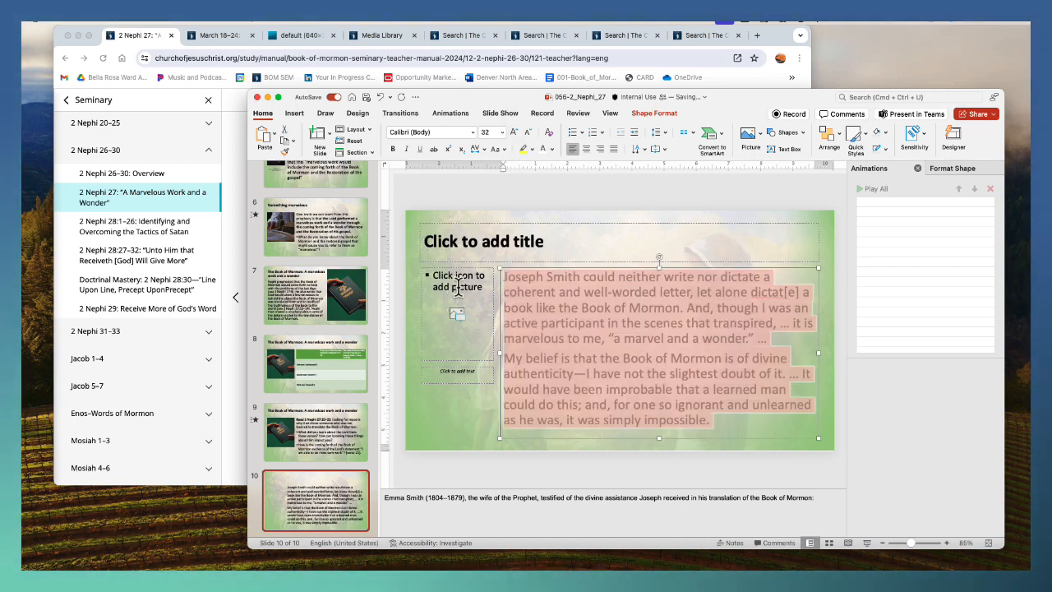
# Copy slide 9's title "The Book of Mormon: A marvelous work and a wonder" into slide 10's title placeholder
pyautogui.click(296, 411)
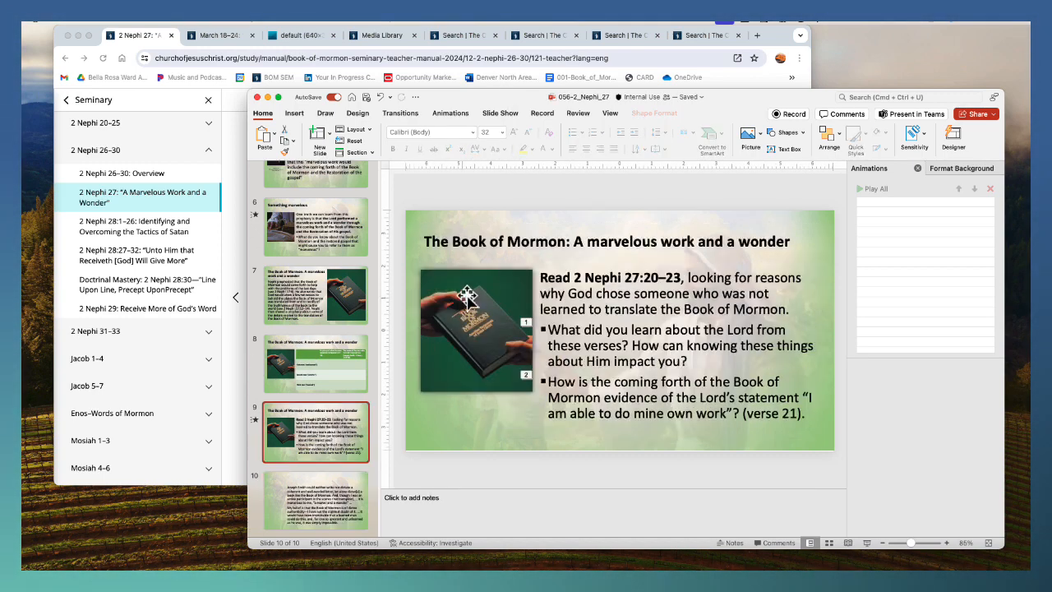
pyautogui.tripleClick(491, 239)
pyautogui.press('super+c')
pyautogui.click(231, 368)
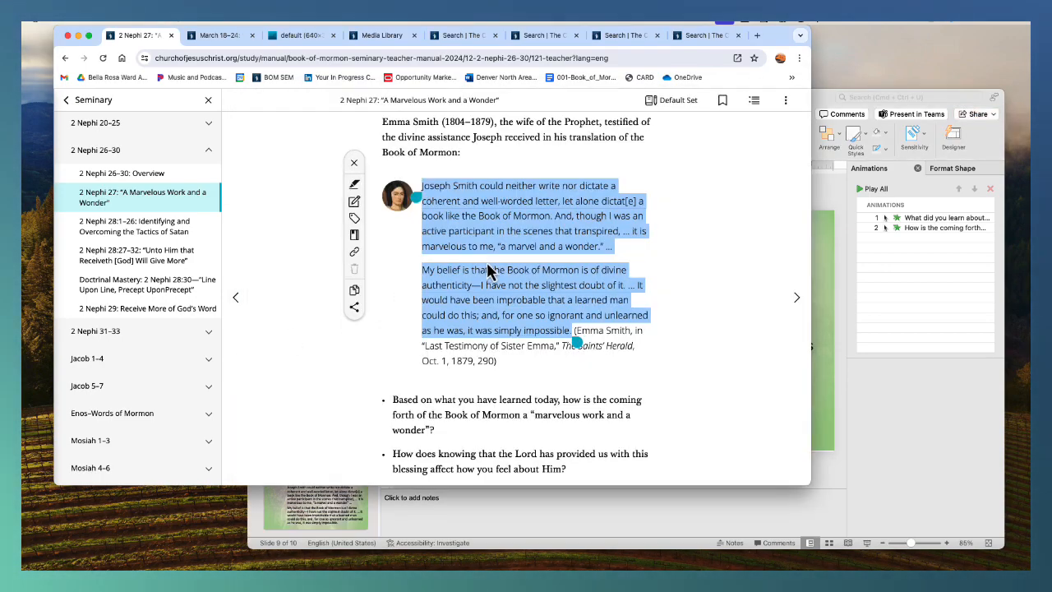
pyautogui.hotkey('ctrl', 'Up')
pyautogui.click(645, 262)
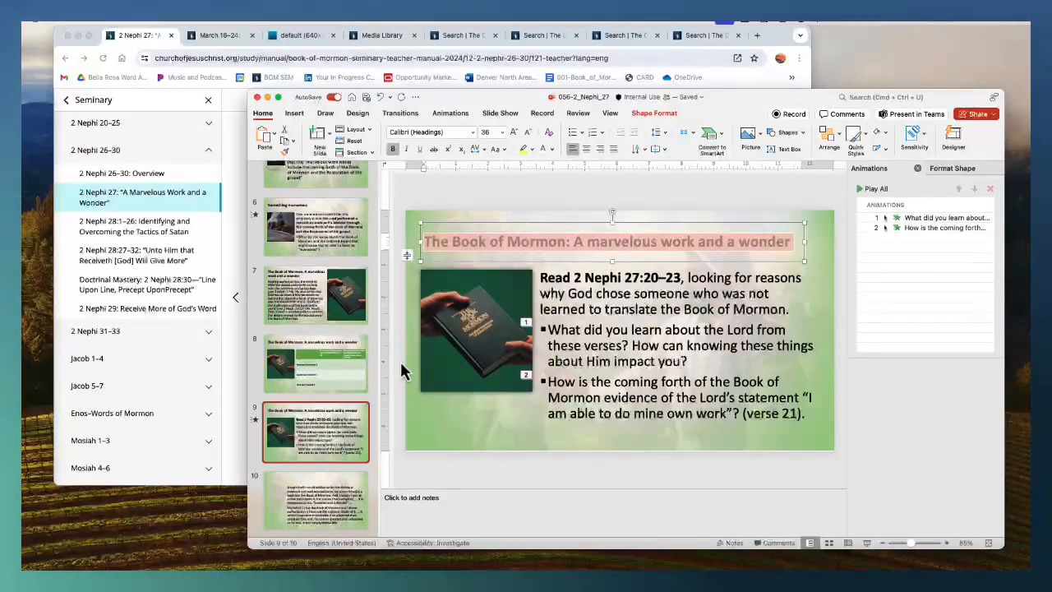
pyautogui.click(296, 503)
pyautogui.click(581, 240)
pyautogui.press('super+v')
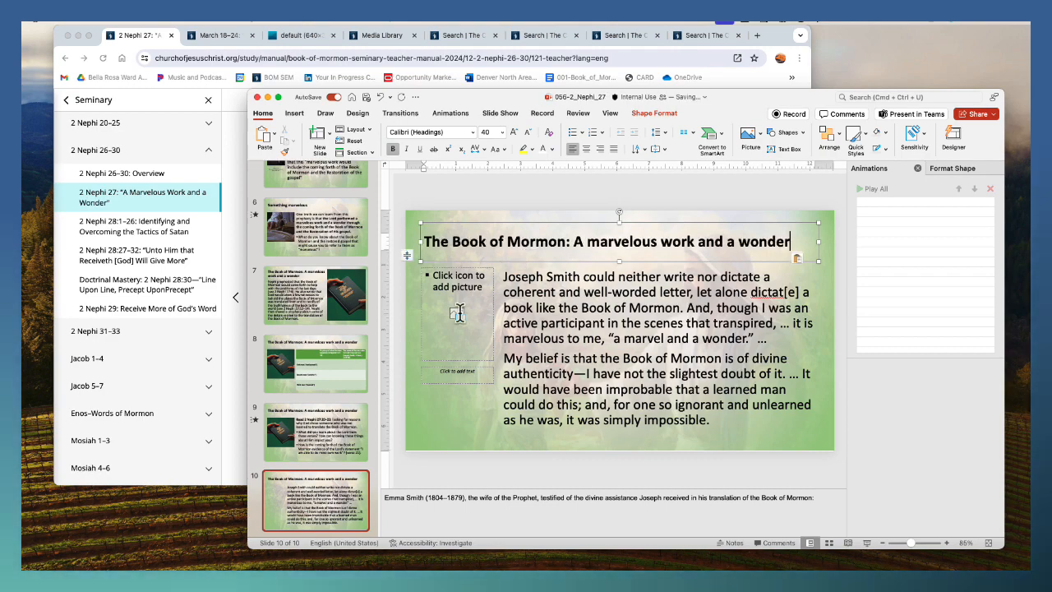
# Copy the quotation's source citation from the manual into the small caption placeholder on slide 10 as text only
pyautogui.click(240, 387)
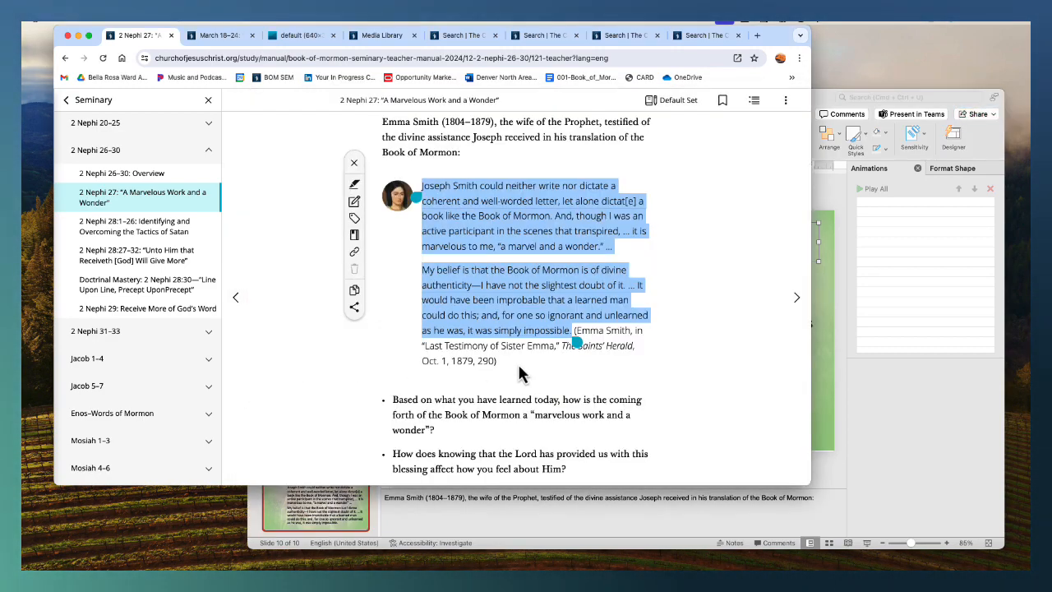
pyautogui.moveTo(518, 363); pyautogui.dragTo(580, 331)
pyautogui.click(825, 341)
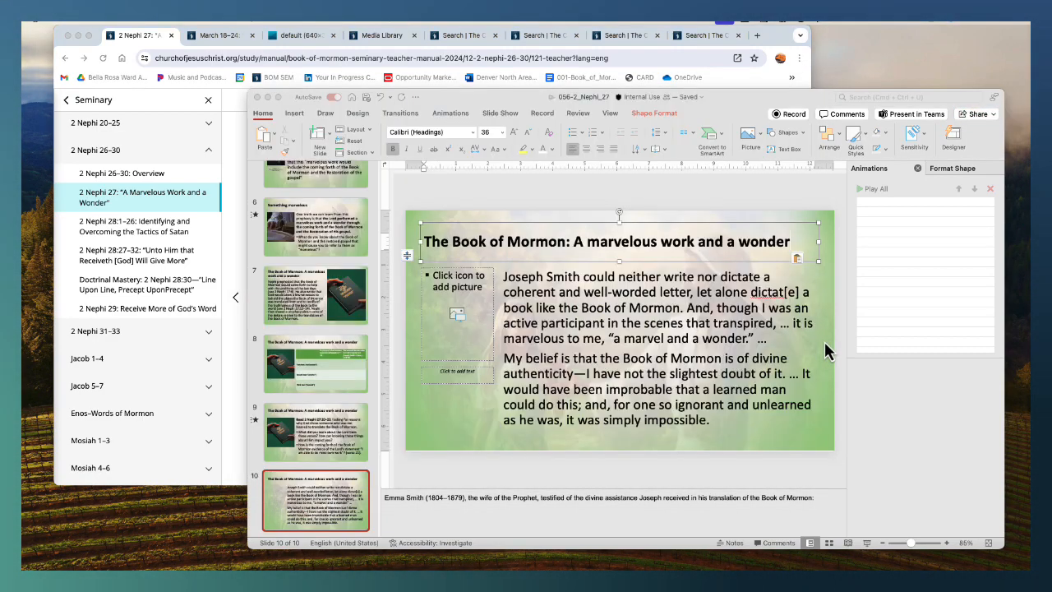
pyautogui.click(480, 373)
pyautogui.click(485, 400)
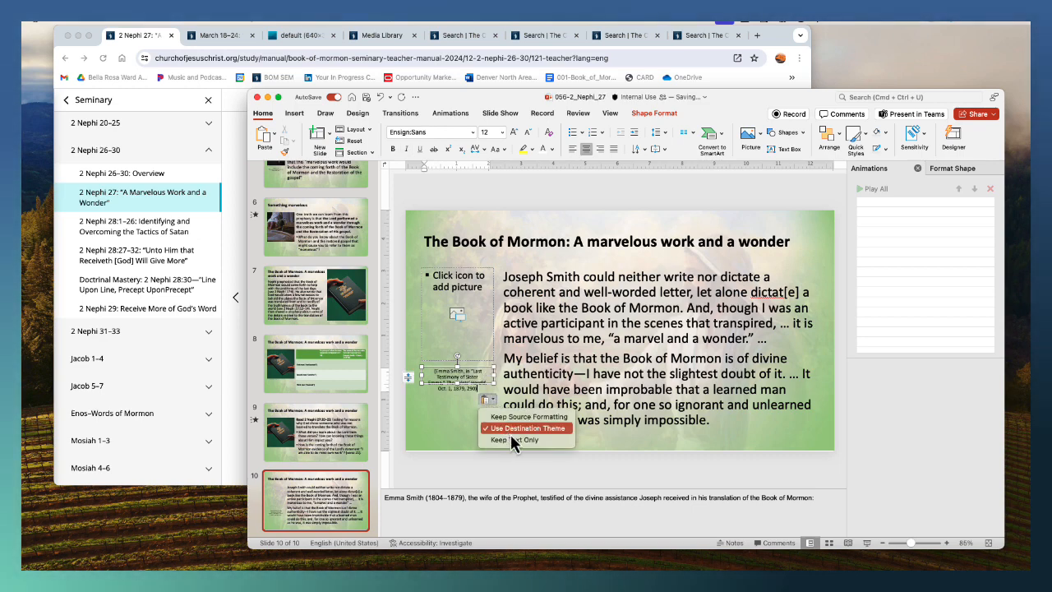
pyautogui.click(510, 434)
# Search the Church's Media Library for images of "Emma Smith" and copy the first portrait in the results
pyautogui.click(404, 35)
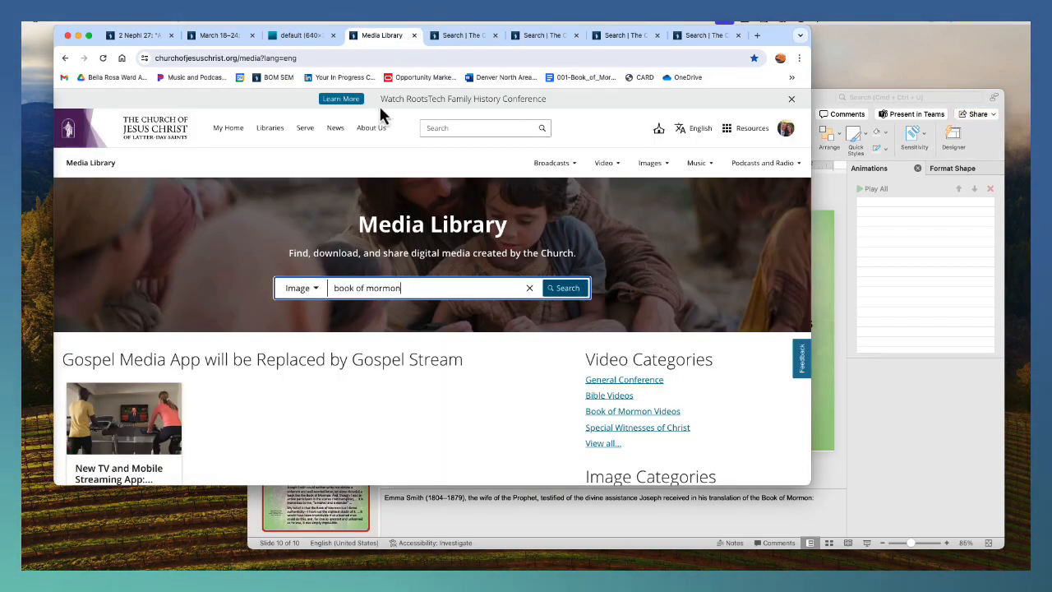
pyautogui.moveTo(411, 291); pyautogui.dragTo(312, 286)
pyautogui.write('Emma Smith')
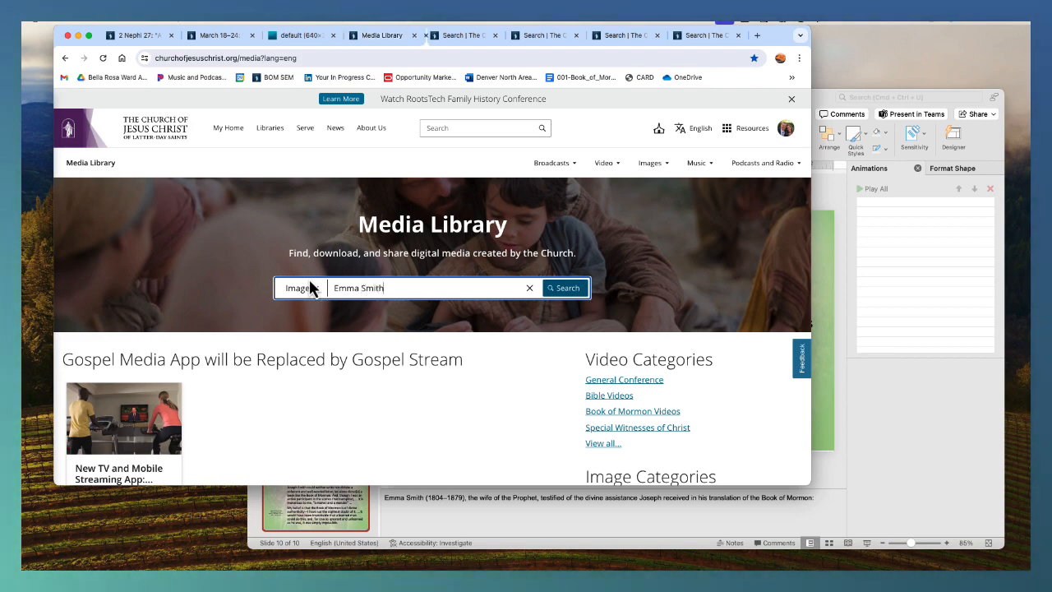
pyautogui.press('Return')
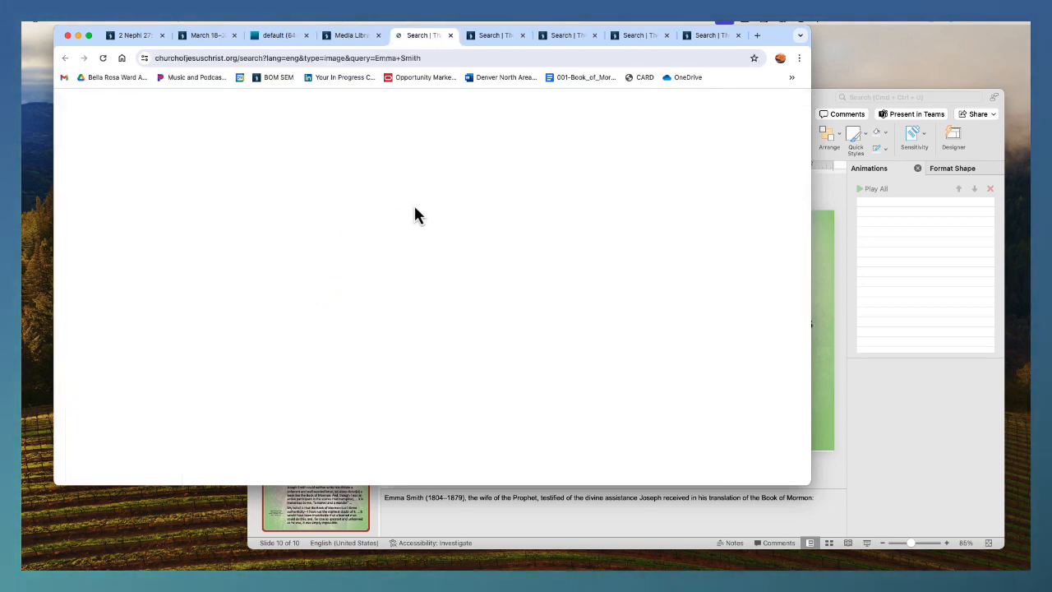
pyautogui.scroll(-2, 488, 279)
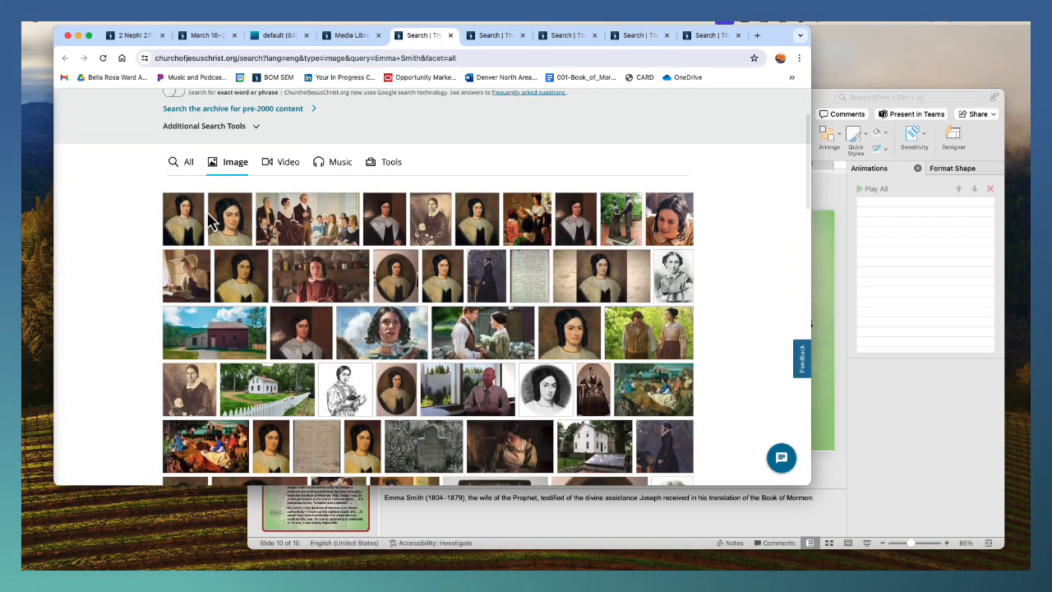
pyautogui.click(177, 215)
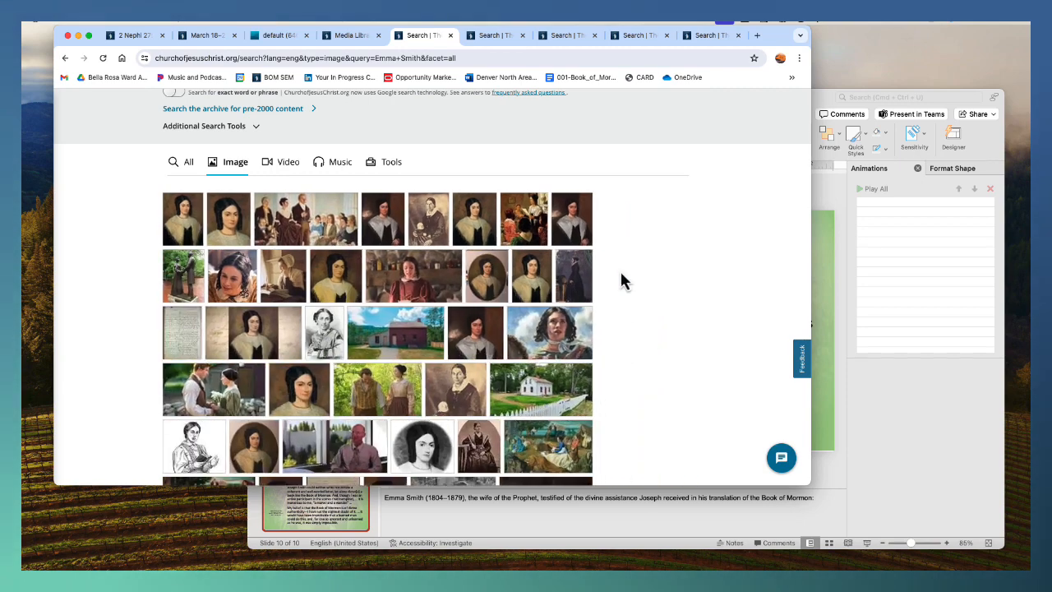
pyautogui.rightClick(682, 295)
pyautogui.click(707, 324)
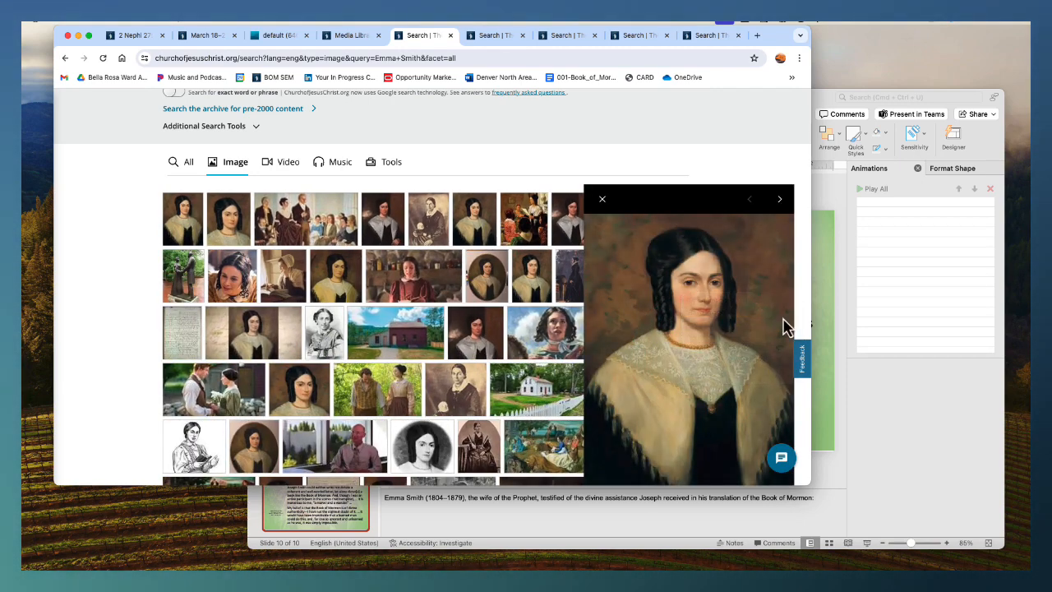
pyautogui.click(826, 321)
pyautogui.click(494, 329)
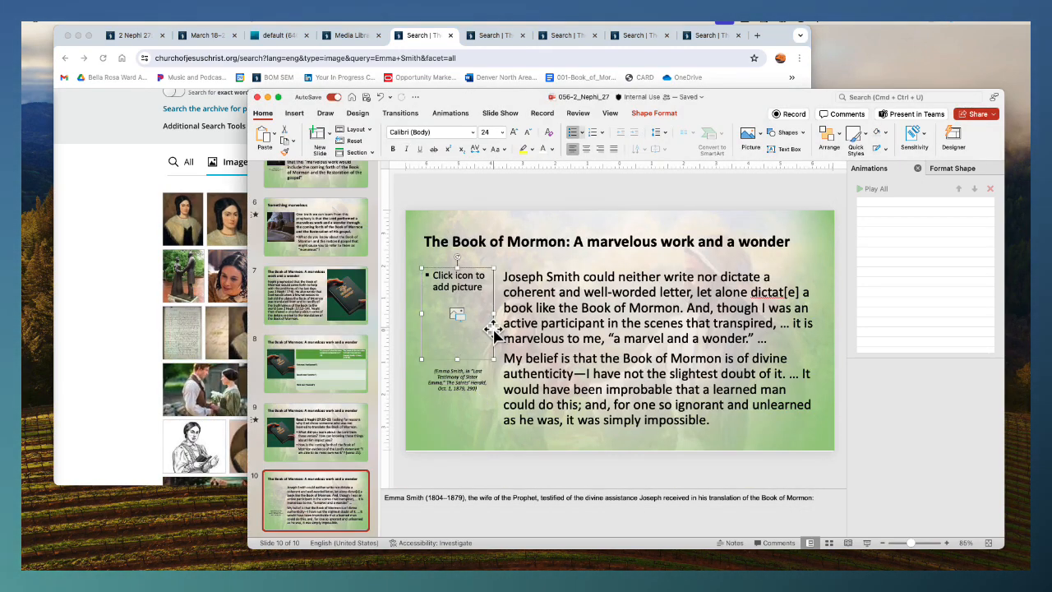
pyautogui.press('super+v')
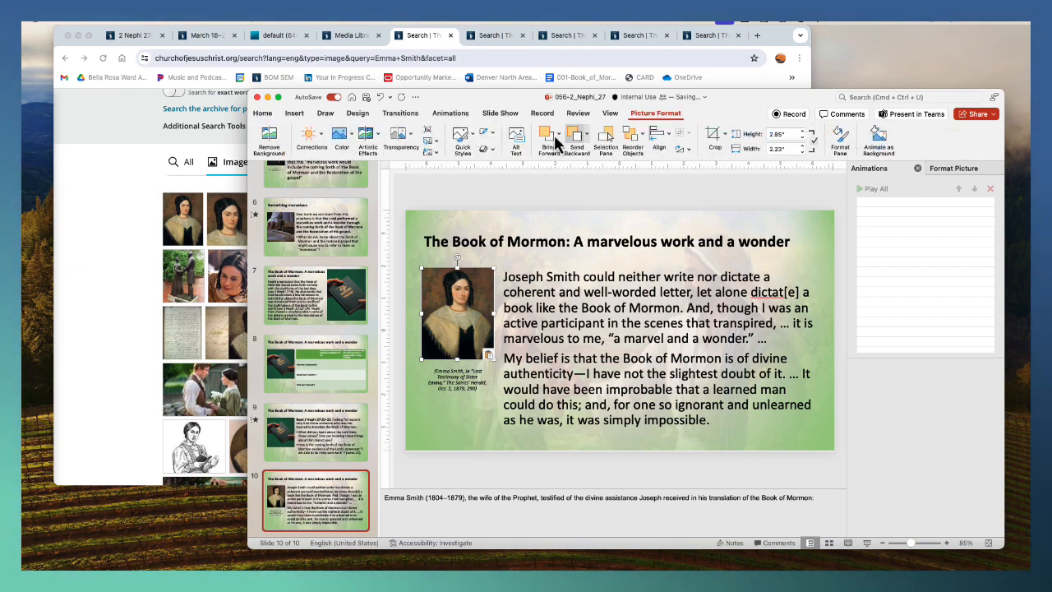
pyautogui.click(455, 144)
pyautogui.click(607, 182)
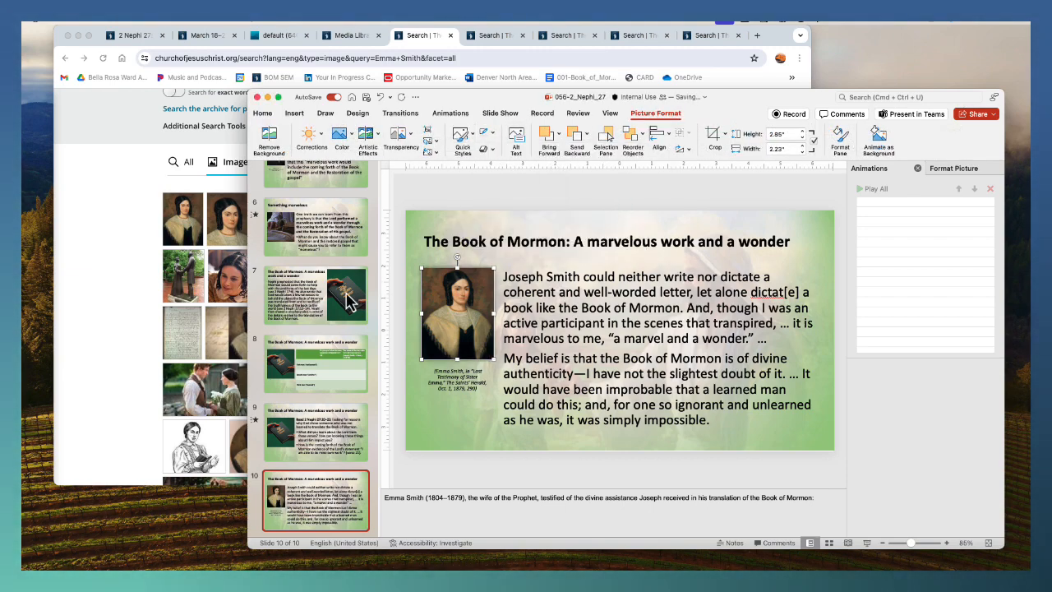
pyautogui.scroll(5, 336, 345)
pyautogui.scroll(-5, 326, 378)
pyautogui.scroll(10, 323, 359)
pyautogui.scroll(-10, 323, 359)
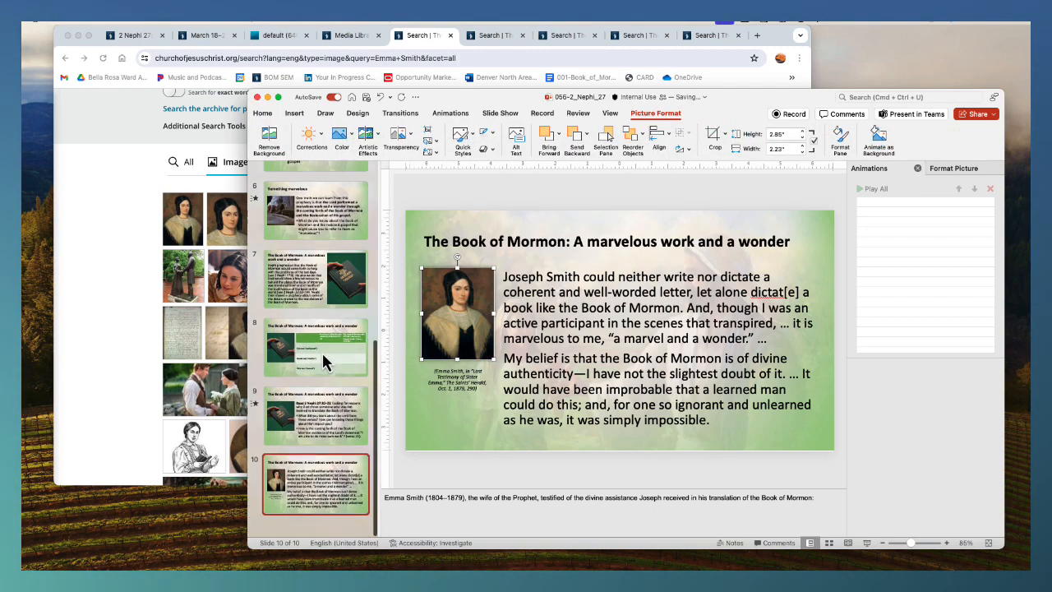
# Switch to the manual in the browser and copy the three bulleted questions that follow the Emma Smith quotation
pyautogui.hotkey('ctrl', 'Up')
pyautogui.click(642, 287)
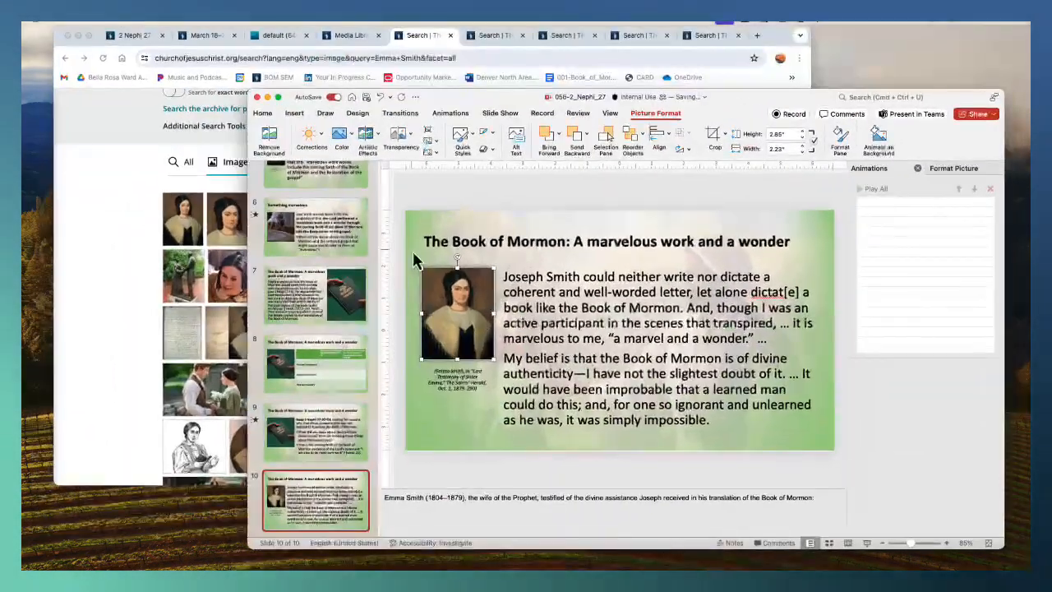
pyautogui.click(135, 35)
pyautogui.scroll(-5, 633, 329)
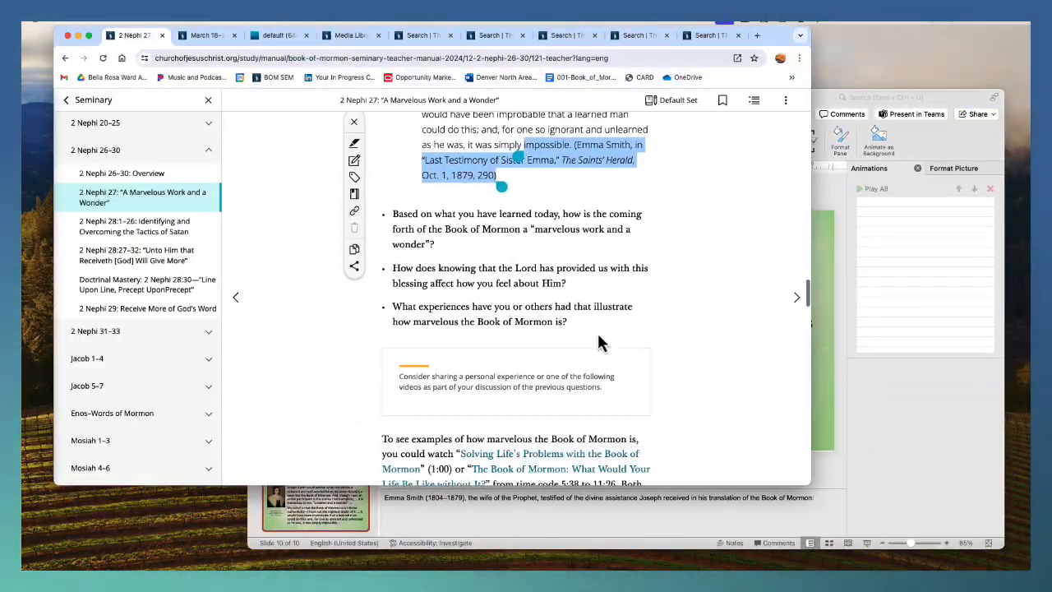
pyautogui.scroll(-5, 597, 331)
pyautogui.scroll(5, 542, 279)
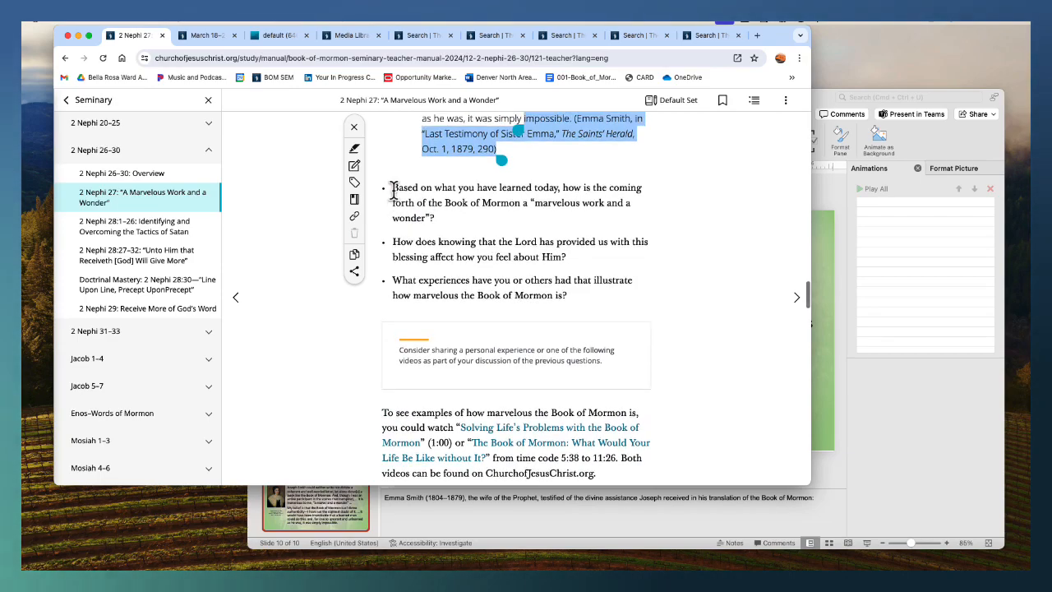
pyautogui.moveTo(393, 187); pyautogui.dragTo(625, 312)
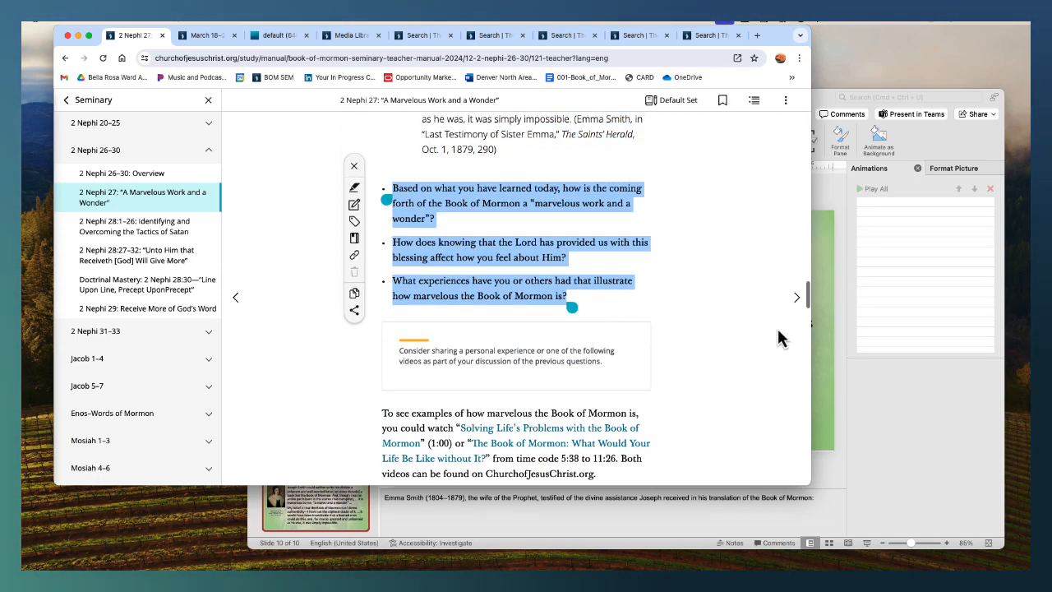
# Duplicate slide 9 in PowerPoint and reorder the slides so the Emma Smith quotation comes before the duplicate
pyautogui.hotkey('ctrl', 'Up')
pyautogui.click(686, 233)
pyautogui.click(300, 437)
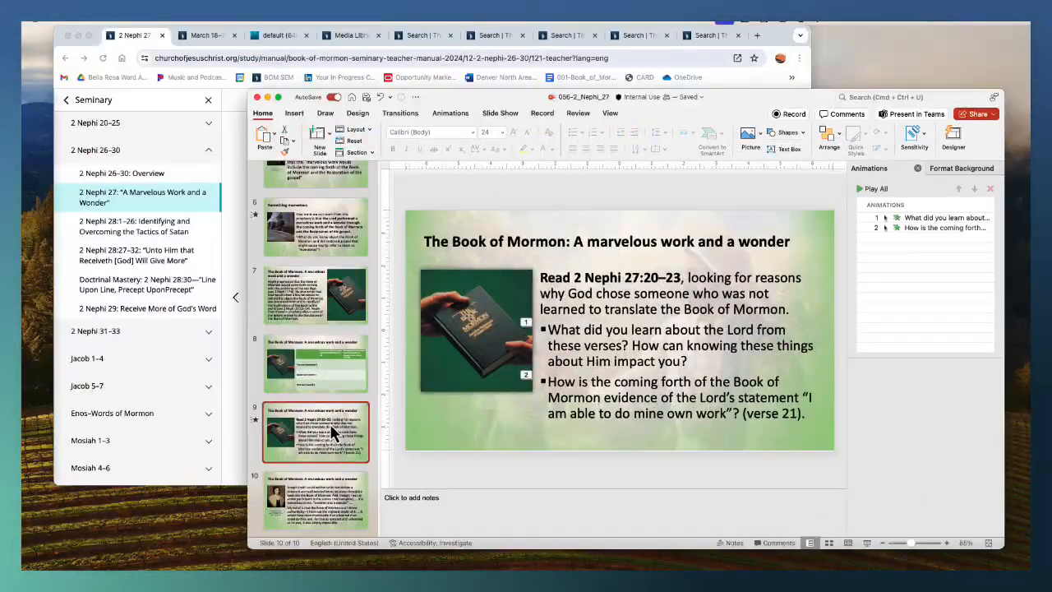
pyautogui.rightClick(335, 423)
pyautogui.click(394, 448)
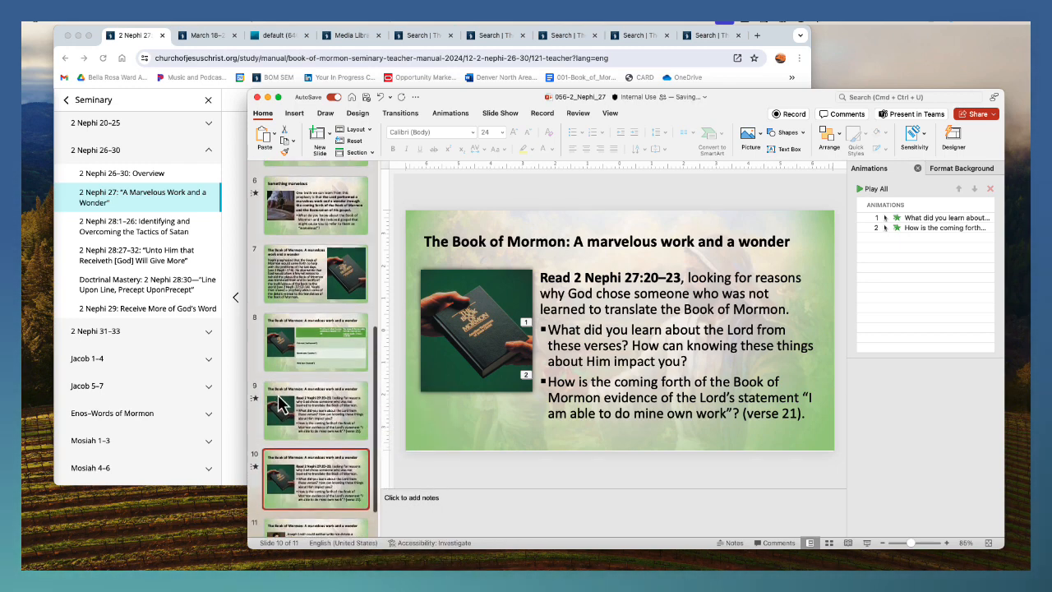
pyautogui.scroll(-2, 336, 460)
pyautogui.moveTo(330, 490); pyautogui.dragTo(326, 437)
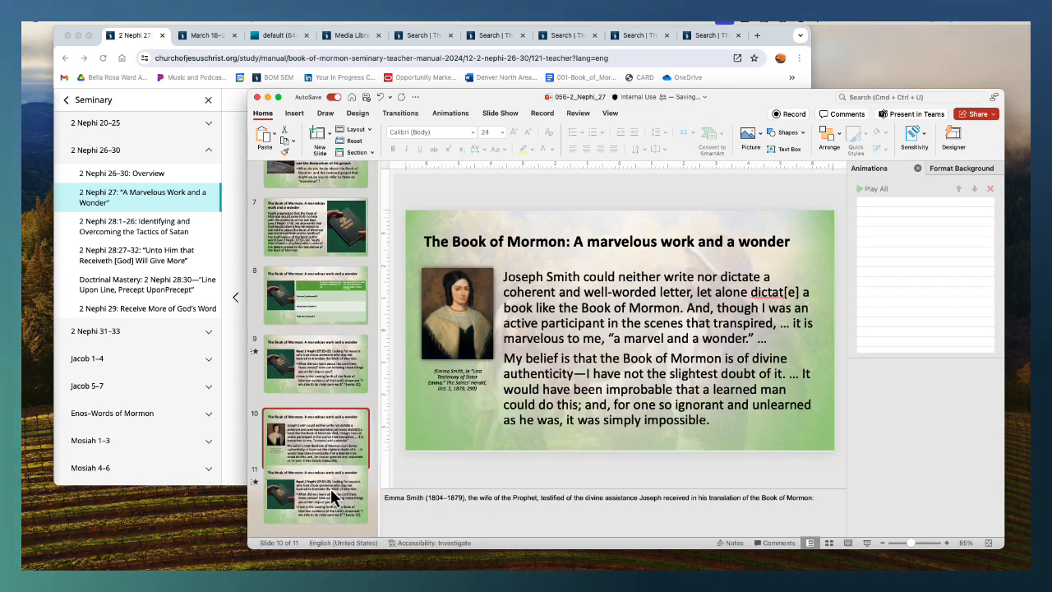
# Replace all the body text on slide 11 with the three copied discussion questions
pyautogui.click(330, 488)
pyautogui.click(705, 403)
pyautogui.press('super+a')
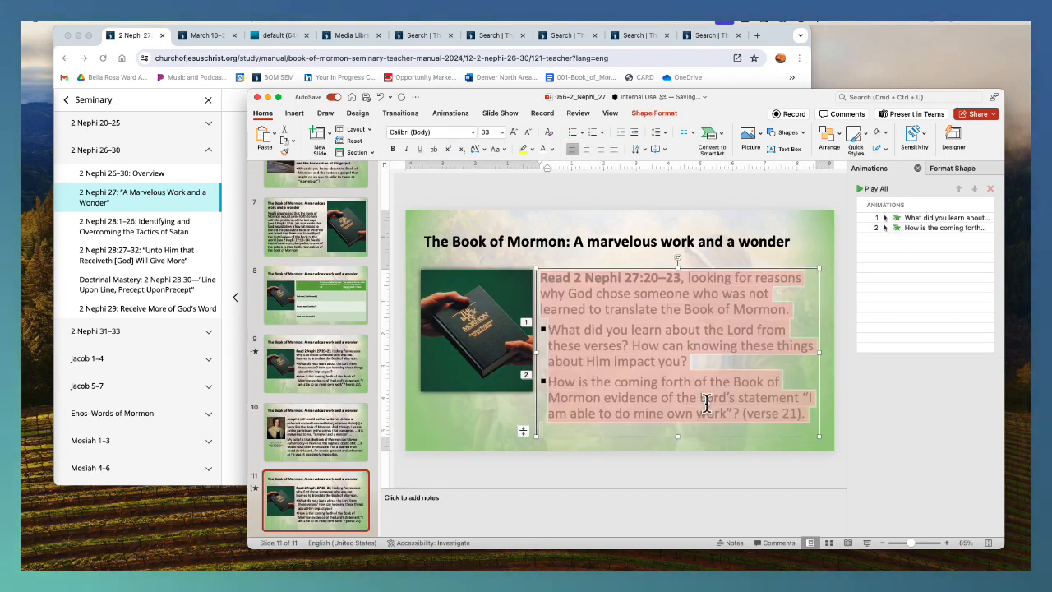
pyautogui.press('BackSpace')
pyautogui.press('super+v')
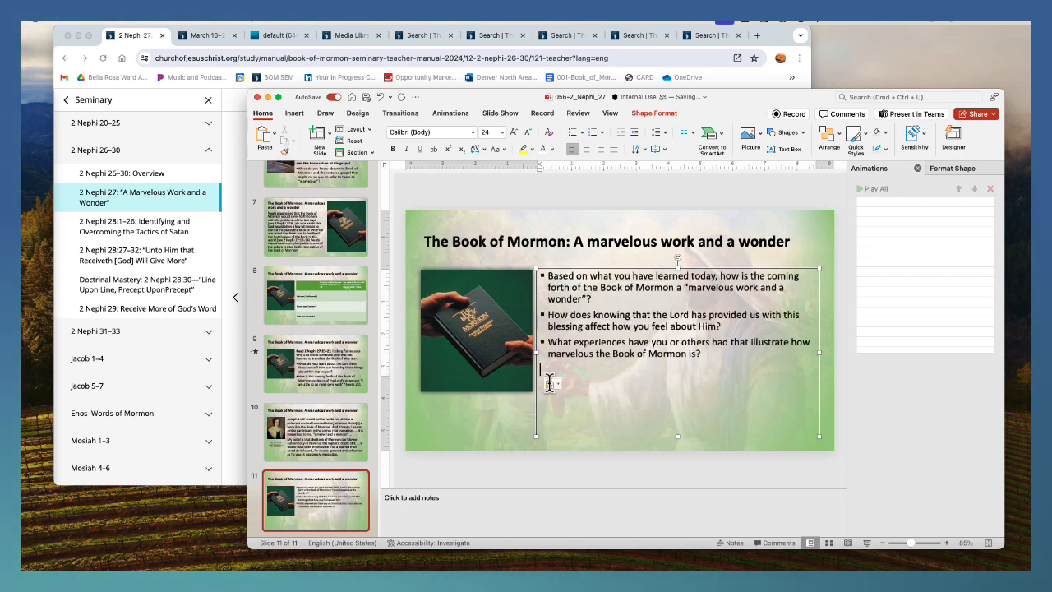
# Format slide 11's three questions as a bulleted list and enlarge their text to 36 pt
pyautogui.click(590, 424)
pyautogui.moveTo(712, 349); pyautogui.dragTo(537, 232)
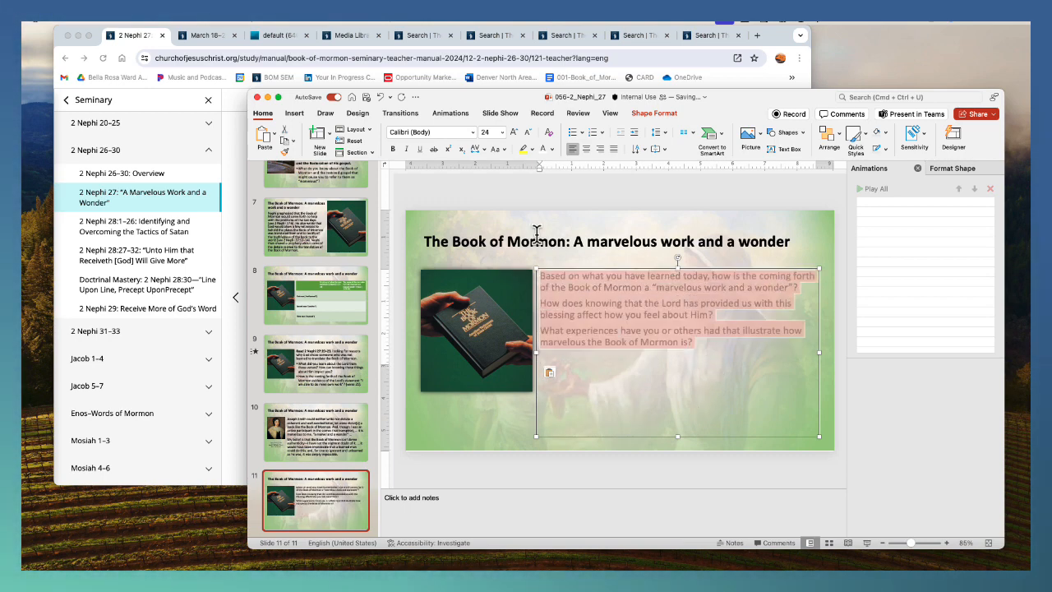
pyautogui.click(573, 135)
pyautogui.click(514, 133)
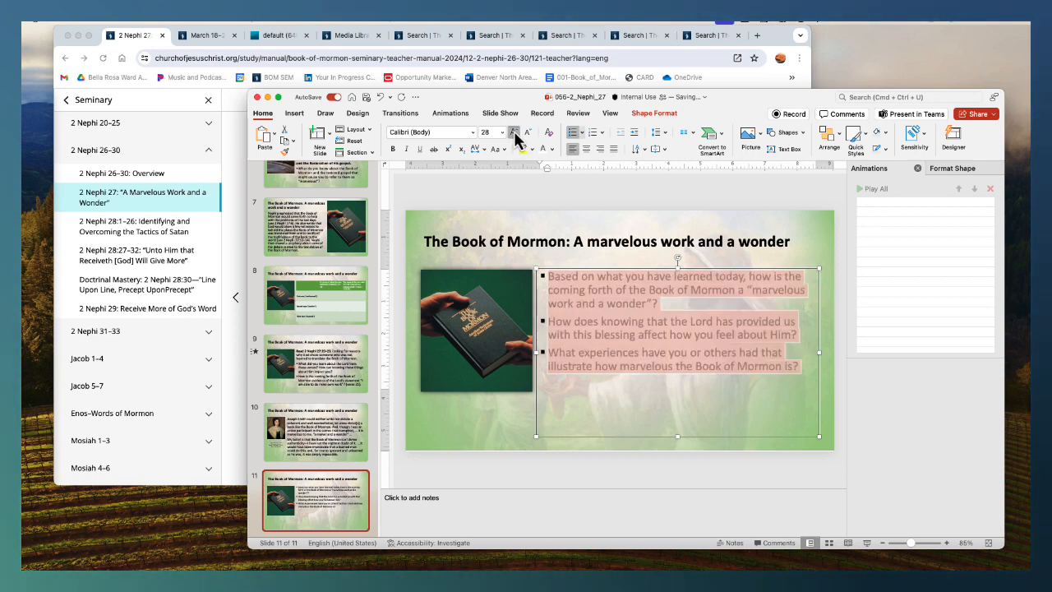
pyautogui.click(514, 133)
pyautogui.click(514, 133)
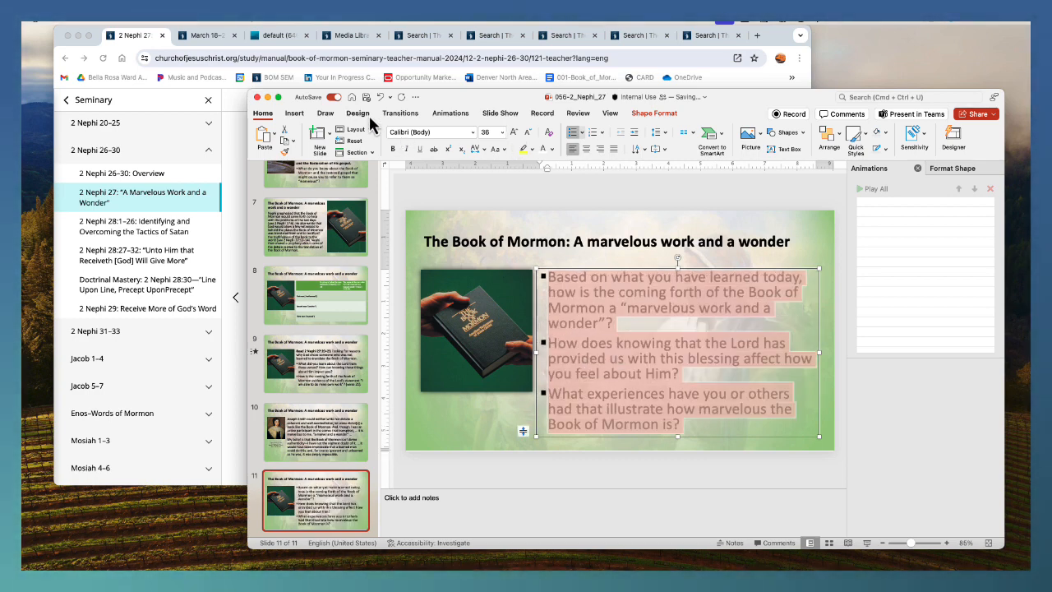
# Apply Appear animations starting On Click to slide 11's questions, and remove the animation from the first question
pyautogui.click(450, 112)
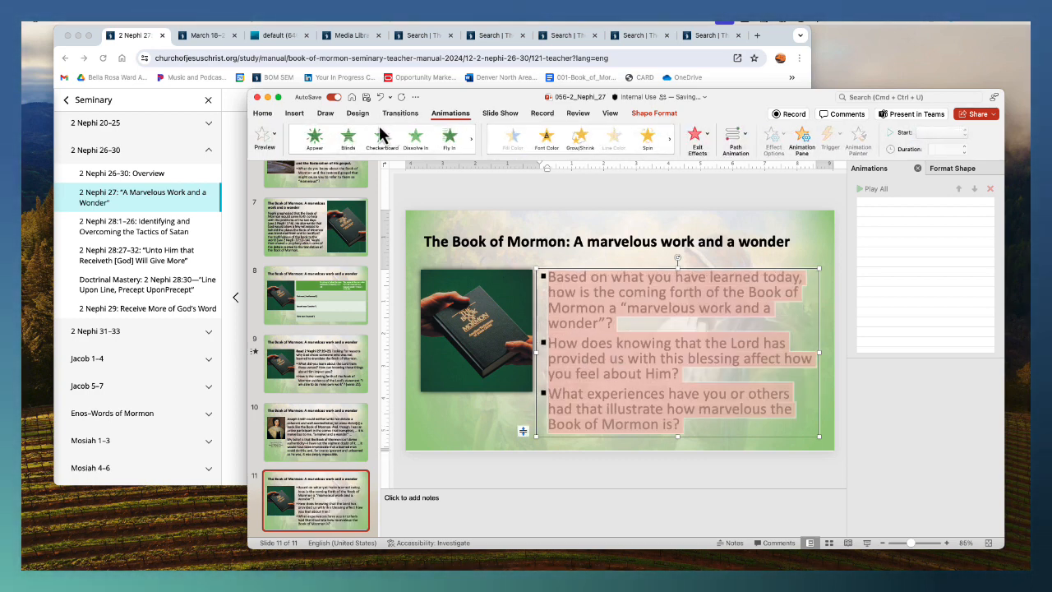
pyautogui.click(314, 138)
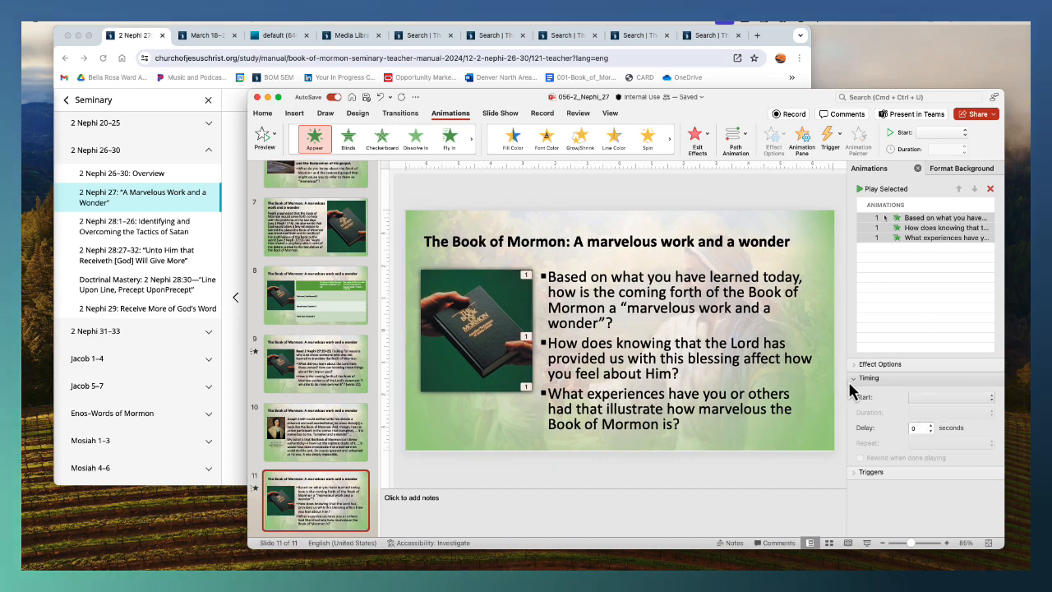
pyautogui.click(937, 396)
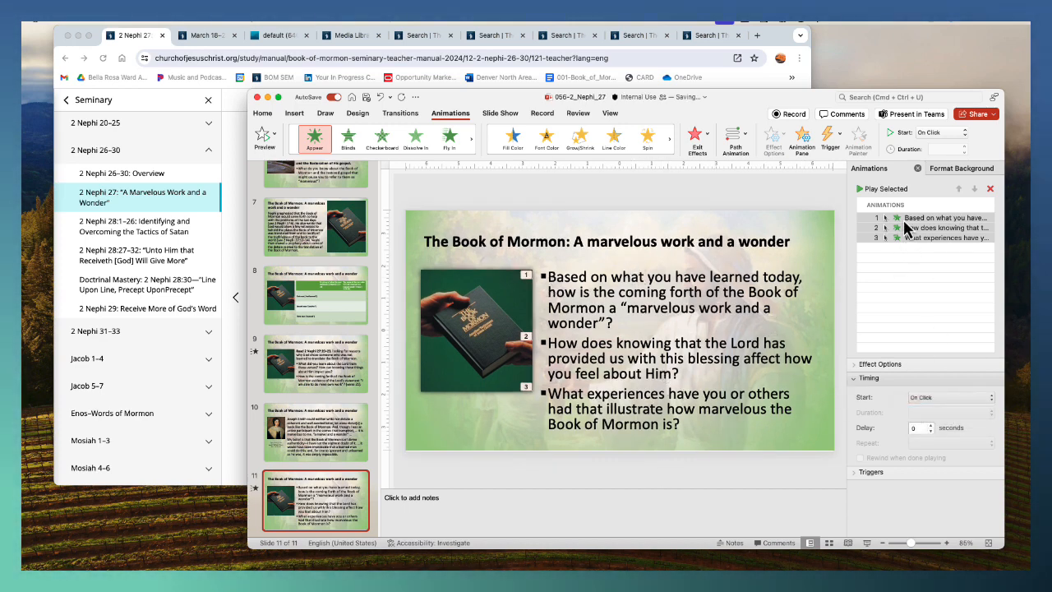
pyautogui.press('Delete')
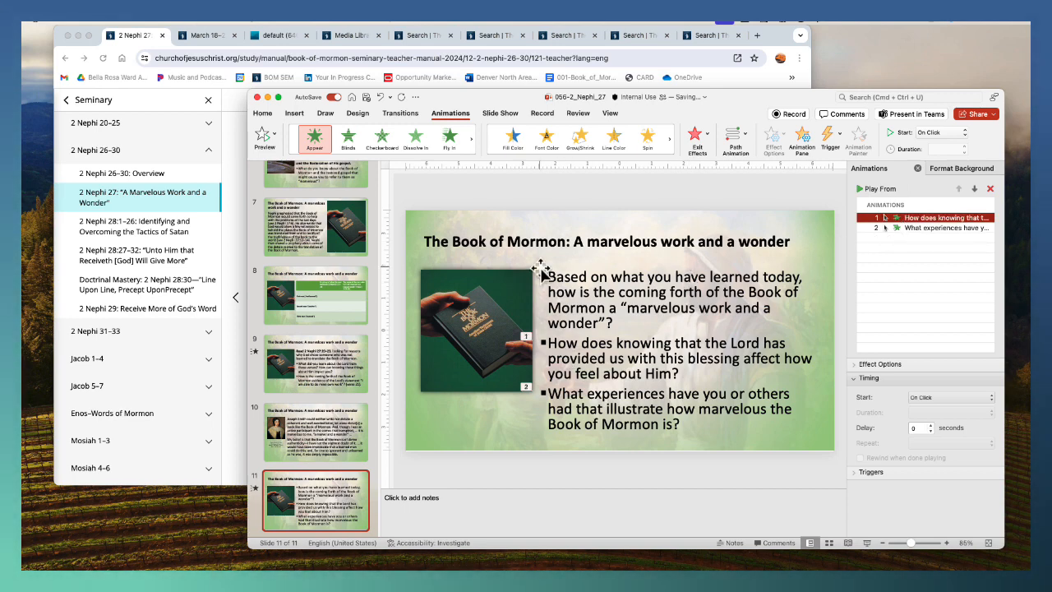
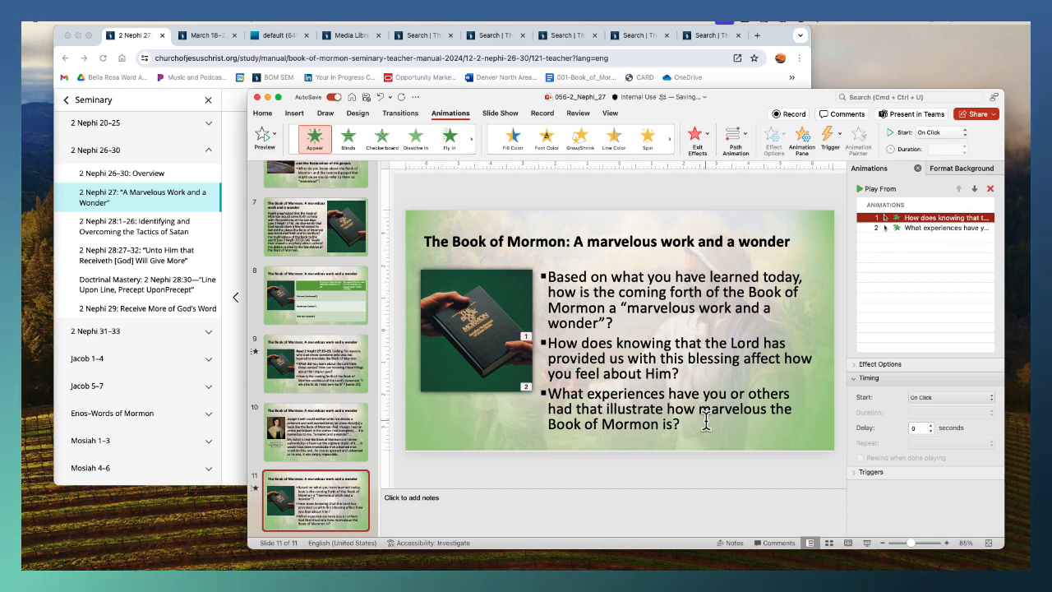
# Switch to the manual in the browser, download the one-minute "Solving Life's Problems with the Book of Mormon" video at 360p, and pause its playback
pyautogui.click(232, 337)
pyautogui.scroll(-3, 567, 344)
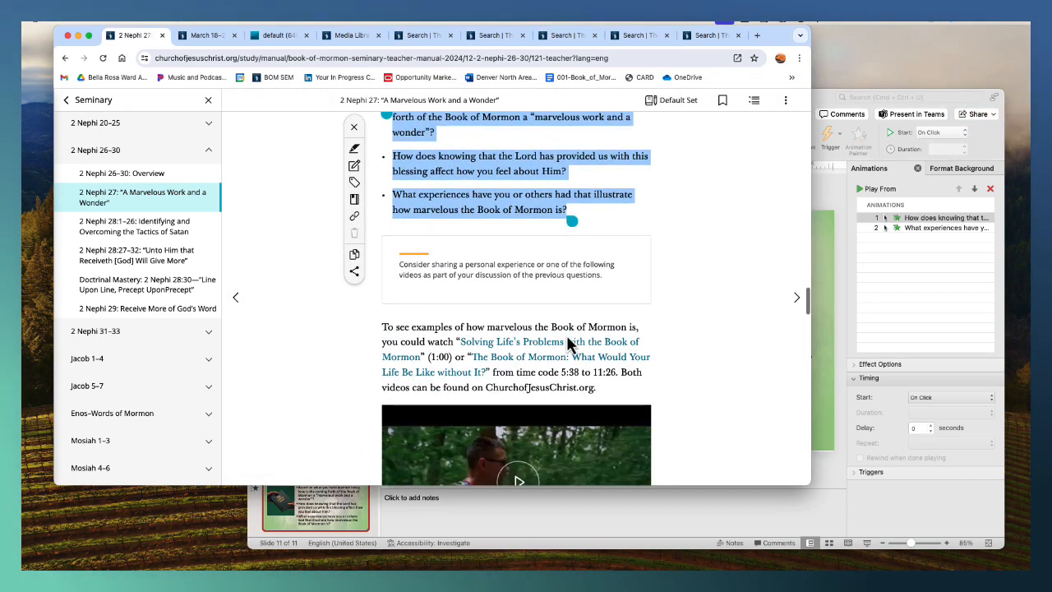
pyautogui.scroll(-2, 664, 329)
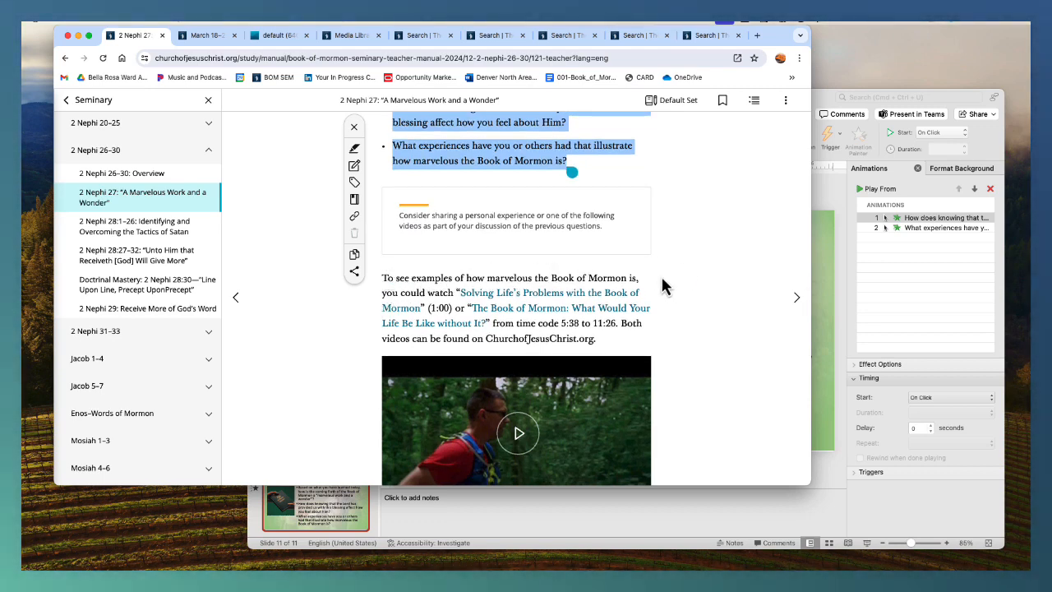
pyautogui.scroll(-8, 657, 271)
pyautogui.scroll(5, 637, 268)
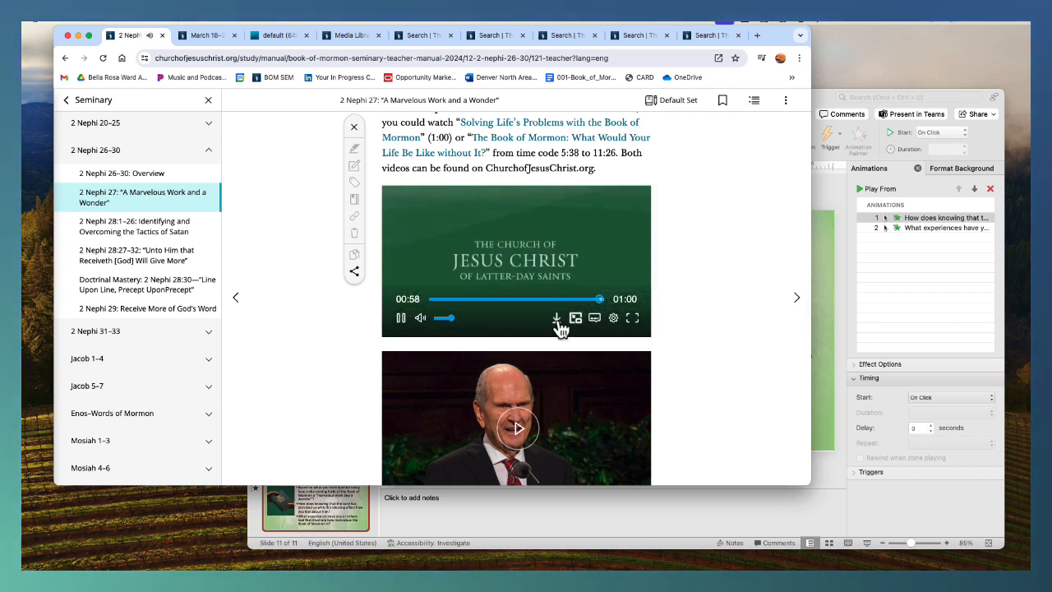
pyautogui.click(557, 319)
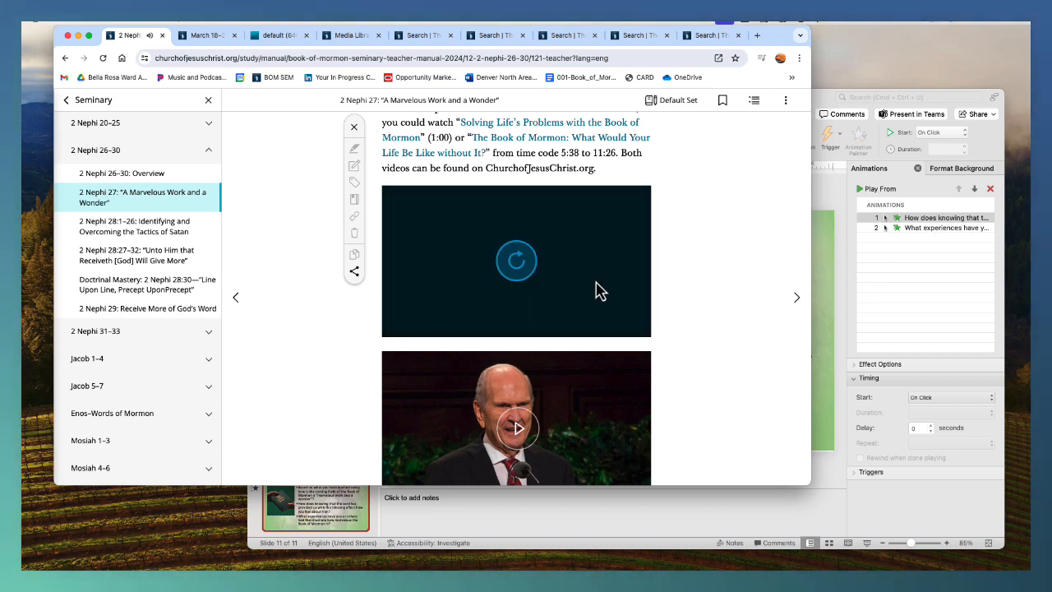
pyautogui.click(516, 263)
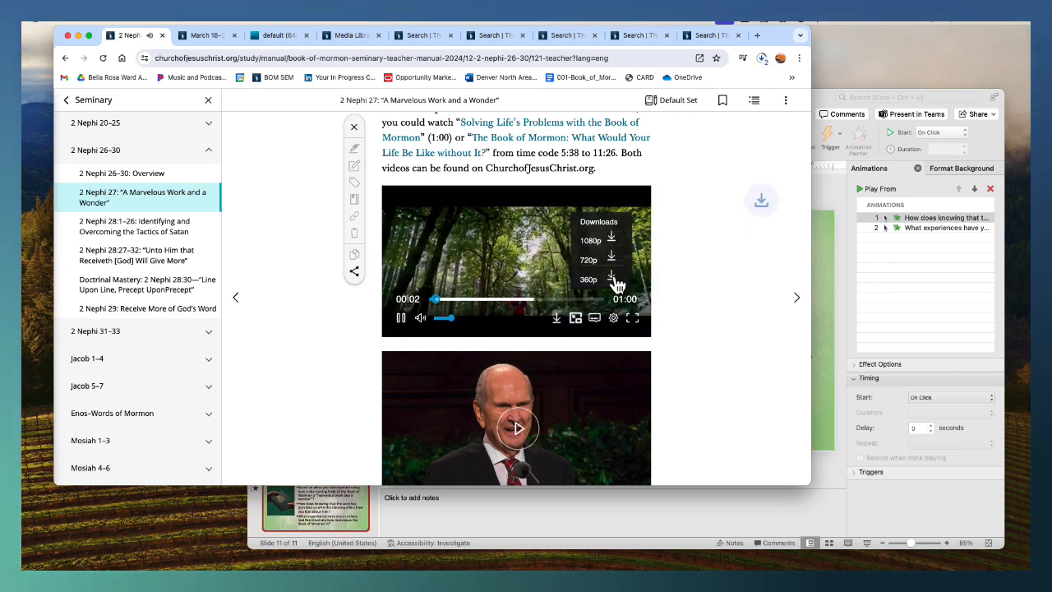
pyautogui.click(402, 320)
# Download the second video, "The Book of Mormon: What Would Your Life Be Like without It?", at 360p and pause its playback
pyautogui.scroll(-3, 622, 307)
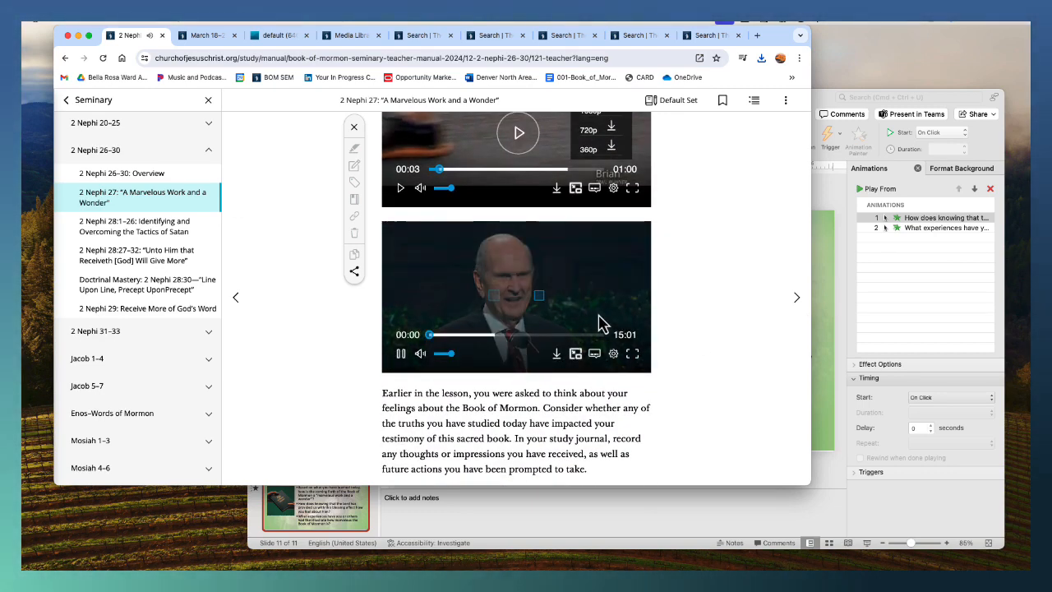
pyautogui.click(557, 355)
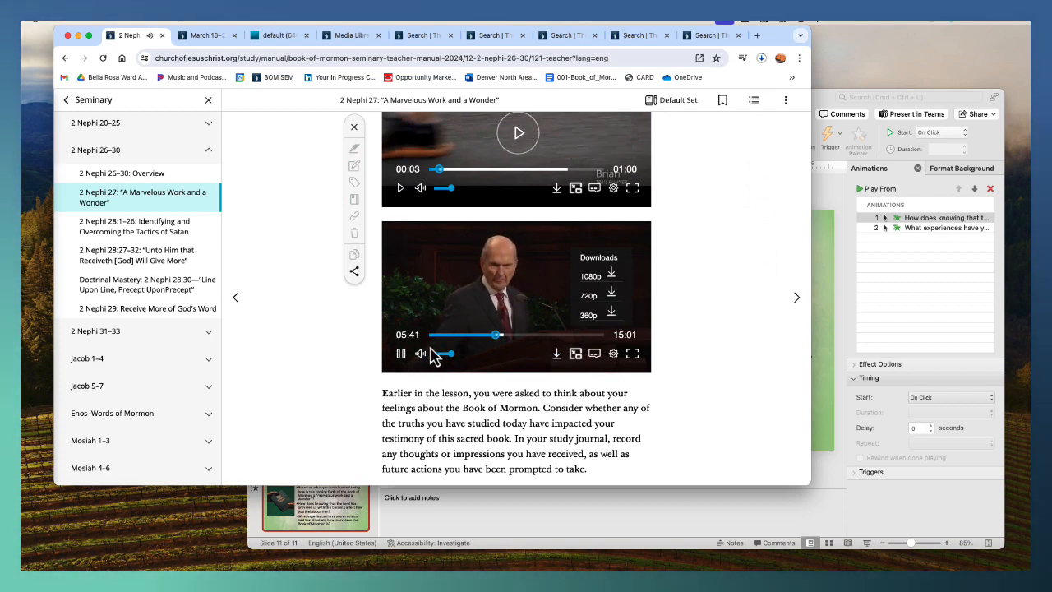
pyautogui.click(400, 353)
# Copy the manual's video suggestion from "To see examples" through "(1:00)" into the notes of a new Video Full slide in PowerPoint
pyautogui.scroll(5, 534, 305)
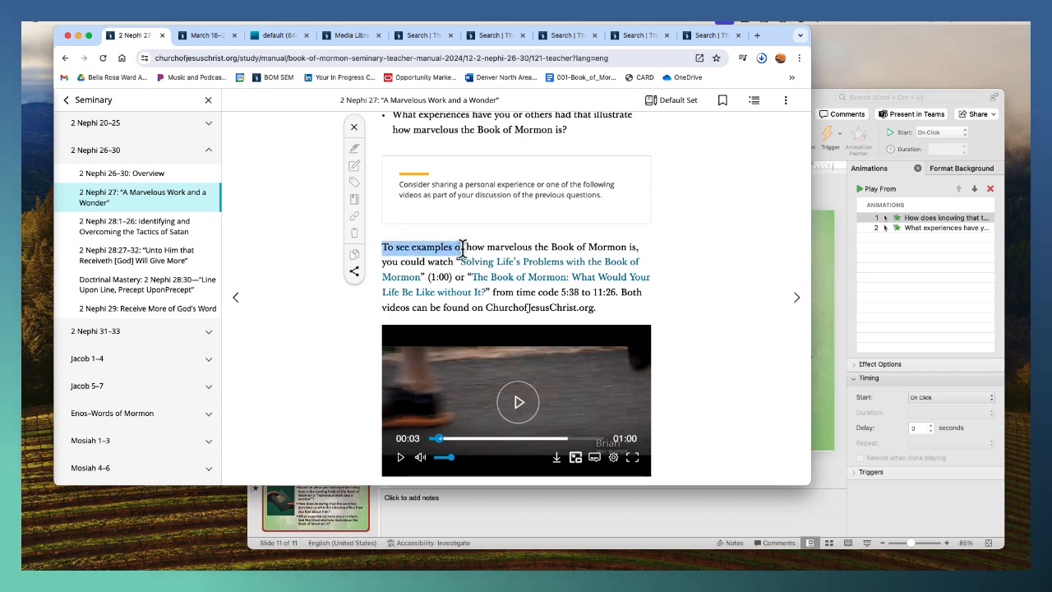
pyautogui.moveTo(453, 277); pyautogui.dragTo(455, 277)
pyautogui.click(816, 314)
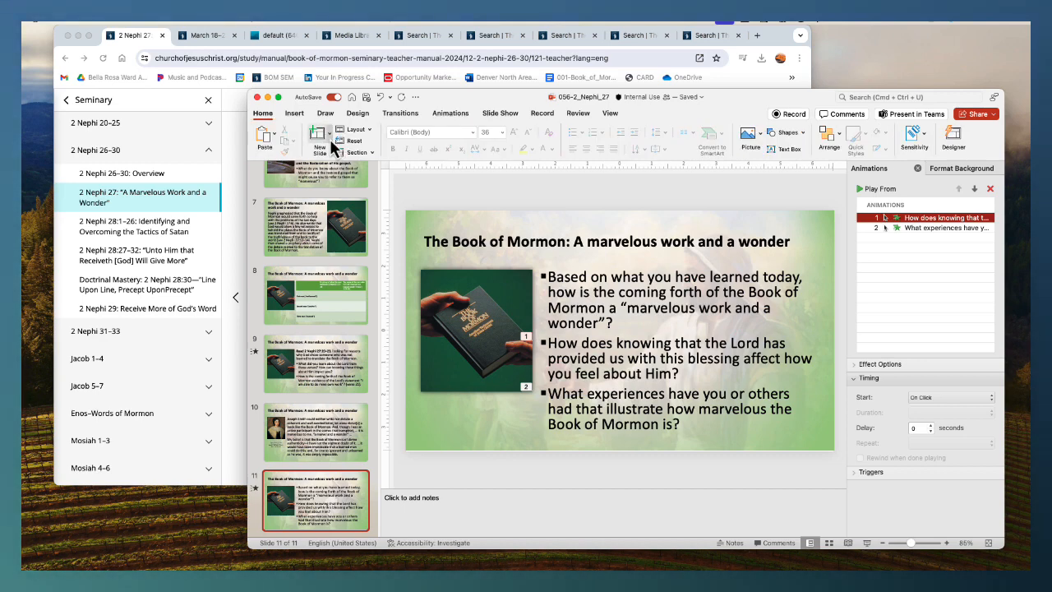
pyautogui.click(329, 137)
pyautogui.click(343, 280)
pyautogui.click(470, 505)
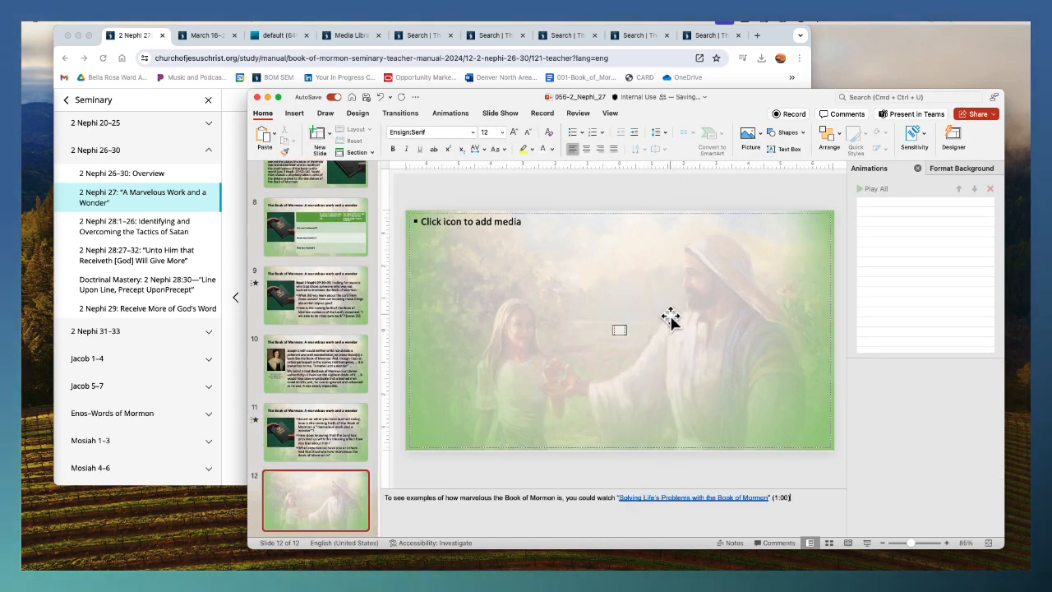
pyautogui.click(621, 329)
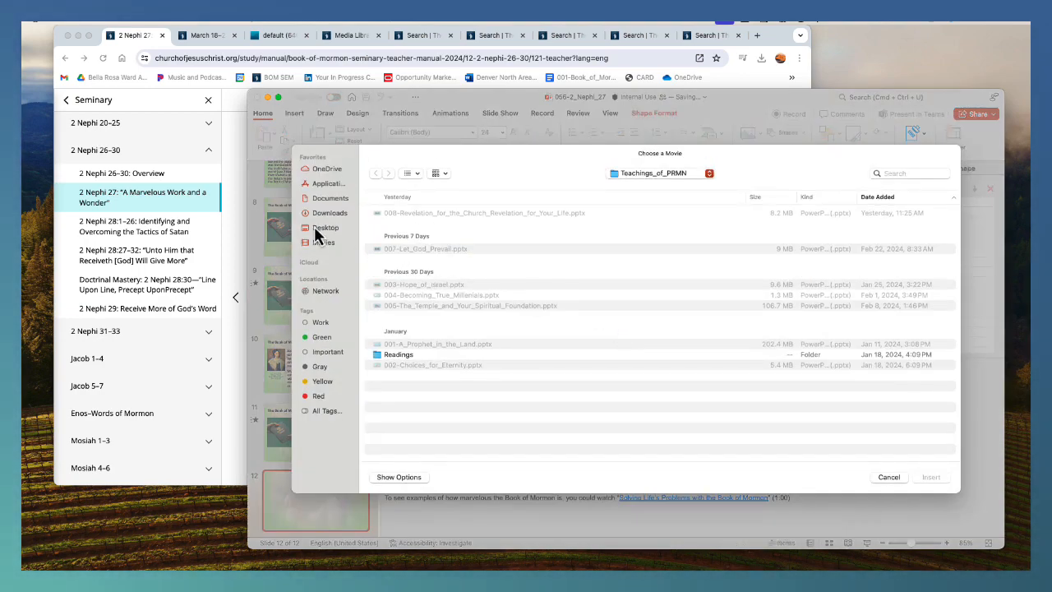
pyautogui.click(314, 215)
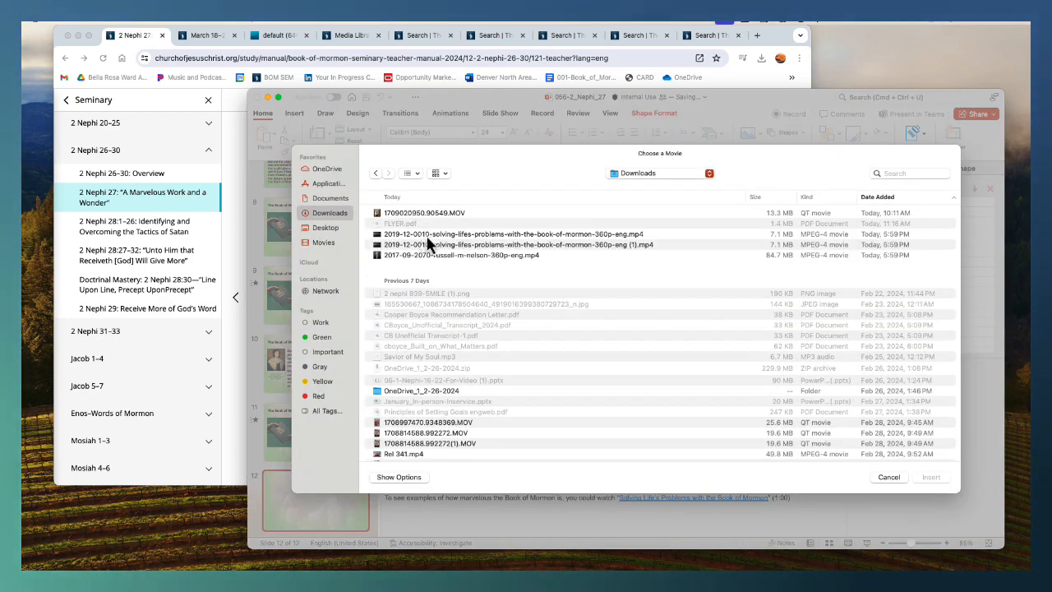
pyautogui.click(484, 246)
pyautogui.click(496, 235)
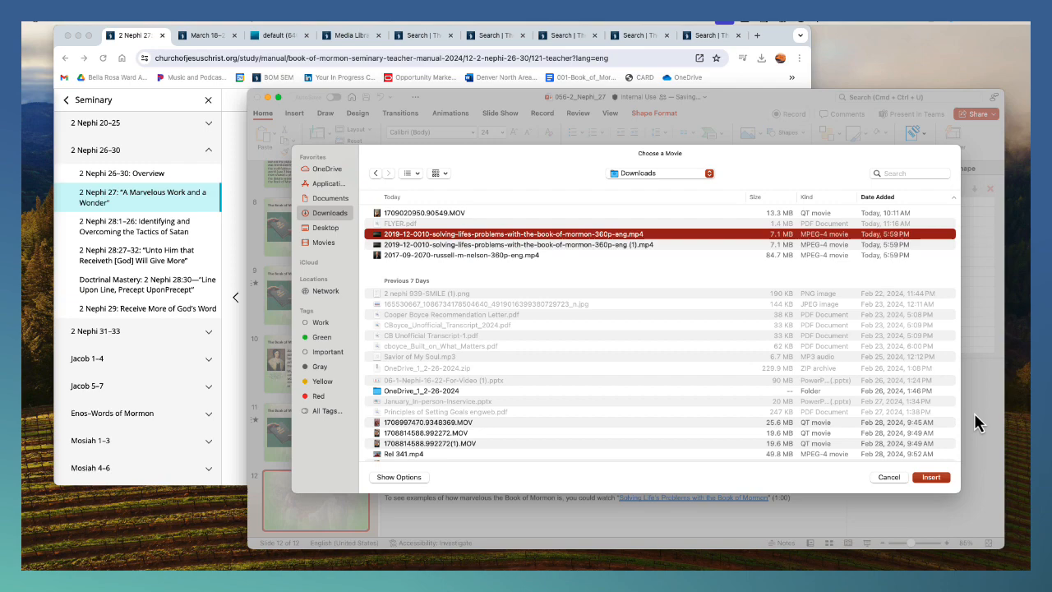
pyautogui.click(929, 479)
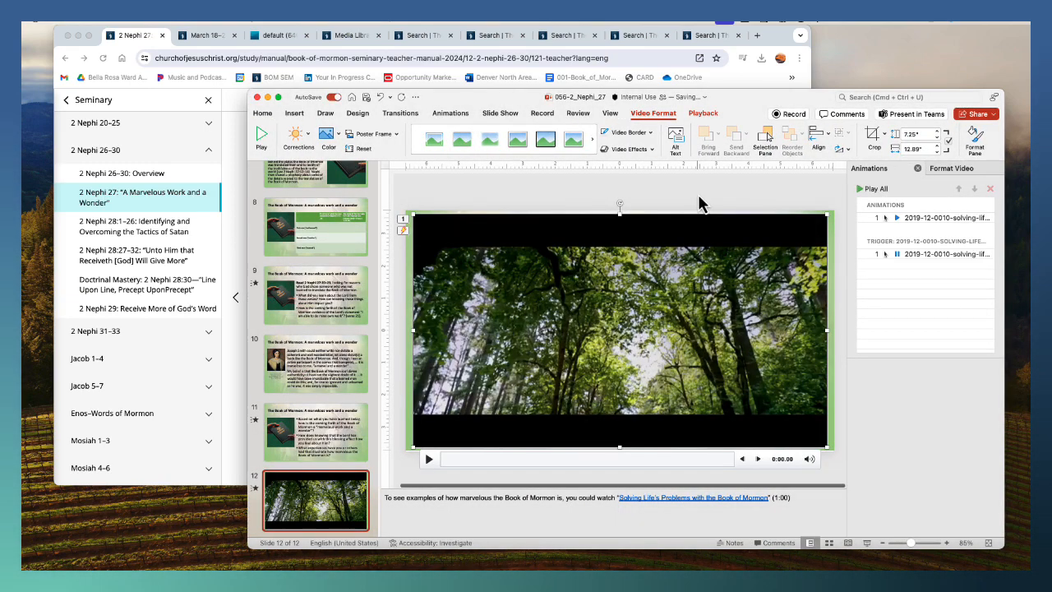
pyautogui.click(263, 115)
# Switch to the manual in the browser and copy the text from "The Book of Mormon: What Would Your Life Be Like without It?" through "ChurchofJesusChrist.org"
pyautogui.hotkey('ctrl', 'Up')
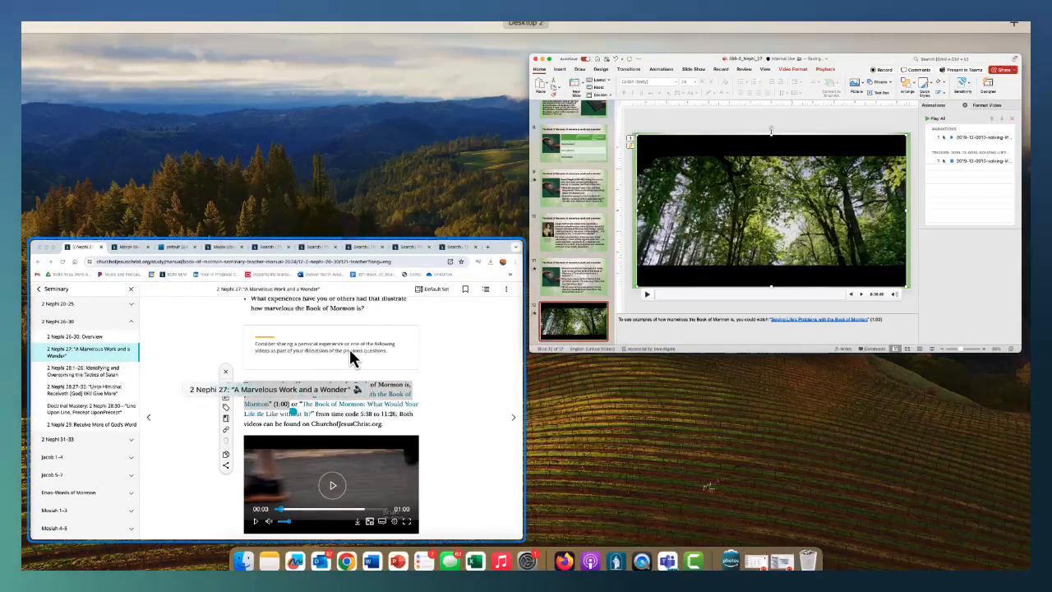
pyautogui.click(352, 360)
pyautogui.scroll(-5, 546, 294)
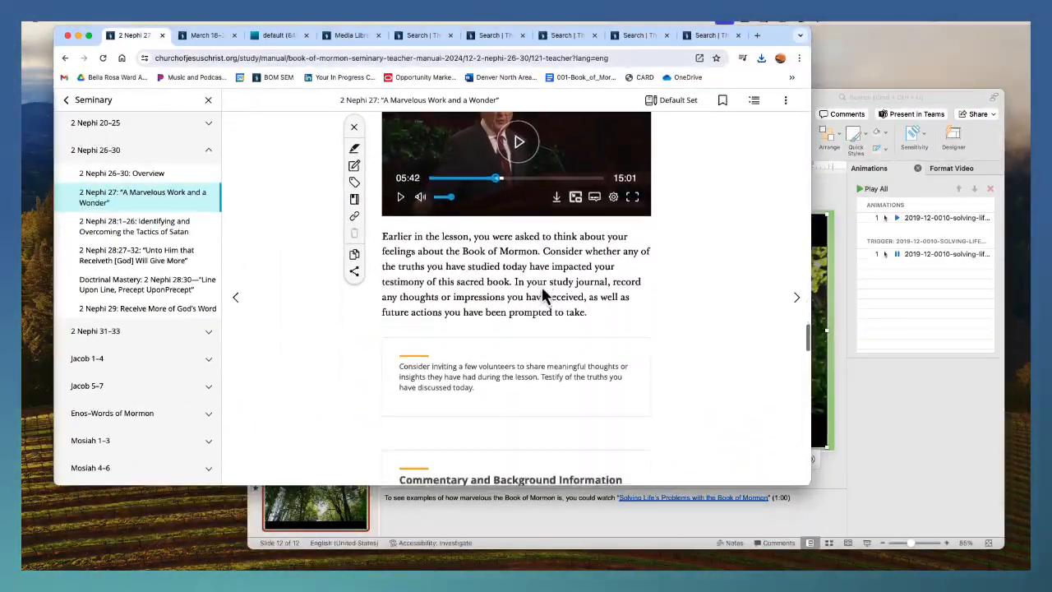
pyautogui.scroll(8, 543, 296)
pyautogui.click(493, 215)
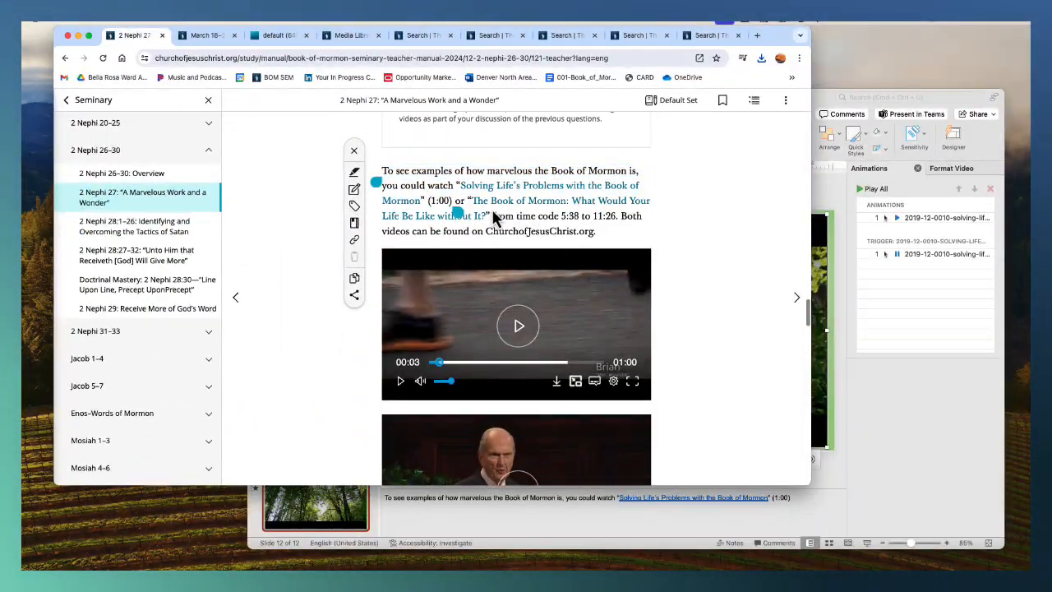
pyautogui.moveTo(465, 200); pyautogui.dragTo(657, 246)
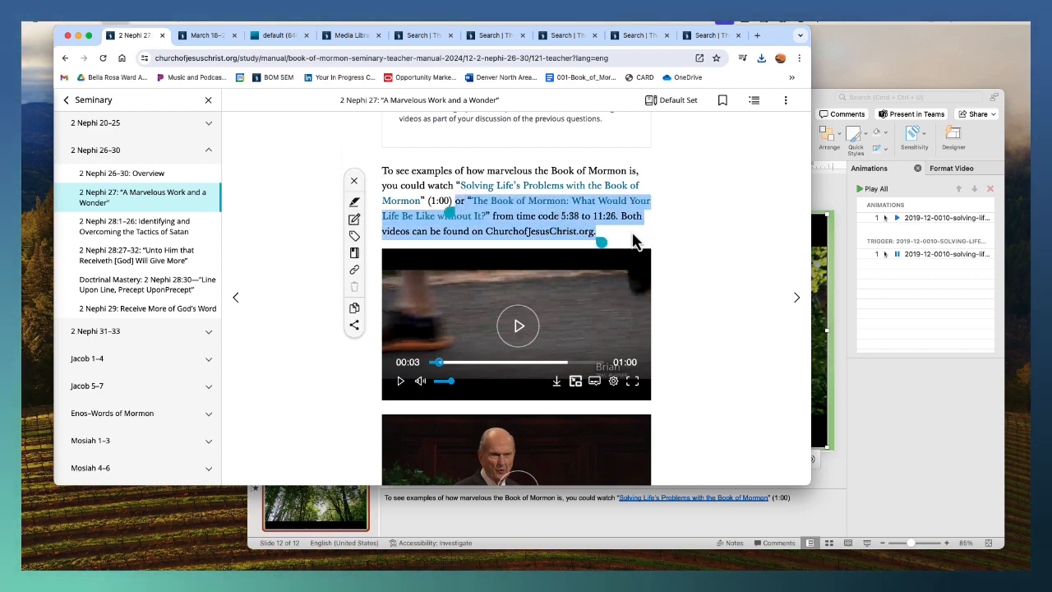
pyautogui.click(471, 203)
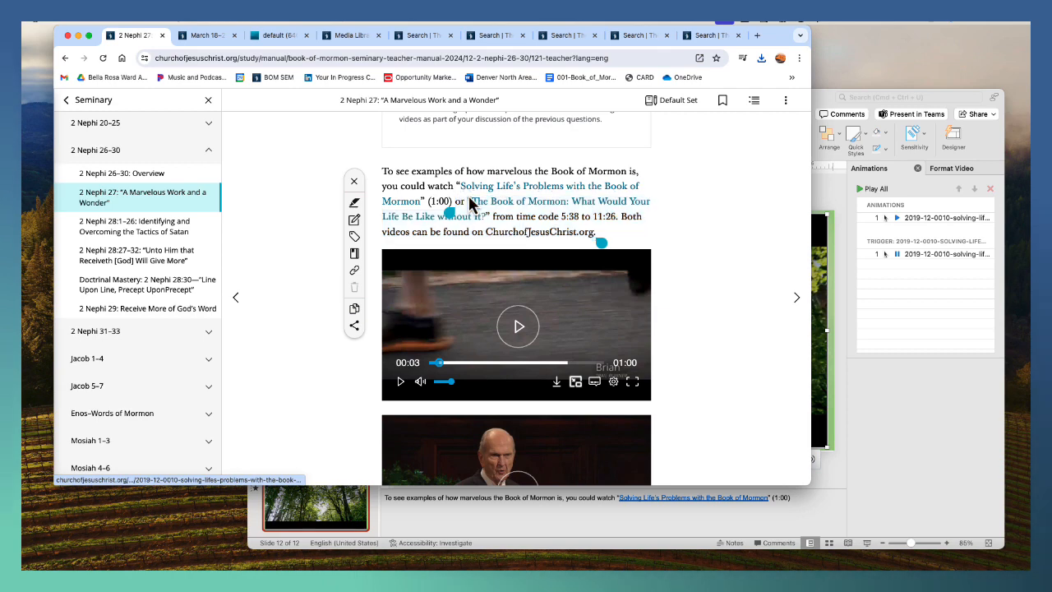
pyautogui.moveTo(468, 203); pyautogui.dragTo(622, 237)
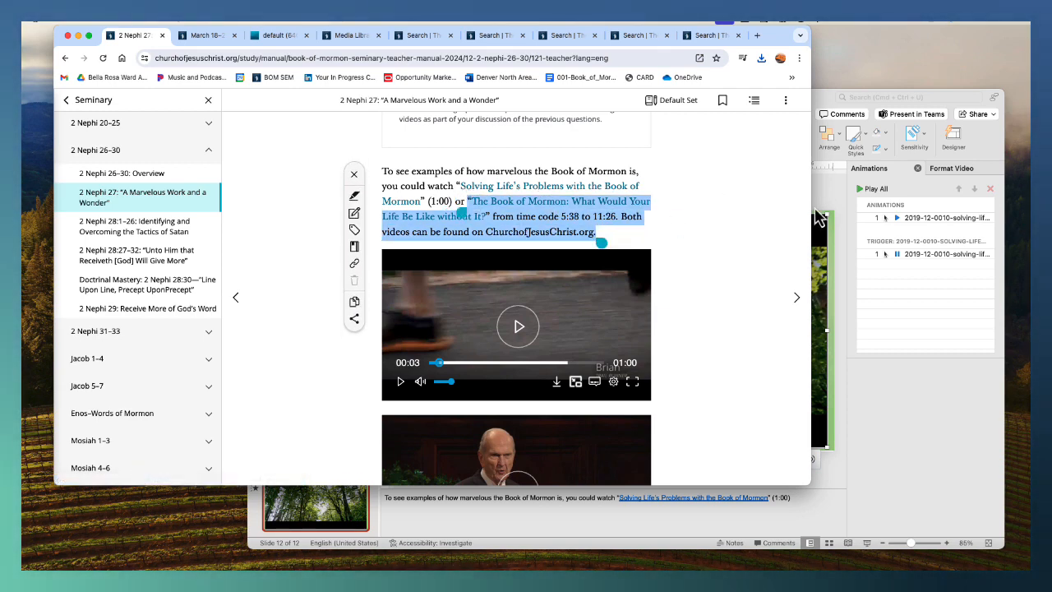
# Add another Video Full slide after slide 12 in PowerPoint and paste the copied video reference into its notes
pyautogui.click(819, 217)
pyautogui.click(330, 136)
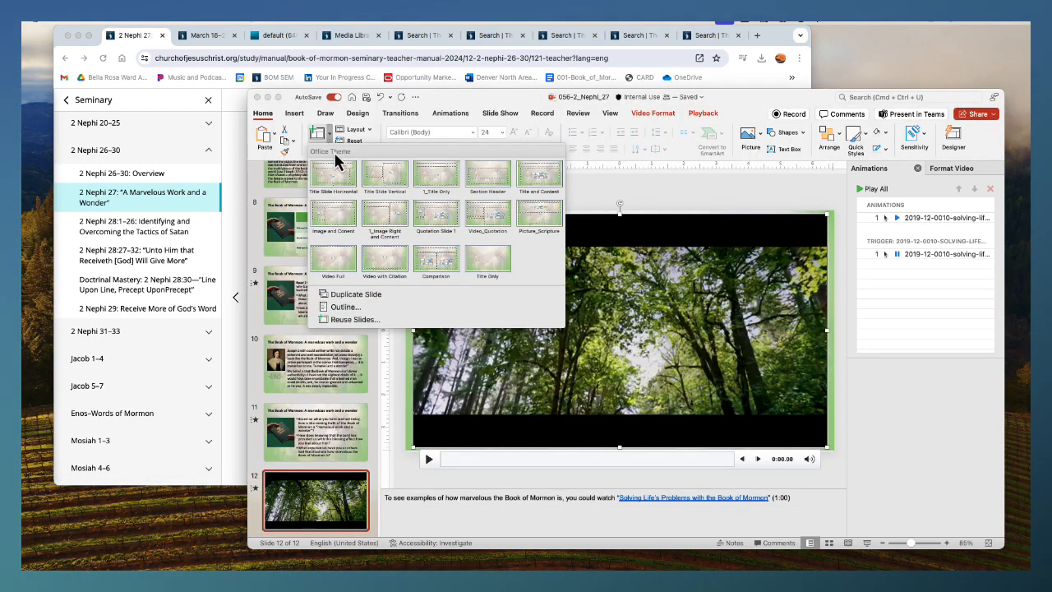
pyautogui.click(345, 268)
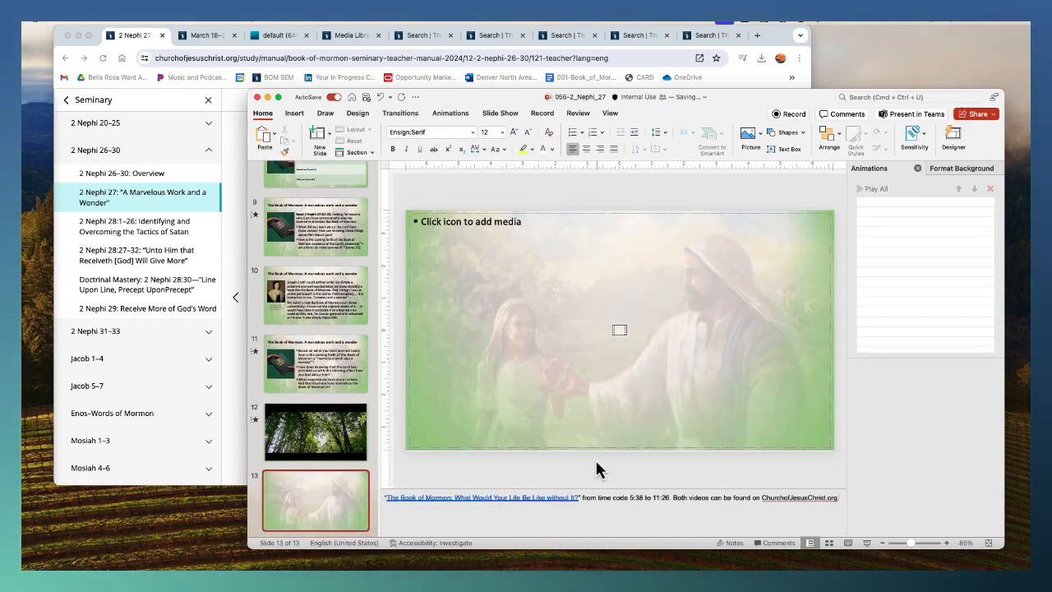
pyautogui.click(618, 332)
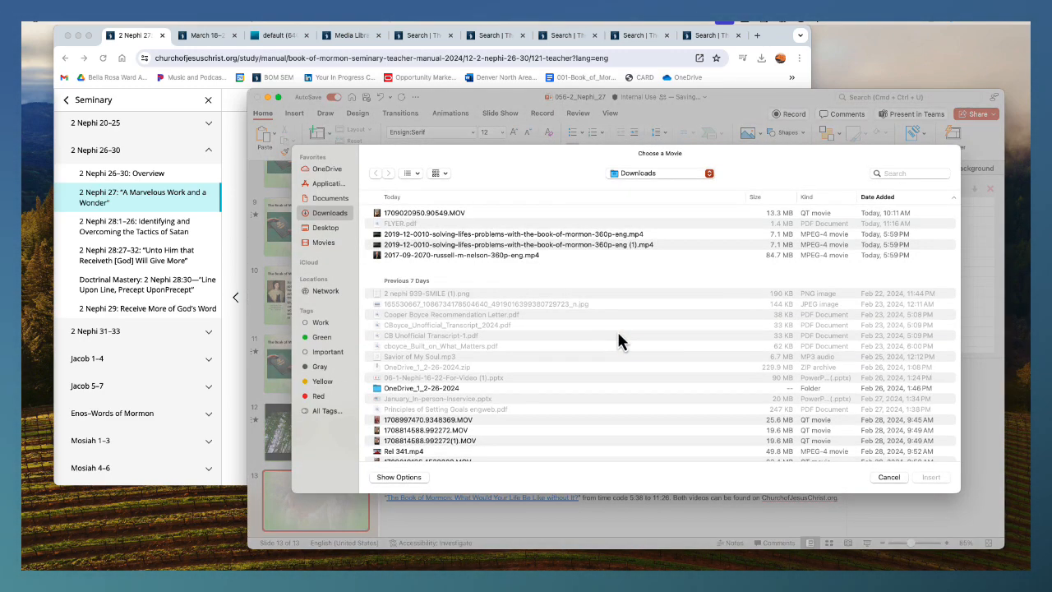
pyautogui.click(446, 255)
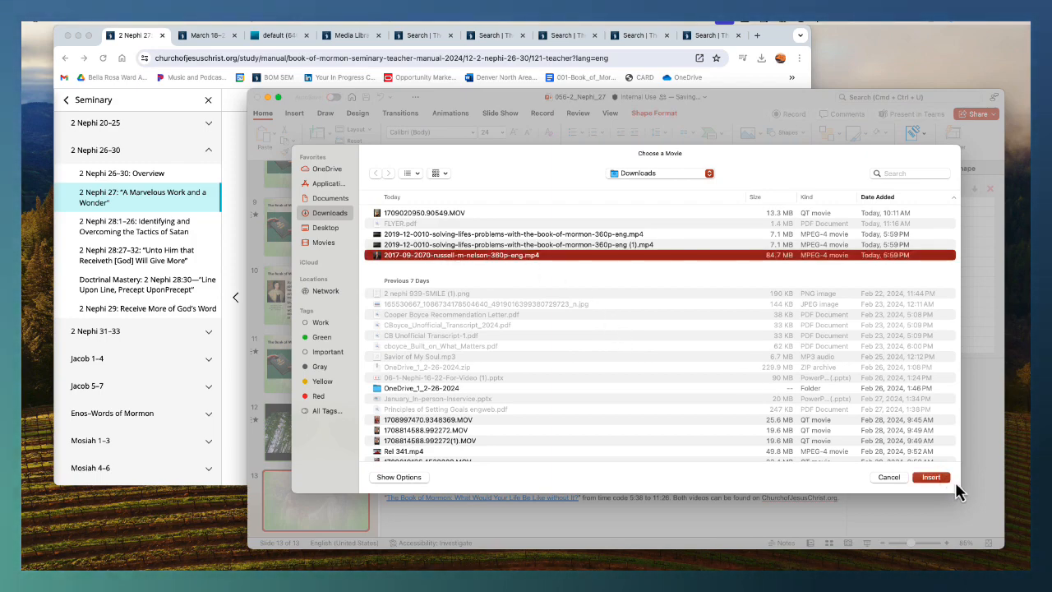
pyautogui.click(932, 478)
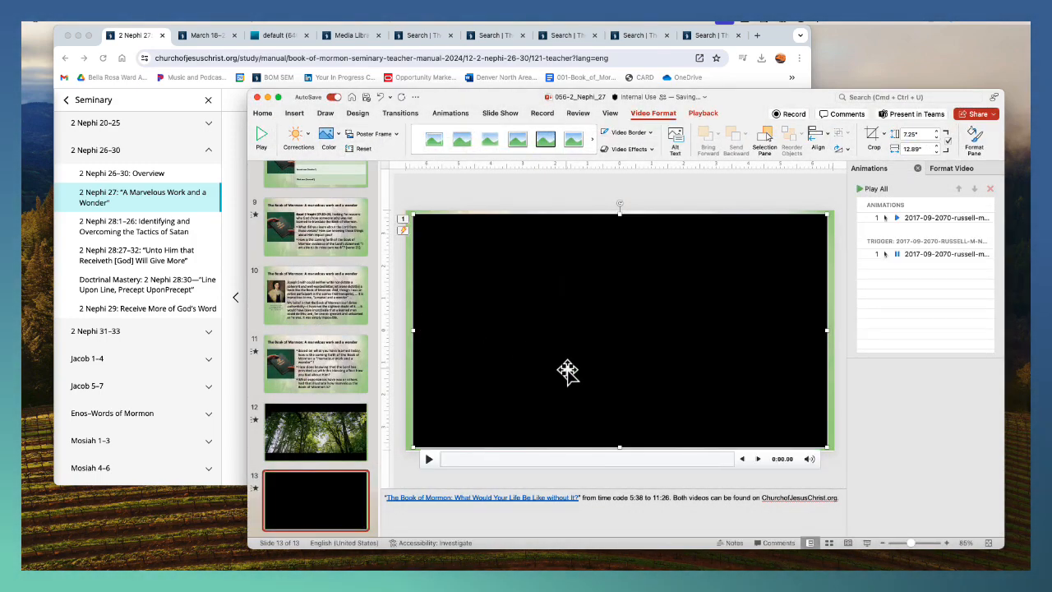
# Trim slide 13's video to start at about 5:38 and end at about 11:27, following the time codes in the notes
pyautogui.click(427, 459)
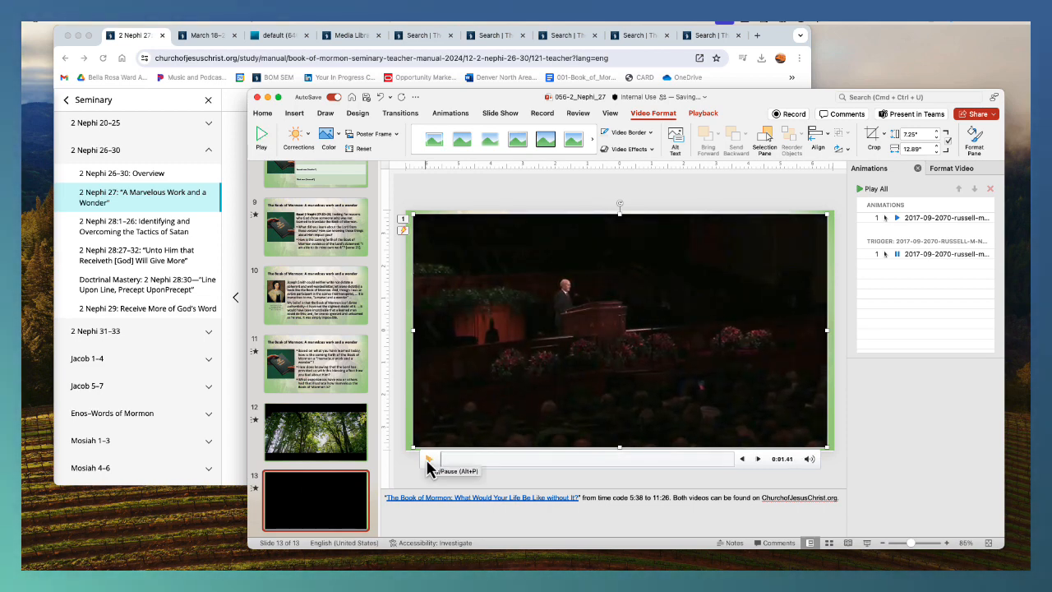
pyautogui.click(630, 497)
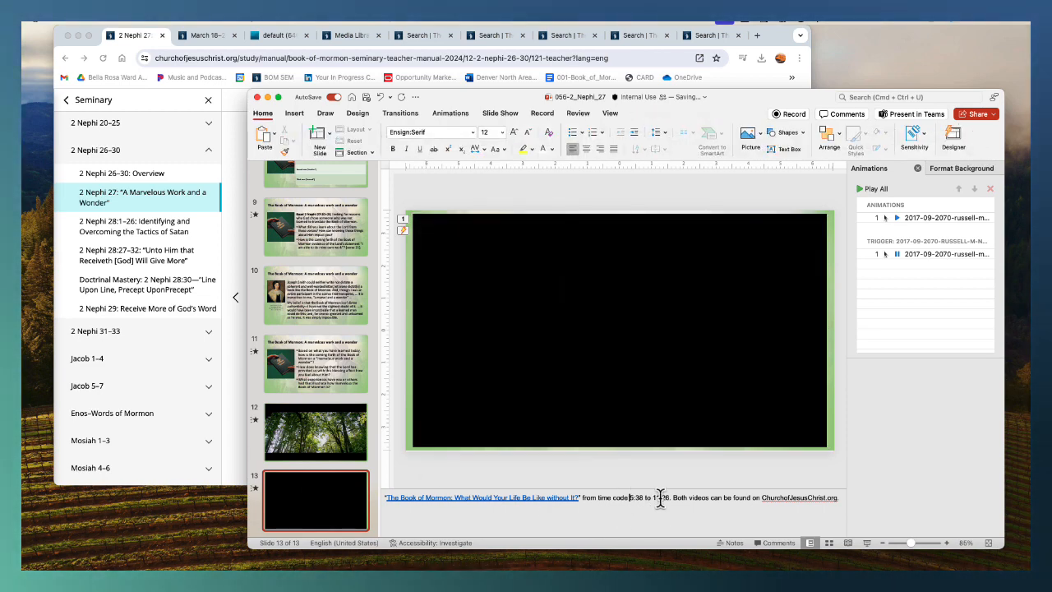
pyautogui.moveTo(670, 499); pyautogui.dragTo(631, 498)
pyautogui.click(592, 258)
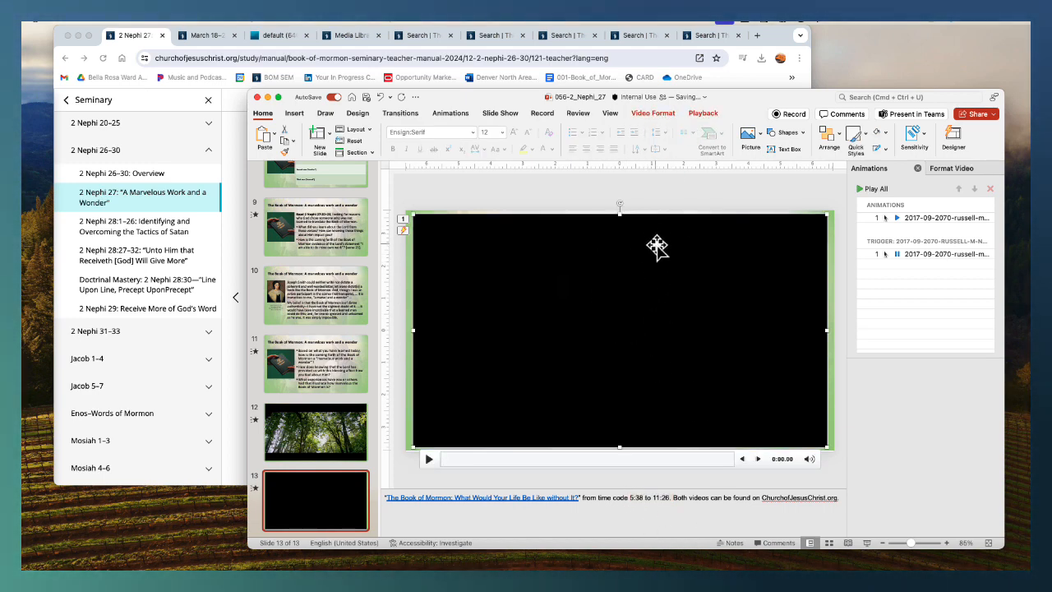
pyautogui.click(703, 114)
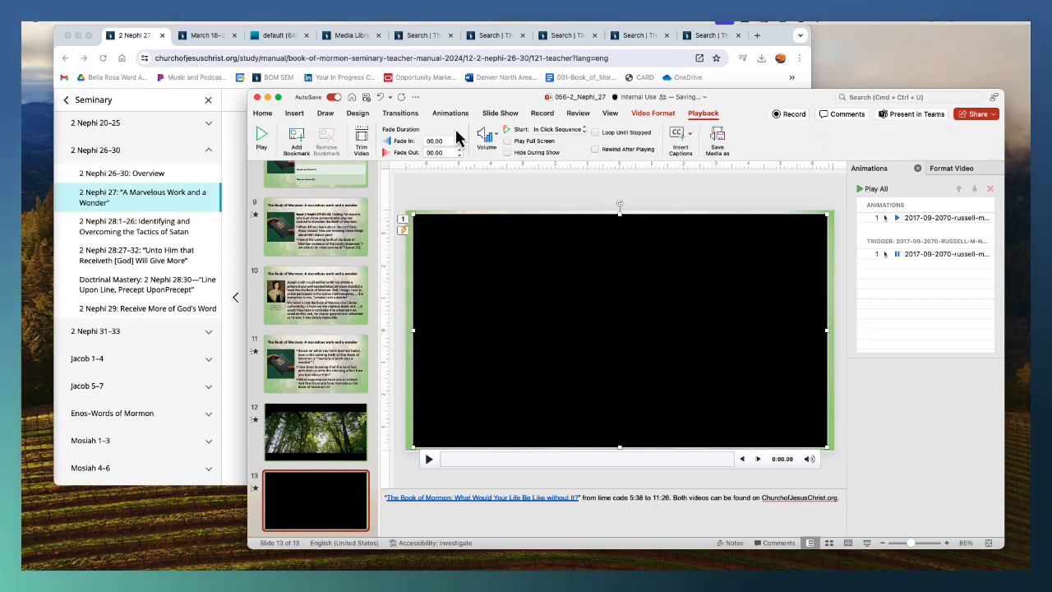
pyautogui.click(363, 141)
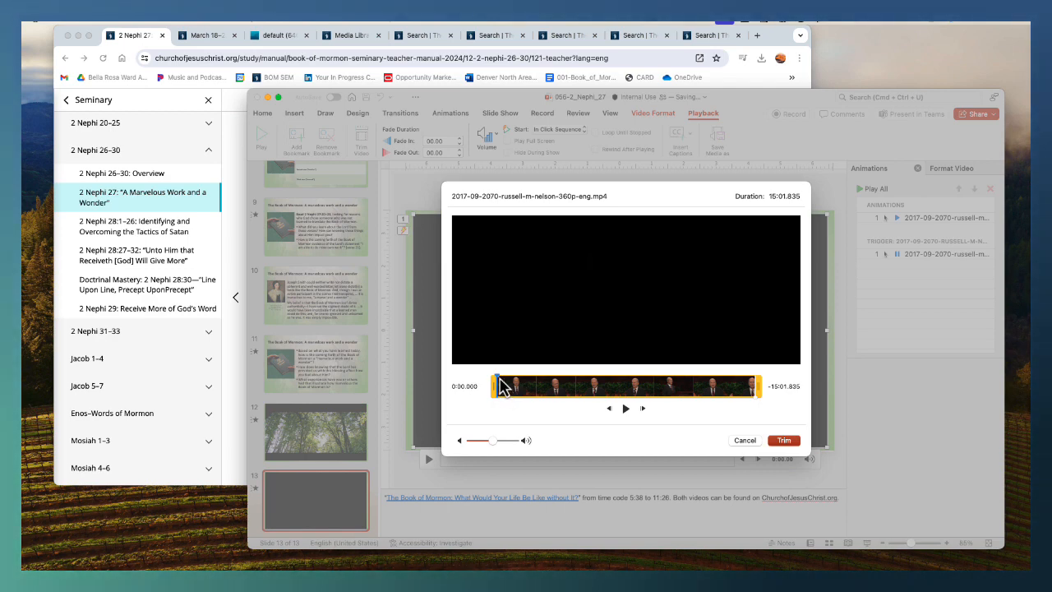
pyautogui.moveTo(498, 379); pyautogui.dragTo(661, 393)
pyautogui.moveTo(498, 396); pyautogui.dragTo(592, 394)
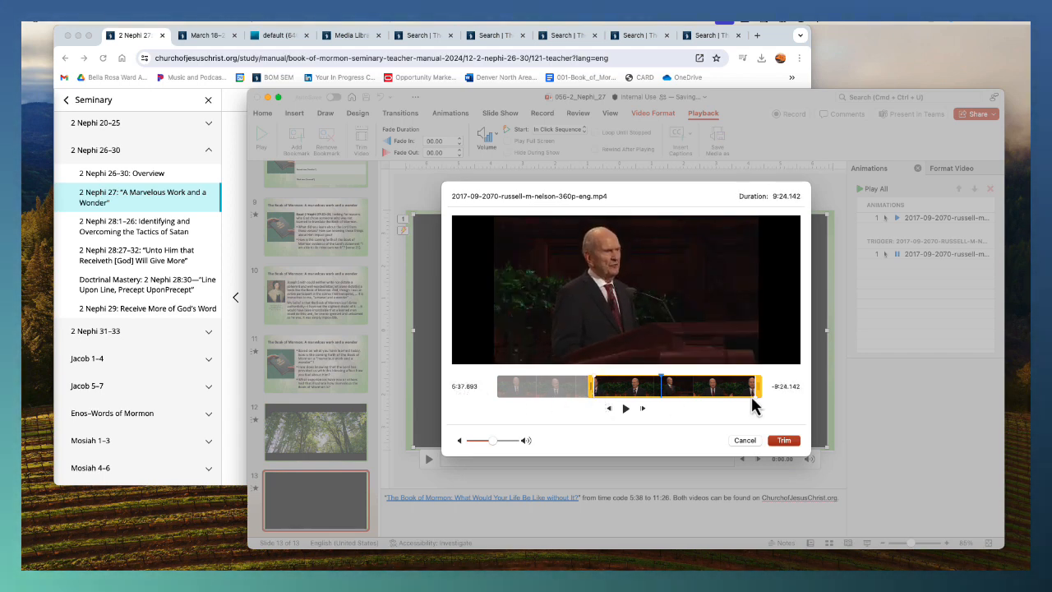
pyautogui.moveTo(759, 397); pyautogui.dragTo(704, 398)
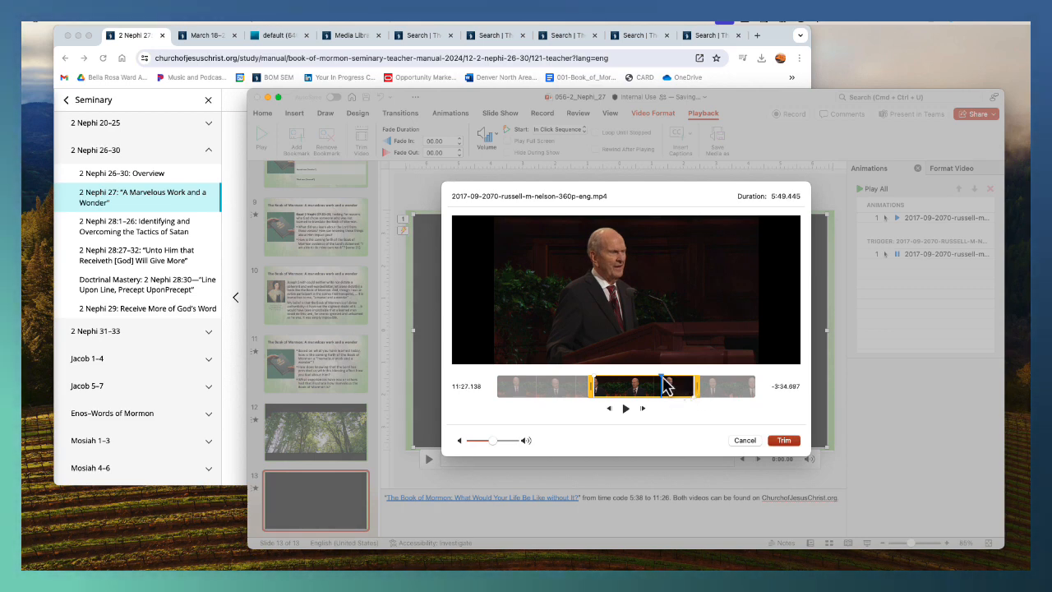
pyautogui.moveTo(661, 383); pyautogui.dragTo(612, 383)
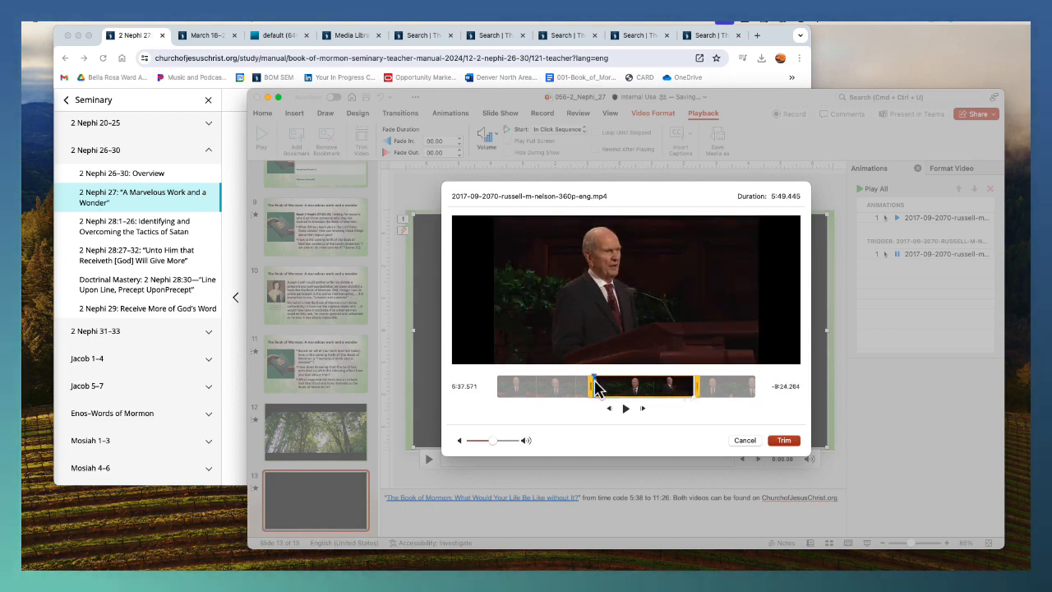
pyautogui.click(785, 441)
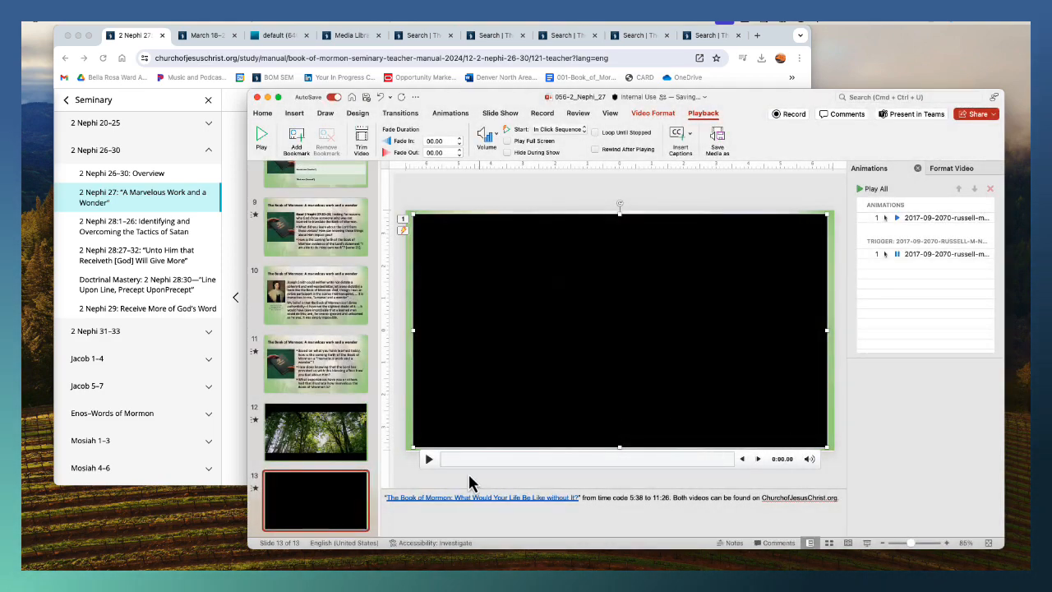
# Play slide 13's trimmed video briefly and set the current frame of the speaker at the pulpit as its poster frame
pyautogui.click(428, 459)
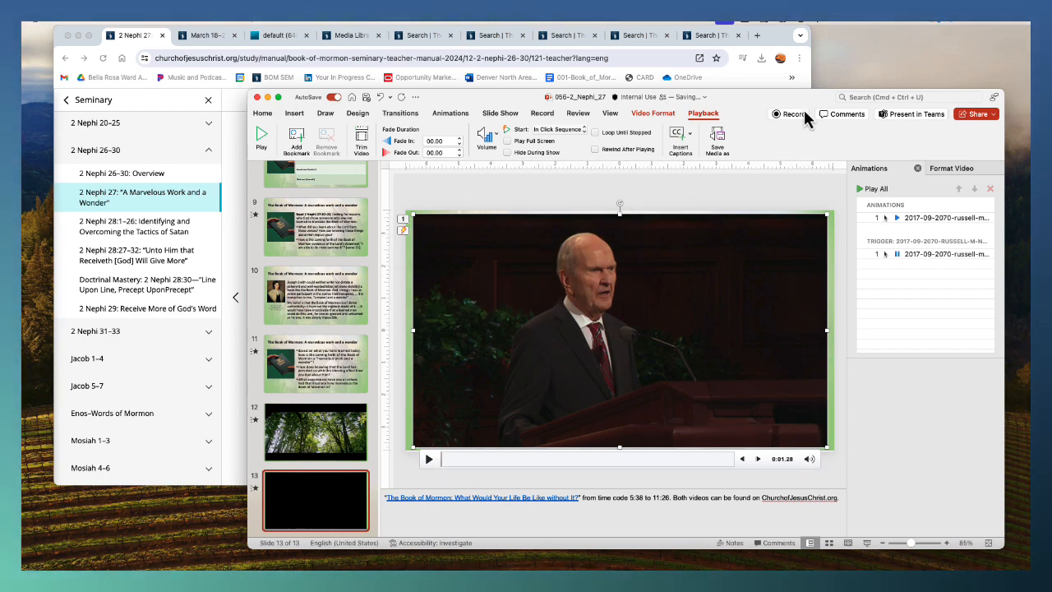
pyautogui.click(653, 115)
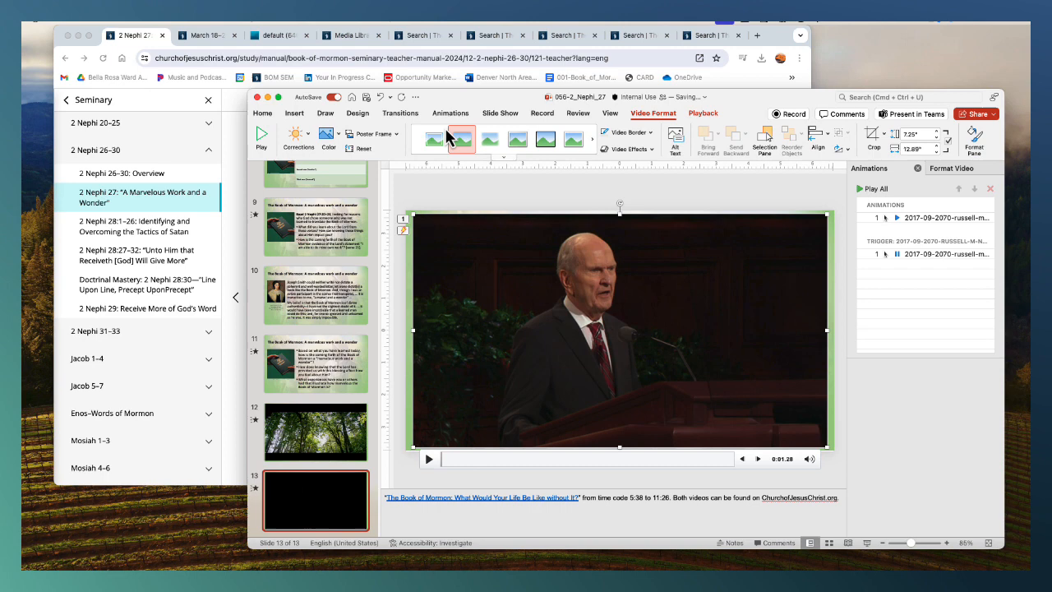
pyautogui.click(380, 132)
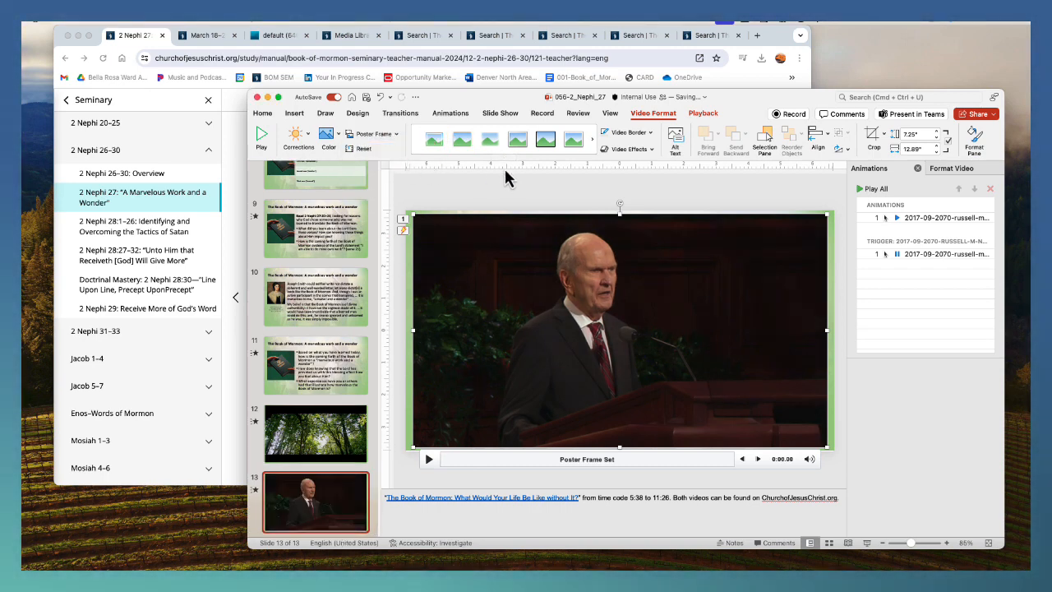
pyautogui.click(605, 529)
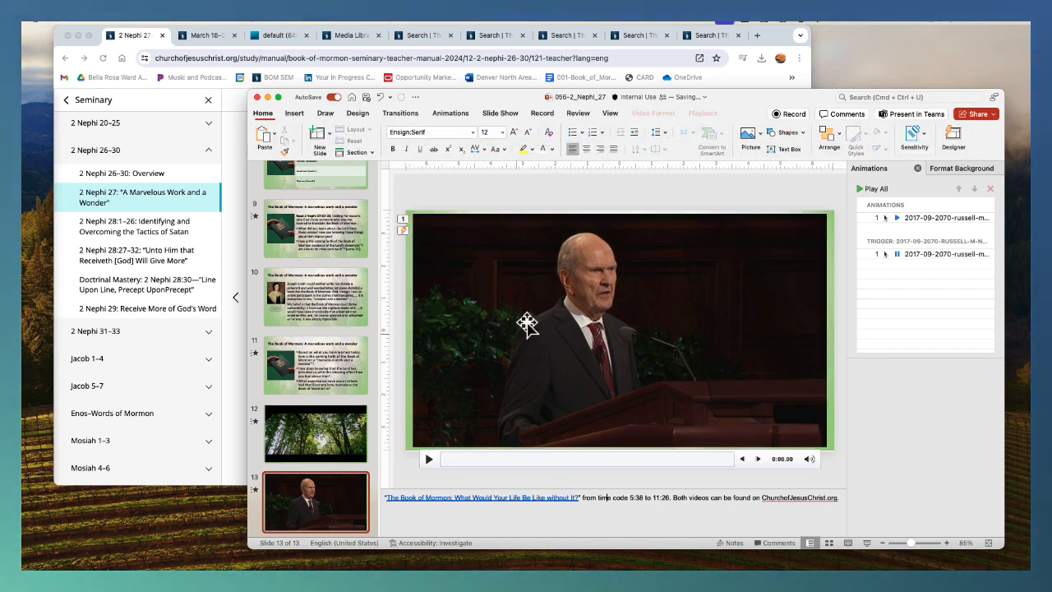
# Play slide 13's video, compare it with the second video in the browser manual, and return to PowerPoint
pyautogui.click(429, 460)
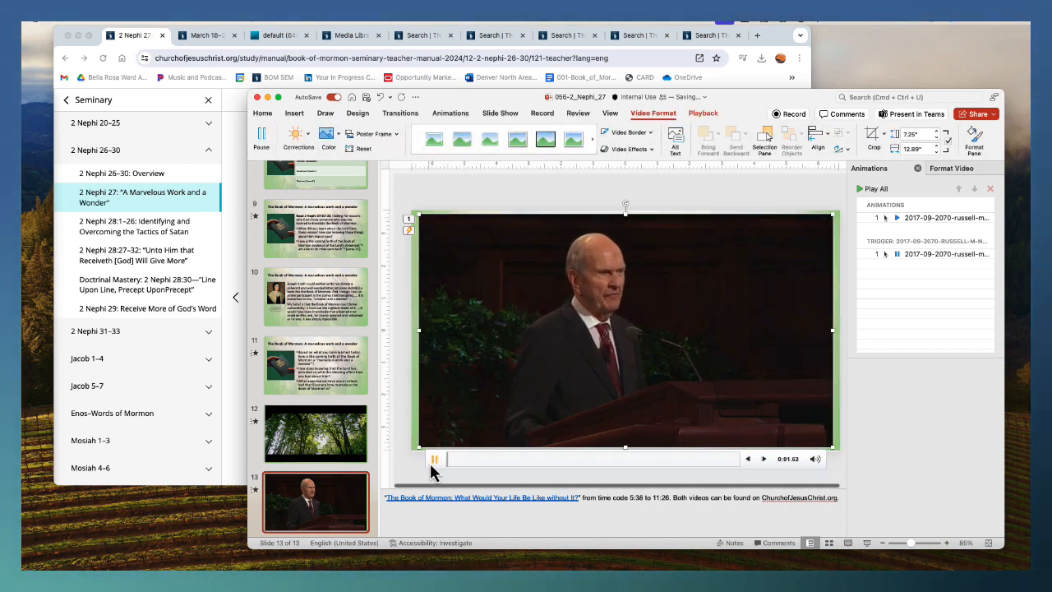
pyautogui.click(226, 361)
pyautogui.scroll(-5, 493, 345)
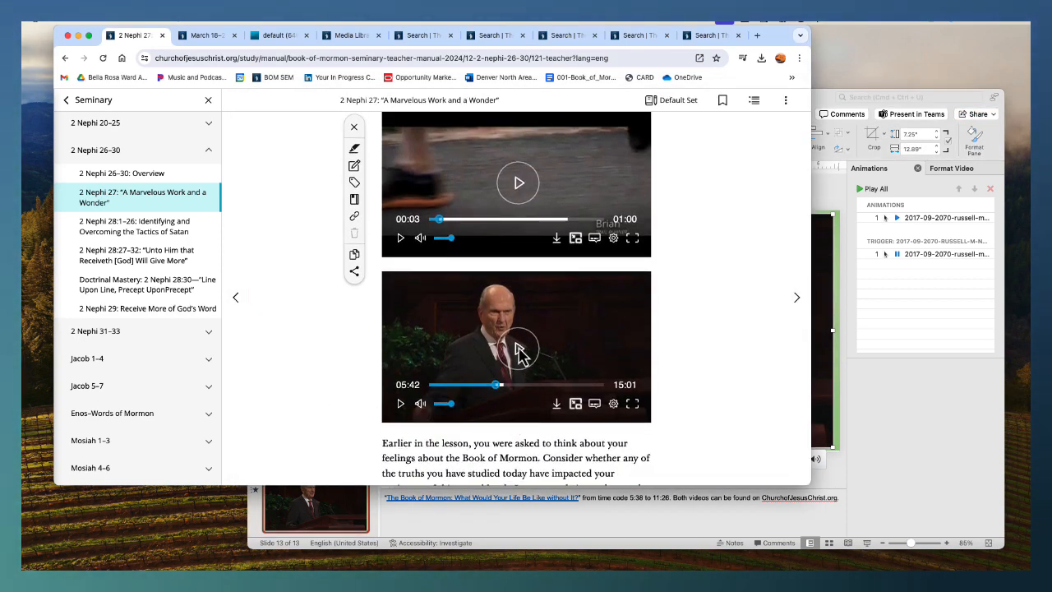
pyautogui.click(400, 403)
pyautogui.scroll(-1, 752, 345)
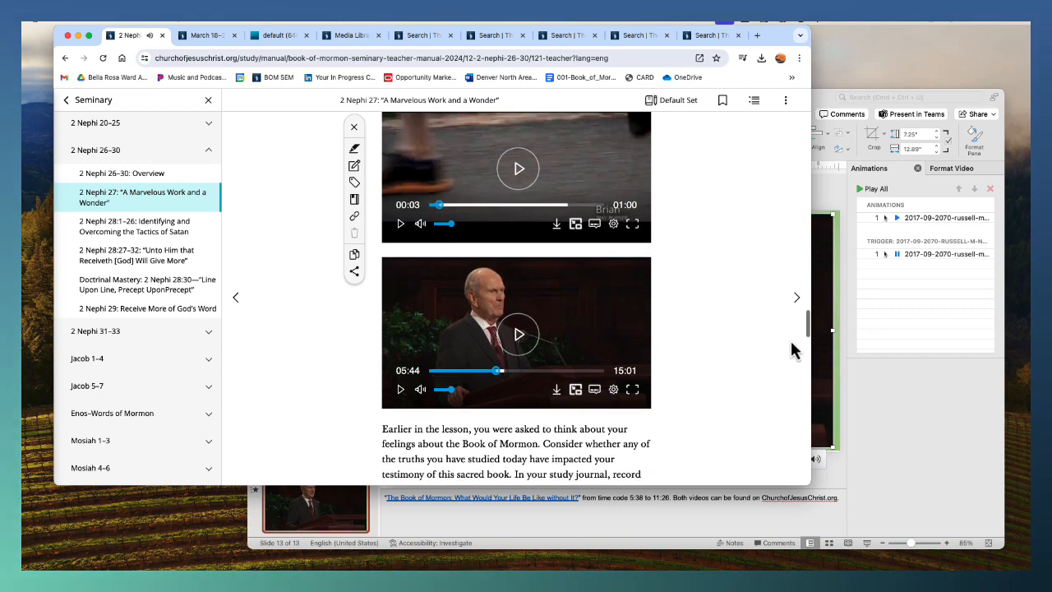
pyautogui.click(830, 322)
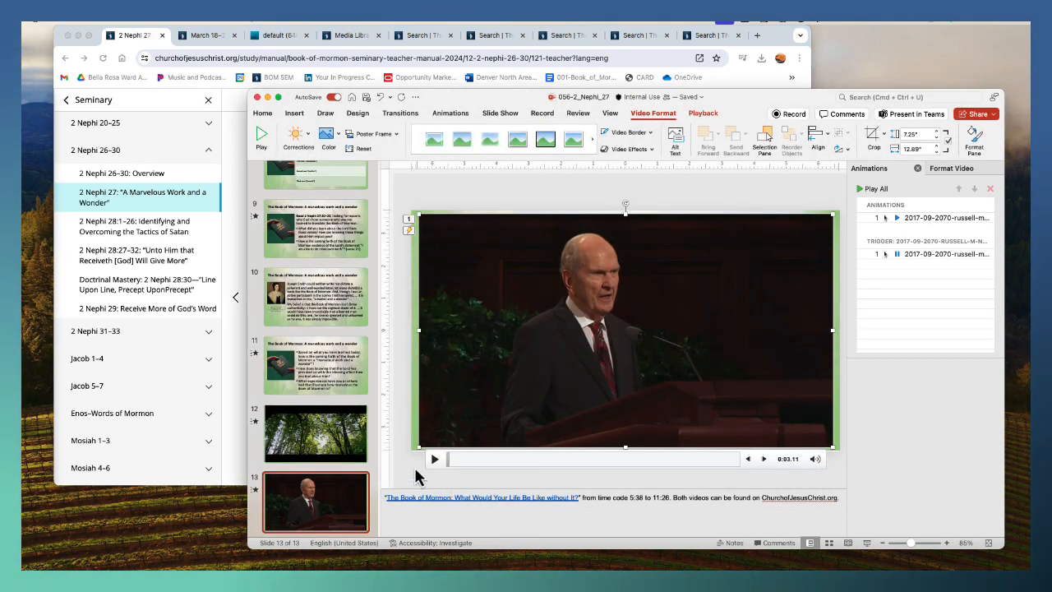
# Select slide 12 and run the slide show from there to check the video slides, ending back in the editing view
pyautogui.scroll(5, 325, 460)
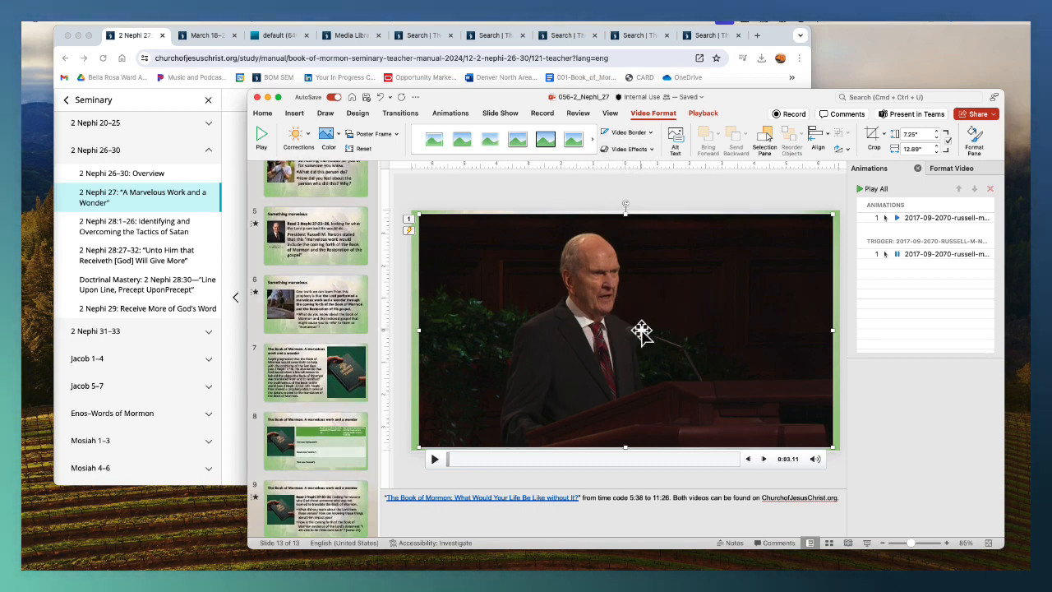
pyautogui.click(703, 113)
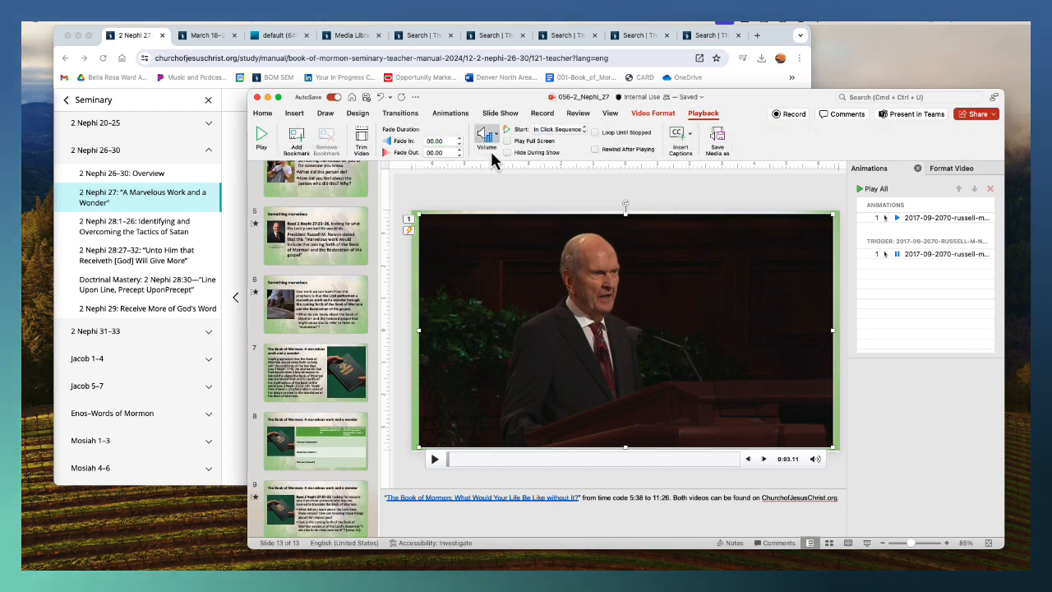
pyautogui.click(652, 113)
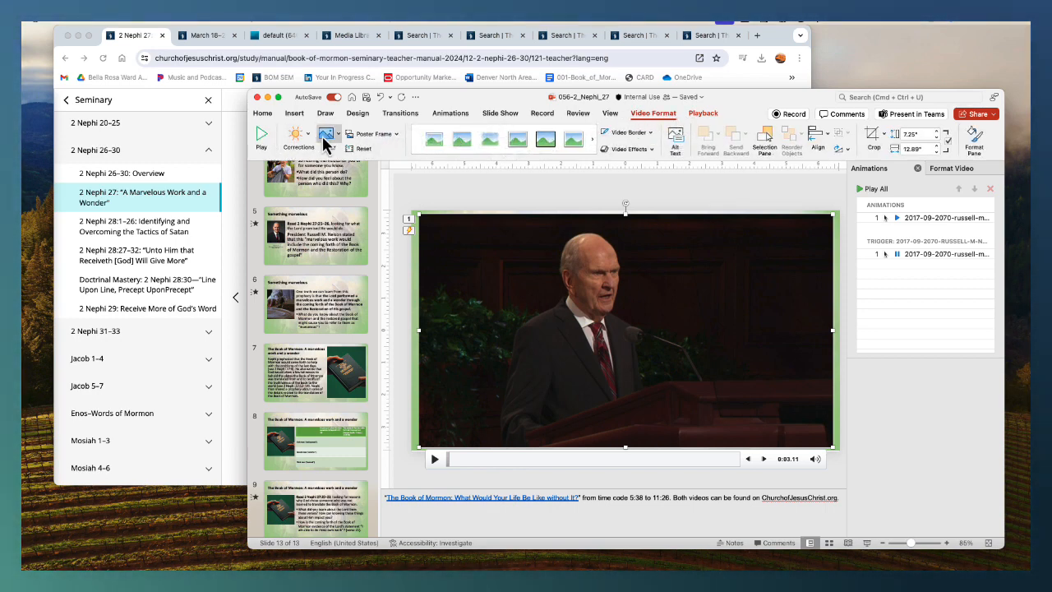
pyautogui.click(330, 470)
pyautogui.scroll(-3, 319, 393)
pyautogui.click(330, 467)
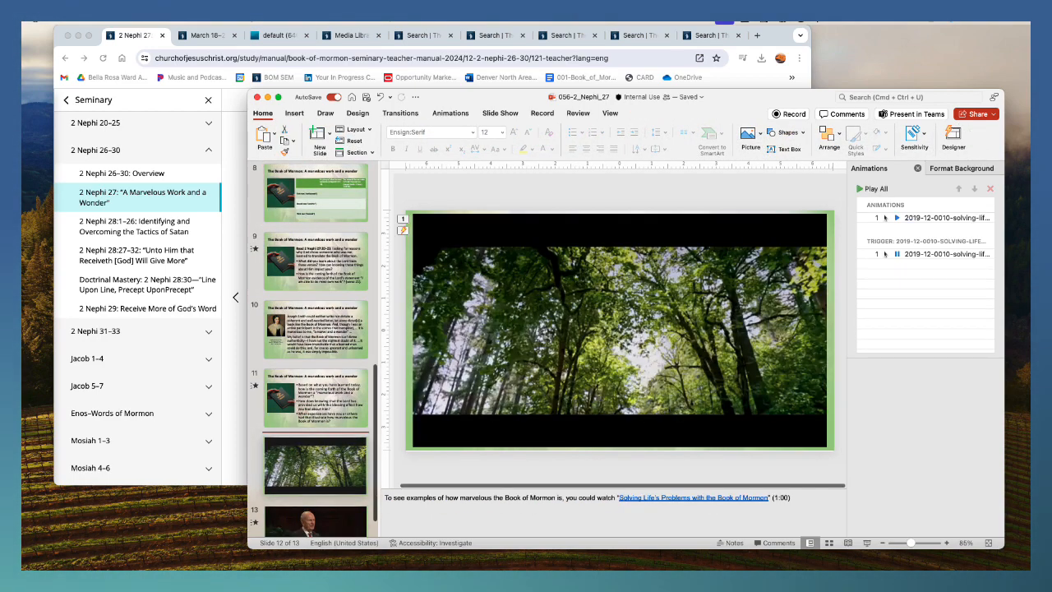
pyautogui.click(868, 544)
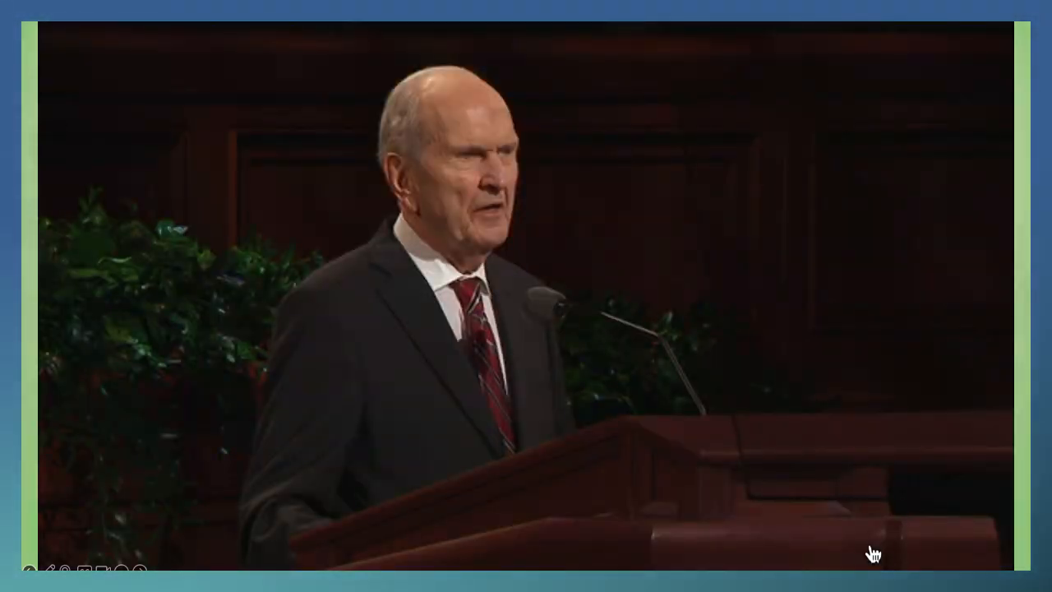
pyautogui.press('Escape')
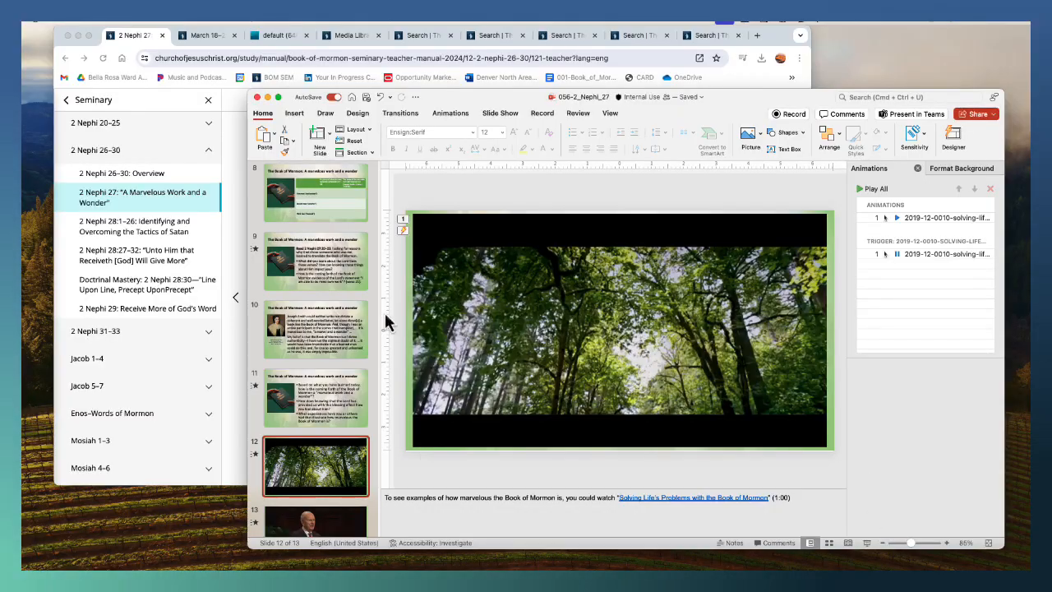
pyautogui.scroll(-3, 284, 285)
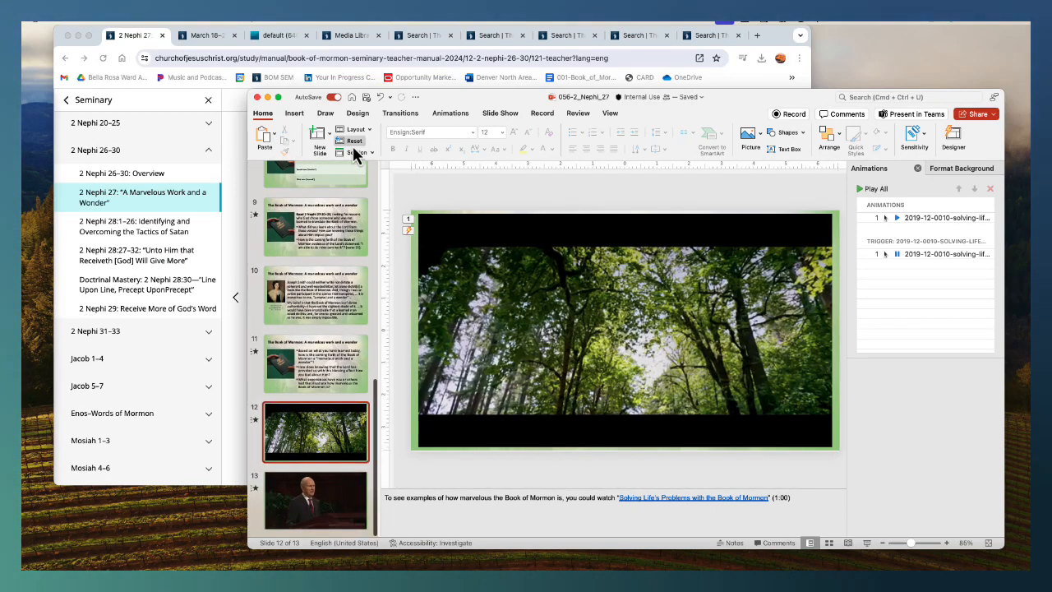
pyautogui.click(244, 324)
pyautogui.scroll(-2, 537, 321)
pyautogui.scroll(1, 460, 304)
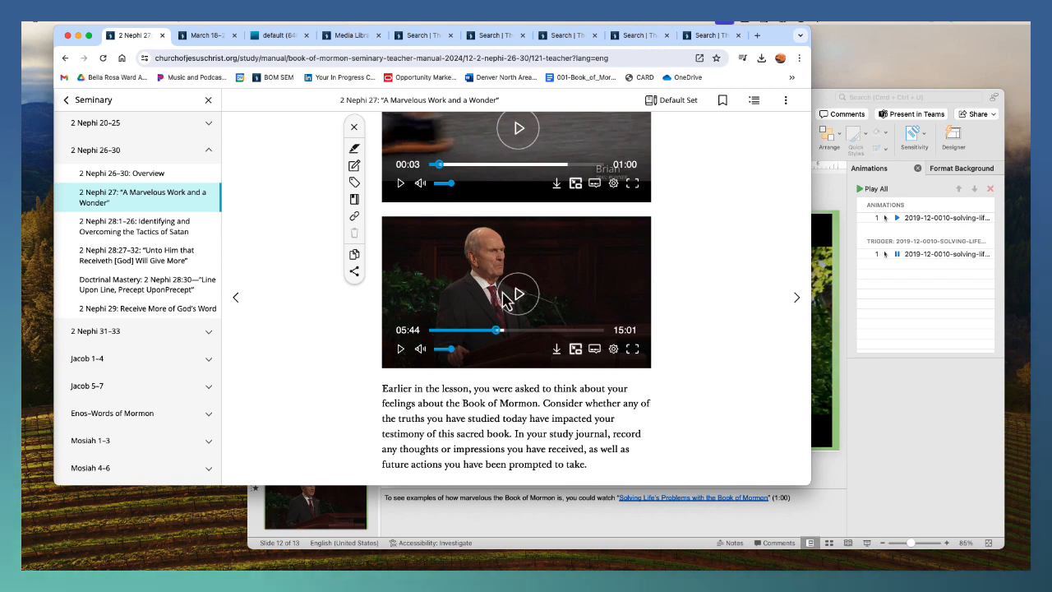
pyautogui.click(840, 287)
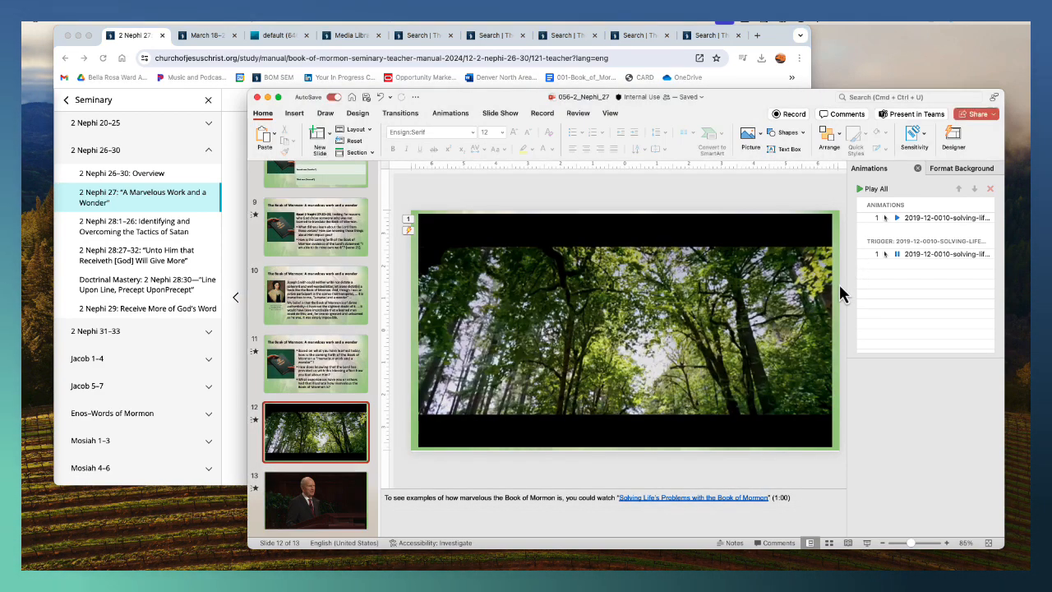
pyautogui.click(329, 135)
pyautogui.click(451, 228)
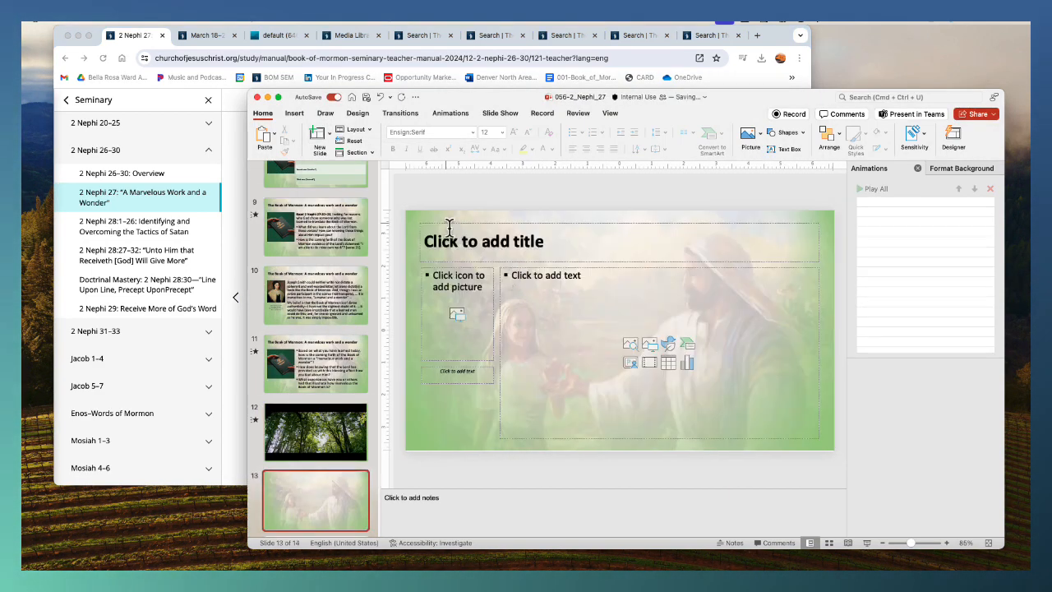
pyautogui.scroll(-3, 582, 307)
pyautogui.click(355, 448)
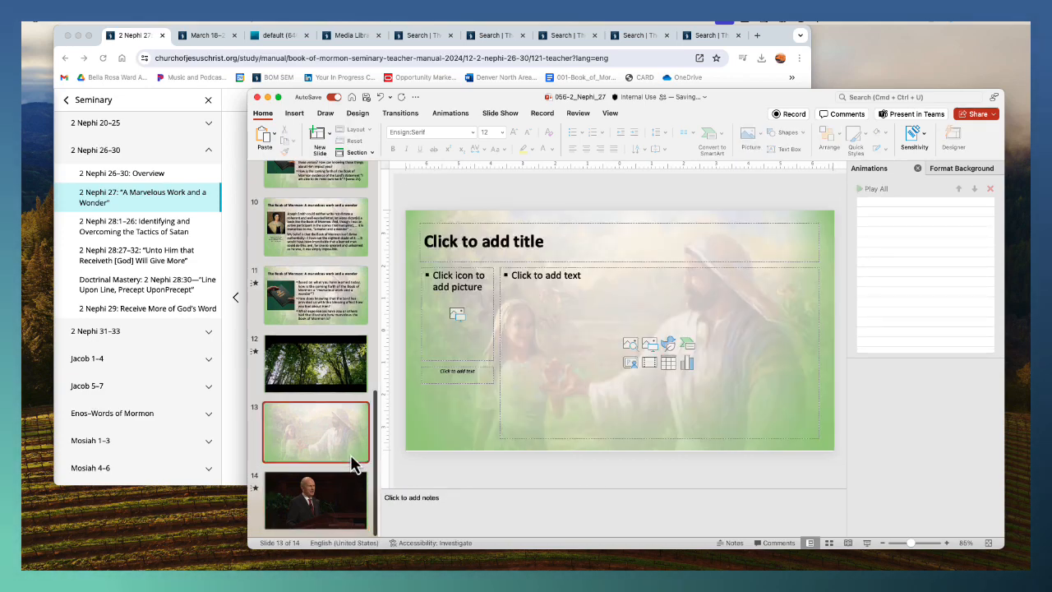
pyautogui.press('BackSpace')
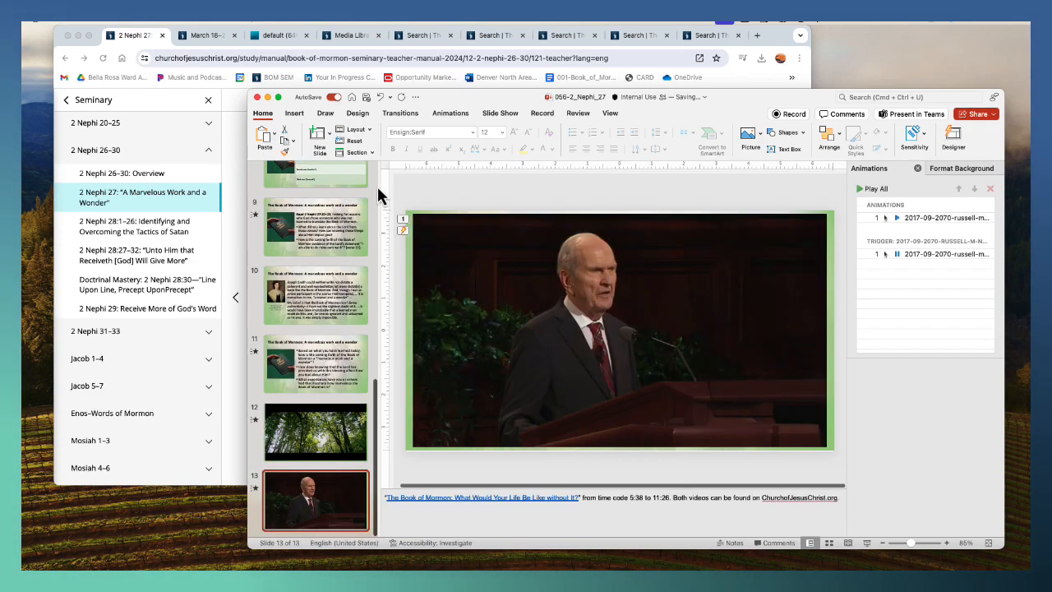
pyautogui.click(331, 137)
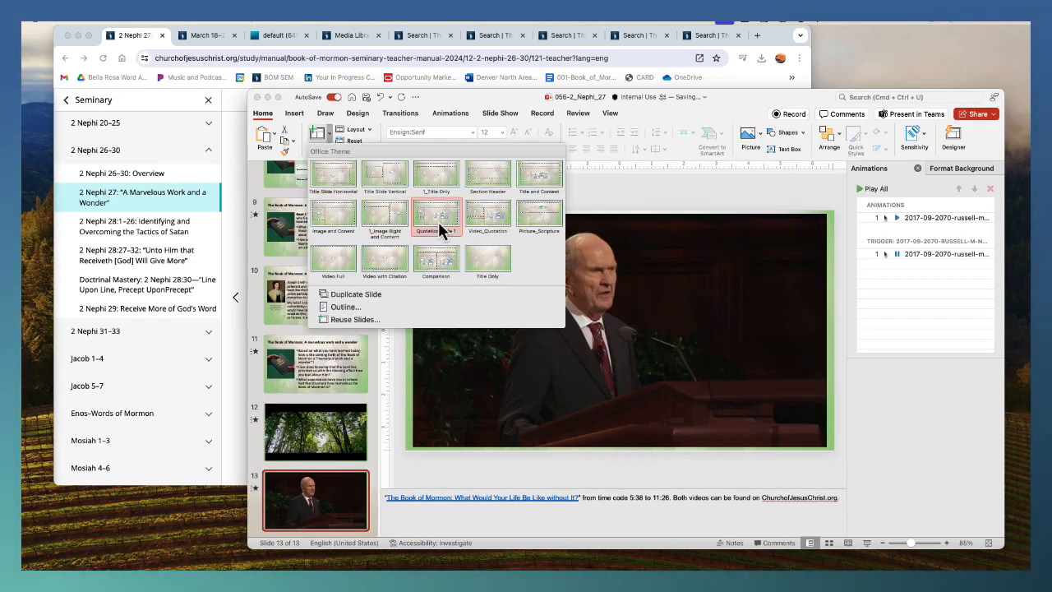
pyautogui.click(476, 221)
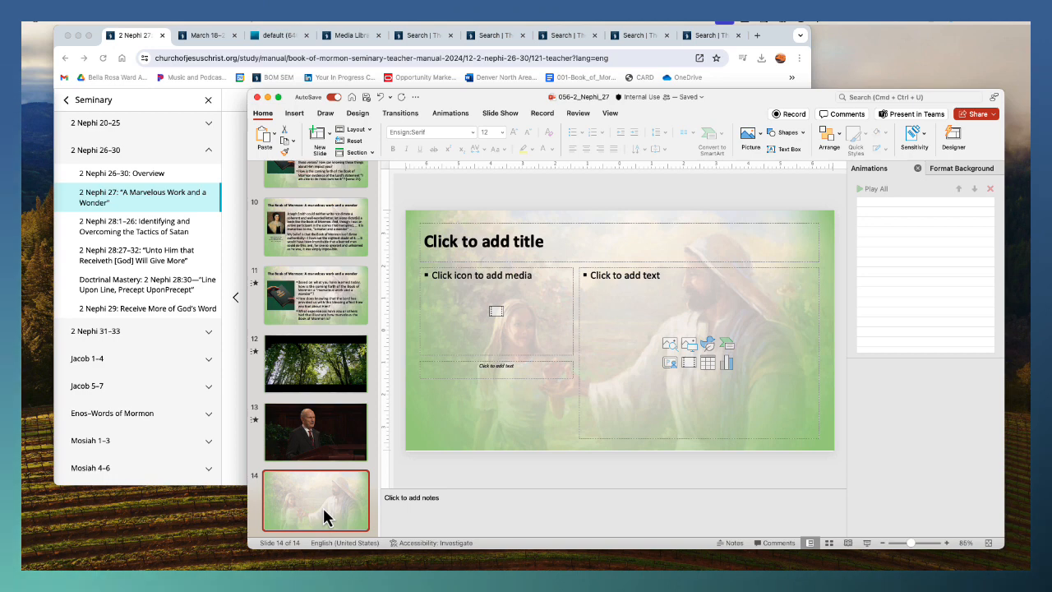
pyautogui.press('BackSpace')
# Switch to the manual in the browser and copy the paragraph from "Earlier in the lesson" through "prompted to take."
pyautogui.click(243, 480)
pyautogui.scroll(-3, 386, 386)
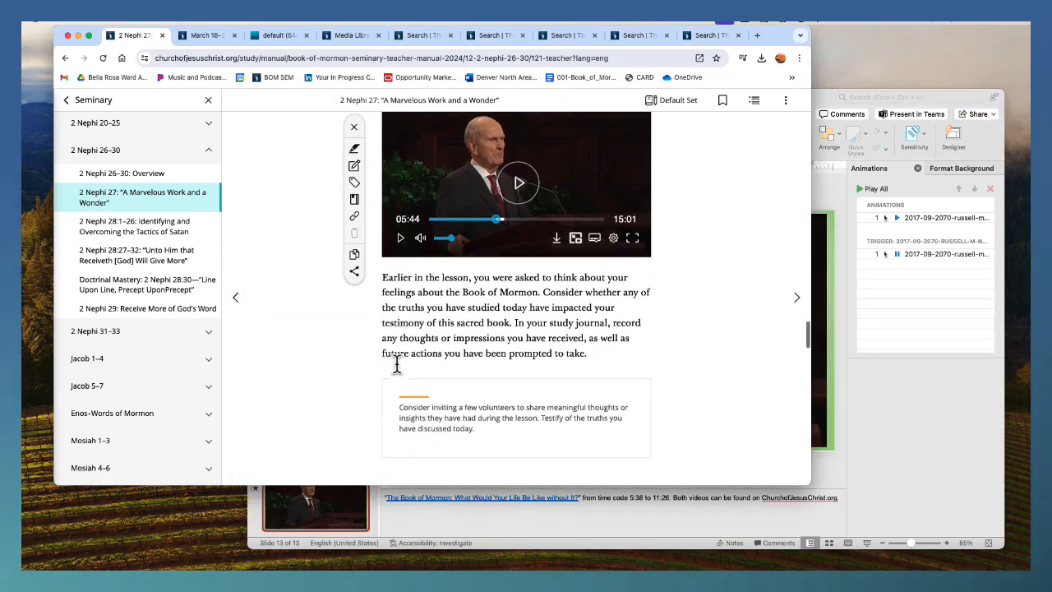
pyautogui.moveTo(382, 263); pyautogui.dragTo(648, 279)
pyautogui.click(482, 265)
pyautogui.moveTo(383, 262); pyautogui.dragTo(652, 347)
pyautogui.press('super+c')
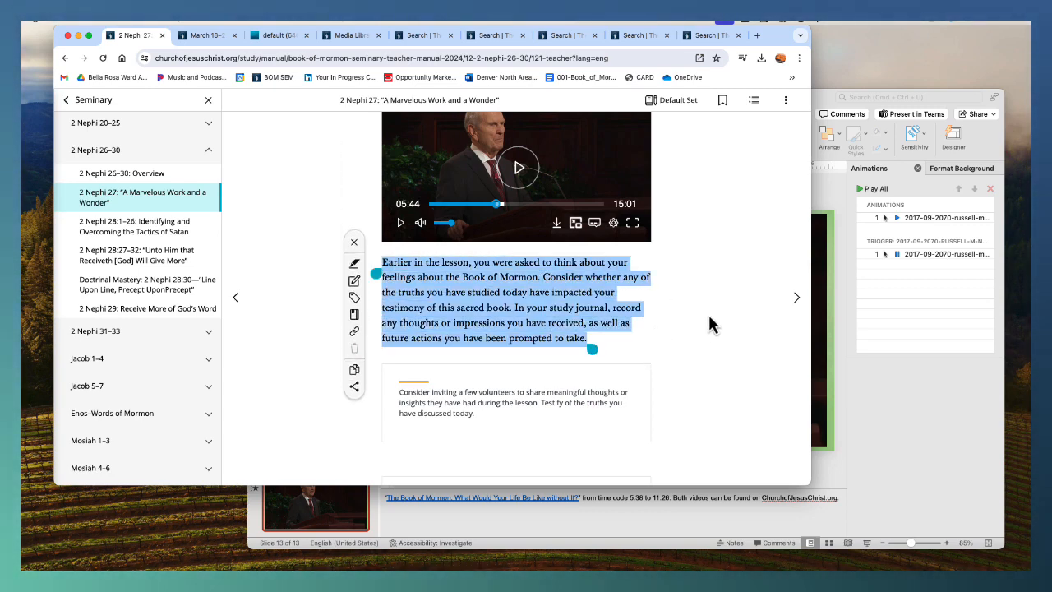
# Switch to PowerPoint, add an Image and Content slide after slide 13, and paste the copied paragraph into its content area as text only
pyautogui.click(835, 299)
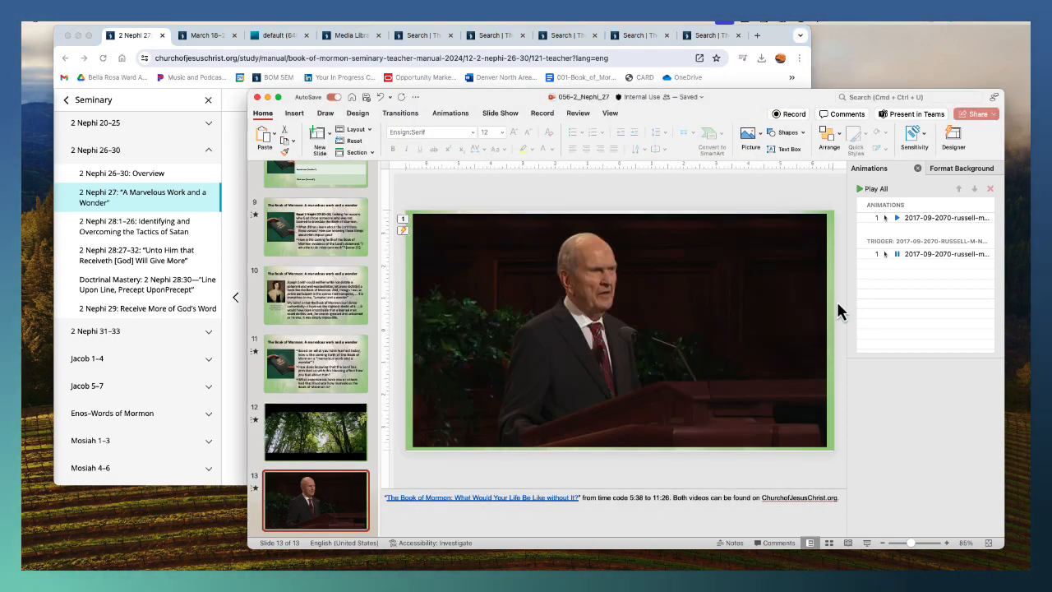
pyautogui.click(328, 135)
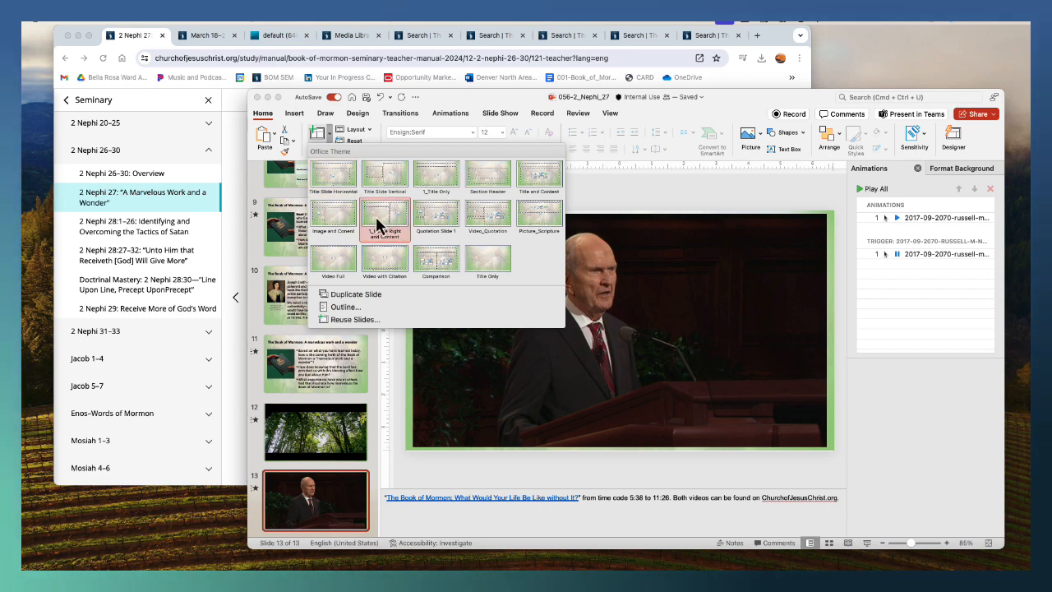
pyautogui.click(334, 230)
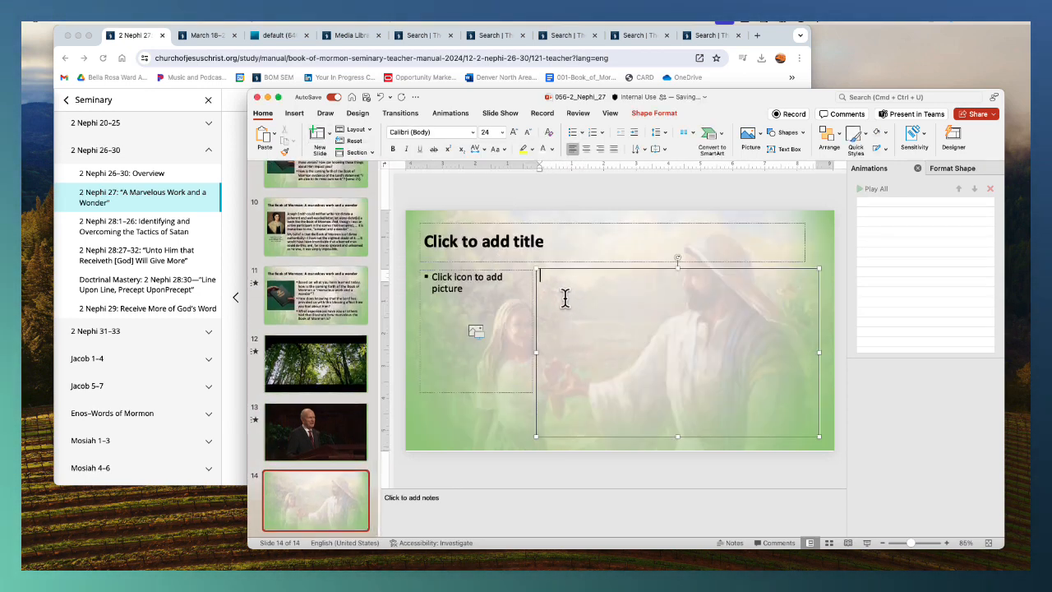
pyautogui.press('super+v')
pyautogui.moveTo(727, 333); pyautogui.dragTo(537, 271)
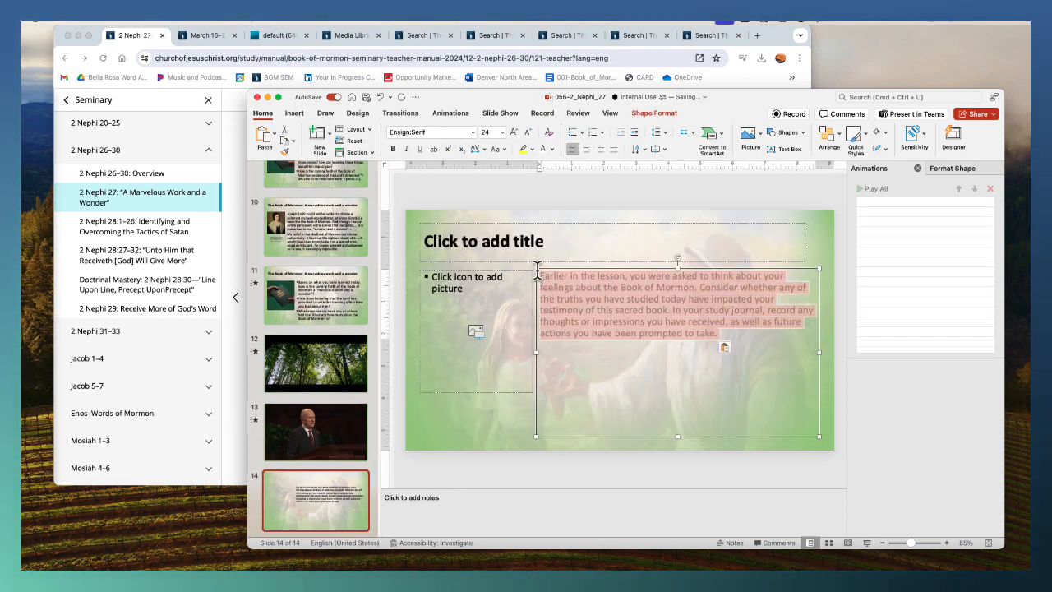
pyautogui.click(726, 346)
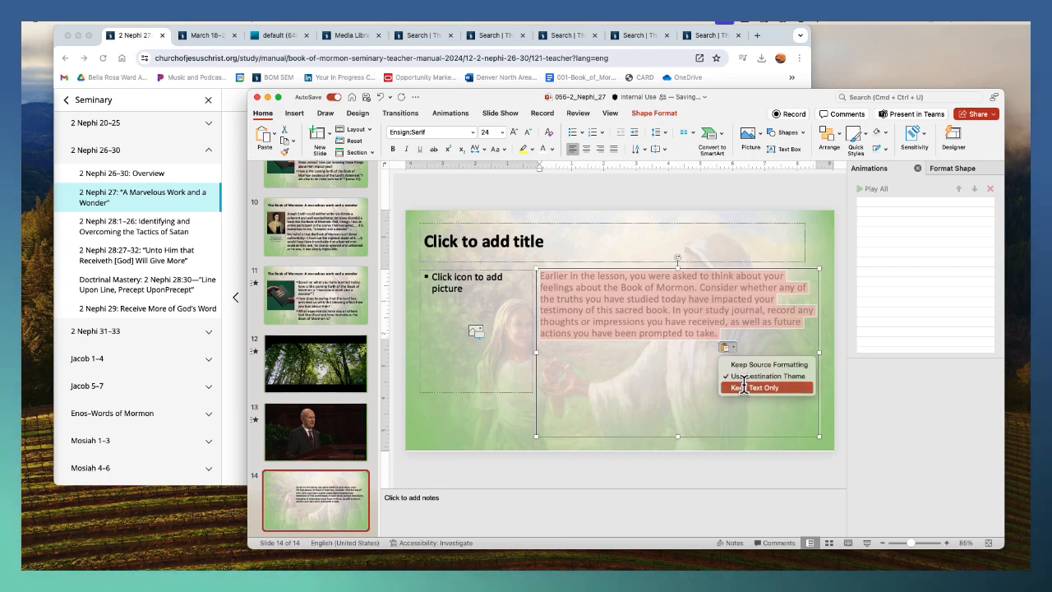
pyautogui.click(744, 383)
# Enlarge the whole pasted paragraph on slide 14 to 36-point text
pyautogui.moveTo(737, 338); pyautogui.dragTo(502, 230)
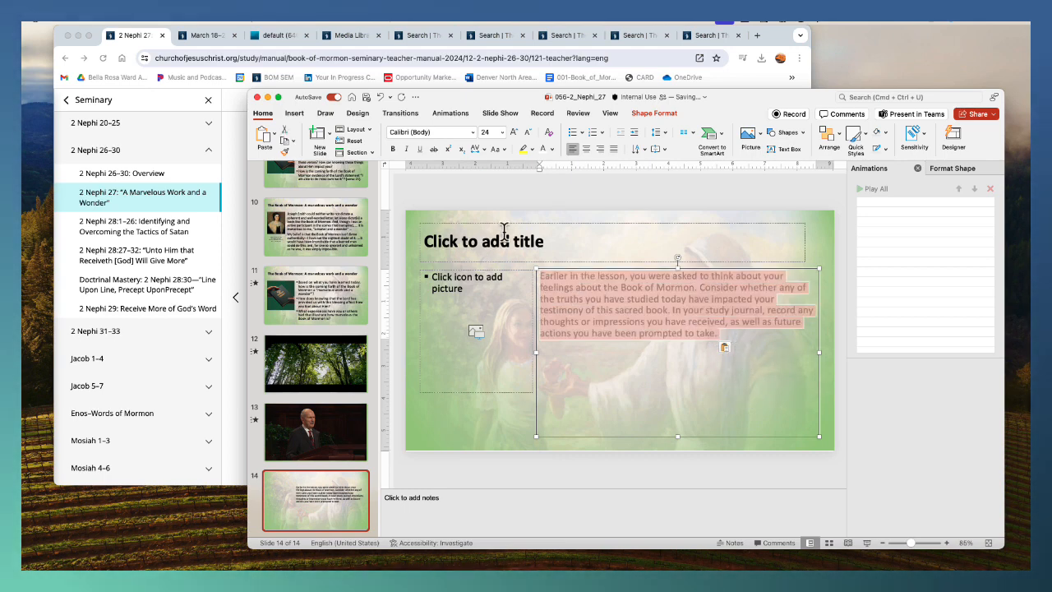
pyautogui.click(514, 134)
pyautogui.click(513, 132)
pyautogui.click(513, 133)
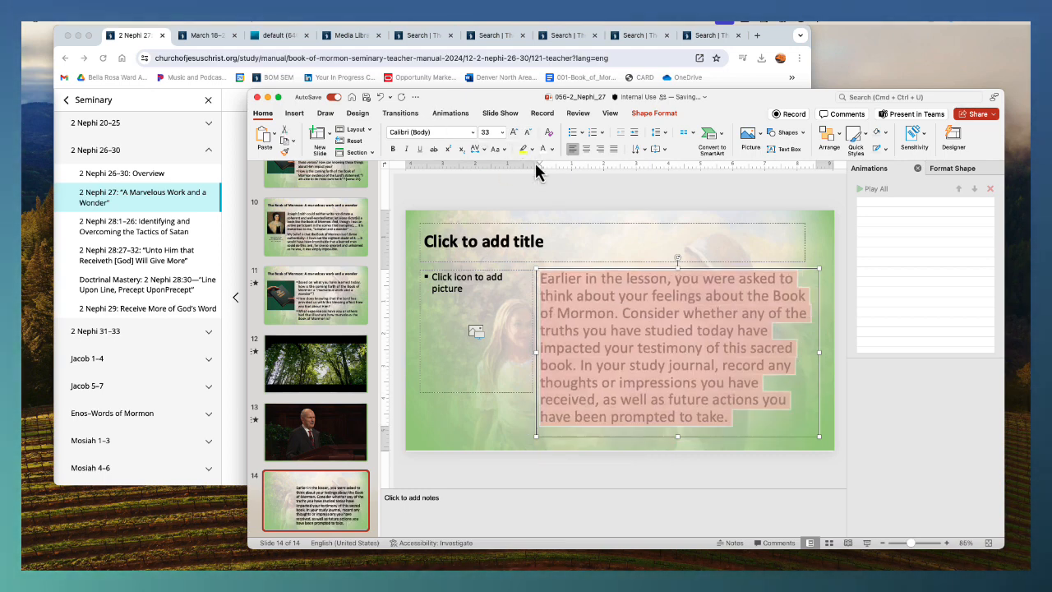
# Copy the Book of Mormon picture from slide 11 into the picture area of slide 14
pyautogui.click(278, 318)
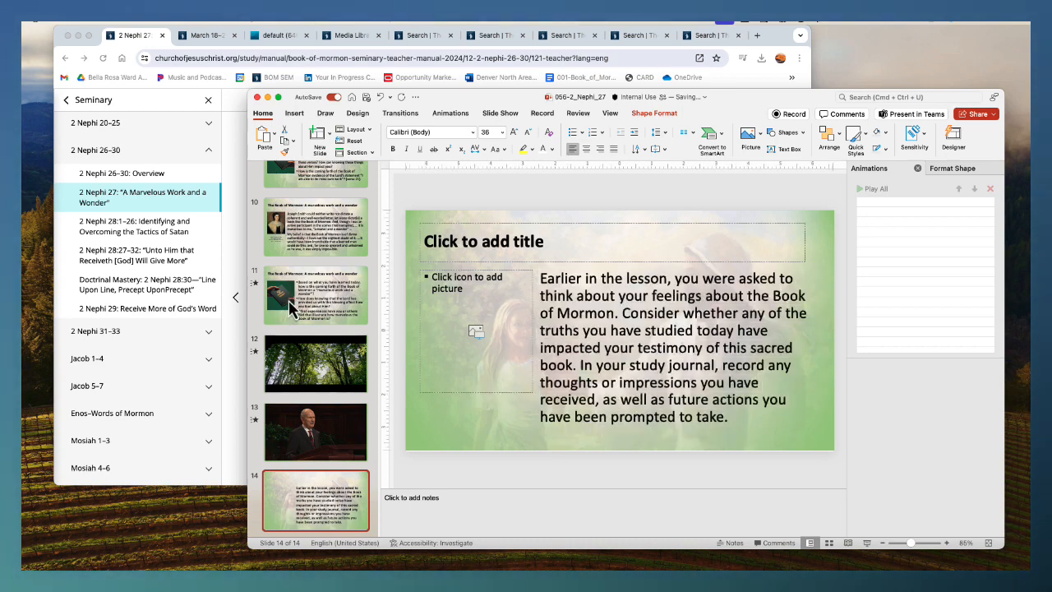
pyautogui.click(351, 476)
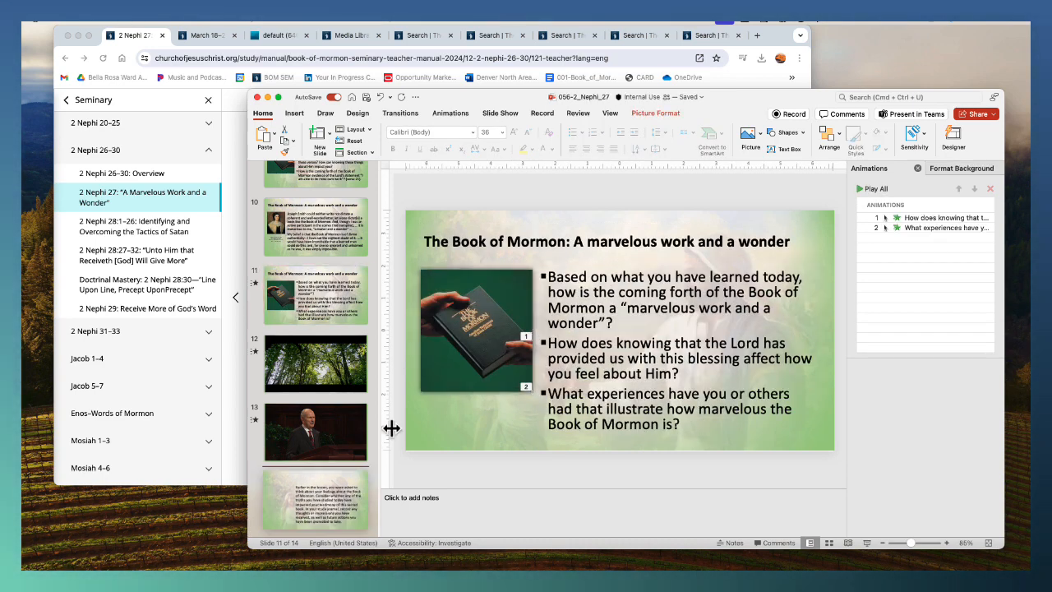
pyautogui.press('cmd+v')
# Copy slide 11's title "The Book of Mormon: A marvelous work and a wonder" into the title of slide 14
pyautogui.click(318, 297)
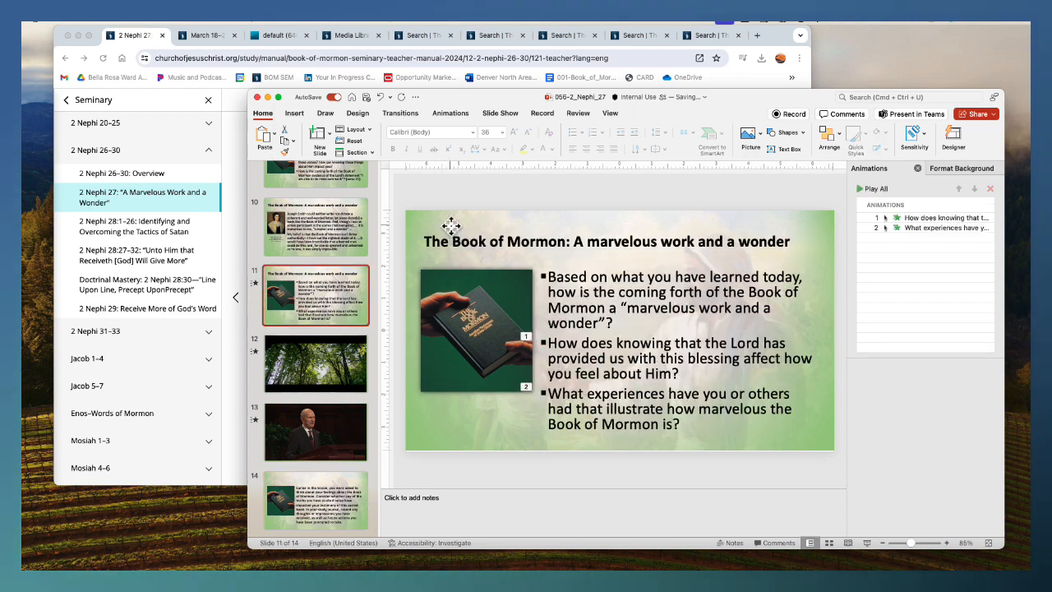
pyautogui.tripleClick(465, 240)
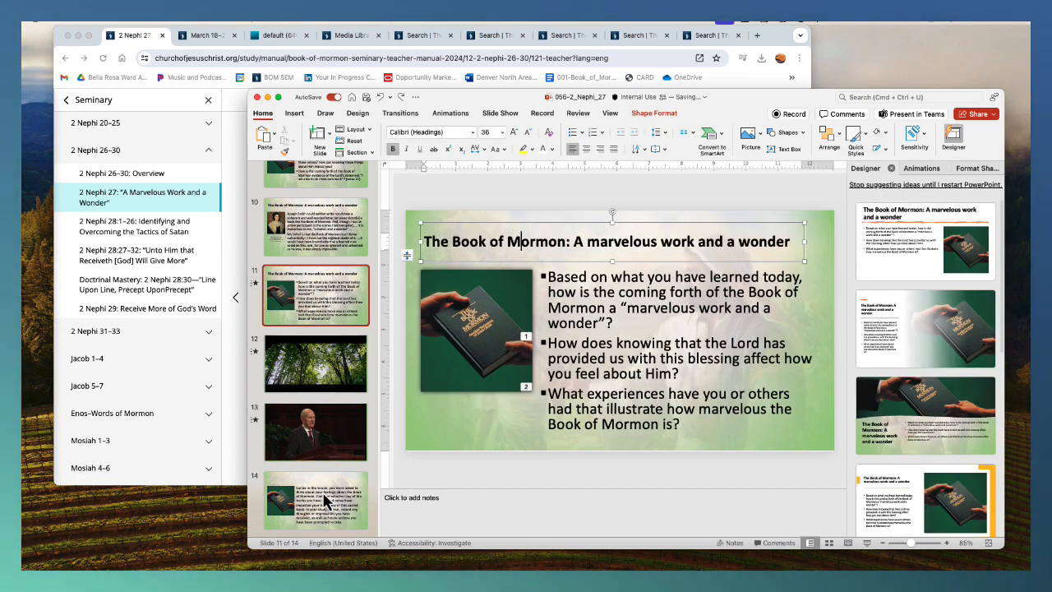
pyautogui.click(324, 498)
pyautogui.press('super+v')
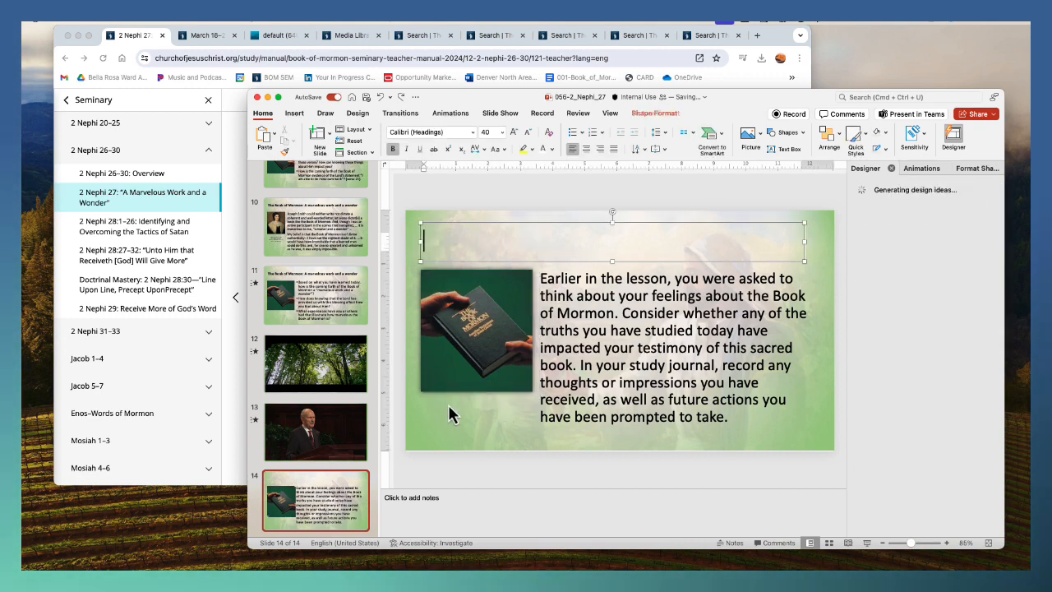
pyautogui.click(345, 298)
pyautogui.tripleClick(540, 236)
pyautogui.press('super+c')
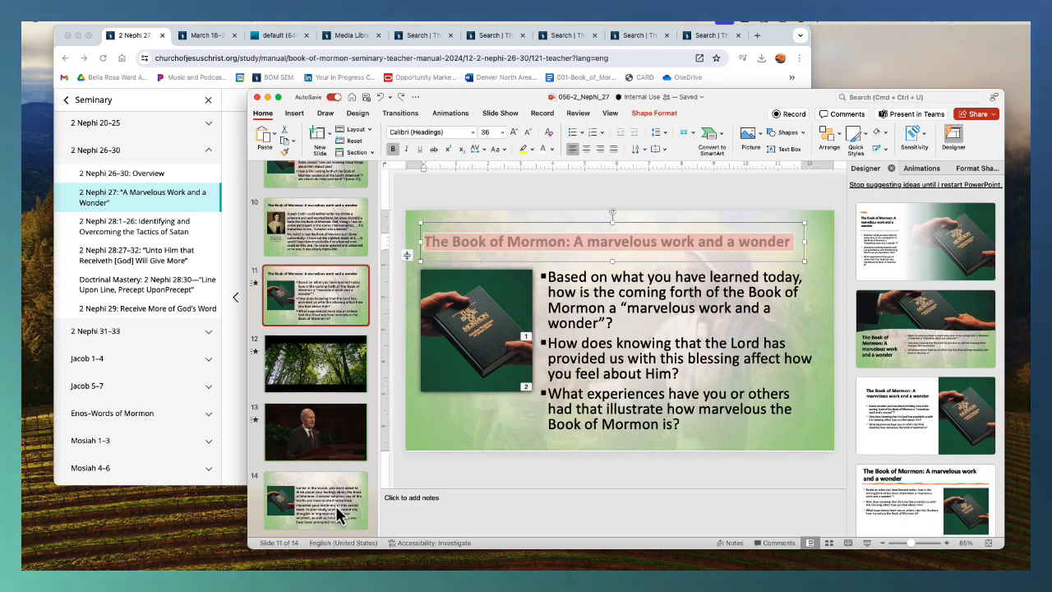
pyautogui.click(312, 489)
pyautogui.click(520, 242)
pyautogui.press('super+v')
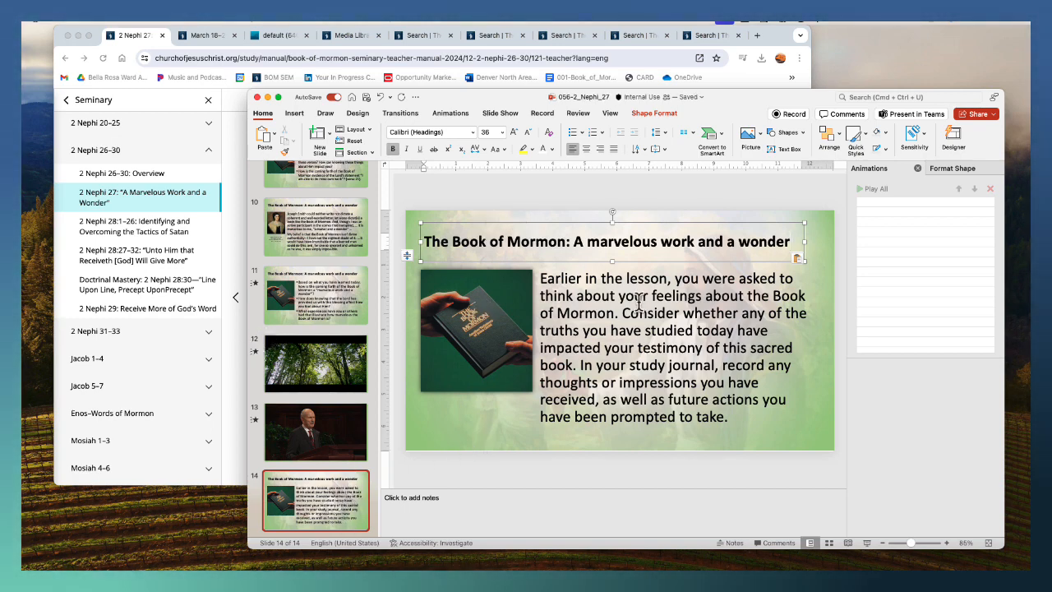
# Delete slide 14's Book of Mormon picture and open the Desktop folder 001-Frequent_Images to choose a replacement
pyautogui.click(470, 314)
pyautogui.press('Delete')
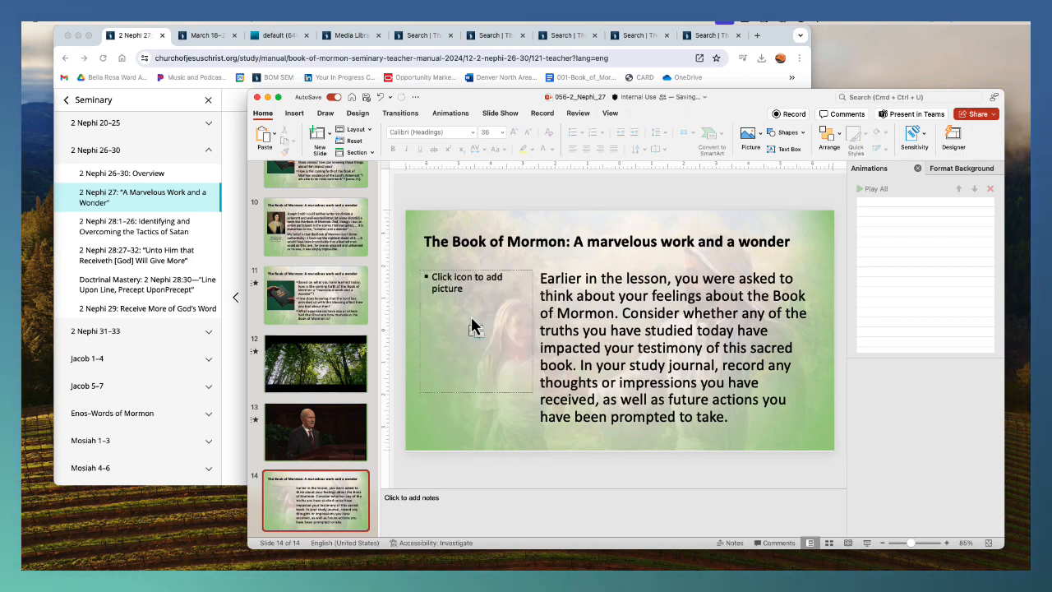
pyautogui.click(474, 336)
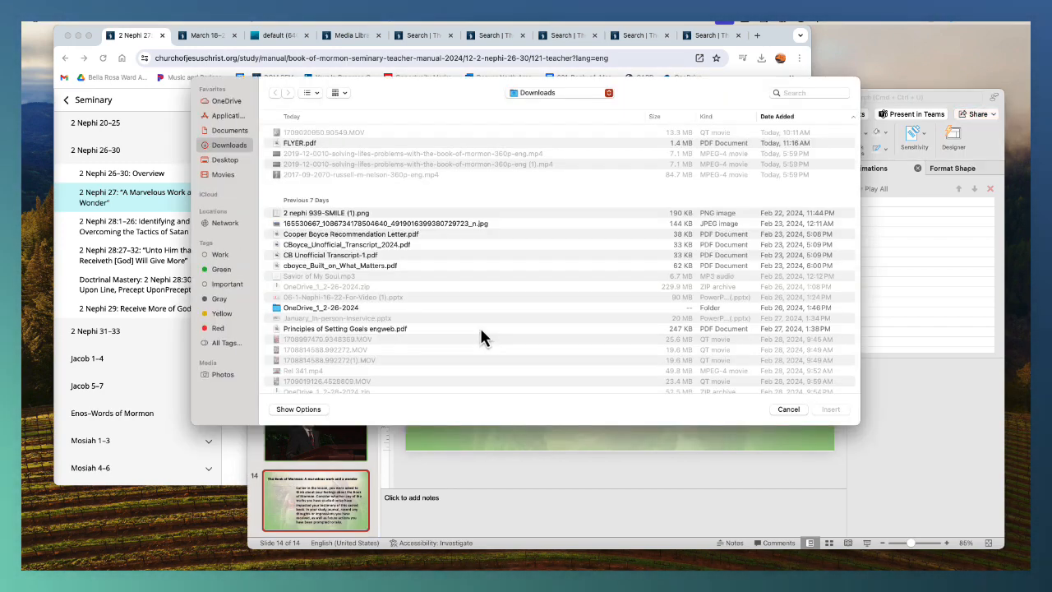
pyautogui.click(219, 158)
pyautogui.scroll(-15, 321, 173)
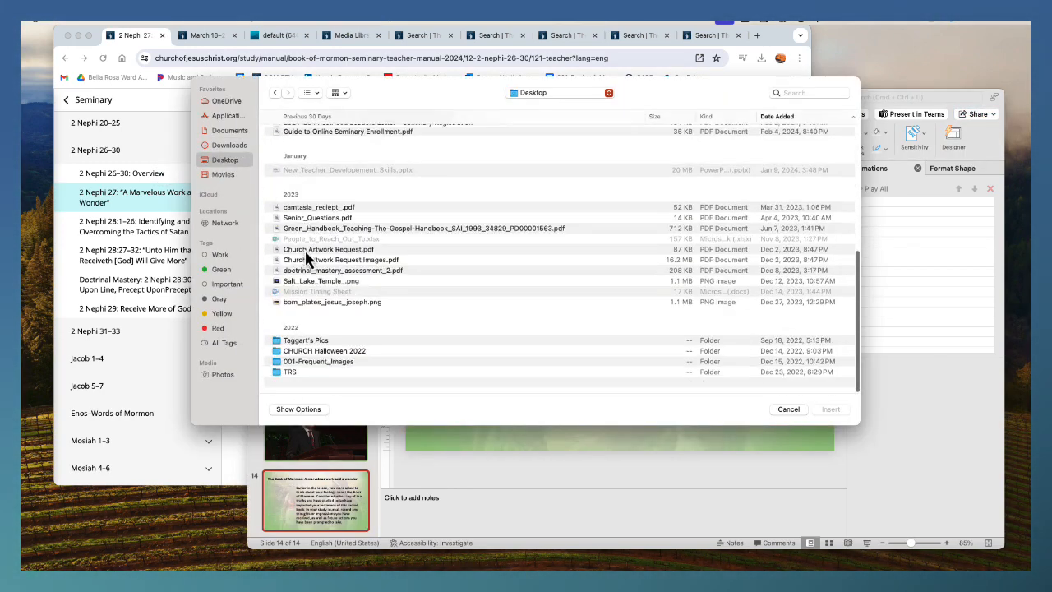
pyautogui.click(314, 372)
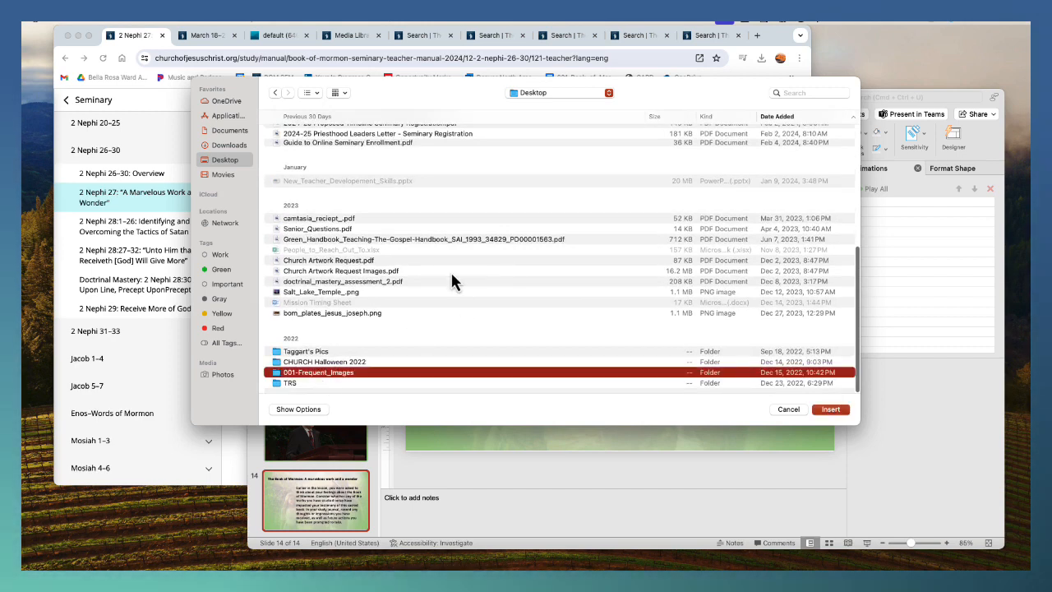
pyautogui.click(838, 410)
# Insert Journaling.jpeg from the 004-Journaling_Study_Journal folder and give the picture a drop-shadow quick style
pyautogui.click(391, 179)
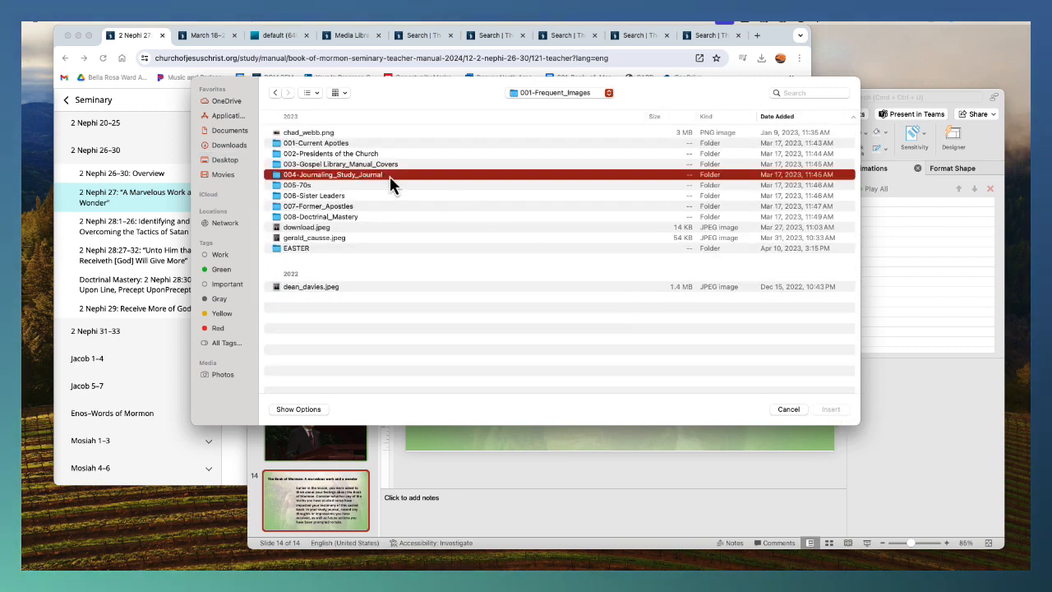
pyautogui.doubleClick(392, 179)
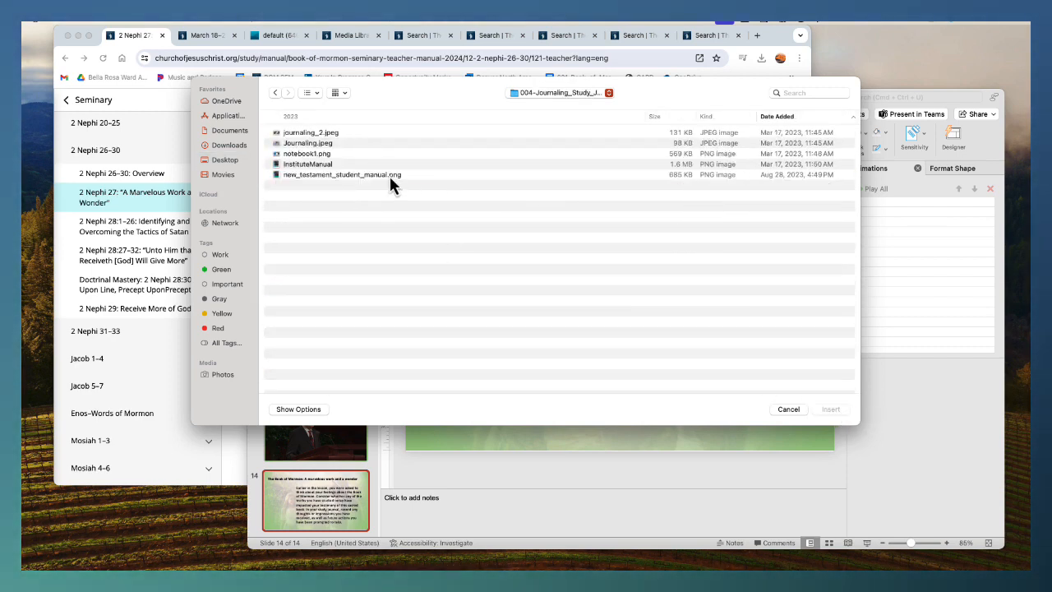
pyautogui.click(316, 143)
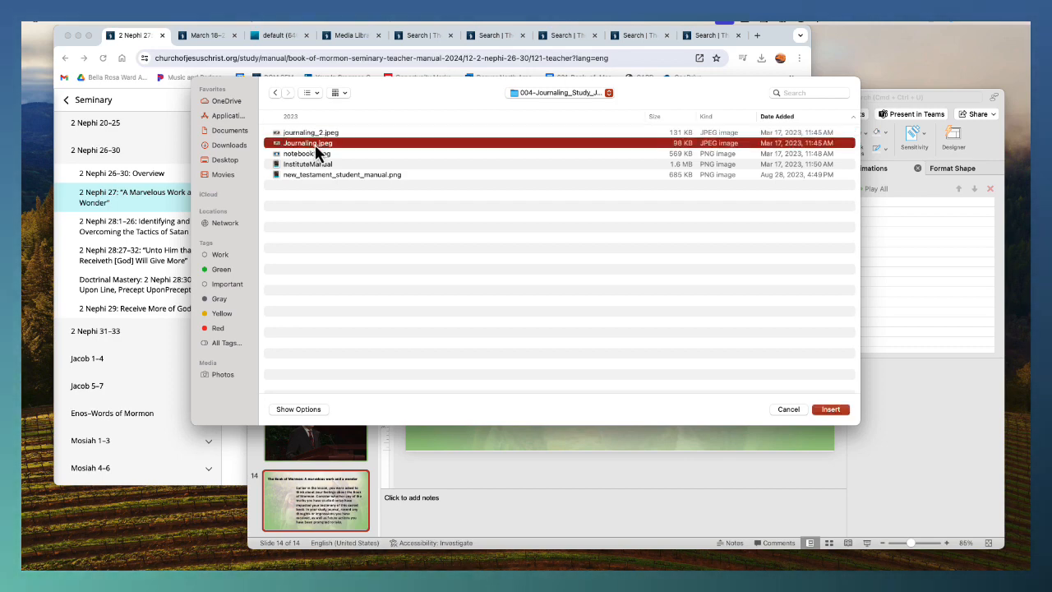
pyautogui.click(830, 409)
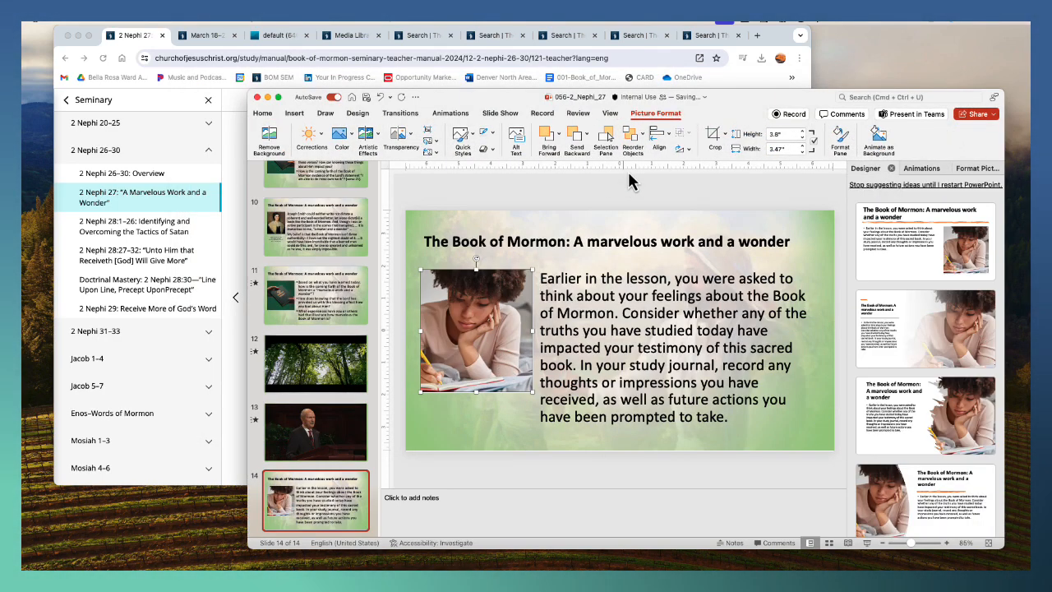
pyautogui.click(462, 135)
pyautogui.click(604, 185)
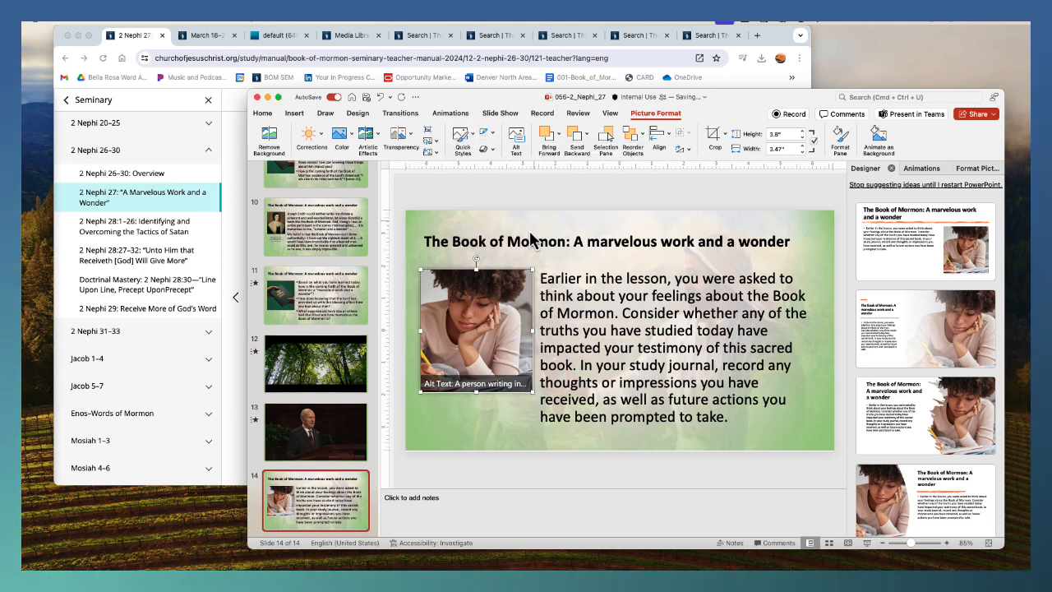
# Add a new slide with the Section Header layout after slide 14
pyautogui.click(297, 525)
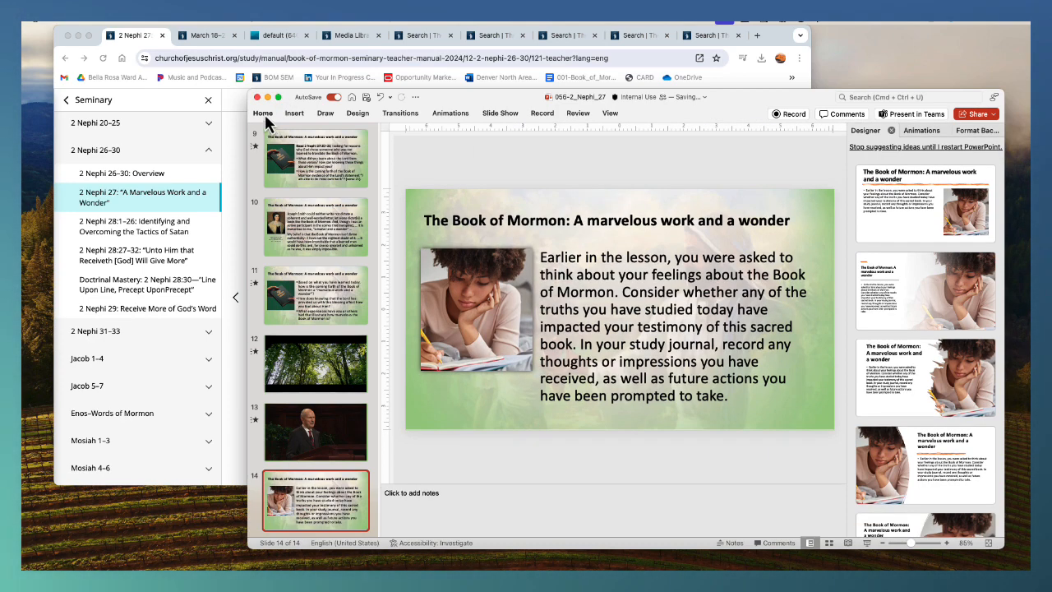
pyautogui.click(330, 134)
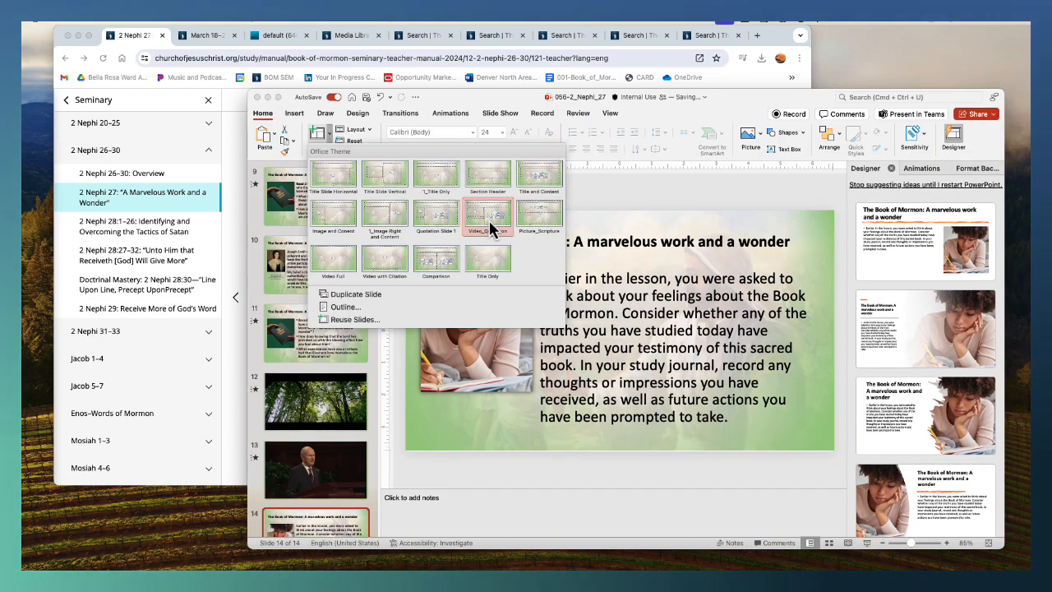
pyautogui.click(487, 186)
# Copy the heading "Commentary and Background Information" from the browser manual and paste it as slide 15's title, keeping text only
pyautogui.click(238, 295)
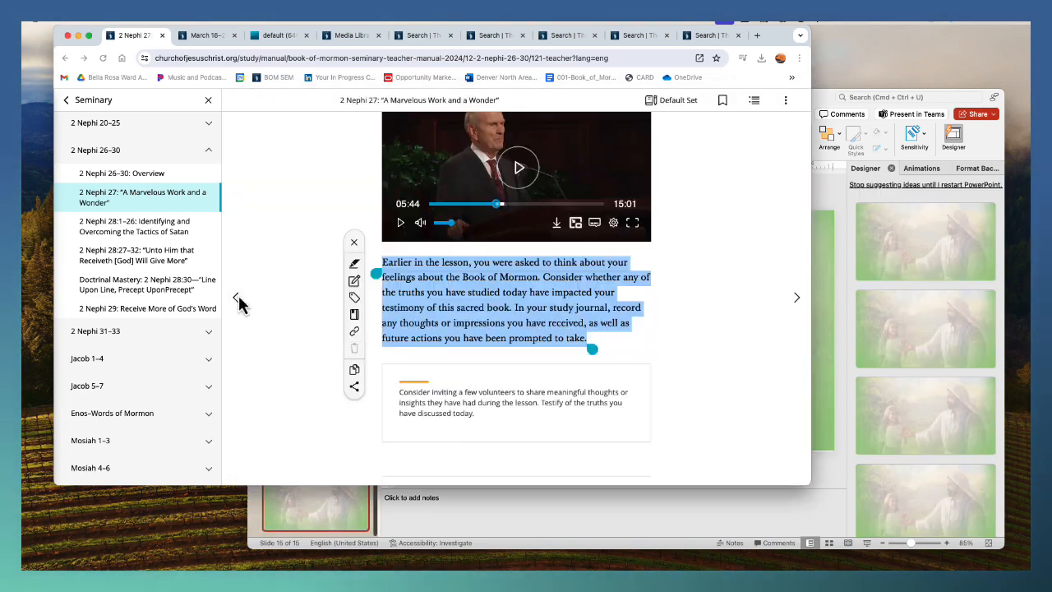
pyautogui.scroll(-5, 246, 291)
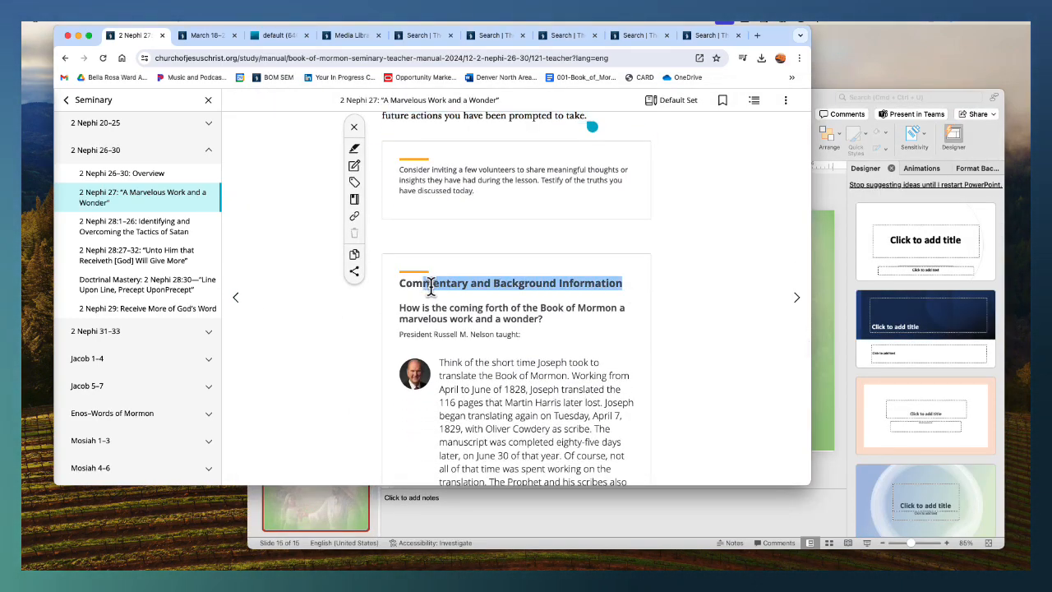
pyautogui.click(830, 317)
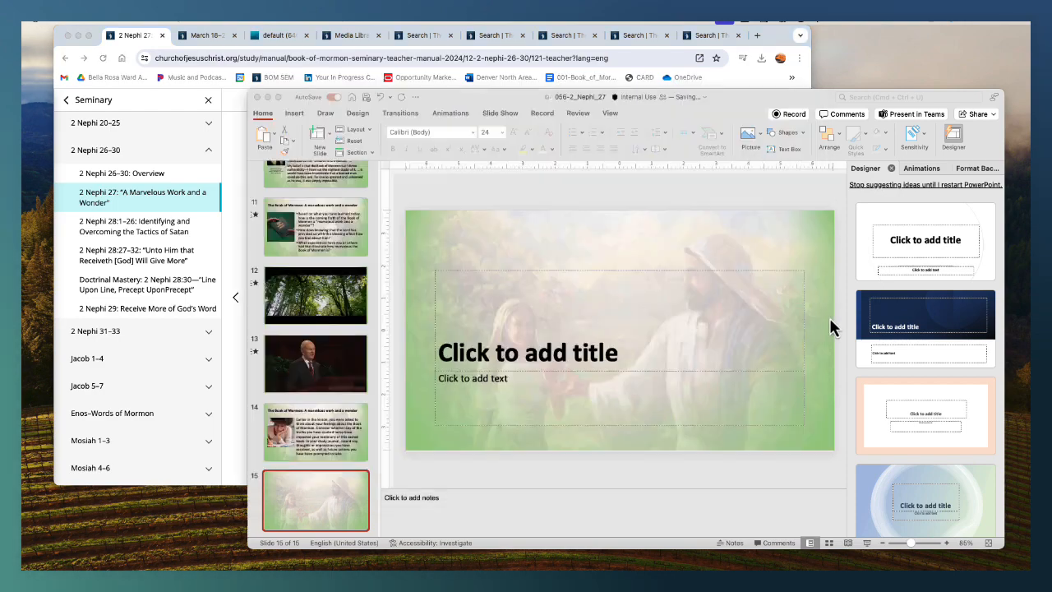
pyautogui.click(578, 364)
pyautogui.write('Commentary and Background Information')
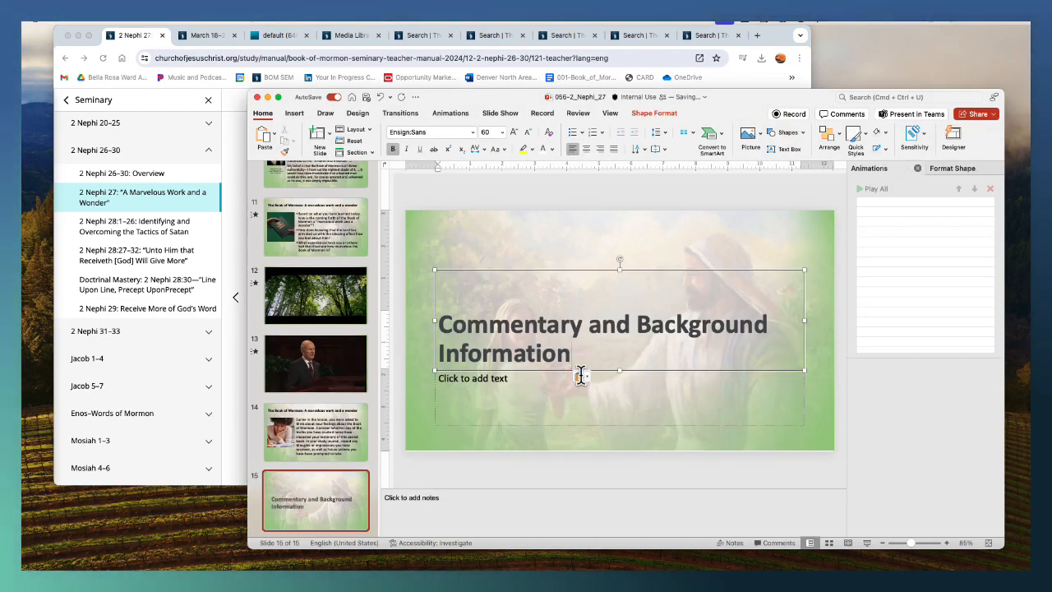
pyautogui.click(581, 376)
pyautogui.click(603, 417)
# Switch to the manual in the browser and look through the quotations and videos in the Commentary and Background Information section
pyautogui.click(237, 382)
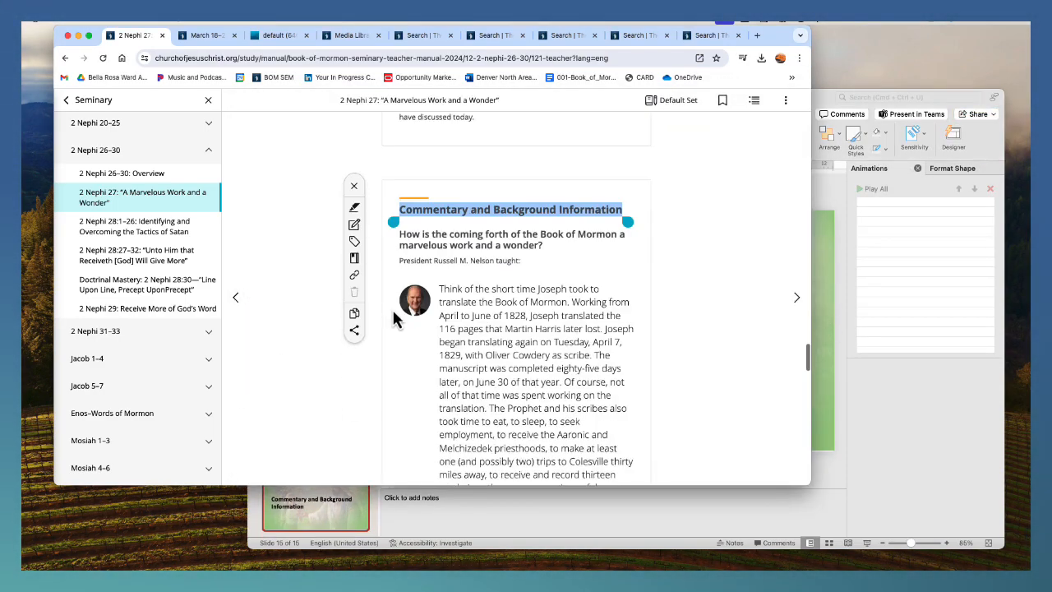
pyautogui.scroll(-15, 392, 319)
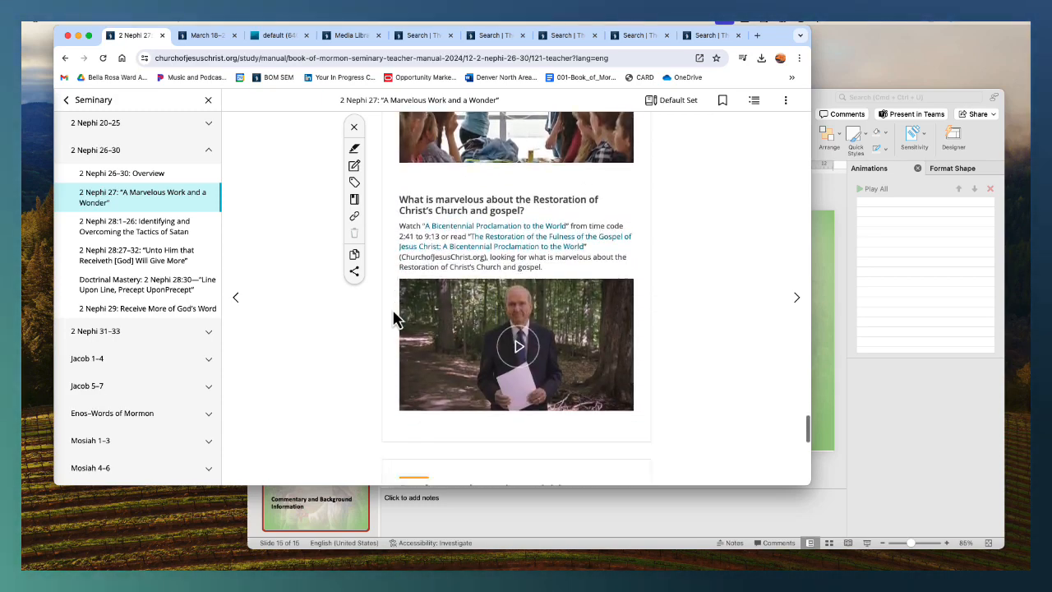
pyautogui.scroll(-3, 394, 319)
pyautogui.scroll(8, 396, 319)
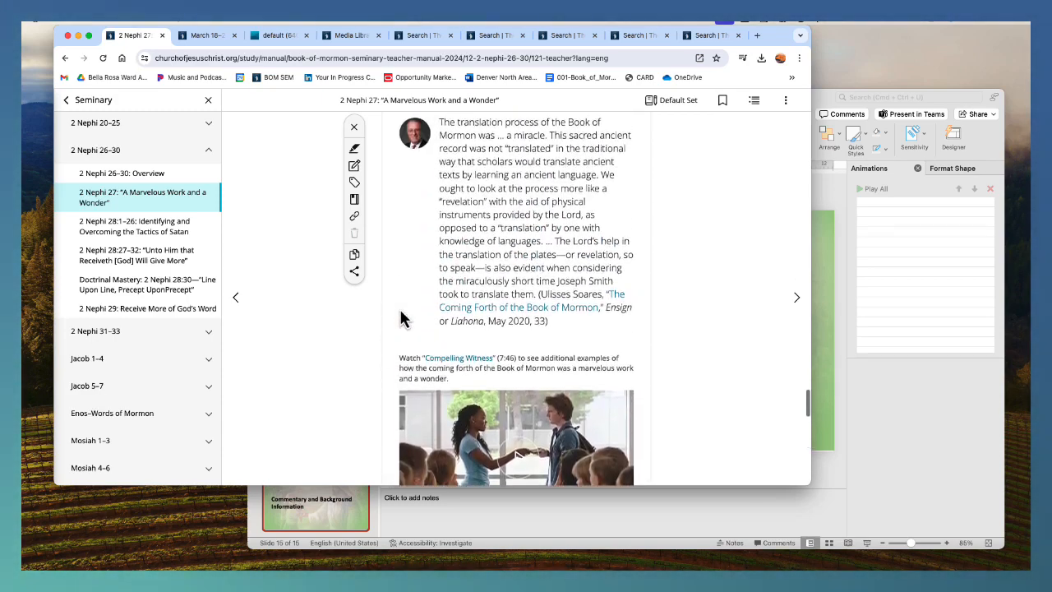
pyautogui.scroll(7, 401, 319)
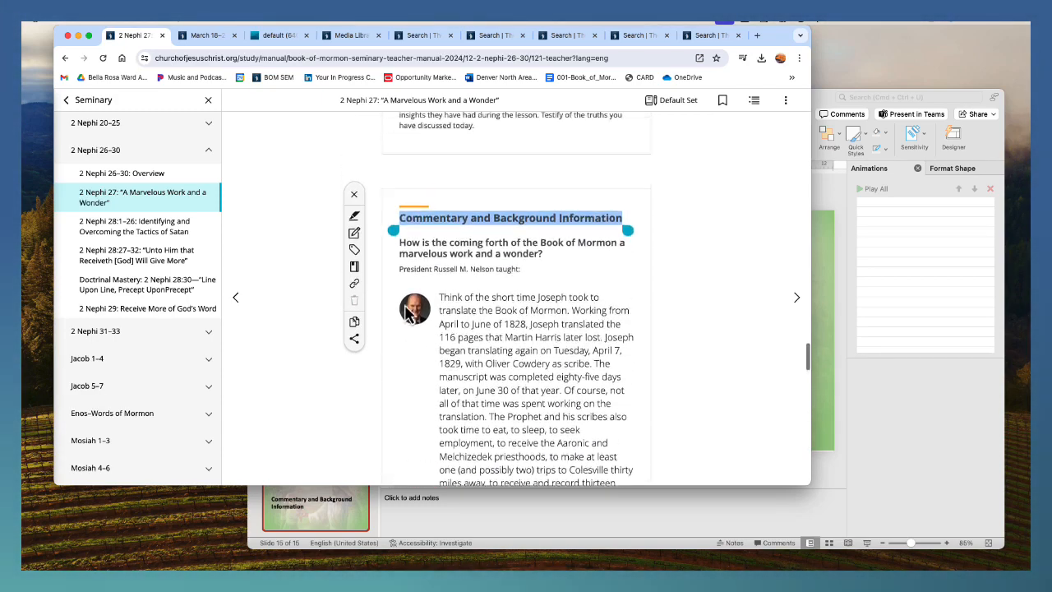
pyautogui.scroll(-4, 407, 312)
pyautogui.scroll(8, 406, 310)
pyautogui.scroll(-8, 444, 295)
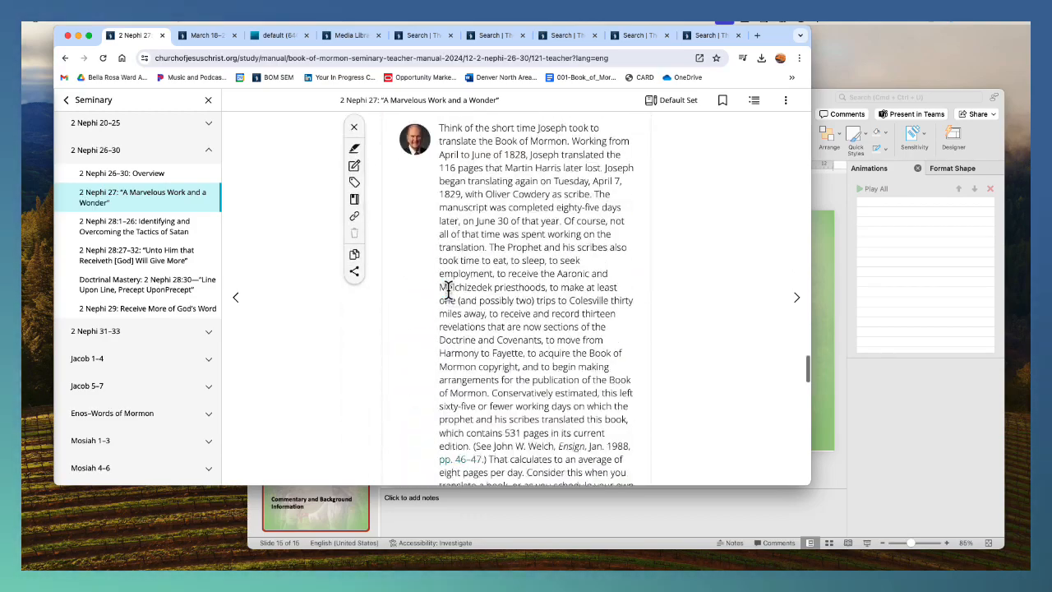
pyautogui.scroll(-5, 448, 289)
pyautogui.scroll(3, 448, 294)
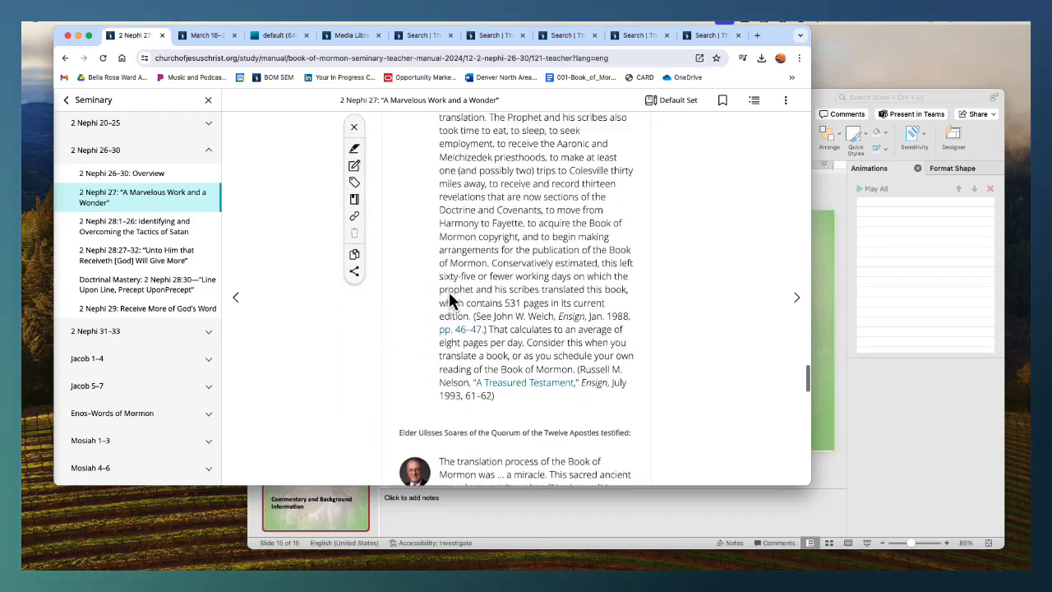
# Copy the question "How is the coming forth of the Book of Mormon a marvelous work and a wonder?" onto a new Quotation Slide 1 slide's title, text only
pyautogui.scroll(4, 449, 294)
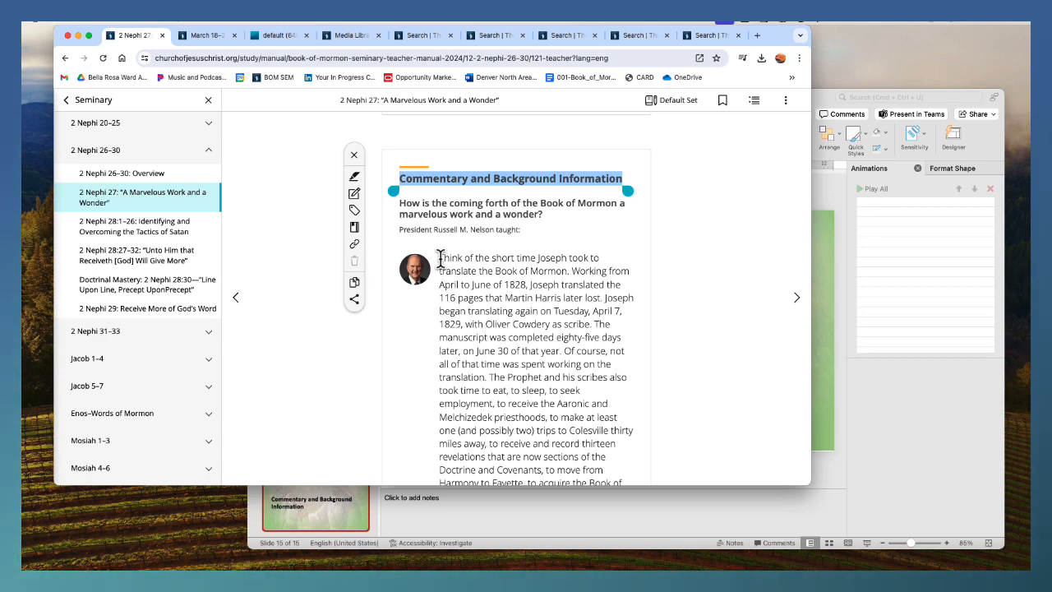
pyautogui.moveTo(399, 202); pyautogui.dragTo(618, 233)
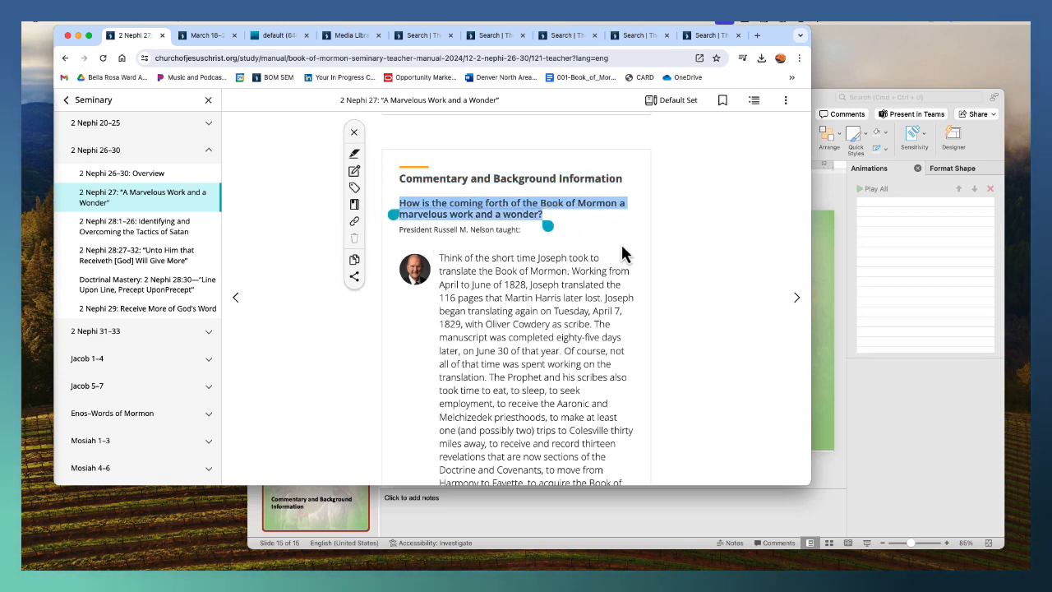
pyautogui.click(824, 273)
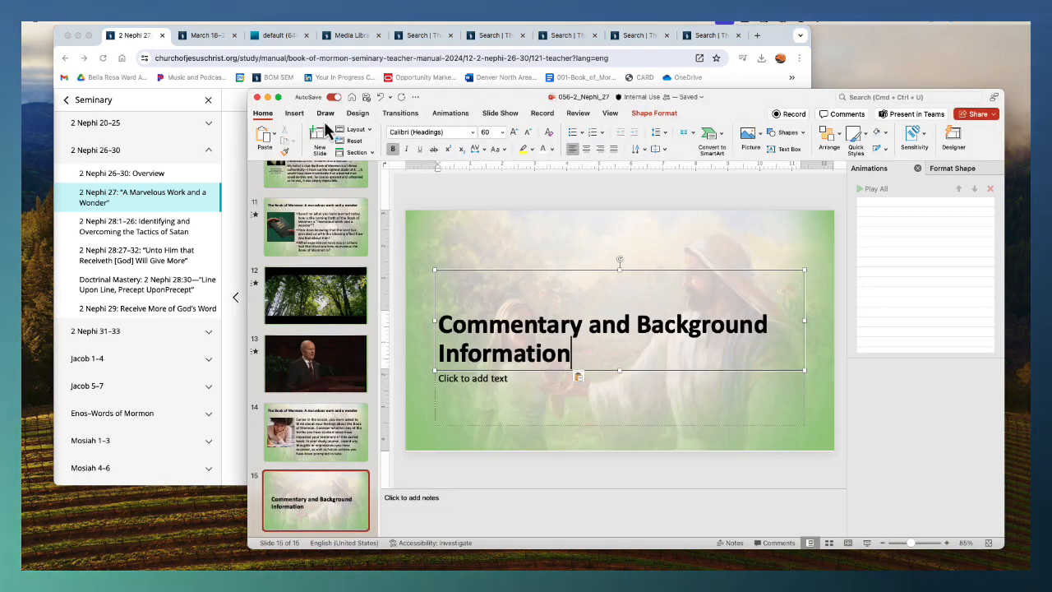
pyautogui.click(330, 138)
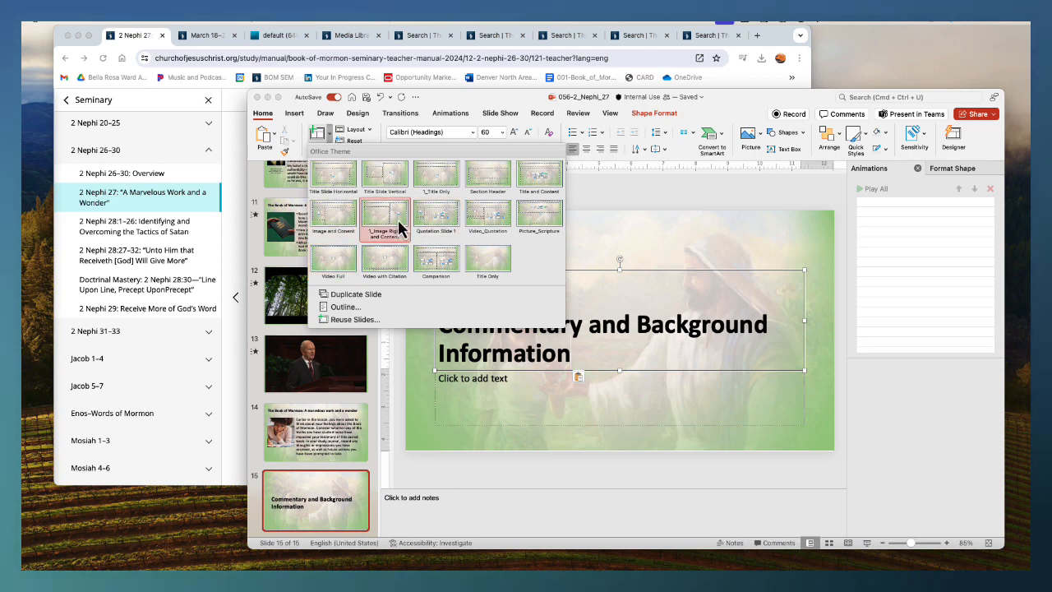
pyautogui.click(428, 216)
pyautogui.click(556, 249)
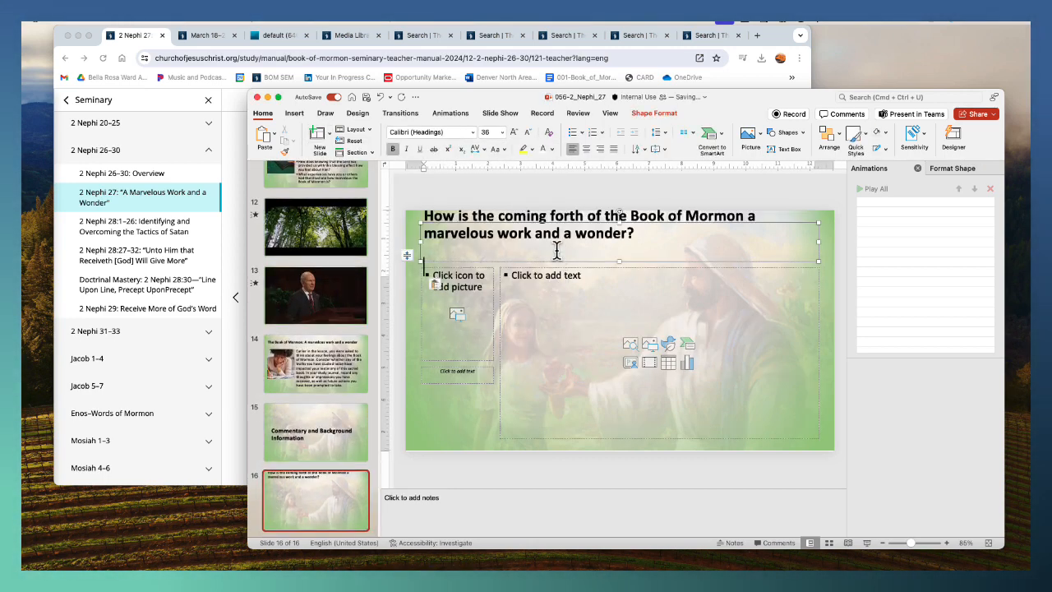
pyautogui.click(436, 285)
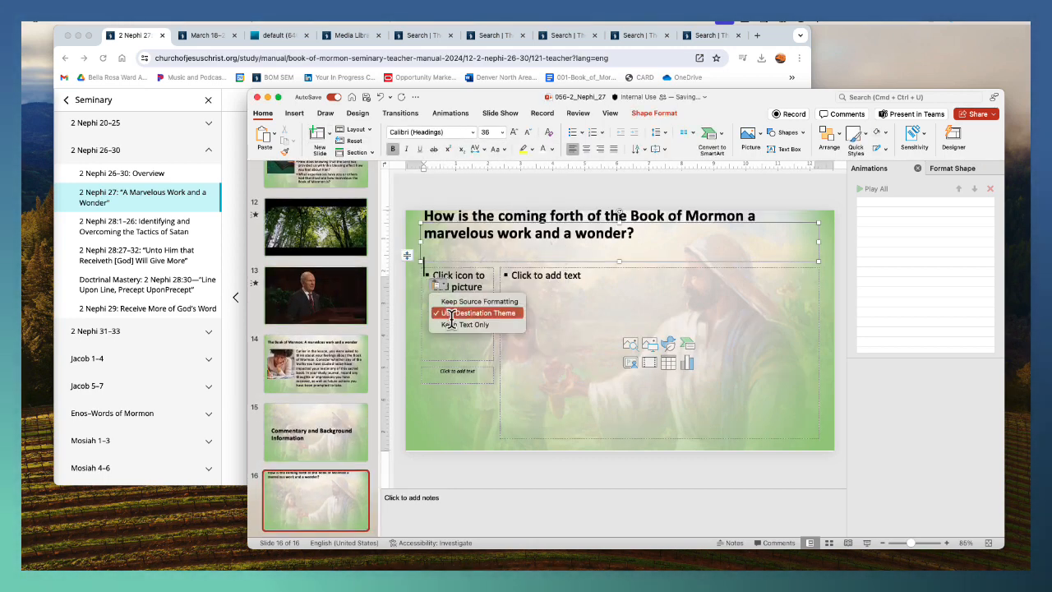
pyautogui.click(455, 325)
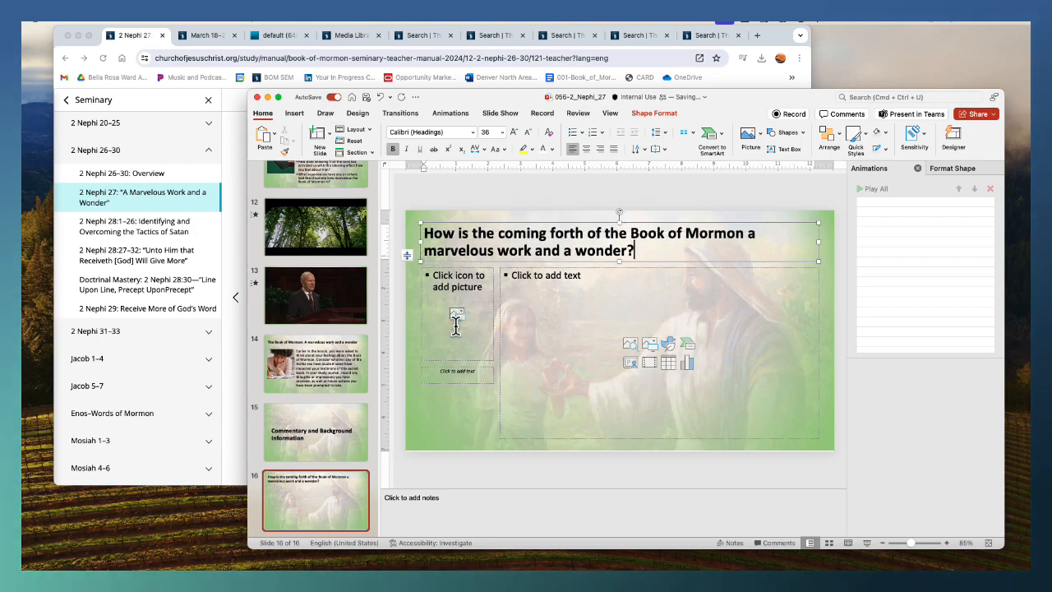
# Copy President Nelson's quotation on the translation time from the browser manual and paste it into slide 16's body, keeping text only
pyautogui.hotkey('ctrl', 'Up')
pyautogui.click(427, 352)
pyautogui.moveTo(436, 258); pyautogui.dragTo(578, 400)
pyautogui.scroll(-5, 591, 370)
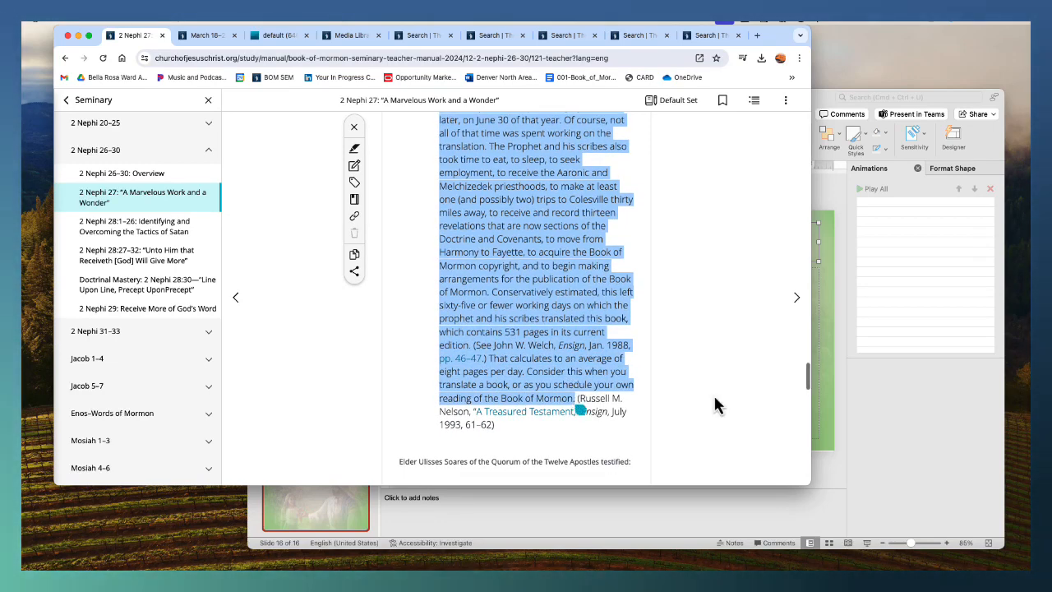
pyautogui.click(826, 382)
pyautogui.click(657, 289)
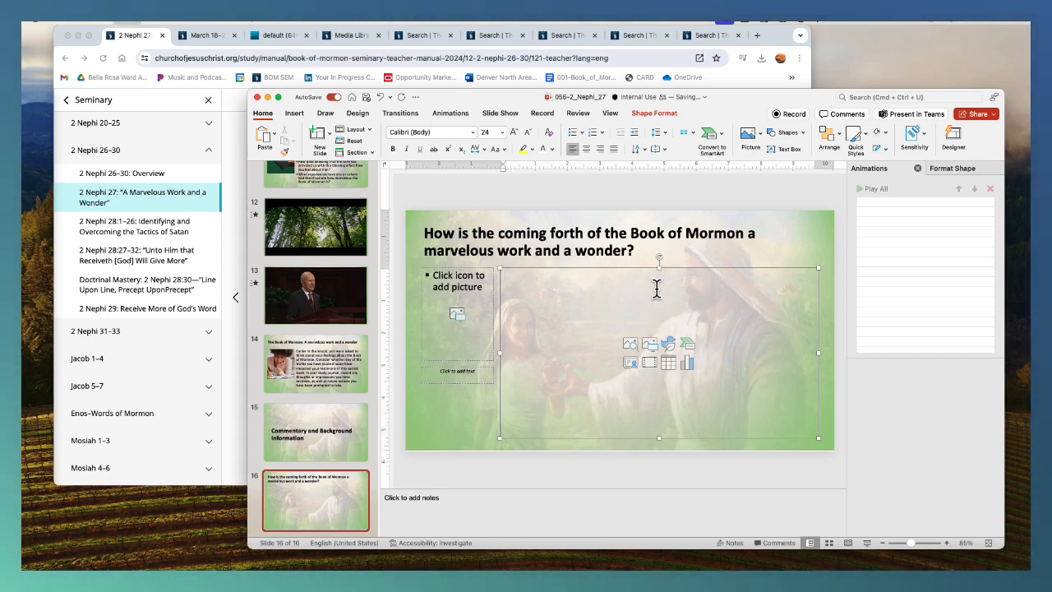
pyautogui.write('Think of the short time Joseph took to translate the Book of Mormon. Working from April to June of 1828, Joseph translated the 116 pages that Martin Harris later lost. Joseph began translating again on Tuesday, April 7, 1829, with Oliver Cowdery as scribe. The manuscript was completed eighty-five days later, on June 30 of that year. Of course, not all of that time was spent working on the translation. The Prophet and his scribes also took time to eat, to sleep, to seek employment, to receive the Aaronic and Melchizedek priesthoods, to make at least one (and possibly two) trips to Colesville thirty miles away, to receive and record thirteen revelations that are now sections of the Doctrine and Covenants, to move from Harmony to Fayette, to acquire the Book of Mormon copyright, and to begin making arrangements for the publication of the Book of Mormon. Conservatively estimated, this left sixty-five or fewer working days on which the prophet and his scribes translated this book, which contains 531 pages in its current edition. (See John W. Welch, Ensign, Jan. 1988, pp. 46–47.) That calculates to an average of eight pages per day. Consider this when you translate a book, or as you schedule your own reading of the Book of Mormon.')
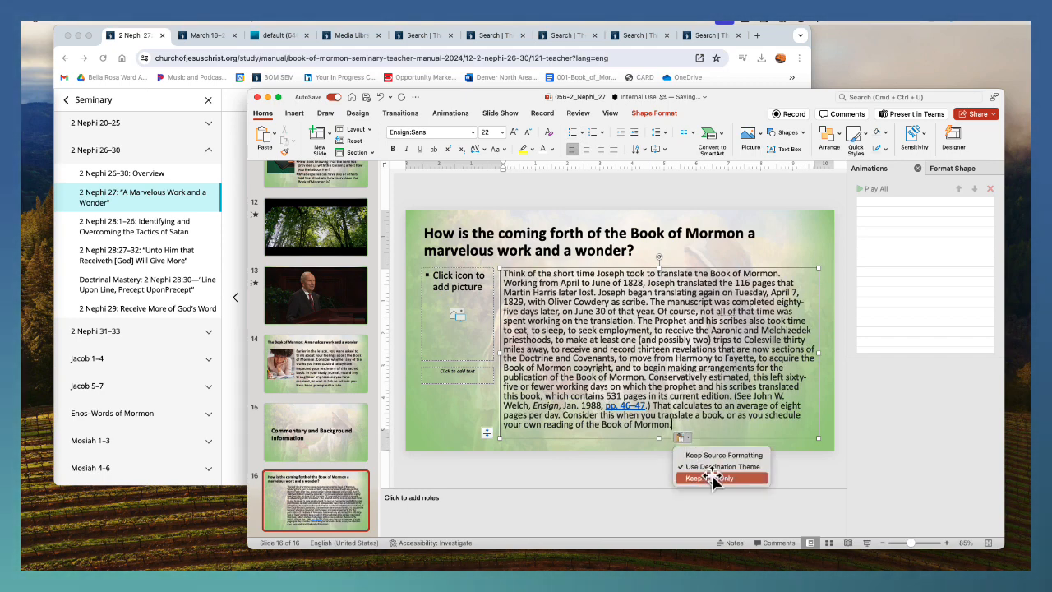
pyautogui.click(722, 477)
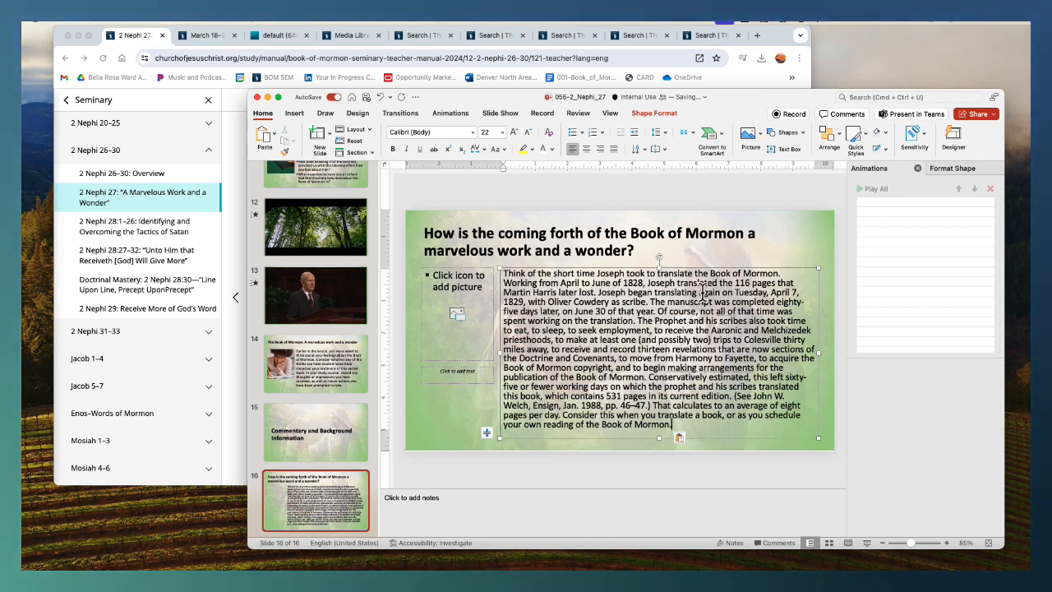
# Copy the "A Treasured Testament" citation from the browser manual and paste it into the caption beneath slide 16's picture placeholder
pyautogui.click(244, 344)
pyautogui.click(580, 403)
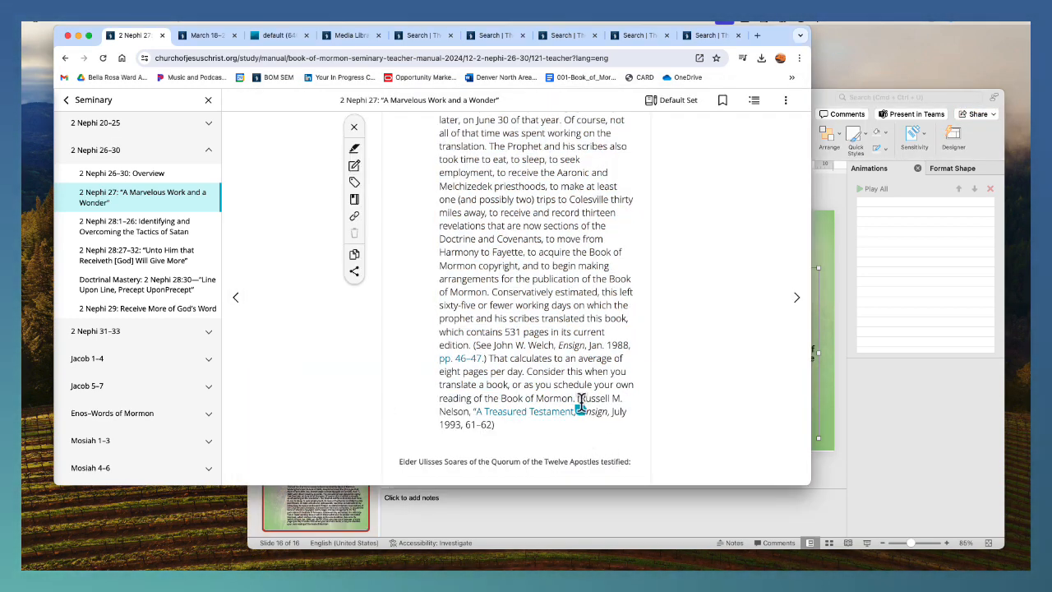
pyautogui.moveTo(578, 398); pyautogui.dragTo(589, 421)
pyautogui.press('super+c')
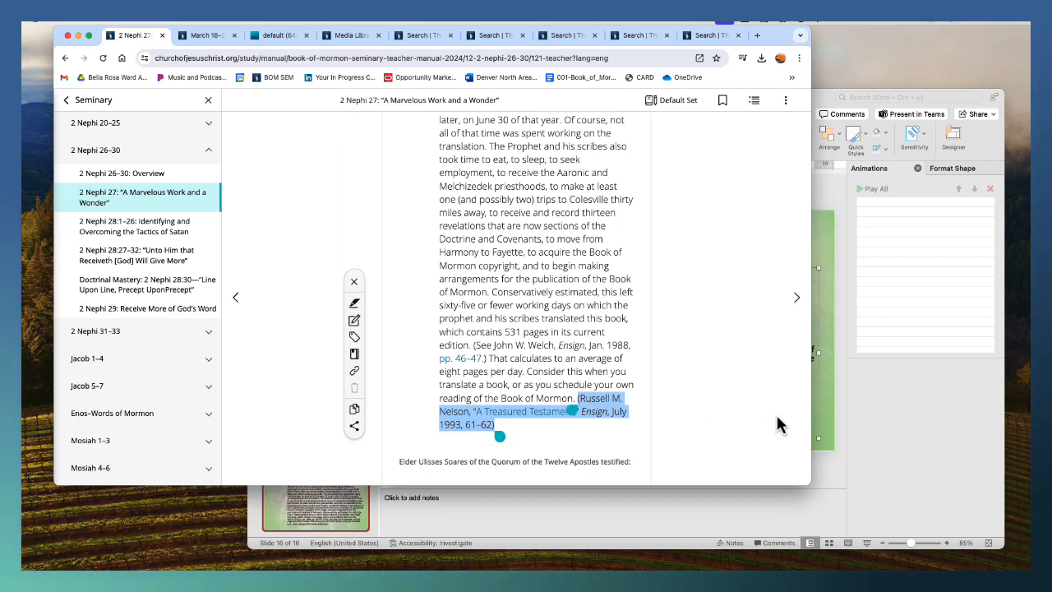
pyautogui.click(832, 408)
pyautogui.press('super+v')
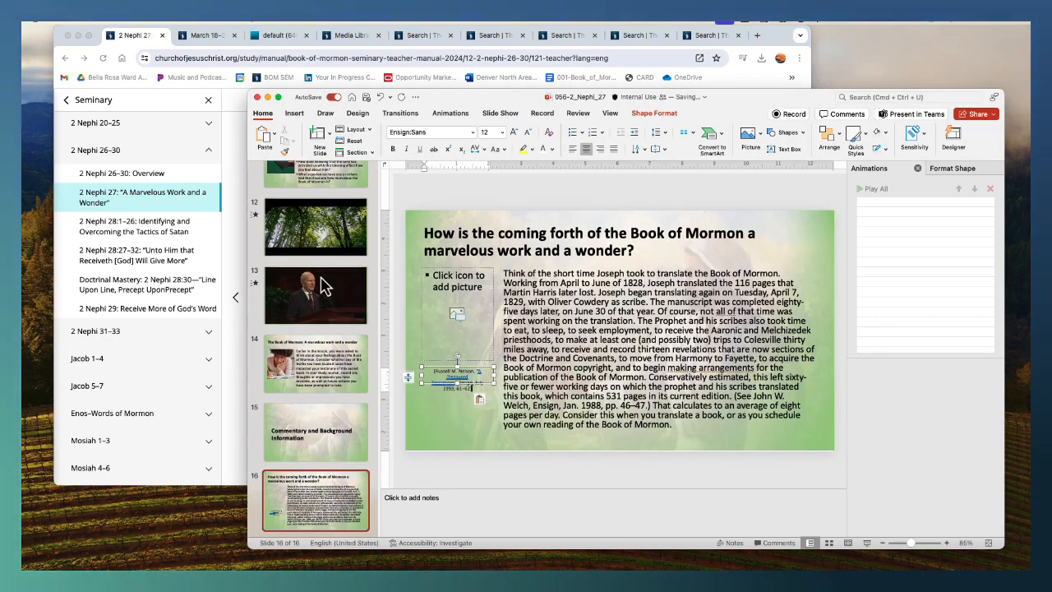
# Copy the Russell M. Nelson portrait from slide 5 and paste it into slide 16's picture placeholder
pyautogui.scroll(10, 325, 312)
pyautogui.click(325, 325)
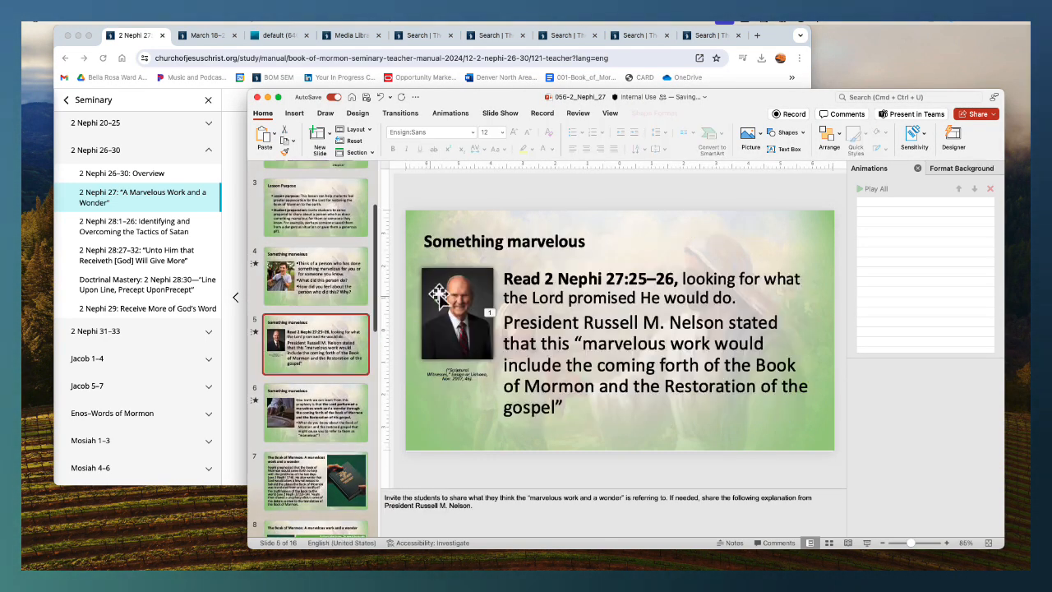
pyautogui.scroll(-10, 343, 505)
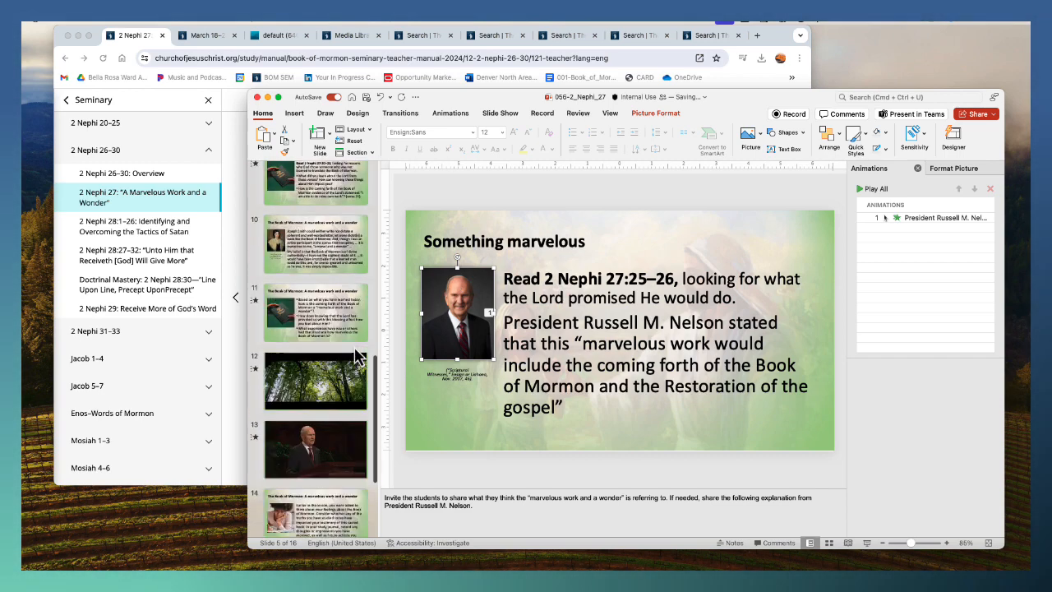
pyautogui.click(343, 505)
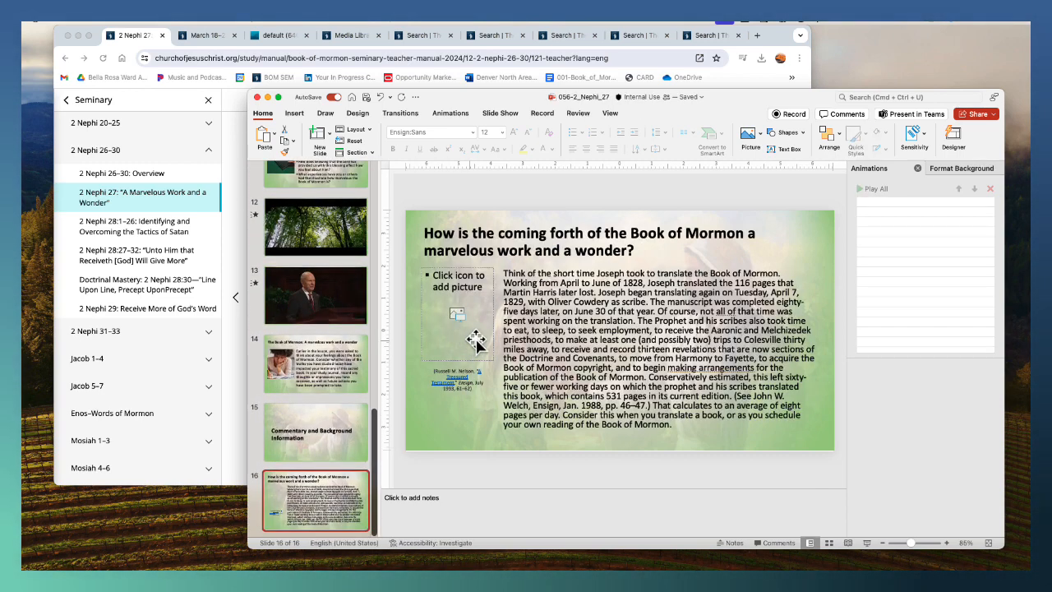
pyautogui.press('super+v')
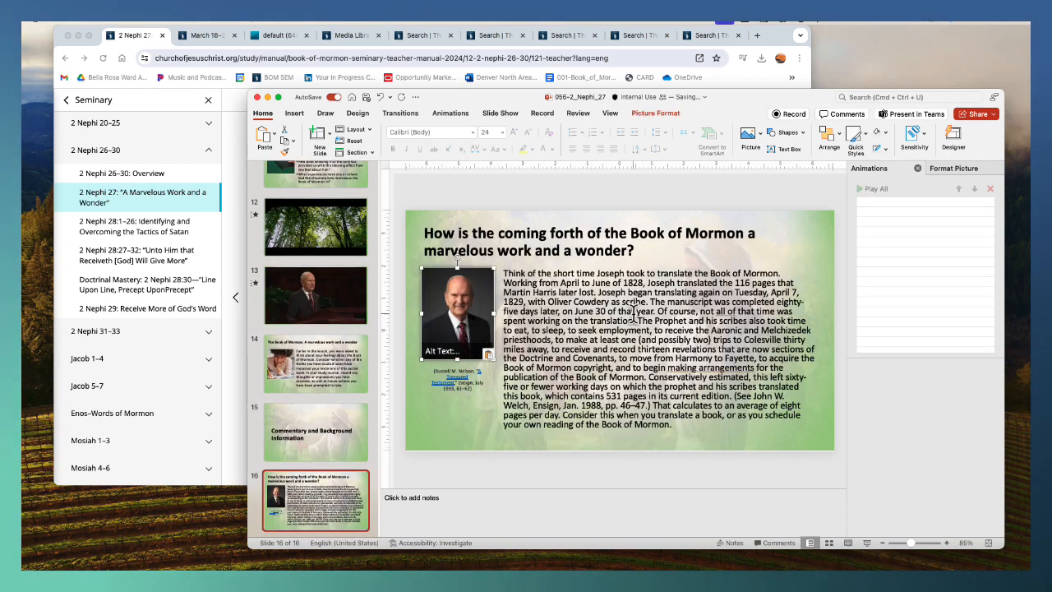
# Check the next quotation, by Elder Ulisses Soares, in the browser manual and duplicate slide 16 for it
pyautogui.click(236, 405)
pyautogui.scroll(-5, 538, 215)
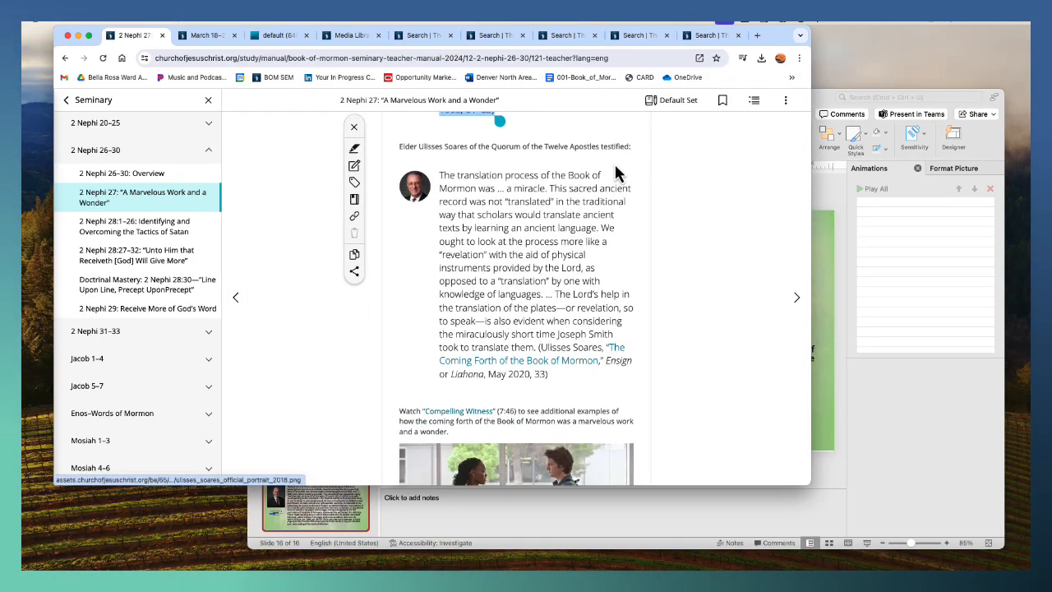
pyautogui.click(813, 257)
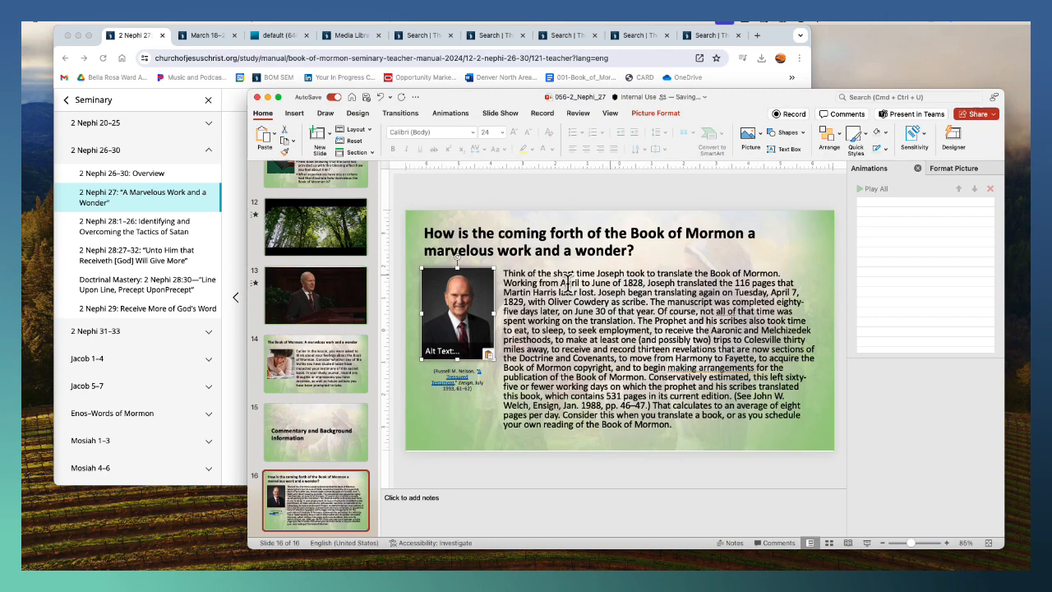
pyautogui.rightClick(317, 493)
pyautogui.click(351, 446)
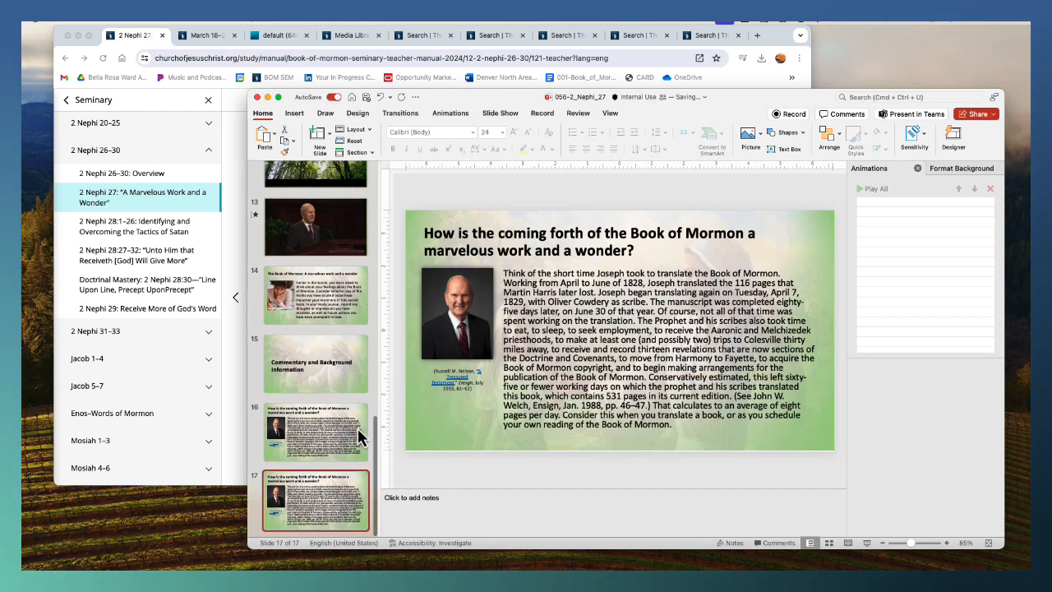
# Copy Elder Soares's quotation about the translation process from the browser manual and replace slide 17's body text with it
pyautogui.click(241, 348)
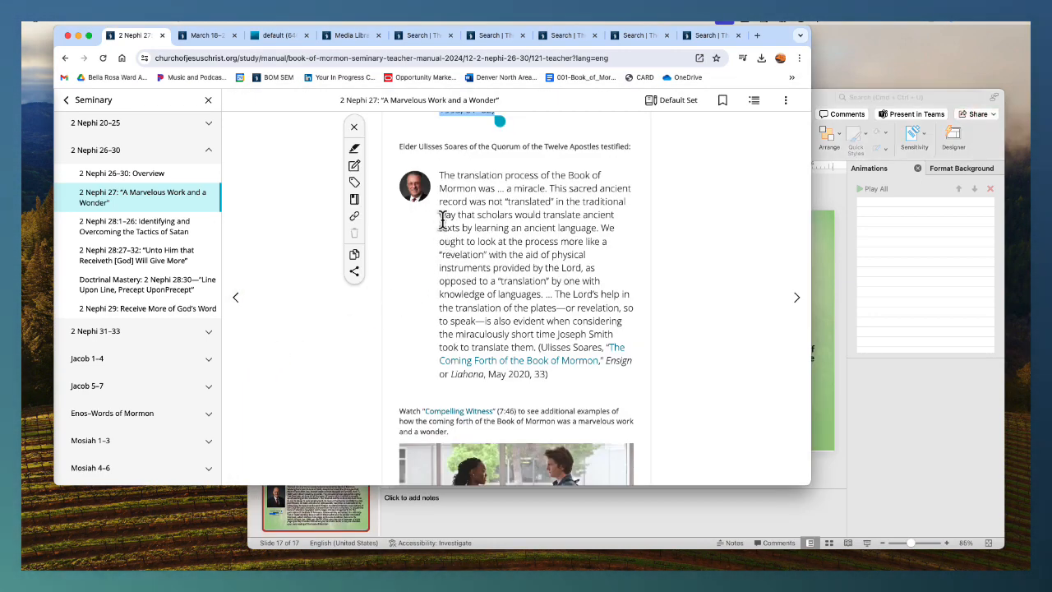
pyautogui.moveTo(439, 175); pyautogui.dragTo(535, 349)
pyautogui.press('super+c')
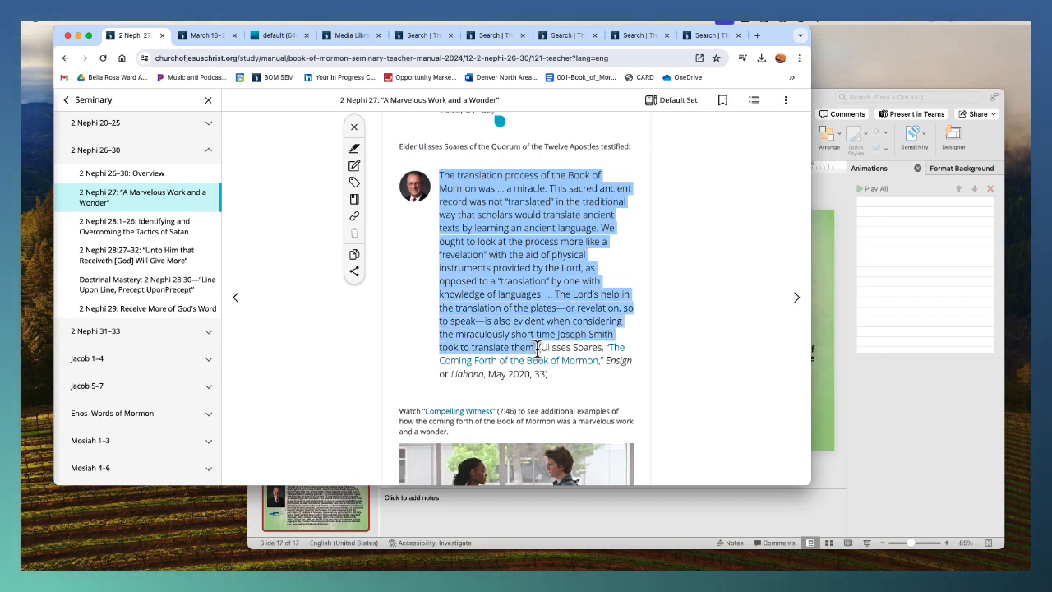
pyautogui.click(818, 378)
pyautogui.click(682, 362)
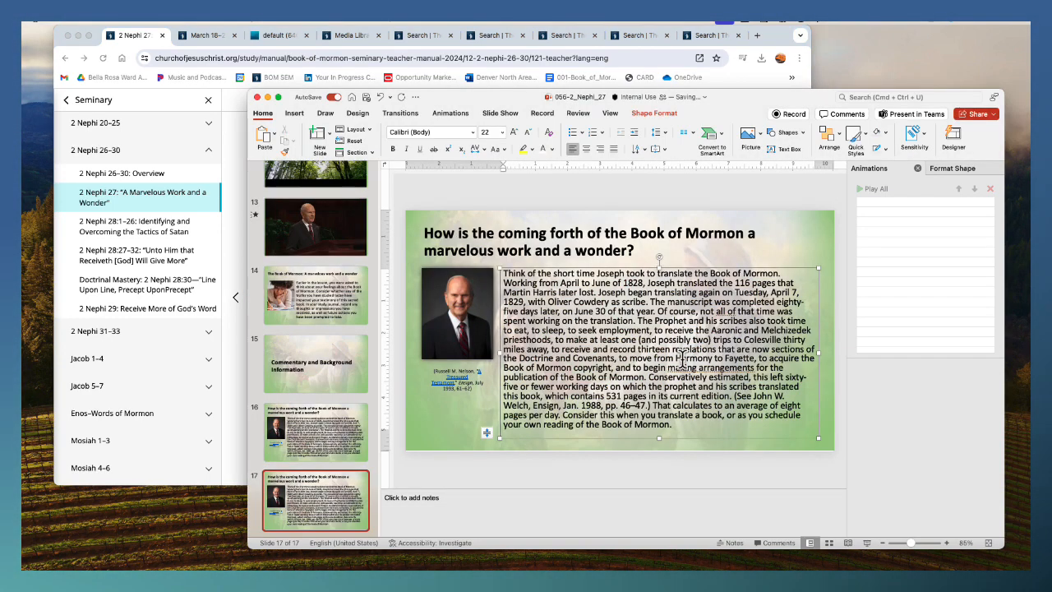
pyautogui.press('super+a')
pyautogui.press('super+v')
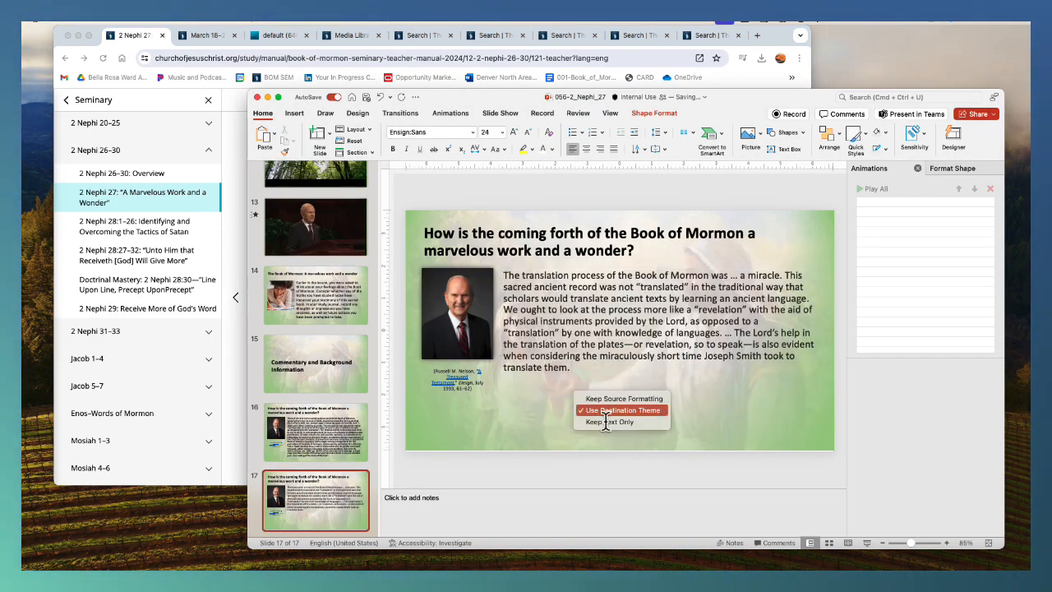
# Enlarge the quotation text on slide 17 to font size 32
pyautogui.moveTo(655, 375); pyautogui.dragTo(496, 273)
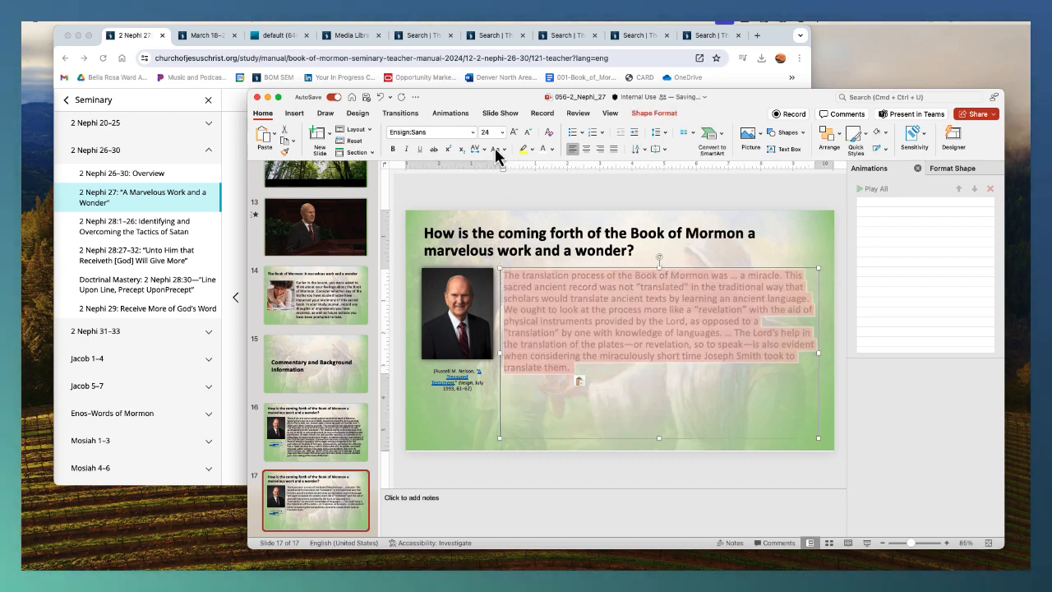
pyautogui.click(513, 131)
pyautogui.click(513, 131)
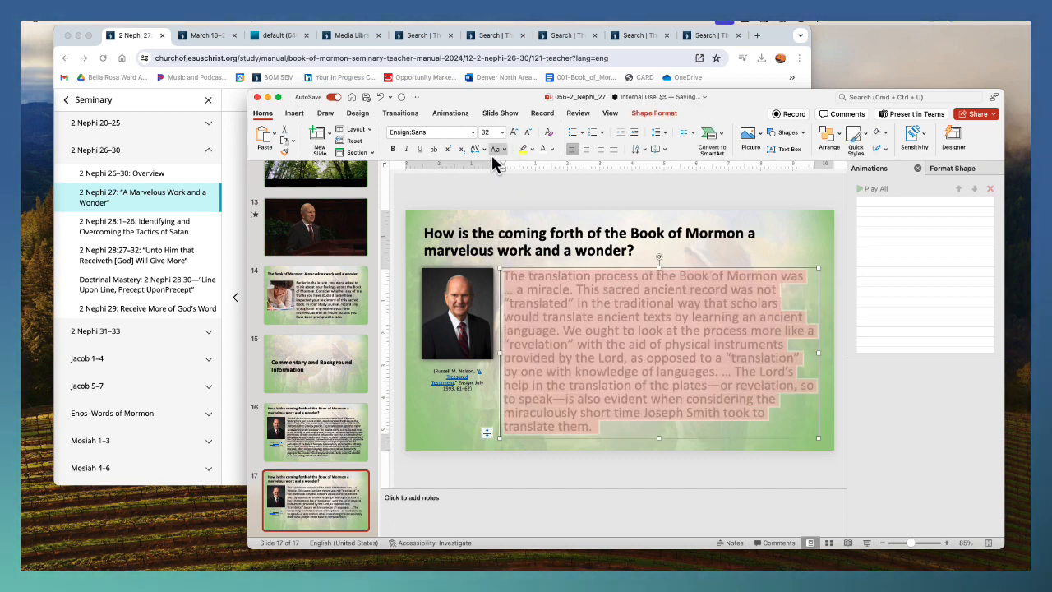
# Replace the citation under the portrait on slide 16 with the same "A Treasured Testament" citation pasted as text only
pyautogui.click(462, 380)
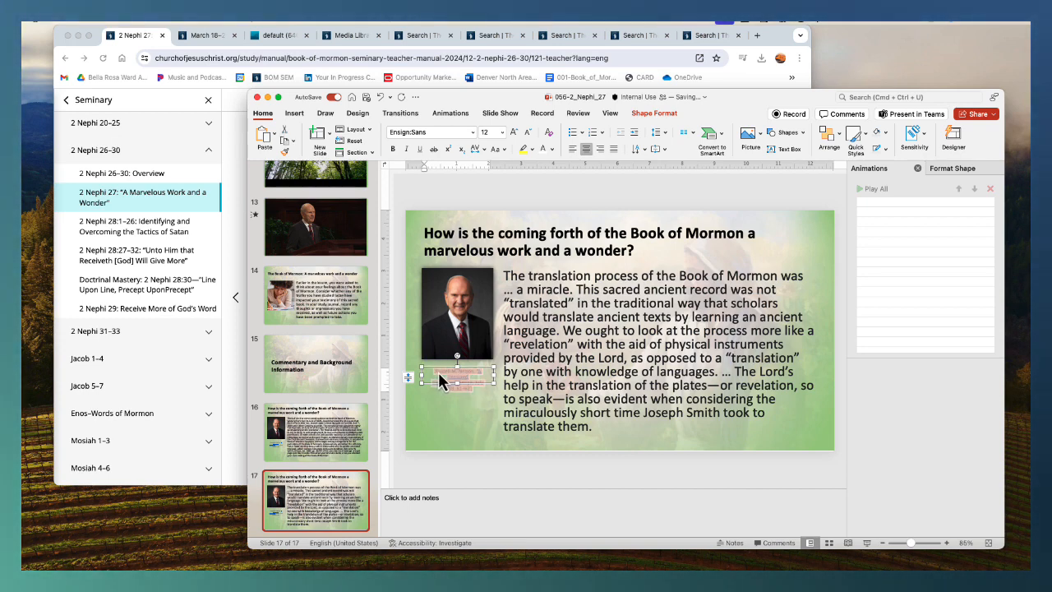
pyautogui.click(336, 445)
pyautogui.click(465, 376)
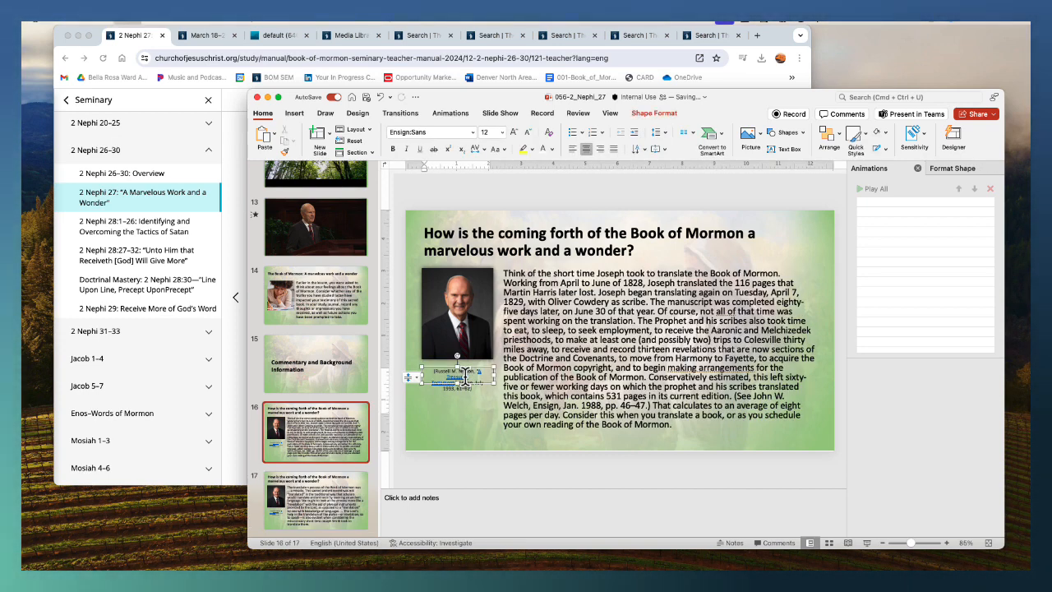
pyautogui.write('(Russell M. Nelson, "A Treasured Testament," Ensign, July 1993, 61–62)')
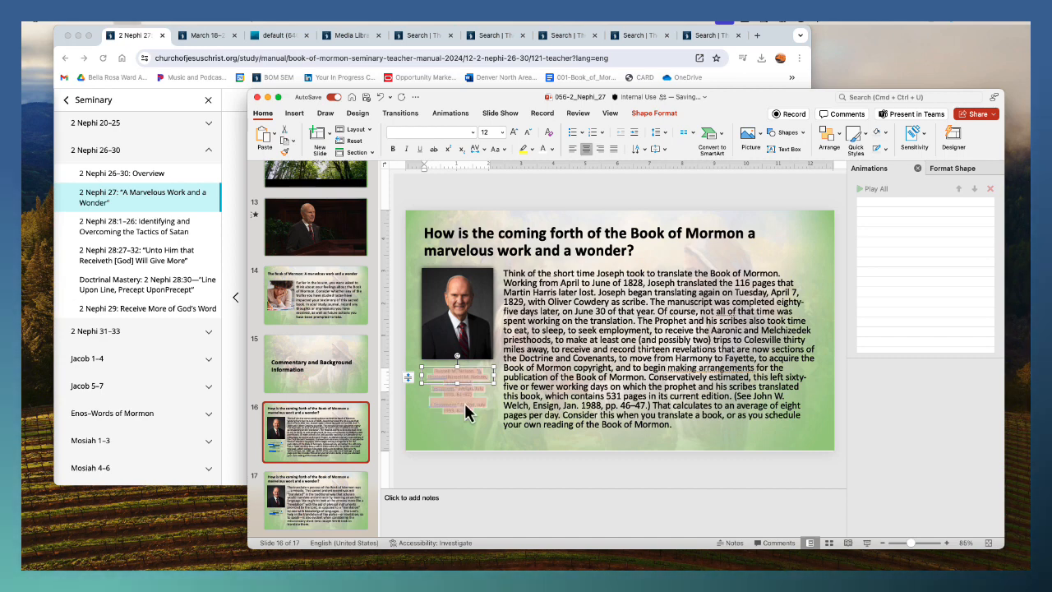
pyautogui.click(506, 438)
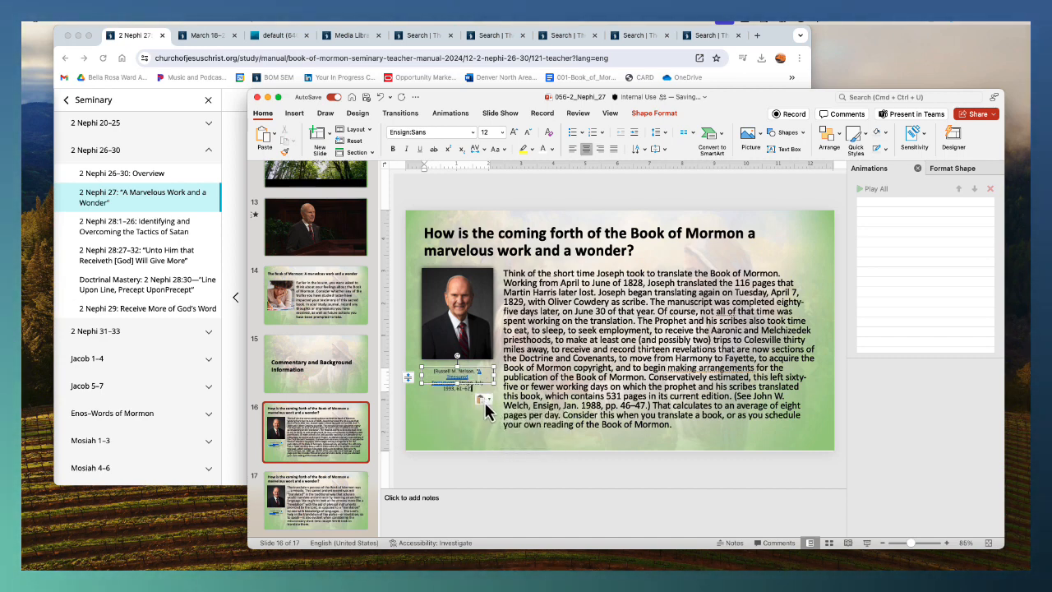
pyautogui.click(507, 442)
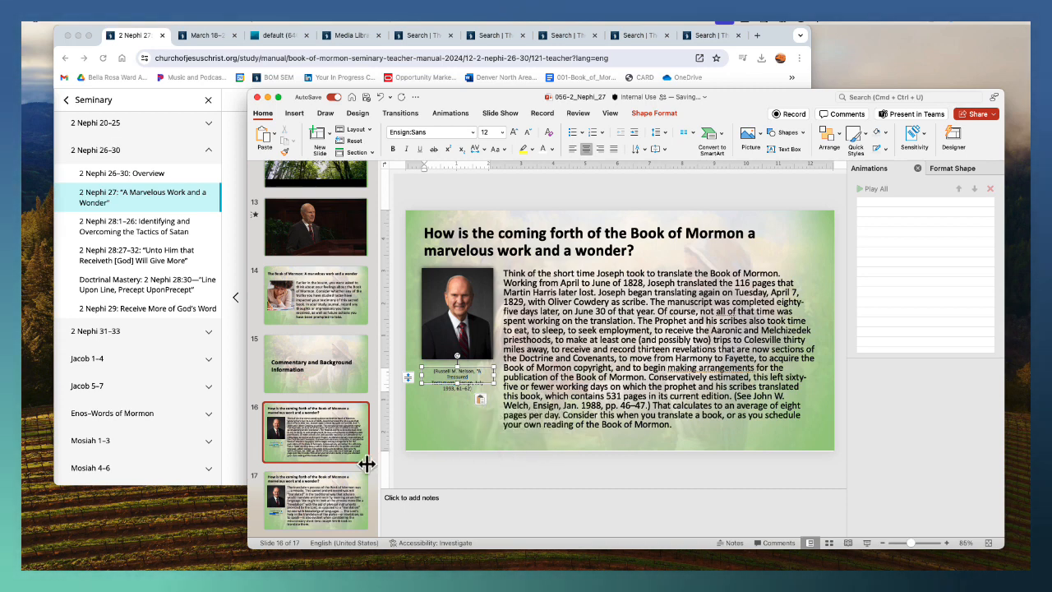
# Delete the Russell M. Nelson portrait from slide 17
pyautogui.click(343, 488)
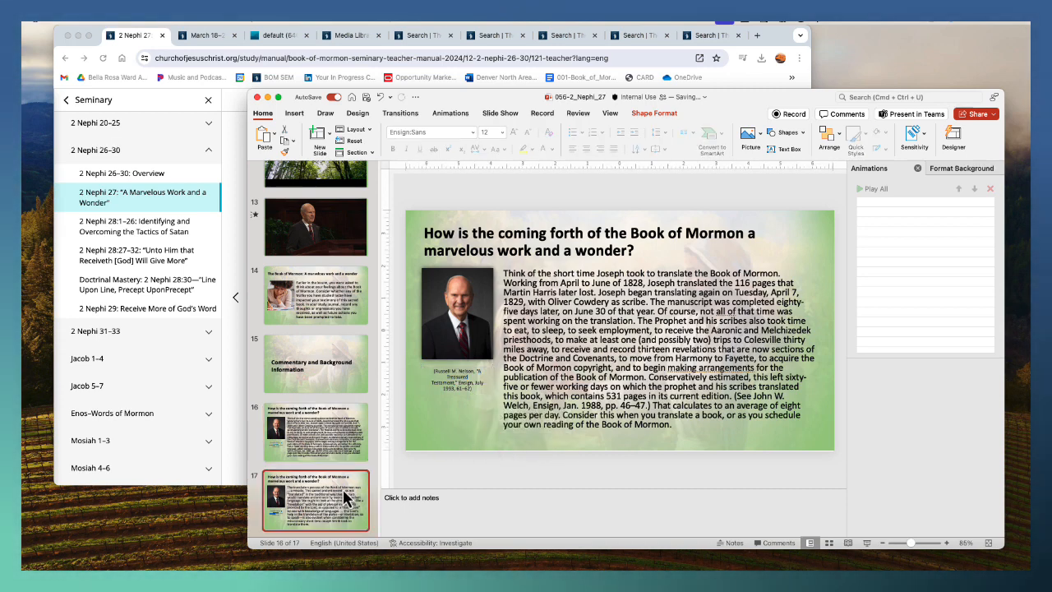
pyautogui.click(440, 299)
pyautogui.press('BackSpace')
# Copy Ulisses Soares's "The Coming Forth of the Book of Mormon" citation from the browser manual and replace slide 17's citation with it as text only
pyautogui.click(230, 358)
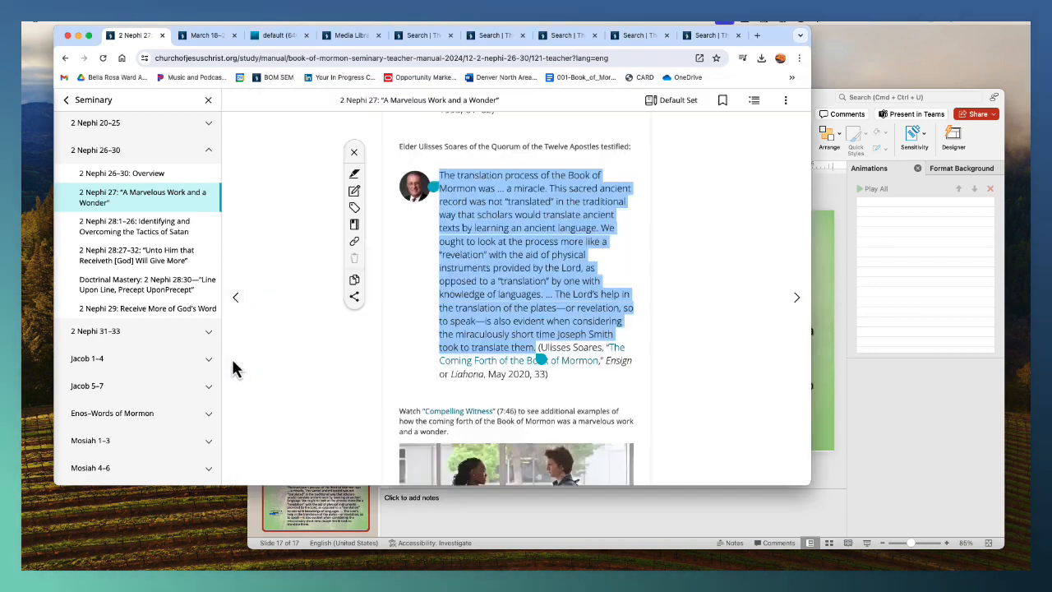
pyautogui.scroll(-2, 492, 324)
pyautogui.click(592, 304)
pyautogui.moveTo(592, 304); pyautogui.dragTo(530, 259)
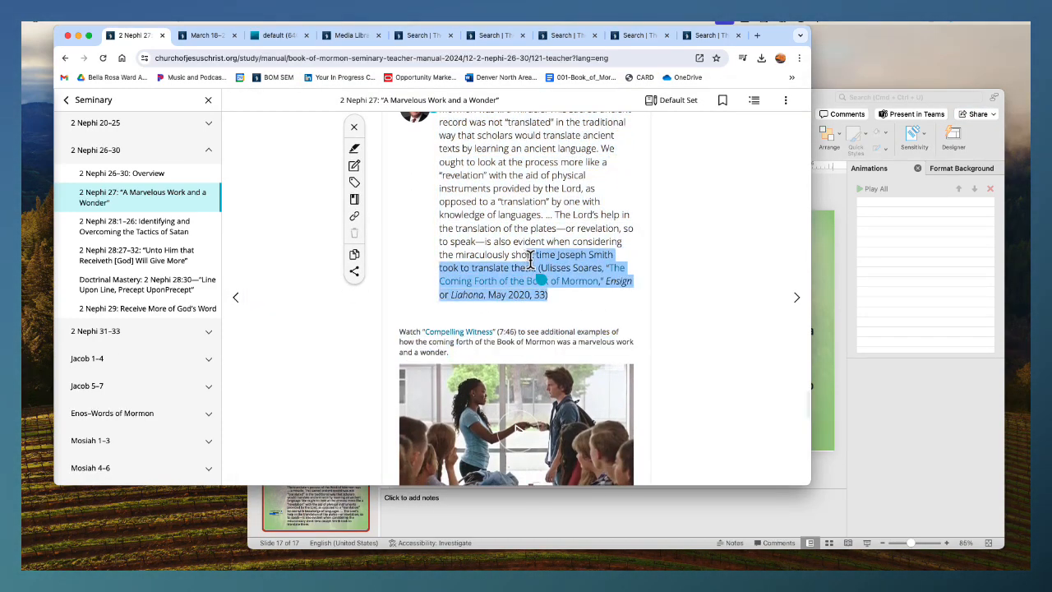
pyautogui.click(821, 368)
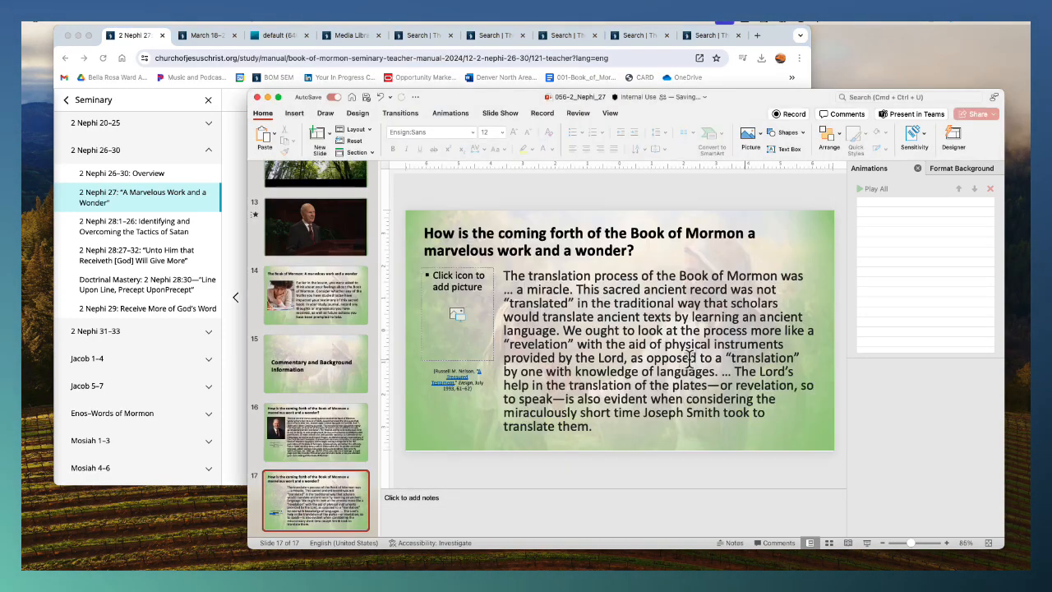
pyautogui.click(464, 378)
pyautogui.write('(Ulisses Soares, "The Coming Forth of the Book of Mormon," Liahona, May 2020, 33)')
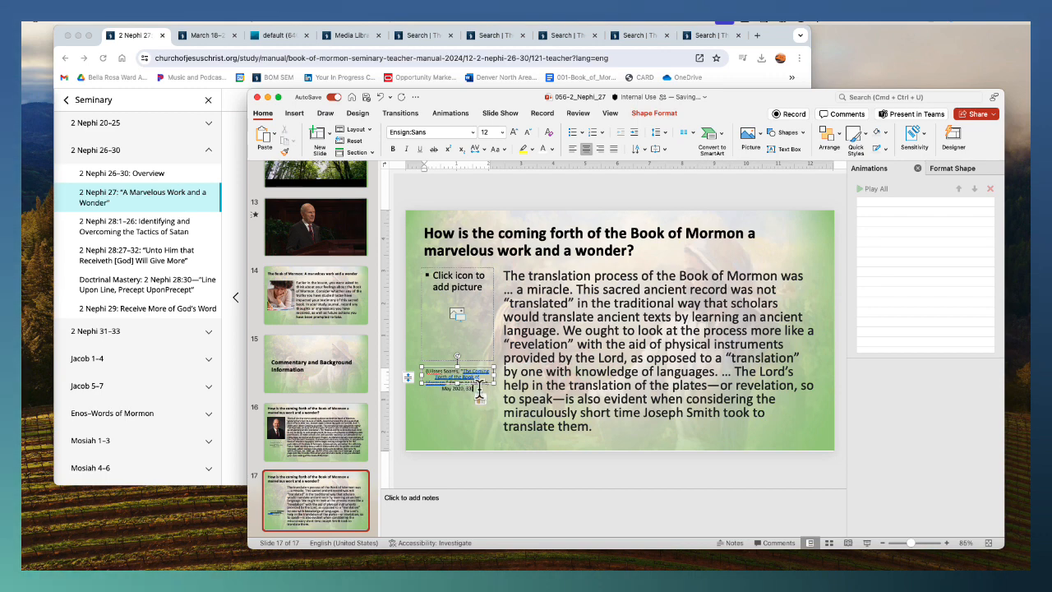
pyautogui.click(518, 440)
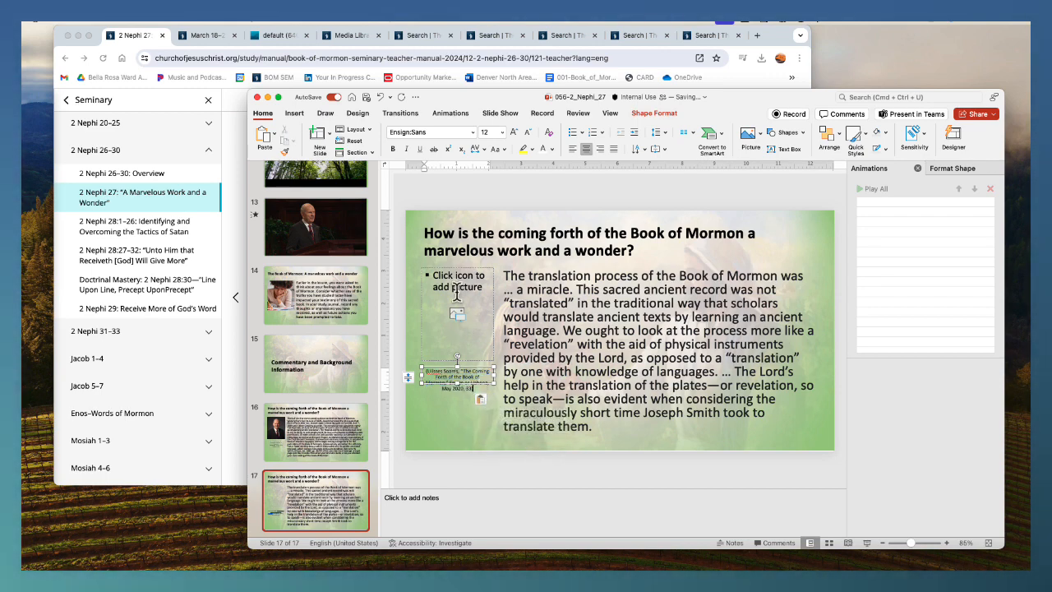
# Search the browser's Media Library for images of "Ulises soares"
pyautogui.click(233, 199)
pyautogui.click(356, 39)
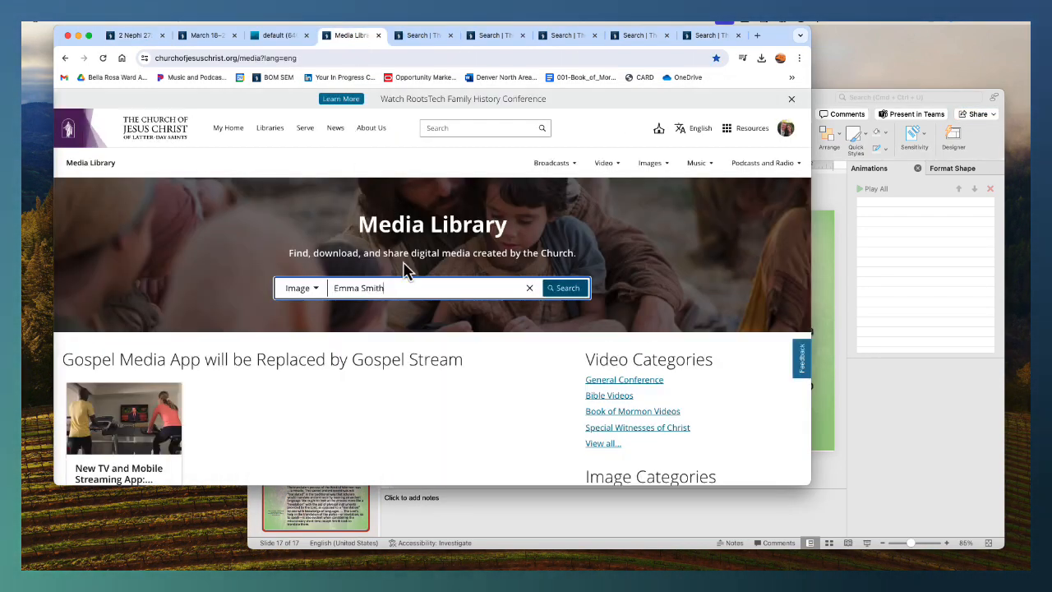
pyautogui.moveTo(400, 287); pyautogui.dragTo(311, 284)
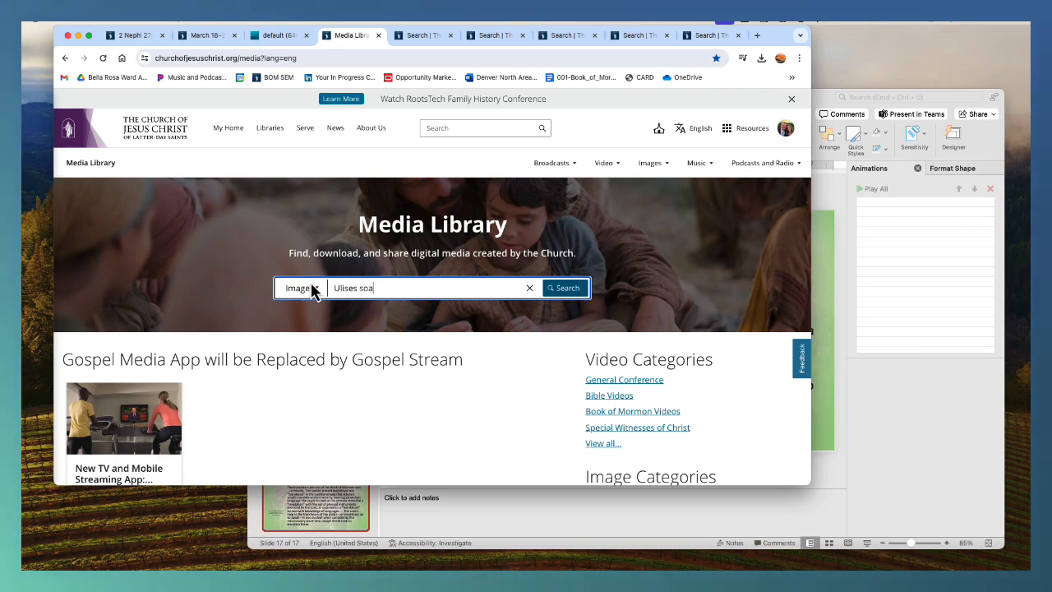
pyautogui.write('Ulises soares')
pyautogui.press('Return')
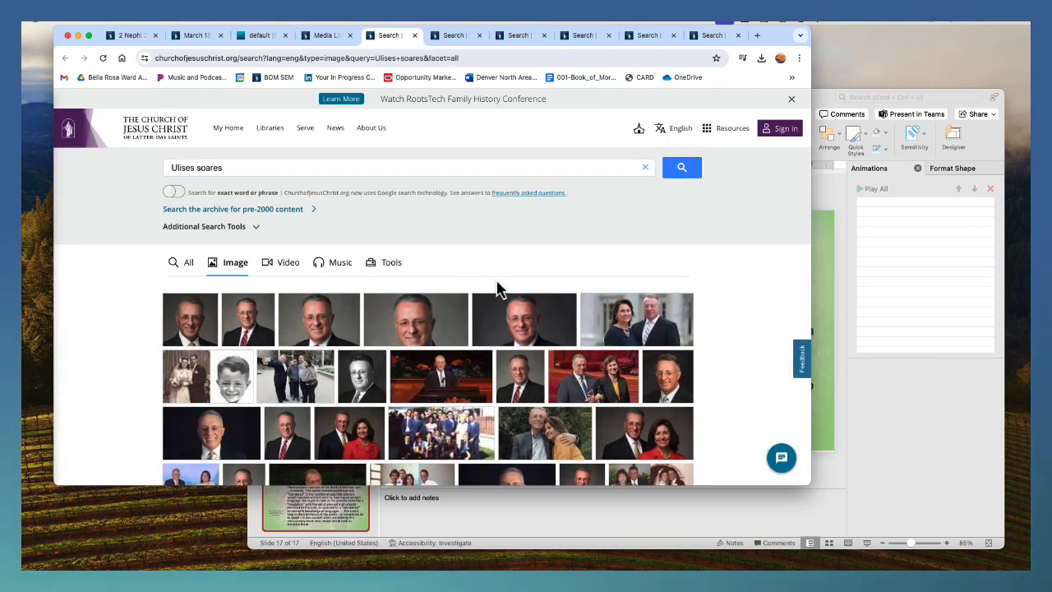
# Copy the official Ulisses Soares portrait from the image results and paste it into slide 17's empty picture placeholder in PowerPoint
pyautogui.click(185, 323)
pyautogui.scroll(-1, 702, 331)
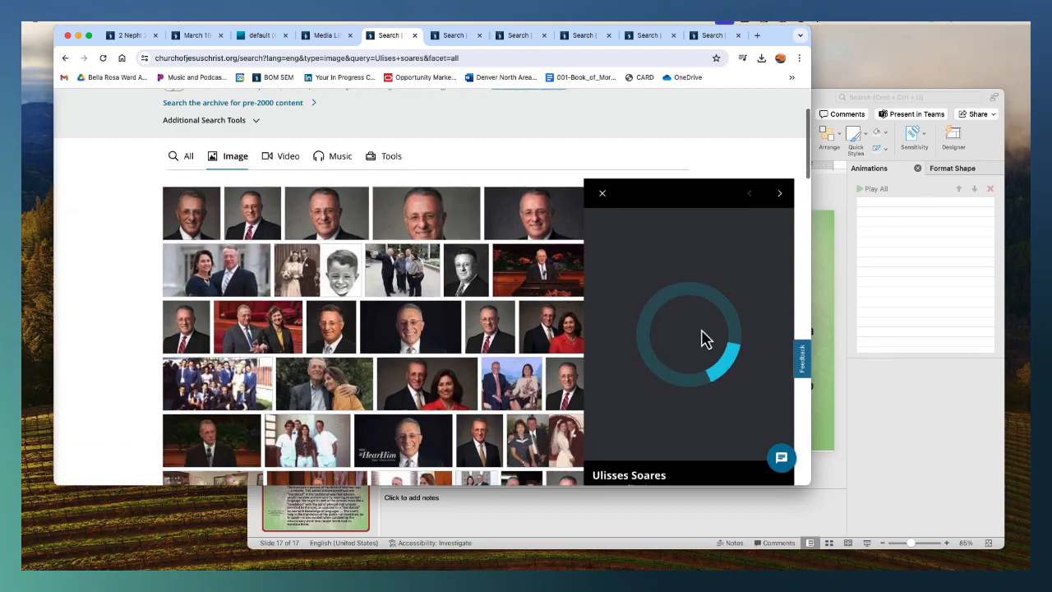
pyautogui.rightClick(660, 260)
pyautogui.click(679, 288)
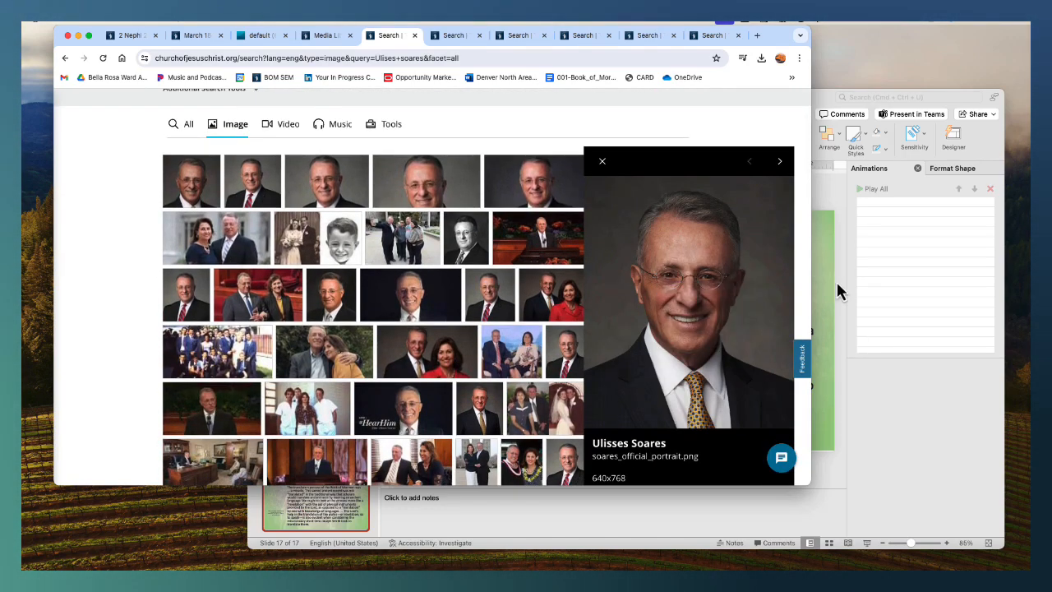
pyautogui.click(835, 279)
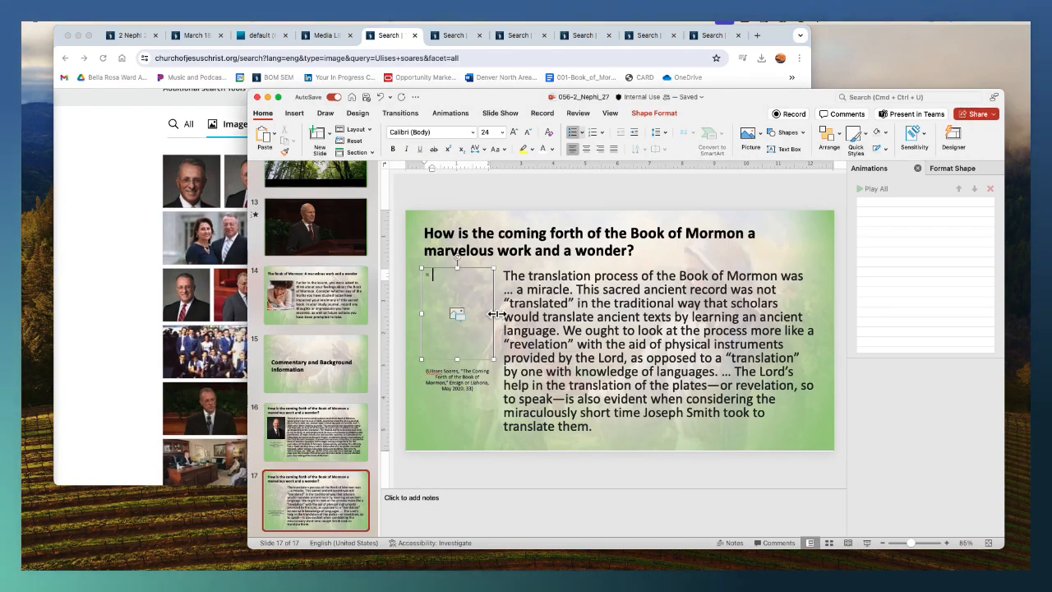
pyautogui.press('super+v')
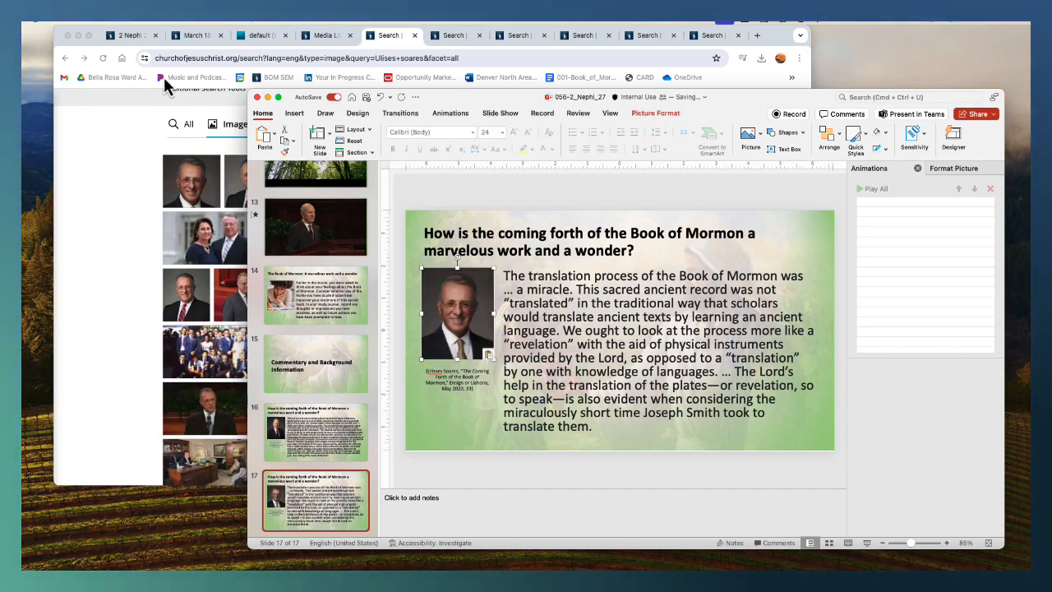
# Open the manual's "Compelling Witness" video link in a new browser tab and download the Small (360p) version
pyautogui.click(133, 35)
pyautogui.scroll(-3, 682, 270)
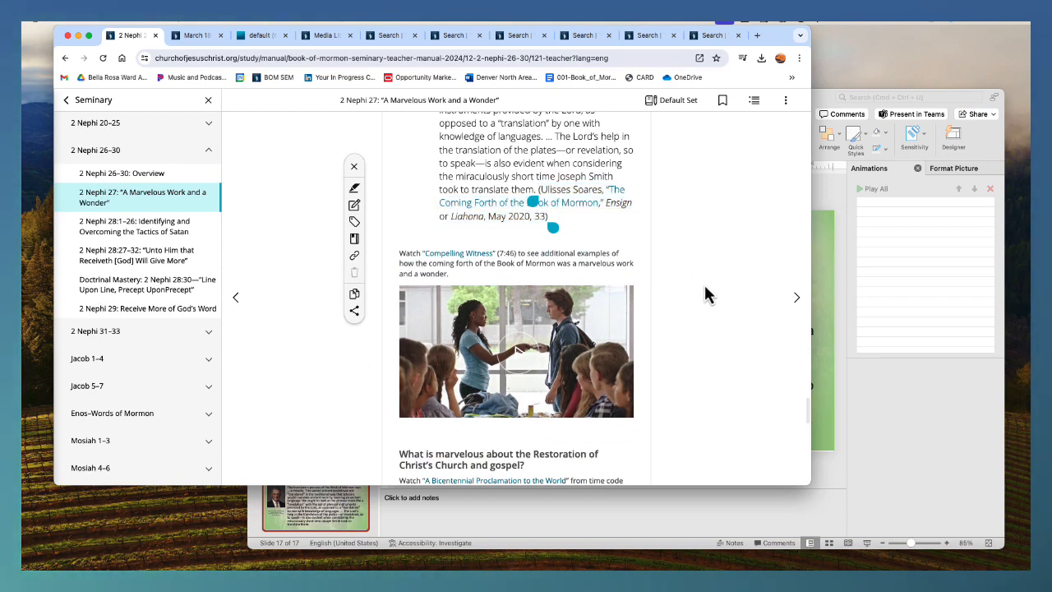
pyautogui.click(516, 351)
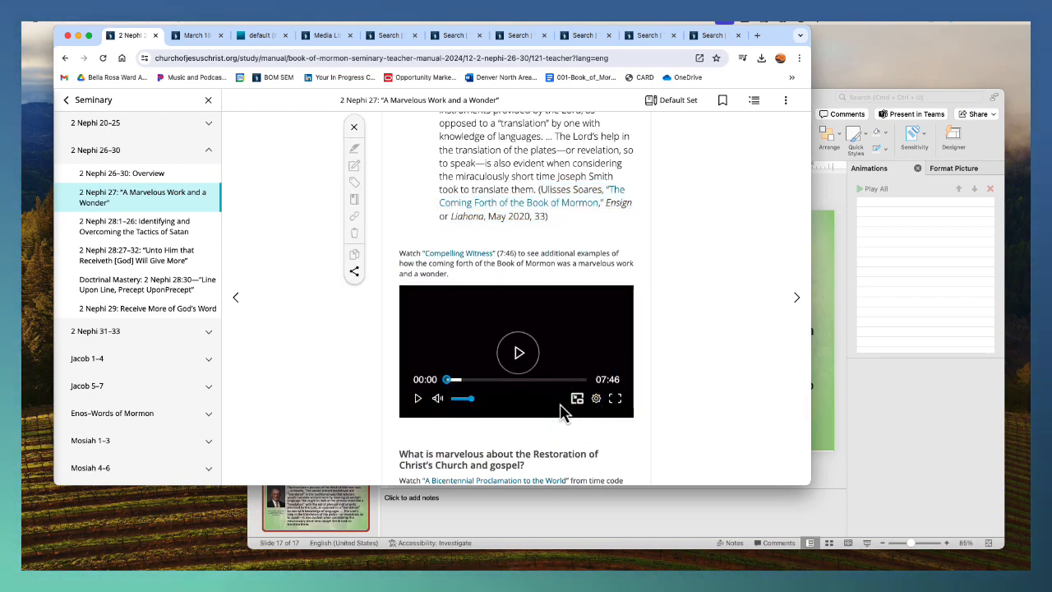
pyautogui.rightClick(467, 261)
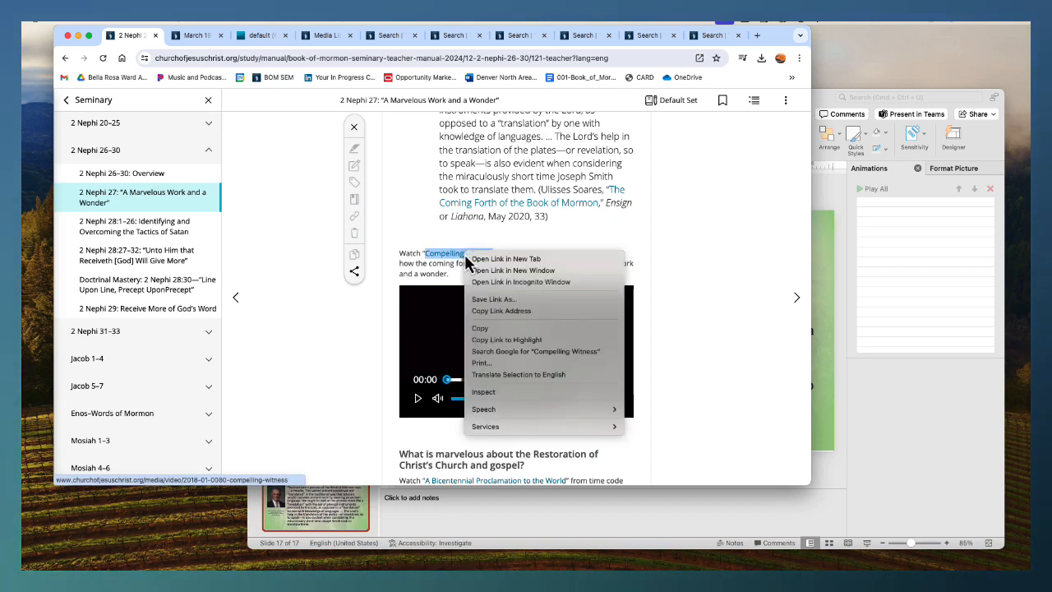
pyautogui.click(471, 239)
pyautogui.rightClick(461, 254)
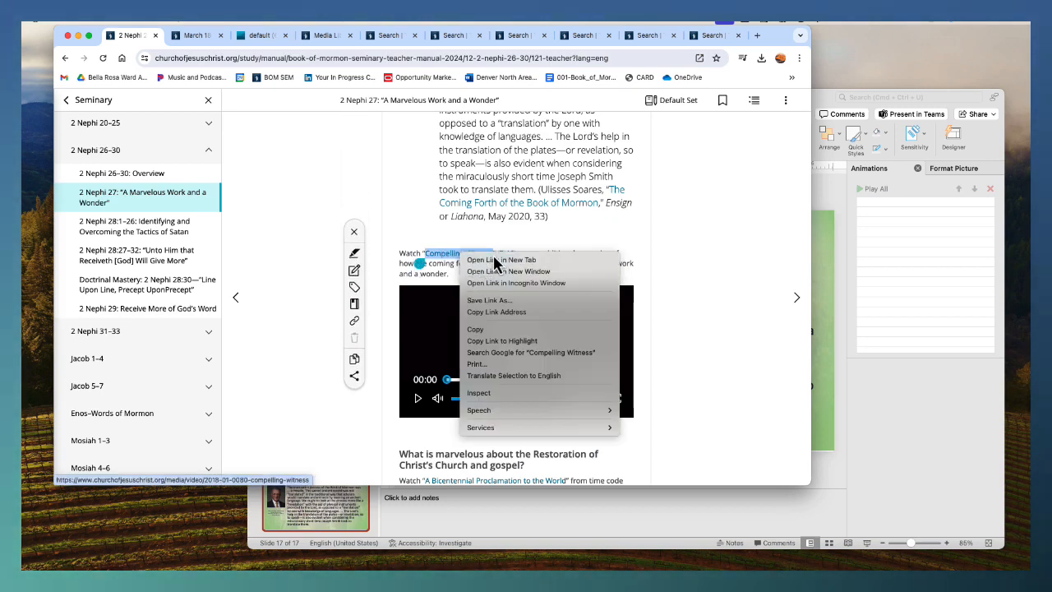
pyautogui.click(496, 258)
pyautogui.click(182, 36)
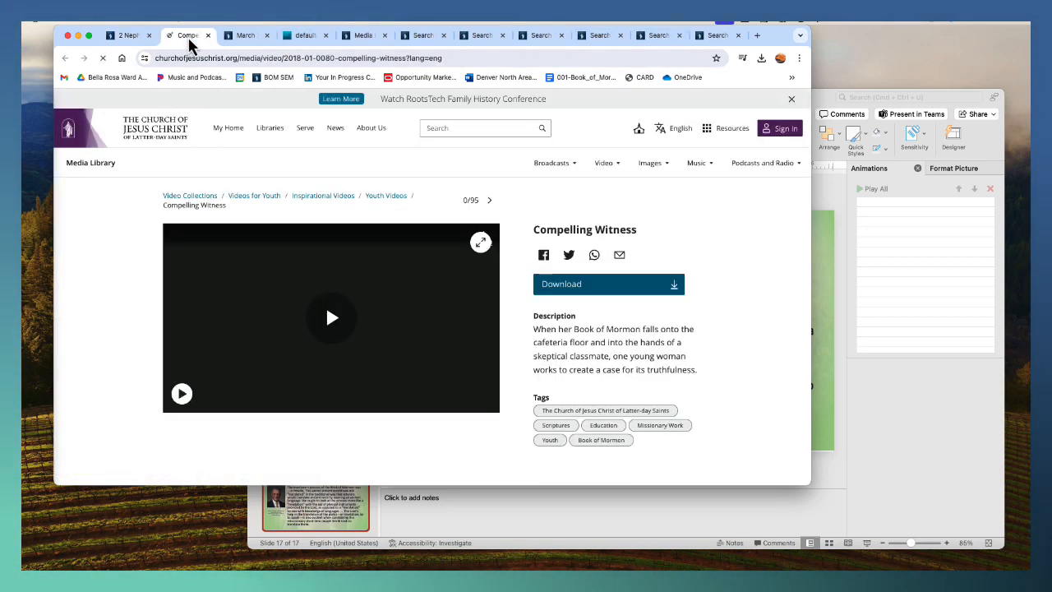
pyautogui.click(680, 300)
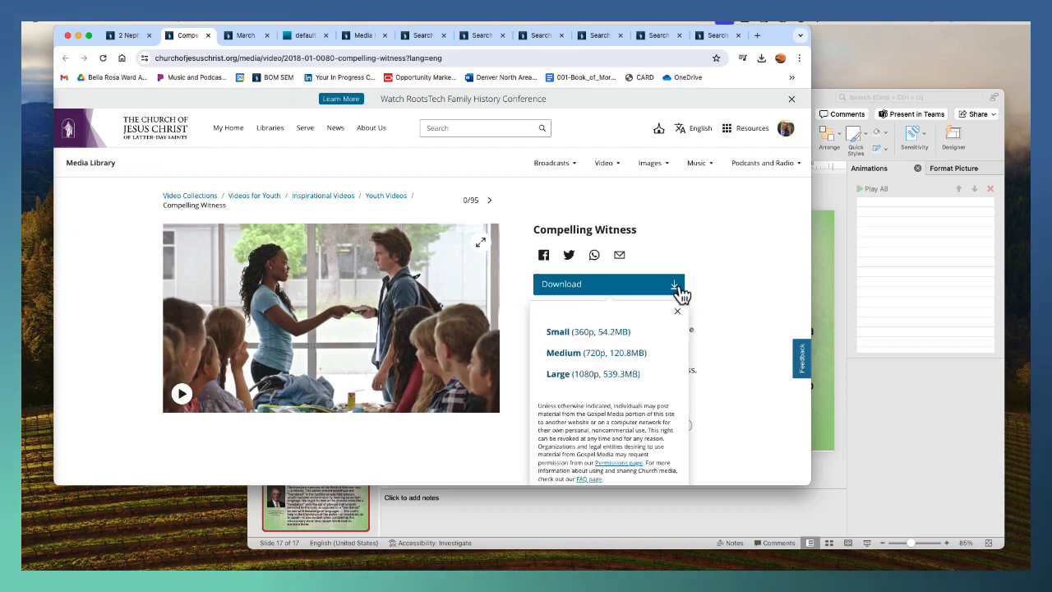
pyautogui.click(612, 333)
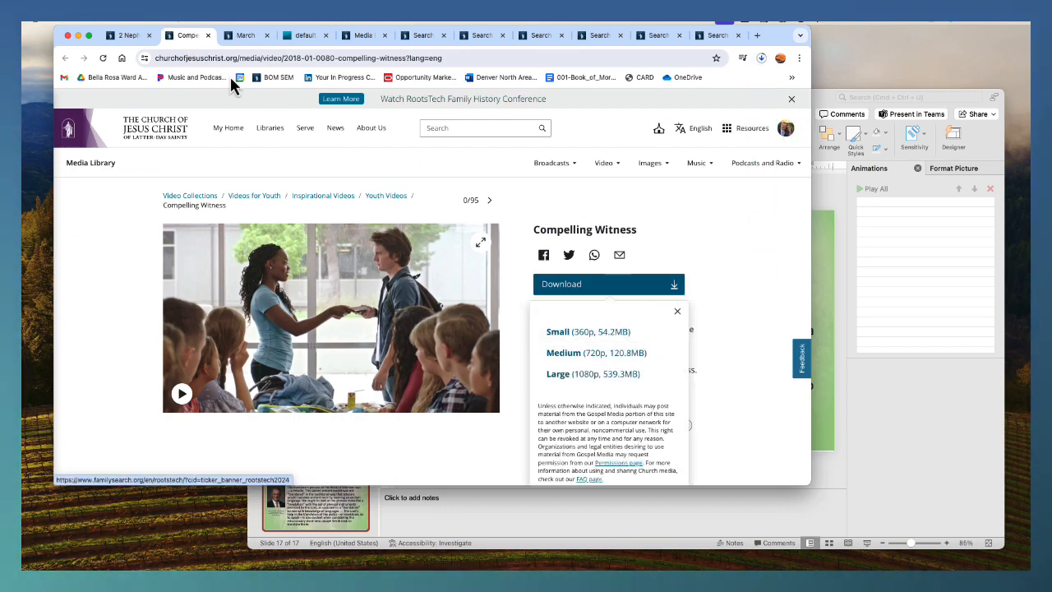
# Add a Video Full slide after slide 17 and paste the manual's "Compelling Witness" viewing instruction into its notes
pyautogui.click(129, 35)
pyautogui.scroll(-3, 616, 374)
pyautogui.scroll(3, 575, 345)
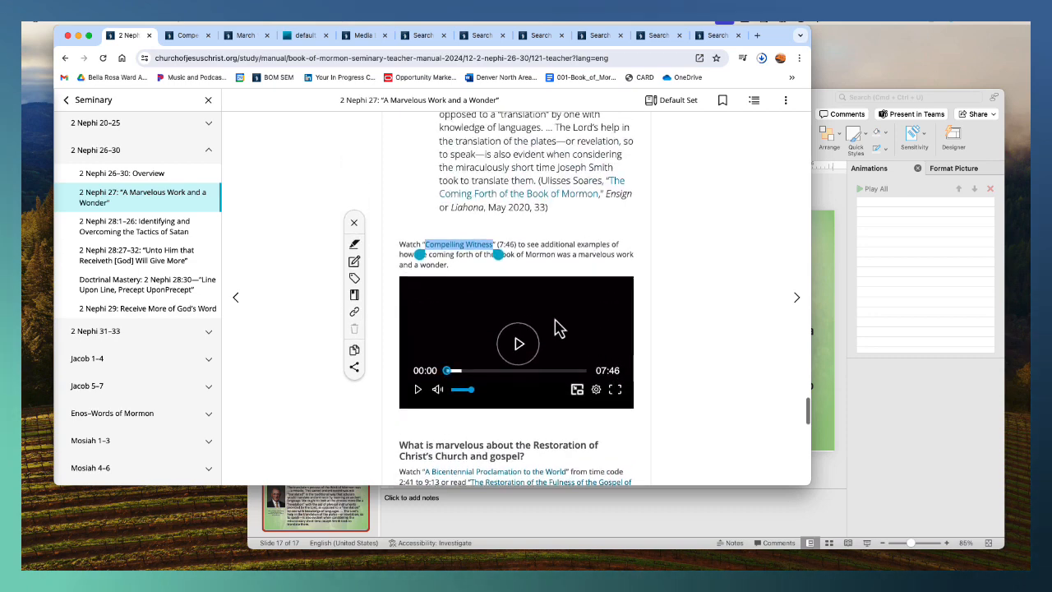
pyautogui.moveTo(463, 279); pyautogui.dragTo(383, 236)
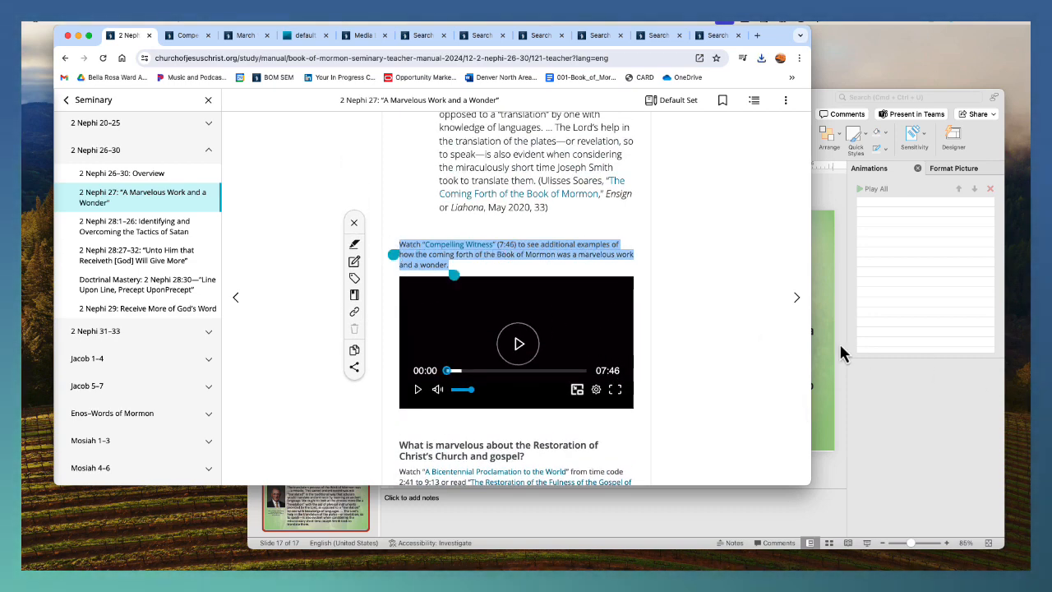
pyautogui.click(820, 339)
pyautogui.click(321, 143)
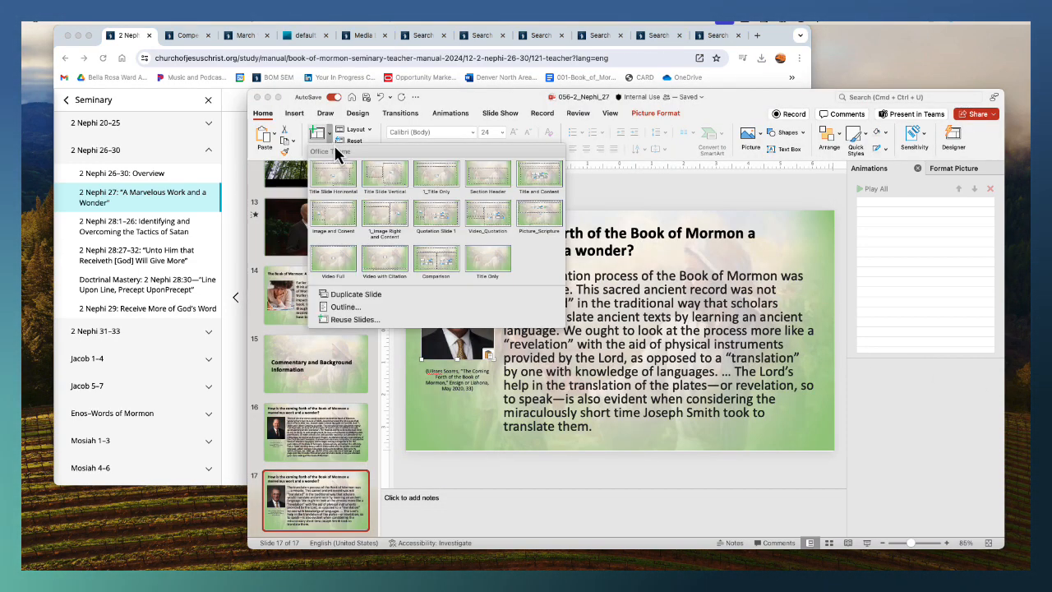
pyautogui.click(348, 259)
pyautogui.click(549, 496)
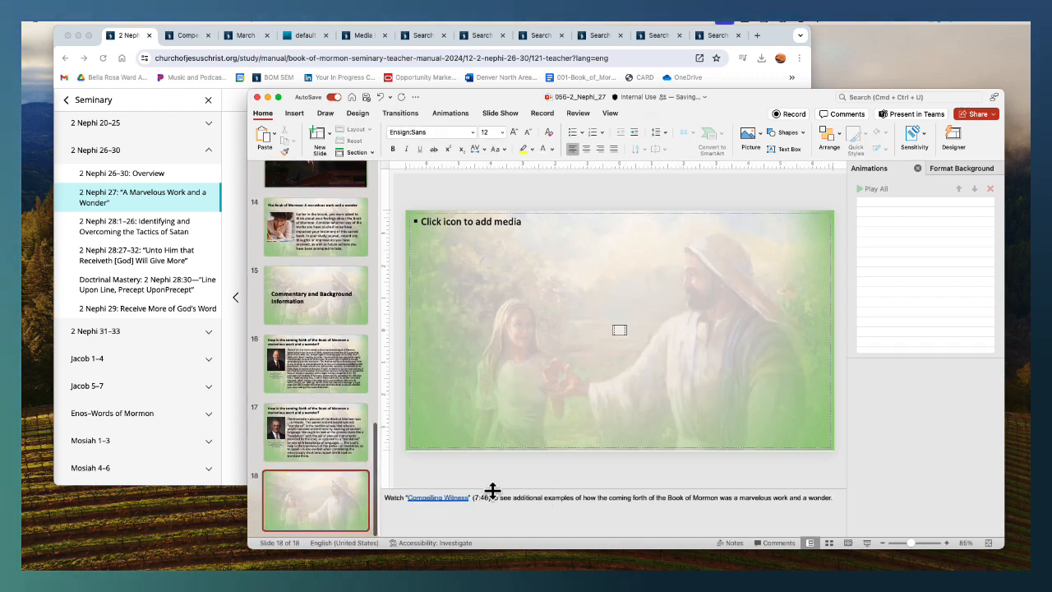
pyautogui.click(620, 331)
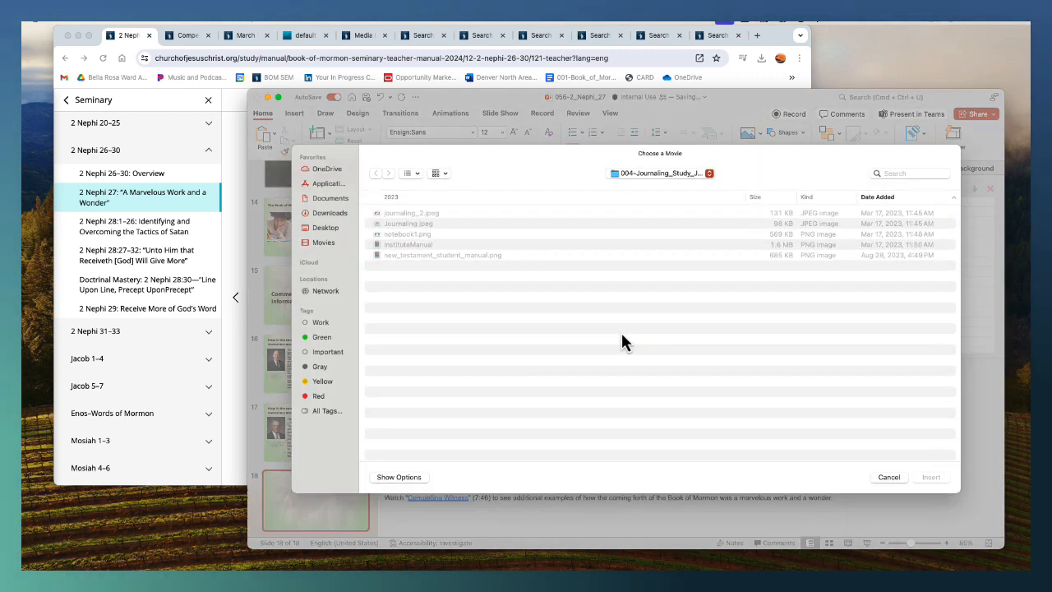
pyautogui.click(349, 218)
pyautogui.click(439, 267)
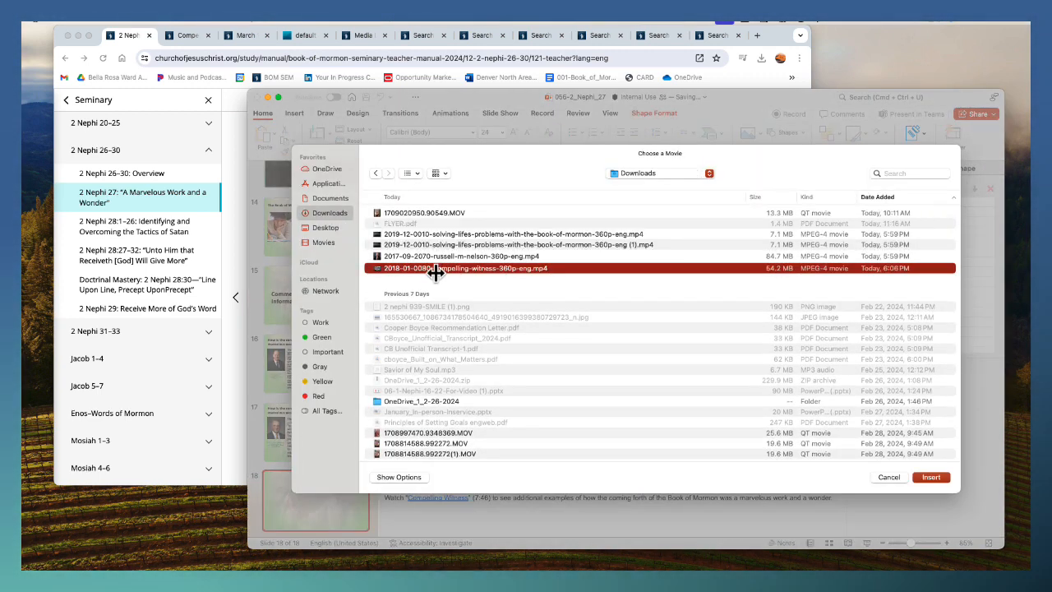
pyautogui.click(929, 479)
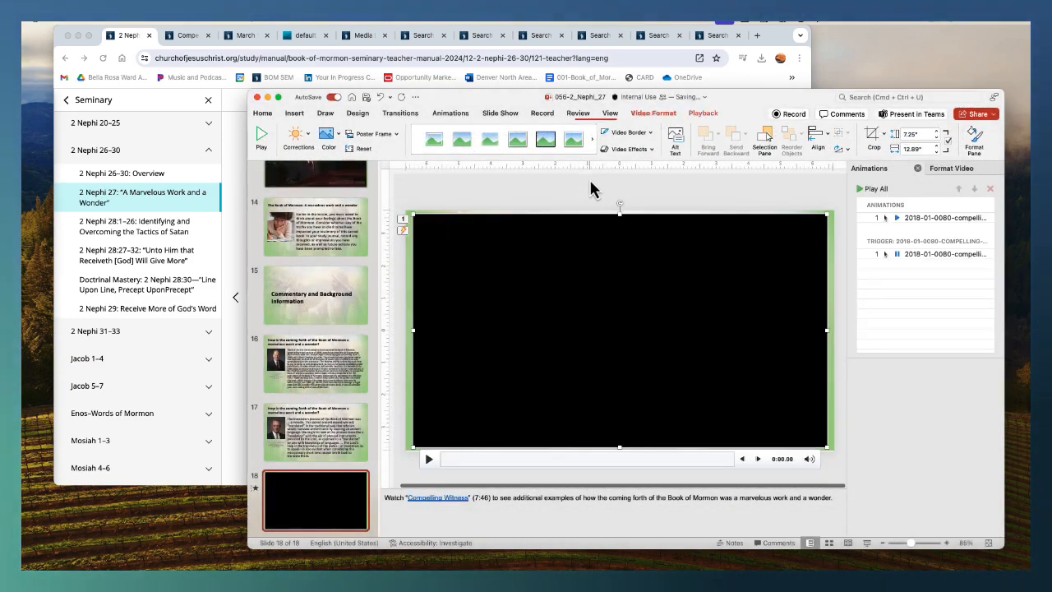
# Set the courtroom frame at about 1:26 as the poster frame of slide 18's video
pyautogui.click(428, 460)
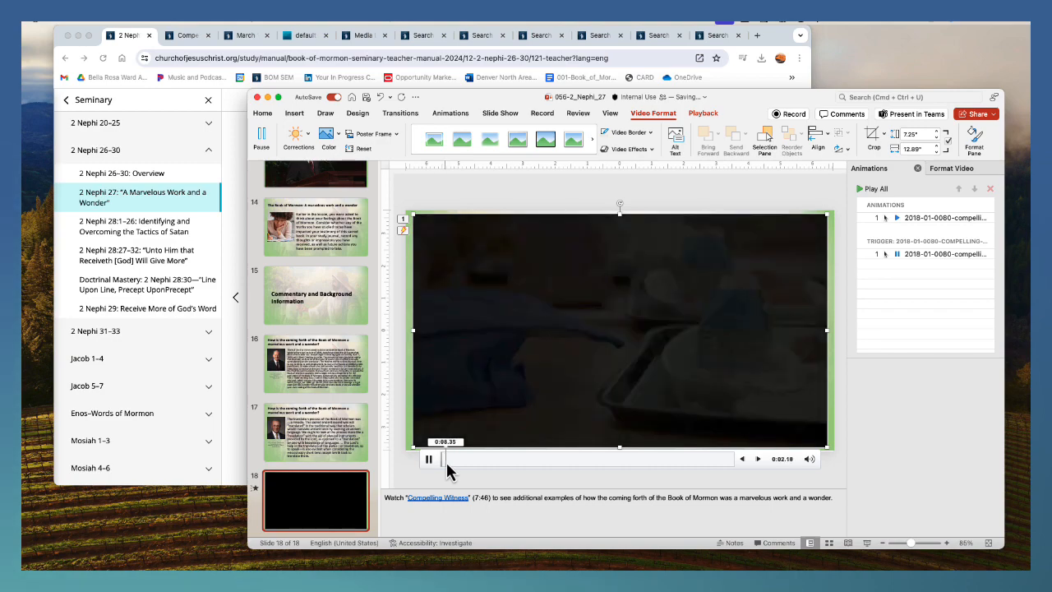
pyautogui.moveTo(446, 462); pyautogui.dragTo(498, 471)
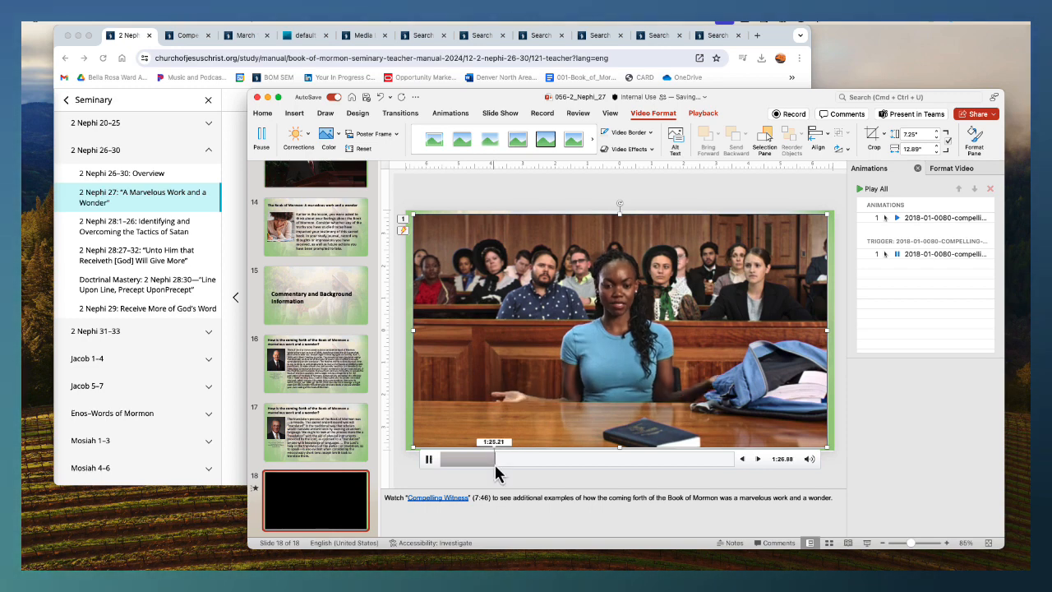
pyautogui.click(431, 459)
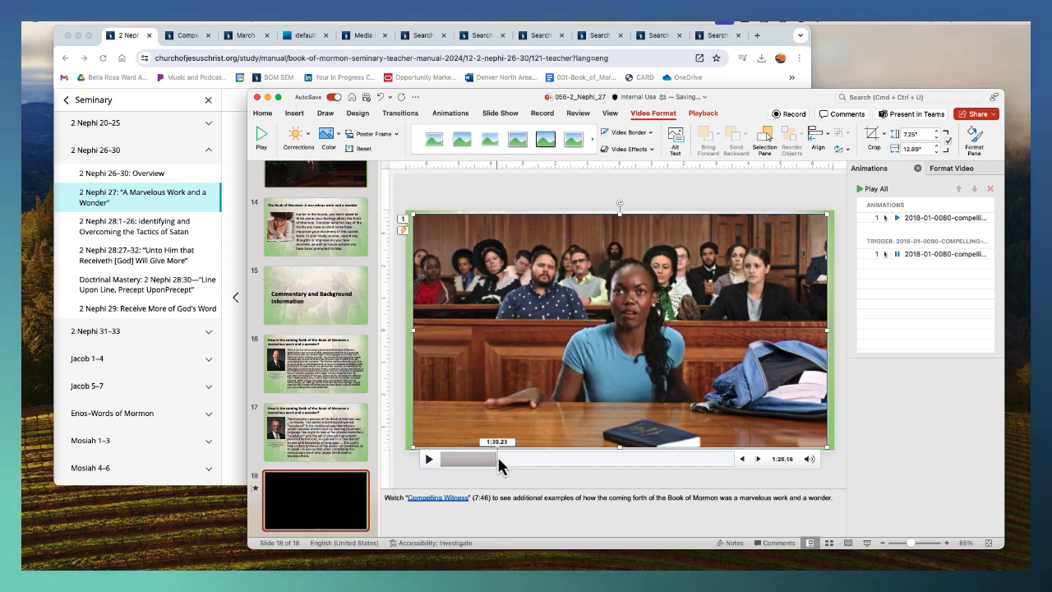
pyautogui.click(497, 458)
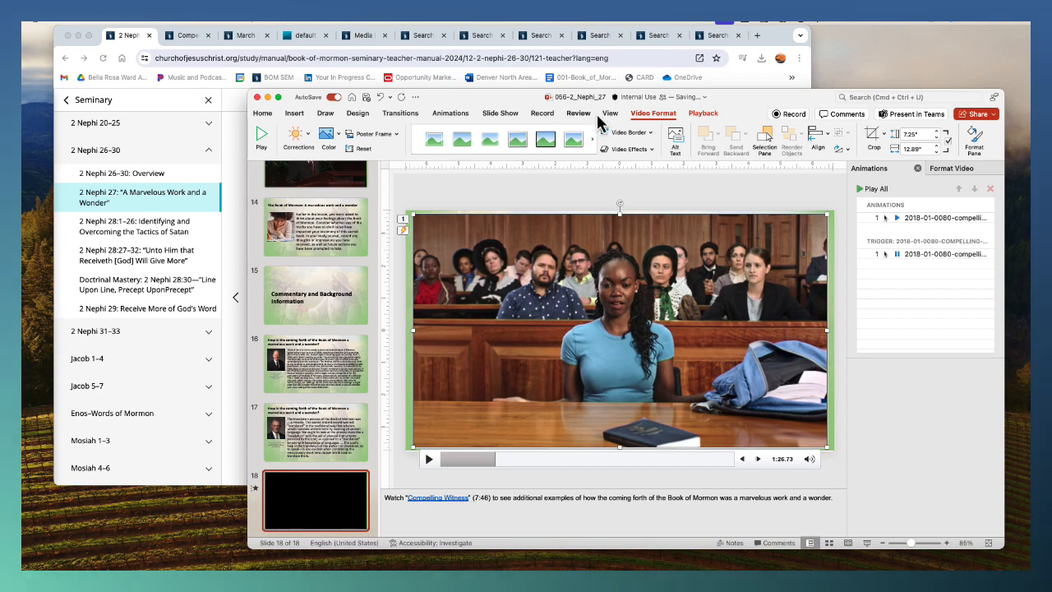
pyautogui.click(372, 133)
pyautogui.click(393, 148)
pyautogui.scroll(-2, 299, 416)
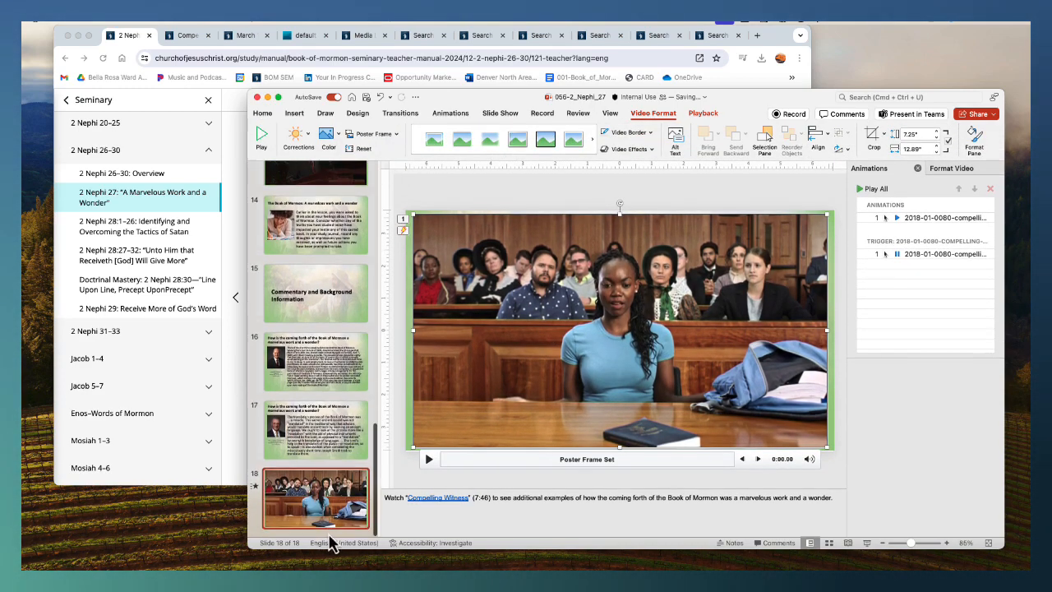
pyautogui.press('Escape')
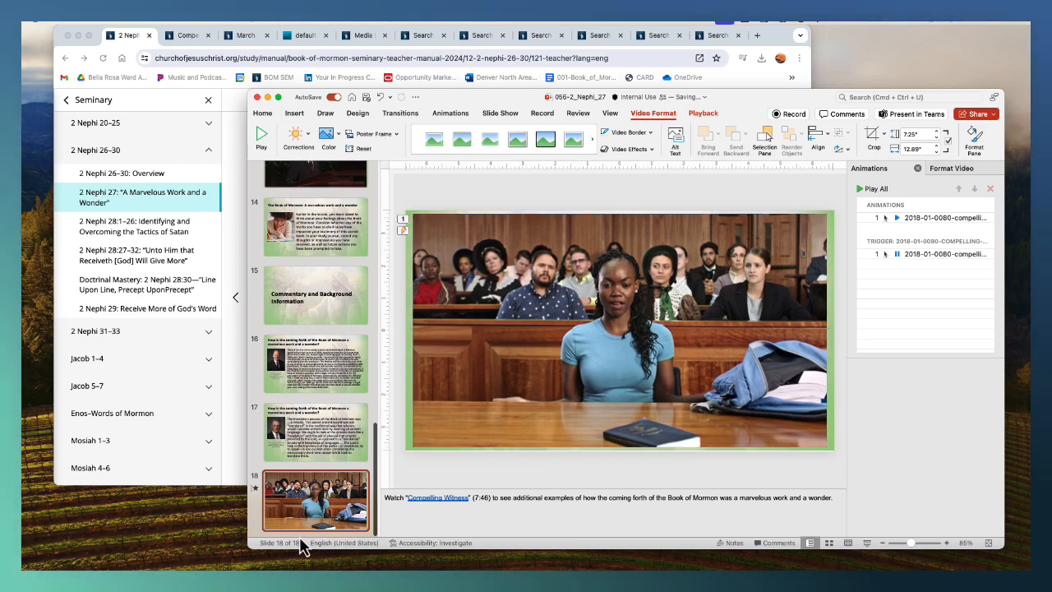
# Add a video slide after slide 18 and download the 360p version of the manual's "A Bicentennial Proclamation to the World" video
pyautogui.press('Return')
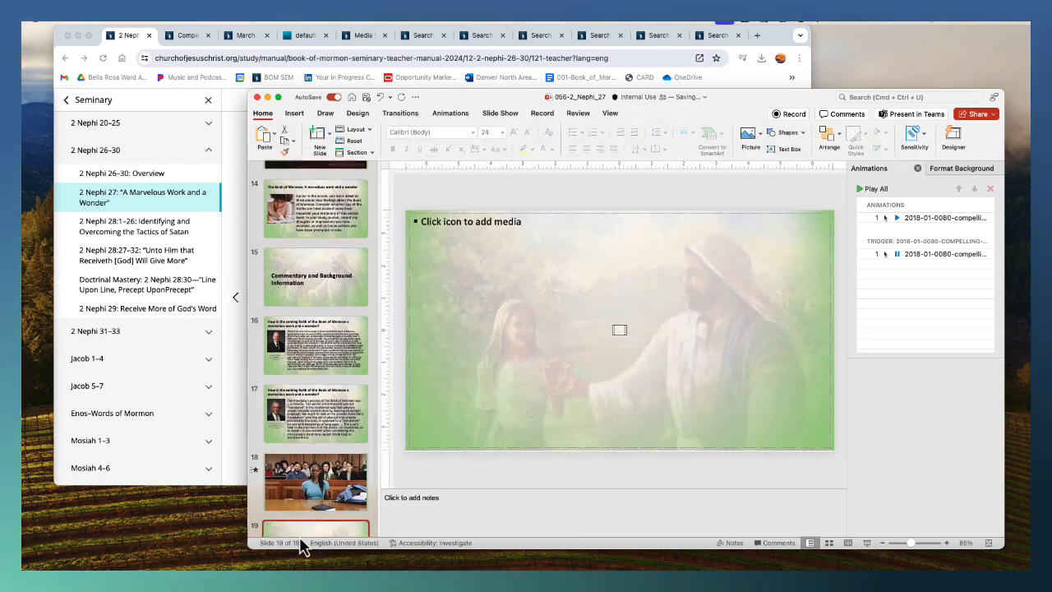
pyautogui.click(225, 396)
pyautogui.scroll(-2, 531, 323)
pyautogui.scroll(-2, 531, 321)
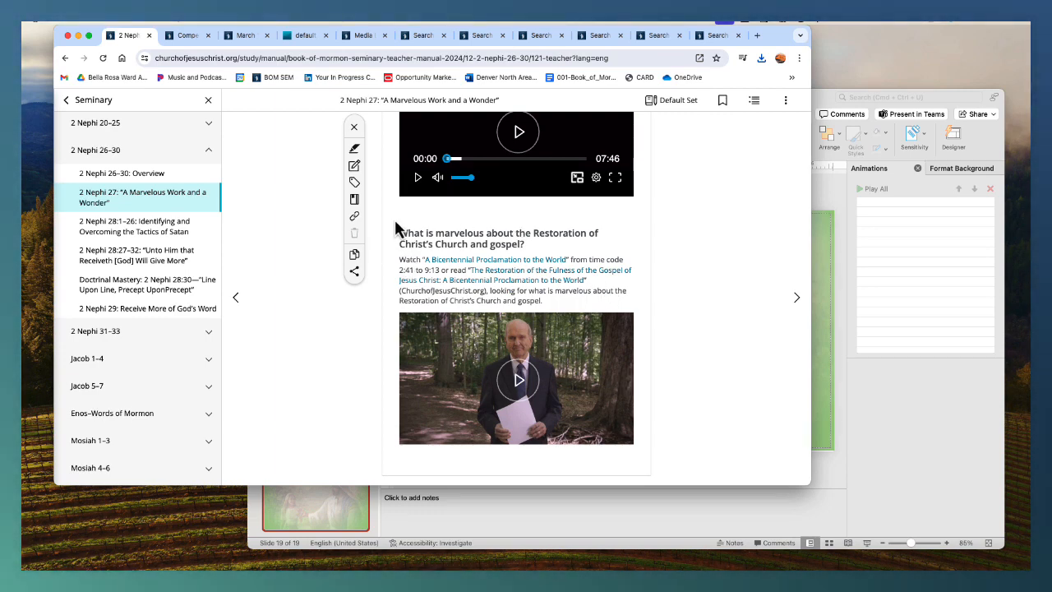
pyautogui.click(572, 403)
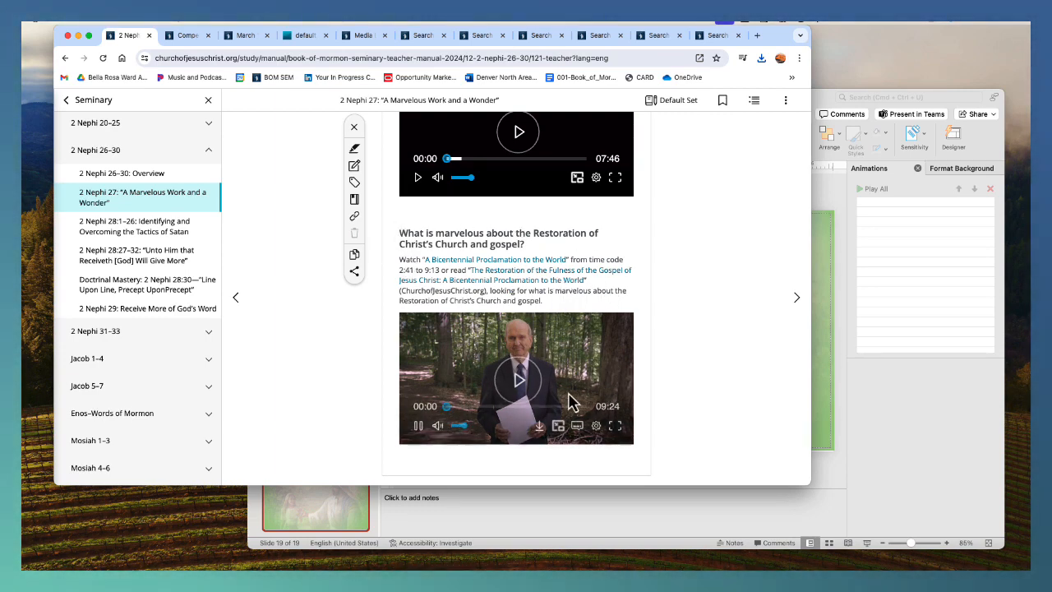
pyautogui.click(539, 425)
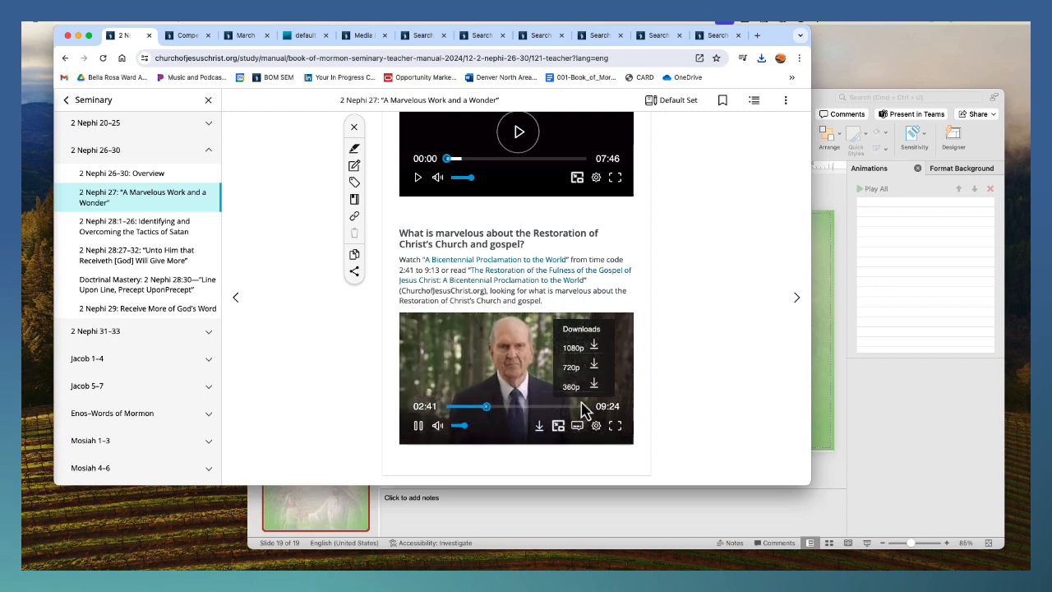
pyautogui.click(416, 426)
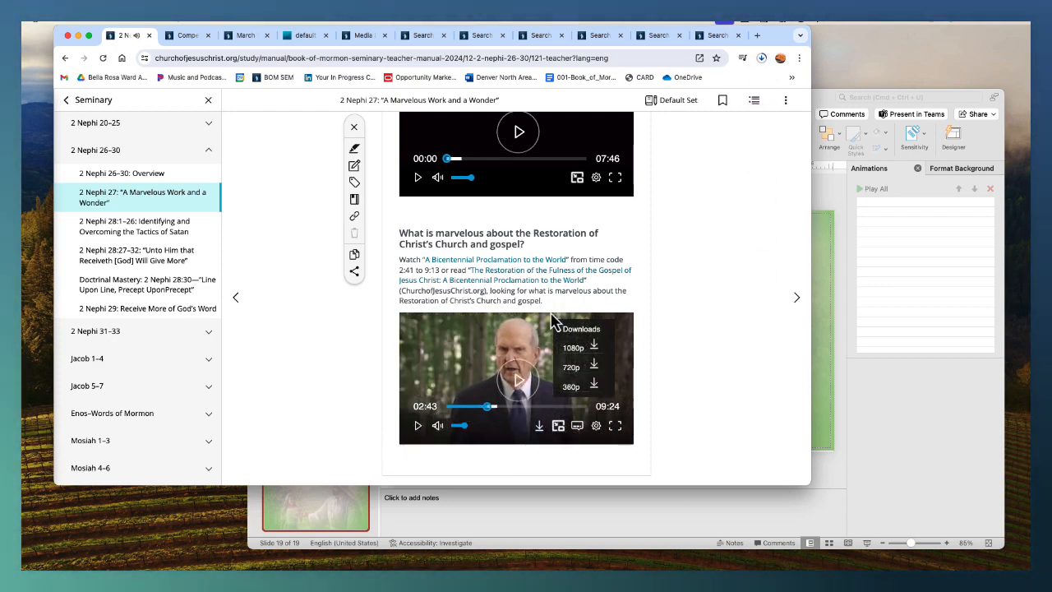
# Copy the manual's "A Bicentennial Proclamation to the World" viewing instruction into slide 19's notes and highlight its time codes
pyautogui.moveTo(399, 258); pyautogui.dragTo(580, 310)
pyautogui.press('super+c')
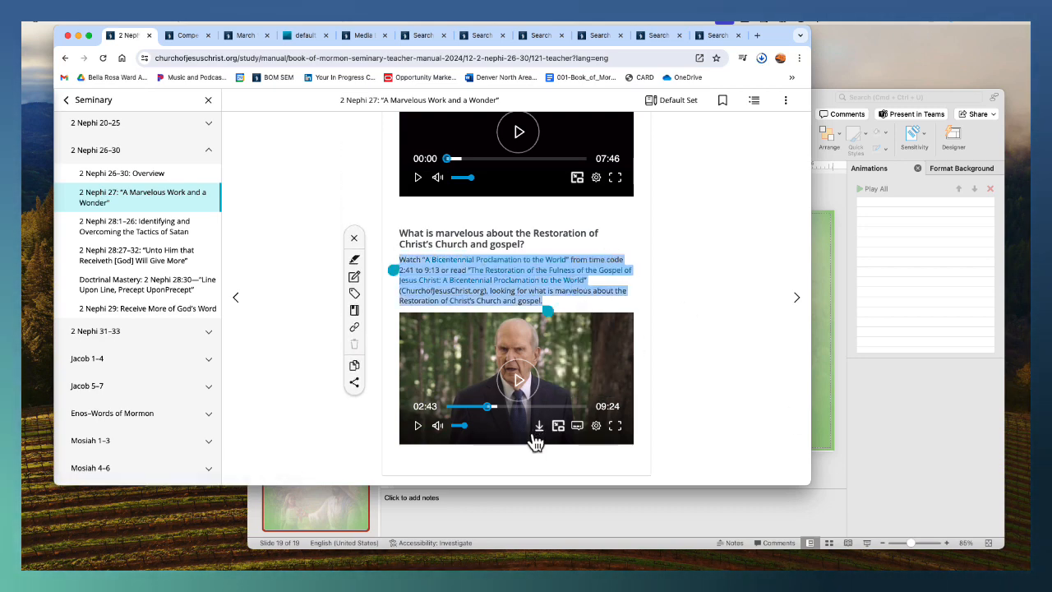
pyautogui.click(834, 419)
pyautogui.click(803, 495)
pyautogui.press('super+v')
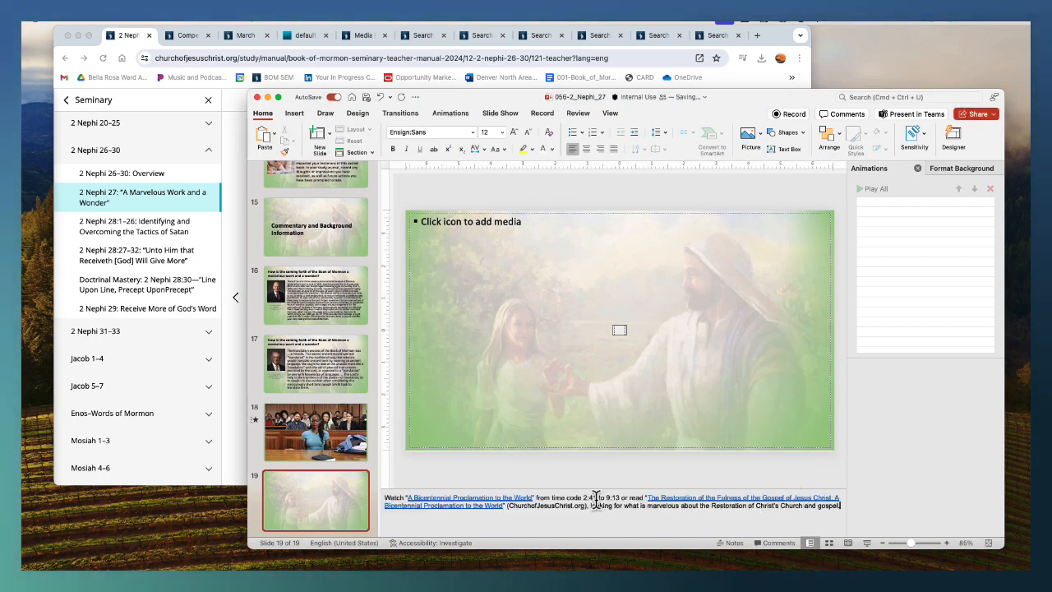
pyautogui.moveTo(567, 497); pyautogui.dragTo(636, 493)
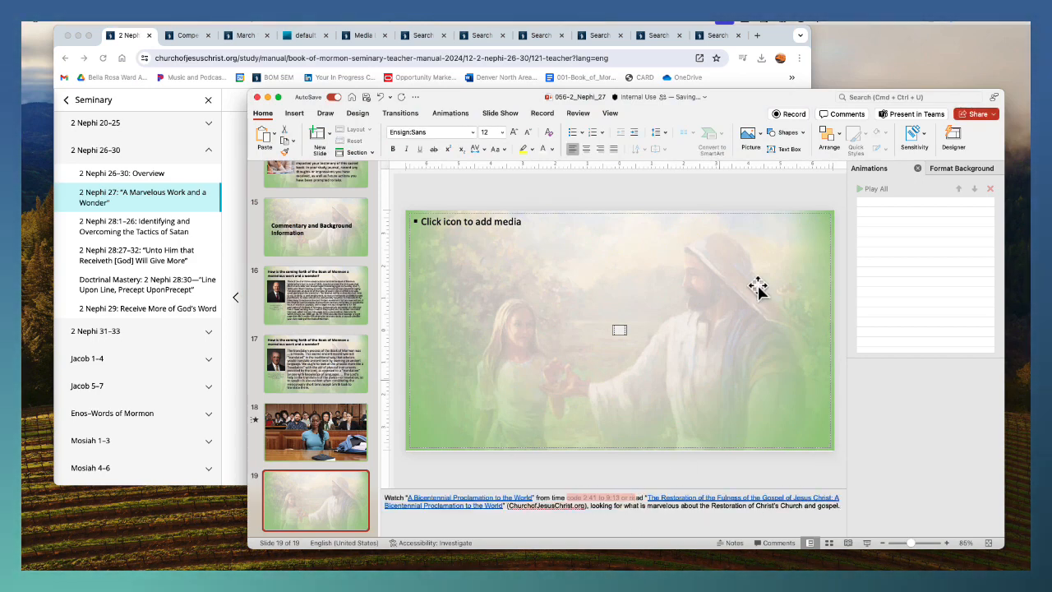
pyautogui.click(618, 331)
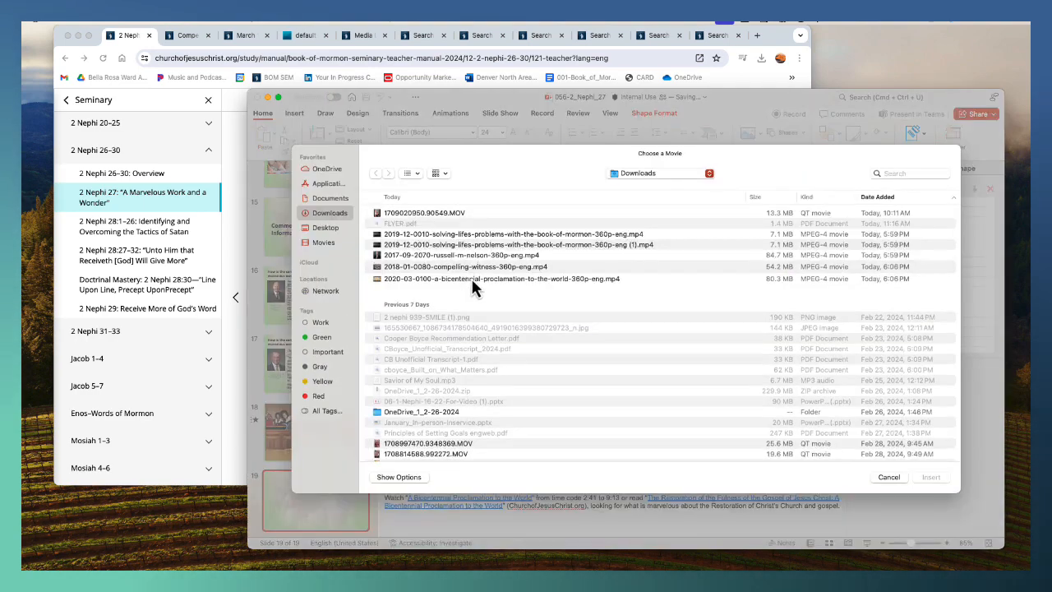
pyautogui.click(471, 279)
pyautogui.click(926, 479)
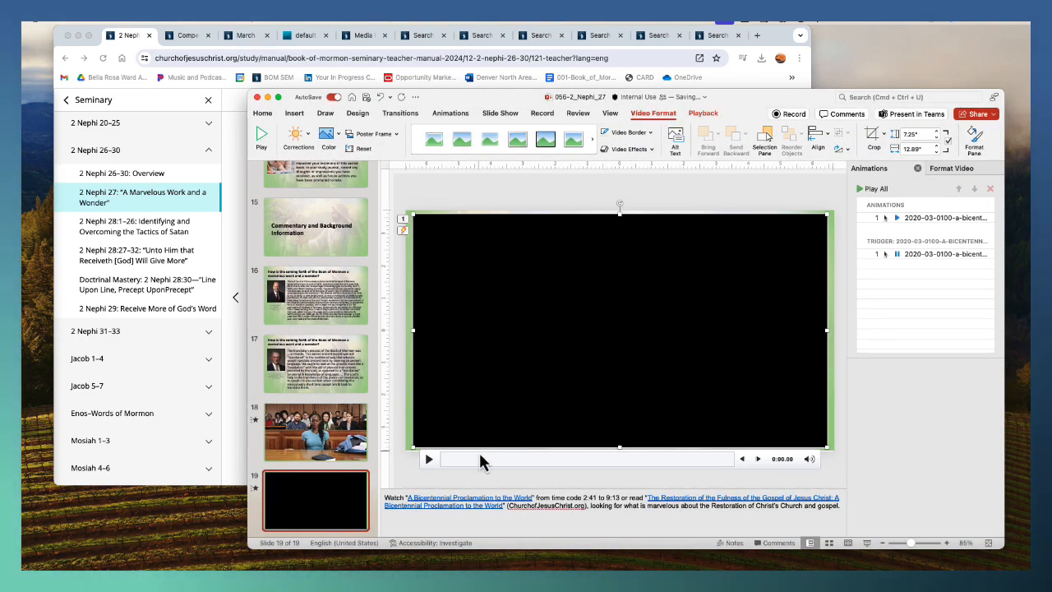
# Trim slide 19's video to start at about 2:39.7 and end at about 9:13.2
pyautogui.click(702, 113)
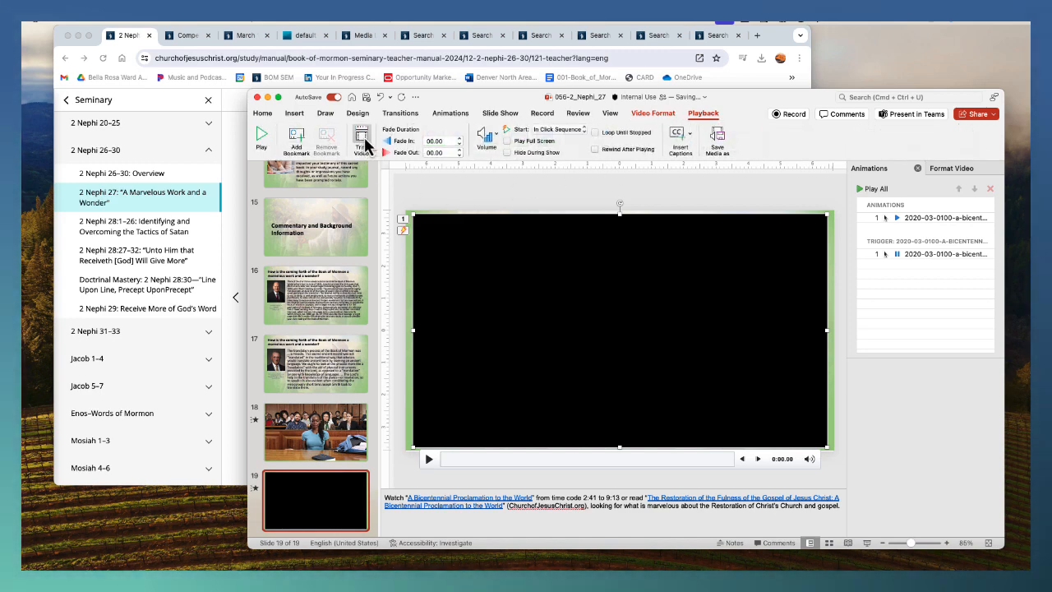
pyautogui.click(362, 140)
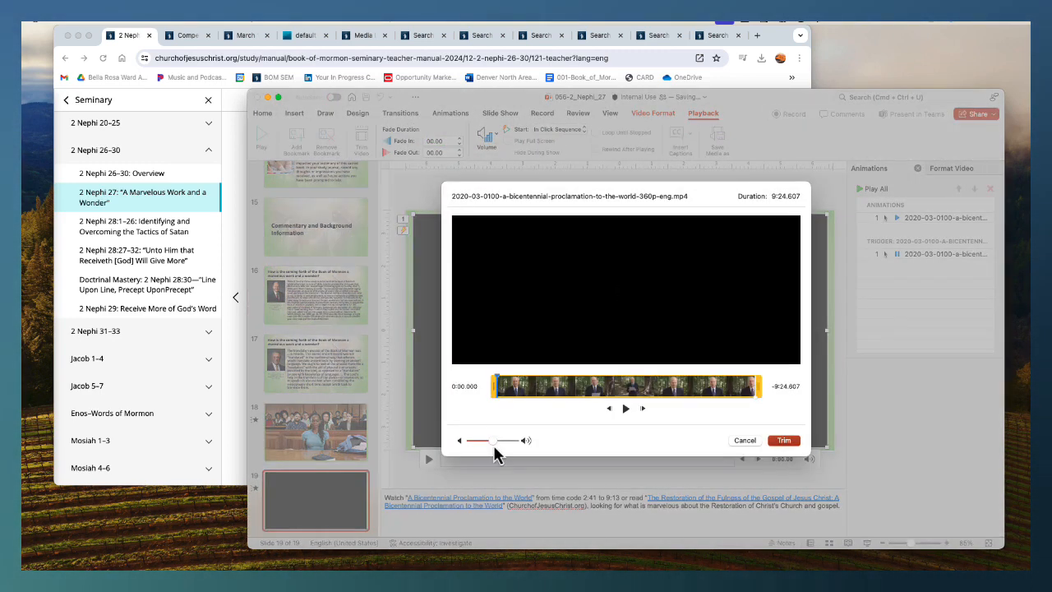
pyautogui.moveTo(504, 391); pyautogui.dragTo(615, 387)
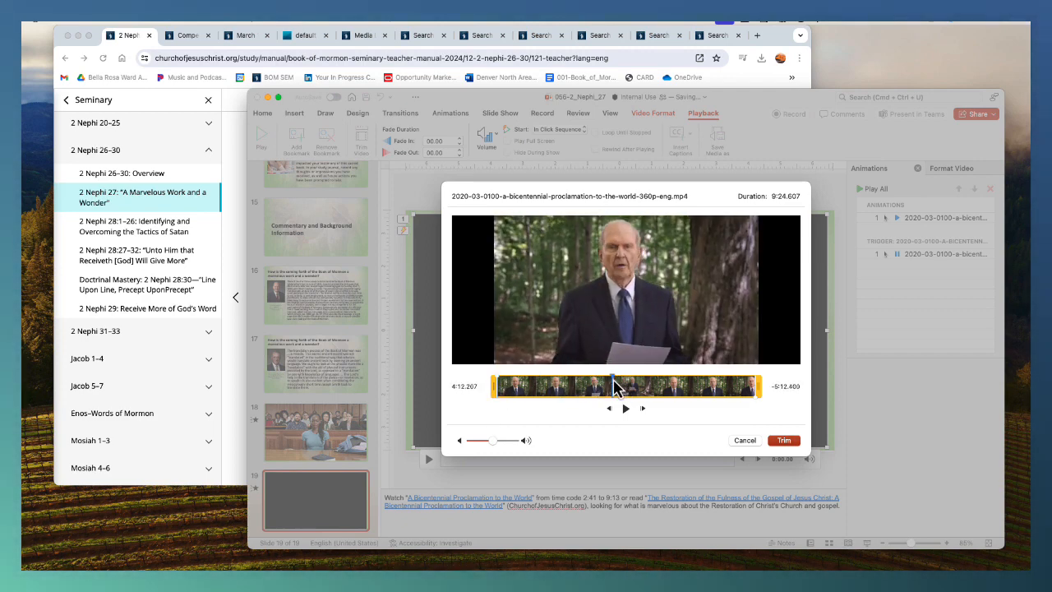
pyautogui.moveTo(493, 395); pyautogui.dragTo(572, 395)
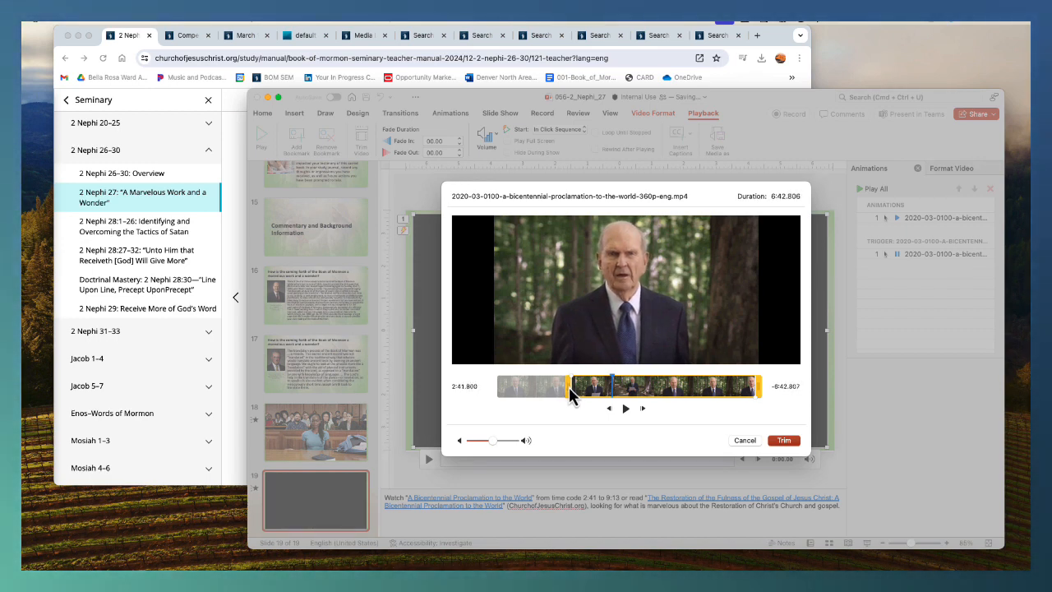
pyautogui.moveTo(569, 388); pyautogui.dragTo(570, 394)
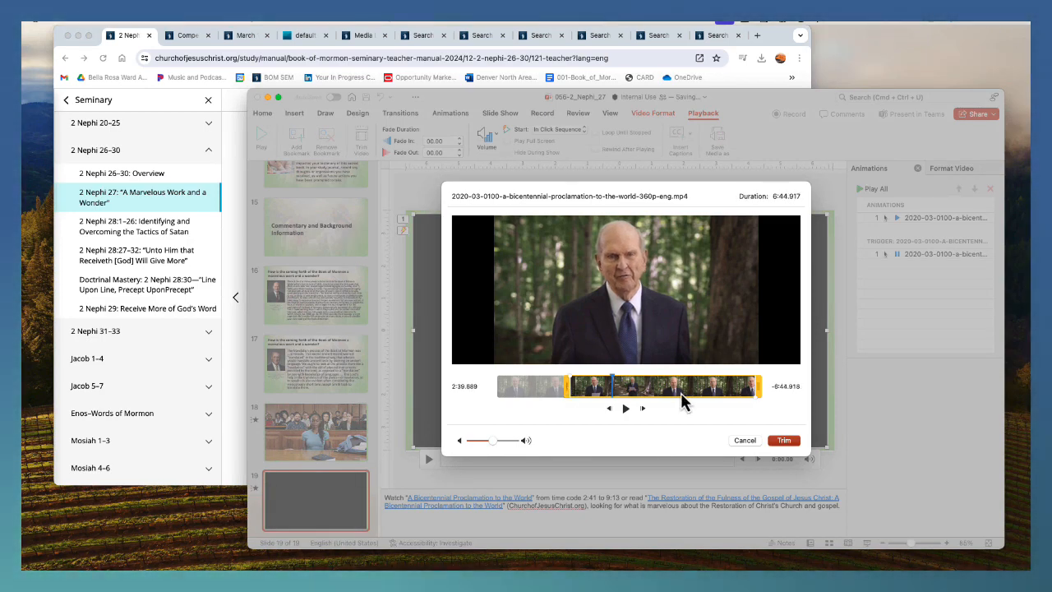
pyautogui.moveTo(760, 388); pyautogui.dragTo(638, 403)
pyautogui.moveTo(658, 392); pyautogui.dragTo(754, 388)
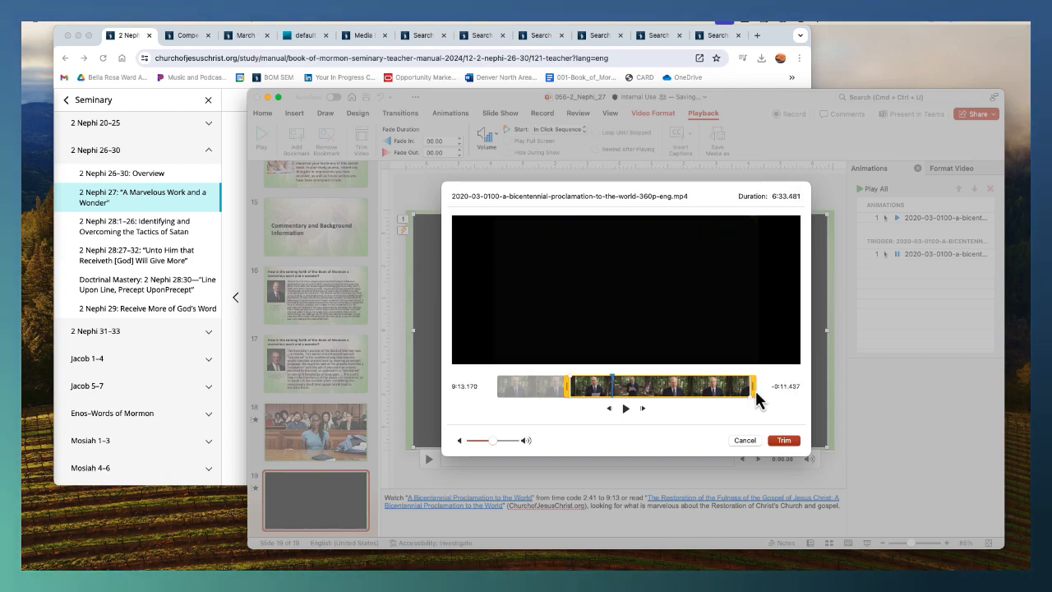
pyautogui.click(783, 440)
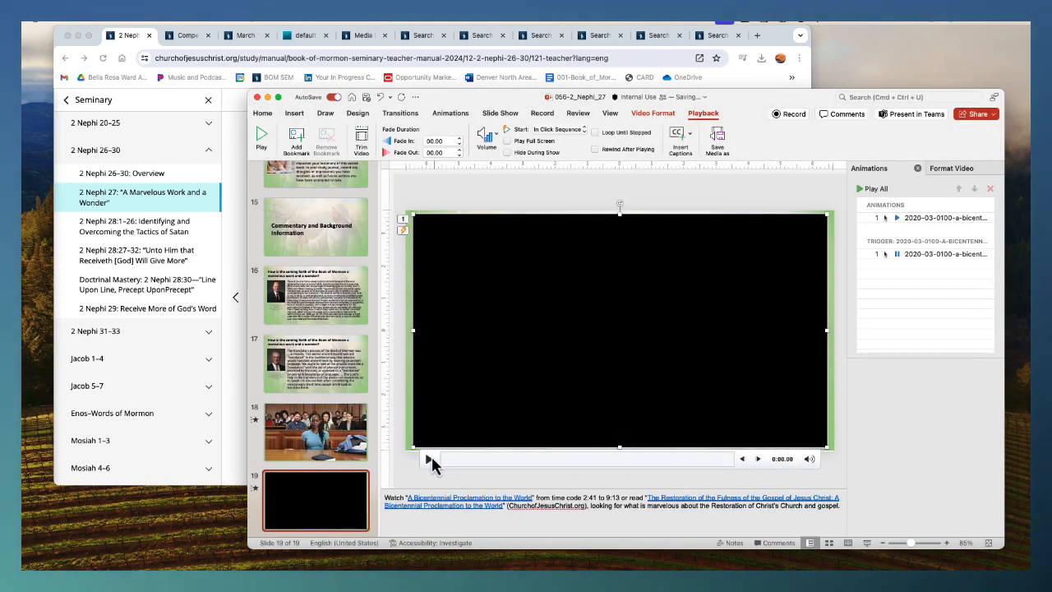
# Play slide 19's trimmed video briefly and set the frame of the speaker in the woods as its poster frame
pyautogui.click(432, 458)
pyautogui.click(431, 457)
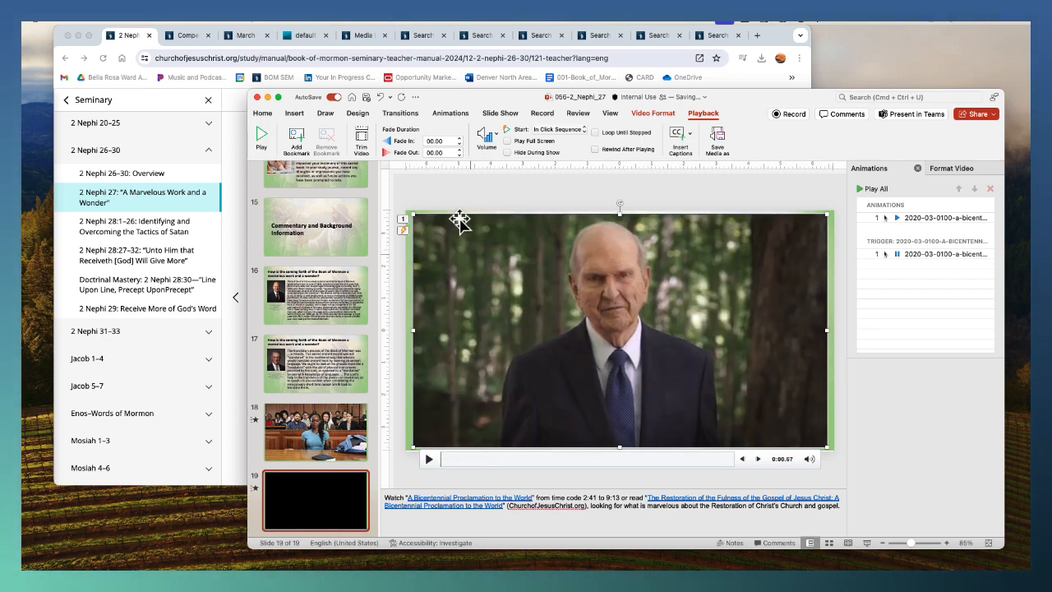
pyautogui.click(645, 114)
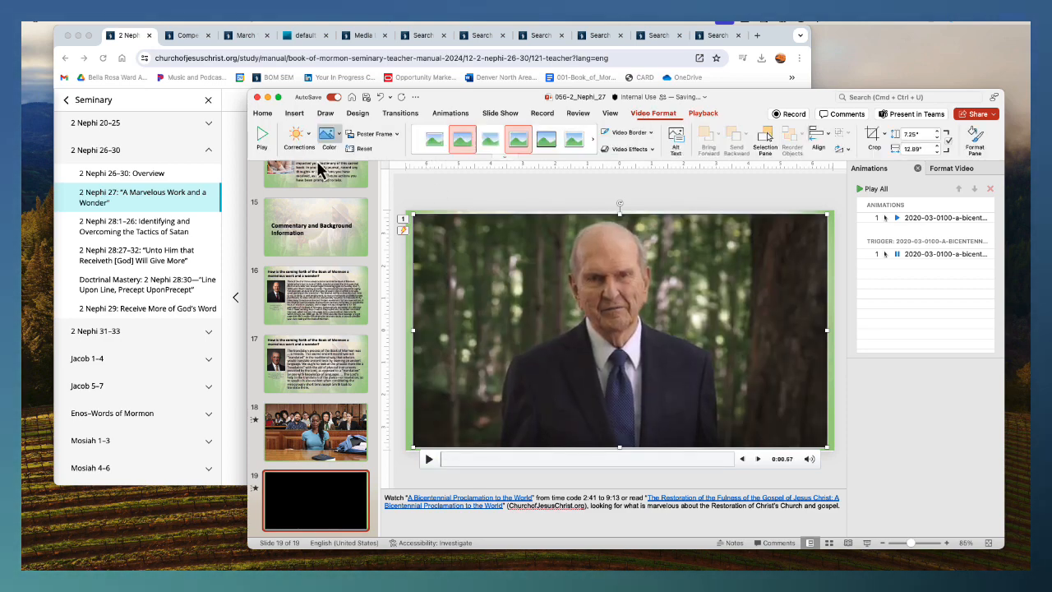
pyautogui.click(373, 134)
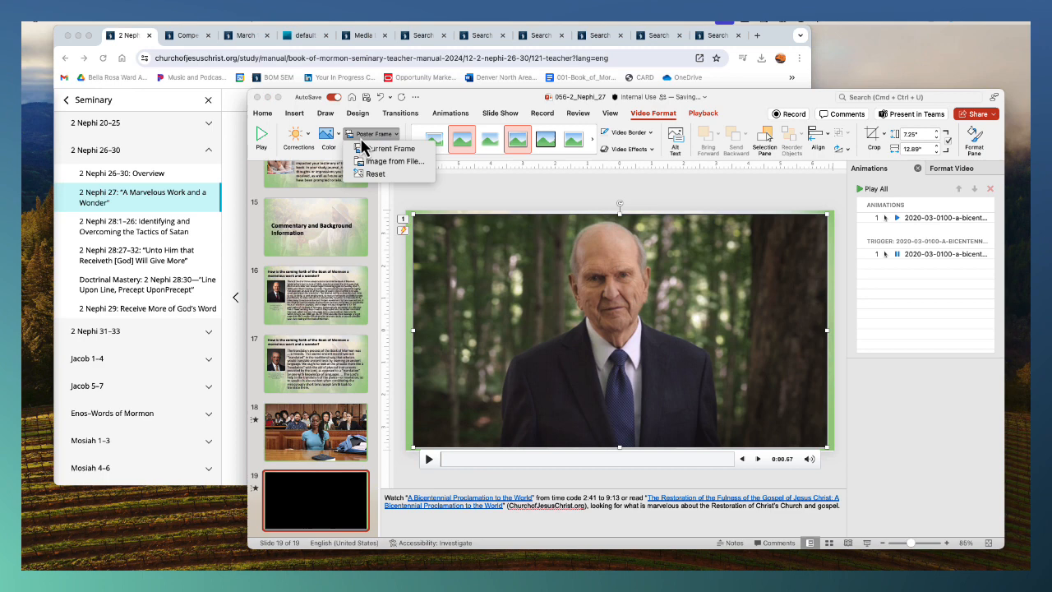
pyautogui.click(406, 151)
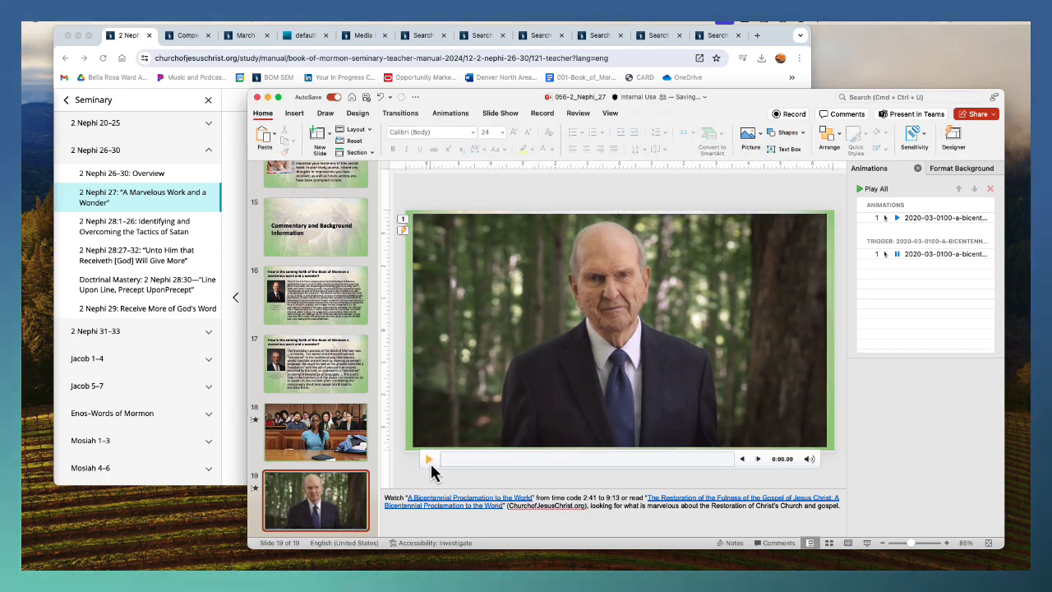
# Review the lesson's slide thumbnails and the manual's remaining Supplemental Learning Activities section against each other
pyautogui.scroll(10, 275, 396)
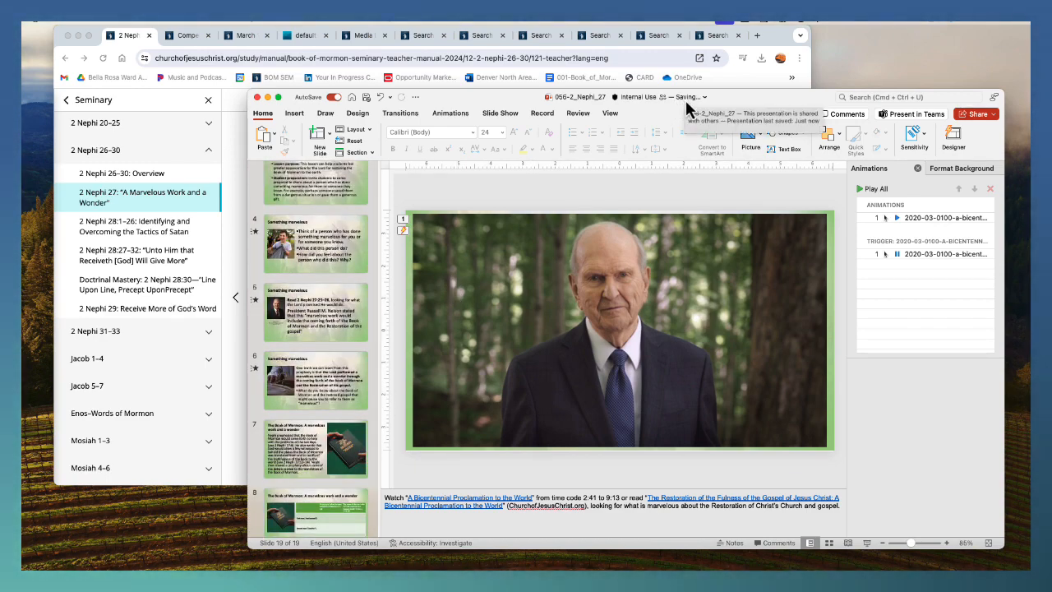
pyautogui.scroll(4, 289, 328)
pyautogui.click(236, 365)
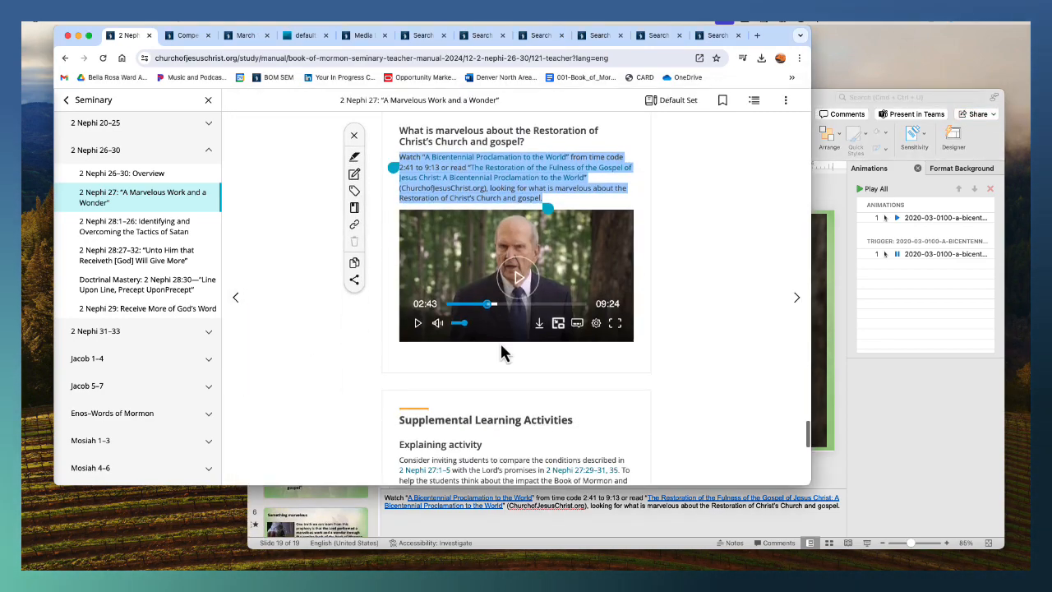
pyautogui.scroll(-5, 500, 344)
pyautogui.scroll(-4, 517, 288)
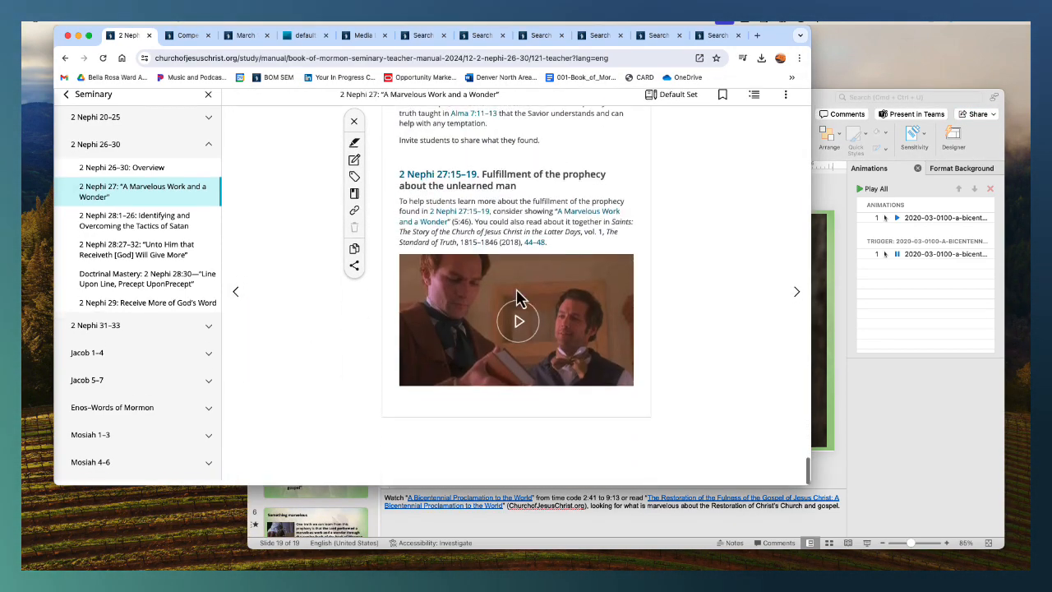
pyautogui.scroll(6, 519, 298)
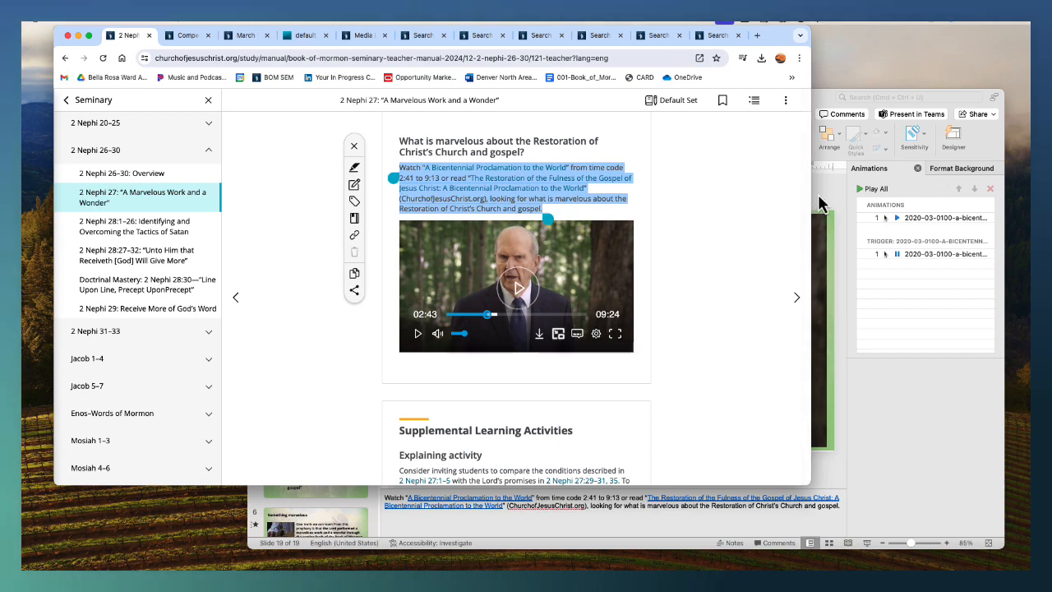
pyautogui.click(818, 197)
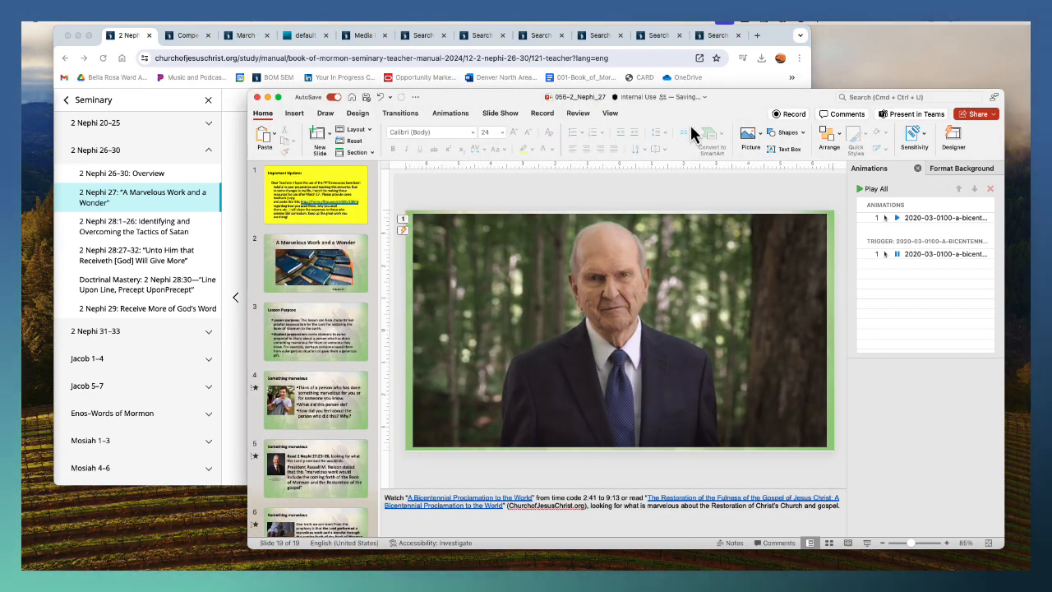
pyautogui.scroll(-5, 329, 399)
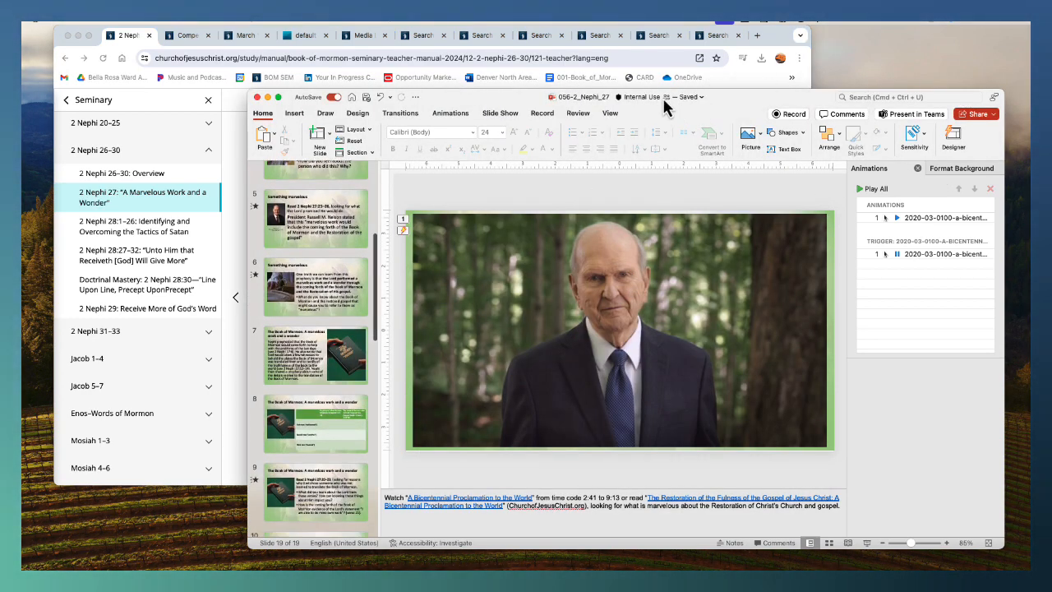
pyautogui.moveTo(512, 305)
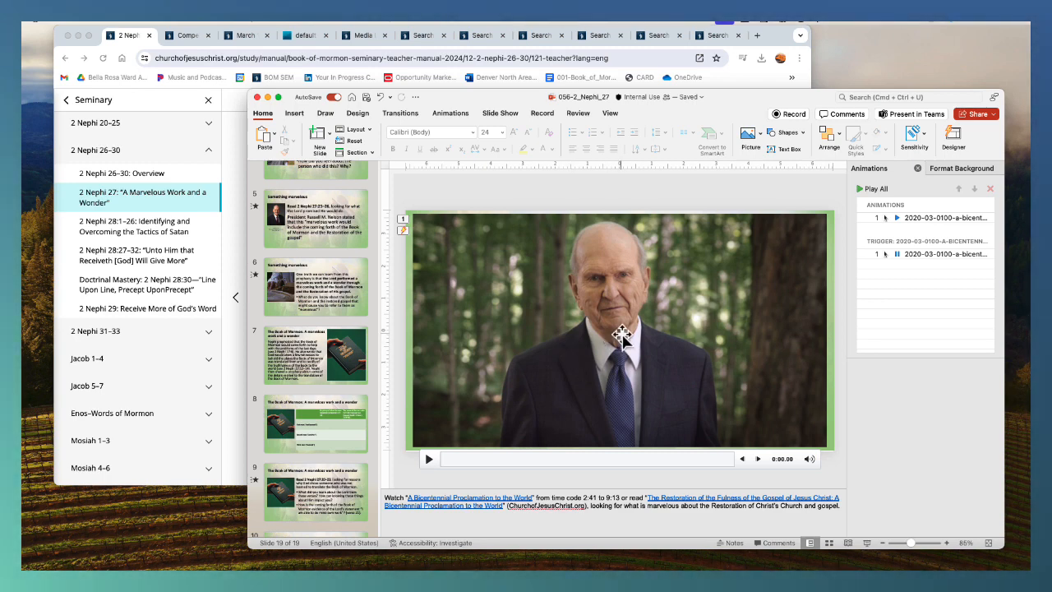